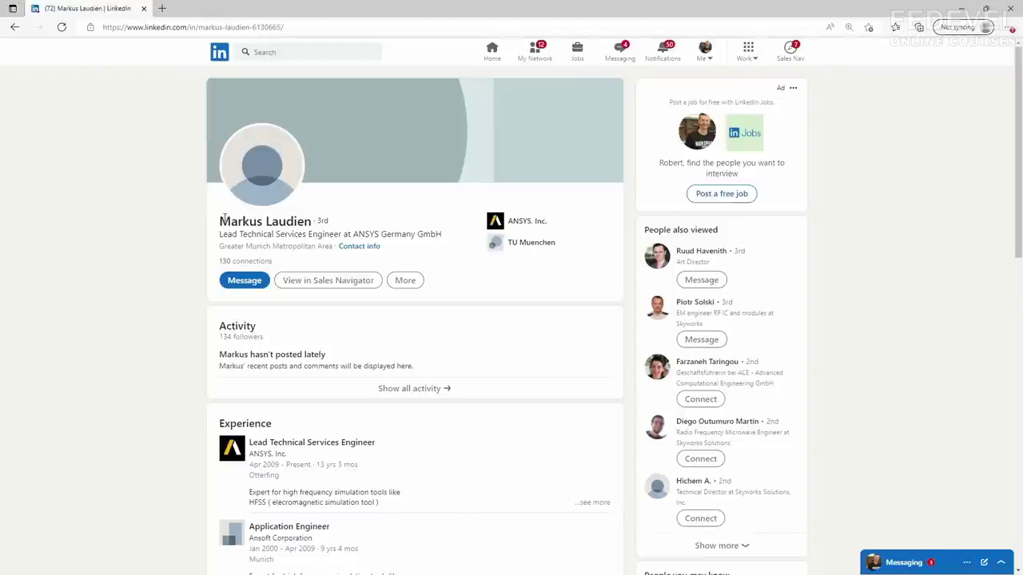
{"action": "left_click_drag", "start_coordinate": [224, 220], "coordinate": [265, 221]}
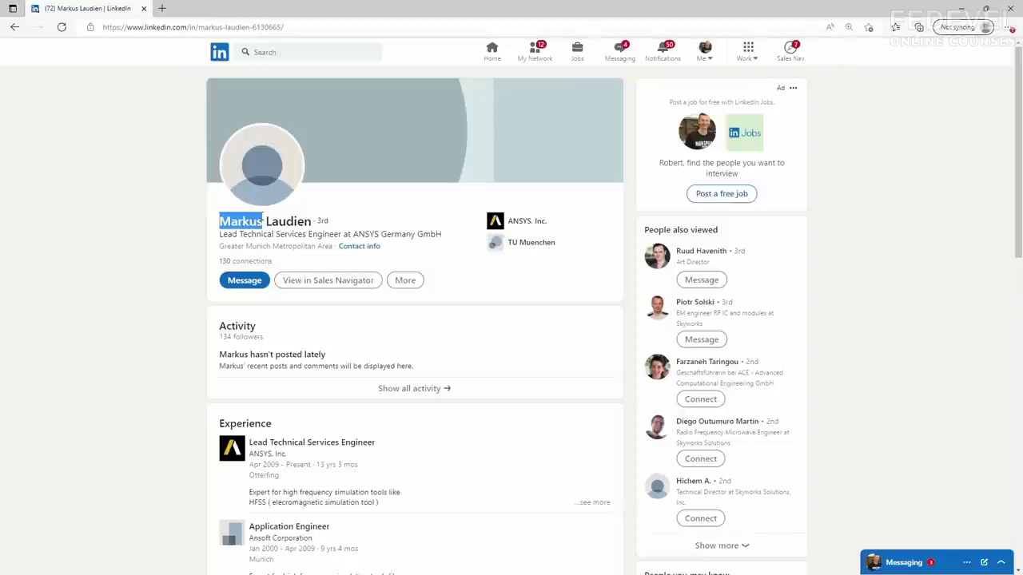
{"action": "left_click_drag", "start_coordinate": [353, 234], "coordinate": [375, 234]}
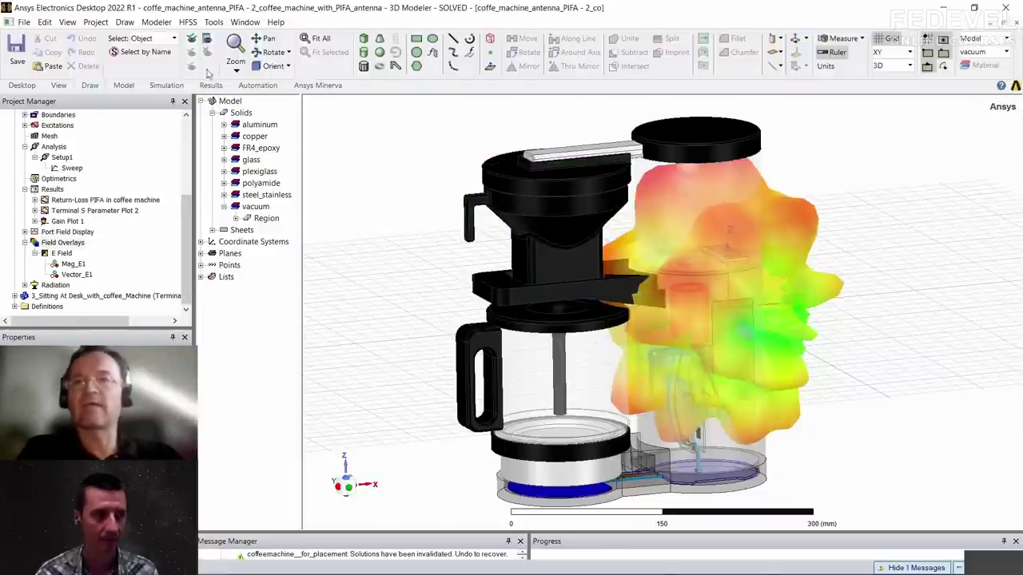
Hide the Gain Plot 1 radiation field overlay on the coffee machine model
{"action": "left_click", "coordinate": [186, 24]}
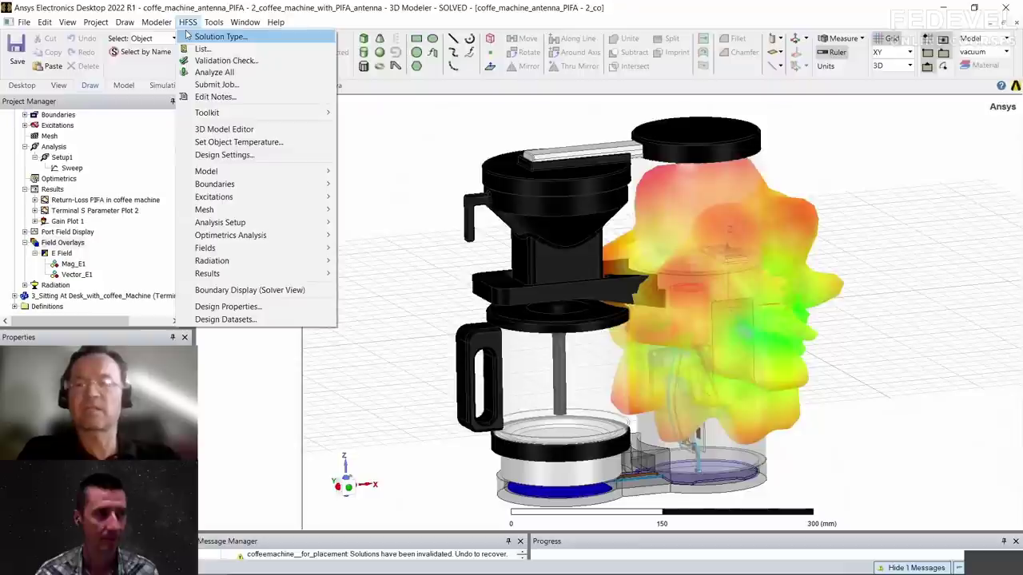
{"action": "mouse_move", "coordinate": [259, 247]}
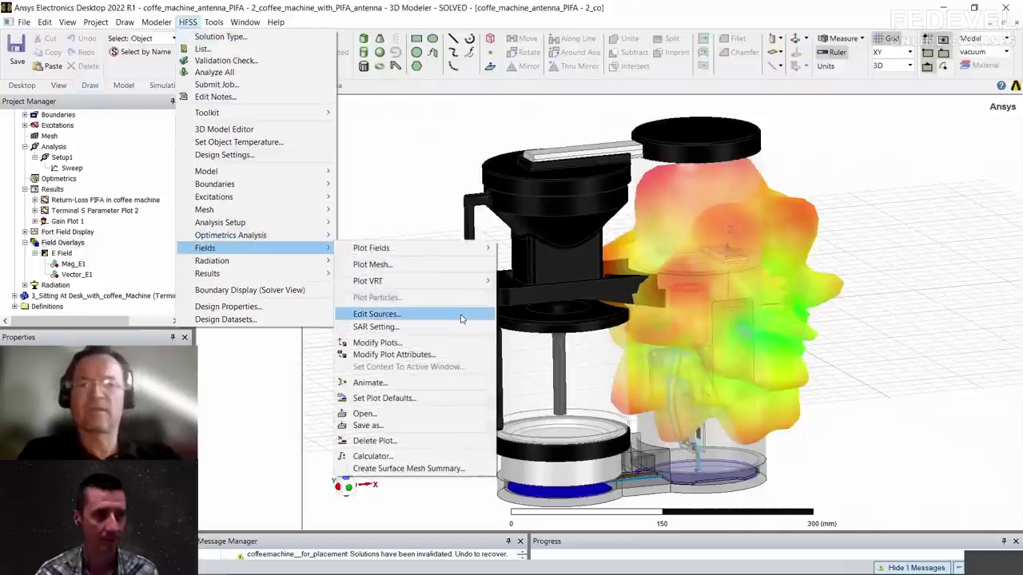
{"action": "mouse_move", "coordinate": [471, 250]}
{"action": "left_click", "coordinate": [577, 318]}
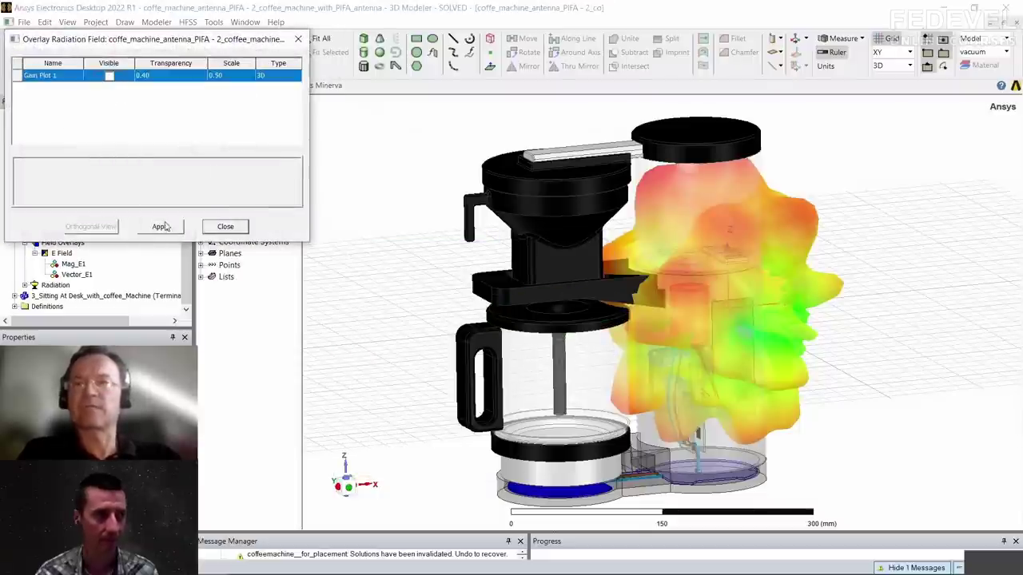
{"action": "left_click", "coordinate": [162, 227]}
{"action": "left_click", "coordinate": [224, 227]}
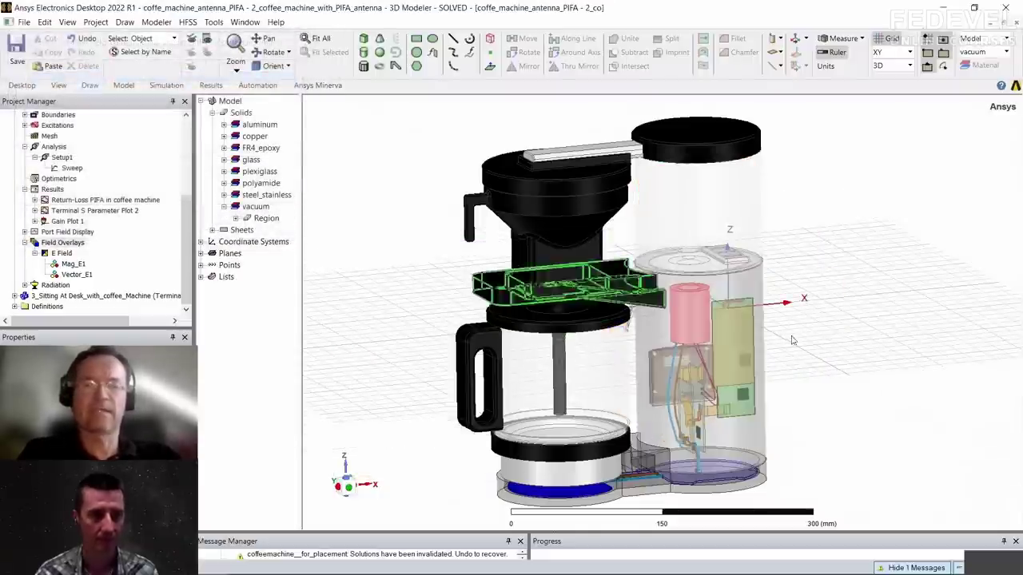
Highlight the solids assigned to glass, the display panel and the coffee pot, and inspect the coffee pot in the model
{"action": "mouse_move", "coordinate": [753, 369]}
{"action": "middle_mouse_down"}
{"action": "mouse_move", "coordinate": [751, 327]}
{"action": "mouse_move", "coordinate": [753, 381]}
{"action": "middle_mouse_up"}
{"action": "left_click_drag", "start_coordinate": [753, 380], "coordinate": [755, 377], "text": "alt"}
{"action": "left_click", "coordinate": [224, 159]}
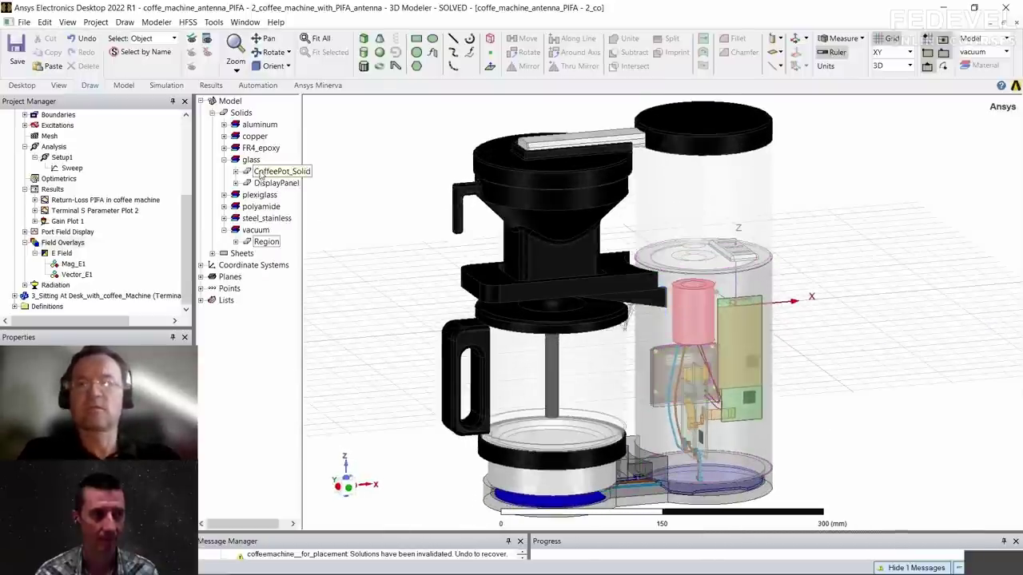
{"action": "left_click", "coordinate": [264, 172]}
{"action": "left_click", "coordinate": [267, 183]}
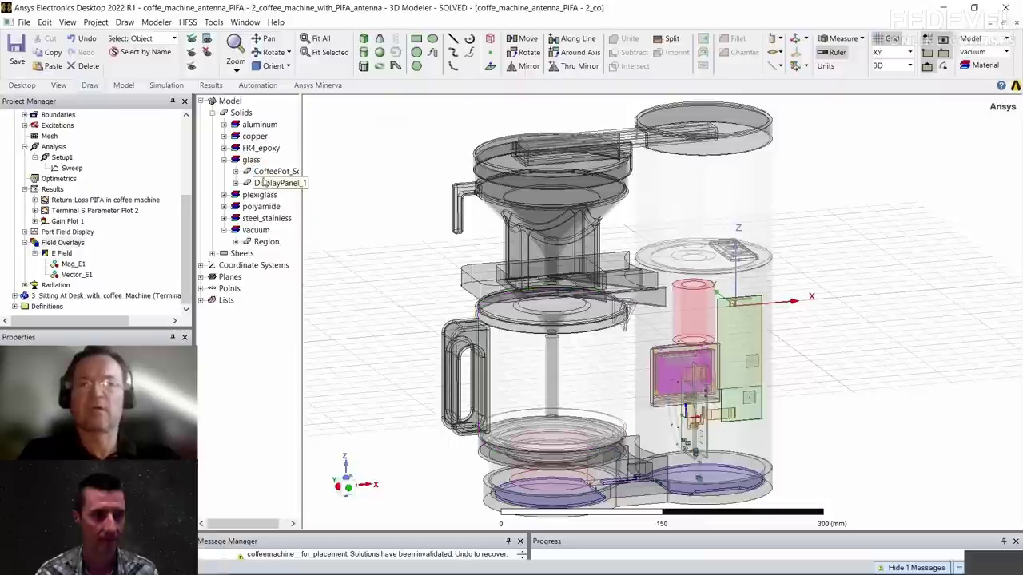
{"action": "left_click", "coordinate": [261, 172]}
{"action": "left_click_drag", "start_coordinate": [704, 263], "coordinate": [607, 399], "text": "alt"}
{"action": "left_click_drag", "start_coordinate": [844, 408], "coordinate": [749, 240], "text": "alt"}
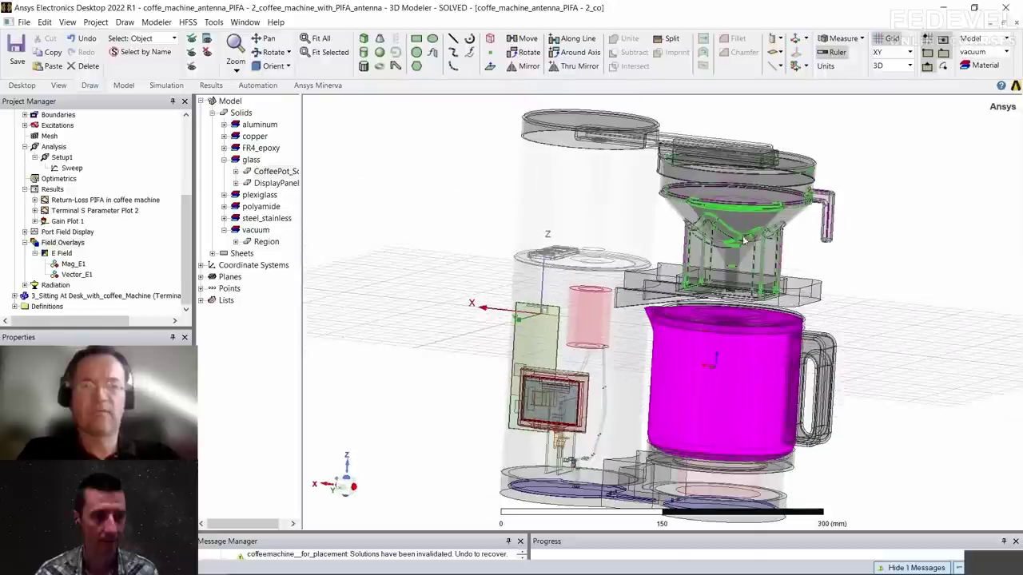
Select the plexiglass water tank solid and inspect its position above the electronics
{"action": "left_click", "coordinate": [529, 219]}
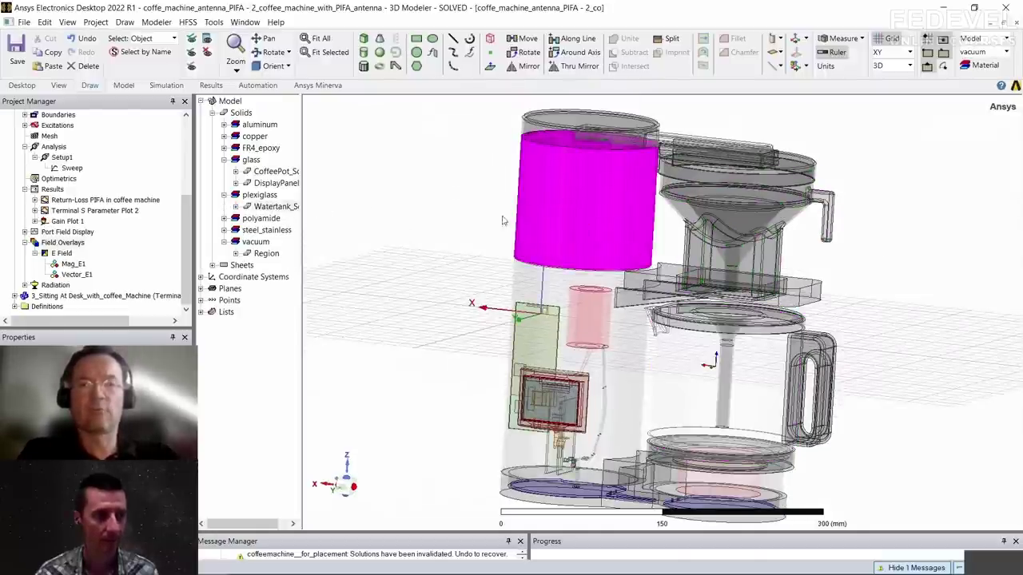
{"action": "left_click_drag", "start_coordinate": [550, 192], "coordinate": [688, 298], "text": "alt"}
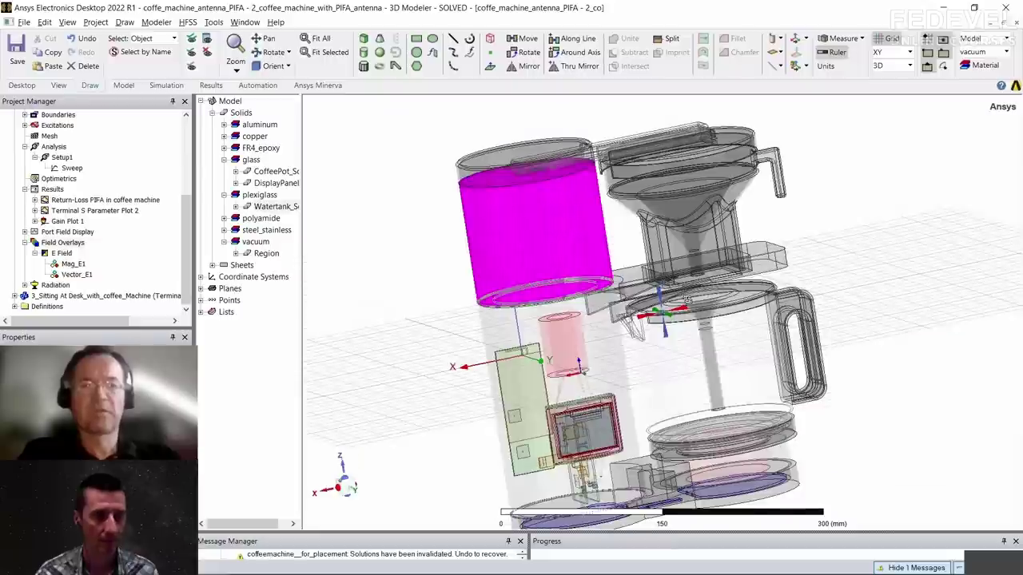
{"action": "scroll", "coordinate": [688, 298], "scroll_direction": "up", "scroll_amount": 4}
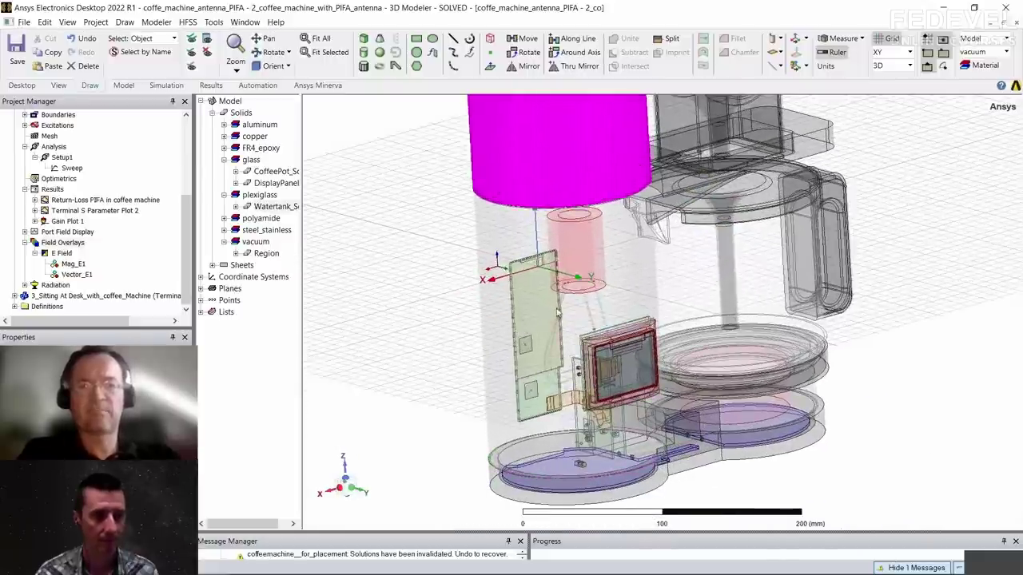
{"action": "left_click_drag", "start_coordinate": [588, 267], "coordinate": [804, 389], "text": "alt"}
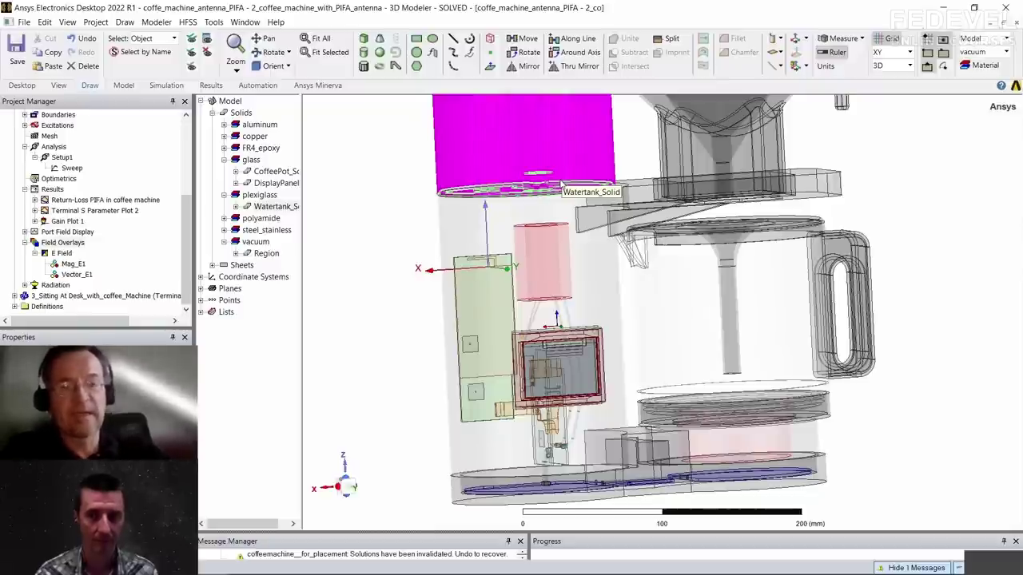
Display the Mag_E1 electric field plot and animate it over phase from 0deg to 170deg in 17 steps
{"action": "left_click", "coordinate": [69, 264]}
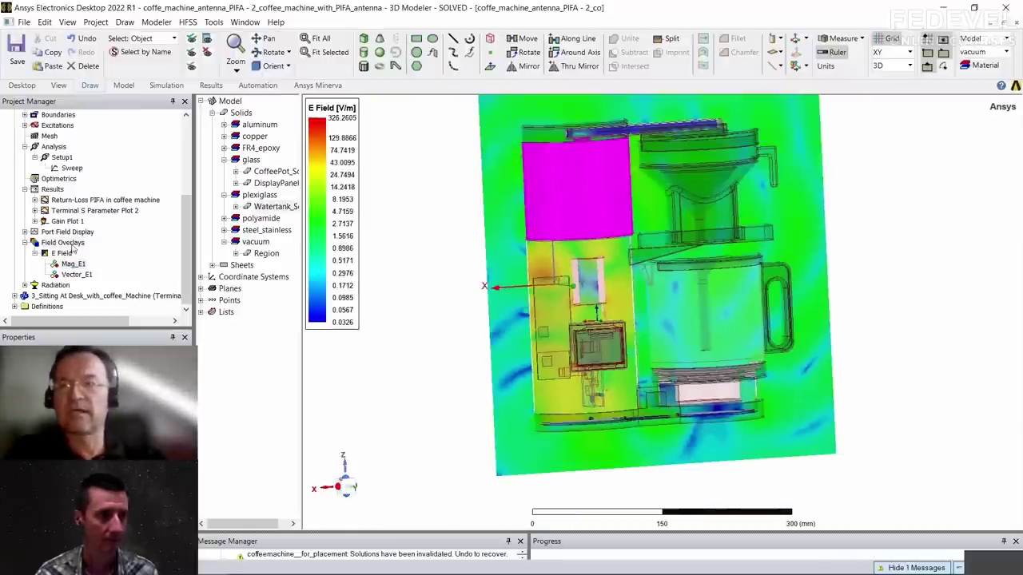
{"action": "right_click", "coordinate": [70, 264]}
{"action": "left_click", "coordinate": [114, 344]}
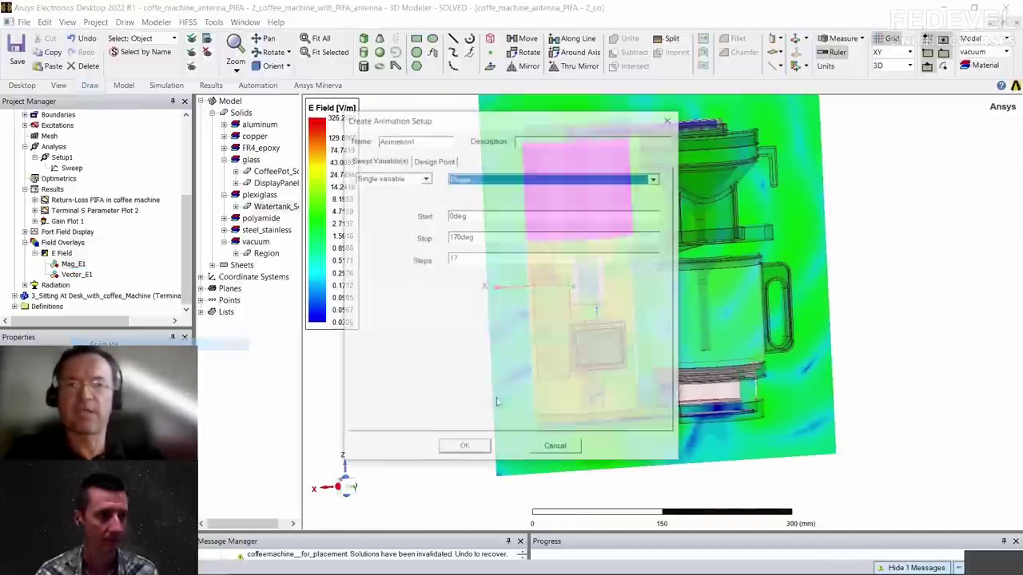
{"action": "left_click", "coordinate": [466, 448]}
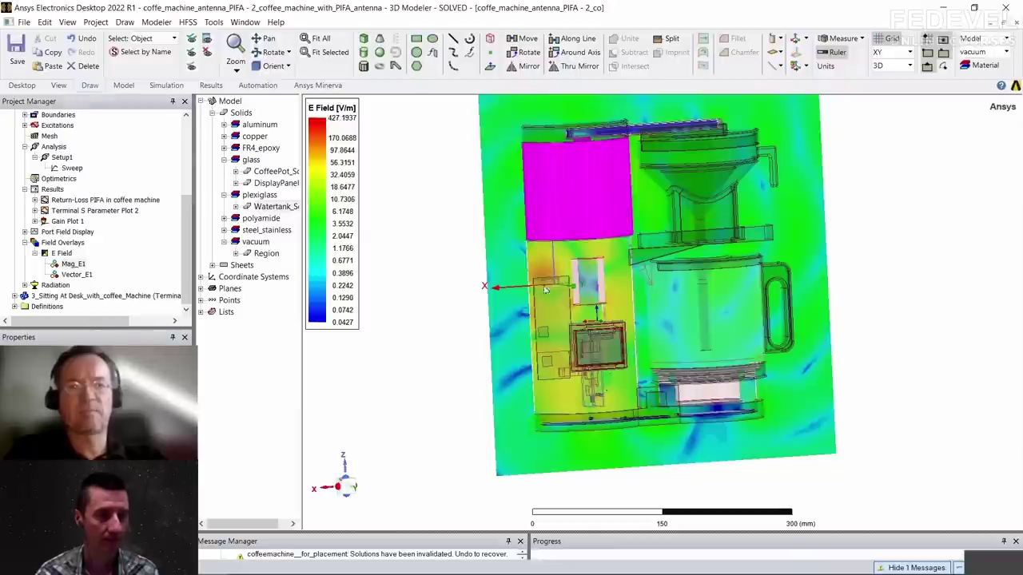
Examine the animated electric field around the antenna on the control board and adjust the animation speed
{"action": "left_click_drag", "start_coordinate": [548, 291], "coordinate": [605, 305], "text": "shift"}
{"action": "scroll", "coordinate": [609, 311], "scroll_direction": "up", "scroll_amount": 2}
{"action": "scroll", "coordinate": [622, 313], "scroll_direction": "up", "scroll_amount": 5}
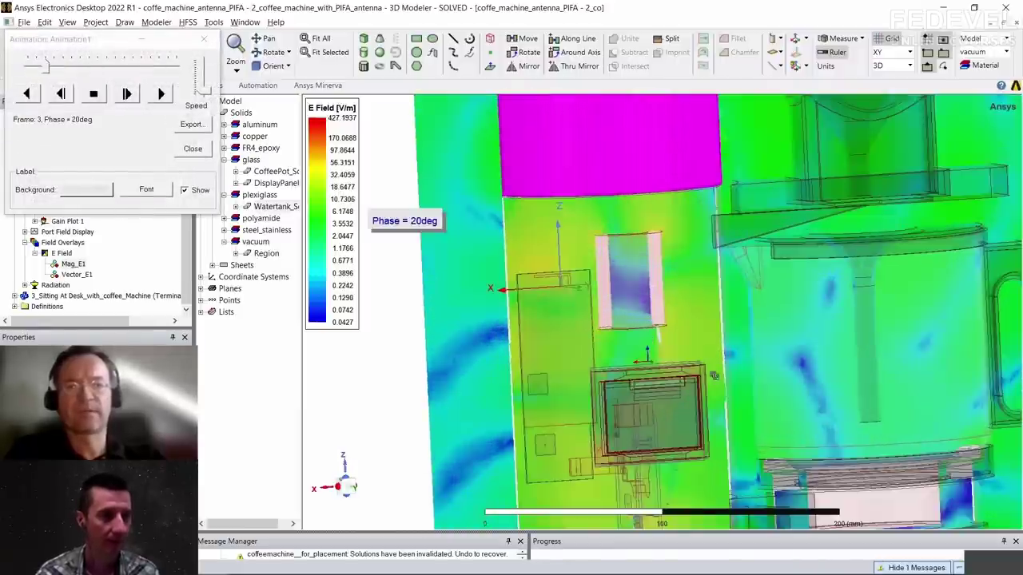
{"action": "scroll", "coordinate": [561, 262], "scroll_direction": "up", "scroll_amount": 2}
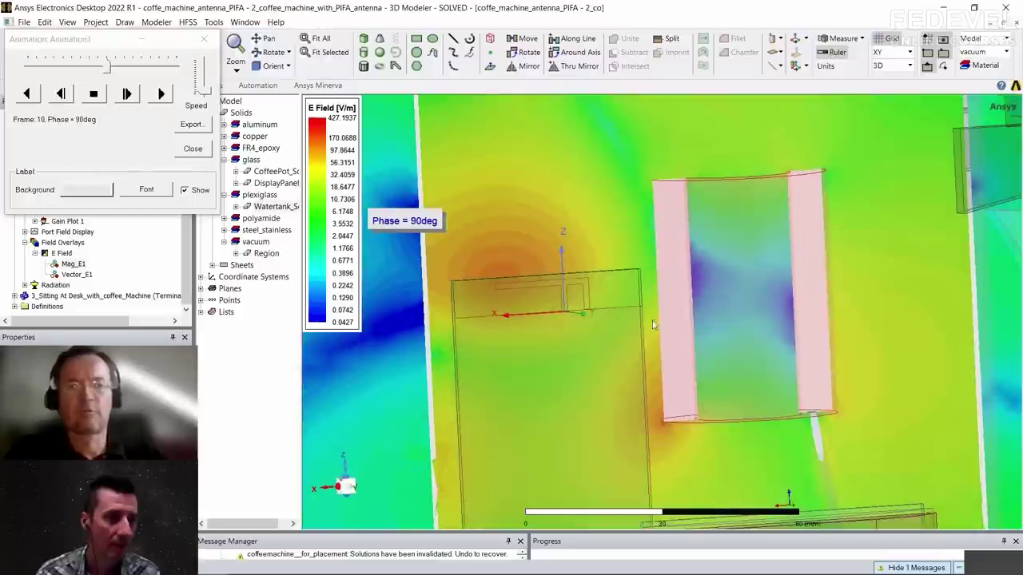
{"action": "scroll", "coordinate": [681, 334], "scroll_direction": "down", "scroll_amount": 4}
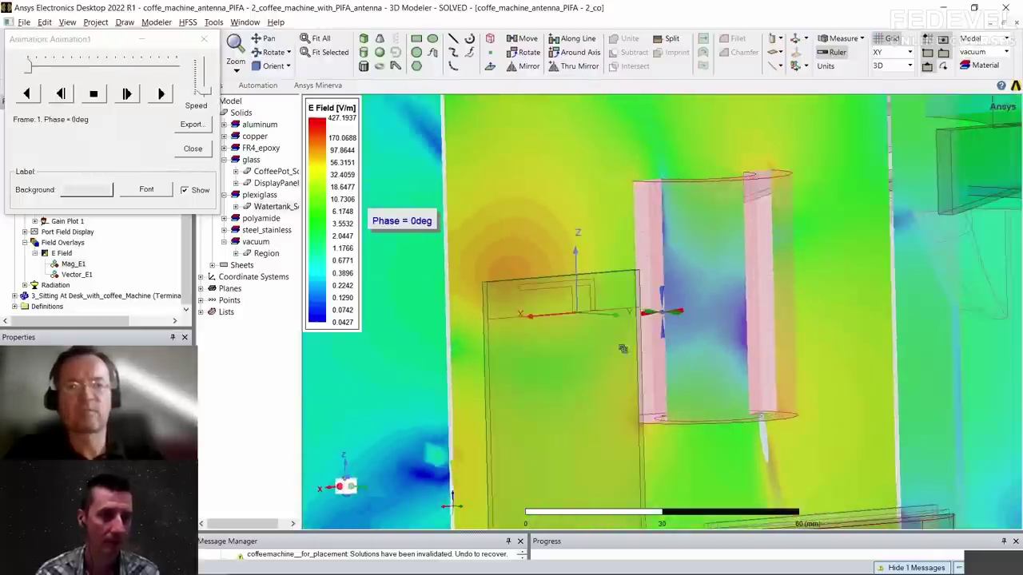
{"action": "mouse_move", "coordinate": [644, 347]}
{"action": "left_mouse_down", "text": "alt"}
{"action": "mouse_move", "coordinate": [702, 352]}
{"action": "mouse_move", "coordinate": [604, 345]}
{"action": "mouse_move", "coordinate": [658, 337]}
{"action": "mouse_move", "coordinate": [665, 361]}
{"action": "left_mouse_up", "text": "alt"}
{"action": "left_click_drag", "start_coordinate": [203, 93], "coordinate": [204, 68]}
{"action": "scroll", "coordinate": [566, 267], "scroll_direction": "down", "scroll_amount": 2}
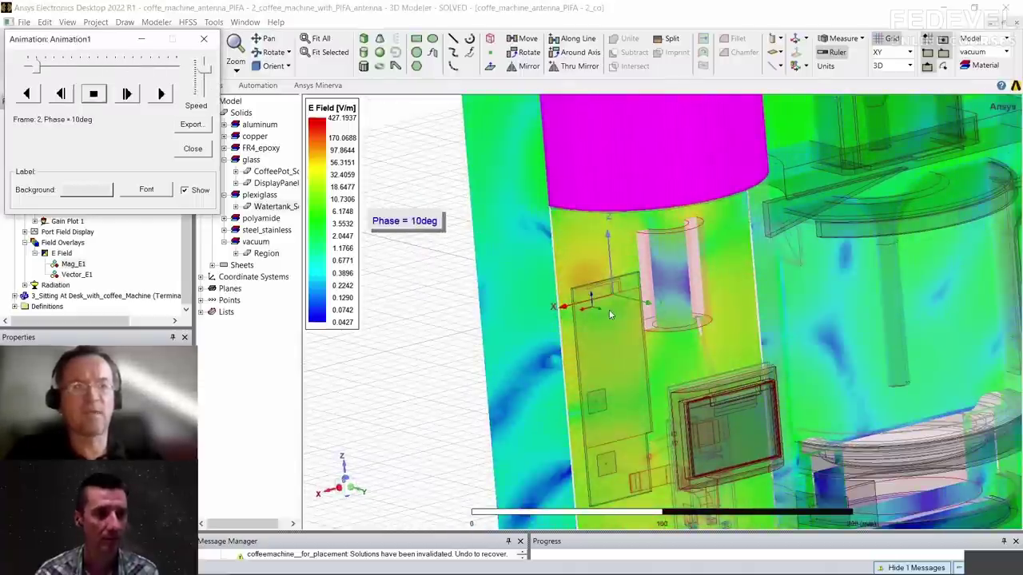
{"action": "scroll", "coordinate": [610, 314], "scroll_direction": "down", "scroll_amount": 3}
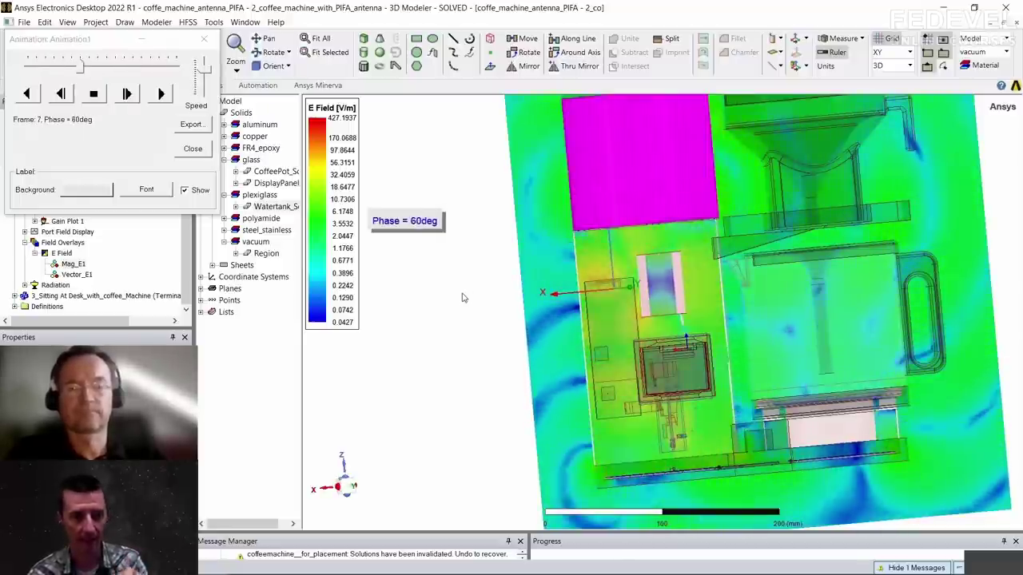
Close the field animation and clear the water tank selection, keeping the static Mag_E1 plot in a front view
{"action": "key", "text": "Escape"}
{"action": "left_click_drag", "start_coordinate": [604, 369], "coordinate": [488, 370], "text": "alt"}
{"action": "double_click", "coordinate": [754, 359], "text": "alt"}
{"action": "left_click", "coordinate": [546, 363]}
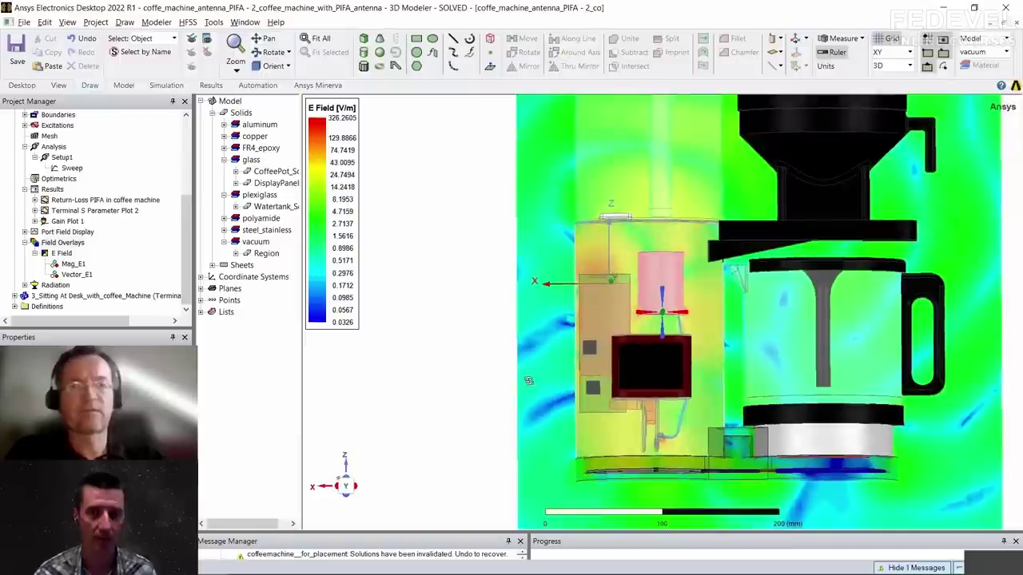
{"action": "double_click", "coordinate": [331, 112], "text": "alt"}
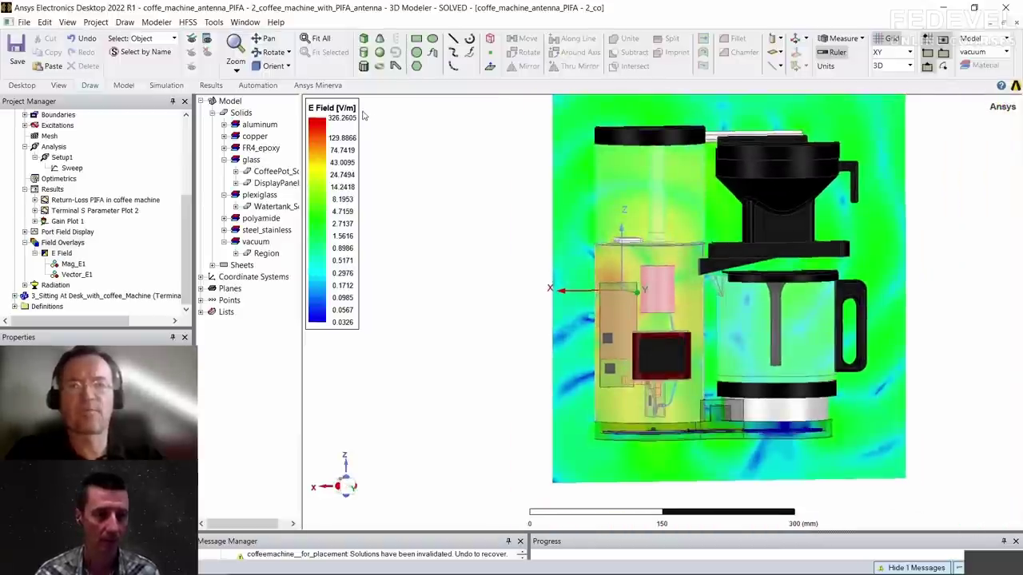
{"action": "left_click_drag", "start_coordinate": [447, 239], "coordinate": [381, 274], "text": "alt+shift"}
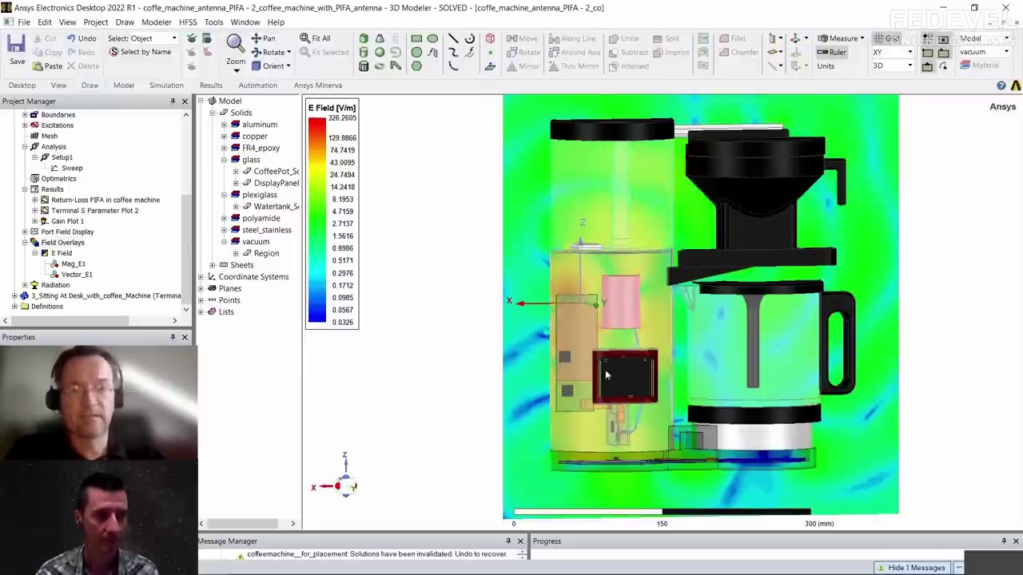
Examine the static electric field around the control board's antenna and the neighbouring pink cylinder
{"action": "scroll", "coordinate": [495, 248], "scroll_direction": "up", "scroll_amount": 5}
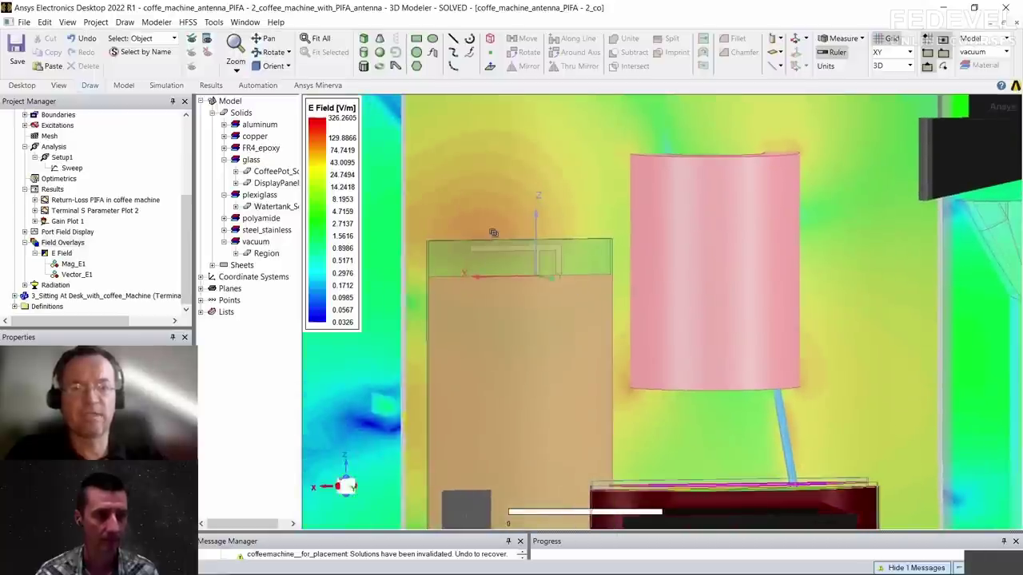
{"action": "scroll", "coordinate": [652, 370], "scroll_direction": "down", "scroll_amount": 3}
{"action": "scroll", "coordinate": [651, 367], "scroll_direction": "up", "scroll_amount": 3}
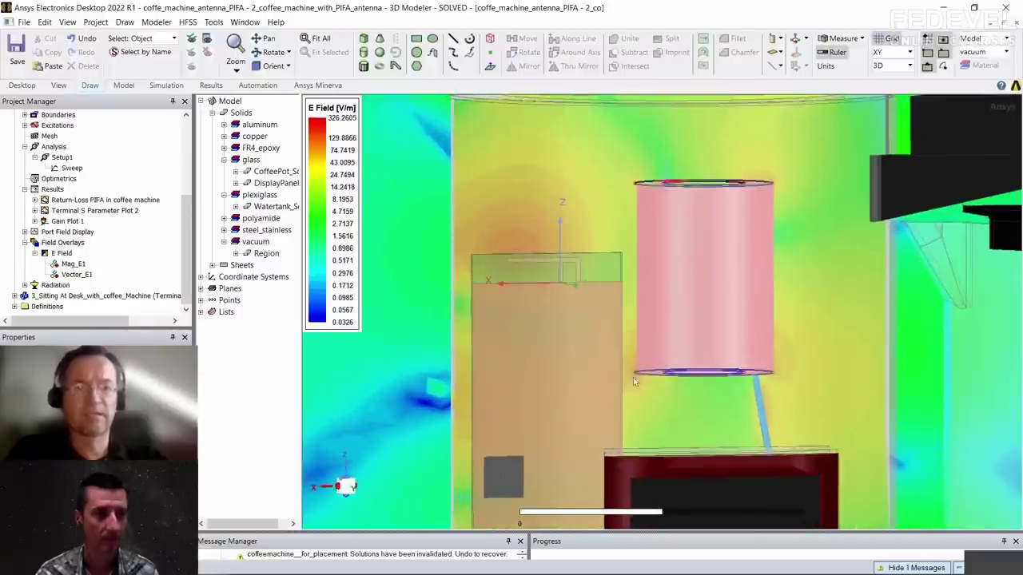
{"action": "scroll", "coordinate": [708, 413], "scroll_direction": "down", "scroll_amount": 3}
{"action": "middle_click_drag", "start_coordinate": [708, 414], "coordinate": [717, 348]}
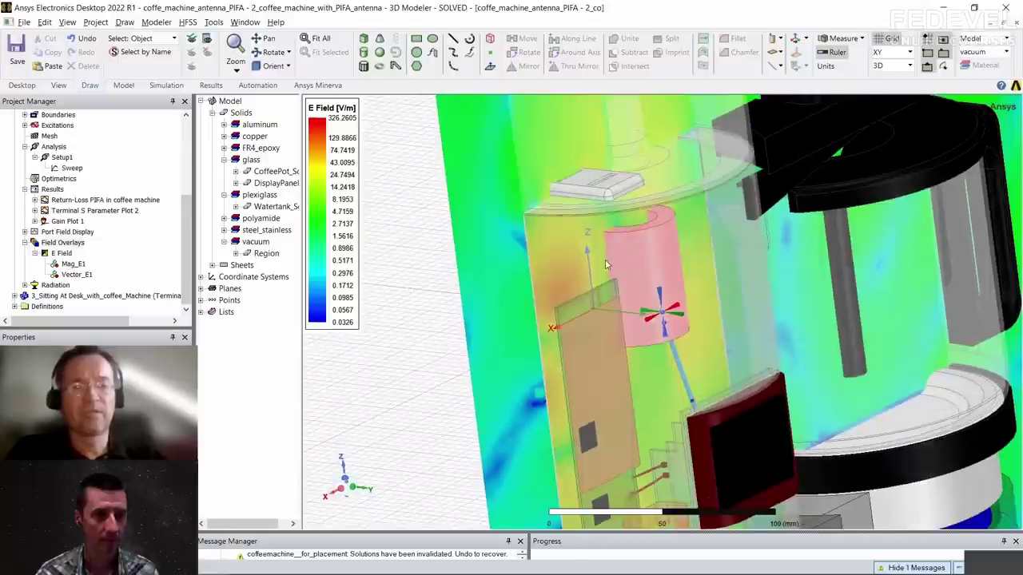
{"action": "left_click_drag", "start_coordinate": [653, 325], "coordinate": [641, 237], "text": "shift"}
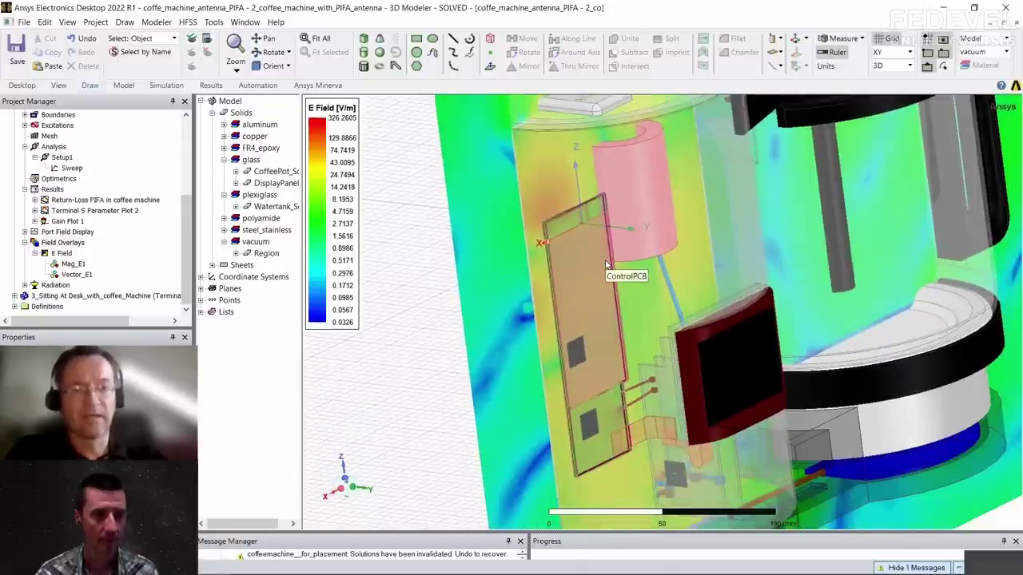
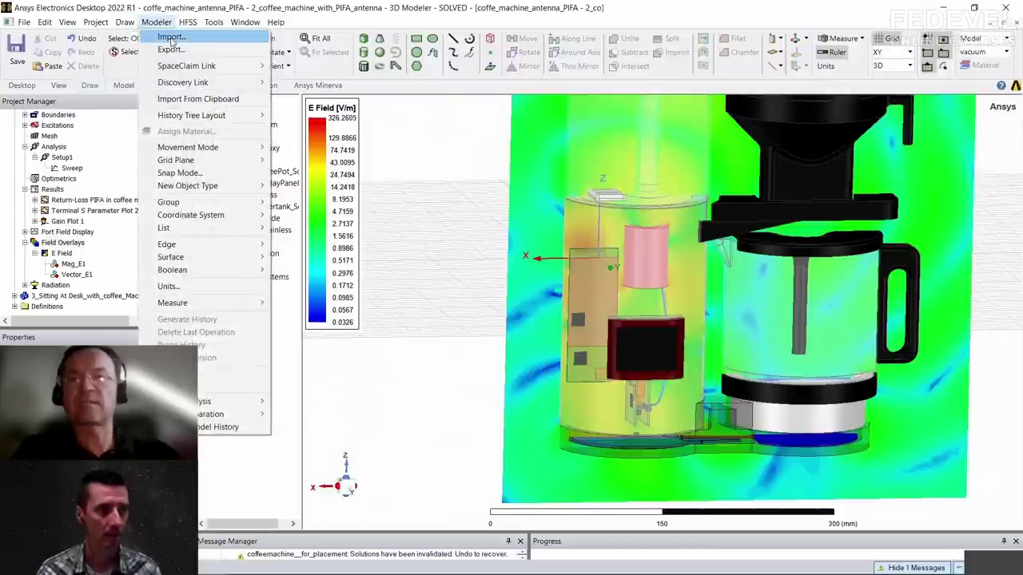
Check which geometry file types, such as STEP, can be imported into the modeler, and leave without importing
{"action": "left_click", "coordinate": [171, 39]}
{"action": "left_click", "coordinate": [549, 345]}
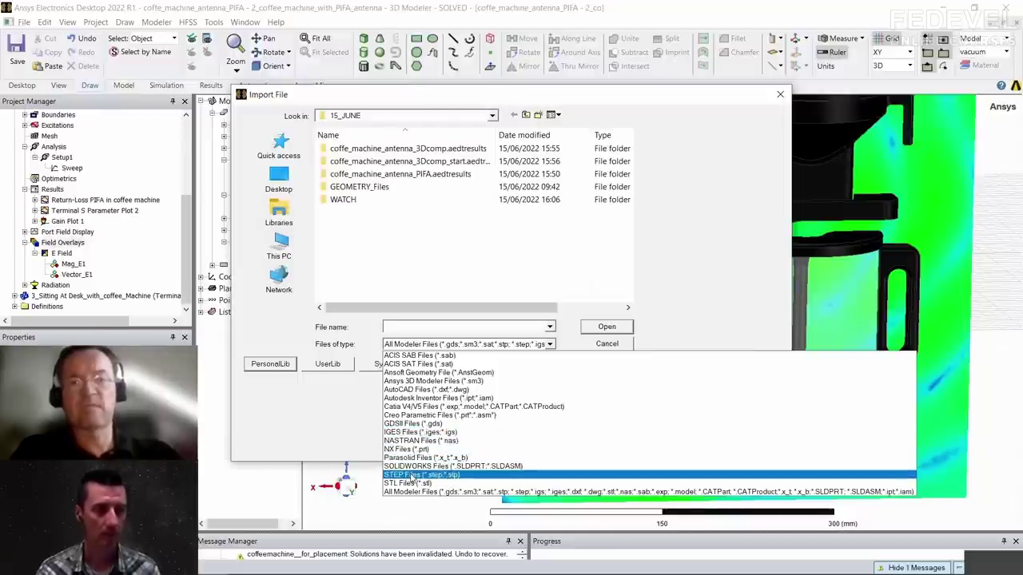
{"action": "left_click", "coordinate": [377, 188]}
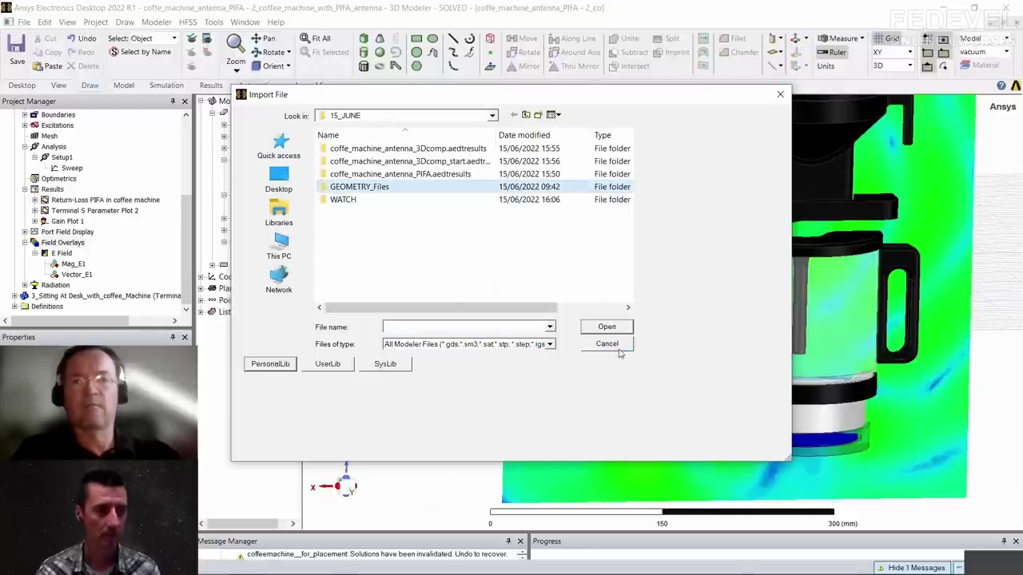
{"action": "left_click", "coordinate": [606, 344]}
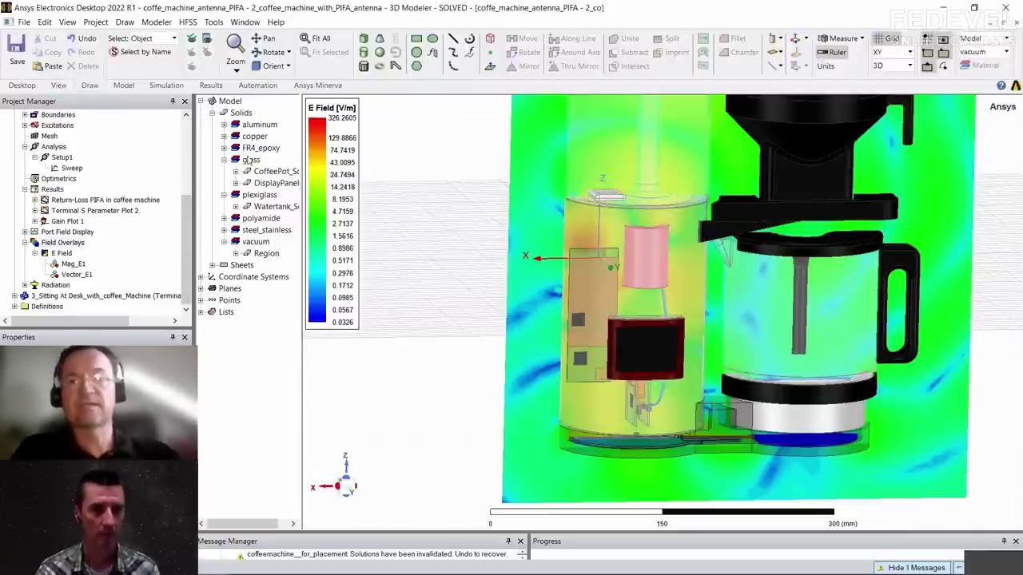
Select the ControlPCB solid in the FR4_epoxy material group and open its material assignment
{"action": "left_click", "coordinate": [224, 148]}
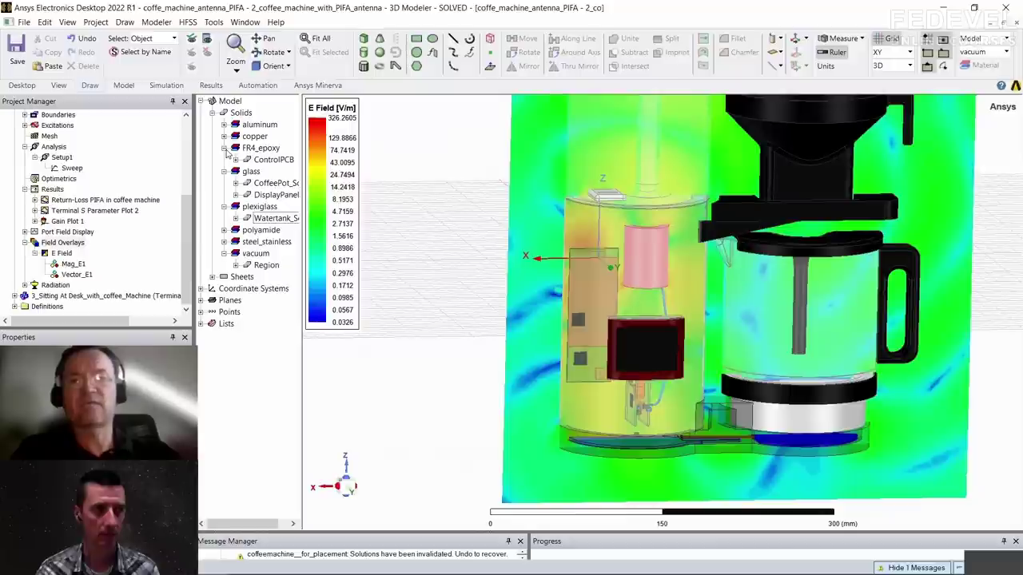
{"action": "left_click", "coordinate": [267, 160]}
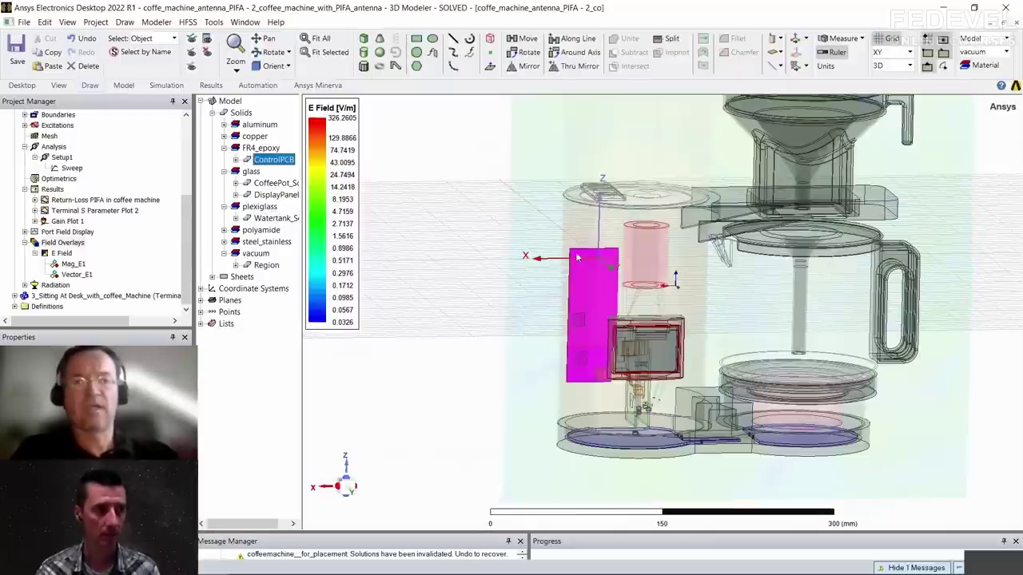
{"action": "middle_click_drag", "start_coordinate": [649, 283], "coordinate": [253, 270]}
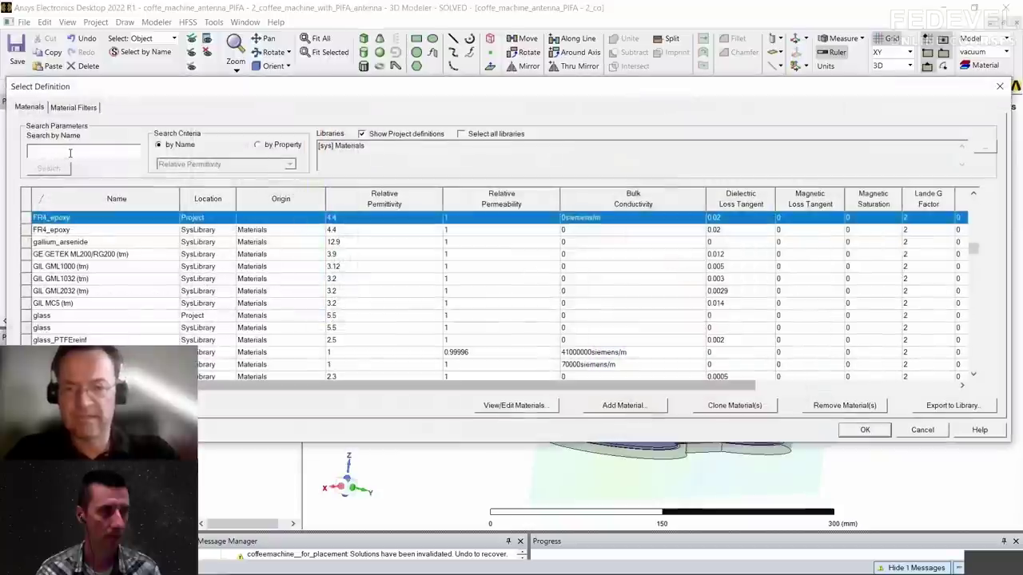
Search the material library for glass, browse the materials in reverse name order, and leave without changing the board's material
{"action": "left_click", "coordinate": [69, 153]}
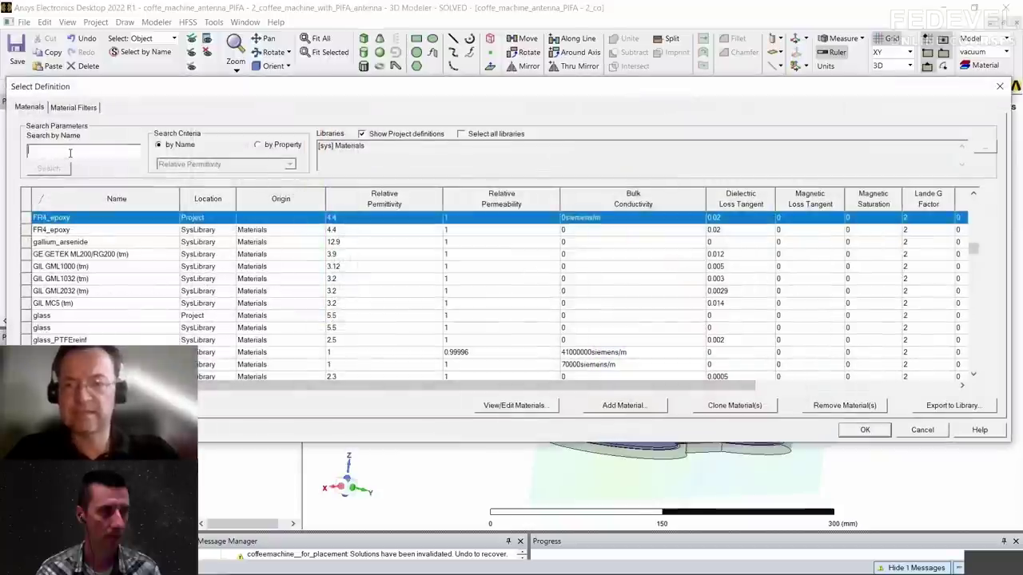
{"action": "type", "text": "glass"}
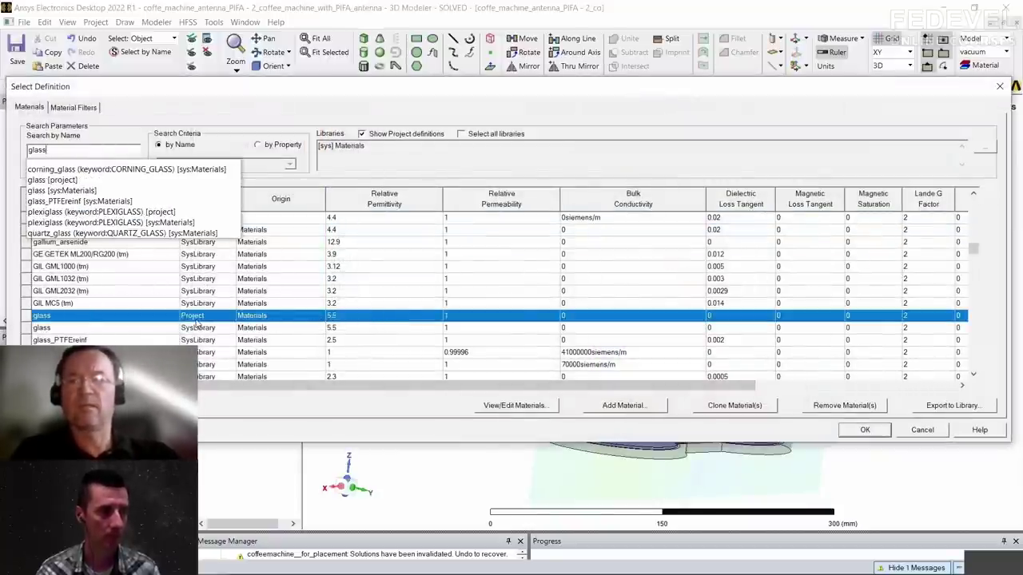
{"action": "left_click", "coordinate": [208, 364]}
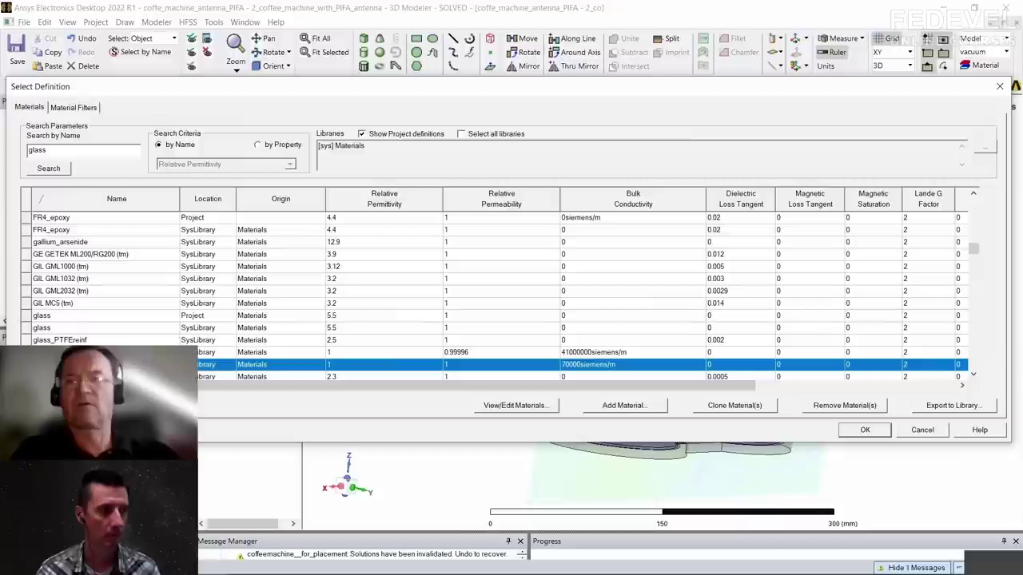
{"action": "left_click", "coordinate": [99, 206]}
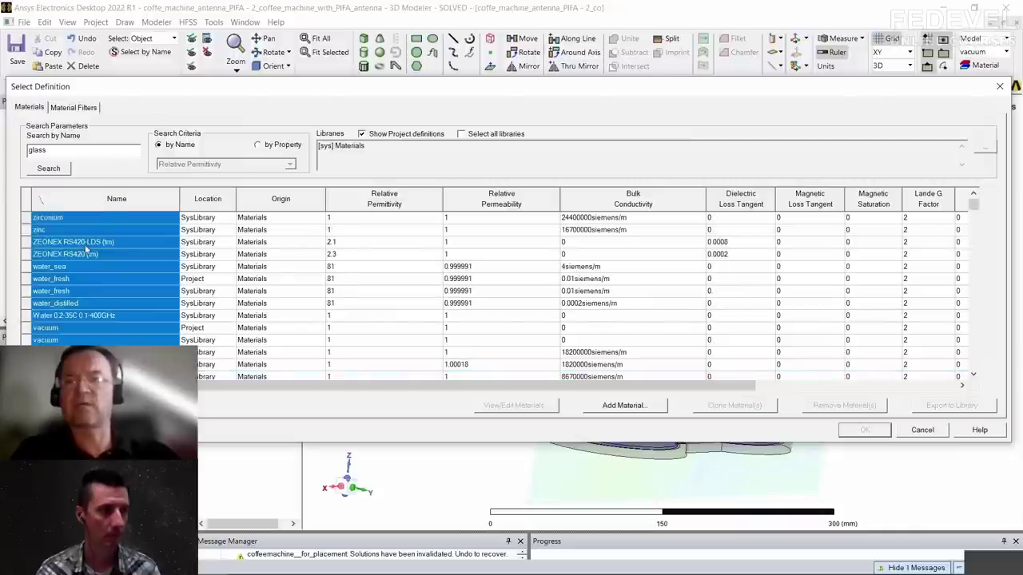
{"action": "left_click", "coordinate": [70, 291]}
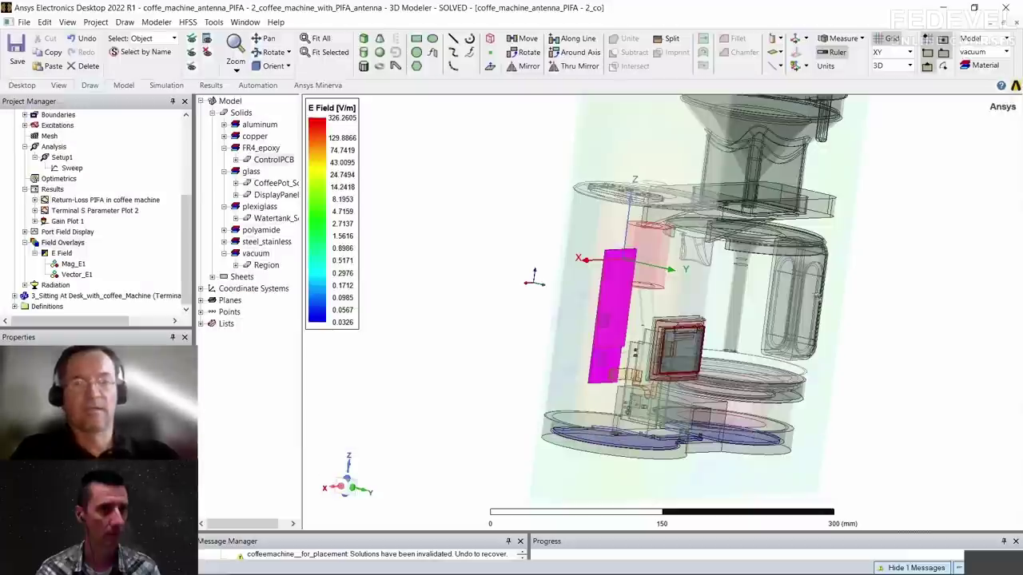
Clear the board selection and select the PIFA antenna trace near the control board's upper edge
{"action": "mouse_move", "coordinate": [817, 297]}
{"action": "middle_mouse_down"}
{"action": "mouse_move", "coordinate": [798, 286]}
{"action": "mouse_move", "coordinate": [807, 290]}
{"action": "middle_mouse_up"}
{"action": "left_click_drag", "start_coordinate": [806, 289], "coordinate": [812, 287], "text": "alt"}
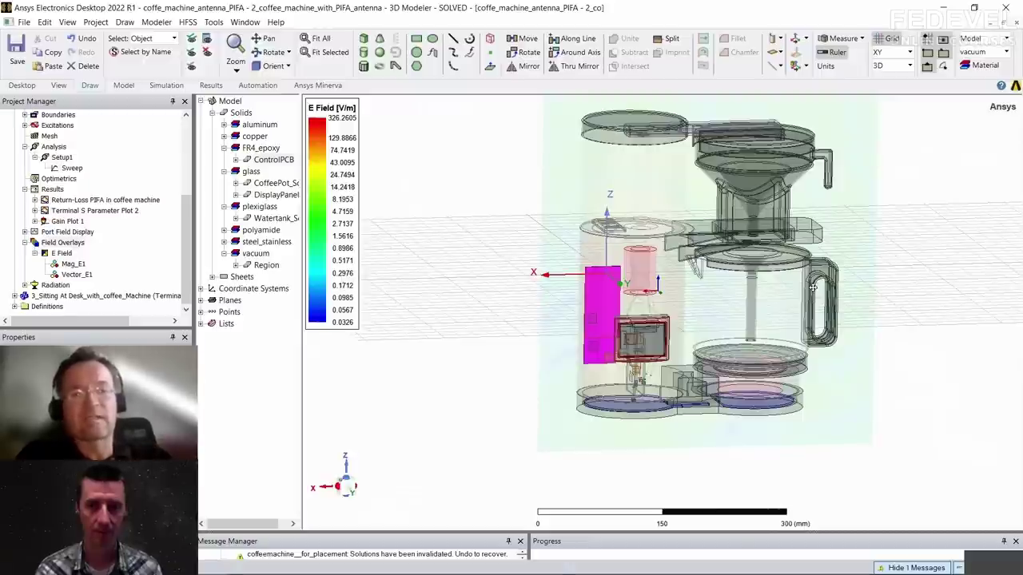
{"action": "left_click", "coordinate": [443, 267]}
{"action": "scroll", "coordinate": [523, 194], "scroll_direction": "up", "scroll_amount": 10}
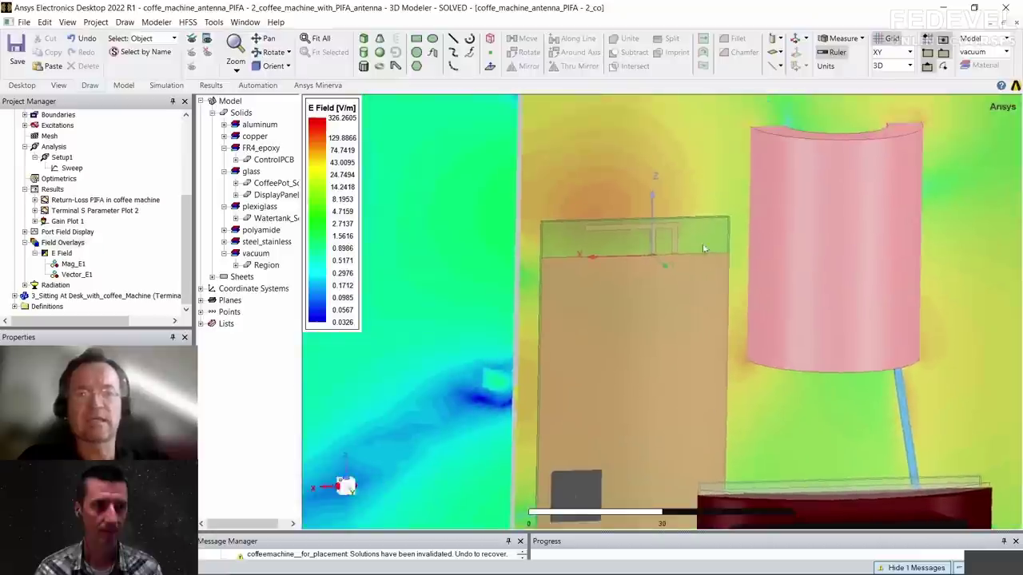
{"action": "left_click", "coordinate": [685, 216]}
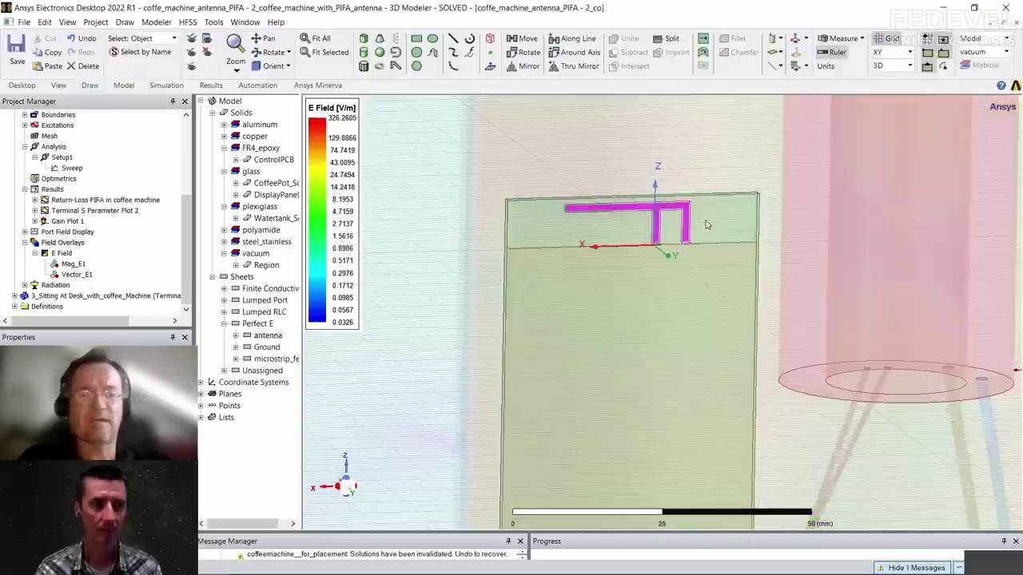
Select the lumped port sheet port1 at the antenna's feed point, between the antenna leg and the ground plane
{"action": "mouse_move", "coordinate": [718, 257]}
{"action": "middle_mouse_down"}
{"action": "mouse_move", "coordinate": [682, 250]}
{"action": "mouse_move", "coordinate": [716, 340]}
{"action": "mouse_move", "coordinate": [593, 299]}
{"action": "middle_mouse_up"}
{"action": "scroll", "coordinate": [593, 299], "scroll_direction": "up", "scroll_amount": 1}
{"action": "scroll", "coordinate": [601, 294], "scroll_direction": "up", "scroll_amount": 3}
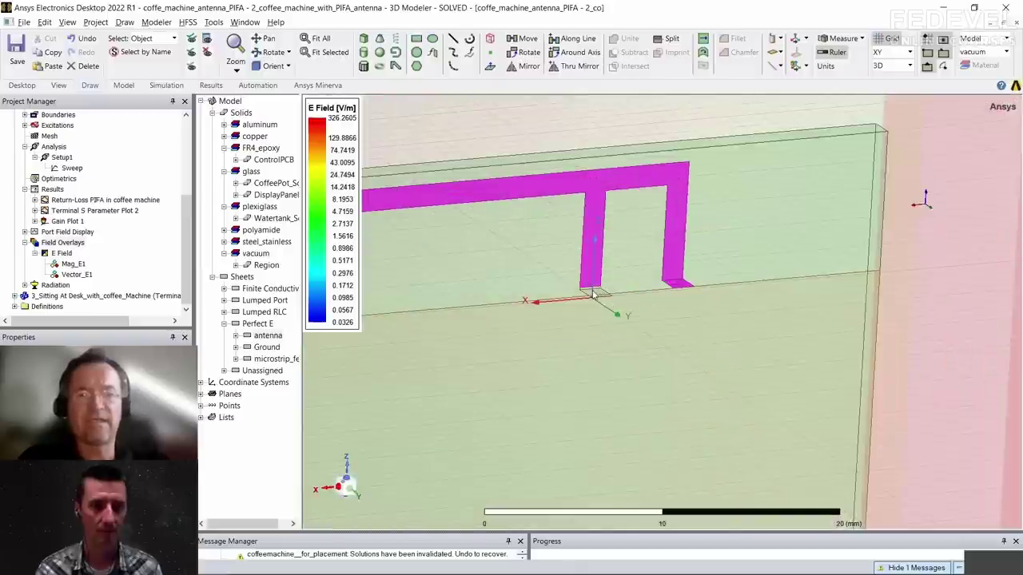
{"action": "left_click", "coordinate": [589, 295]}
{"action": "left_click", "coordinate": [589, 294]}
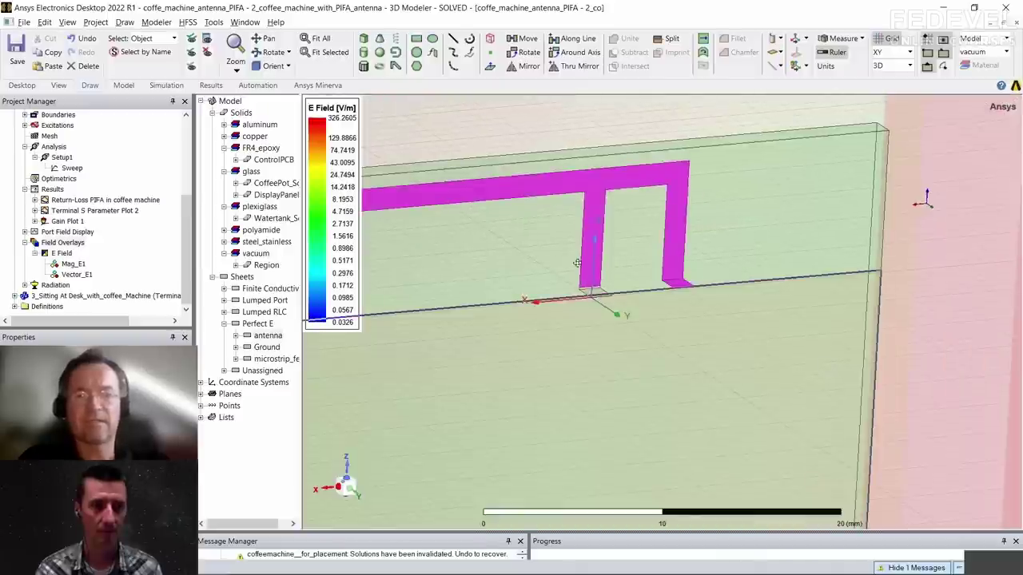
{"action": "scroll", "coordinate": [551, 288], "scroll_direction": "up", "scroll_amount": 2}
{"action": "left_click", "coordinate": [560, 287]}
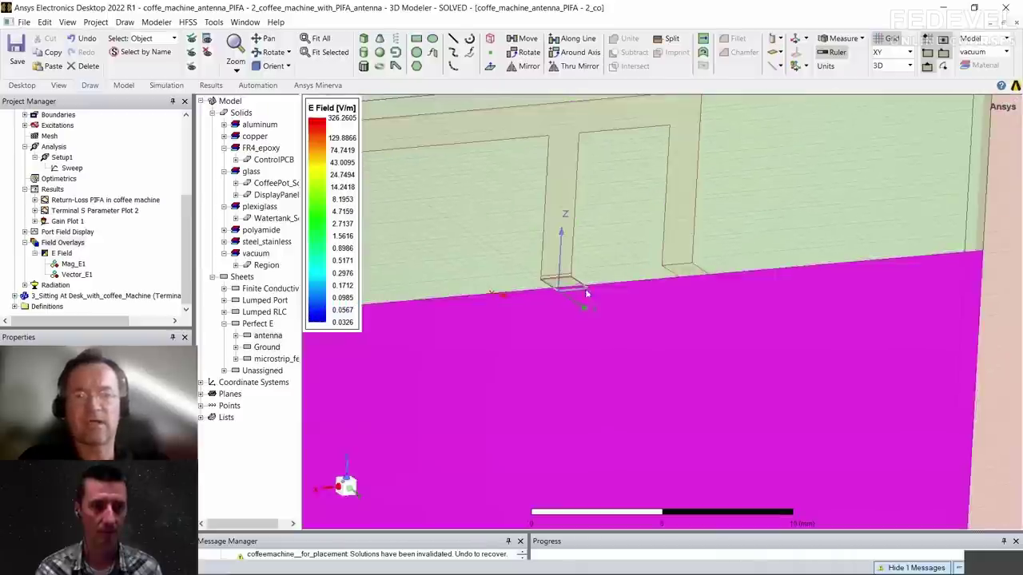
{"action": "left_click", "coordinate": [570, 286]}
{"action": "scroll", "coordinate": [632, 288], "scroll_direction": "down", "scroll_amount": 2}
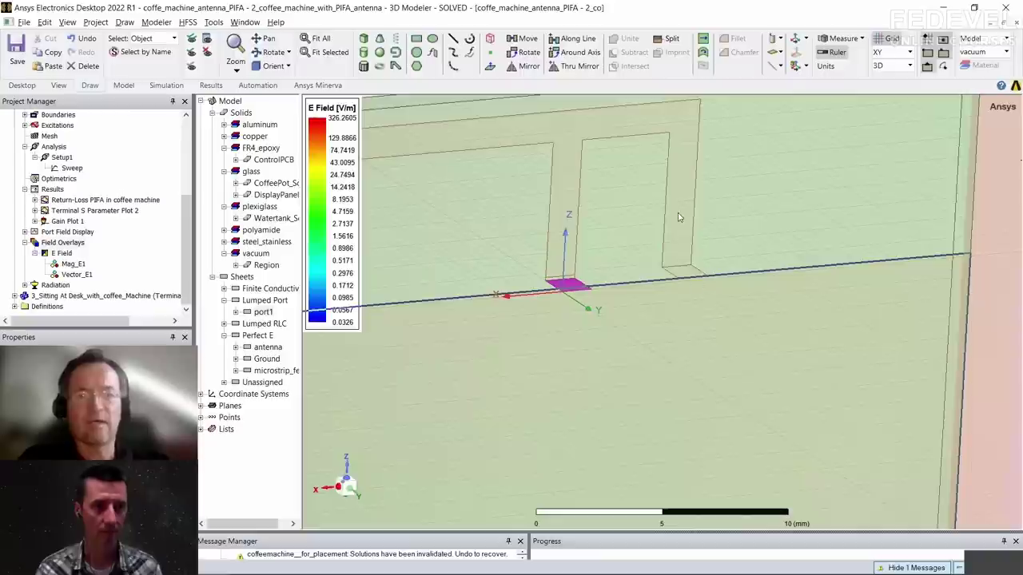
Examine the antenna on the control board and its position beside the pink cylinder from several angles
{"action": "scroll", "coordinate": [684, 283], "scroll_direction": "down", "scroll_amount": 3}
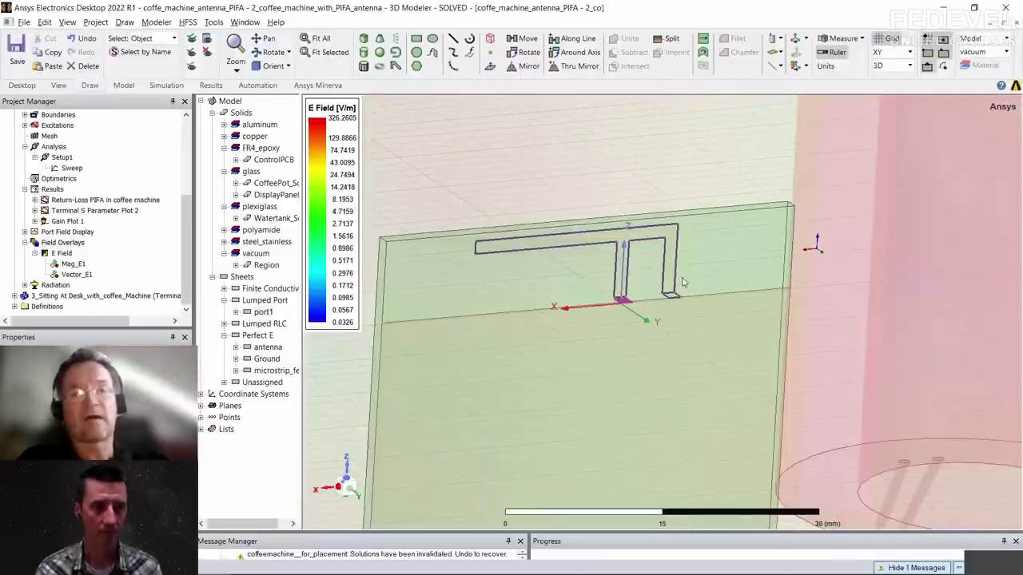
{"action": "scroll", "coordinate": [677, 268], "scroll_direction": "up", "scroll_amount": 1}
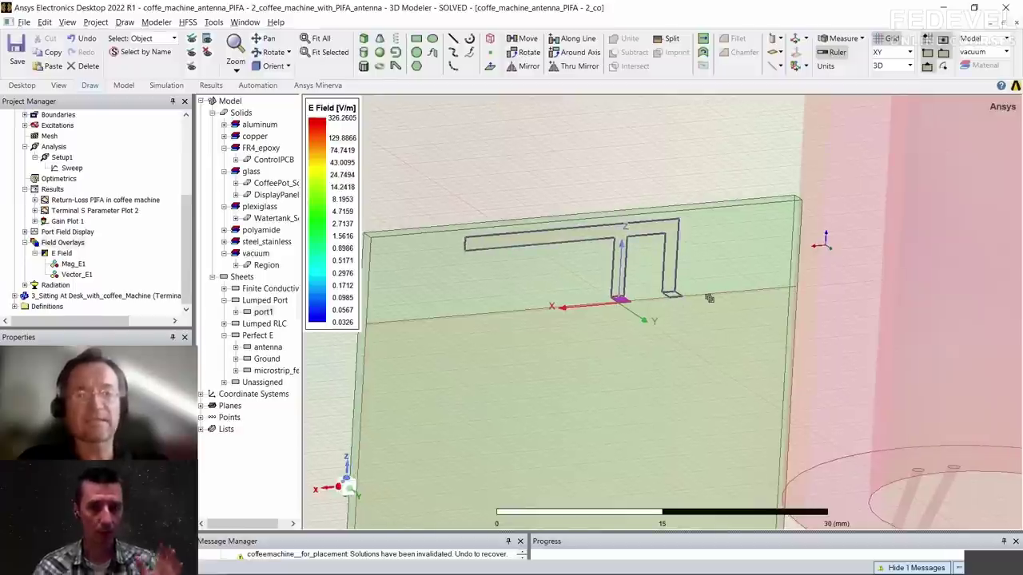
{"action": "scroll", "coordinate": [687, 302], "scroll_direction": "down", "scroll_amount": 3}
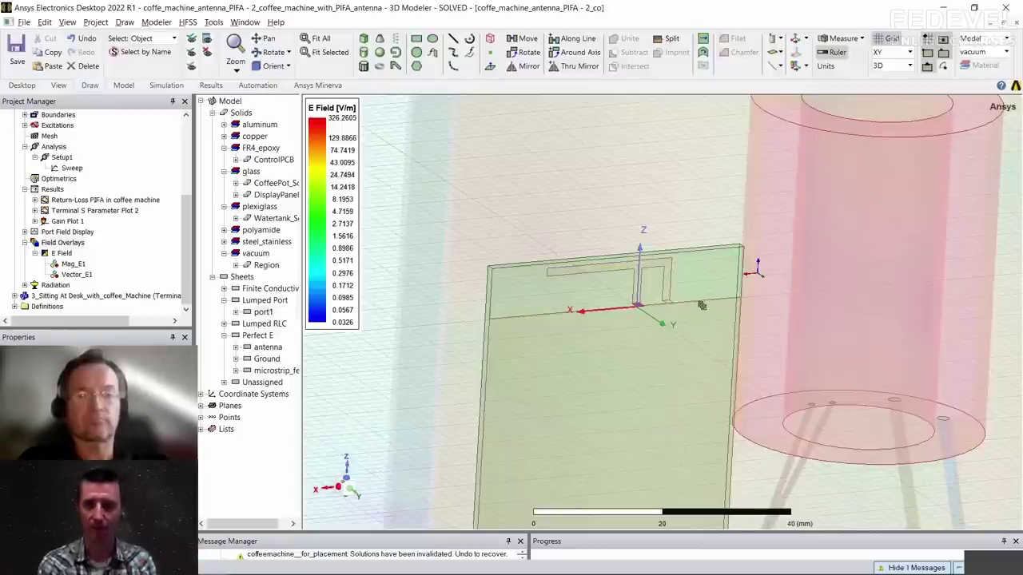
{"action": "scroll", "coordinate": [701, 305], "scroll_direction": "down", "scroll_amount": 2}
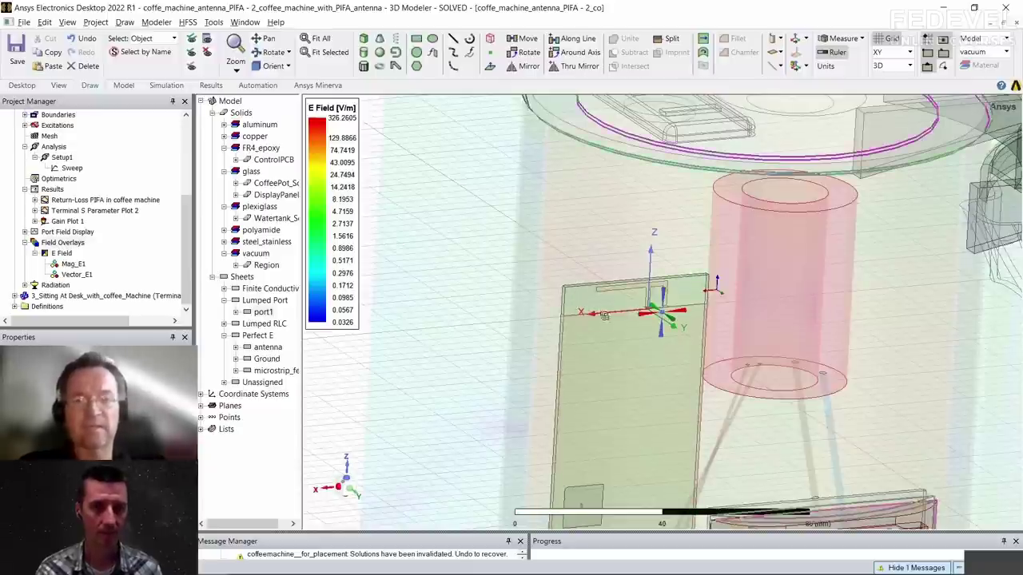
{"action": "middle_click_drag", "start_coordinate": [617, 349], "coordinate": [455, 267]}
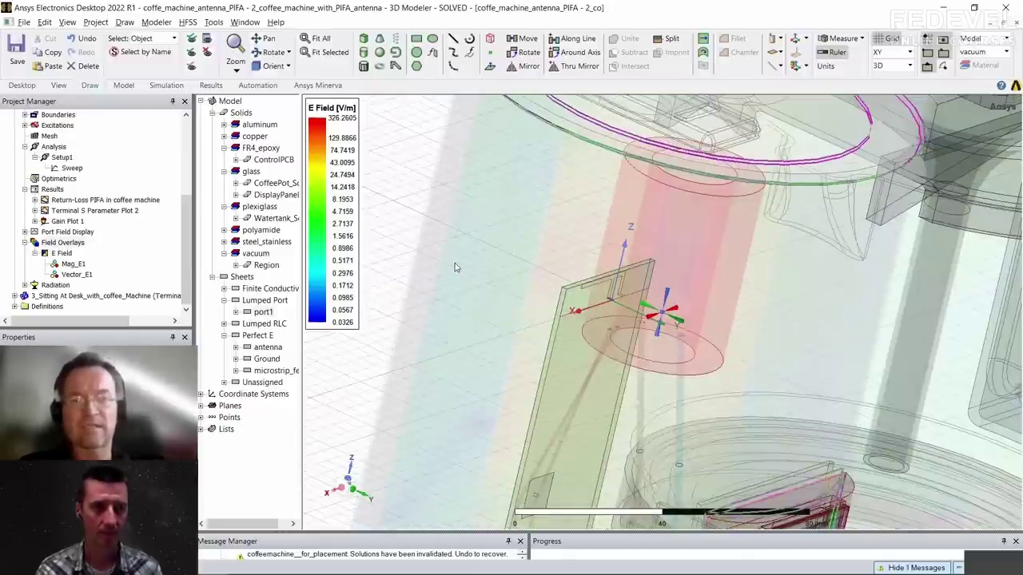
{"action": "scroll", "coordinate": [520, 235], "scroll_direction": "up", "scroll_amount": 4}
{"action": "scroll", "coordinate": [608, 328], "scroll_direction": "down", "scroll_amount": 1}
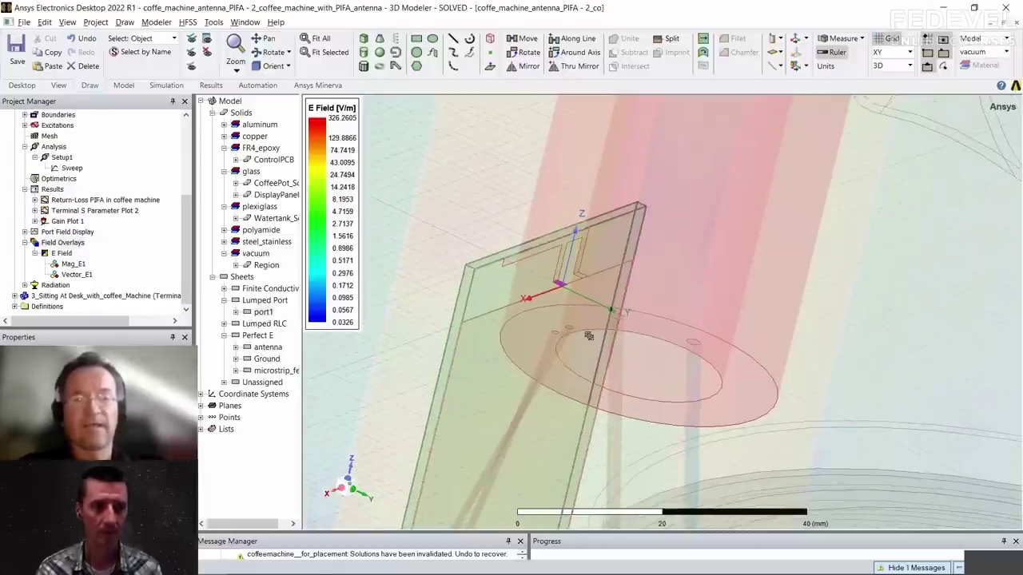
{"action": "scroll", "coordinate": [607, 344], "scroll_direction": "down", "scroll_amount": 3}
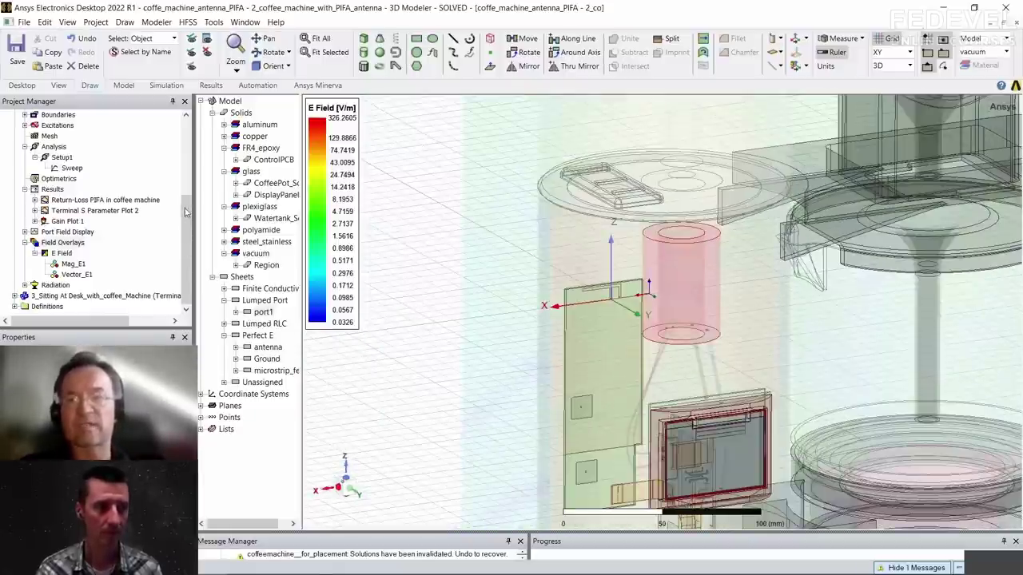
Collapse the open coffee machine design in the project tree, create a new project and insert an HFSS design
{"action": "left_click_drag", "start_coordinate": [186, 214], "coordinate": [185, 158]}
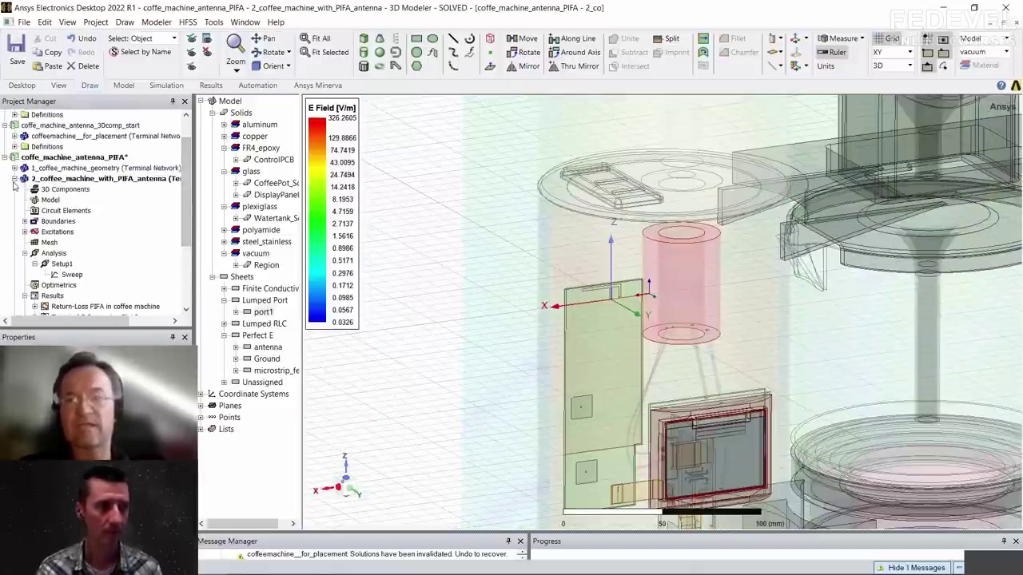
{"action": "left_click", "coordinate": [13, 179]}
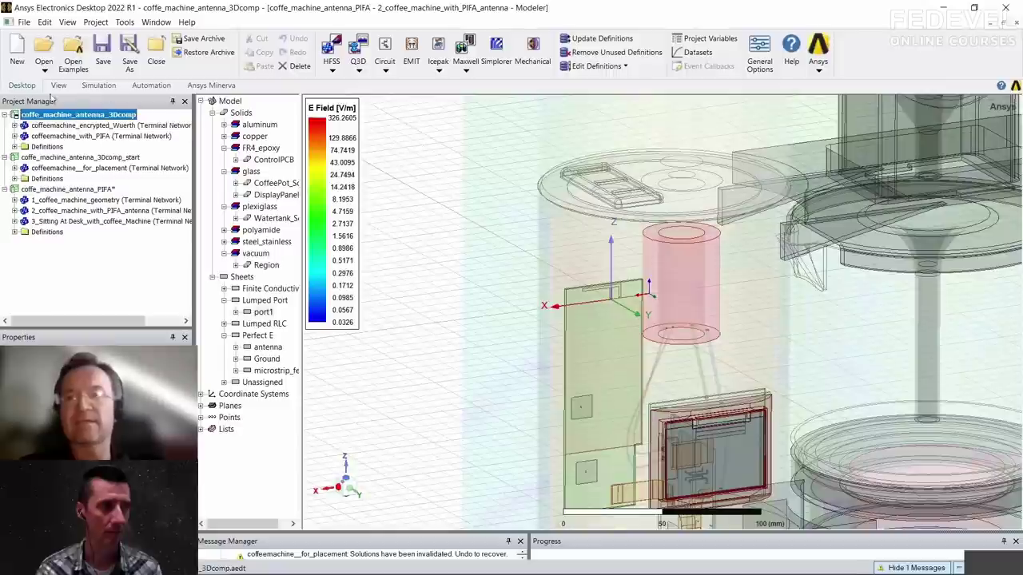
{"action": "left_click", "coordinate": [16, 50]}
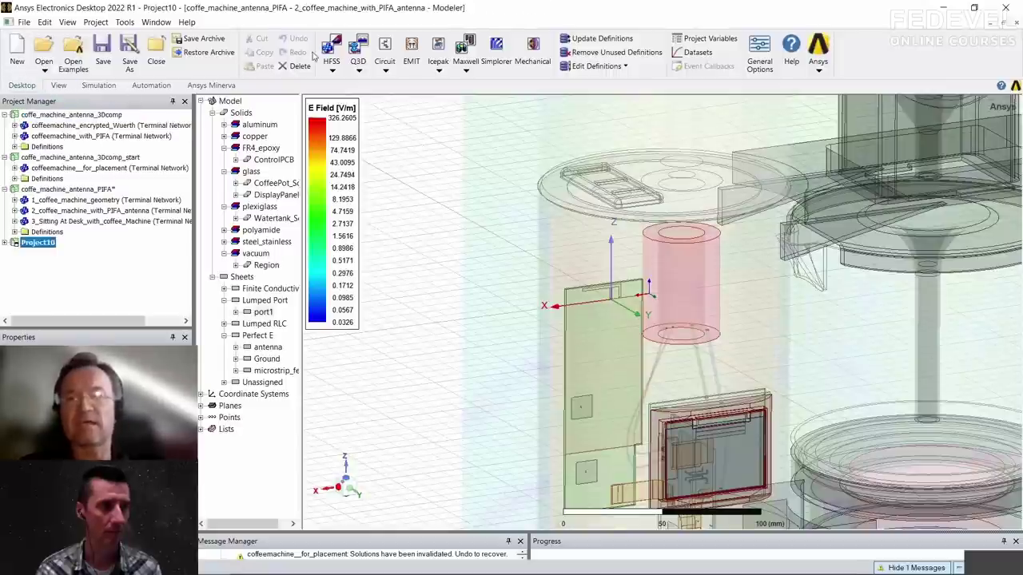
{"action": "left_click", "coordinate": [332, 68]}
{"action": "left_click", "coordinate": [340, 83]}
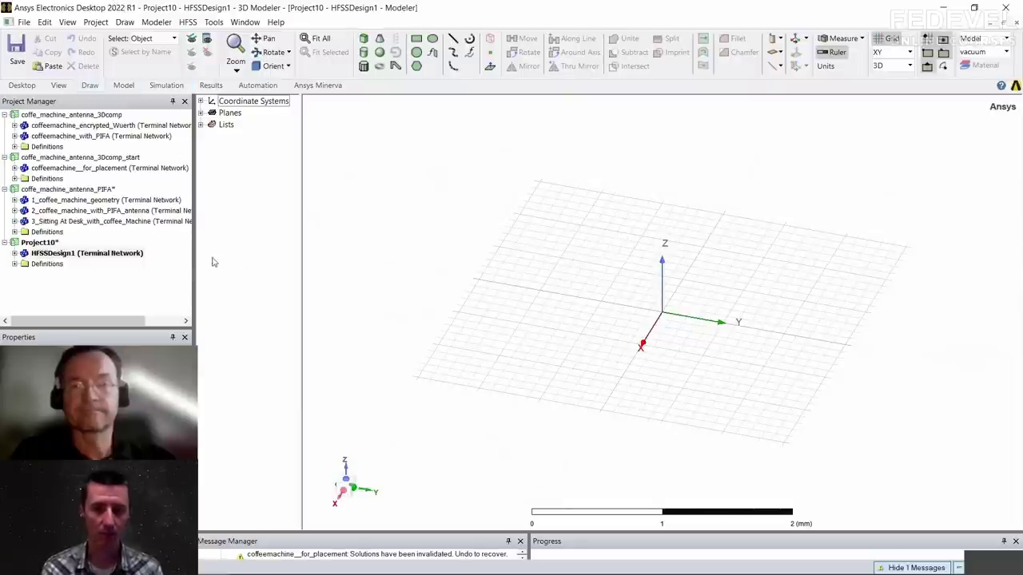
Narrow the project tree to give the empty HFSS design's 3D view more room
{"action": "left_click_drag", "start_coordinate": [194, 264], "coordinate": [160, 263]}
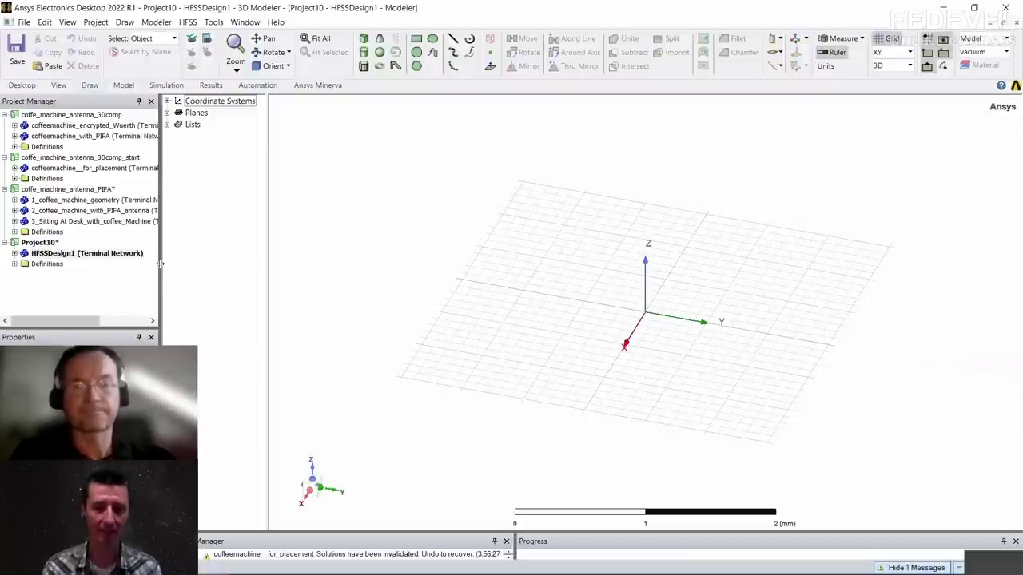
{"action": "scroll", "coordinate": [455, 277], "scroll_direction": "down", "scroll_amount": 2}
{"action": "mouse_move", "coordinate": [572, 317]}
{"action": "left_mouse_down", "text": "shift"}
{"action": "mouse_move", "coordinate": [522, 322]}
{"action": "mouse_move", "coordinate": [534, 301]}
{"action": "mouse_move", "coordinate": [537, 322]}
{"action": "mouse_move", "coordinate": [565, 330]}
{"action": "mouse_move", "coordinate": [565, 321]}
{"action": "left_mouse_up", "text": "shift"}
{"action": "scroll", "coordinate": [565, 319], "scroll_direction": "up", "scroll_amount": 2}
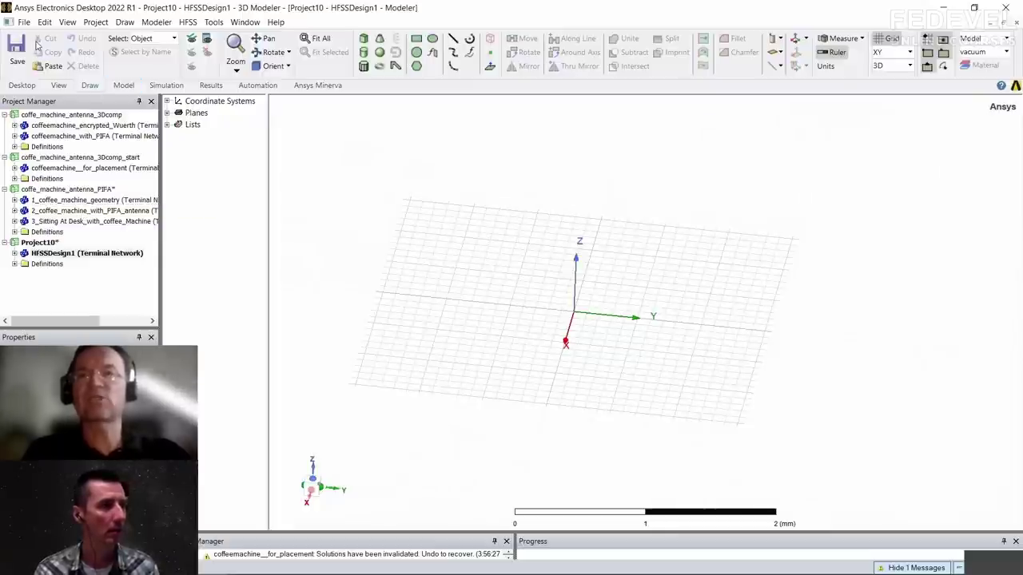
Check the installed release and components of the Electromagnetics Suite, and close the product information
{"action": "left_click", "coordinate": [274, 23]}
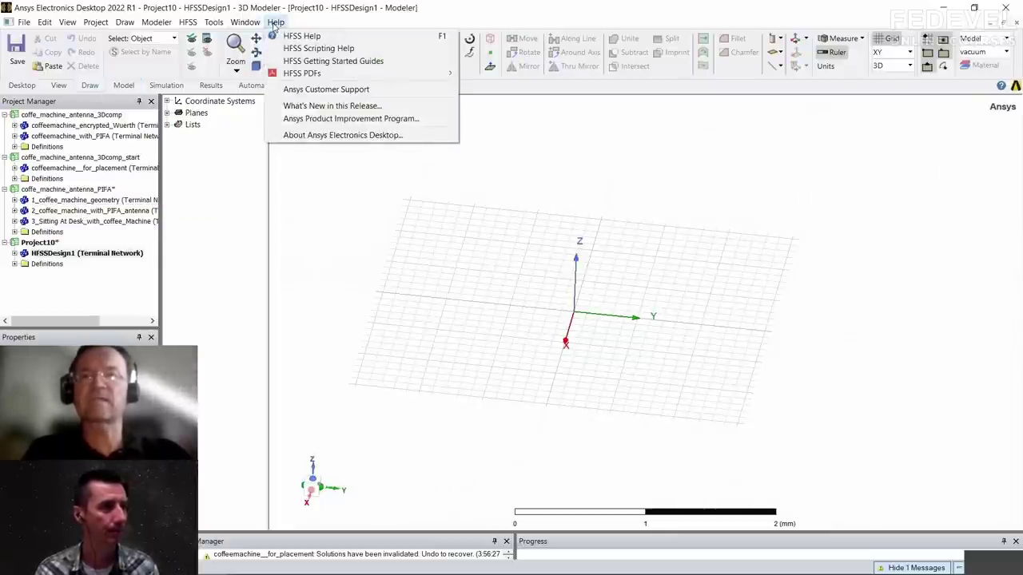
{"action": "left_click", "coordinate": [312, 136]}
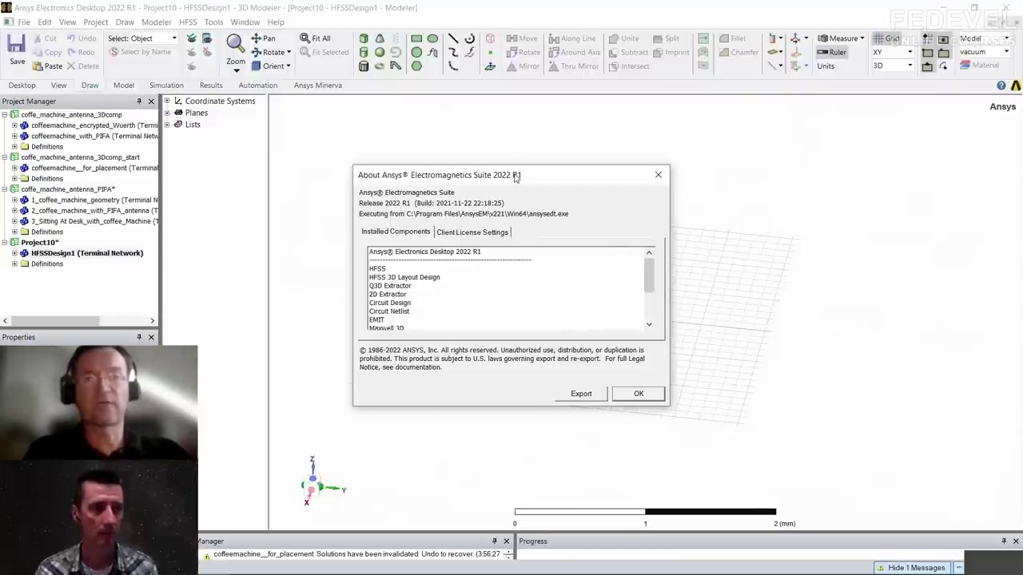
{"action": "left_click", "coordinate": [655, 176]}
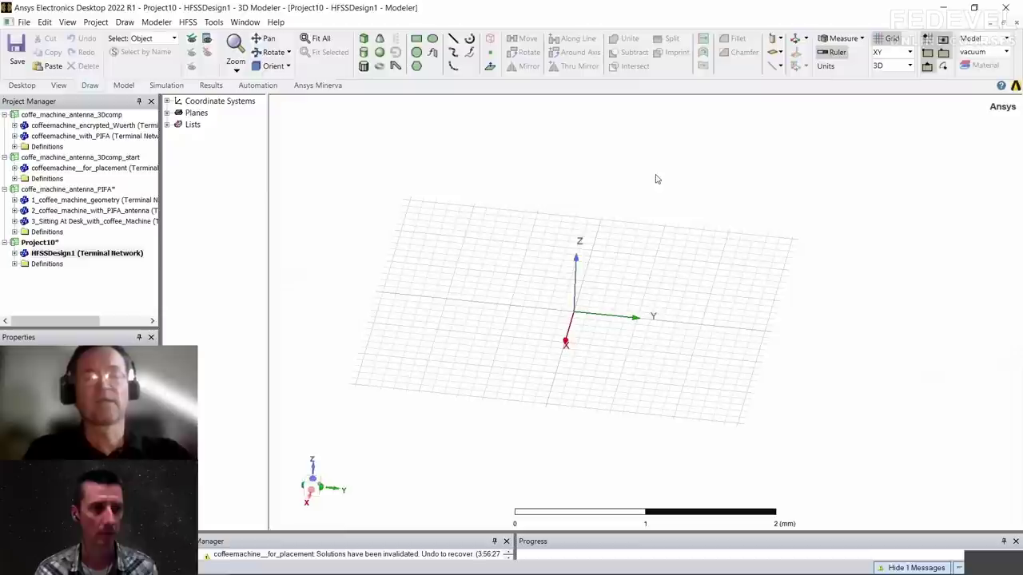
{"action": "middle_click_drag", "start_coordinate": [591, 265], "coordinate": [680, 297]}
{"action": "scroll", "coordinate": [682, 298], "scroll_direction": "up", "scroll_amount": 3}
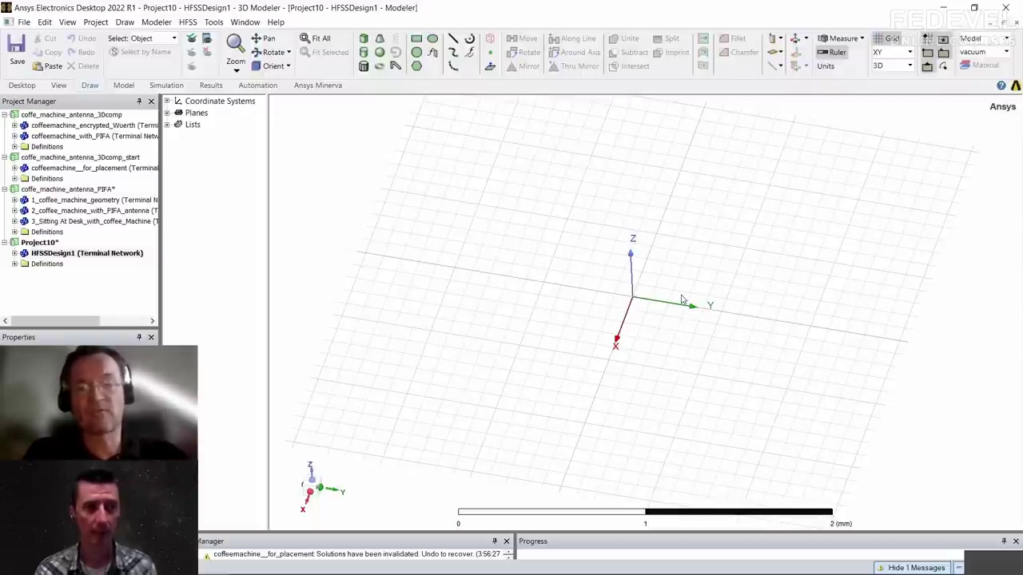
{"action": "middle_click_drag", "start_coordinate": [616, 330], "coordinate": [613, 315]}
{"action": "left_click_drag", "start_coordinate": [614, 315], "coordinate": [650, 323], "text": "alt"}
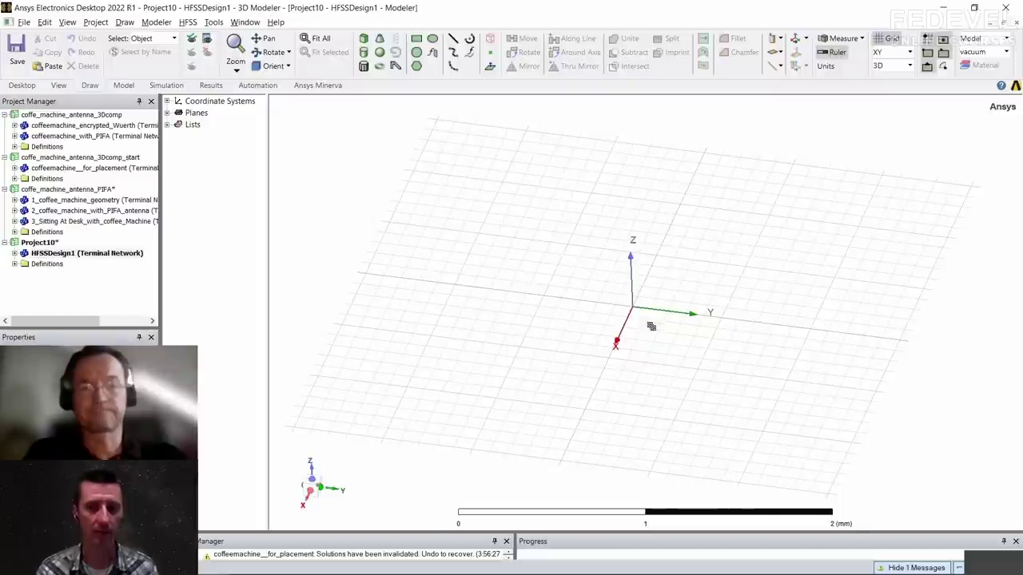
{"action": "scroll", "coordinate": [650, 321], "scroll_direction": "up", "scroll_amount": 3}
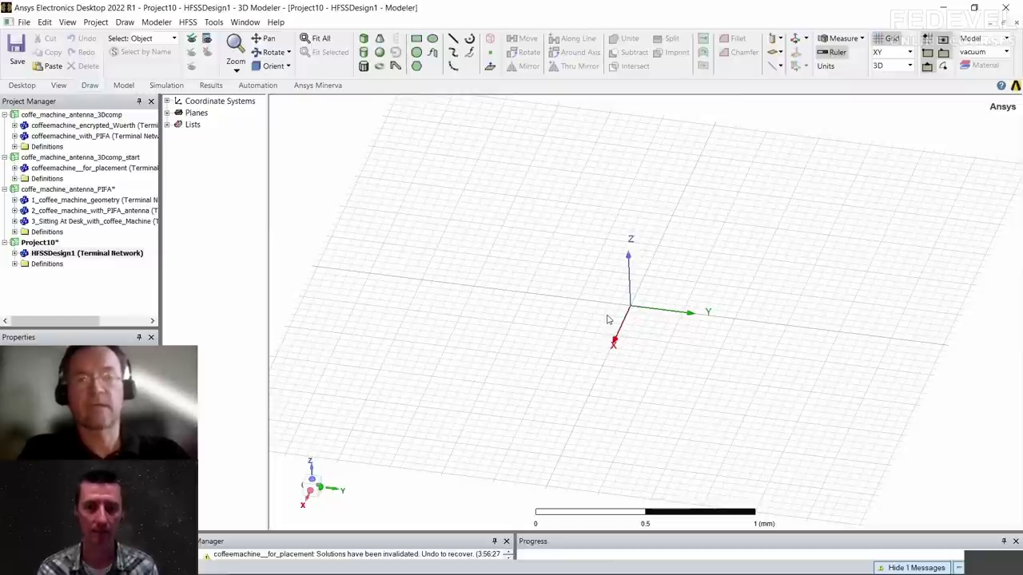
Show the component libraries and look through the Human Body Exteriors and EMI EMC folders down to the Radiated Emissions components
{"action": "left_click", "coordinate": [68, 23]}
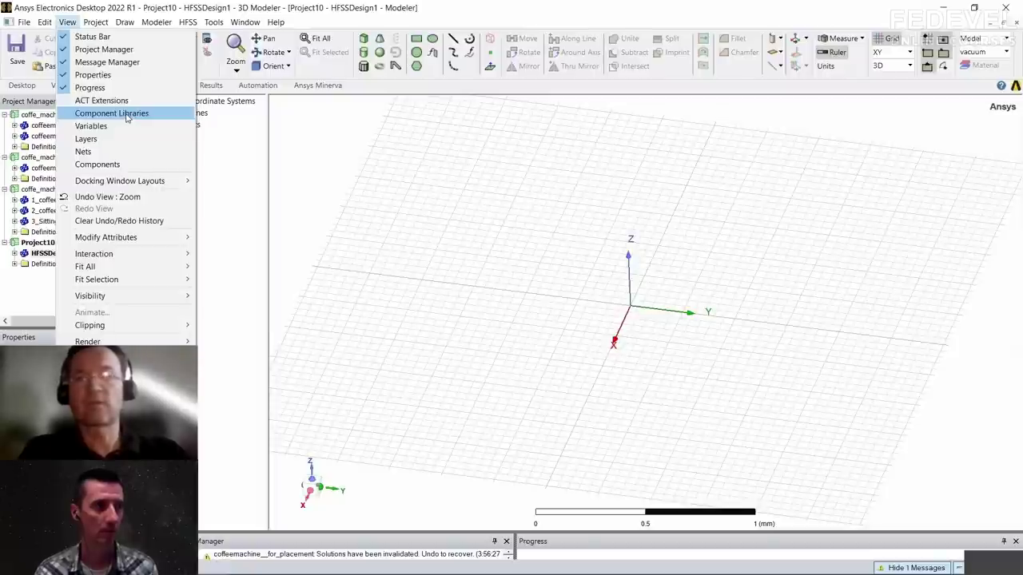
{"action": "left_click", "coordinate": [126, 115]}
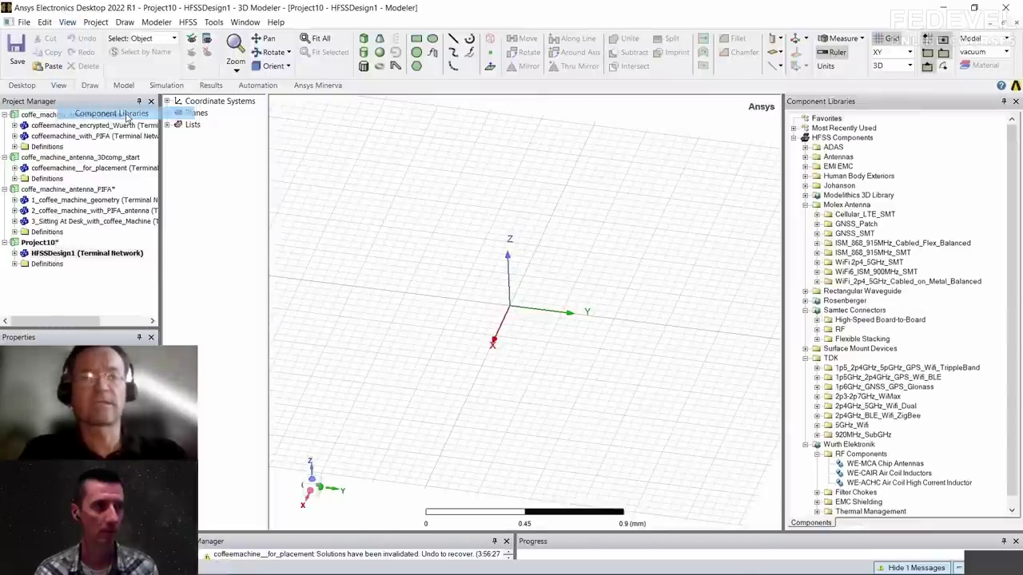
{"action": "left_click", "coordinate": [805, 205]}
{"action": "left_click", "coordinate": [805, 176]}
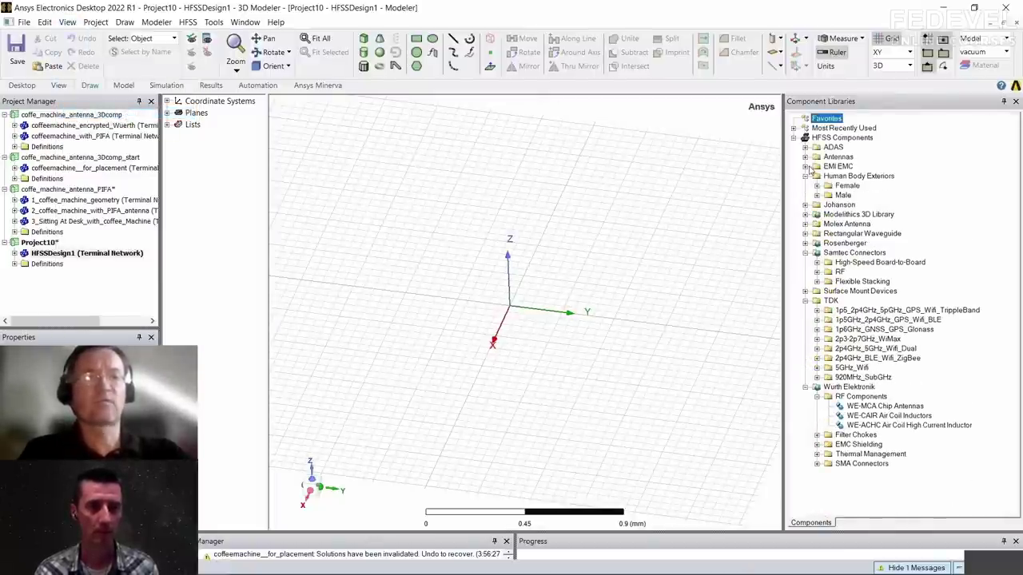
{"action": "left_click", "coordinate": [805, 166]}
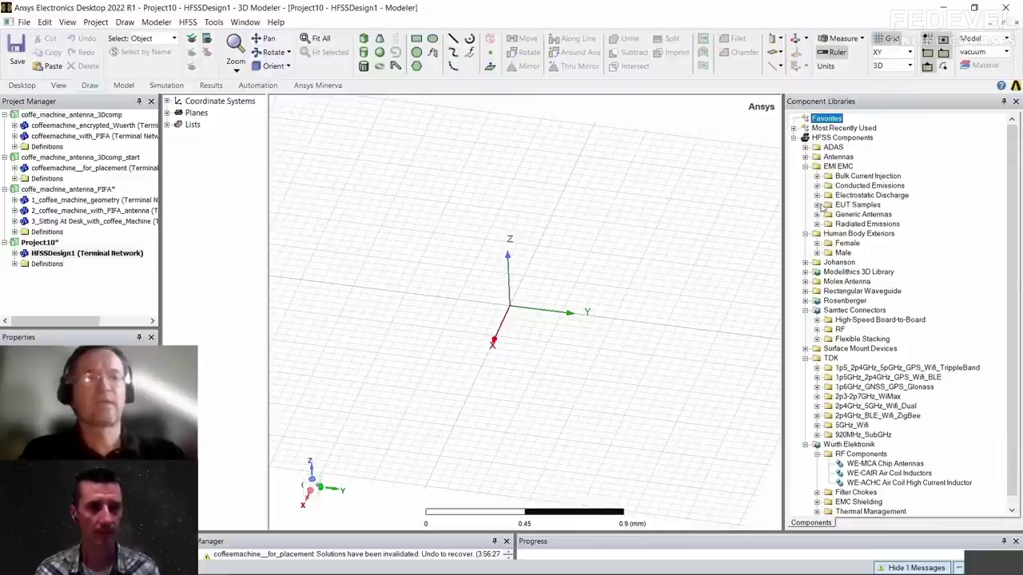
{"action": "left_click", "coordinate": [818, 225]}
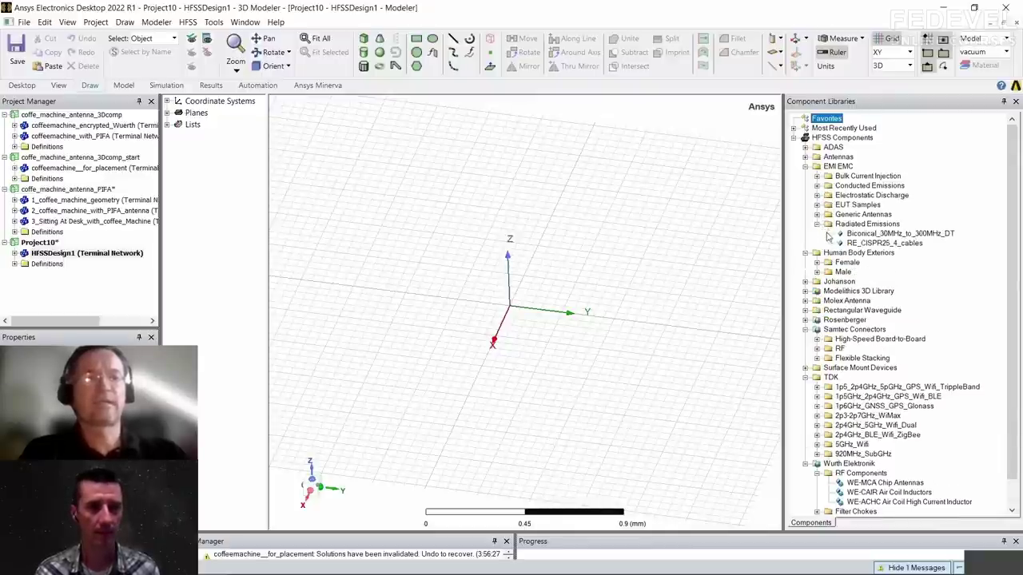
Insert the RE_CISPR25_4_cables radiated emissions component and inspect its table and cable setup inside the chamber
{"action": "left_click", "coordinate": [875, 236]}
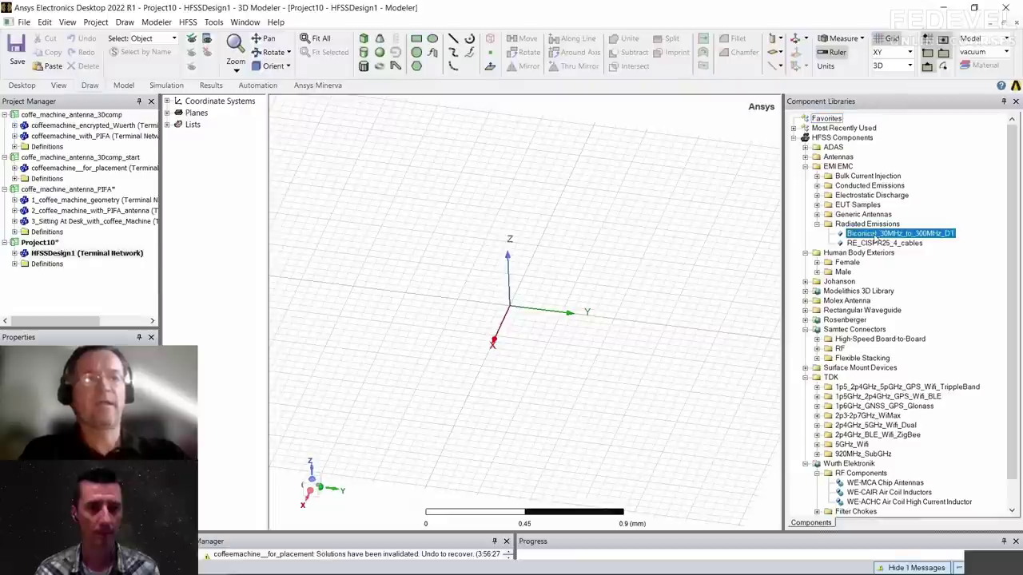
{"action": "double_click", "coordinate": [875, 234]}
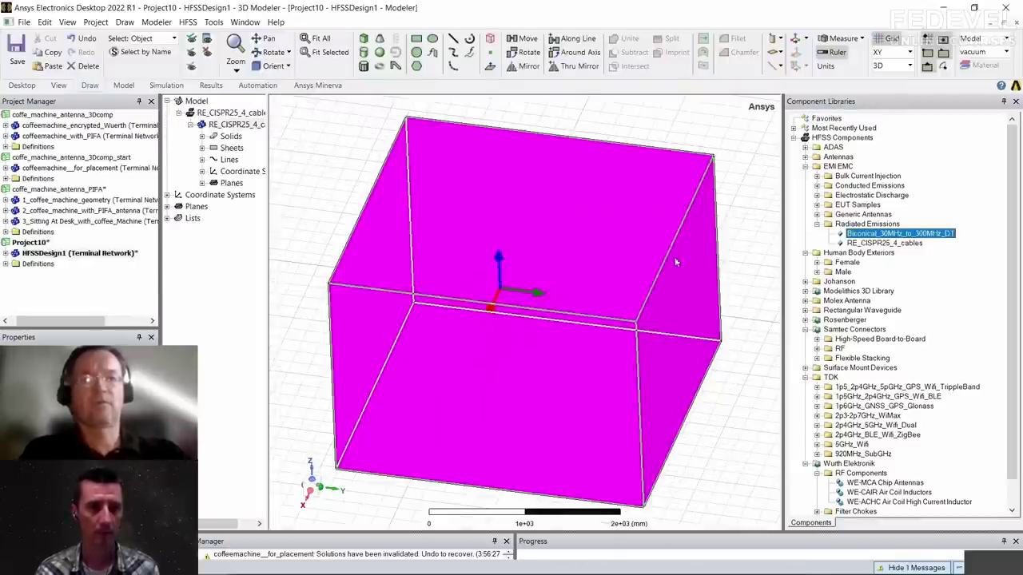
{"action": "scroll", "coordinate": [523, 371], "scroll_direction": "up", "scroll_amount": 2}
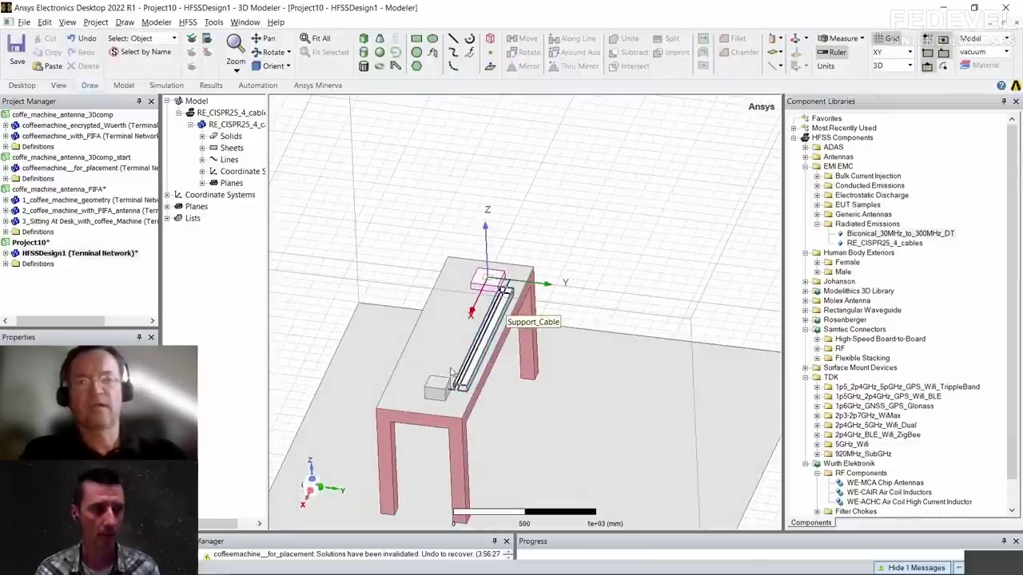
{"action": "scroll", "coordinate": [528, 294], "scroll_direction": "down", "scroll_amount": 2}
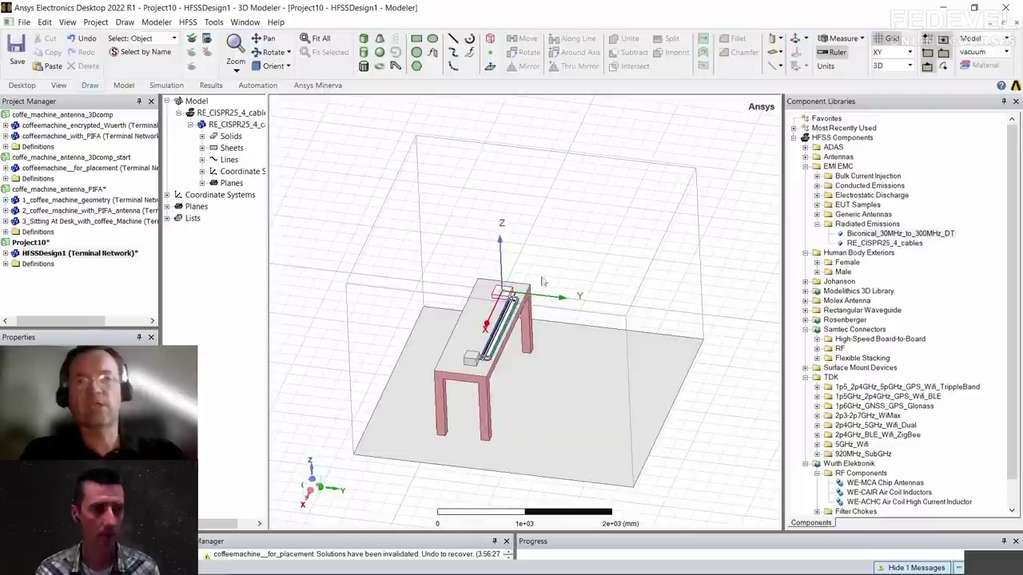
Check a position in the chamber relative to the origin and place the Biconical_30MHz_to_300MHz_DT antenna beside the table
{"action": "left_click", "coordinate": [804, 39]}
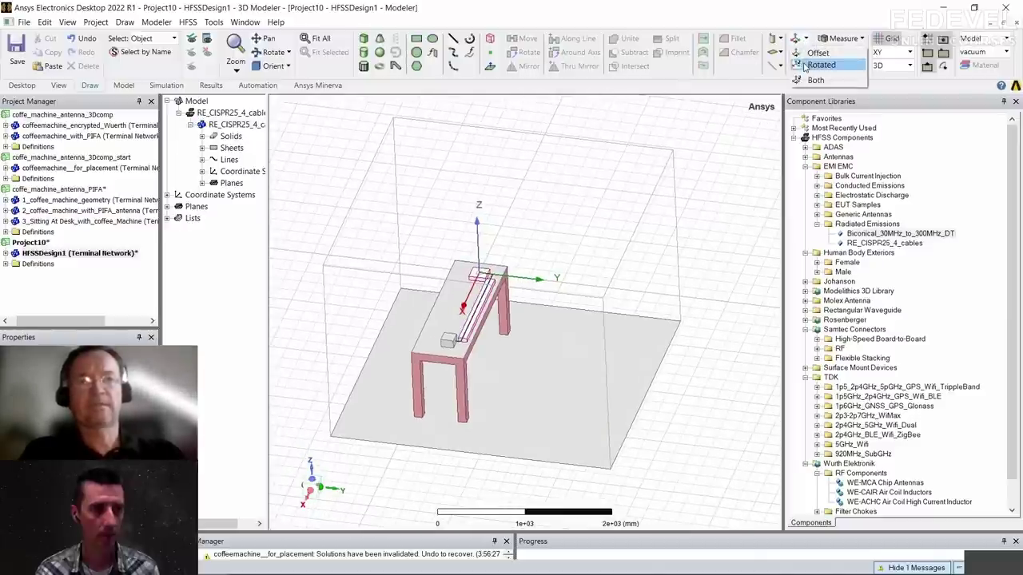
{"action": "left_click", "coordinate": [796, 67]}
{"action": "key", "text": "Escape"}
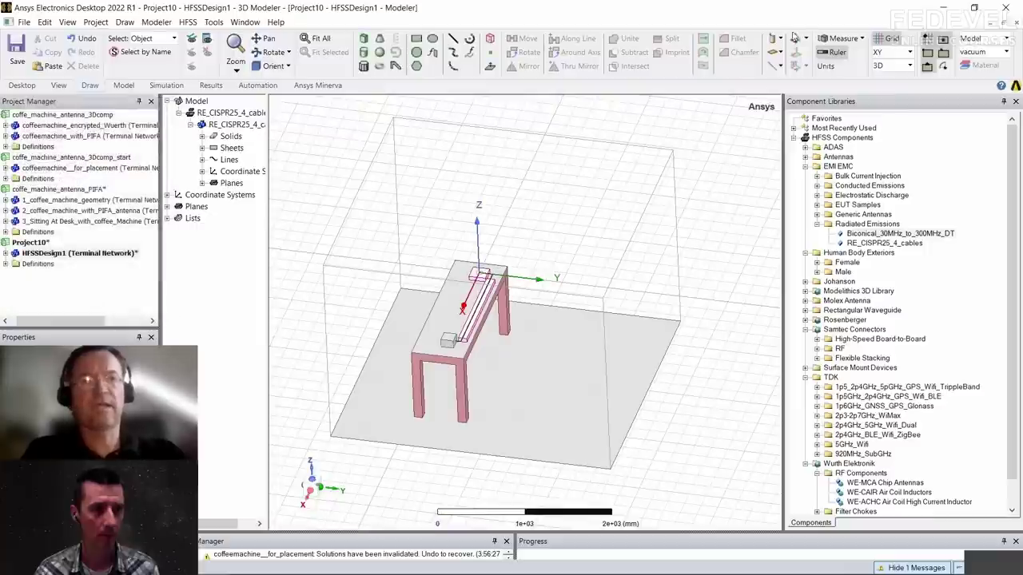
{"action": "left_click", "coordinate": [805, 40]}
{"action": "left_click", "coordinate": [827, 64]}
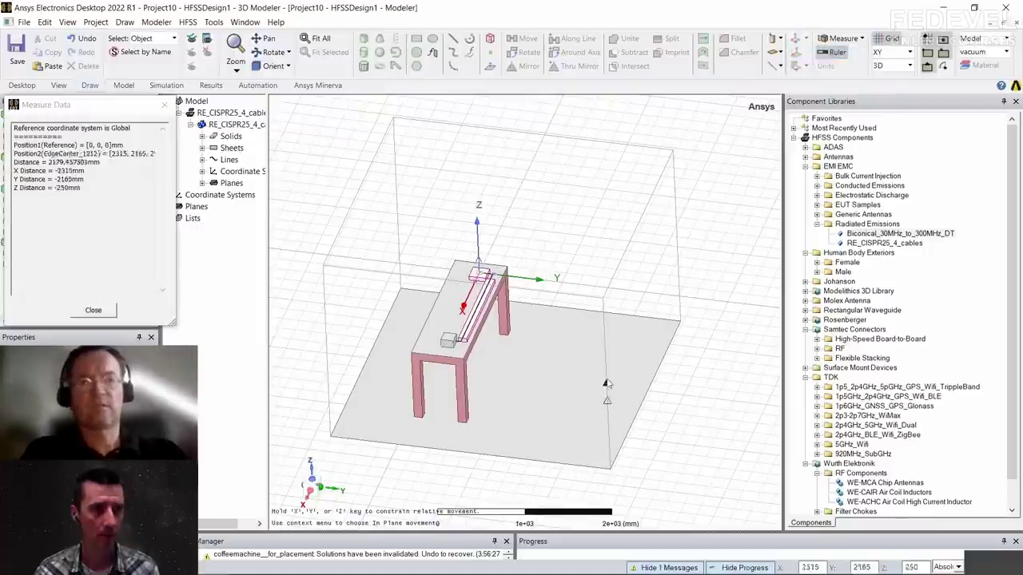
{"action": "key", "text": "Escape"}
{"action": "left_click_drag", "start_coordinate": [637, 315], "coordinate": [634, 316]}
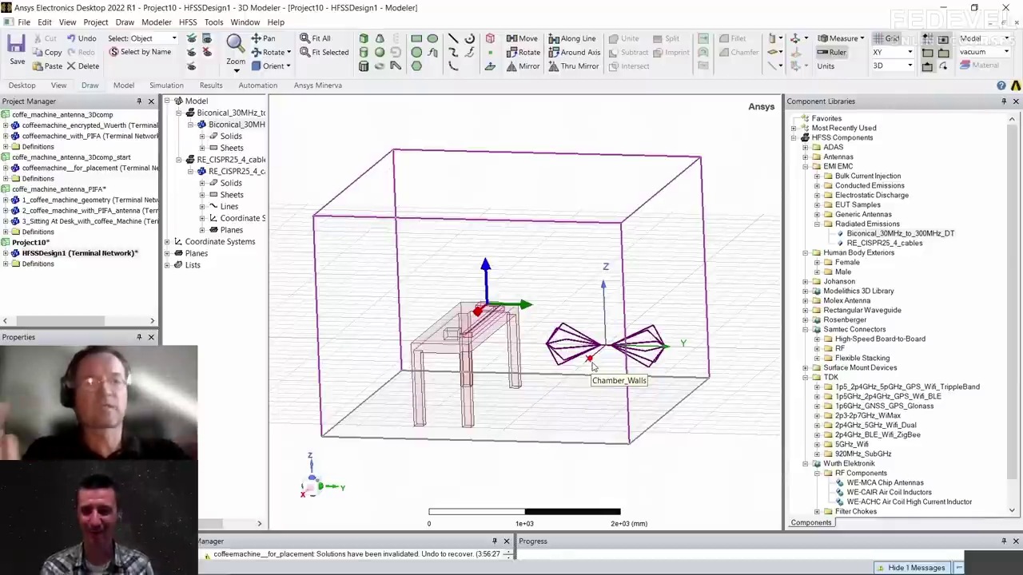
Undo the insertion of the biconical antenna and the RE_CISPR25_4_cables chamber, and close the component libraries
{"action": "left_click", "coordinate": [82, 39]}
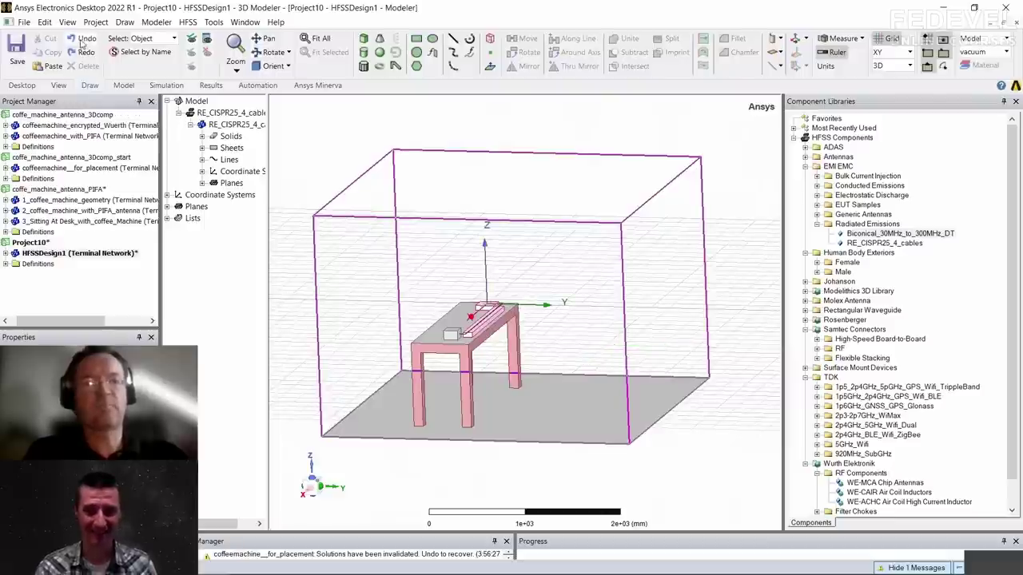
{"action": "left_click", "coordinate": [83, 40]}
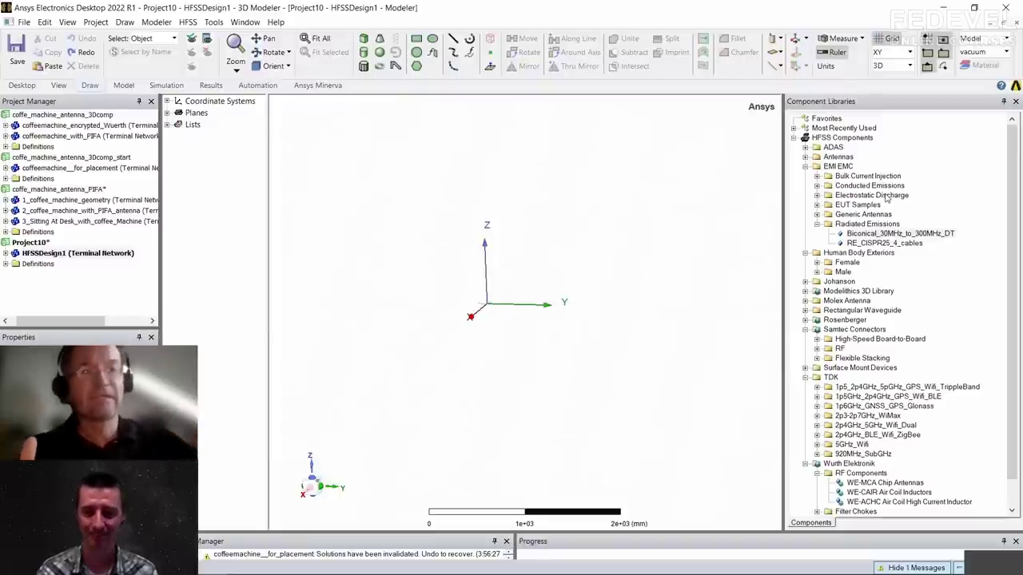
{"action": "left_click", "coordinate": [1015, 102]}
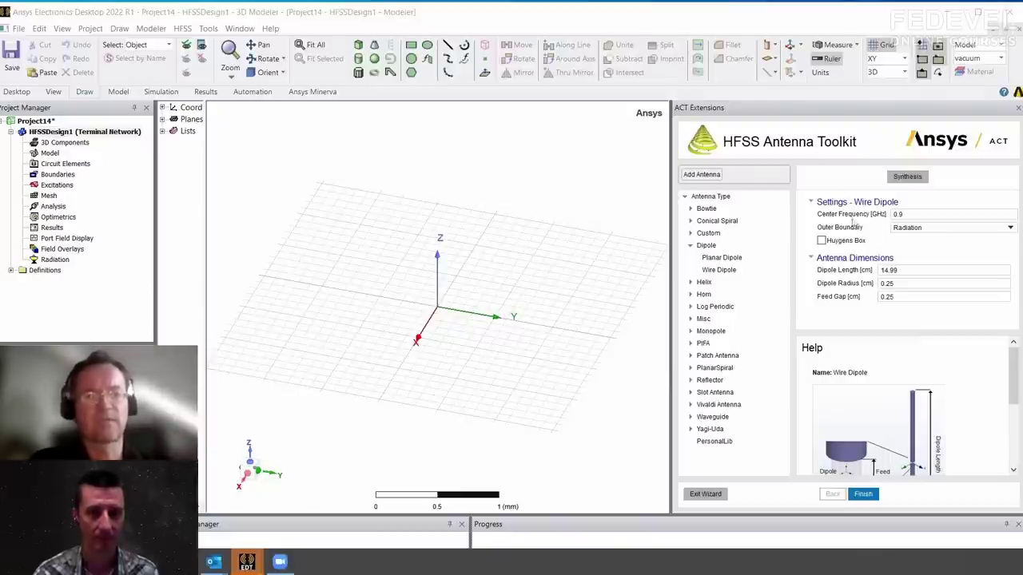
Examine the parameters and help drawings of the Bowtie Antenna - Slot, Conical Log Spiral and Slot-Microstrip Feed types in the antenna toolkit
{"action": "left_click", "coordinate": [691, 209]}
{"action": "left_click", "coordinate": [718, 246]}
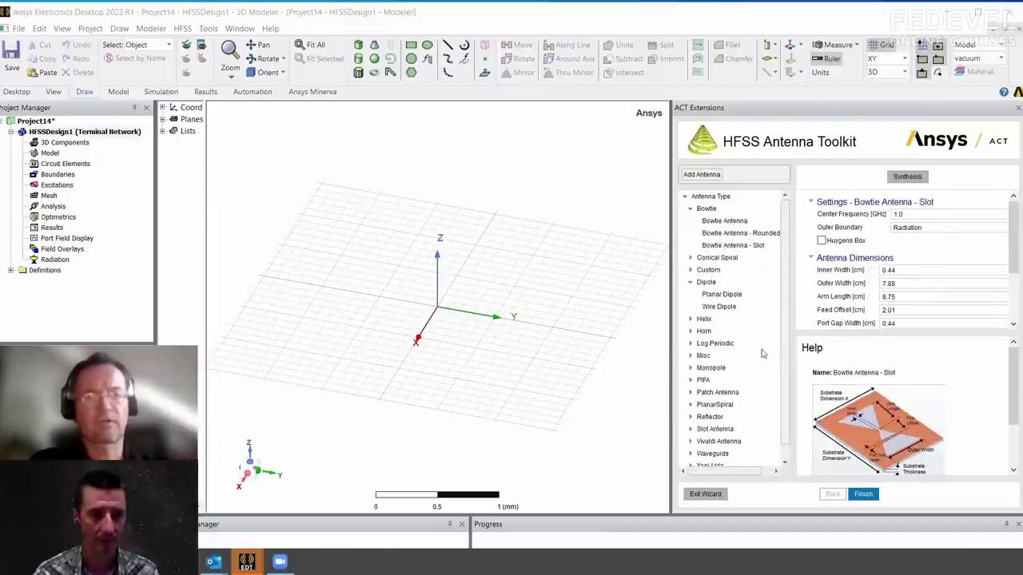
{"action": "left_click", "coordinate": [690, 259]}
{"action": "left_click", "coordinate": [728, 282]}
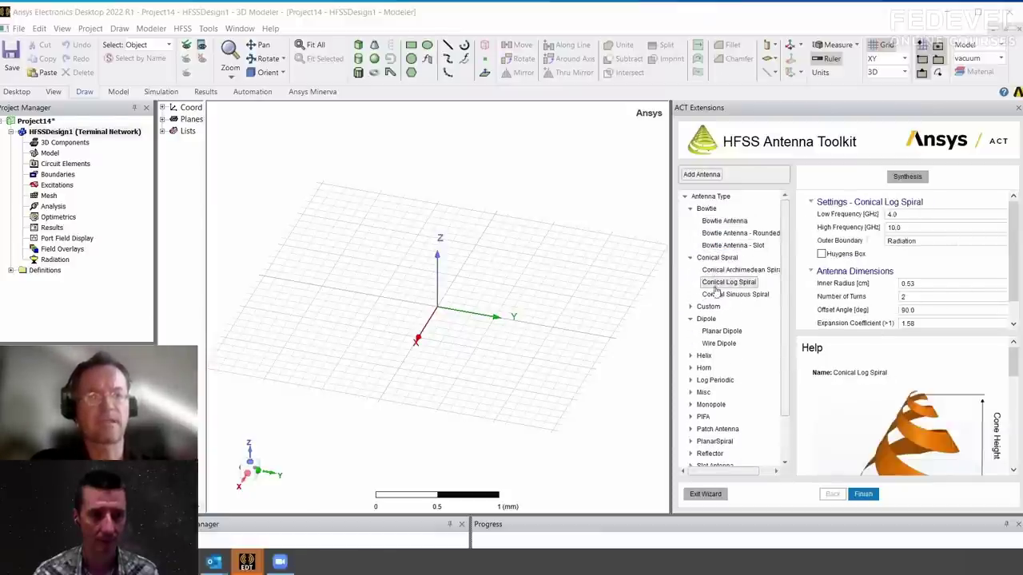
{"action": "scroll", "coordinate": [787, 251], "scroll_direction": "down", "scroll_amount": 2}
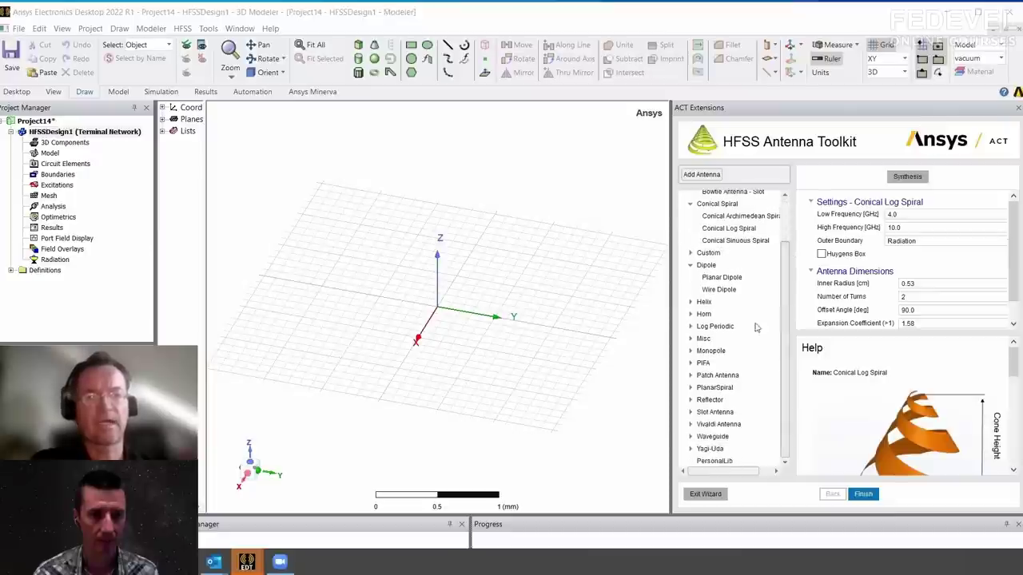
{"action": "left_click", "coordinate": [691, 413]}
{"action": "left_click", "coordinate": [729, 461]}
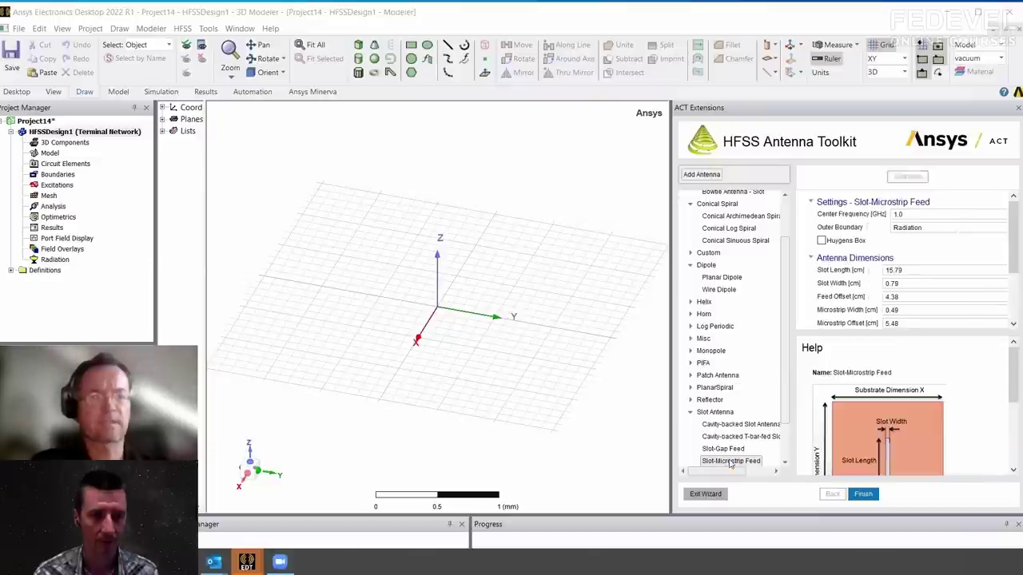
{"action": "left_click_drag", "start_coordinate": [1013, 375], "coordinate": [1015, 408]}
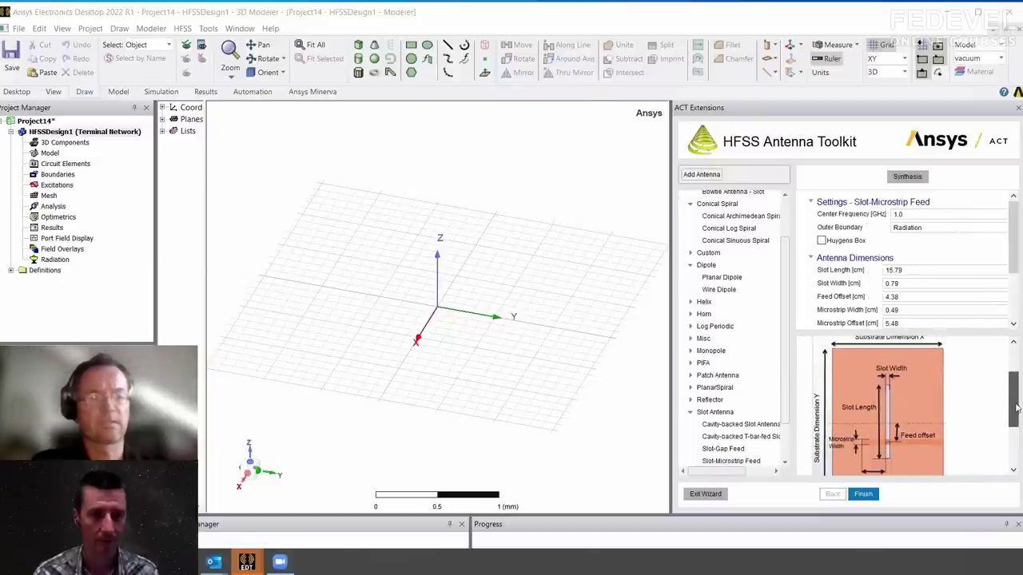
Look through the toolkit's patch antenna types and examine the settings and drawing of the Rectangular-Probe Fed patch
{"action": "left_click", "coordinate": [691, 376]}
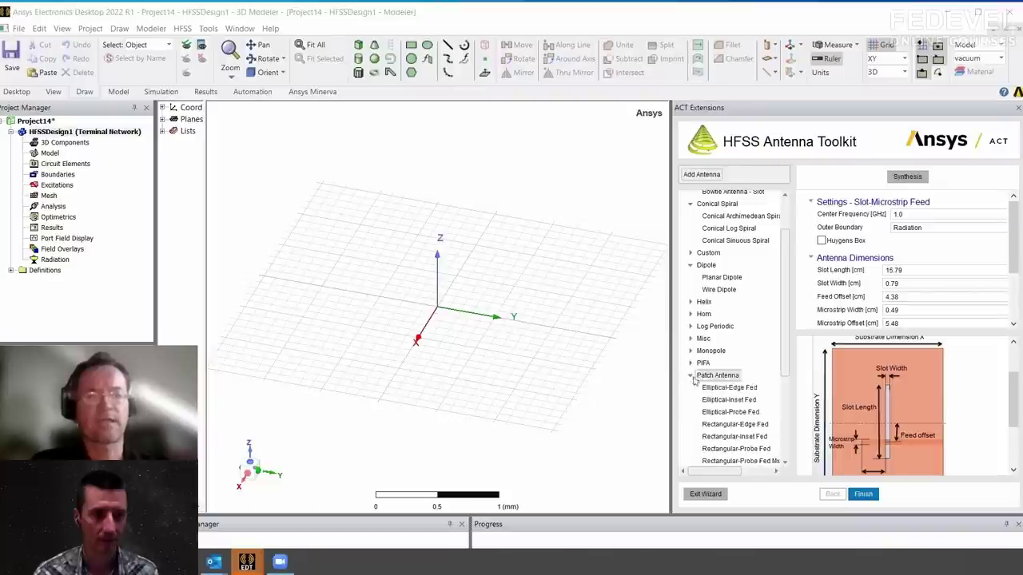
{"action": "scroll", "coordinate": [788, 373], "scroll_direction": "down", "scroll_amount": 3}
{"action": "left_click", "coordinate": [743, 397]}
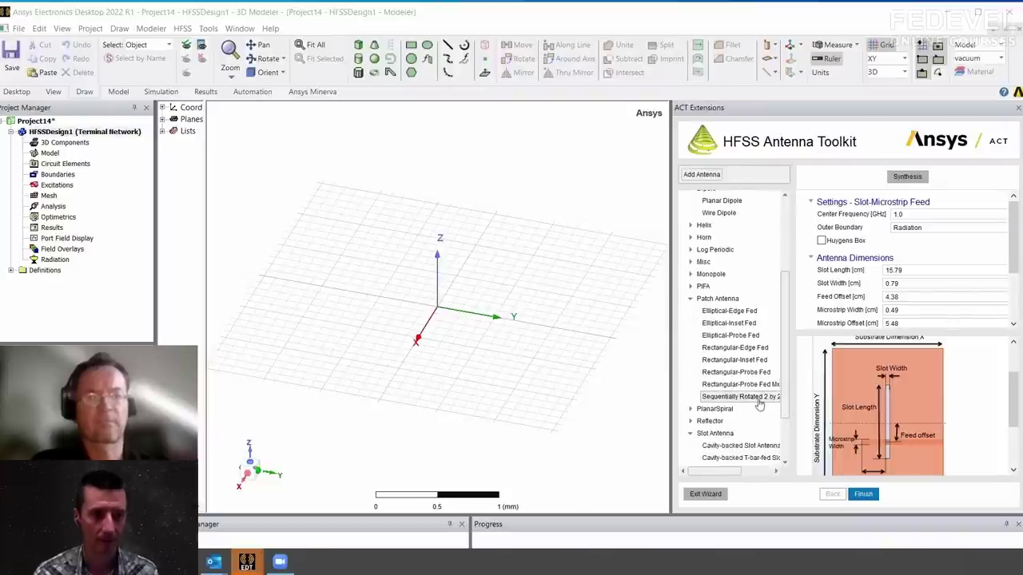
{"action": "left_click", "coordinate": [751, 373]}
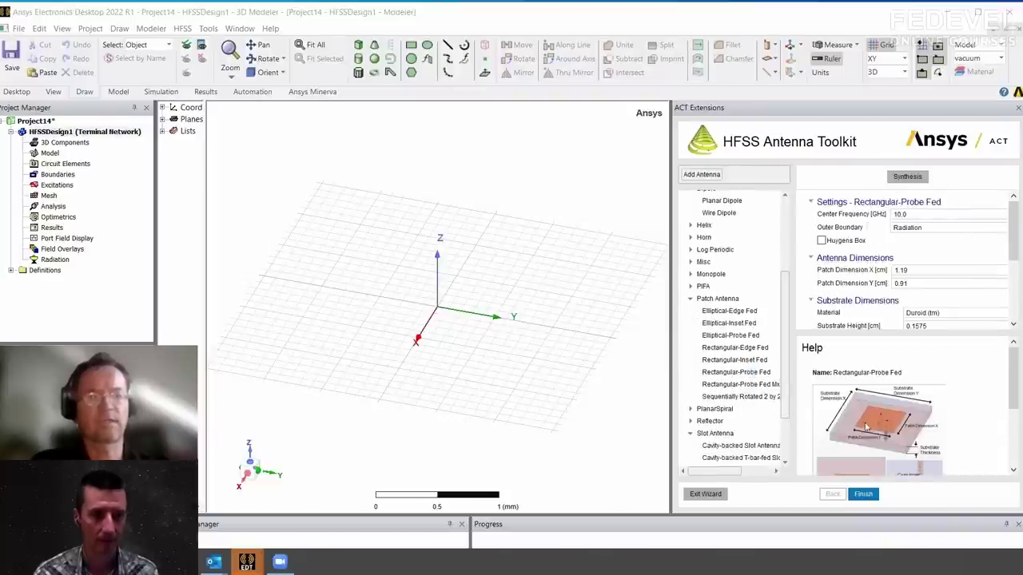
Choose the PIFA-Planar Inverted-F antenna type and set its center frequency to 2.45 GHz
{"action": "left_click", "coordinate": [690, 298]}
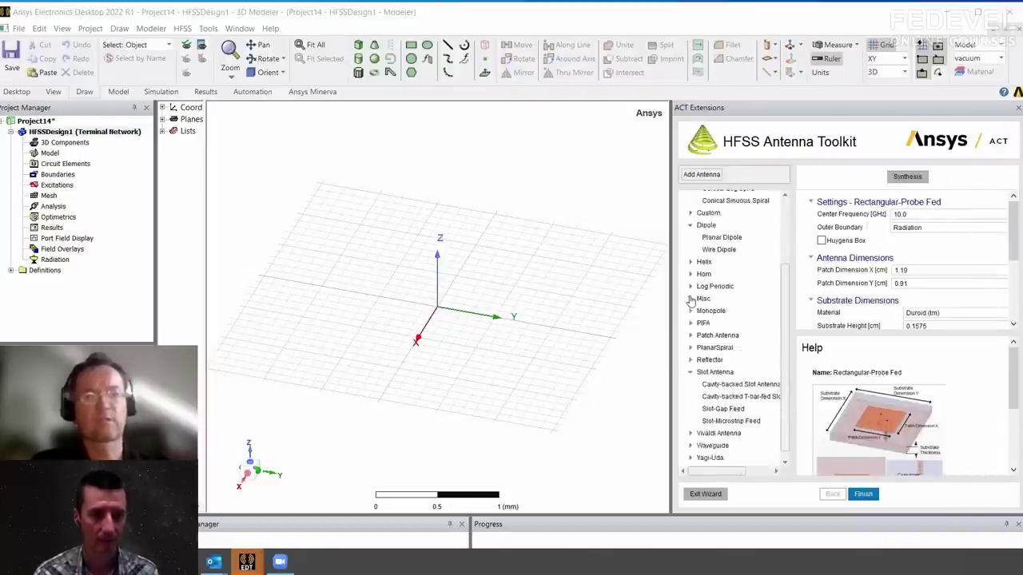
{"action": "left_click", "coordinate": [690, 324]}
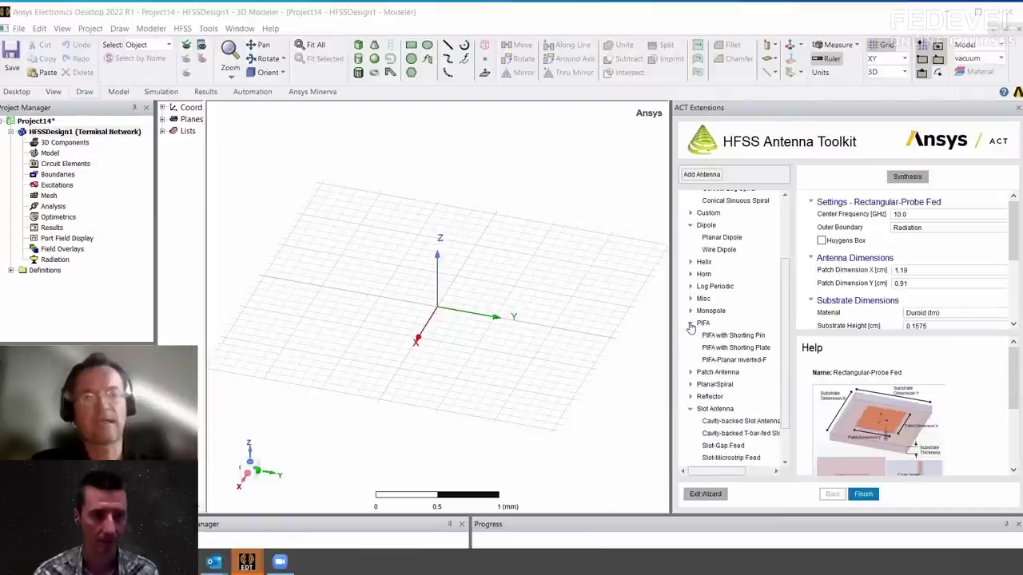
{"action": "left_click", "coordinate": [735, 360]}
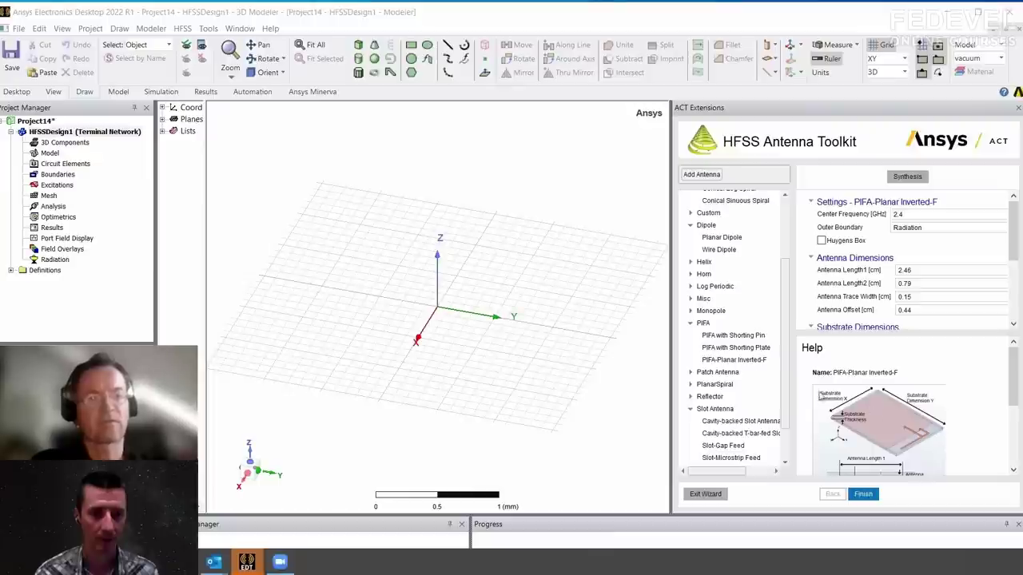
{"action": "left_click", "coordinate": [911, 214]}
{"action": "type", "text": "5"}
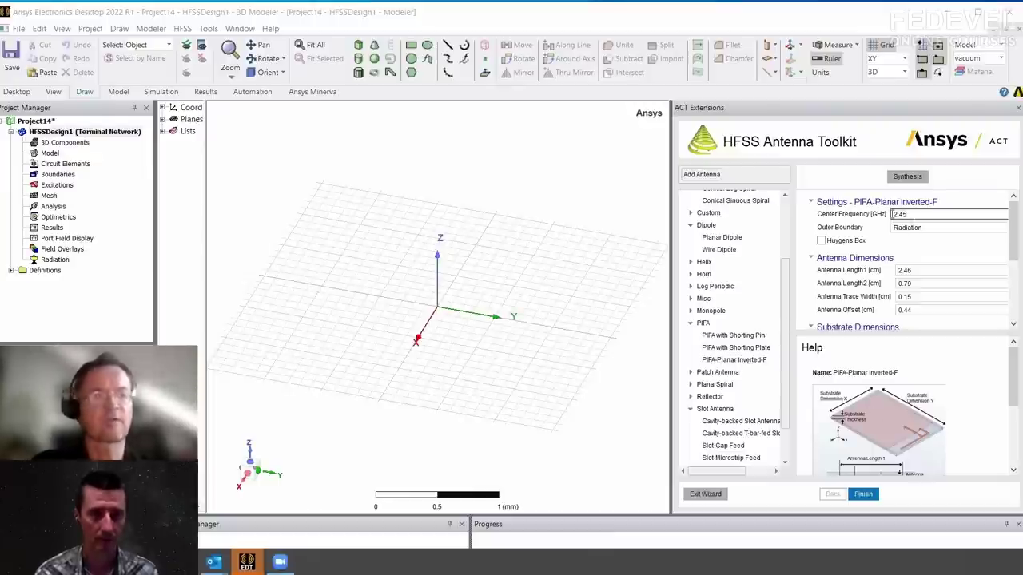
Set the antenna's substrate material to FR4_epoxy and synthesize the dimensions
{"action": "left_click_drag", "start_coordinate": [1009, 235], "coordinate": [1009, 266]}
{"action": "left_click", "coordinate": [1003, 284]}
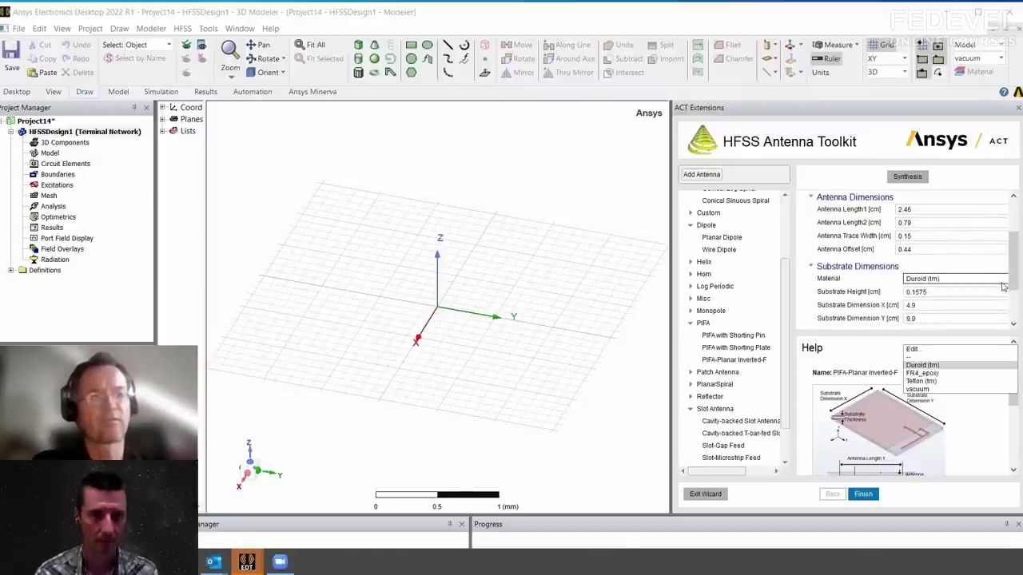
{"action": "left_click", "coordinate": [947, 374]}
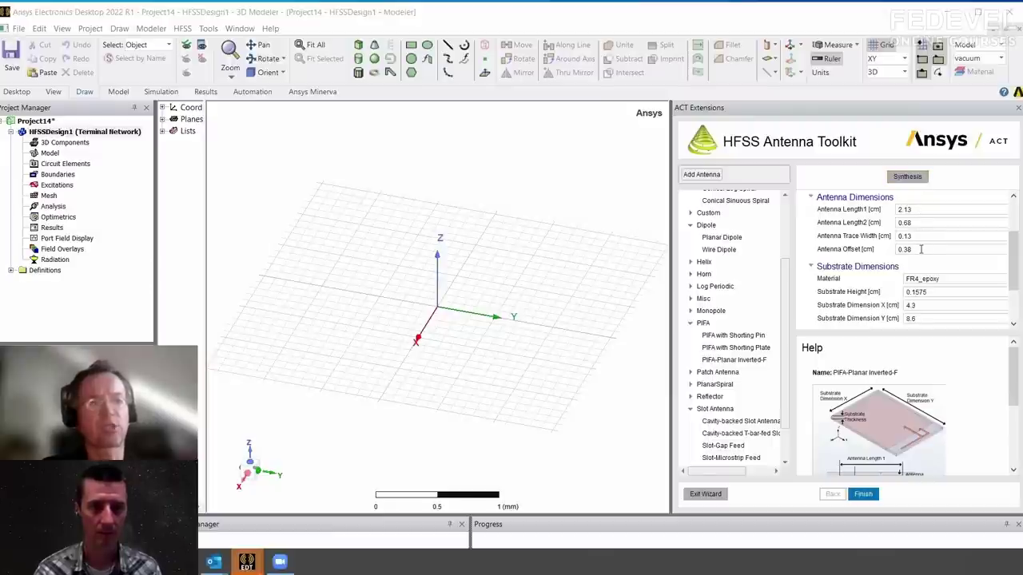
Generate the planar inverted-F antenna model, then close the extensions wizard and maximize the model window
{"action": "left_click", "coordinate": [863, 496]}
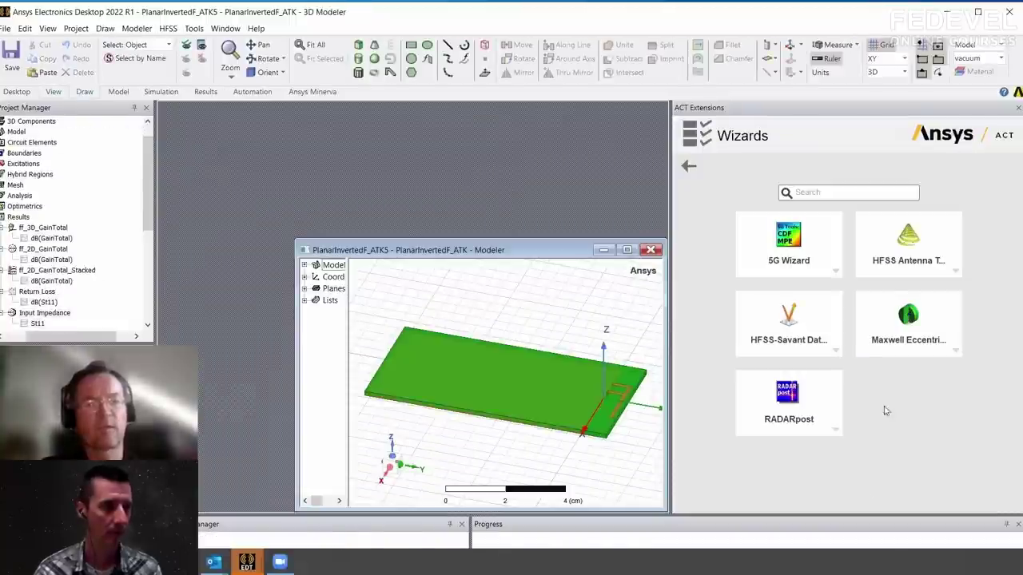
{"action": "left_click", "coordinate": [1017, 108]}
{"action": "left_click", "coordinate": [627, 250]}
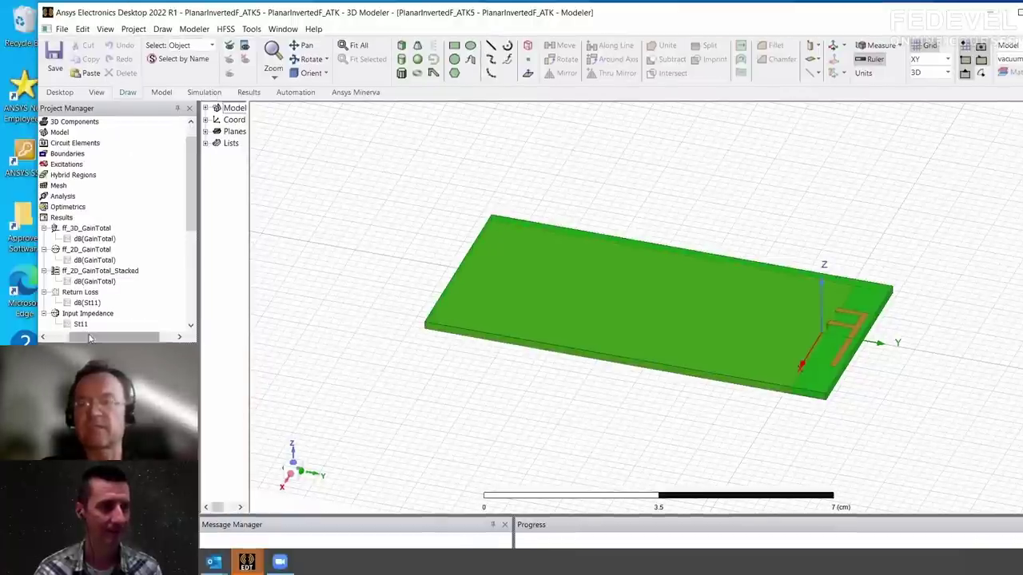
Run the analysis of the ATK_Solution setup and enlarge the message and progress area
{"action": "left_click_drag", "start_coordinate": [90, 338], "coordinate": [71, 338]}
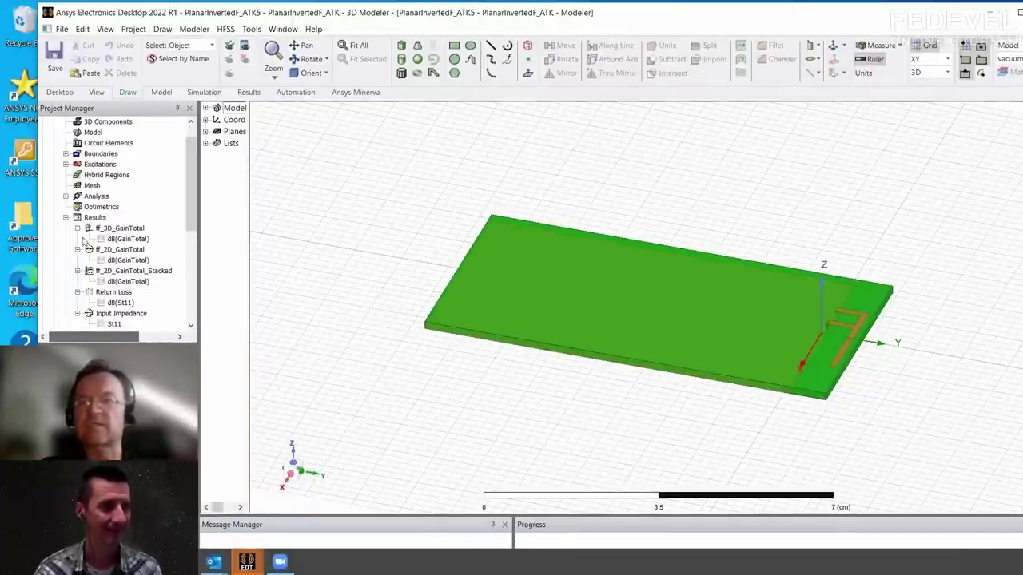
{"action": "left_click", "coordinate": [66, 196]}
{"action": "left_click", "coordinate": [77, 207]}
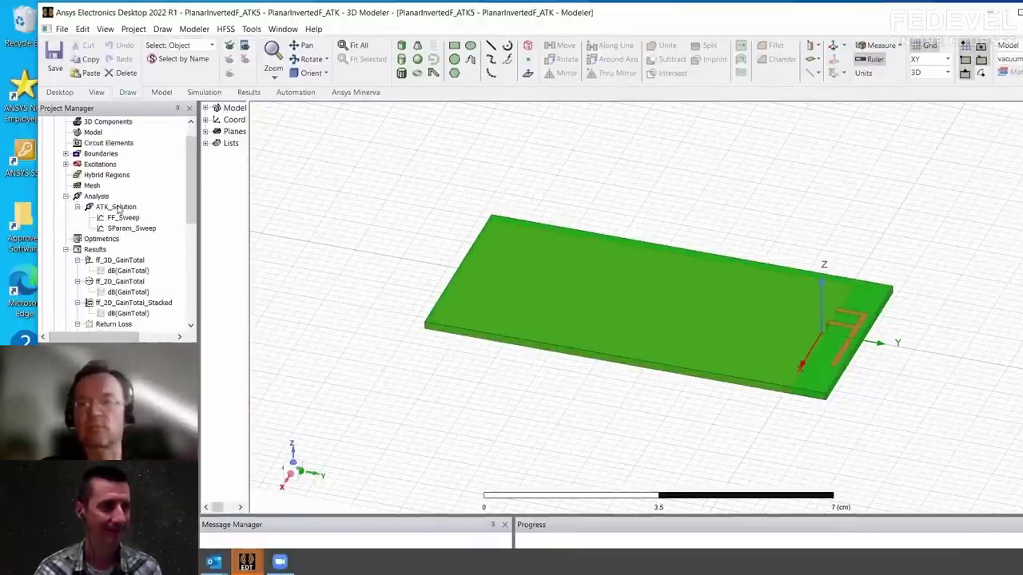
{"action": "right_click", "coordinate": [119, 208]}
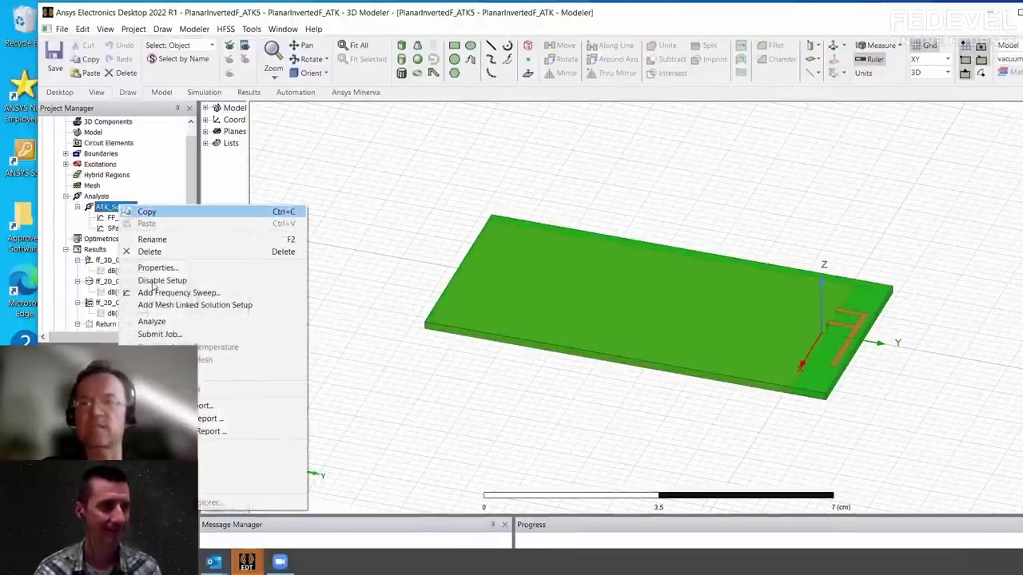
{"action": "left_click", "coordinate": [162, 323]}
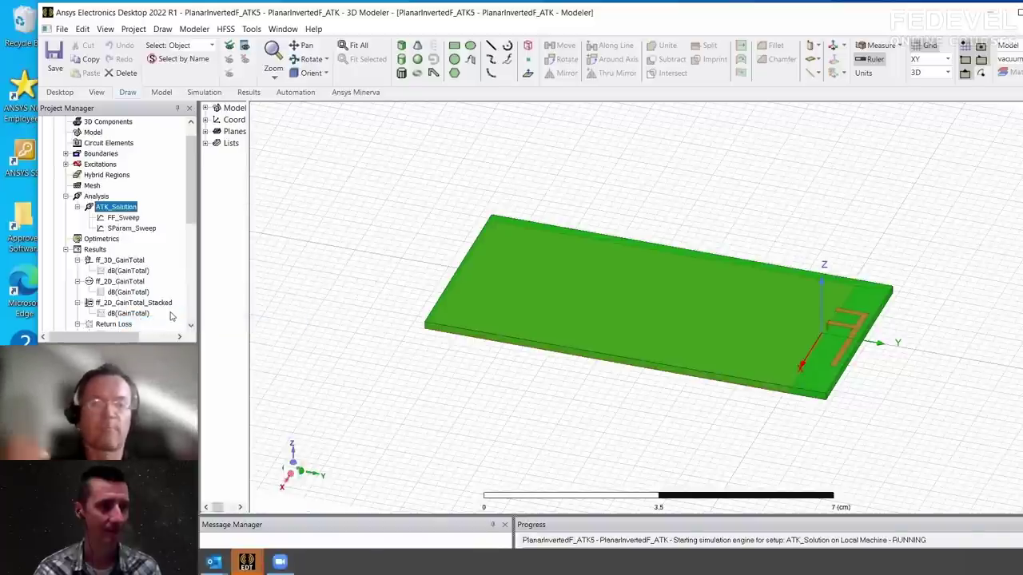
{"action": "left_click_drag", "start_coordinate": [468, 516], "coordinate": [466, 454]}
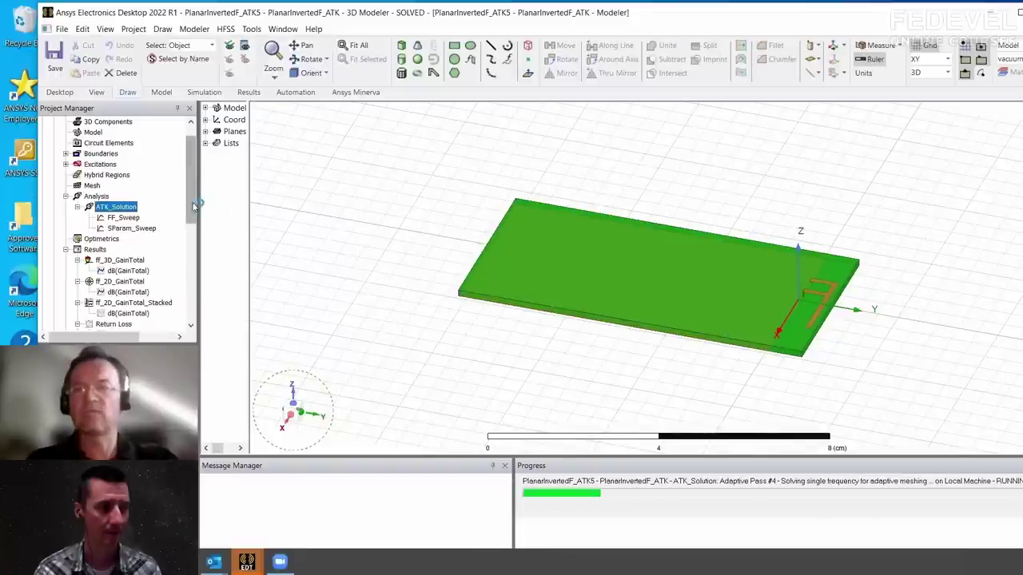
Review the ATK_Solution convergence data as a plot and as a table, then close the solution data
{"action": "left_click_drag", "start_coordinate": [194, 200], "coordinate": [189, 226]}
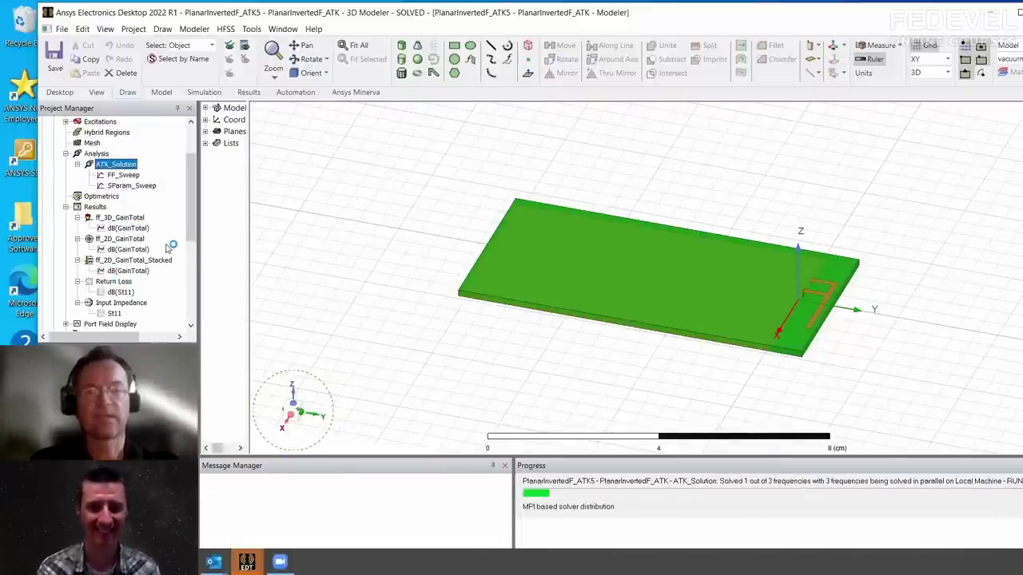
{"action": "right_click", "coordinate": [116, 164]}
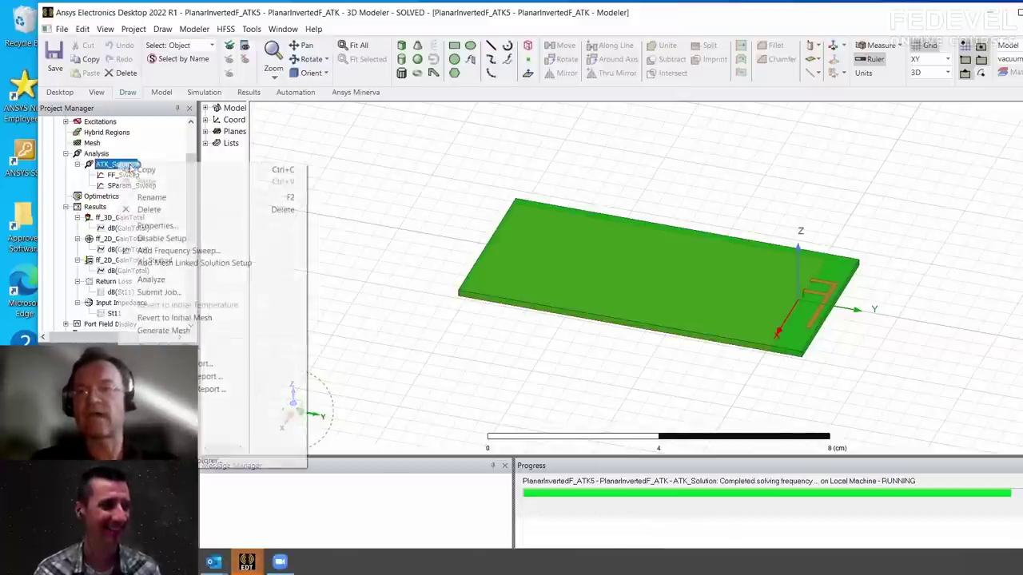
{"action": "left_click", "coordinate": [207, 411]}
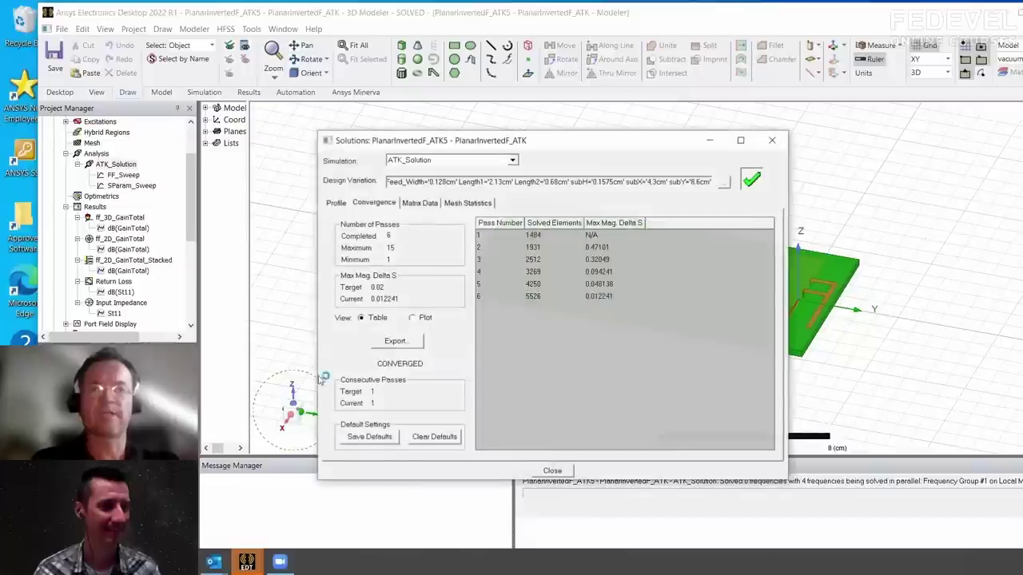
{"action": "left_click", "coordinate": [412, 317]}
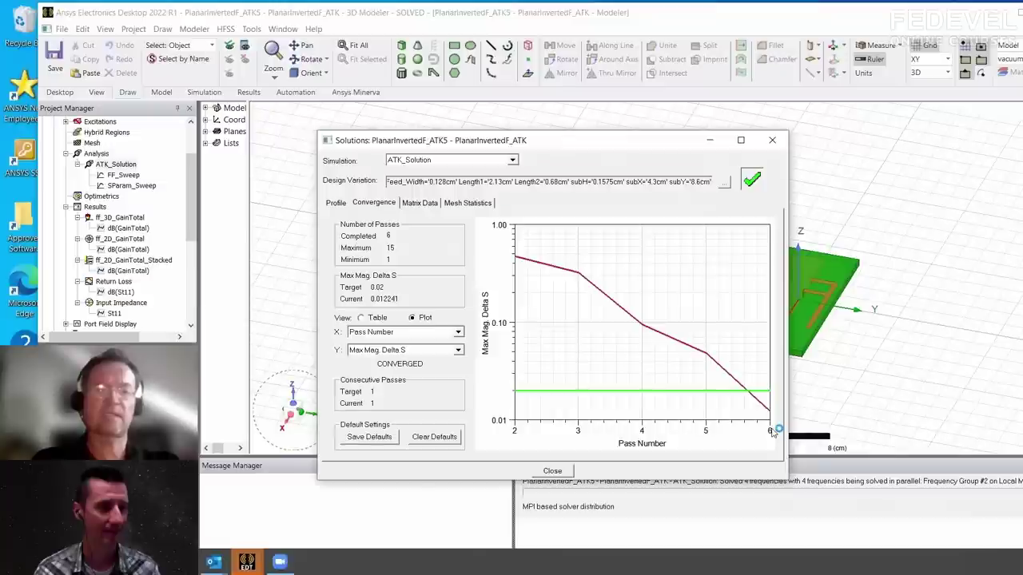
{"action": "left_click", "coordinate": [373, 319]}
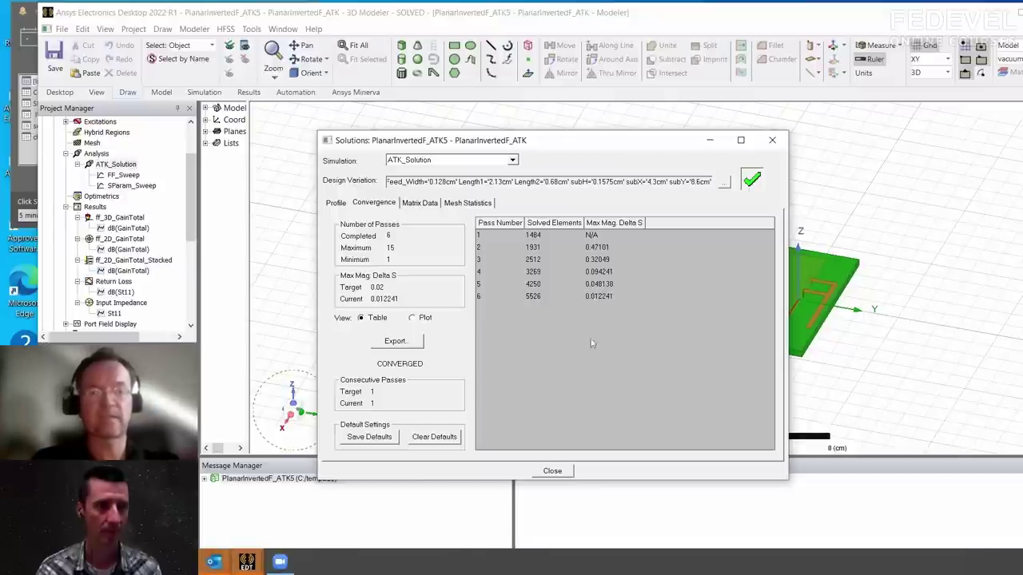
{"action": "left_click", "coordinate": [552, 471]}
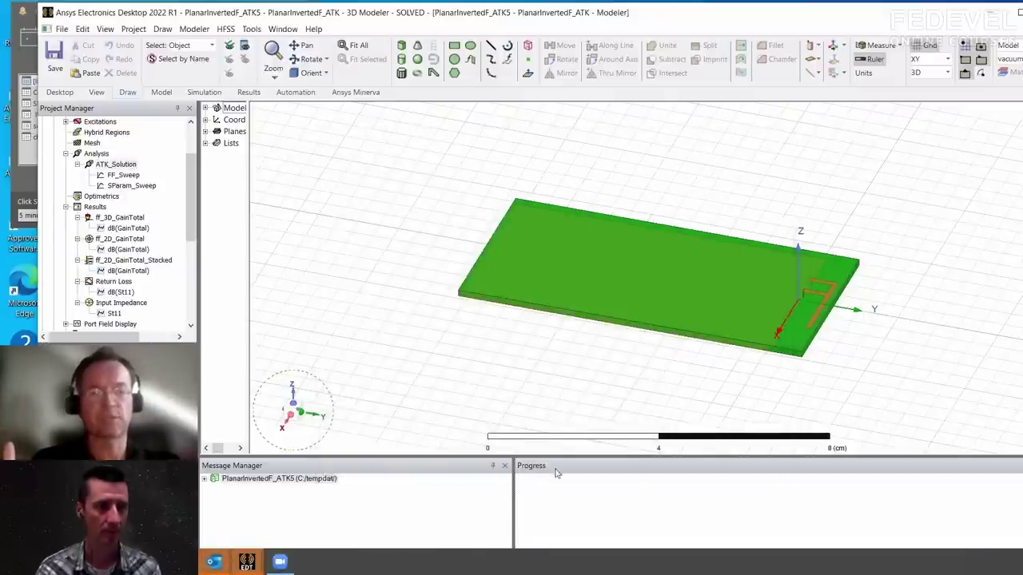
Check the solution profile of ATK_Solution for elapsed time and memory use, then close it
{"action": "right_click", "coordinate": [110, 164]}
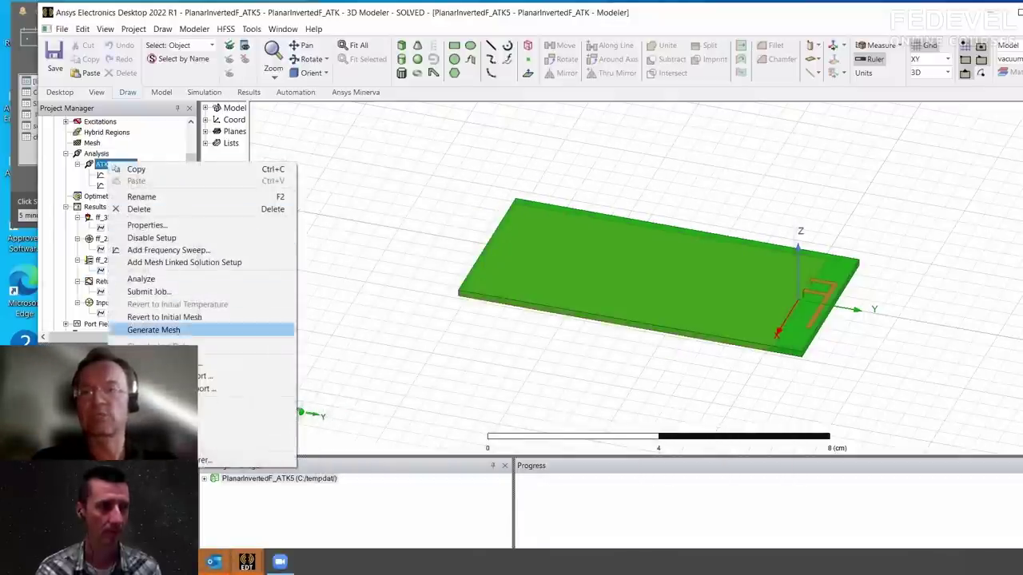
{"action": "left_click", "coordinate": [246, 405]}
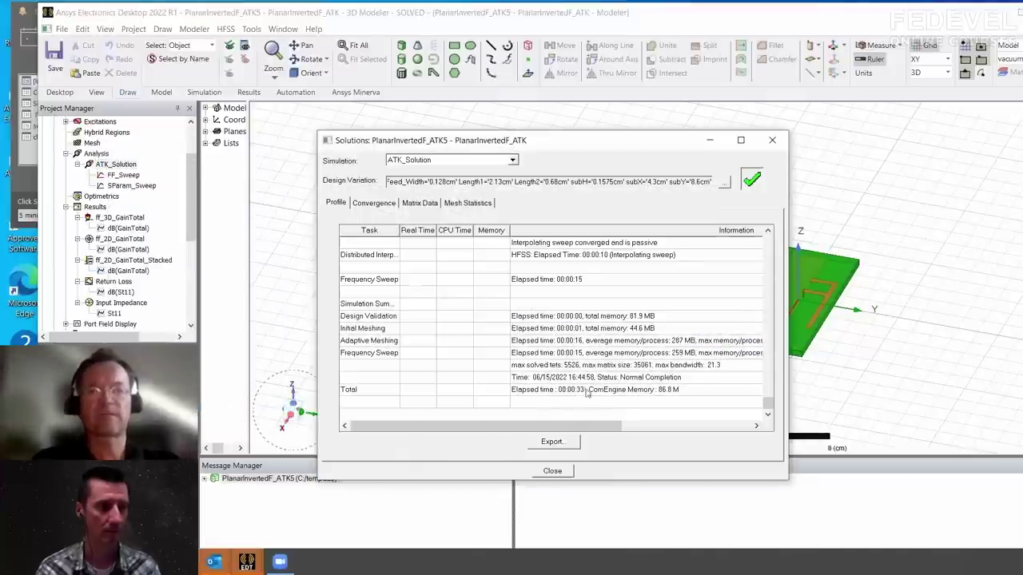
{"action": "left_click", "coordinate": [560, 473]}
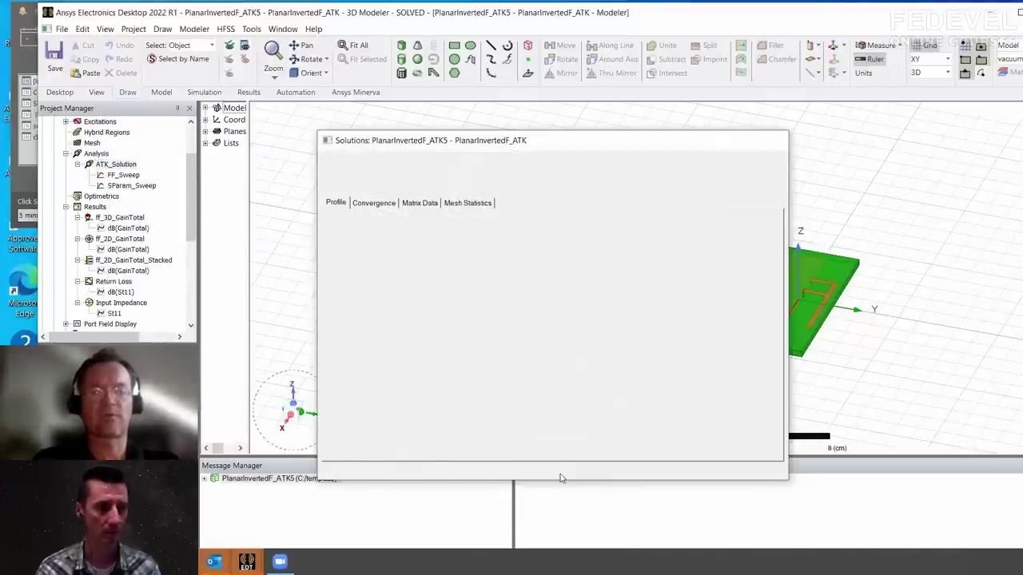
Open the Return Loss, Input Impedance, ff_3D_GainTotal and ff_2D_GainTotal reports and tile all windows vertically
{"action": "left_click_drag", "start_coordinate": [531, 330], "coordinate": [607, 383]}
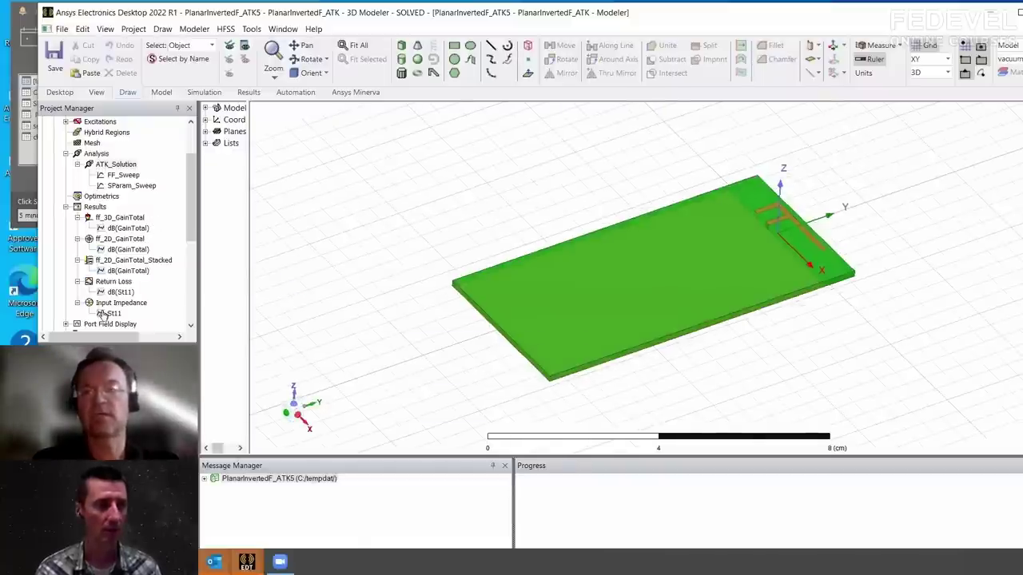
{"action": "double_click", "coordinate": [107, 282]}
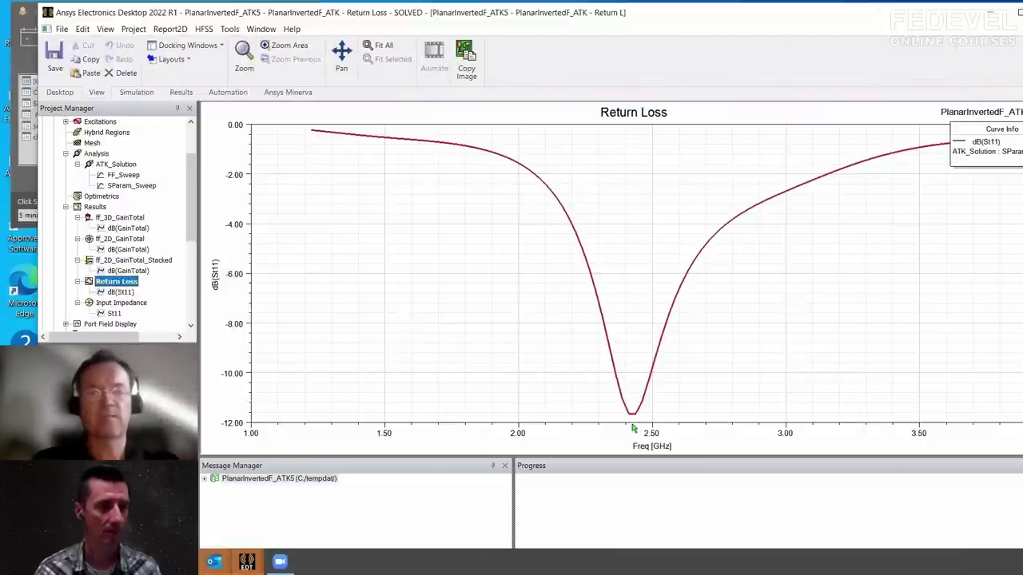
{"action": "double_click", "coordinate": [120, 306]}
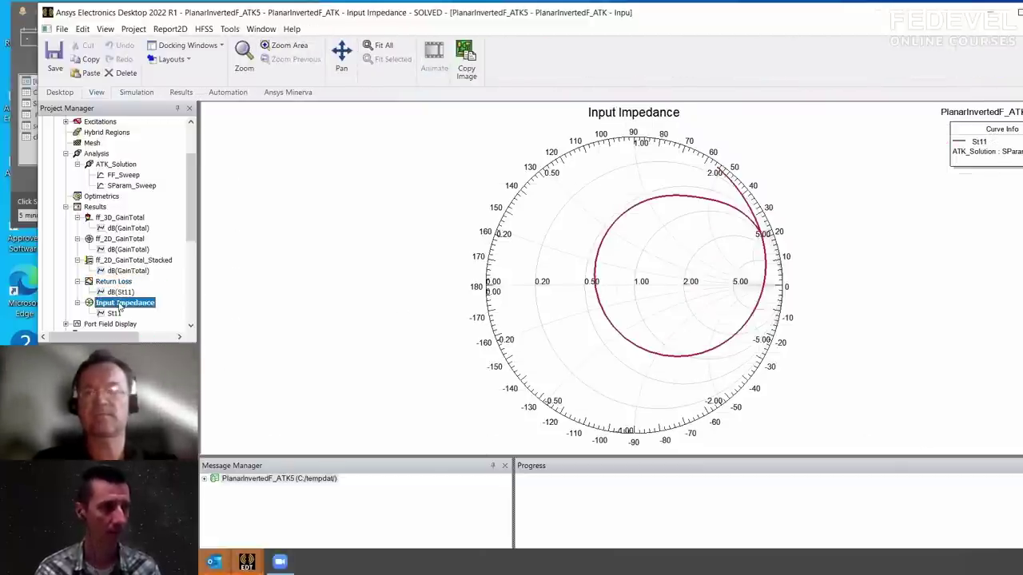
{"action": "double_click", "coordinate": [122, 219]}
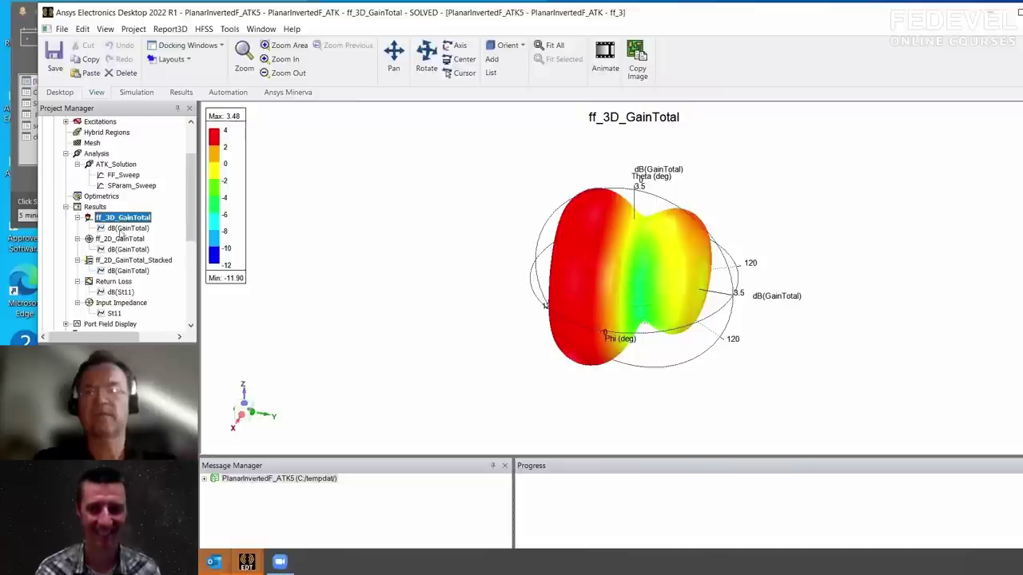
{"action": "double_click", "coordinate": [120, 239]}
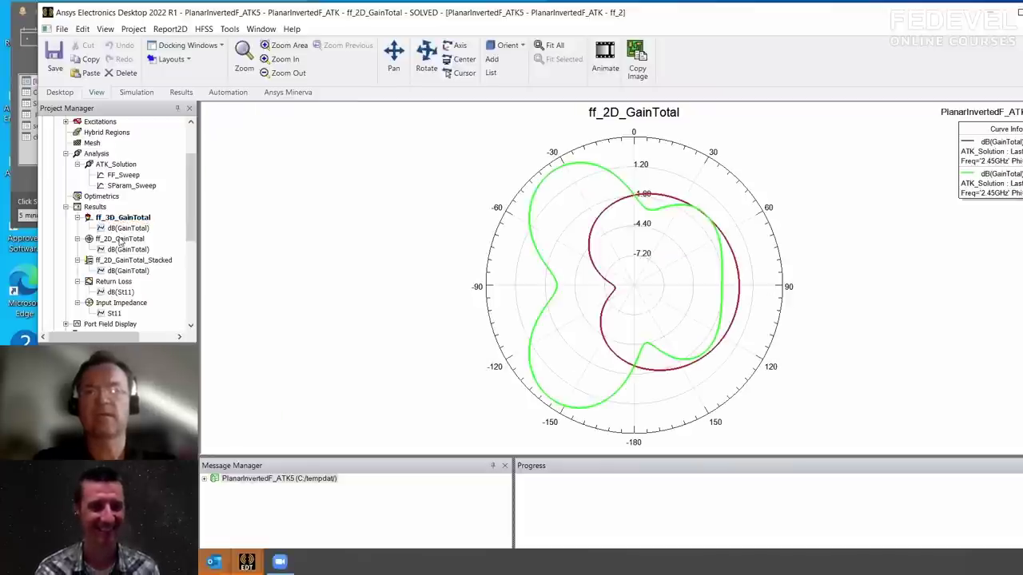
{"action": "left_click", "coordinate": [261, 29]}
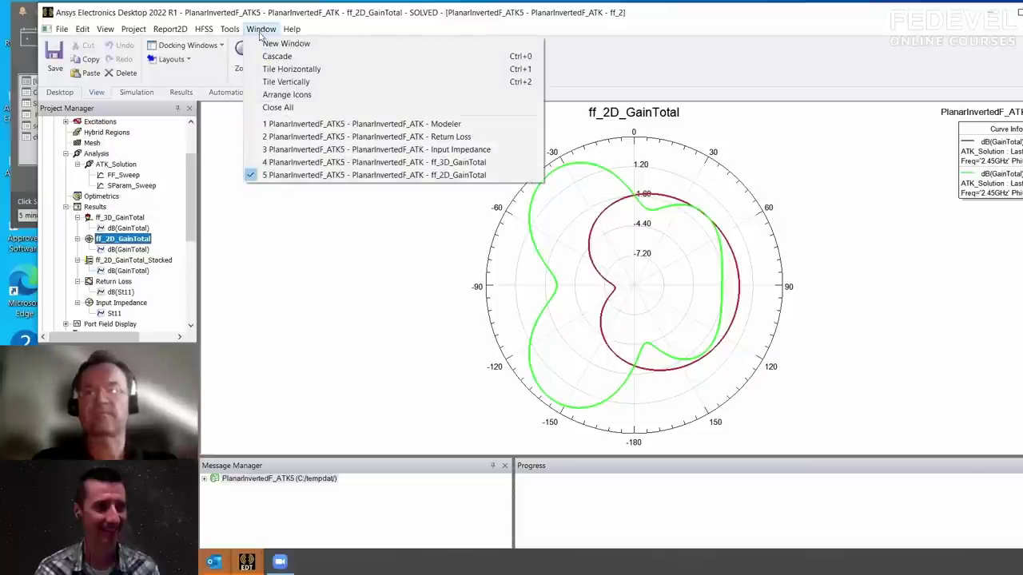
{"action": "left_click", "coordinate": [281, 82]}
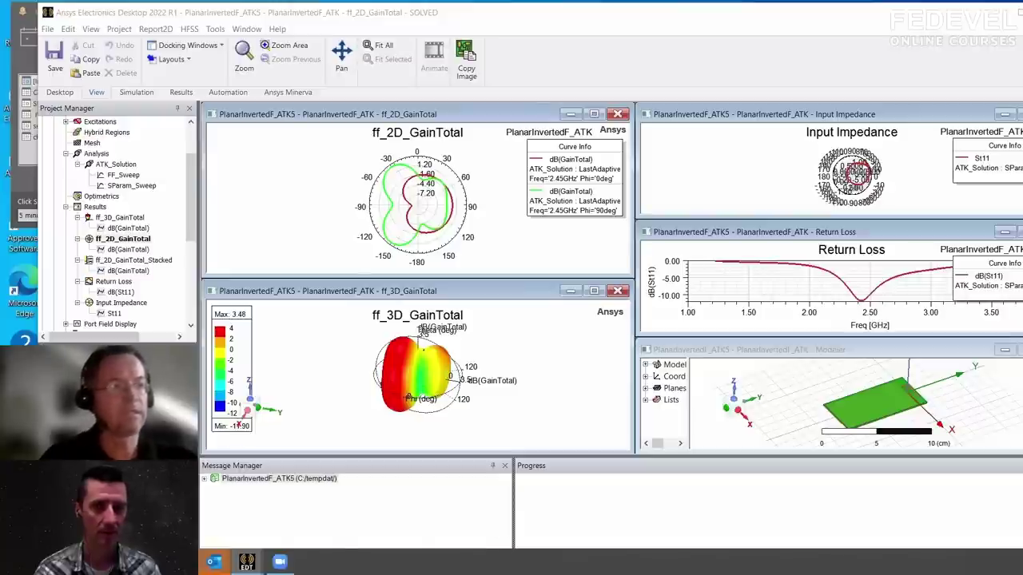
Close the four report windows and maximize the antenna's modeler window
{"action": "left_click_drag", "start_coordinate": [190, 187], "coordinate": [190, 153]}
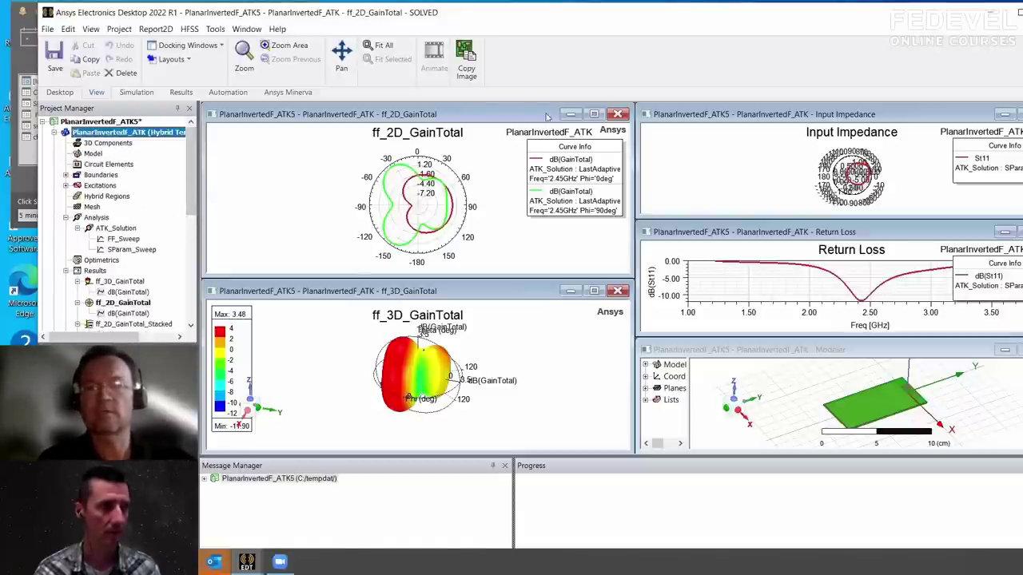
{"action": "left_click", "coordinate": [617, 114]}
{"action": "left_click", "coordinate": [618, 291]}
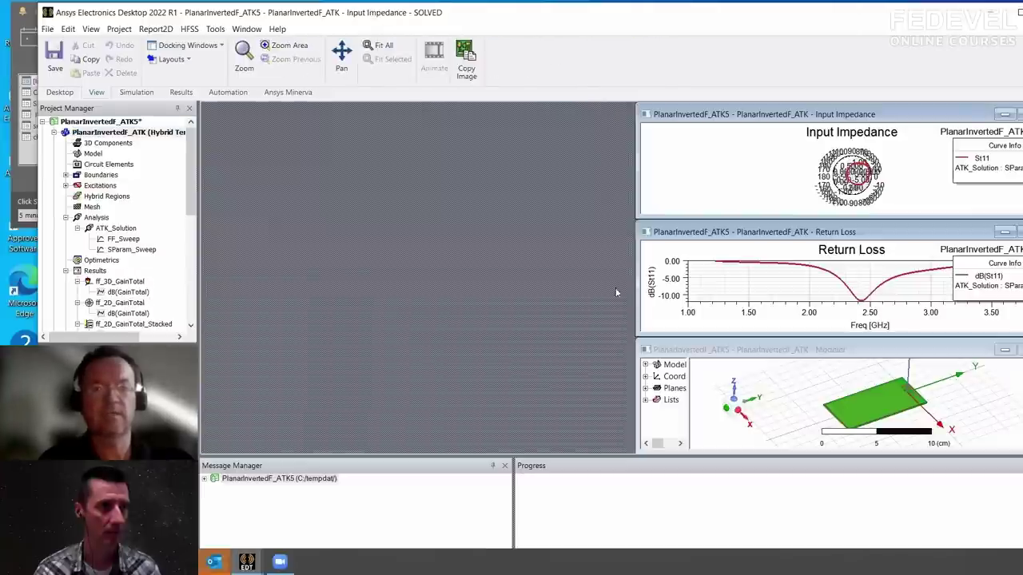
{"action": "left_click_drag", "start_coordinate": [967, 119], "coordinate": [721, 114]}
{"action": "left_click", "coordinate": [806, 110]}
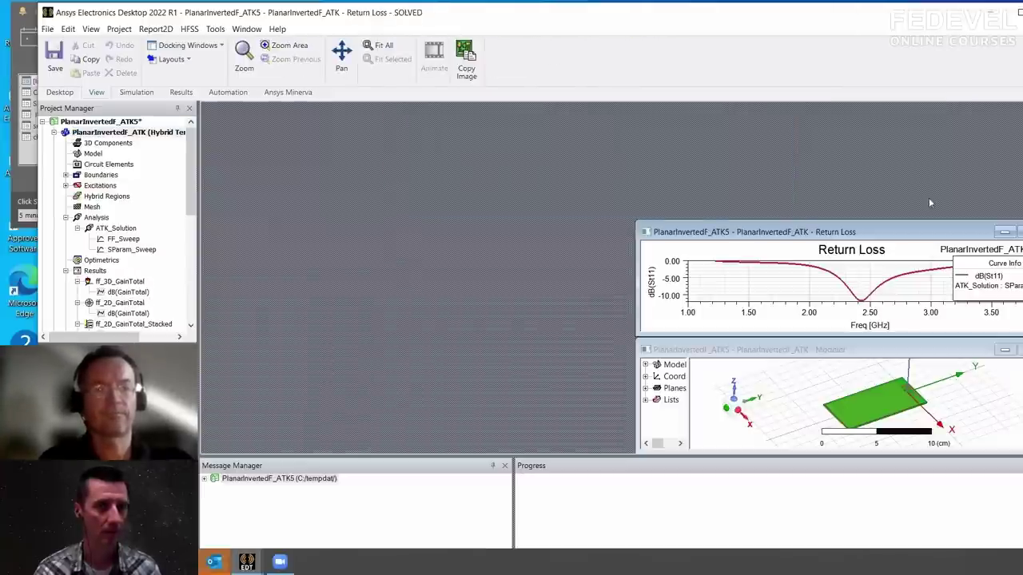
{"action": "left_click_drag", "start_coordinate": [929, 237], "coordinate": [776, 200]}
{"action": "left_click", "coordinate": [910, 197]}
{"action": "left_click_drag", "start_coordinate": [947, 352], "coordinate": [568, 218]}
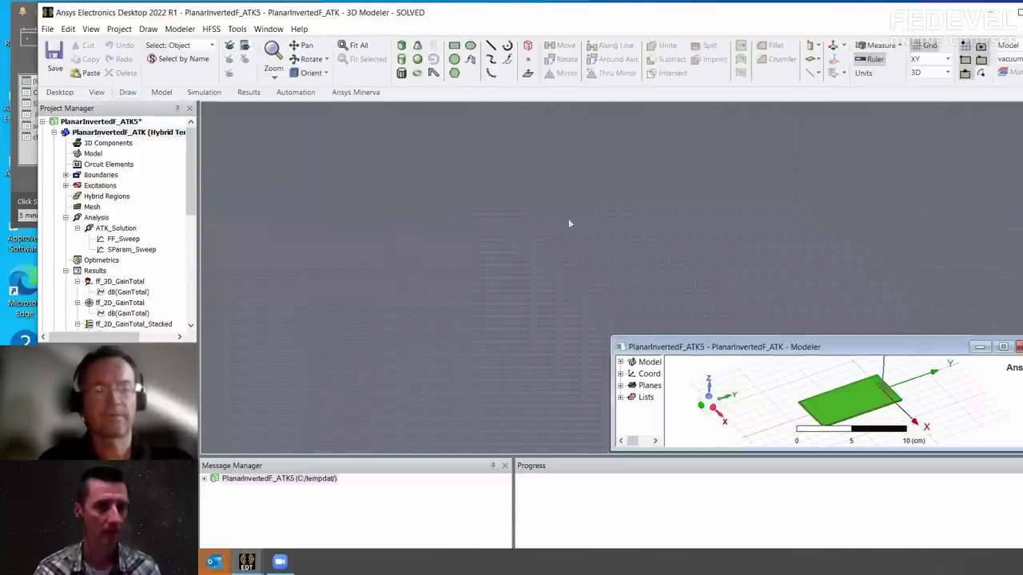
{"action": "left_click", "coordinate": [652, 217]}
Compare the generated inverted-F antenna with the circuit board inside the coffee machine model of the coffe_machine_antenna_PIFA project
{"action": "scroll", "coordinate": [770, 246], "scroll_direction": "up", "scroll_amount": 5}
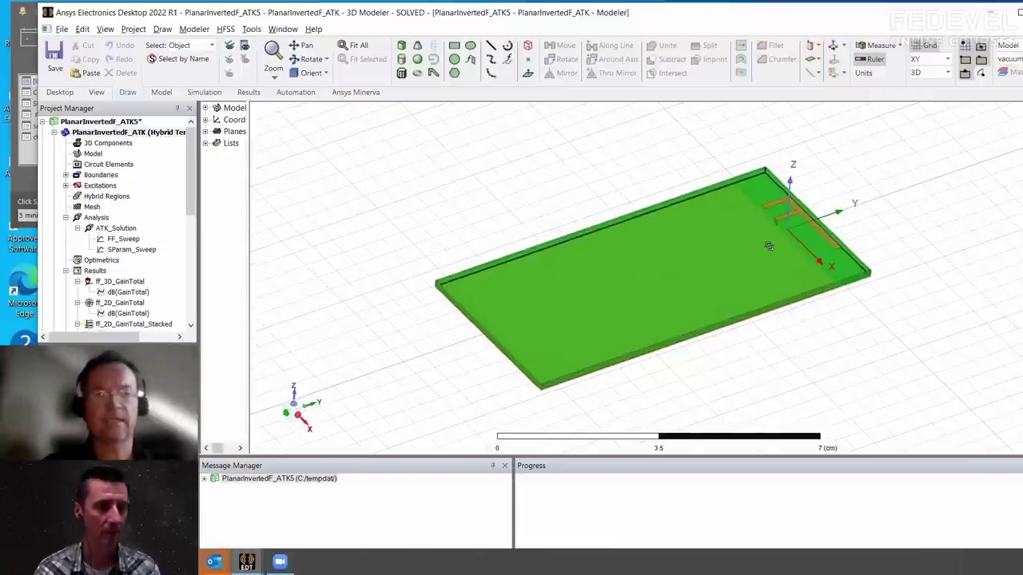
{"action": "left_click", "coordinate": [629, 246]}
{"action": "left_click", "coordinate": [950, 200]}
{"action": "scroll", "coordinate": [858, 258], "scroll_direction": "up", "scroll_amount": 4}
{"action": "left_click_drag", "start_coordinate": [859, 258], "coordinate": [728, 370], "text": "shift"}
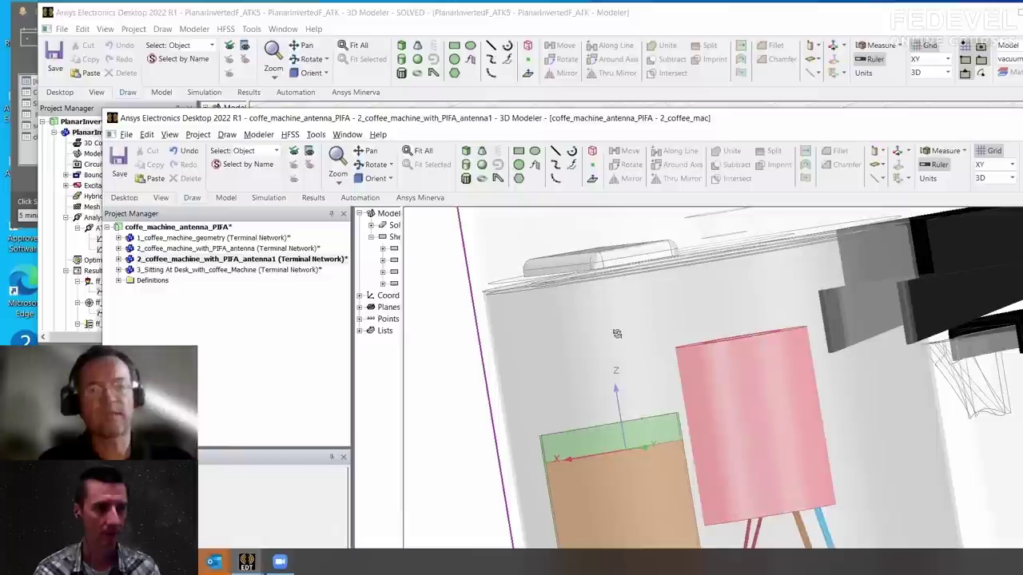
{"action": "scroll", "coordinate": [624, 373], "scroll_direction": "up", "scroll_amount": 5}
{"action": "scroll", "coordinate": [623, 374], "scroll_direction": "down", "scroll_amount": 3}
{"action": "left_click_drag", "start_coordinate": [566, 343], "coordinate": [449, 291], "text": "shift"}
{"action": "left_click_drag", "start_coordinate": [596, 371], "coordinate": [609, 406], "text": "alt"}
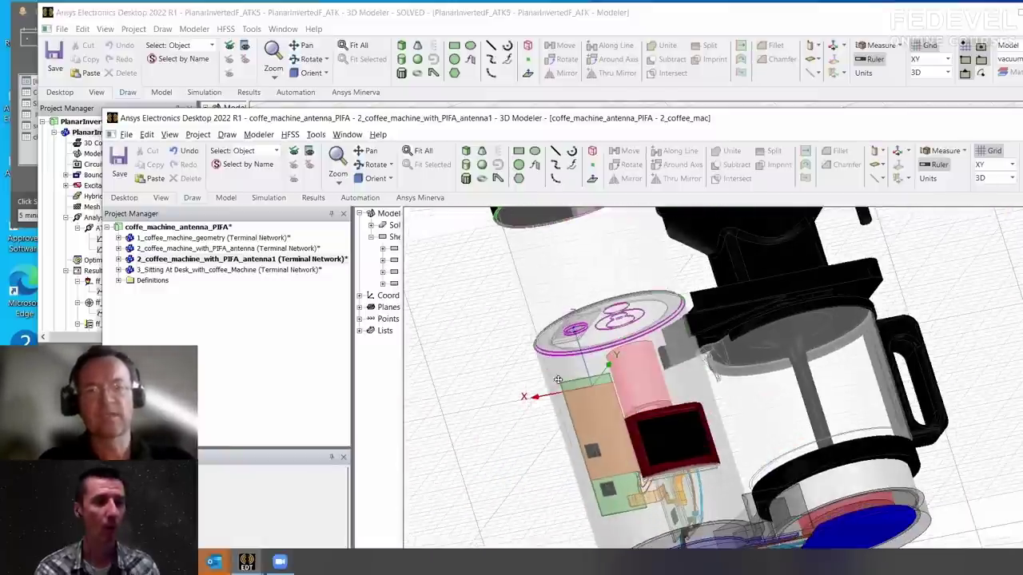
{"action": "scroll", "coordinate": [662, 376], "scroll_direction": "up", "scroll_amount": 3}
{"action": "left_click_drag", "start_coordinate": [477, 349], "coordinate": [535, 343], "text": "shift"}
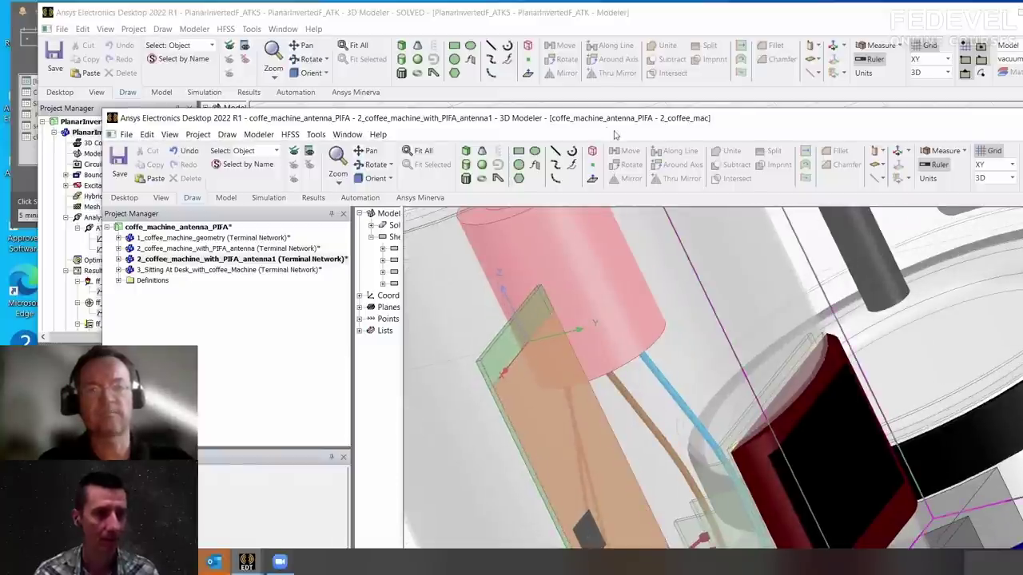
Move the coffee machine project window aside, return to the PlanarInvertedF_ATK model and select the inverted-F antenna trace
{"action": "left_click_drag", "start_coordinate": [589, 119], "coordinate": [539, 418]}
{"action": "left_click", "coordinate": [653, 274]}
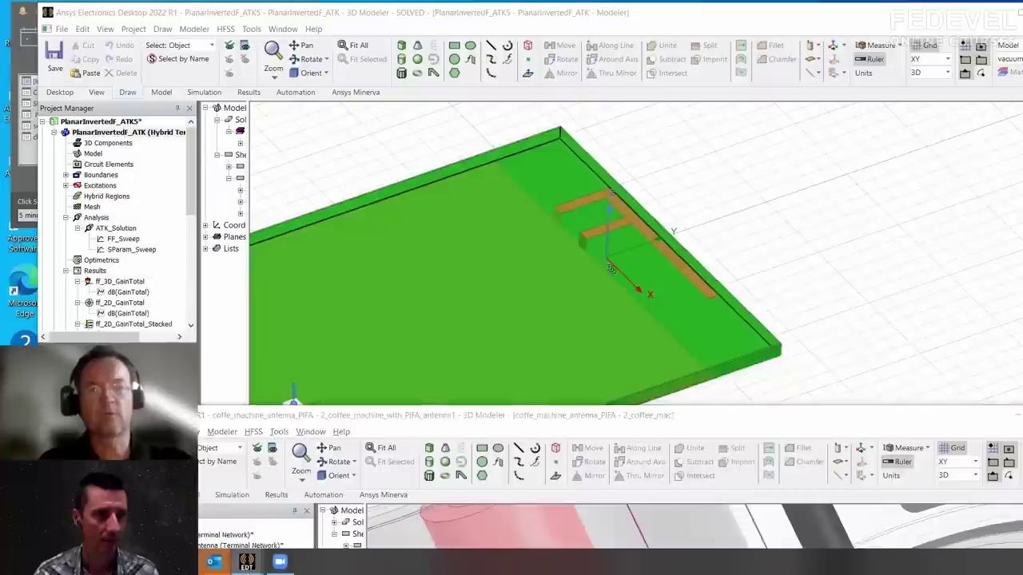
{"action": "scroll", "coordinate": [653, 274], "scroll_direction": "down", "scroll_amount": 4}
{"action": "scroll", "coordinate": [653, 274], "scroll_direction": "up", "scroll_amount": 3}
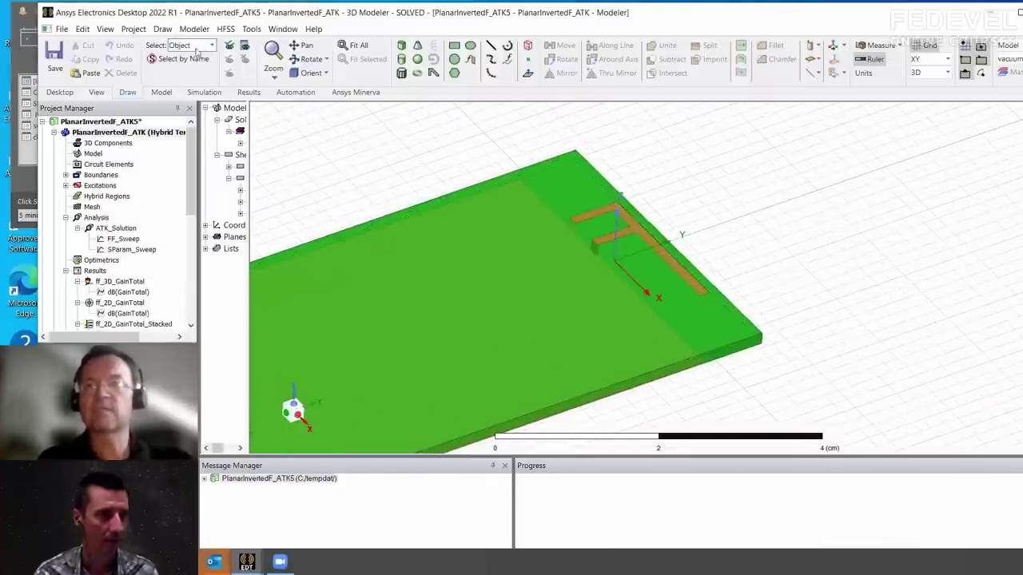
{"action": "left_click", "coordinate": [739, 347]}
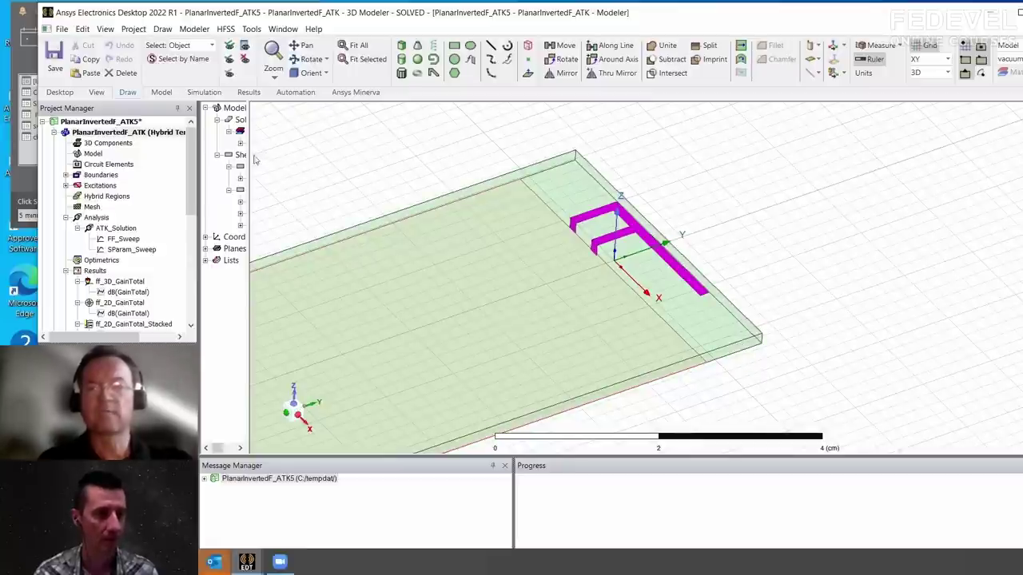
Show the PlanarInvertedF_ATK design's dimension properties and copy the generated antenna geometry
{"action": "left_click", "coordinate": [127, 132]}
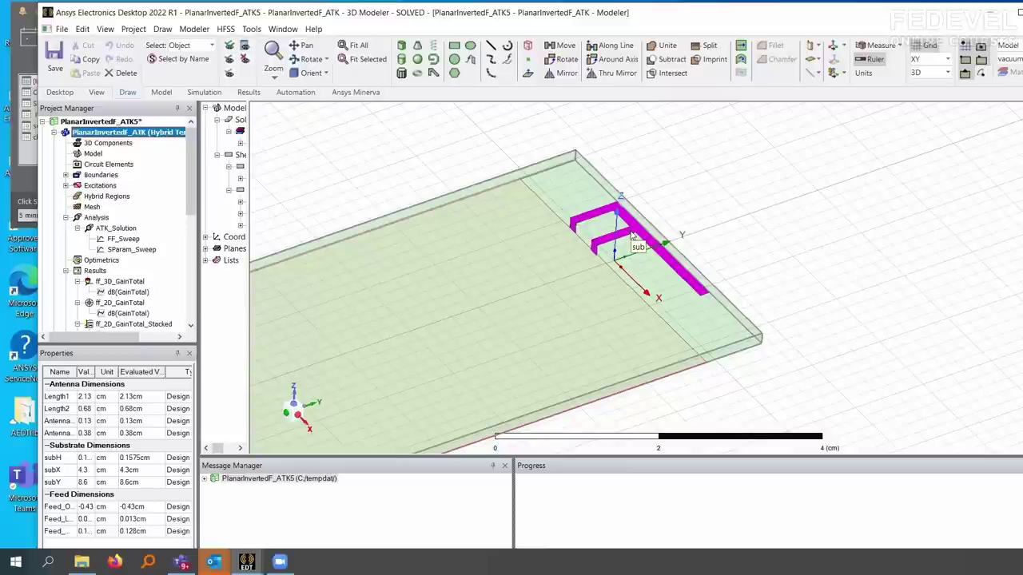
{"action": "left_click", "coordinate": [515, 138]}
{"action": "left_click", "coordinate": [633, 243]}
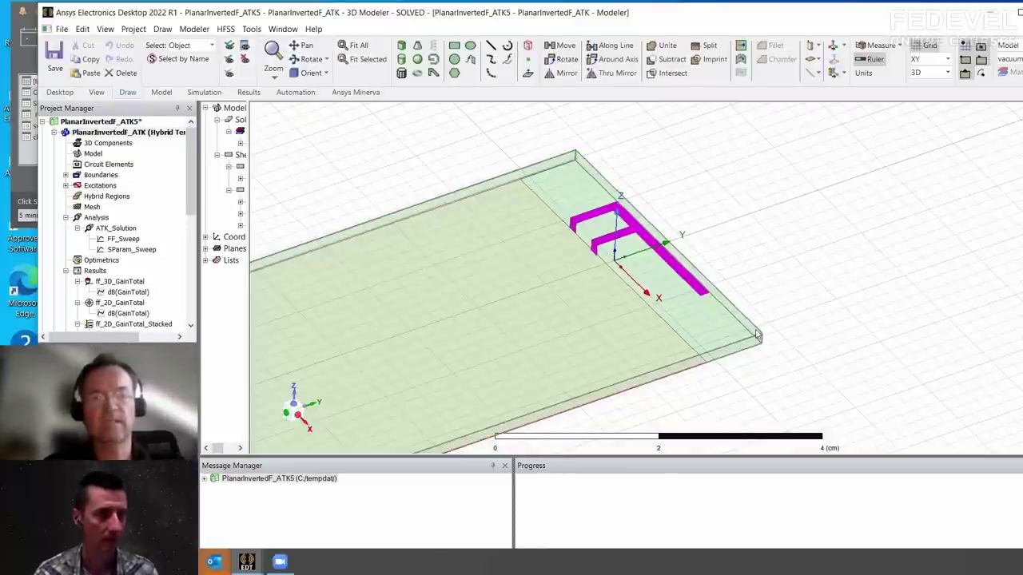
{"action": "right_click", "coordinate": [662, 182]}
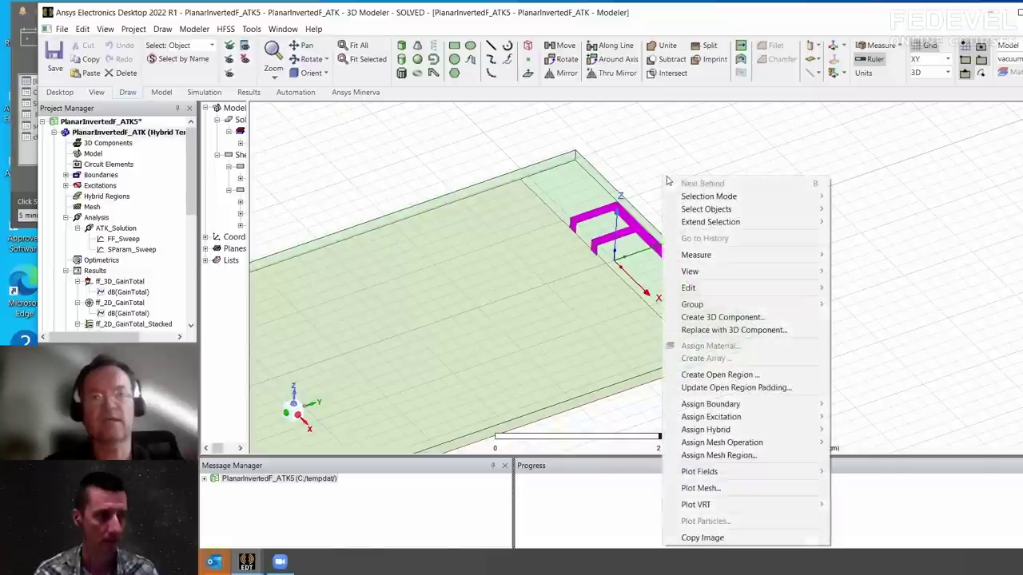
{"action": "mouse_move", "coordinate": [786, 287]}
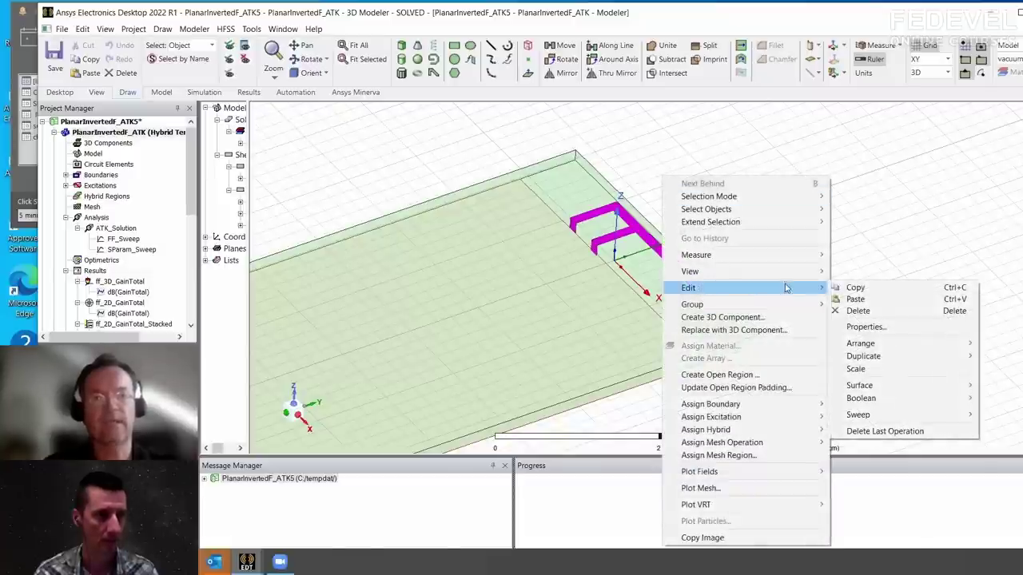
{"action": "left_click", "coordinate": [853, 288]}
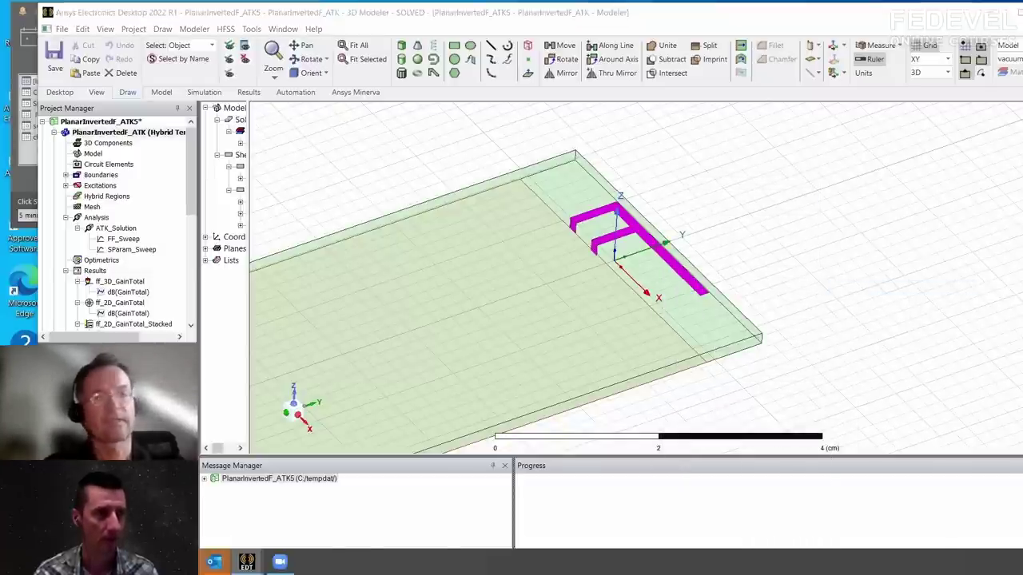
Switch to the coffeemachine__for_placement model in coffe_machine_antenna_3Dcomp_start and paste the copied antenna geometry onto its circuit board
{"action": "key", "text": "alt+Tab"}
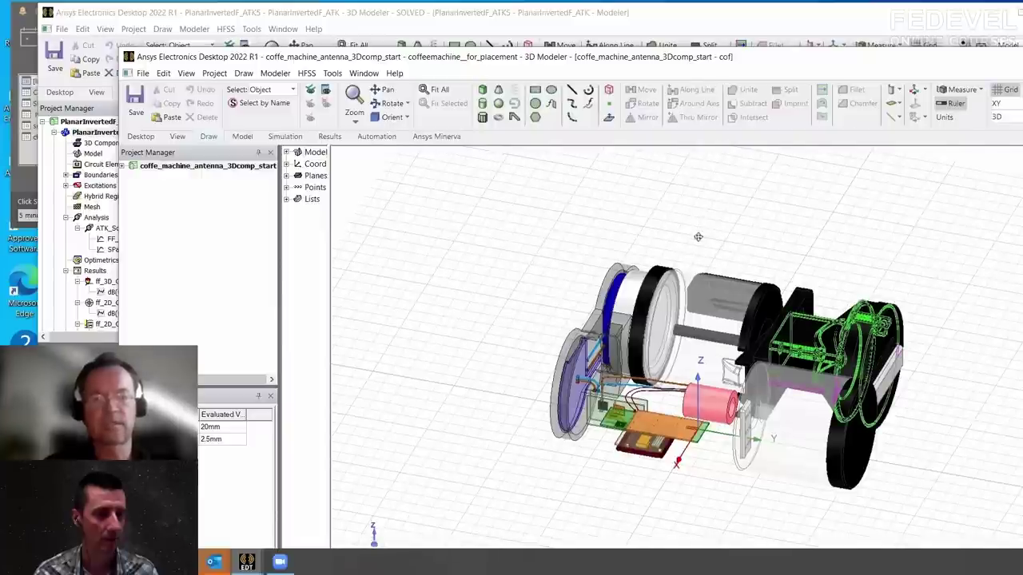
{"action": "left_click_drag", "start_coordinate": [775, 390], "coordinate": [731, 319], "text": "shift"}
{"action": "scroll", "coordinate": [815, 397], "scroll_direction": "up", "scroll_amount": 5}
{"action": "scroll", "coordinate": [687, 339], "scroll_direction": "down", "scroll_amount": 3}
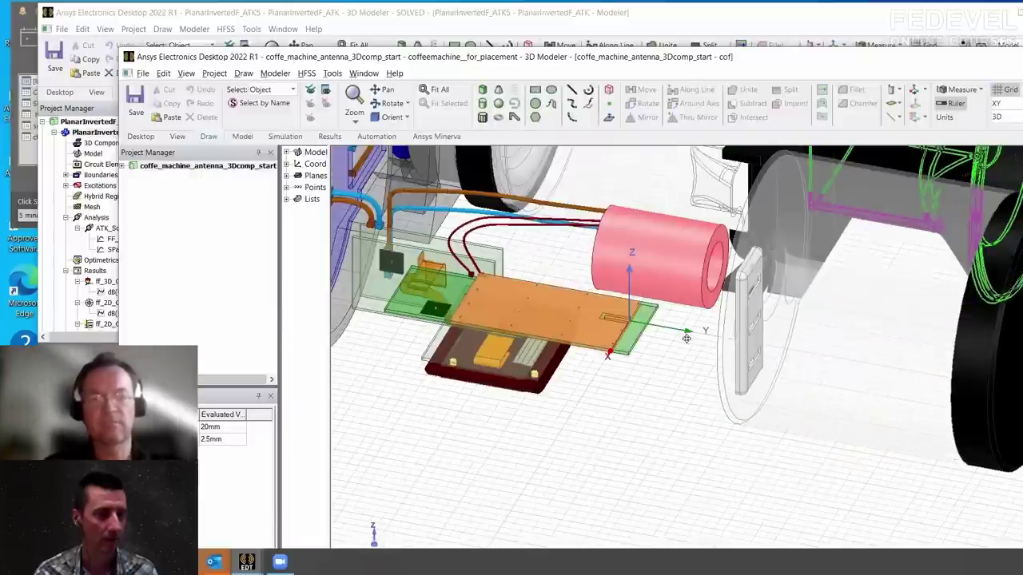
{"action": "scroll", "coordinate": [720, 366], "scroll_direction": "up", "scroll_amount": 4}
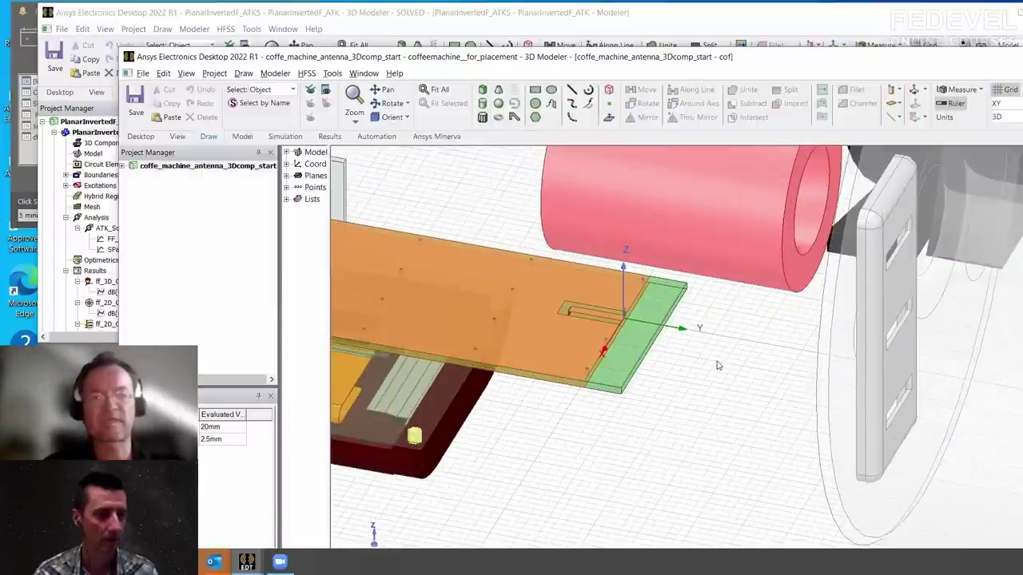
{"action": "scroll", "coordinate": [718, 365], "scroll_direction": "up", "scroll_amount": 1}
{"action": "right_click", "coordinate": [689, 360]}
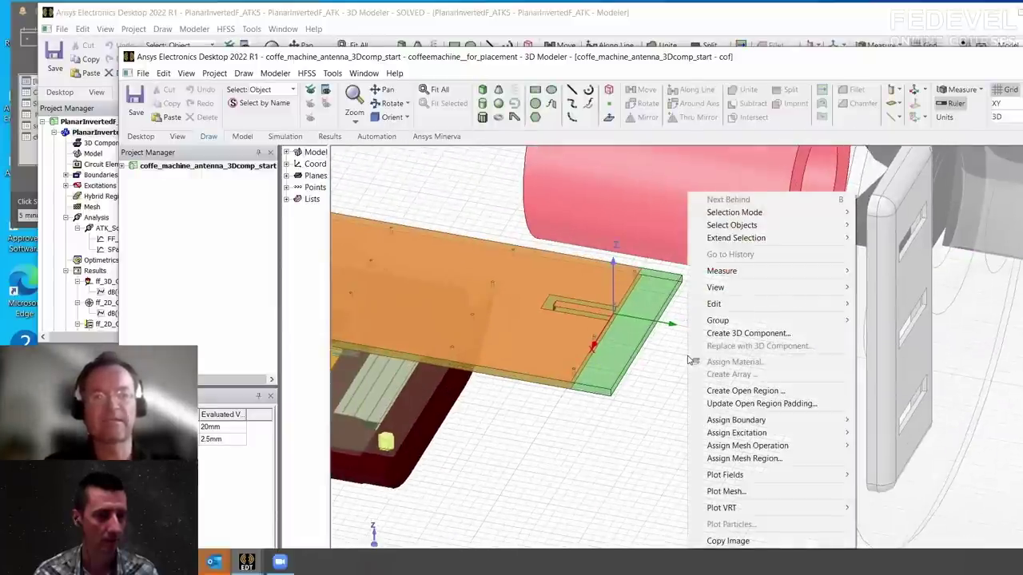
{"action": "mouse_move", "coordinate": [751, 303]}
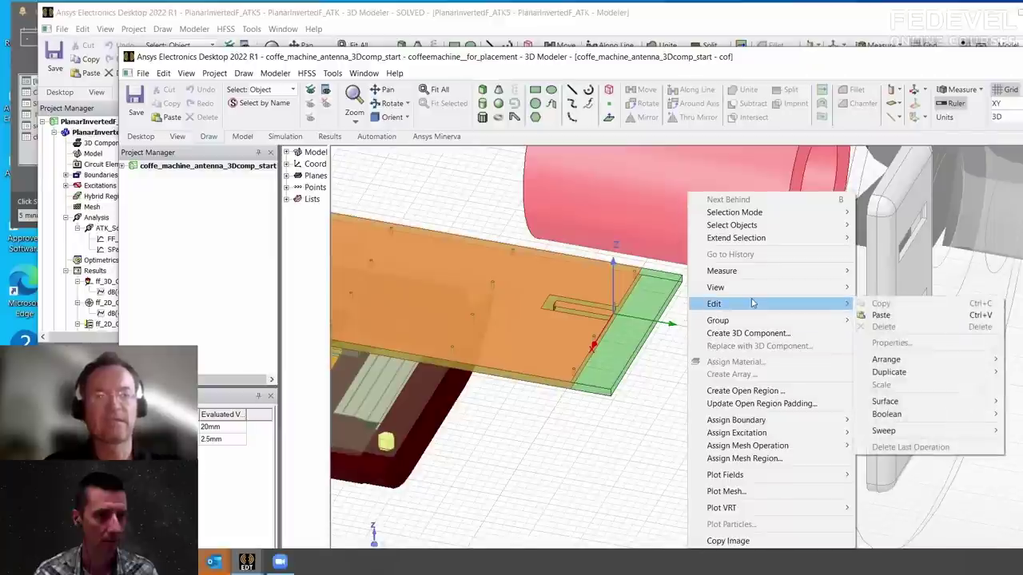
{"action": "left_click", "coordinate": [882, 317]}
Delete the board's original ground plane sheet that overlaps the pasted Ground_1 sheet
{"action": "left_click_drag", "start_coordinate": [653, 420], "coordinate": [551, 318], "text": "alt"}
{"action": "scroll", "coordinate": [644, 381], "scroll_direction": "up", "scroll_amount": 3}
{"action": "scroll", "coordinate": [682, 330], "scroll_direction": "up", "scroll_amount": 3}
{"action": "left_click", "coordinate": [526, 318]}
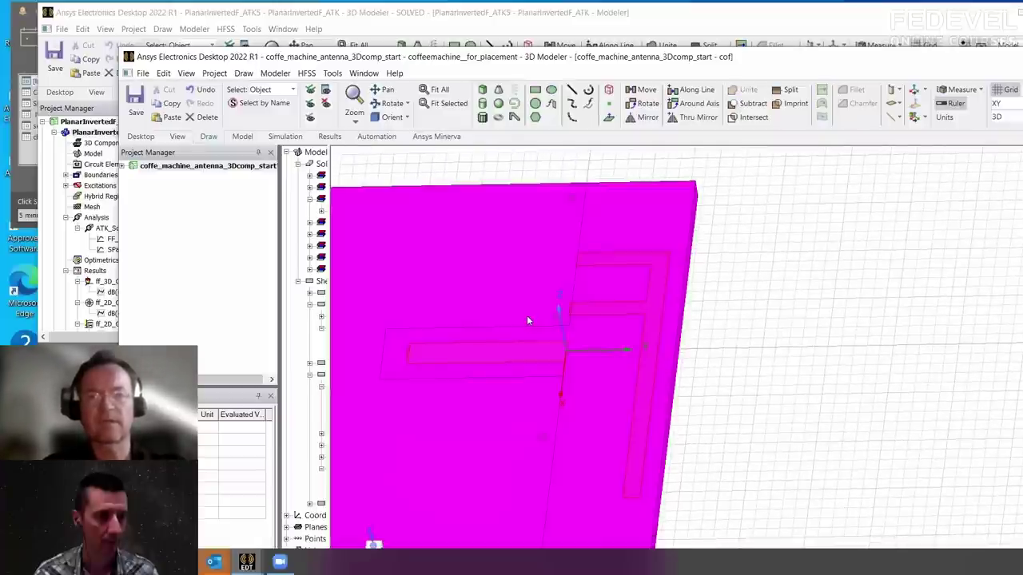
{"action": "key", "text": "b"}
{"action": "key", "text": "Delete"}
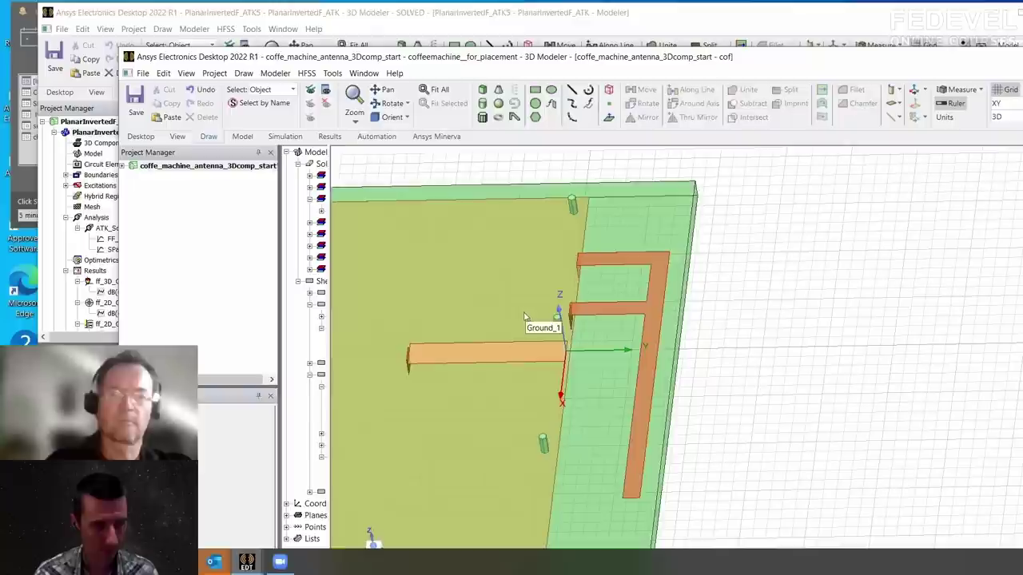
Delete the old strip in the board's slot together with its remaining short vertical end piece
{"action": "left_click", "coordinate": [518, 353]}
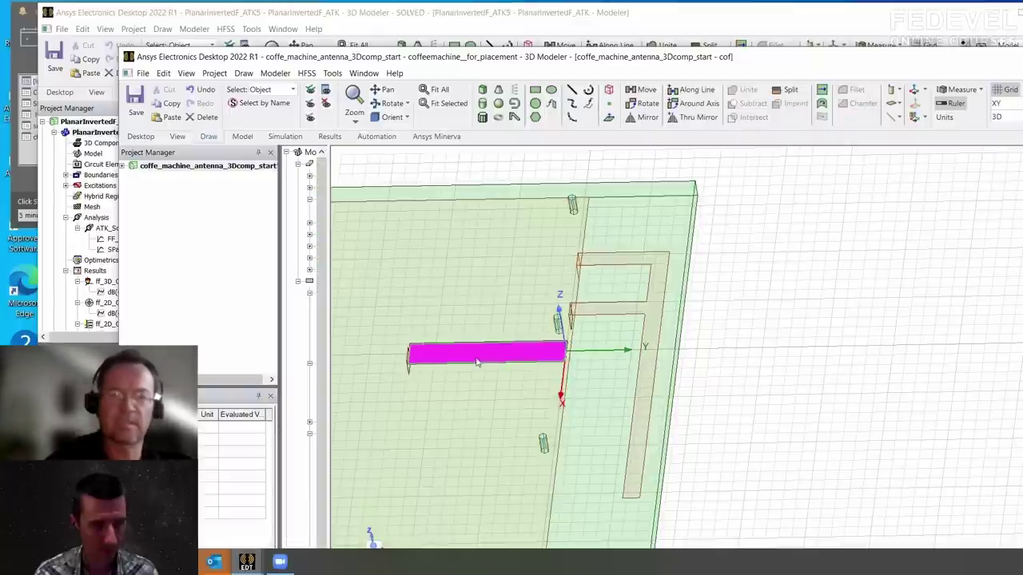
{"action": "key", "text": "Delete"}
{"action": "left_click_drag", "start_coordinate": [440, 377], "coordinate": [440, 377]}
{"action": "key", "text": "Delete"}
Remove the old copper vias along the ground plane's edge and review the pasted antenna inside the coffee machine
{"action": "left_click_drag", "start_coordinate": [663, 356], "coordinate": [499, 314], "text": "alt"}
{"action": "left_click", "coordinate": [499, 314]}
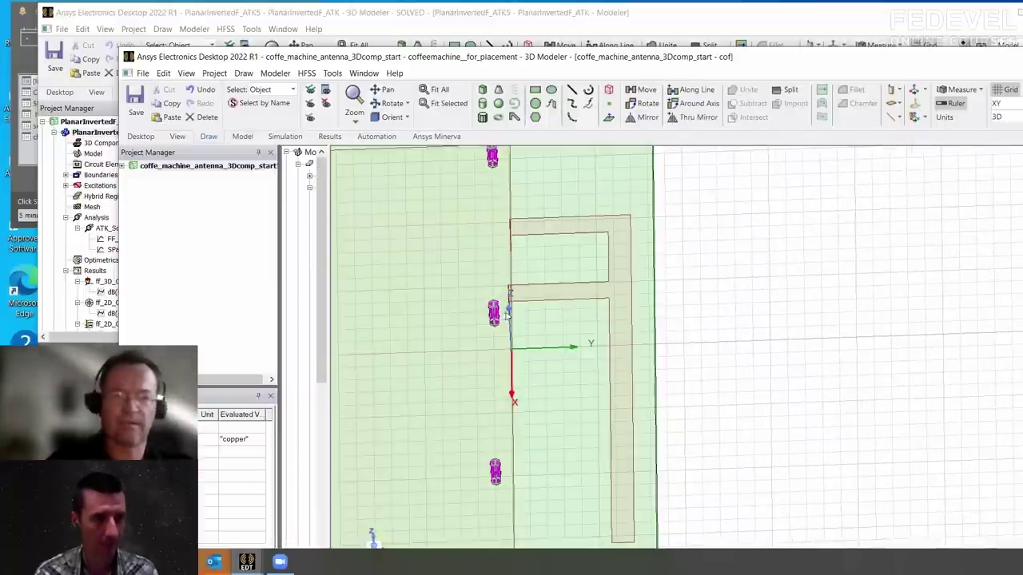
{"action": "left_click", "coordinate": [662, 346]}
{"action": "left_click_drag", "start_coordinate": [594, 326], "coordinate": [594, 380], "text": "alt"}
{"action": "scroll", "coordinate": [663, 404], "scroll_direction": "down", "scroll_amount": 3}
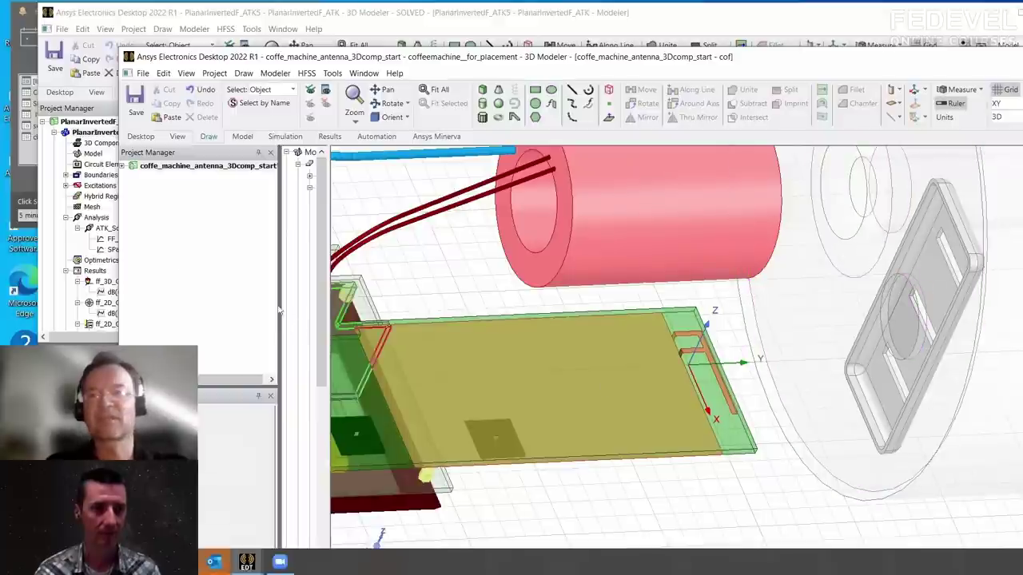
Switch to the solved coffe_machine_antenna_3Dcomp project and open the Return-Loss PIFA in coffee machine report of coffeemachine_with_PIFA
{"action": "double_click", "coordinate": [133, 166]}
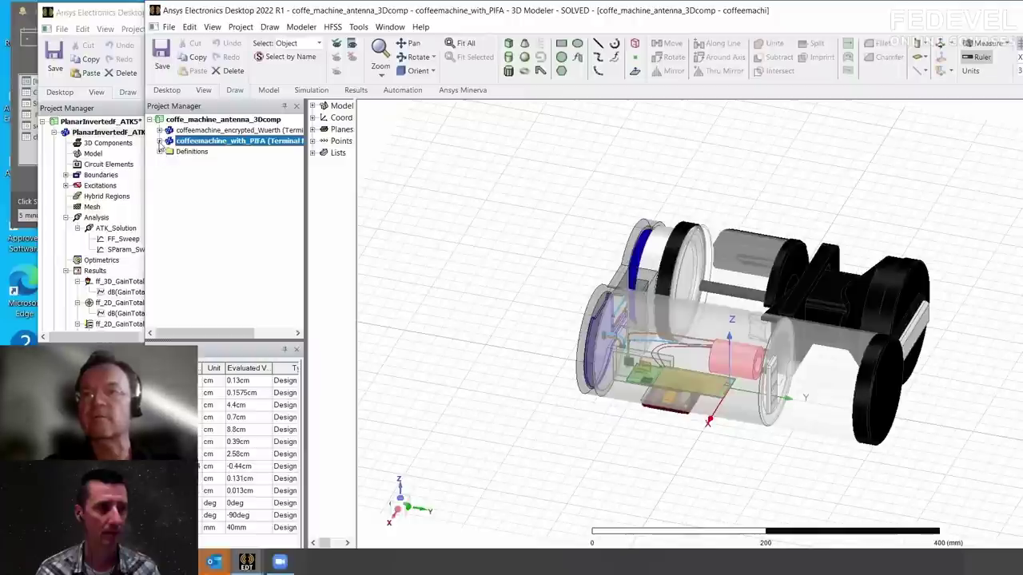
{"action": "left_click", "coordinate": [159, 142]}
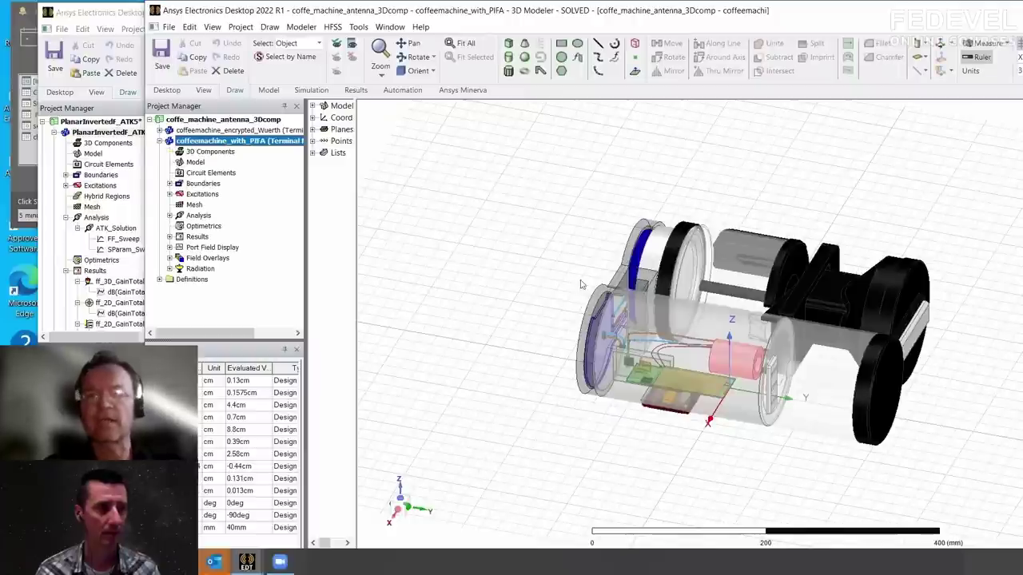
{"action": "left_click", "coordinate": [169, 237]}
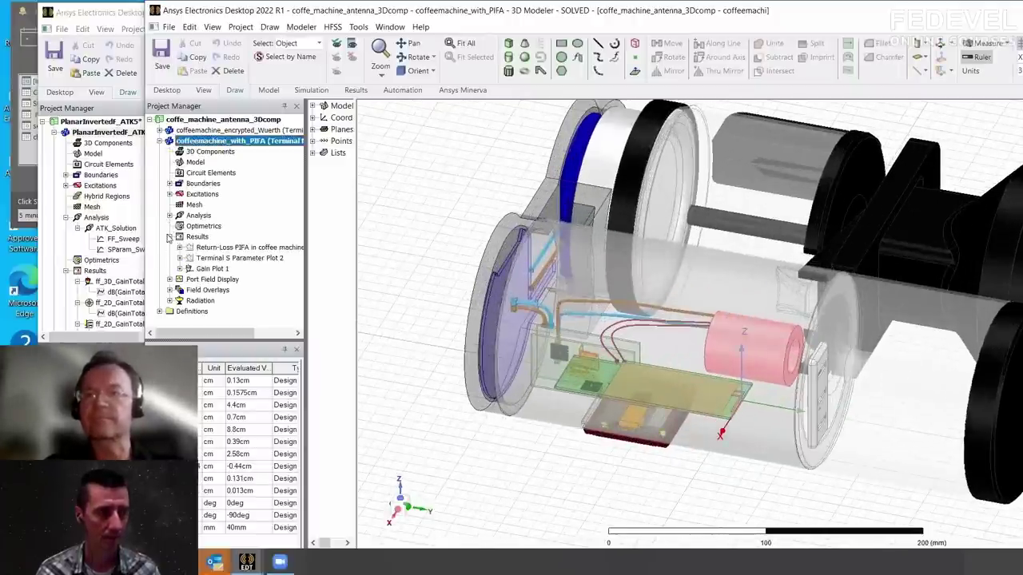
{"action": "double_click", "coordinate": [205, 249]}
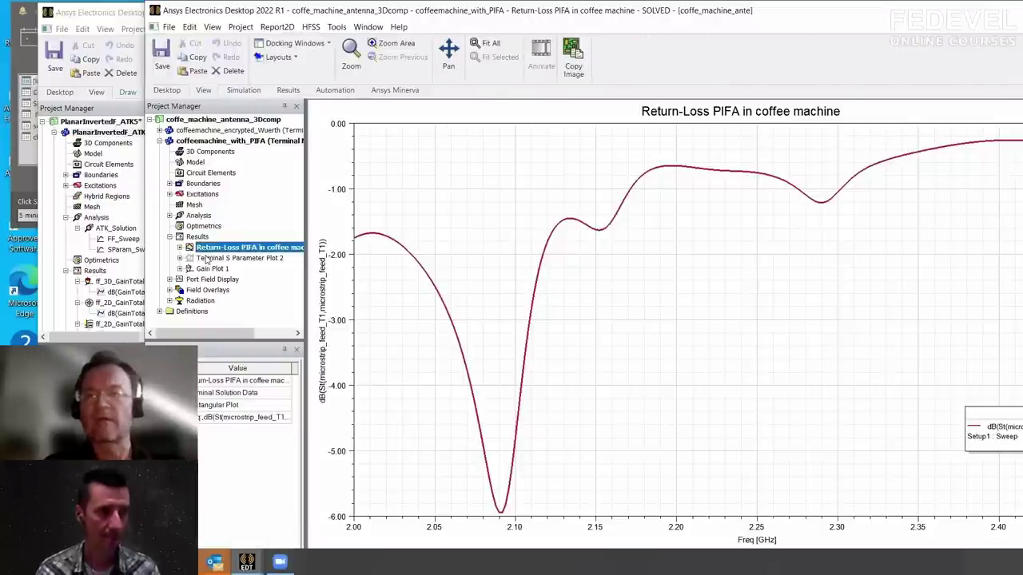
Return to the coffeemachine_with_PIFA model and examine the antenna's position near the heating element and housing end
{"action": "double_click", "coordinate": [187, 140]}
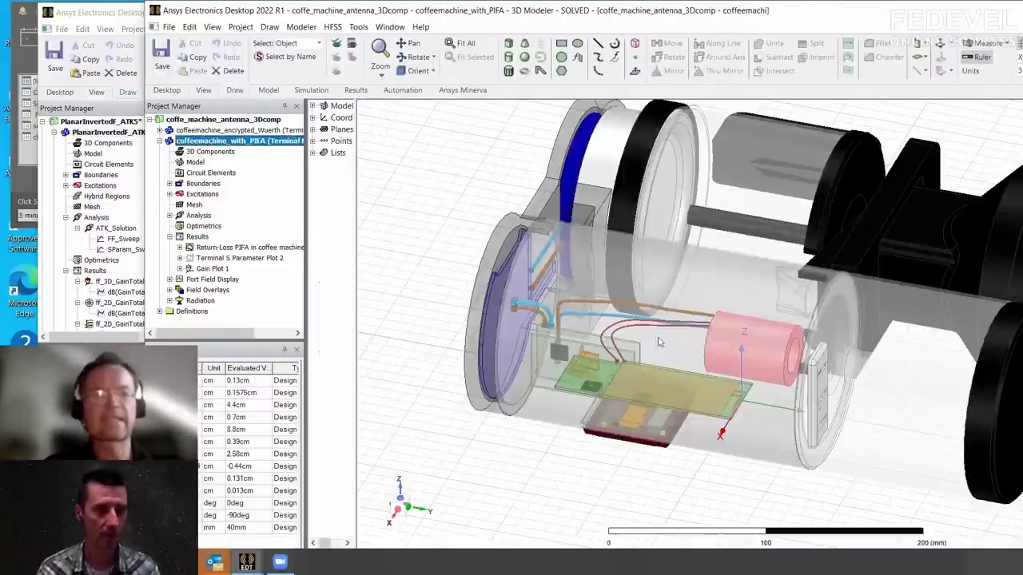
{"action": "scroll", "coordinate": [494, 350], "scroll_direction": "up", "scroll_amount": 4}
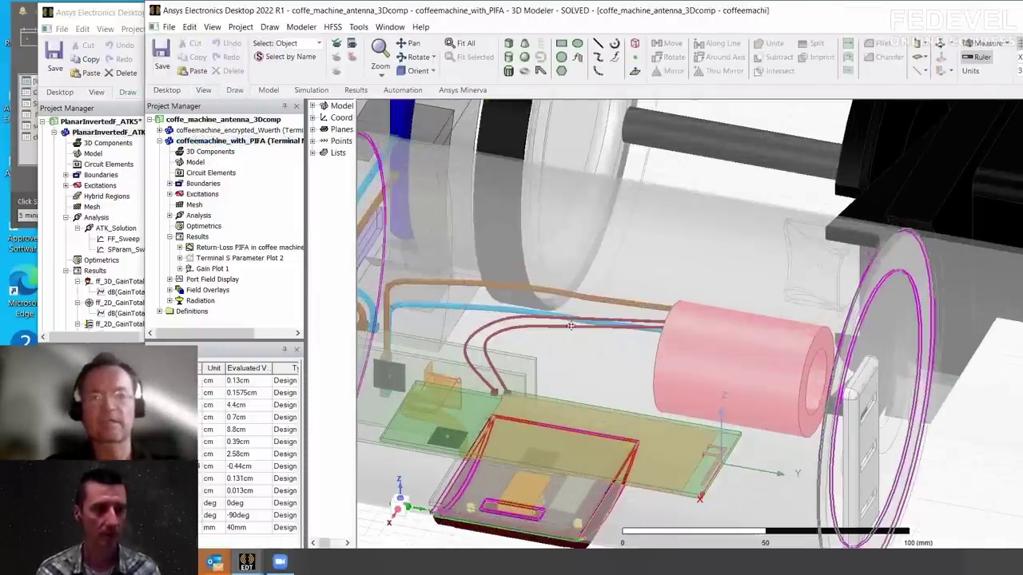
{"action": "scroll", "coordinate": [494, 350], "scroll_direction": "down", "scroll_amount": 1}
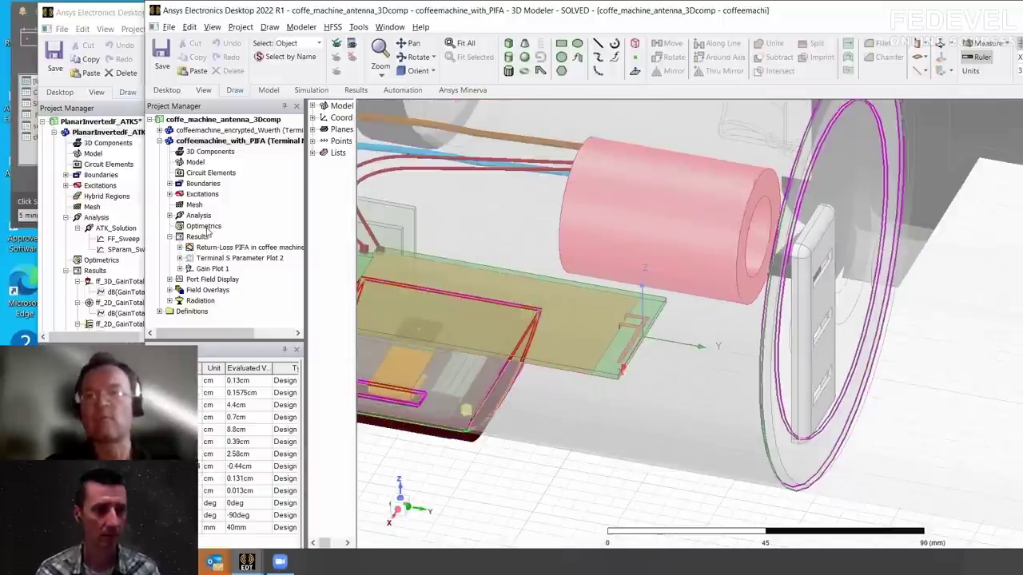
Review the solution profile and convergence data of Setup1, and close the solutions window
{"action": "right_click", "coordinate": [206, 227]}
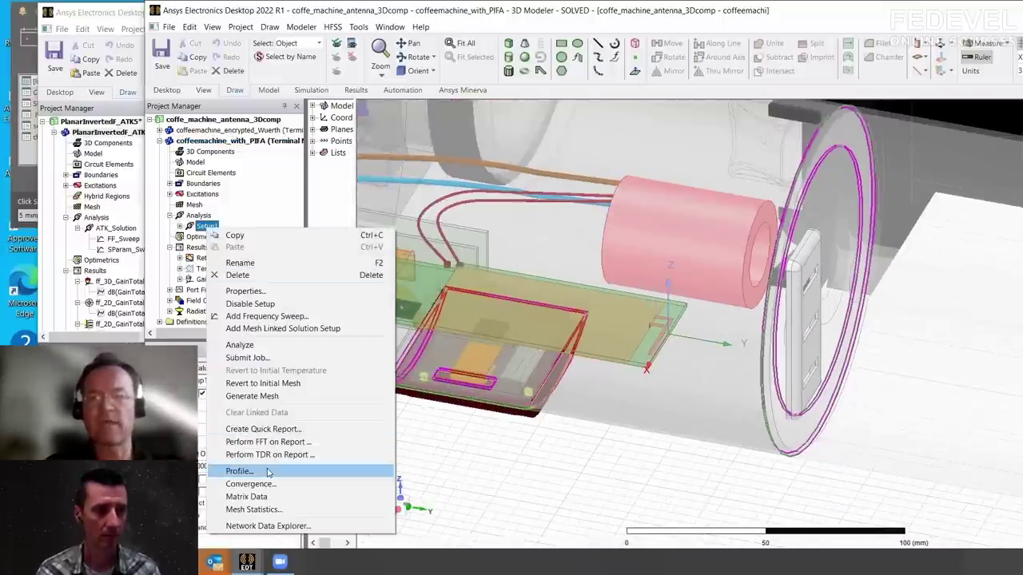
{"action": "left_click", "coordinate": [268, 472]}
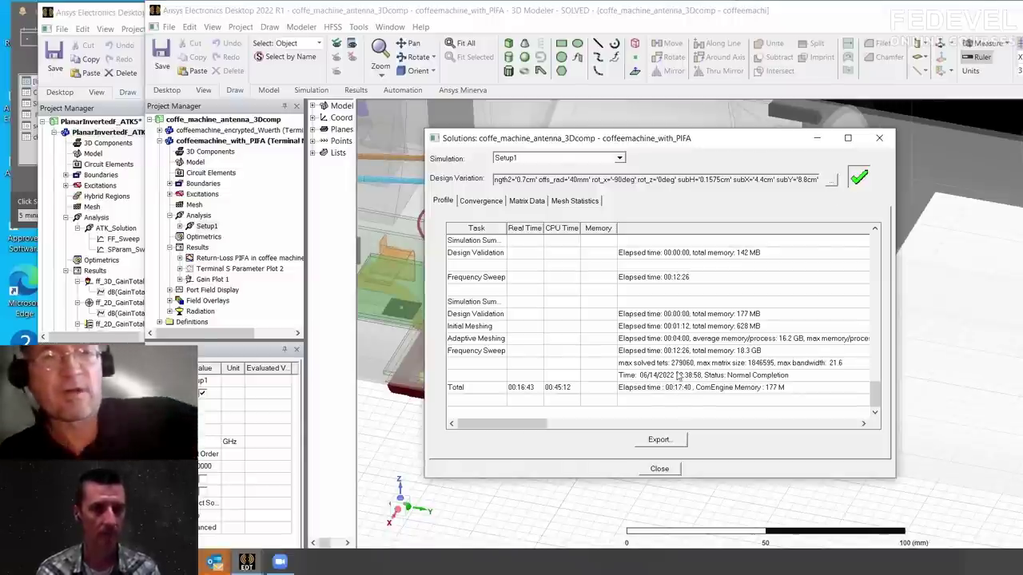
{"action": "left_click", "coordinate": [481, 200]}
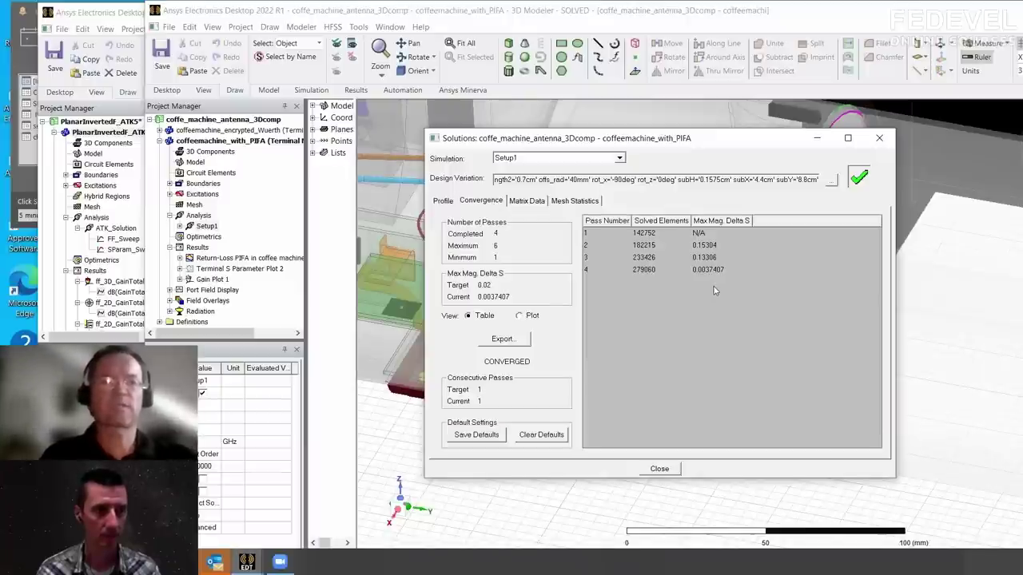
{"action": "left_click", "coordinate": [668, 472]}
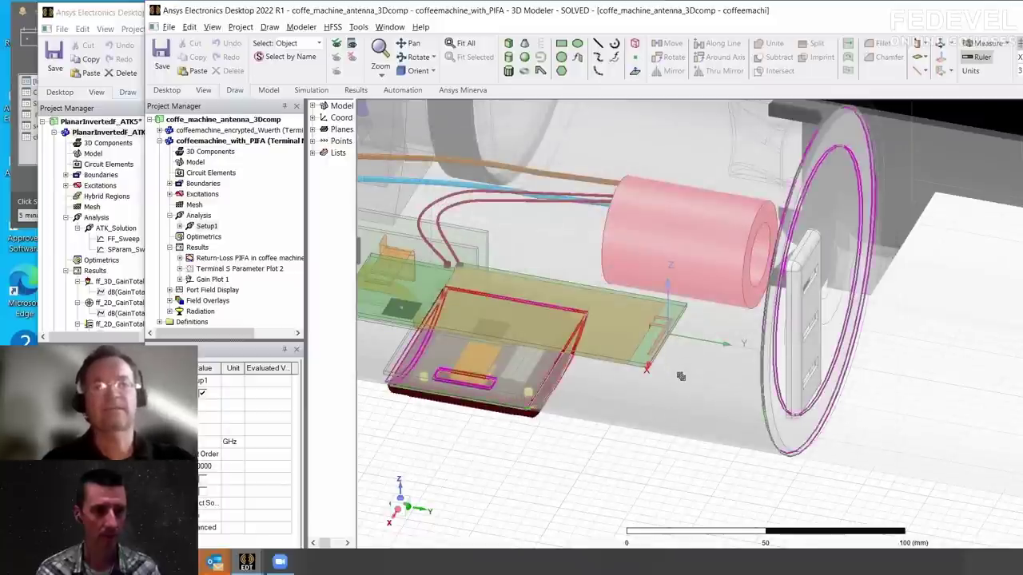
Look over the board inside the coffee machine body and reopen the Return-Loss PIFA in coffee machine report
{"action": "scroll", "coordinate": [681, 372], "scroll_direction": "down", "scroll_amount": 3}
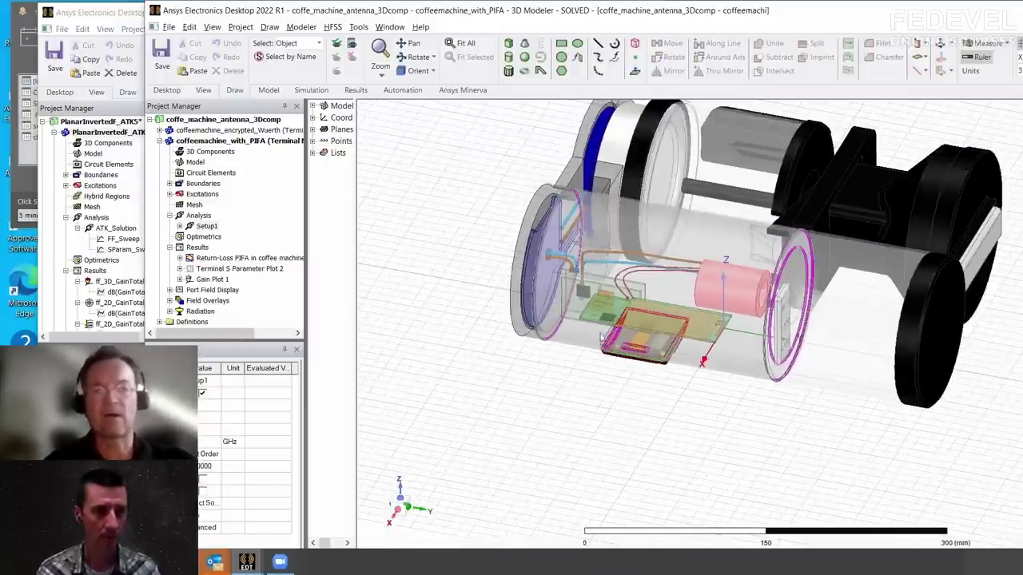
{"action": "scroll", "coordinate": [652, 339], "scroll_direction": "up", "scroll_amount": 2}
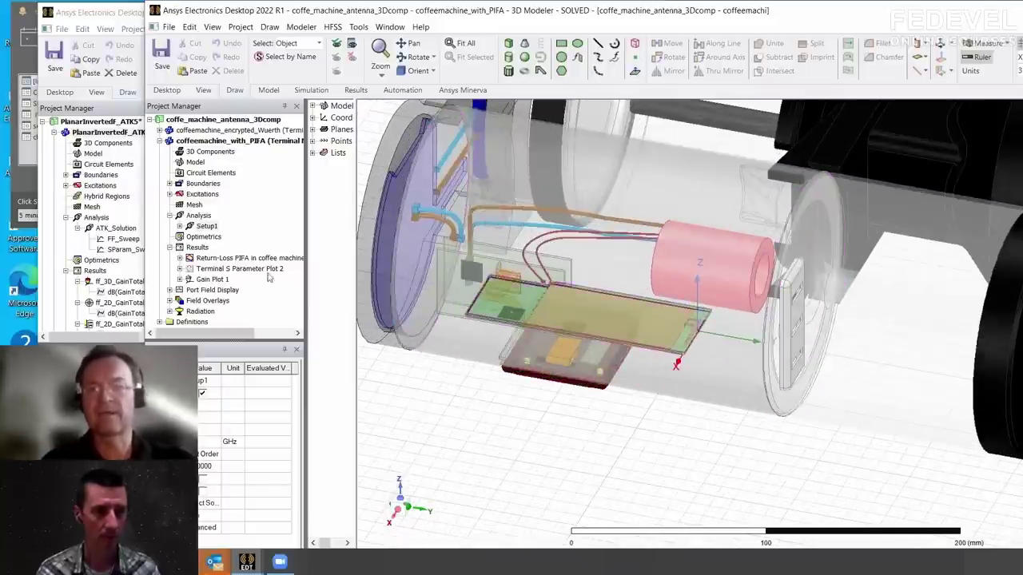
{"action": "double_click", "coordinate": [238, 261]}
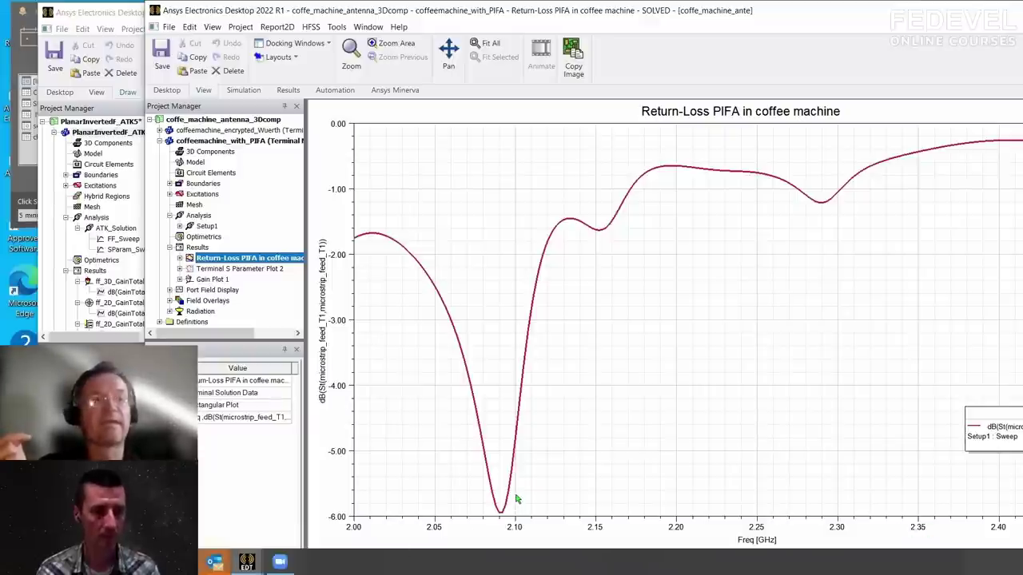
Return to the coffeemachine_with_PIFA 3D model and widen the model tree so the object names are readable
{"action": "double_click", "coordinate": [190, 162]}
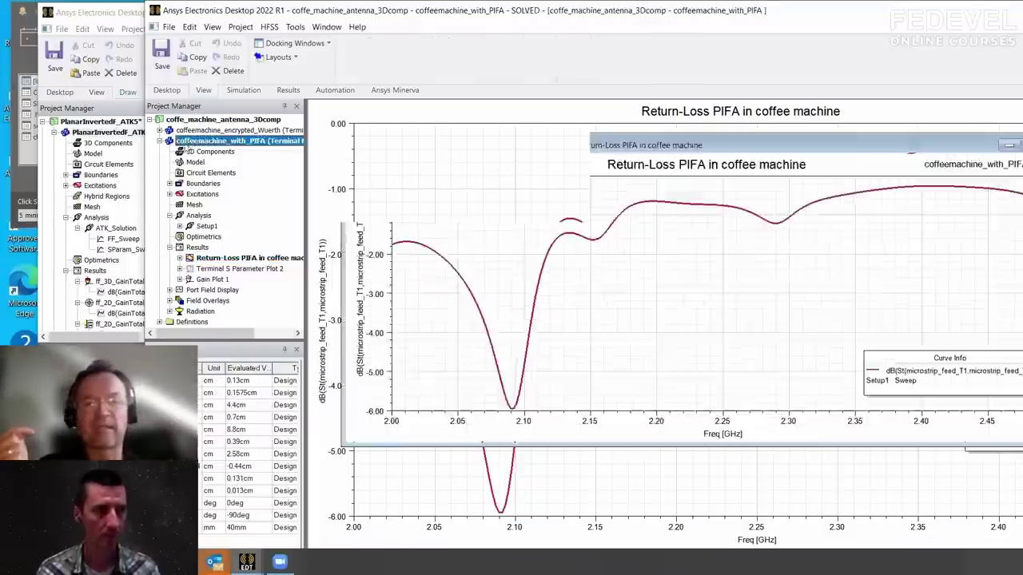
{"action": "left_click_drag", "start_coordinate": [608, 275], "coordinate": [680, 384]}
{"action": "scroll", "coordinate": [680, 385], "scroll_direction": "up", "scroll_amount": 4}
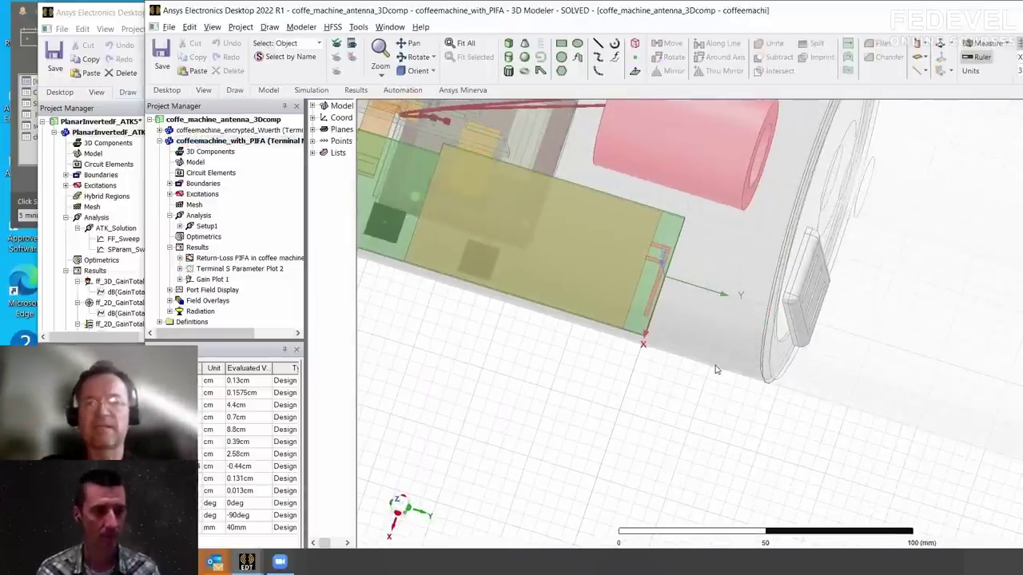
{"action": "left_click", "coordinate": [718, 370]}
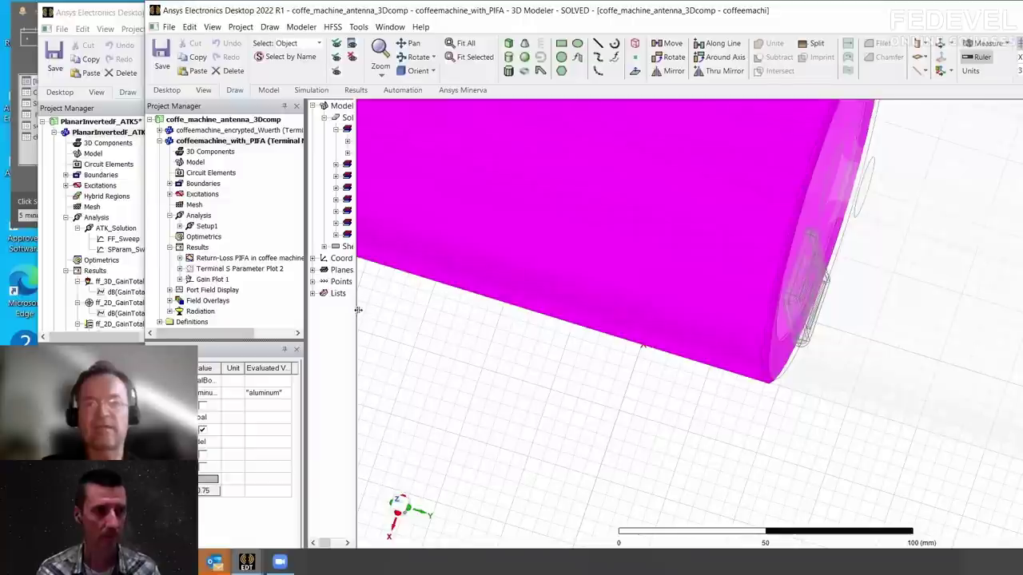
{"action": "left_click_drag", "start_coordinate": [358, 309], "coordinate": [418, 319]}
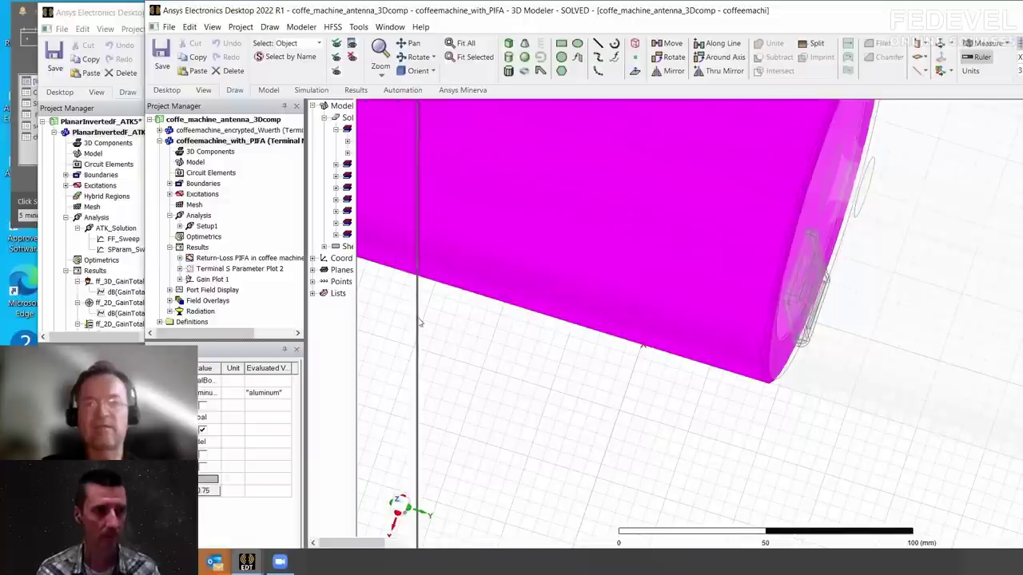
{"action": "left_click", "coordinate": [615, 362]}
{"action": "left_click_drag", "start_coordinate": [662, 343], "coordinate": [713, 395], "text": "alt"}
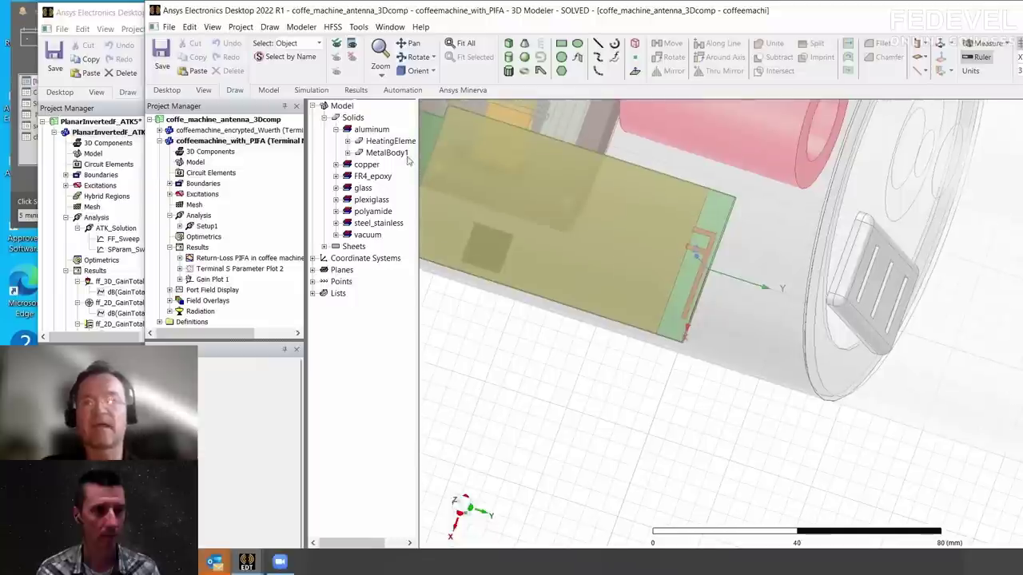
Highlight the aluminum MetalBody1 and the copper heating element in turn to examine the metal parts surrounding the antenna
{"action": "left_click", "coordinate": [393, 157]}
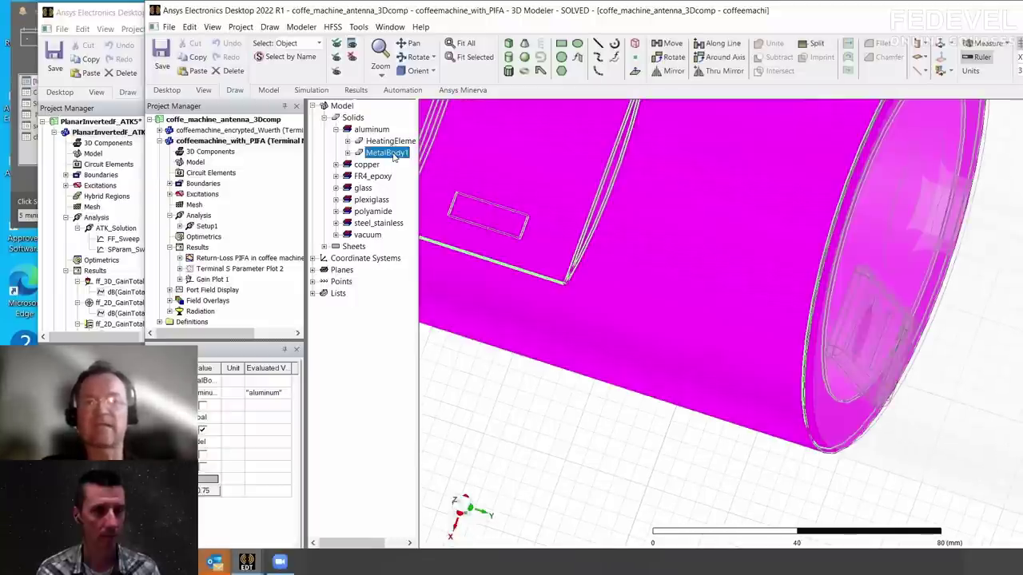
{"action": "left_click", "coordinate": [649, 463]}
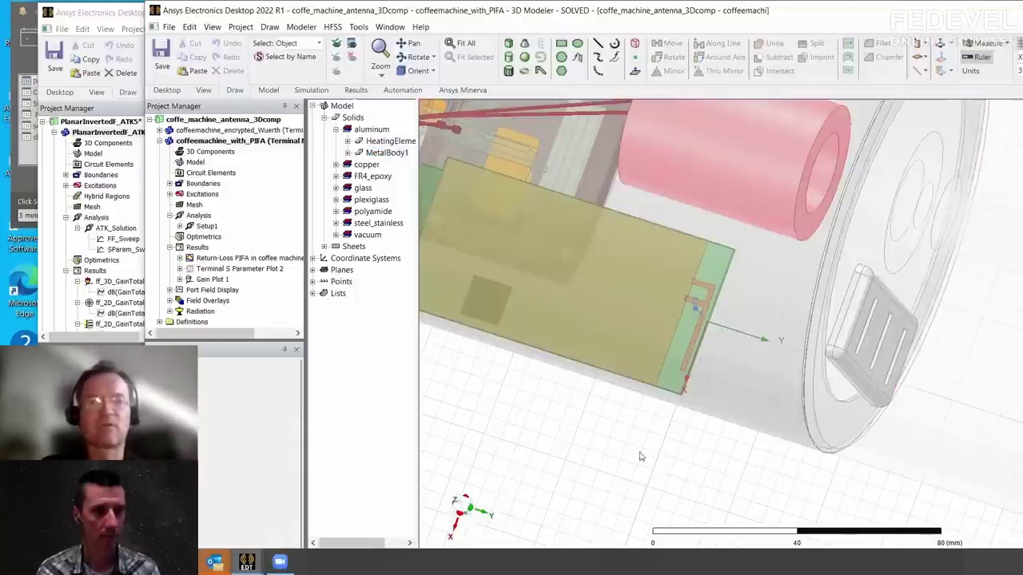
{"action": "left_click_drag", "start_coordinate": [630, 441], "coordinate": [634, 443], "text": "alt"}
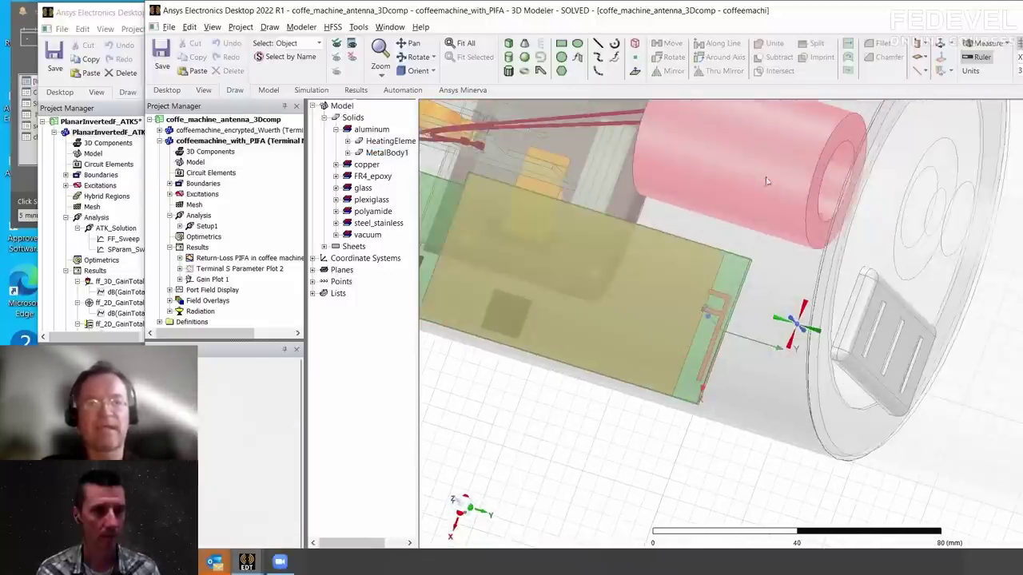
{"action": "left_click", "coordinate": [788, 210]}
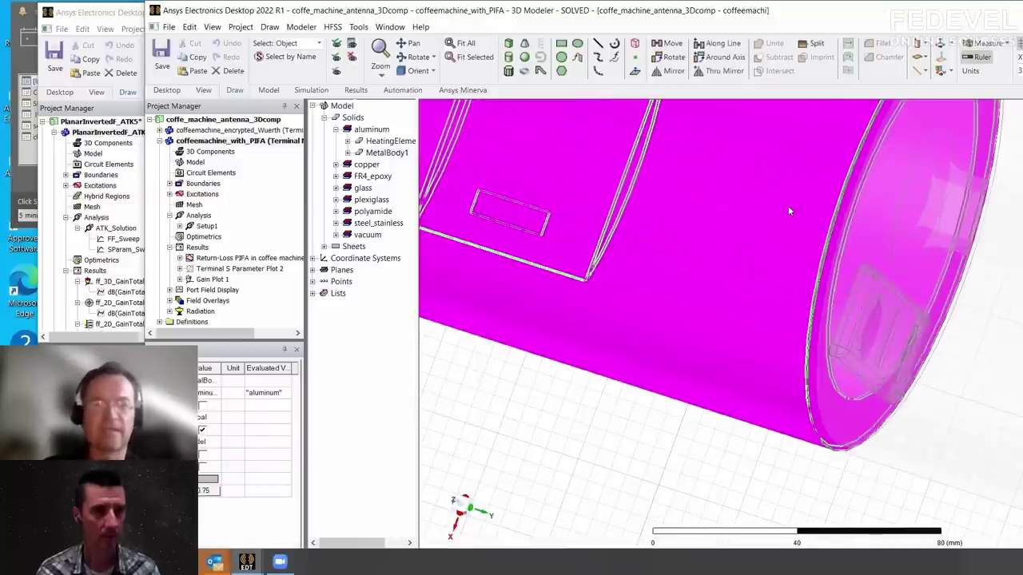
{"action": "left_click", "coordinate": [785, 207]}
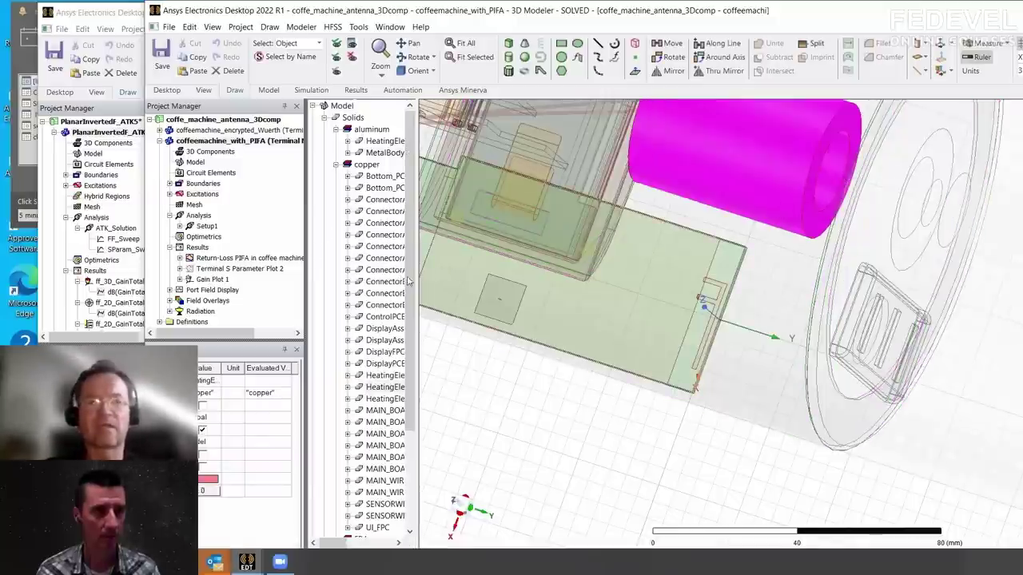
{"action": "left_click", "coordinate": [617, 386]}
{"action": "scroll", "coordinate": [676, 400], "scroll_direction": "down", "scroll_amount": 1}
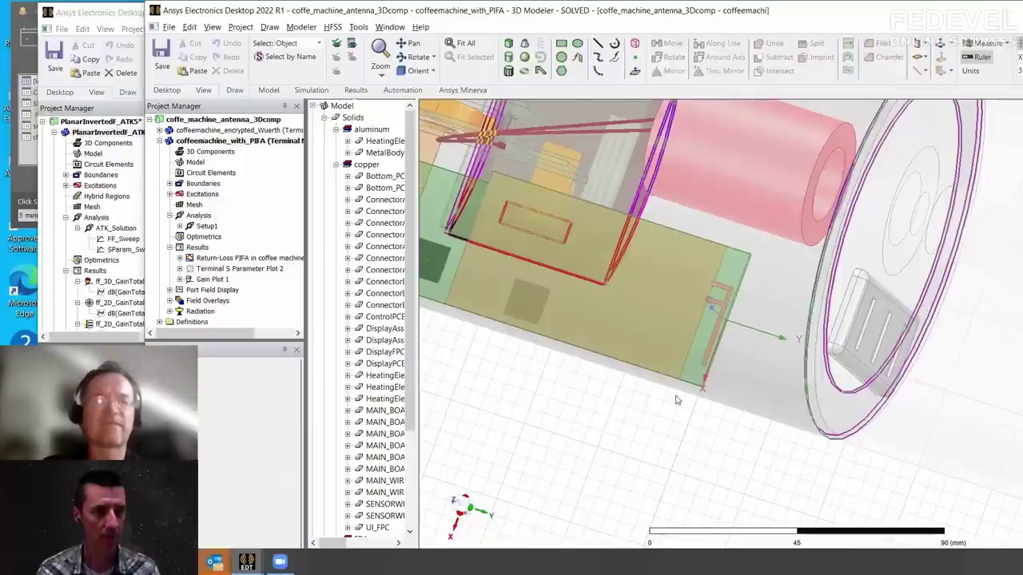
{"action": "scroll", "coordinate": [676, 399], "scroll_direction": "down", "scroll_amount": 2}
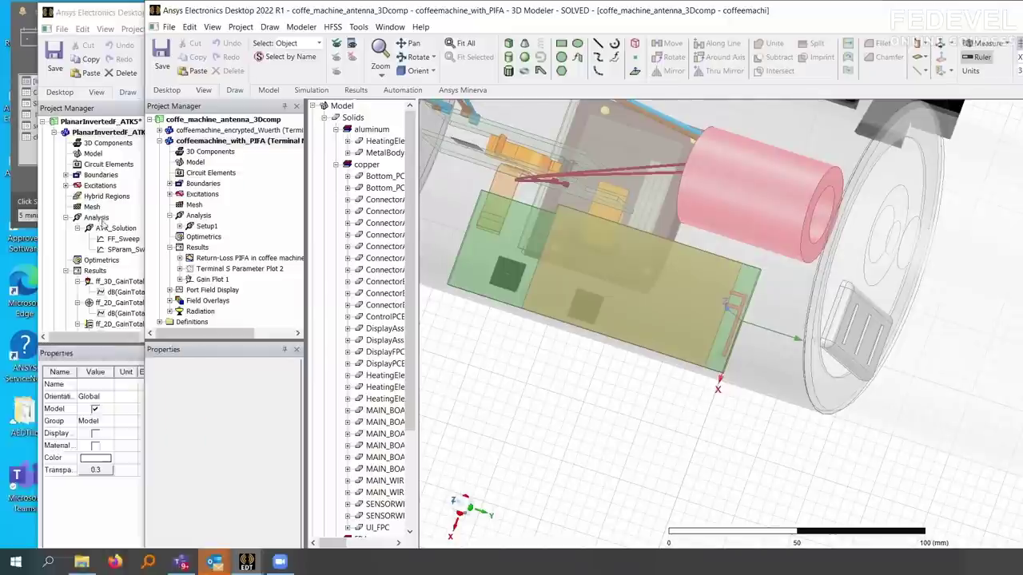
Show the design variables of coffeemachine_with_PIFA and enlarge the properties list so full names and values are readable
{"action": "left_click", "coordinate": [188, 142]}
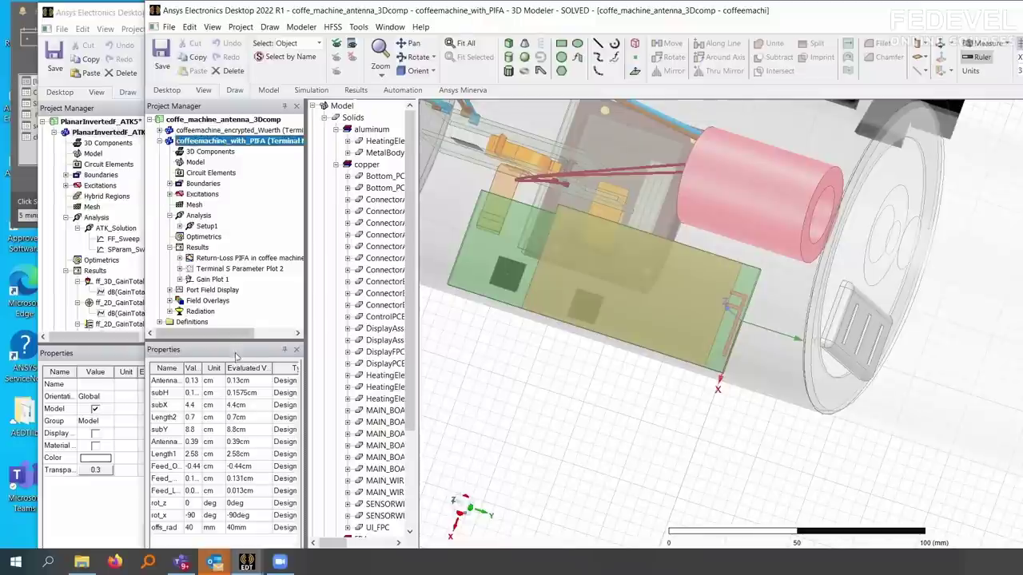
{"action": "left_click_drag", "start_coordinate": [233, 339], "coordinate": [230, 286]}
{"action": "left_click_drag", "start_coordinate": [182, 310], "coordinate": [229, 313]}
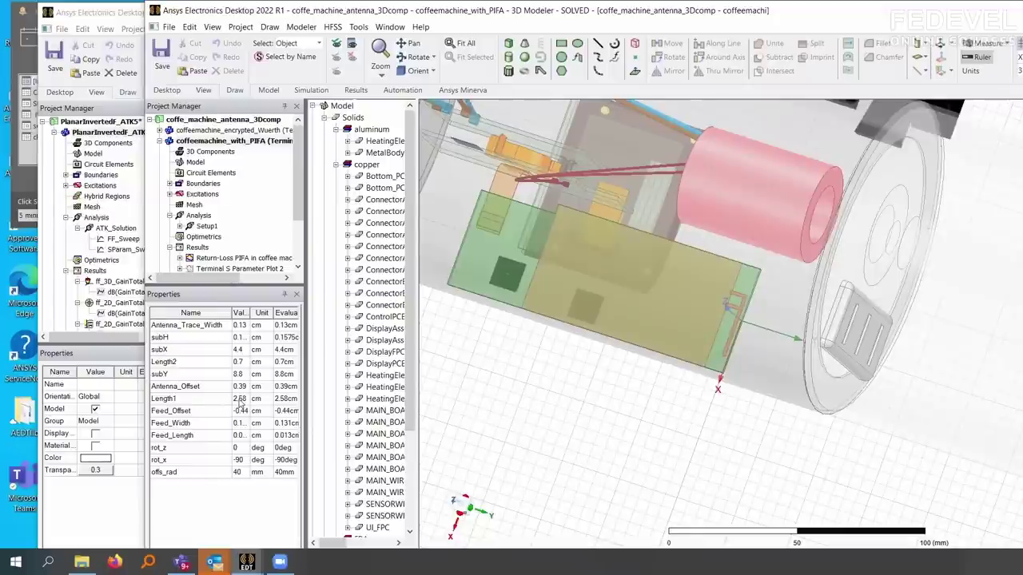
{"action": "left_click_drag", "start_coordinate": [252, 313], "coordinate": [269, 314]}
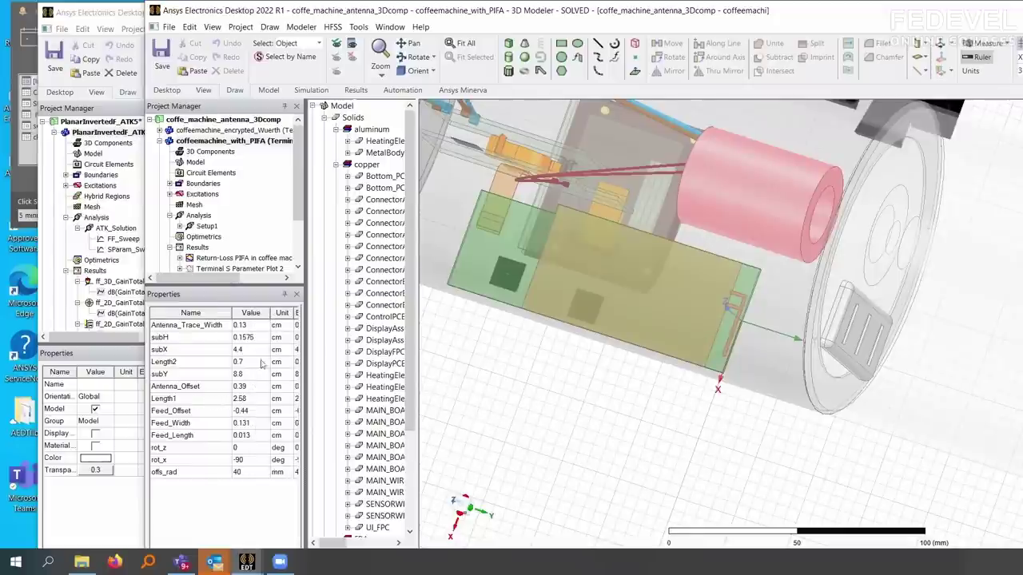
Try an antenna Length1 of 3.58 cm and undo the change
{"action": "left_click", "coordinate": [247, 402]}
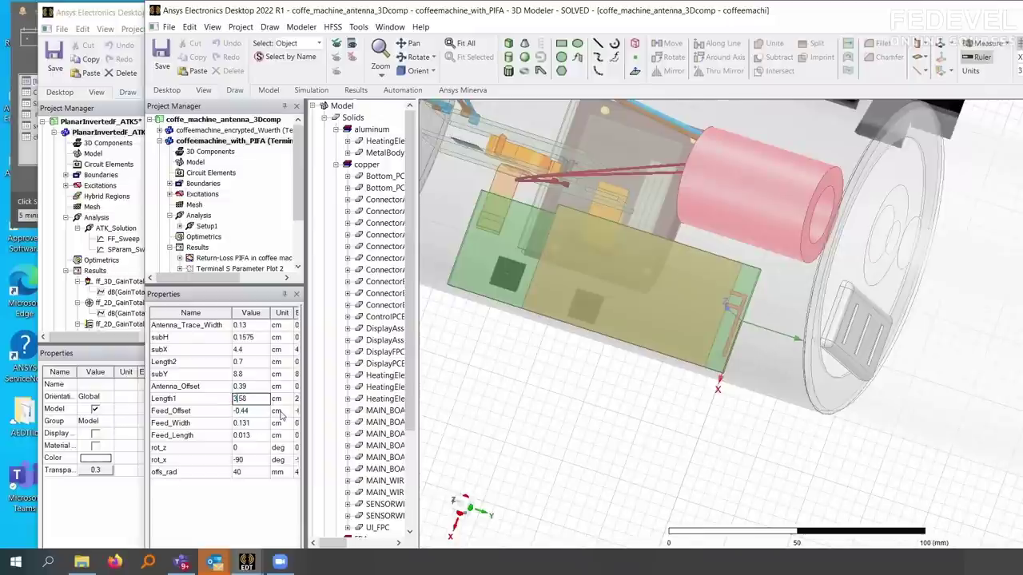
{"action": "key", "text": "Tab"}
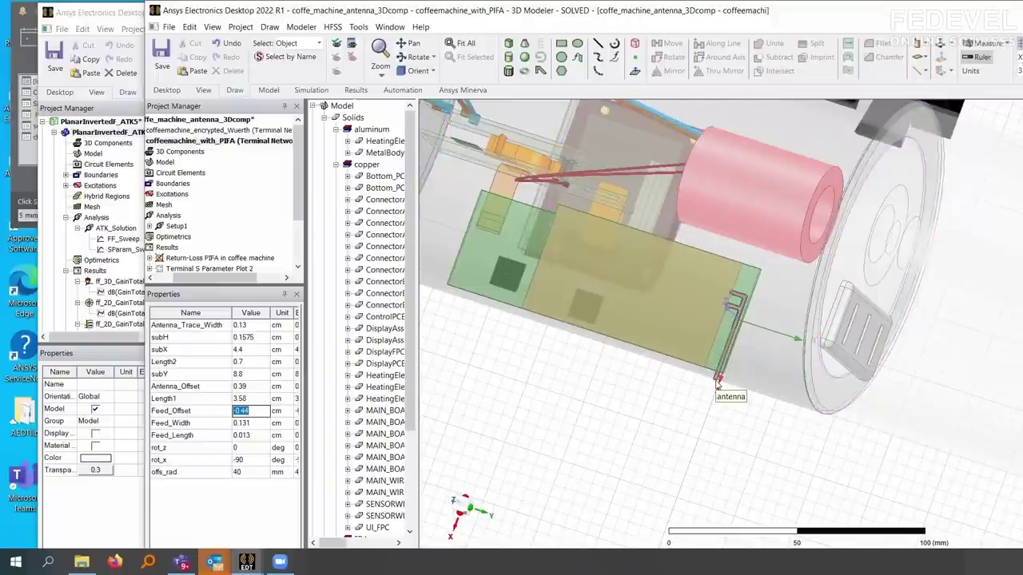
{"action": "left_click", "coordinate": [226, 47]}
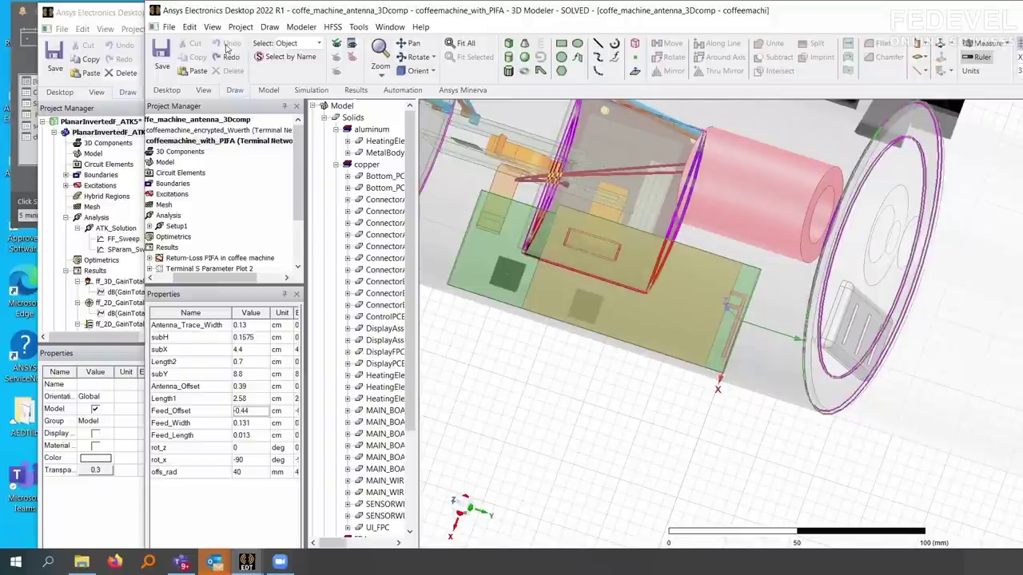
Look over the analysis types that can be added under the design's Optimetrics, including Optimization
{"action": "right_click", "coordinate": [170, 238]}
{"action": "mouse_move", "coordinate": [197, 260]}
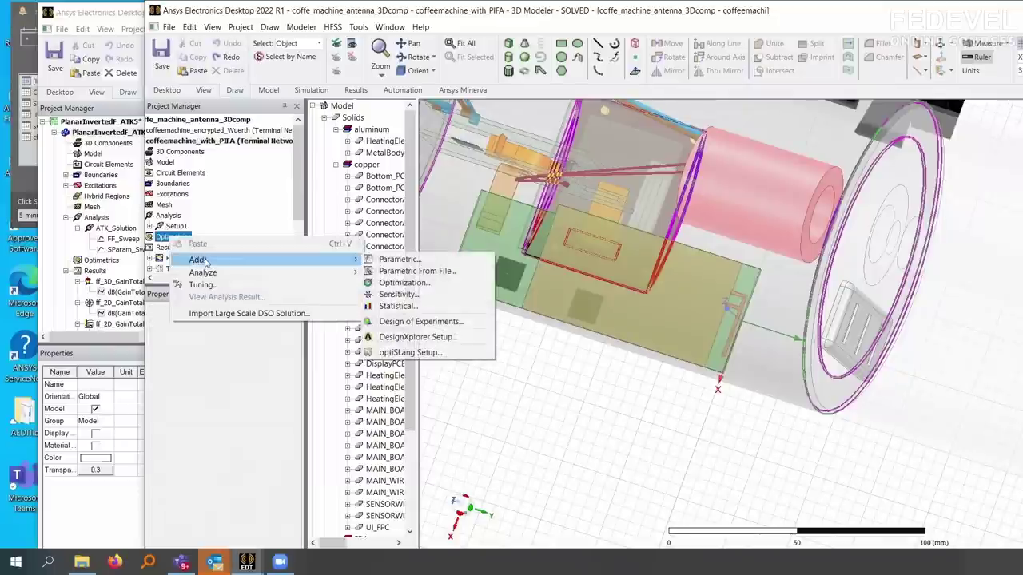
{"action": "left_click", "coordinate": [395, 283]}
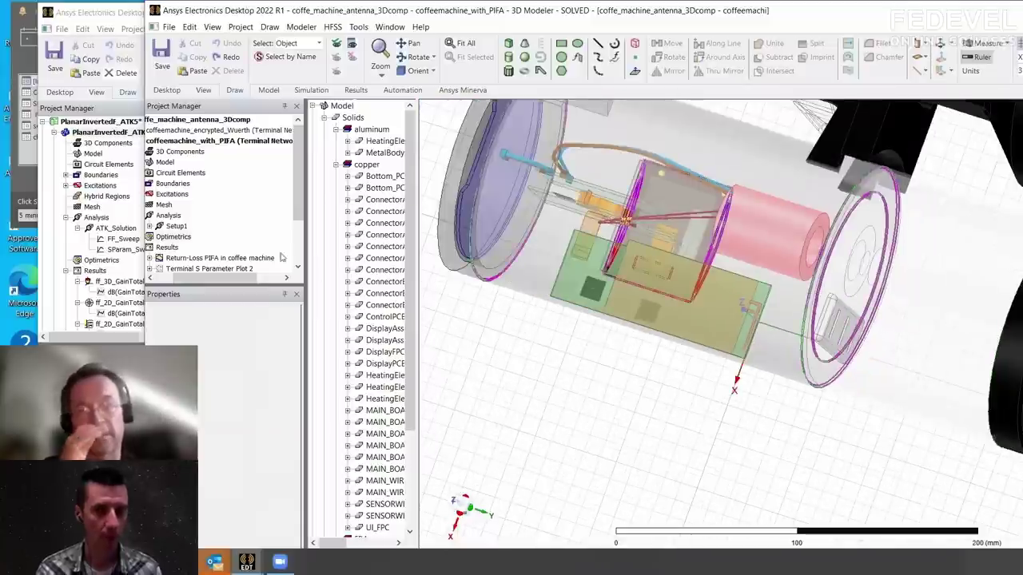
Collapse the coffeemachine_with_PIFA design and switch to the coffe_machine_antenna_PIFA project window
{"action": "left_click_drag", "start_coordinate": [219, 278], "coordinate": [199, 277]}
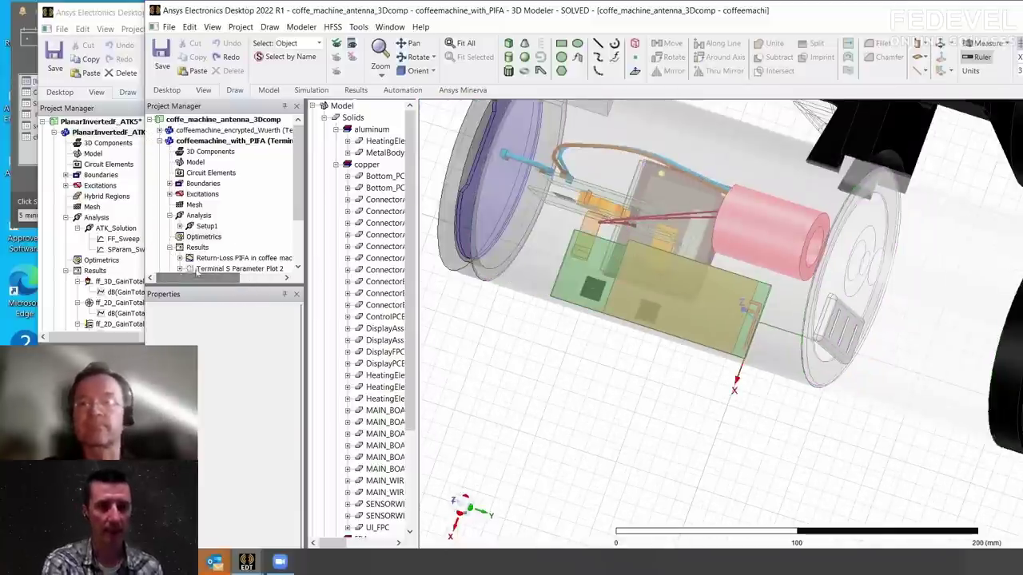
{"action": "left_click", "coordinate": [160, 140]}
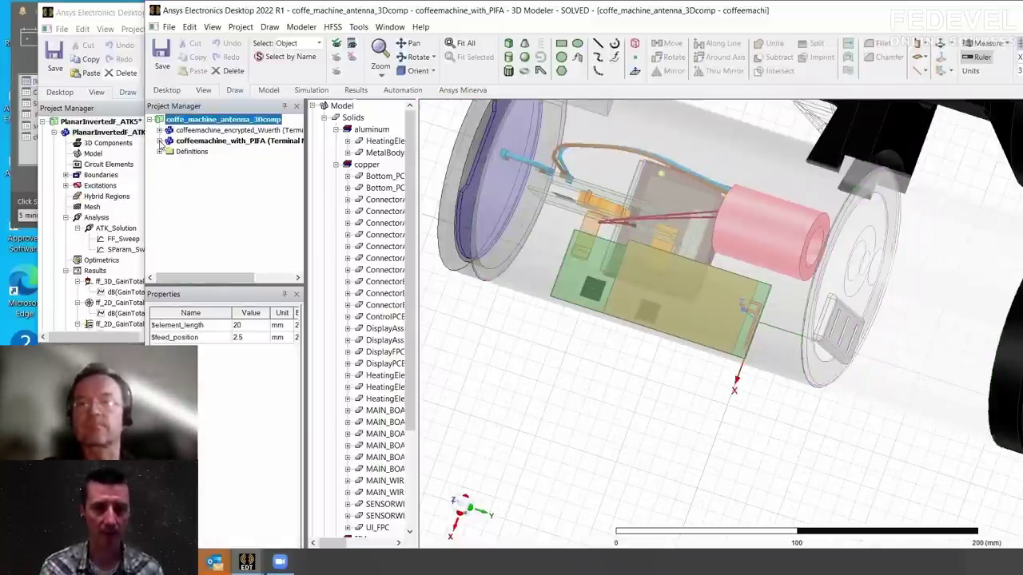
{"action": "left_click", "coordinate": [192, 142]}
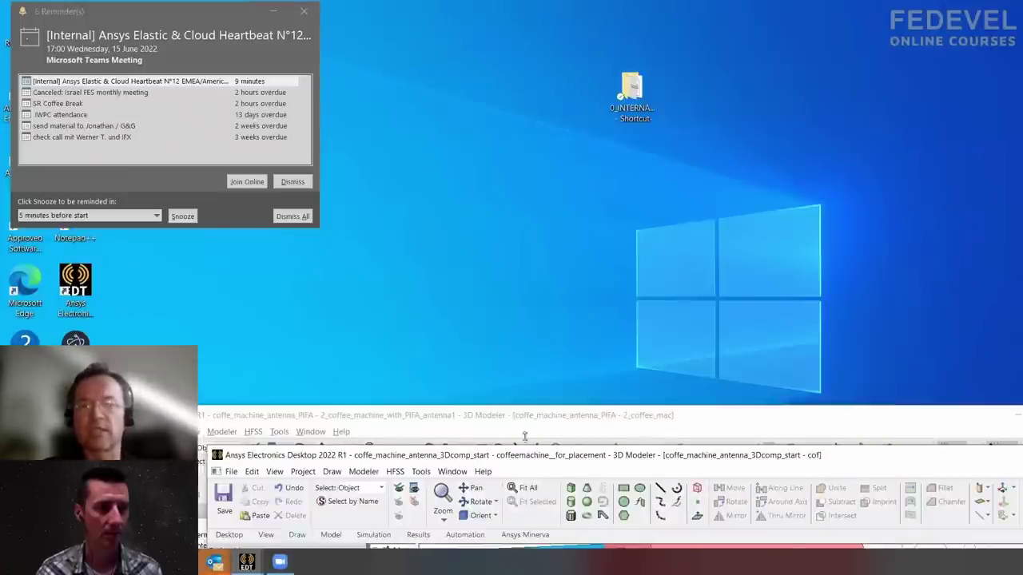
{"action": "left_click", "coordinate": [523, 423]}
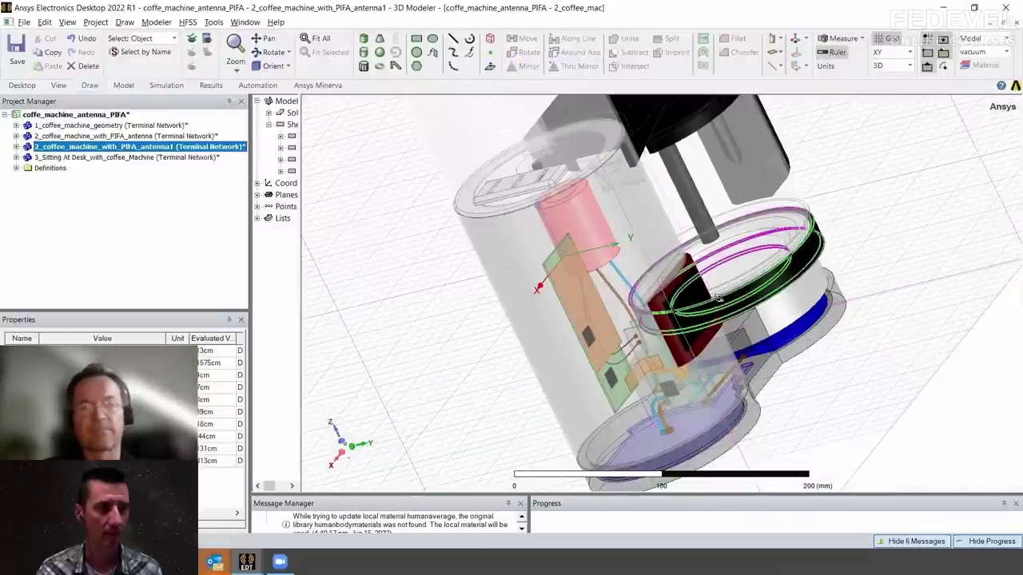
{"action": "left_click_drag", "start_coordinate": [718, 298], "coordinate": [556, 268], "text": "alt"}
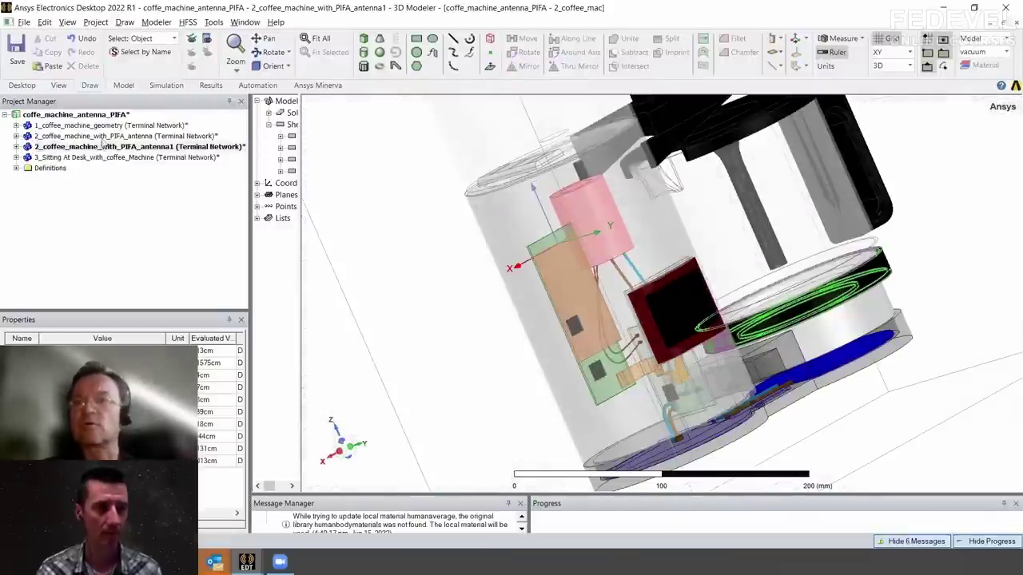
Open the model of the solved 2_coffee_machine_with_PIFA_antenna design and view the board inside the machine
{"action": "double_click", "coordinate": [104, 136]}
{"action": "left_click_drag", "start_coordinate": [589, 315], "coordinate": [628, 176], "text": "alt"}
{"action": "scroll", "coordinate": [628, 176], "scroll_direction": "up", "scroll_amount": 5}
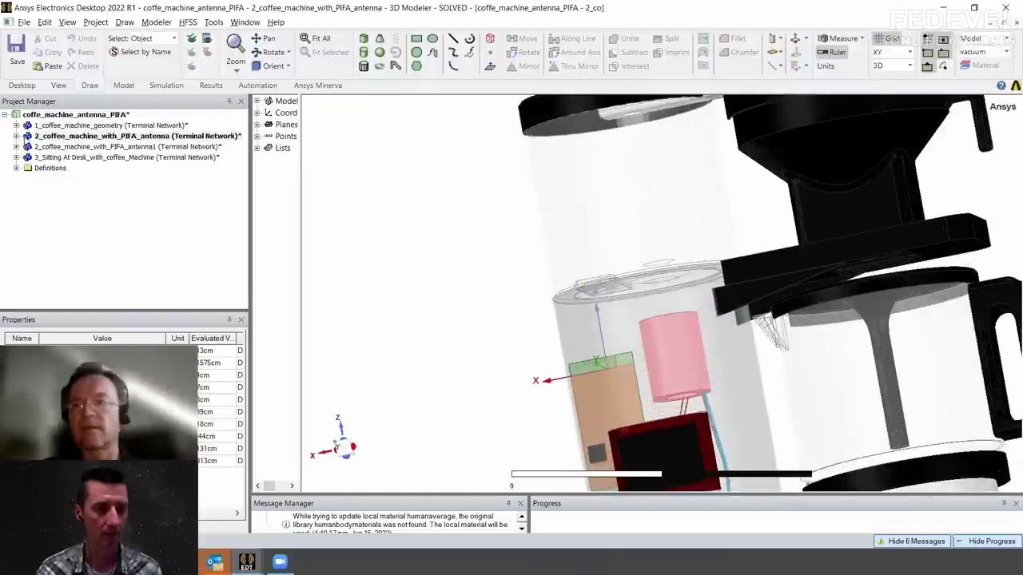
Display the Mag_E1 E-field overlay of 2_coffee_machine_with_PIFA_antenna across the coffee machine
{"action": "left_click", "coordinate": [16, 136]}
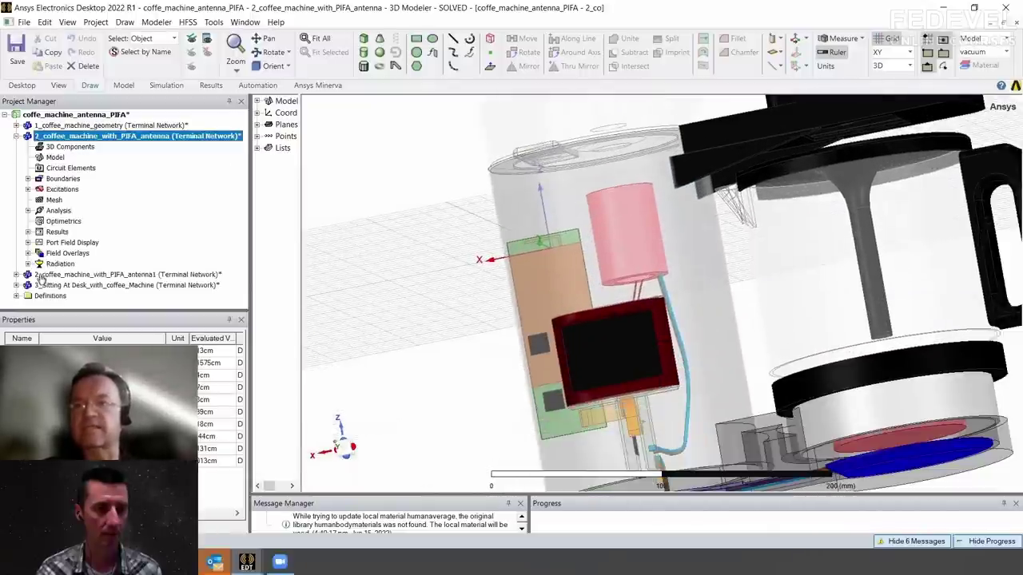
{"action": "left_click", "coordinate": [28, 253]}
{"action": "left_click", "coordinate": [65, 264]}
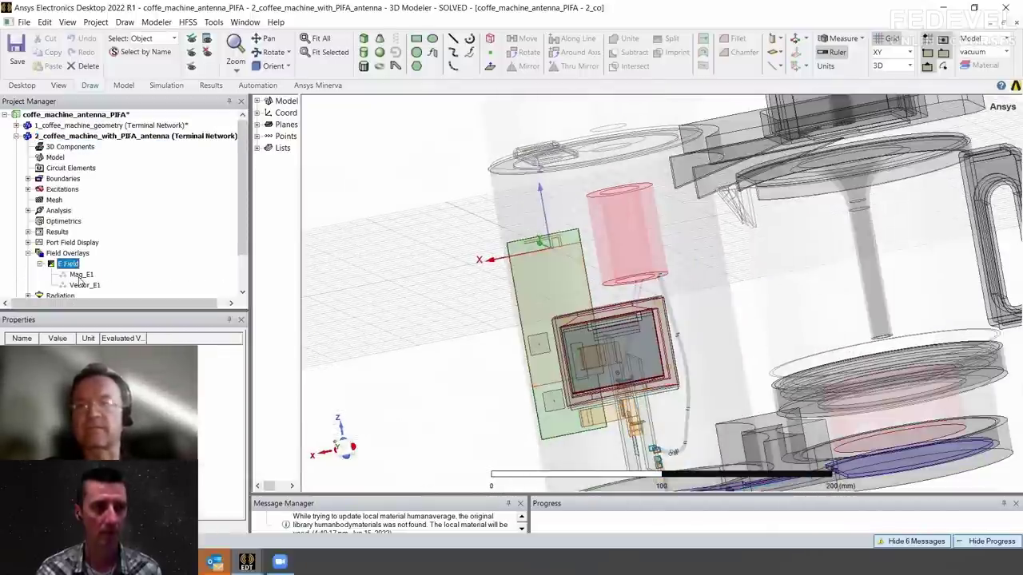
{"action": "left_click", "coordinate": [80, 275]}
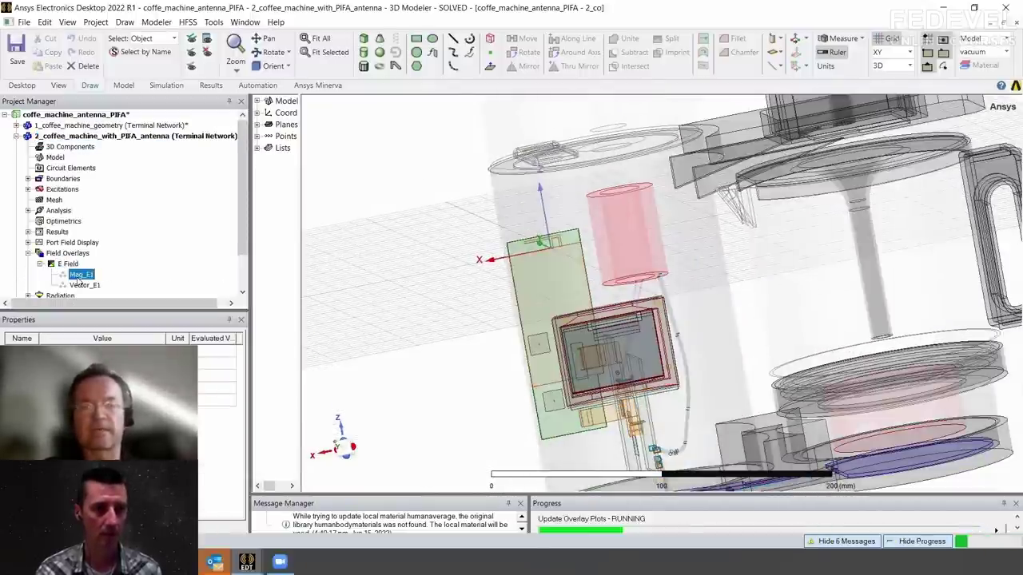
{"action": "scroll", "coordinate": [648, 340], "scroll_direction": "down", "scroll_amount": 4}
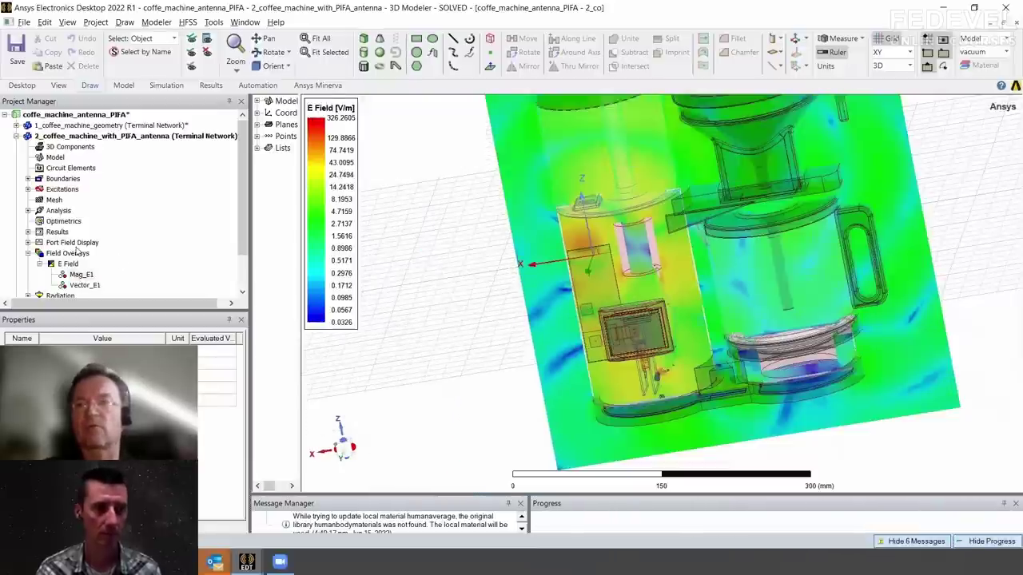
Open Gain Plot 1 from the design's results, close its window, and view the gain pattern over the coffee machine
{"action": "left_click", "coordinate": [28, 232]}
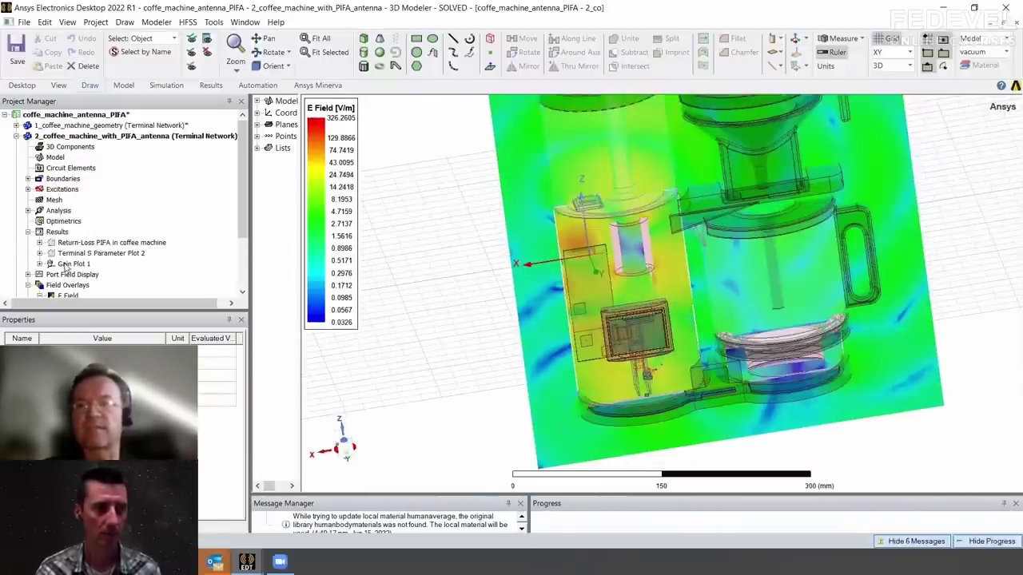
{"action": "double_click", "coordinate": [76, 264]}
{"action": "left_click_drag", "start_coordinate": [625, 316], "coordinate": [671, 302]}
{"action": "left_click", "coordinate": [1016, 22]}
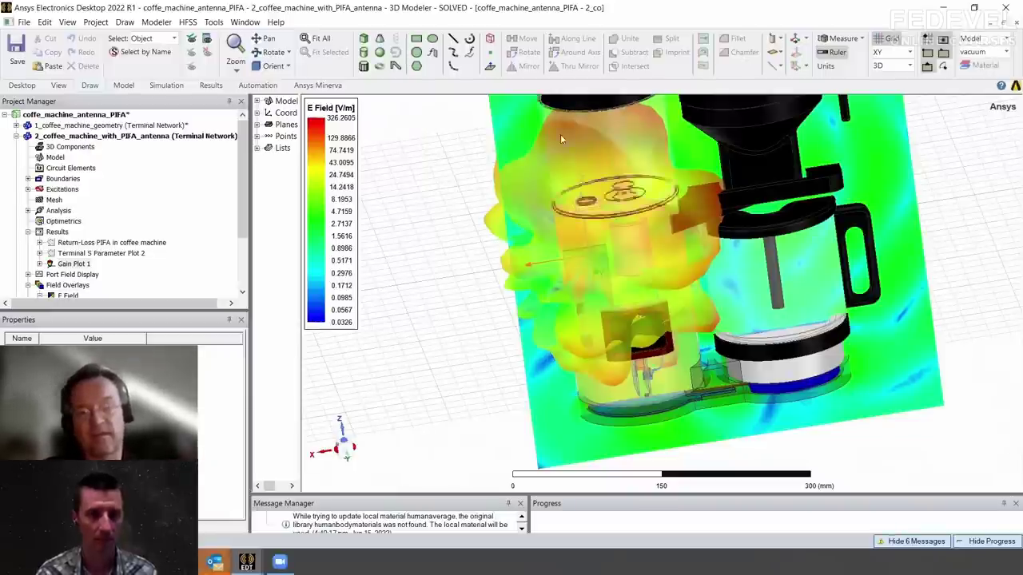
Collapse the 2_coffee_machine_with_PIFA_antenna design and slightly widen the model tree
{"action": "left_click_drag", "start_coordinate": [423, 222], "coordinate": [535, 337], "text": "alt"}
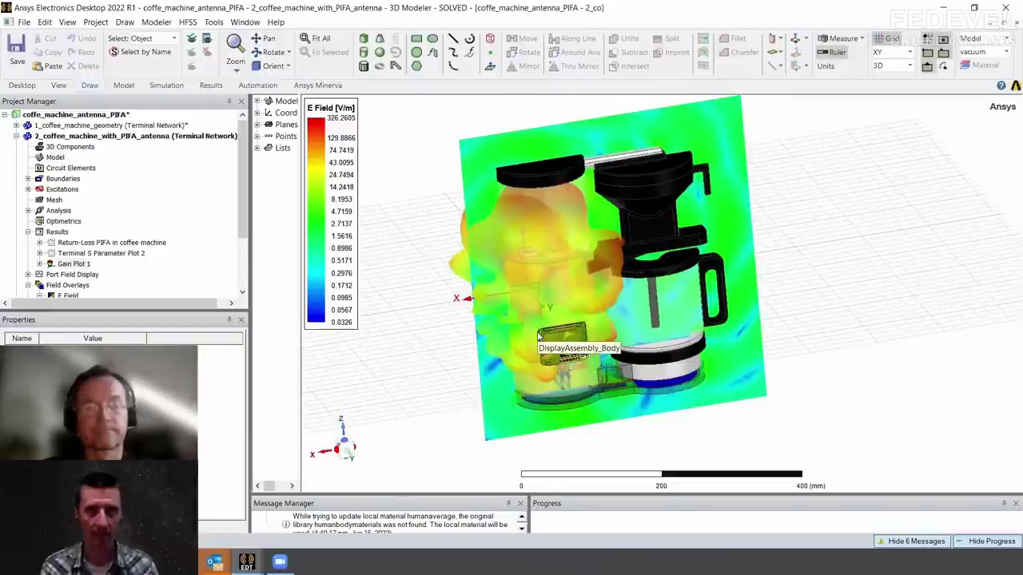
{"action": "left_click", "coordinate": [16, 136]}
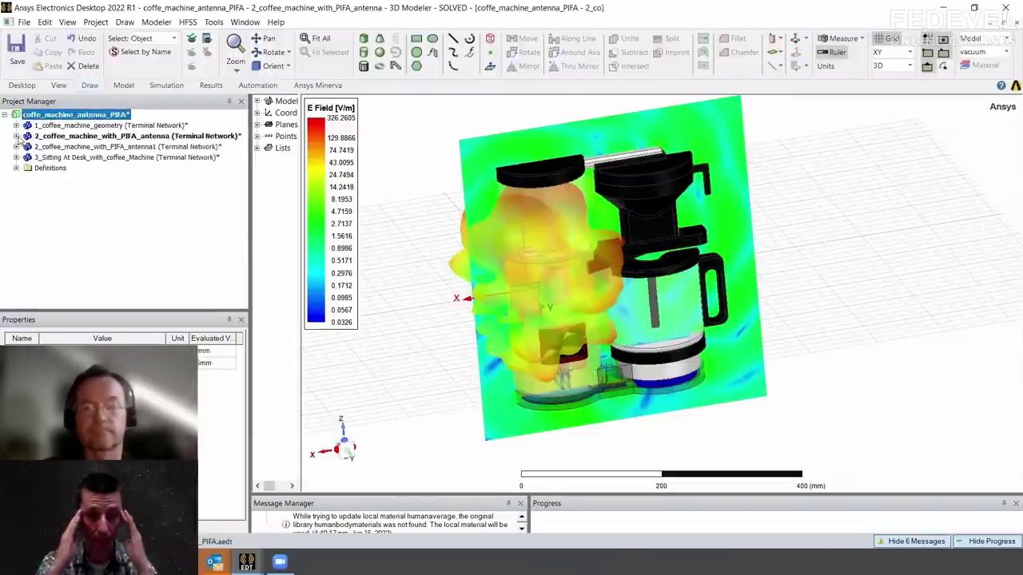
{"action": "left_click_drag", "start_coordinate": [301, 243], "coordinate": [318, 243]}
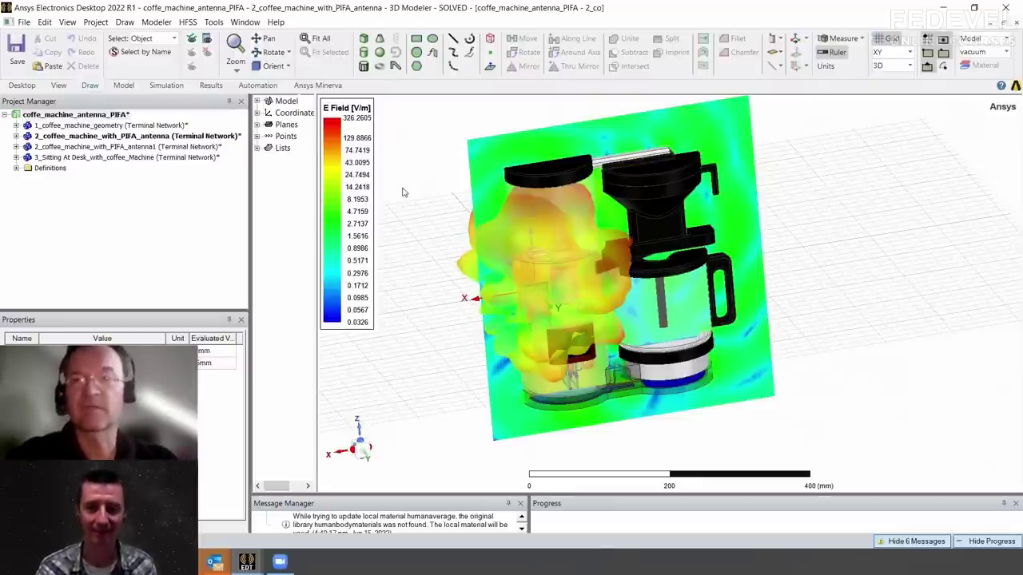
Open the 3_Sitting At Desk_with_coffee_Machine design and view the seated person, desk and coffee machine
{"action": "left_click", "coordinate": [146, 158]}
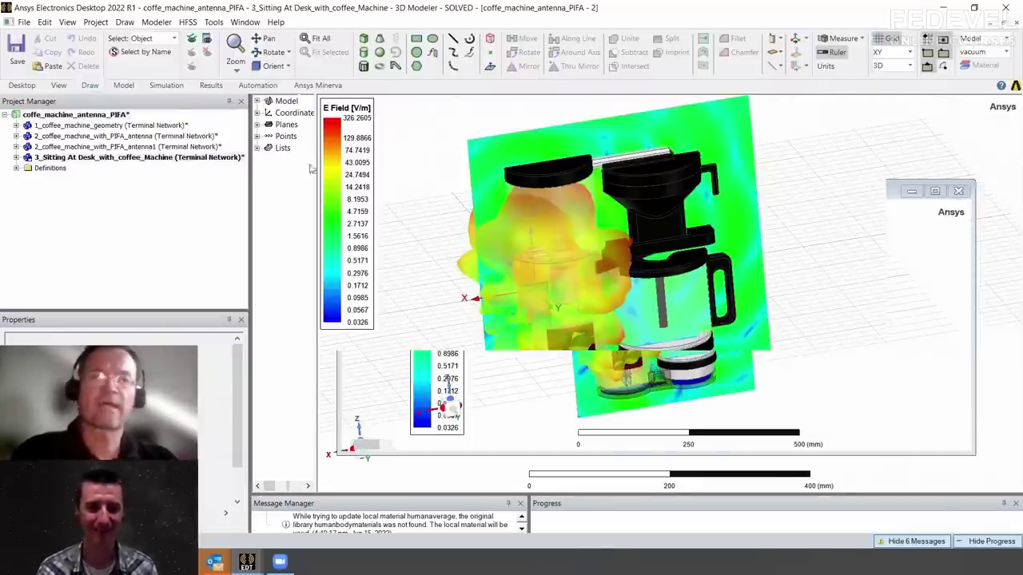
{"action": "middle_click_drag", "start_coordinate": [505, 261], "coordinate": [621, 311]}
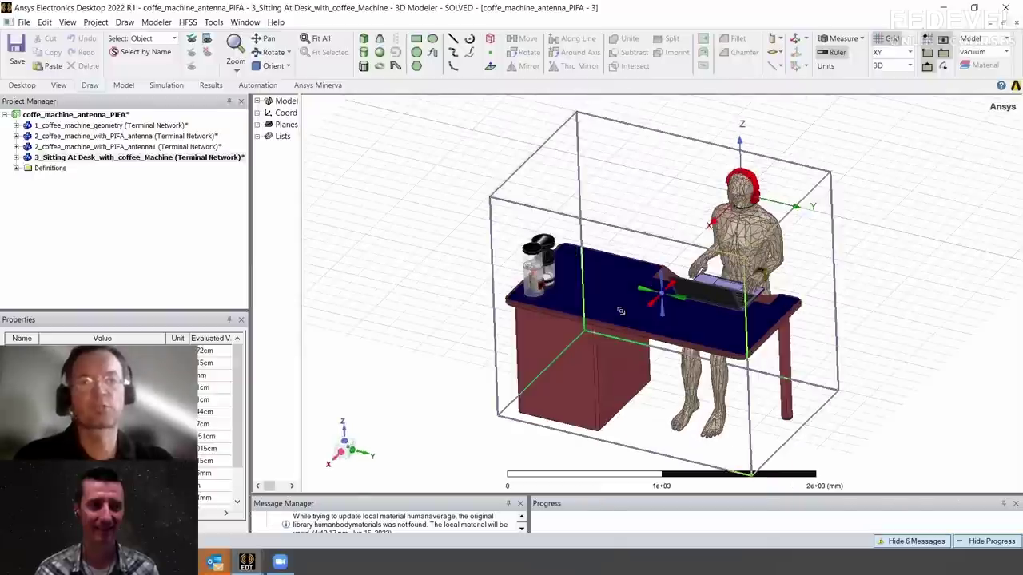
{"action": "left_click_drag", "start_coordinate": [566, 269], "coordinate": [688, 331], "text": "alt"}
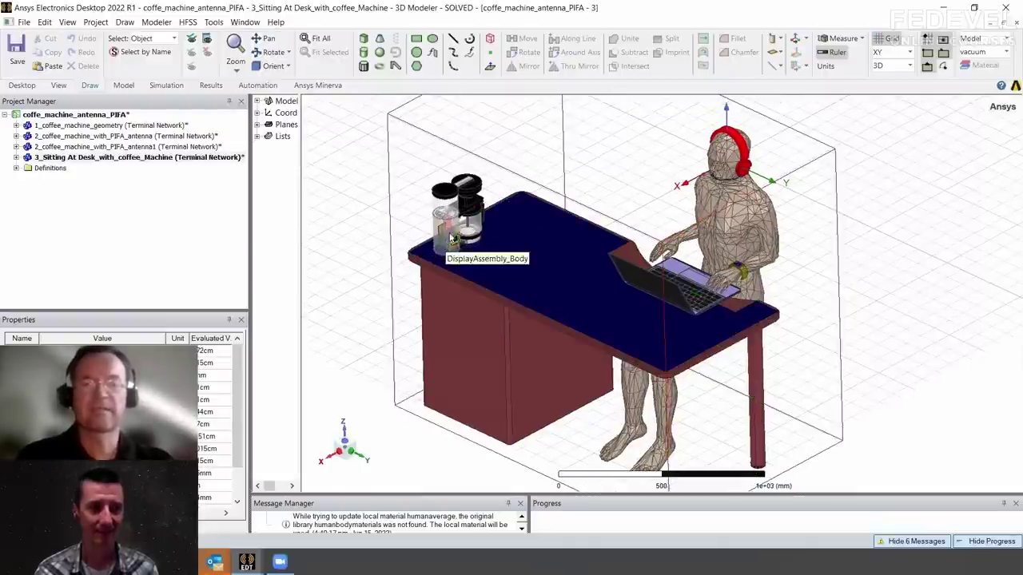
{"action": "left_click", "coordinate": [479, 256]}
Display the Mag_E1 and Mag_E3 E-field overlays of 3_Sitting At Desk_with_coffee_Machine
{"action": "left_click", "coordinate": [16, 158]}
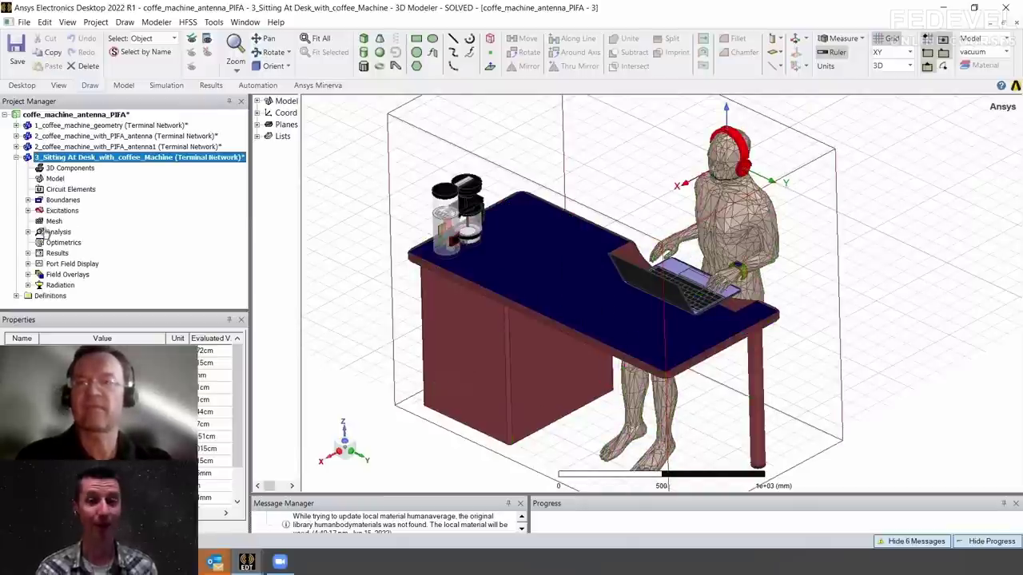
{"action": "left_click", "coordinate": [28, 274]}
{"action": "left_click", "coordinate": [68, 286]}
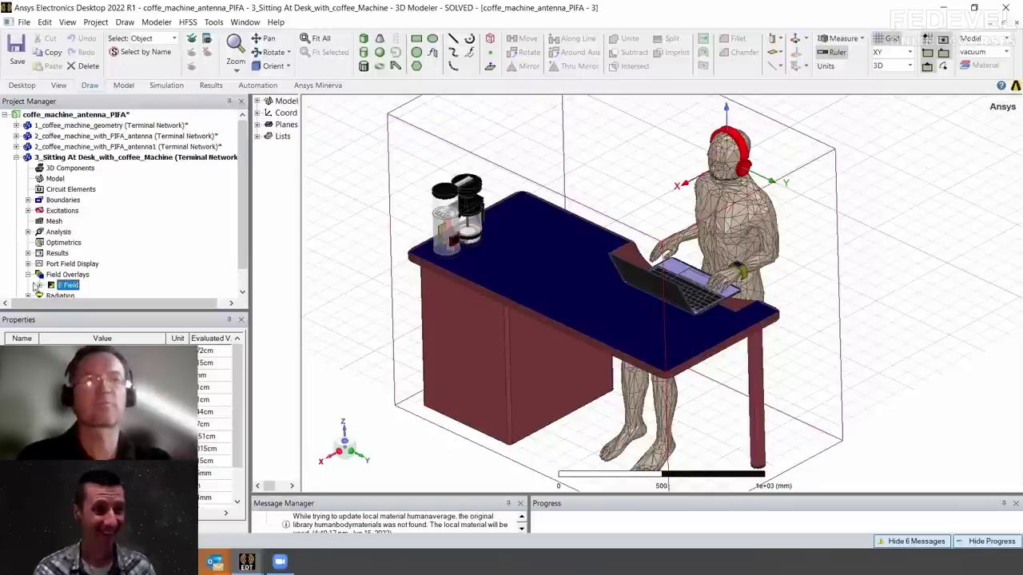
{"action": "left_click", "coordinate": [40, 285]}
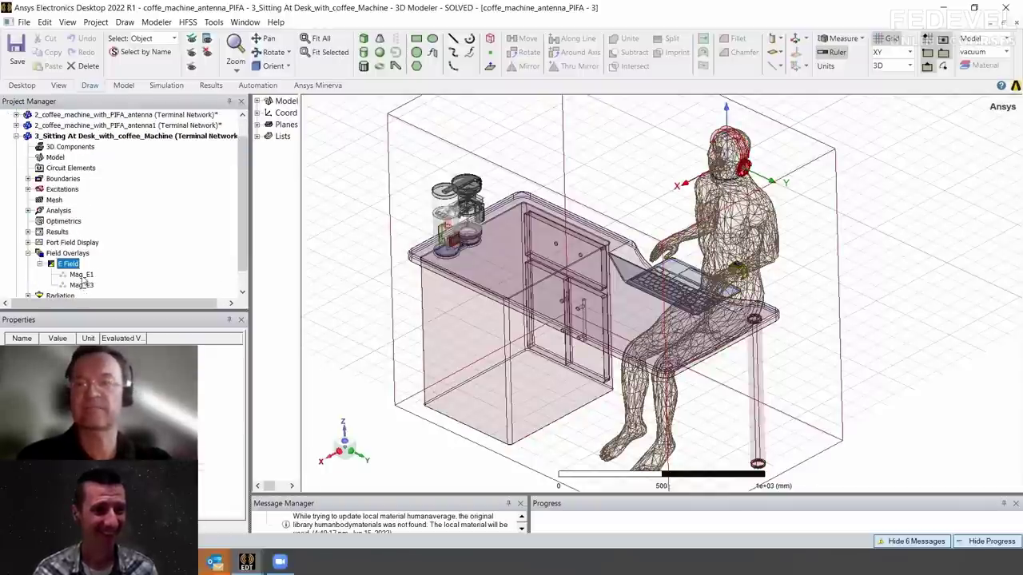
{"action": "left_click", "coordinate": [82, 275]}
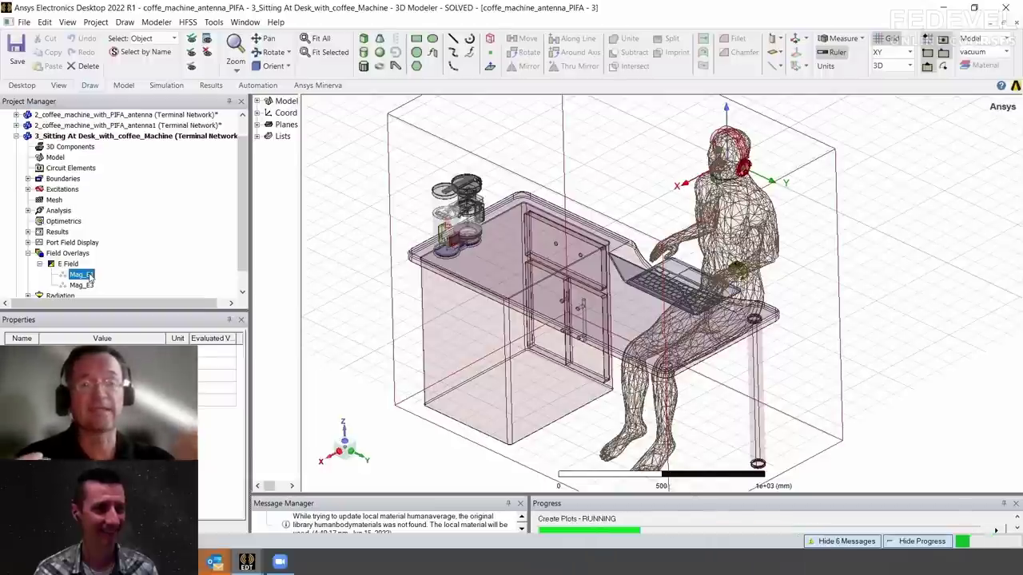
{"action": "left_click", "coordinate": [90, 274]}
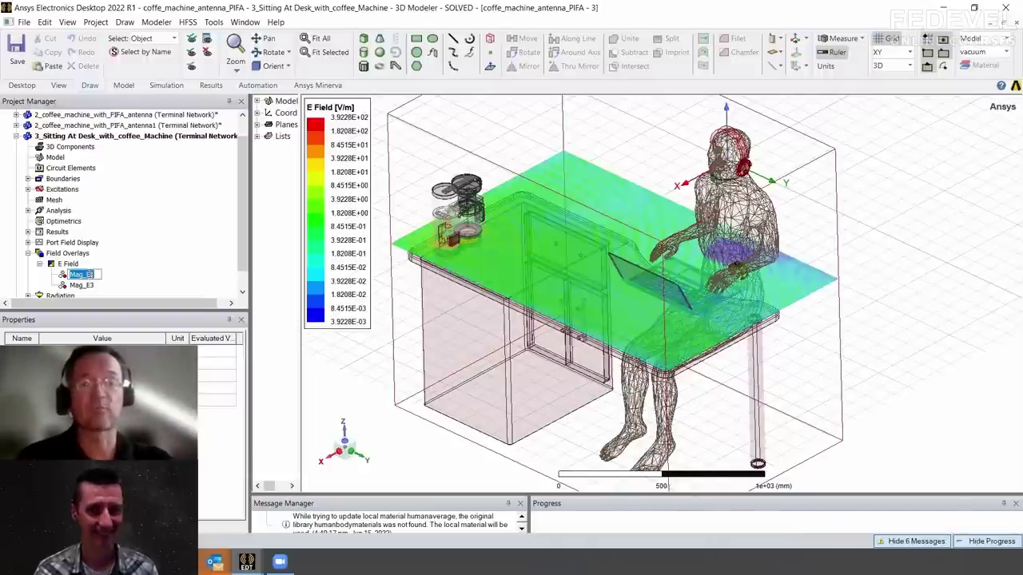
{"action": "left_click", "coordinate": [85, 286]}
{"action": "left_click", "coordinate": [83, 275]}
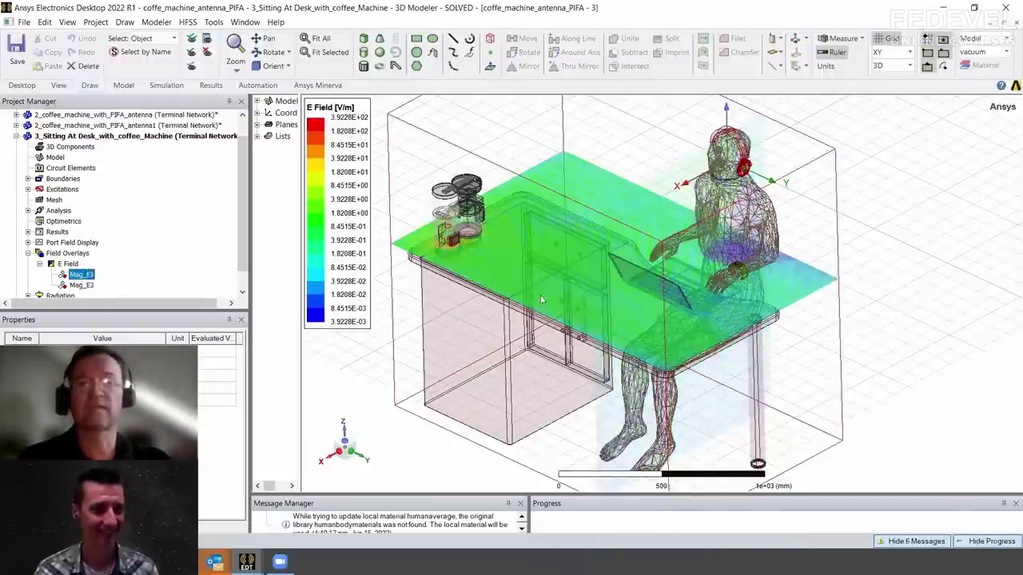
Examine the E-field distribution across the desk from the coffee machine to the seated person
{"action": "left_click_drag", "start_coordinate": [676, 359], "coordinate": [496, 280], "text": "alt"}
{"action": "scroll", "coordinate": [496, 279], "scroll_direction": "up", "scroll_amount": 2}
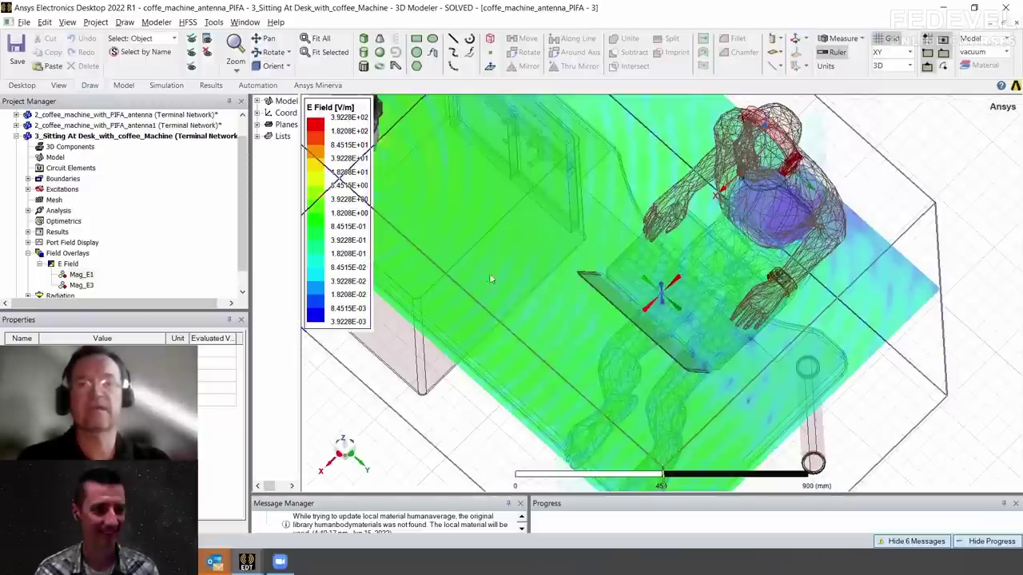
{"action": "left_click_drag", "start_coordinate": [375, 193], "coordinate": [508, 274], "text": "shift"}
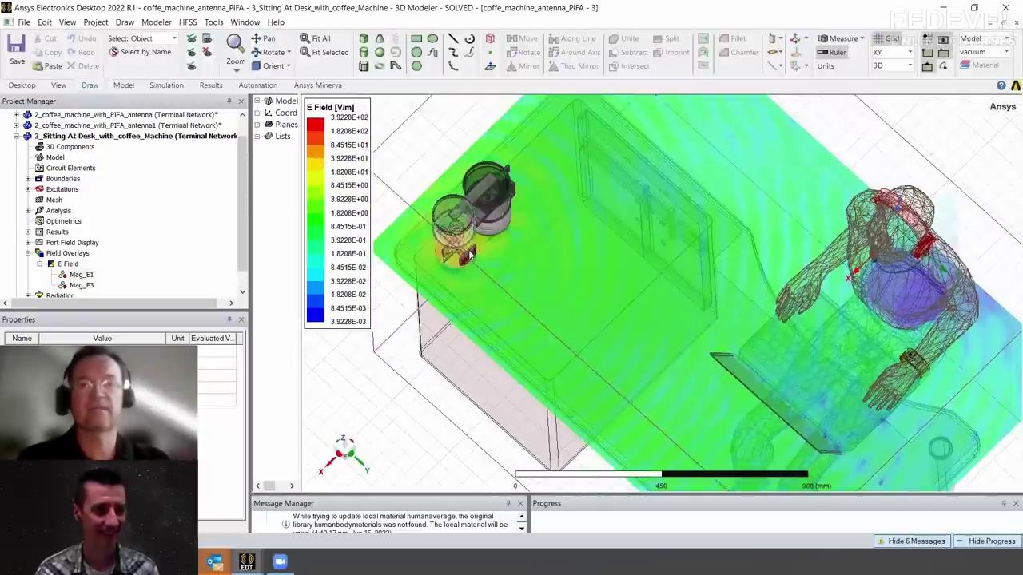
{"action": "left_click_drag", "start_coordinate": [471, 274], "coordinate": [783, 376], "text": "alt"}
{"action": "scroll", "coordinate": [934, 432], "scroll_direction": "down", "scroll_amount": 3}
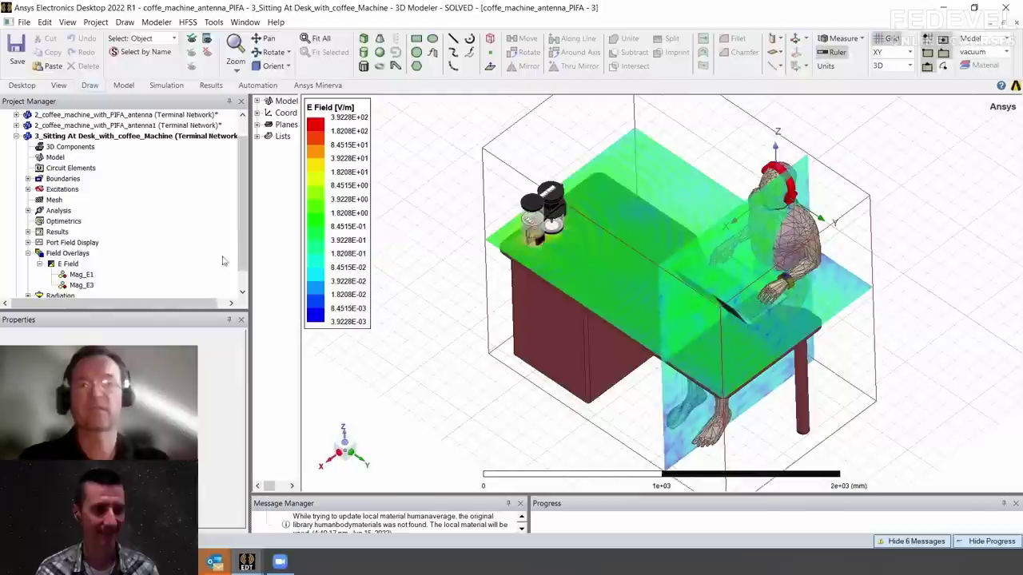
Animate the Mag_E1 E-field overlay across the desk
{"action": "left_click", "coordinate": [81, 274]}
{"action": "right_click", "coordinate": [81, 275]}
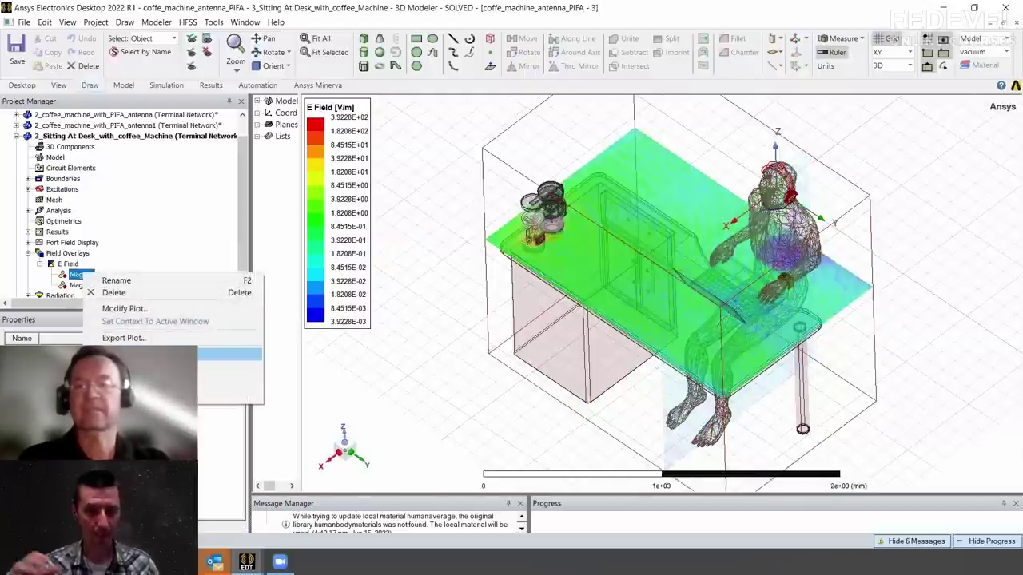
{"action": "left_click", "coordinate": [120, 354]}
{"action": "left_click", "coordinate": [466, 435]}
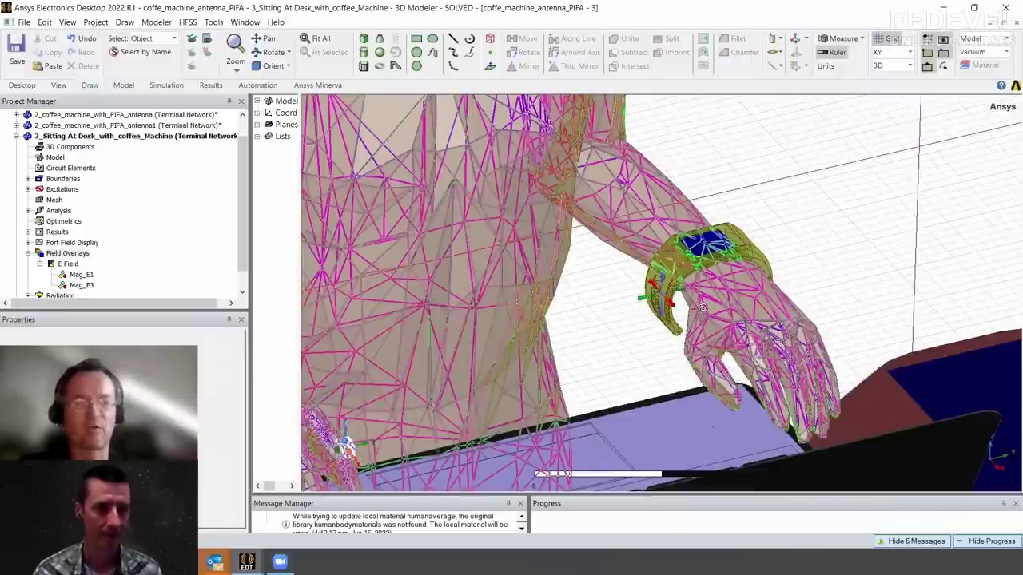
Inspect the smartwatch on the person's wrist and the headset on the head
{"action": "middle_click_drag", "start_coordinate": [701, 320], "coordinate": [729, 282]}
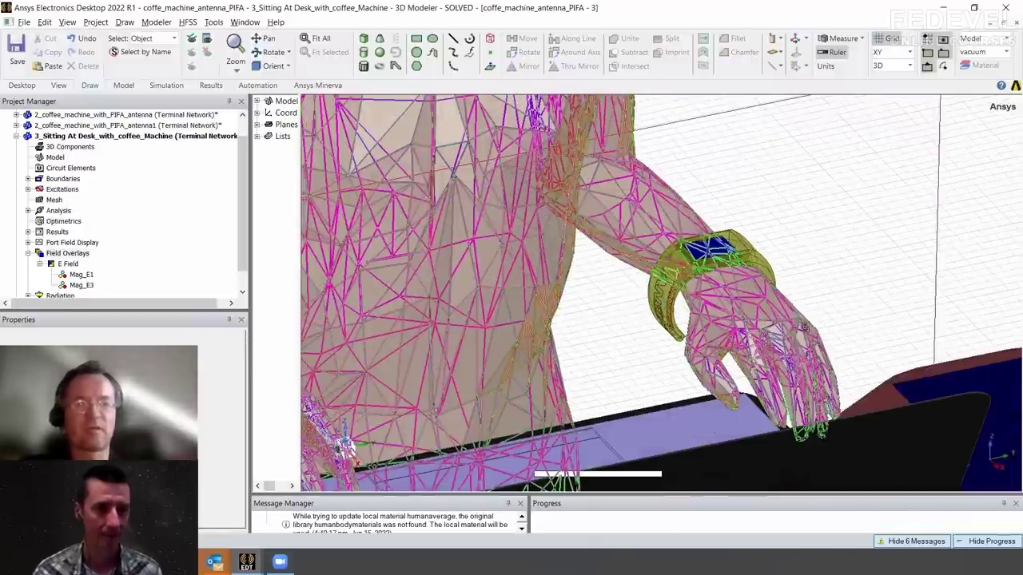
{"action": "left_click_drag", "start_coordinate": [805, 256], "coordinate": [701, 379], "text": "alt+shift"}
{"action": "scroll", "coordinate": [701, 379], "scroll_direction": "down", "scroll_amount": 2}
{"action": "left_click_drag", "start_coordinate": [593, 192], "coordinate": [641, 331], "text": "shift"}
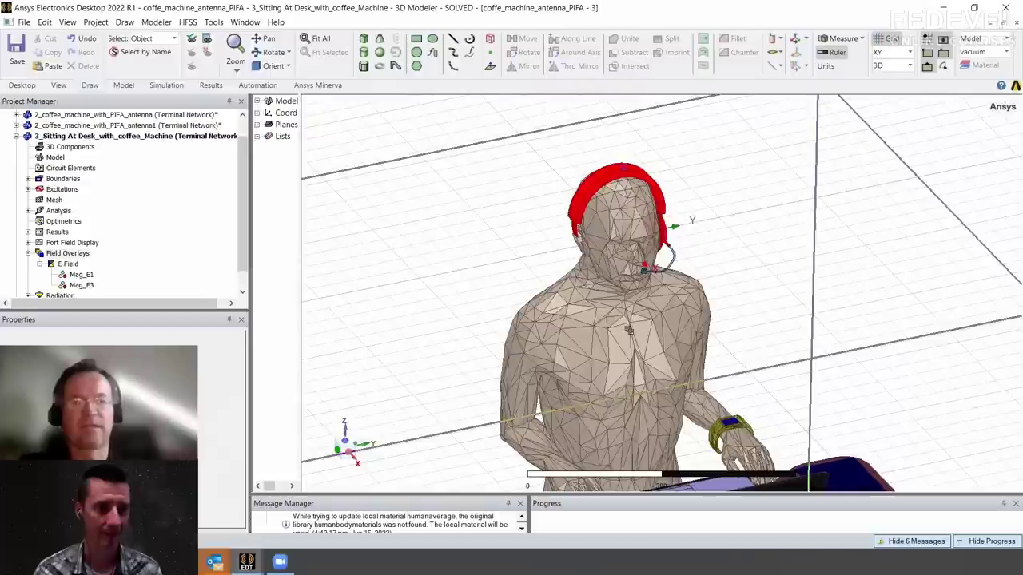
{"action": "scroll", "coordinate": [617, 337], "scroll_direction": "up", "scroll_amount": 3}
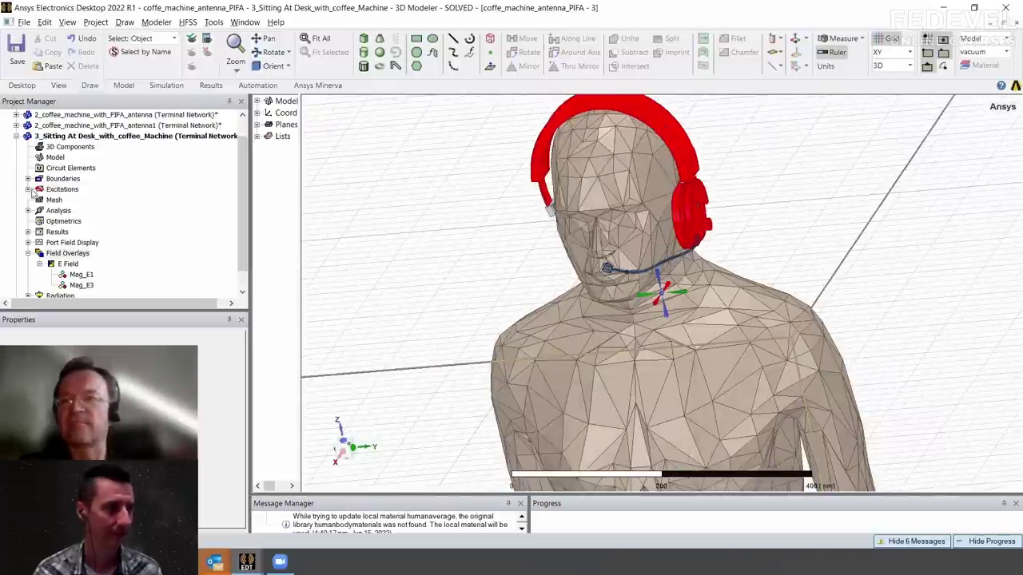
Zoom to the Beats excitation and examine the antenna inside the headset's ear cup
{"action": "left_click", "coordinate": [28, 189]}
{"action": "right_click", "coordinate": [62, 211]}
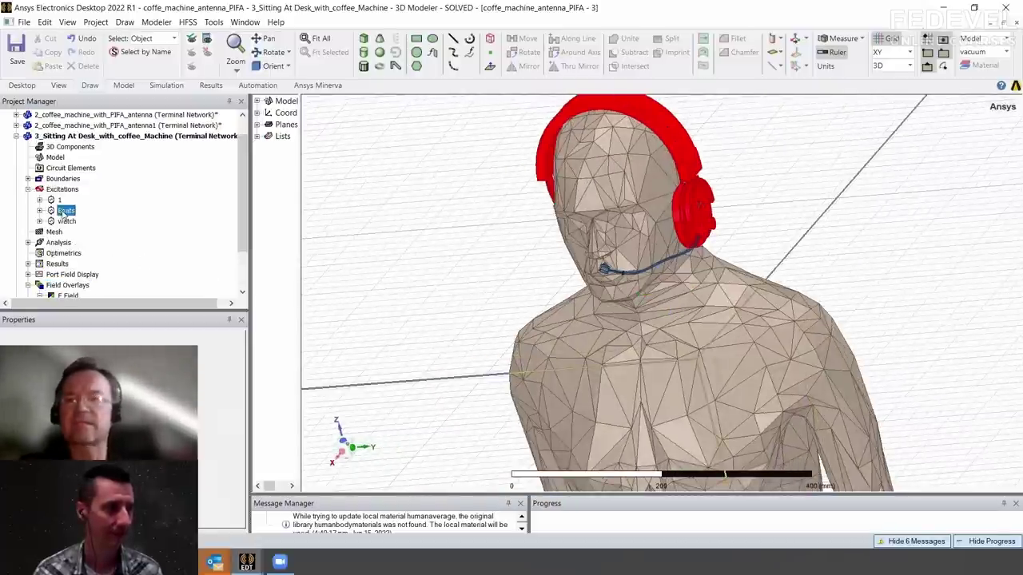
{"action": "left_click", "coordinate": [100, 247]}
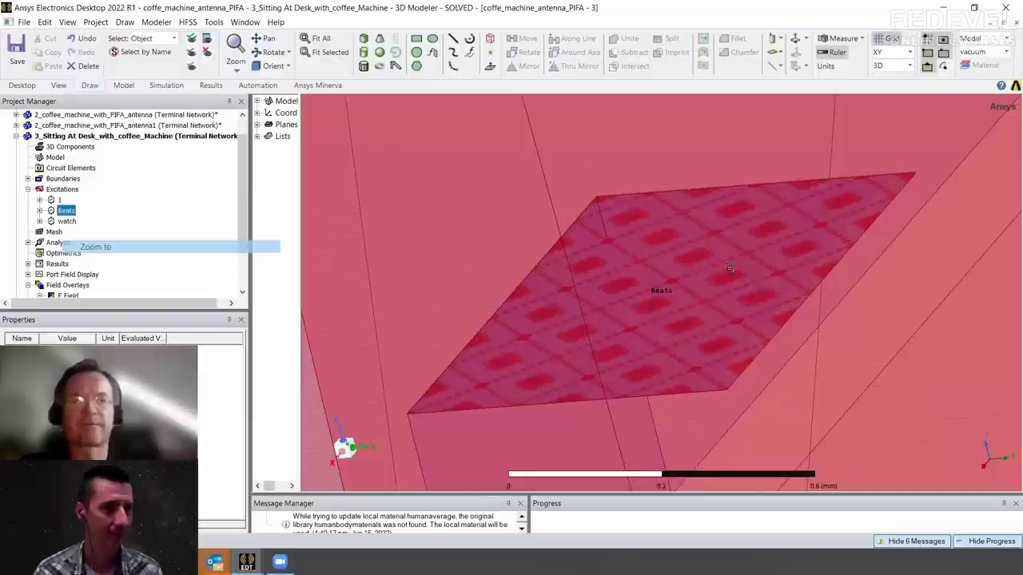
{"action": "scroll", "coordinate": [694, 332], "scroll_direction": "down", "scroll_amount": 5}
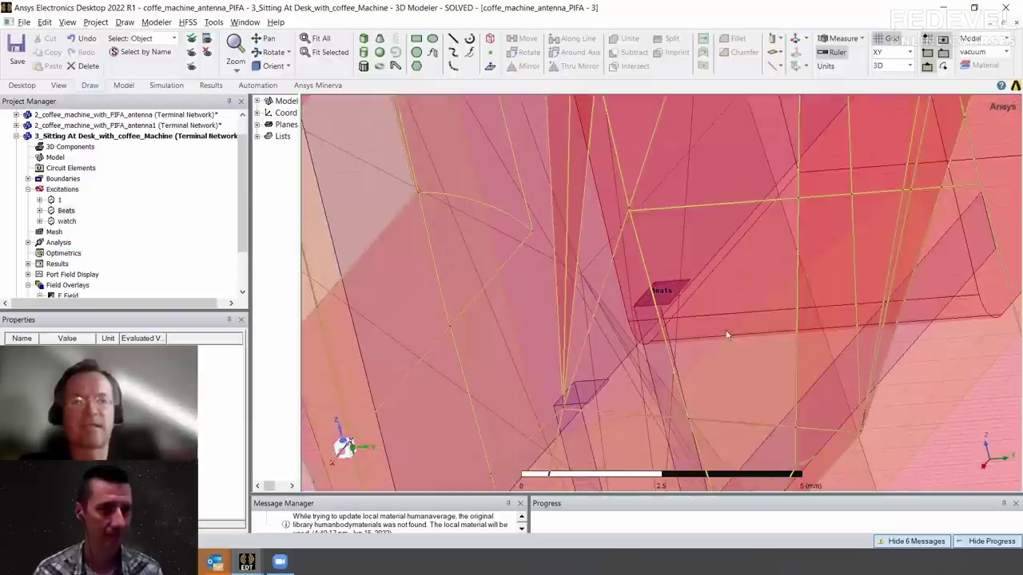
{"action": "scroll", "coordinate": [724, 327], "scroll_direction": "down", "scroll_amount": 4}
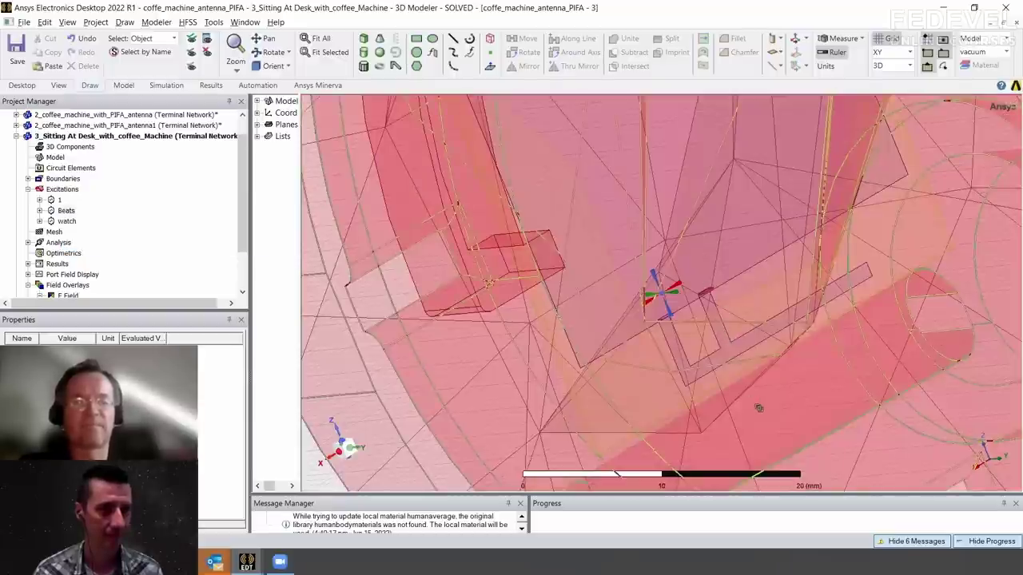
{"action": "scroll", "coordinate": [759, 406], "scroll_direction": "down", "scroll_amount": 3}
{"action": "scroll", "coordinate": [621, 220], "scroll_direction": "down", "scroll_amount": 4}
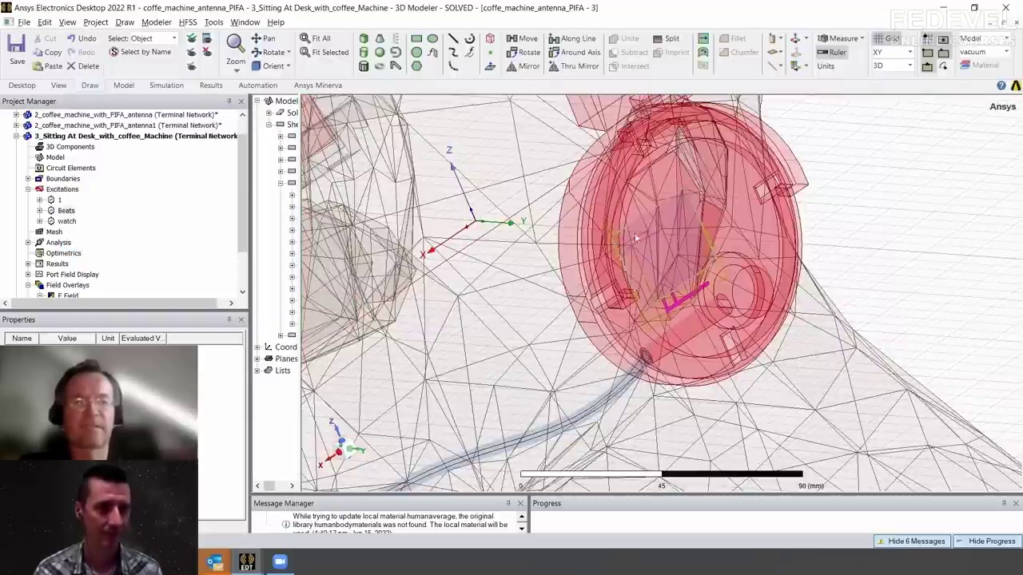
{"action": "scroll", "coordinate": [699, 377], "scroll_direction": "down", "scroll_amount": 1}
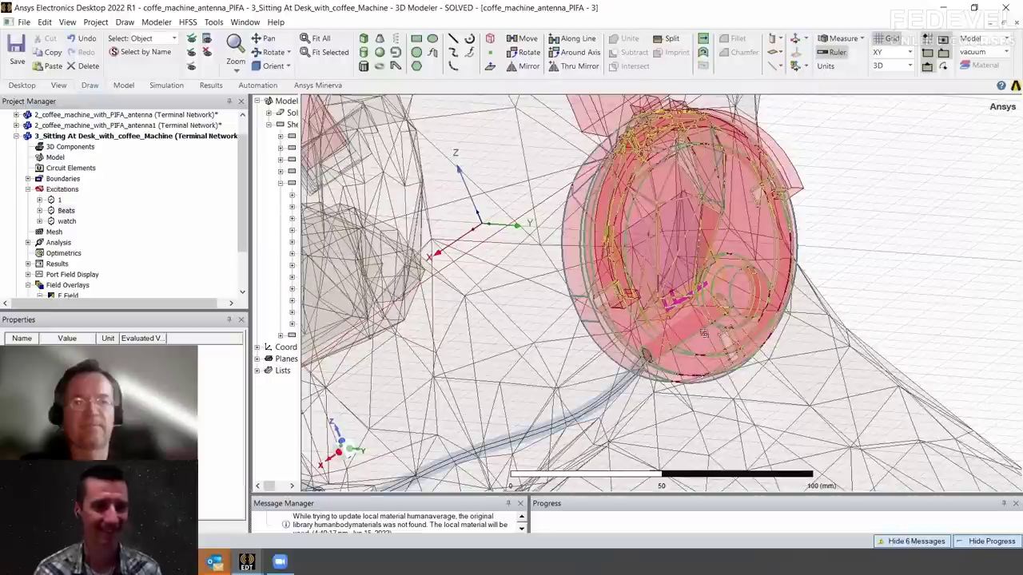
{"action": "scroll", "coordinate": [701, 344], "scroll_direction": "down", "scroll_amount": 3}
{"action": "scroll", "coordinate": [708, 365], "scroll_direction": "down", "scroll_amount": 2}
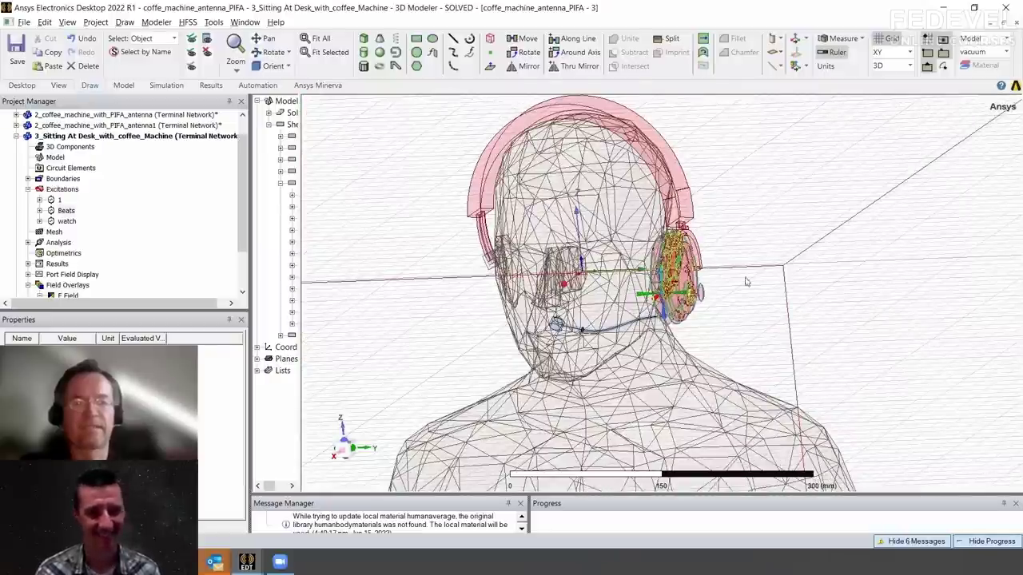
Create a relative coordinate system with its origin at a vertex on the headset's ear cup
{"action": "scroll", "coordinate": [723, 283], "scroll_direction": "up", "scroll_amount": 2}
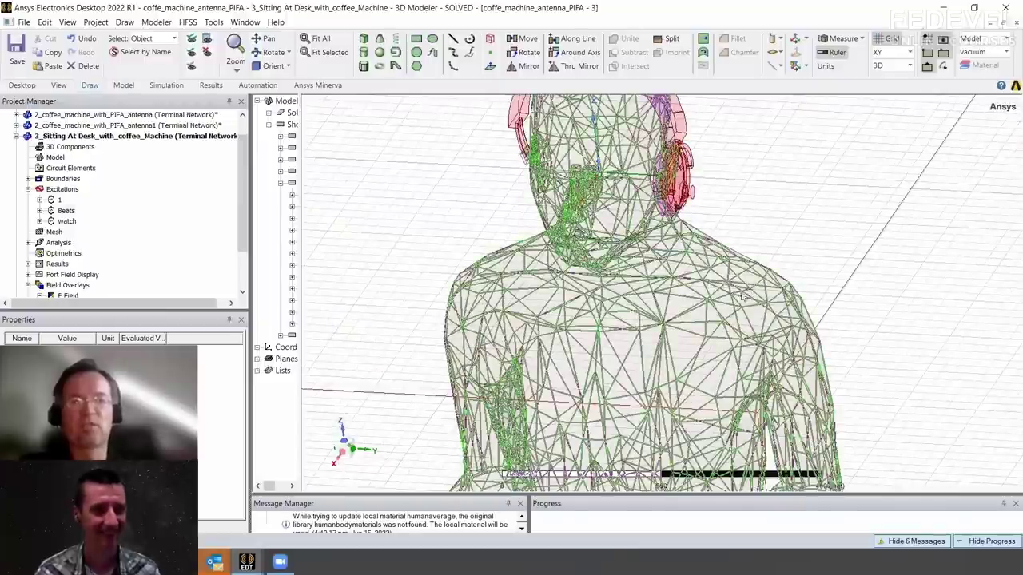
{"action": "left_click_drag", "start_coordinate": [734, 295], "coordinate": [714, 216], "text": "alt"}
{"action": "left_click", "coordinate": [804, 38]}
{"action": "left_click", "coordinate": [807, 52]}
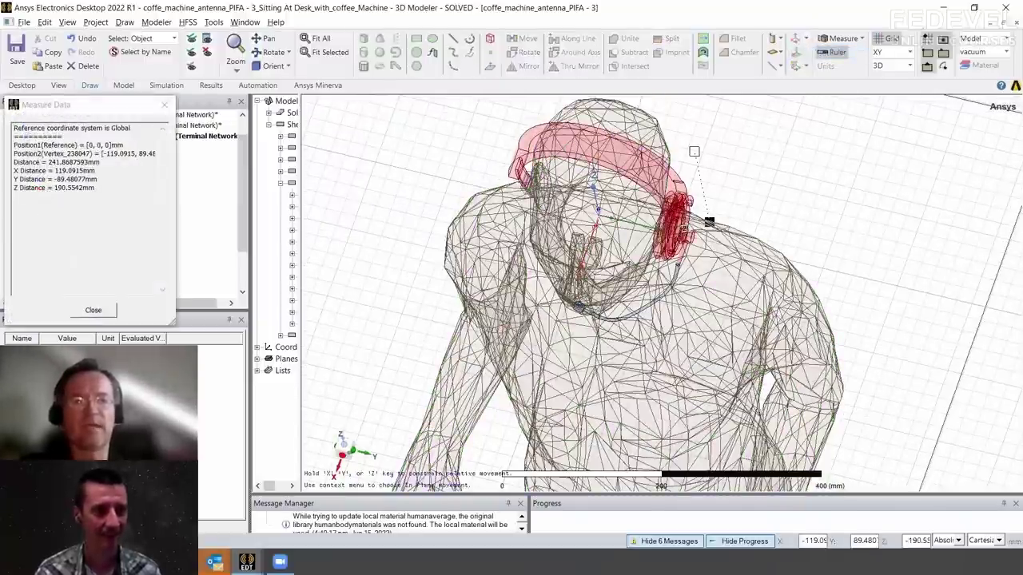
{"action": "scroll", "coordinate": [709, 222], "scroll_direction": "up", "scroll_amount": 3}
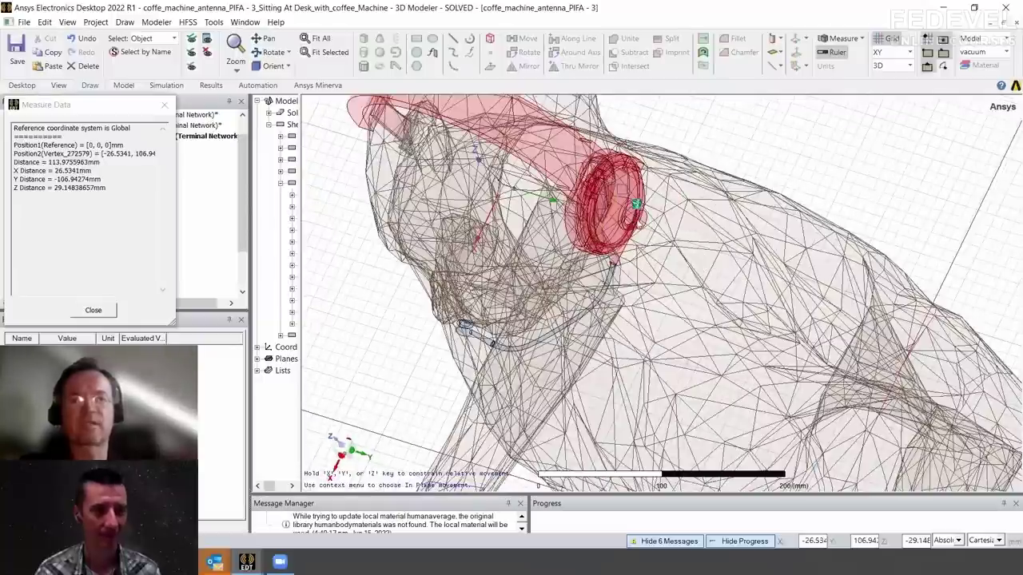
{"action": "key", "text": "Escape"}
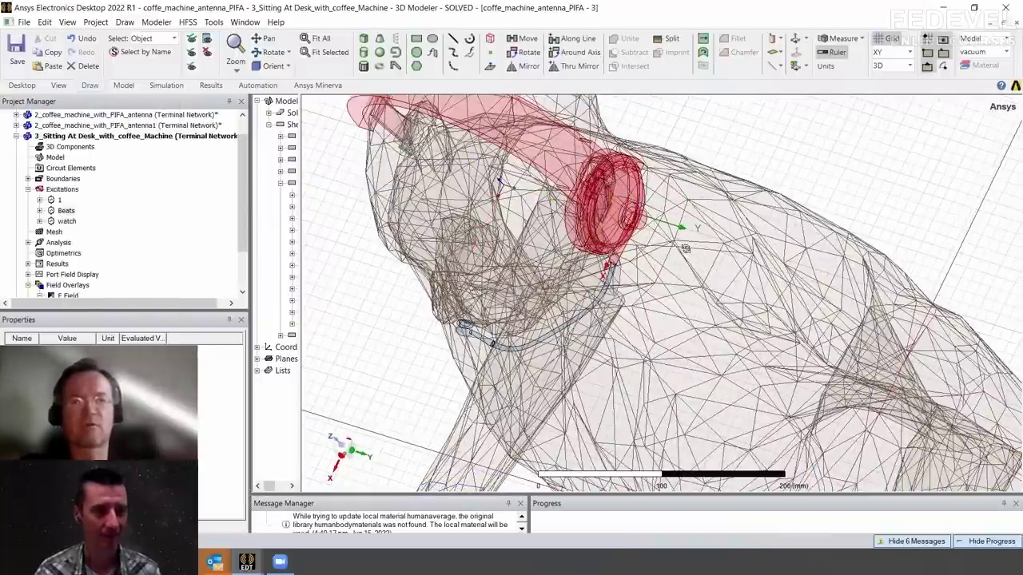
Plot Mag_E on the RelativeCS23:YZ plane through the headset, using 2400MHz : LastAdaptive at 2.4GHz and 0deg phase
{"action": "scroll", "coordinate": [683, 252], "scroll_direction": "down", "scroll_amount": 4}
{"action": "left_click", "coordinate": [256, 359]}
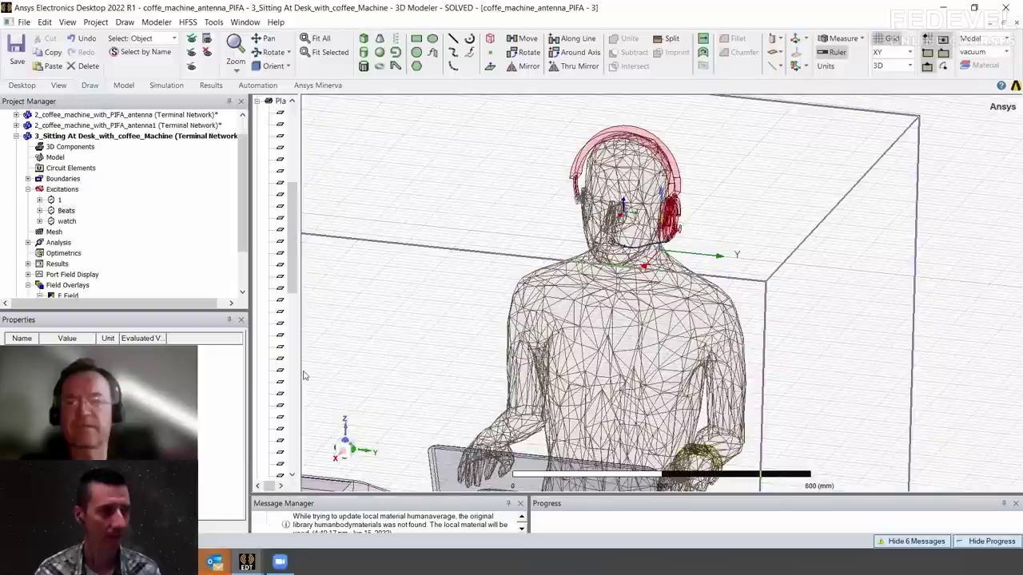
{"action": "left_click_drag", "start_coordinate": [301, 373], "coordinate": [370, 377]}
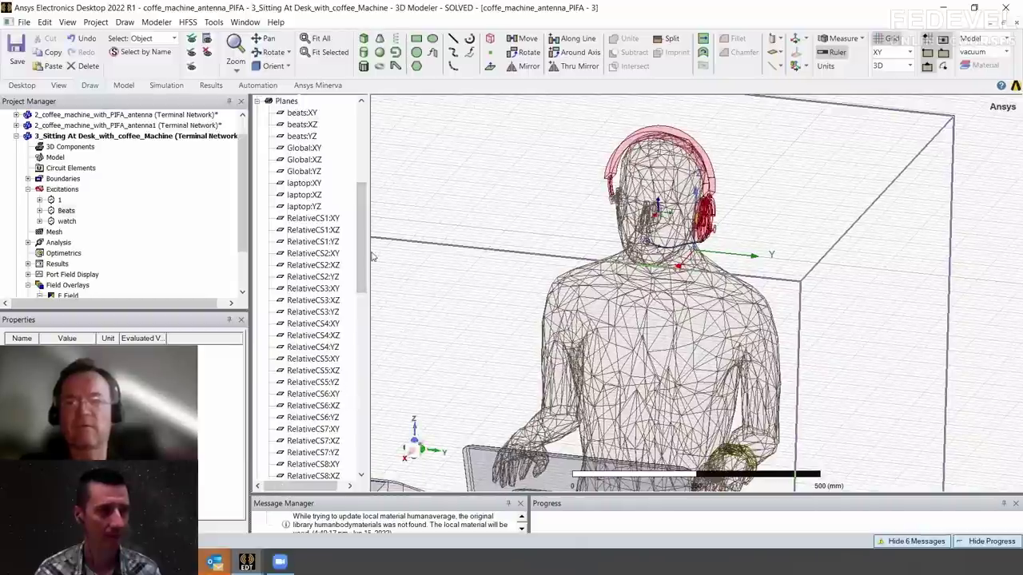
{"action": "left_click_drag", "start_coordinate": [361, 257], "coordinate": [366, 449]}
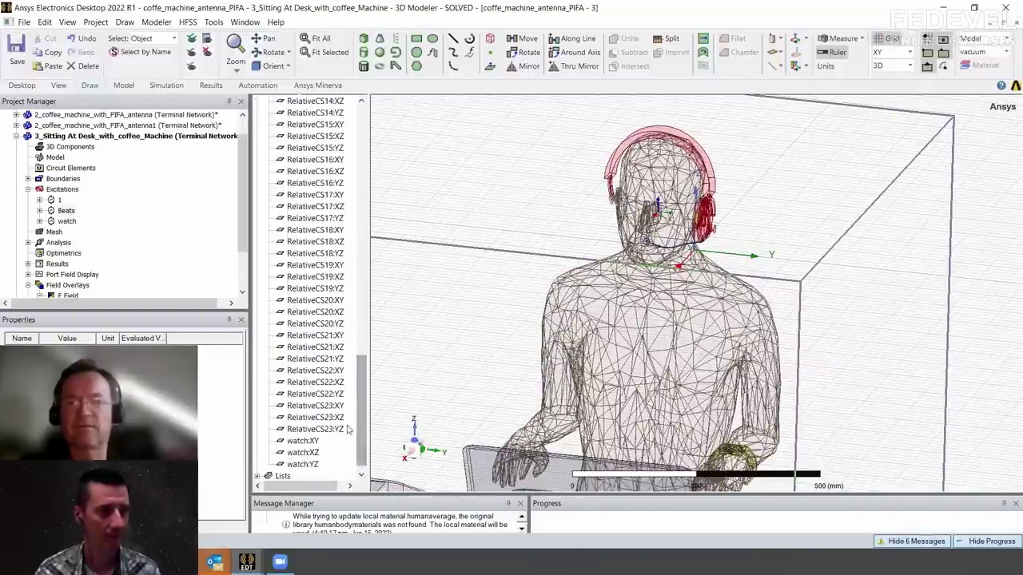
{"action": "left_click", "coordinate": [314, 429]}
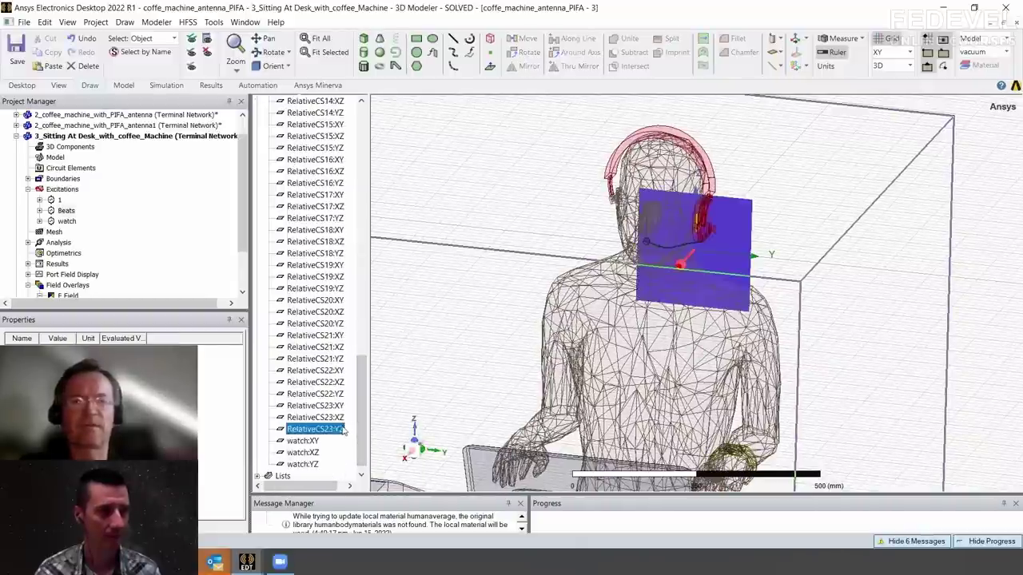
{"action": "right_click", "coordinate": [78, 285]}
{"action": "mouse_move", "coordinate": [99, 290]}
{"action": "mouse_move", "coordinate": [244, 290]}
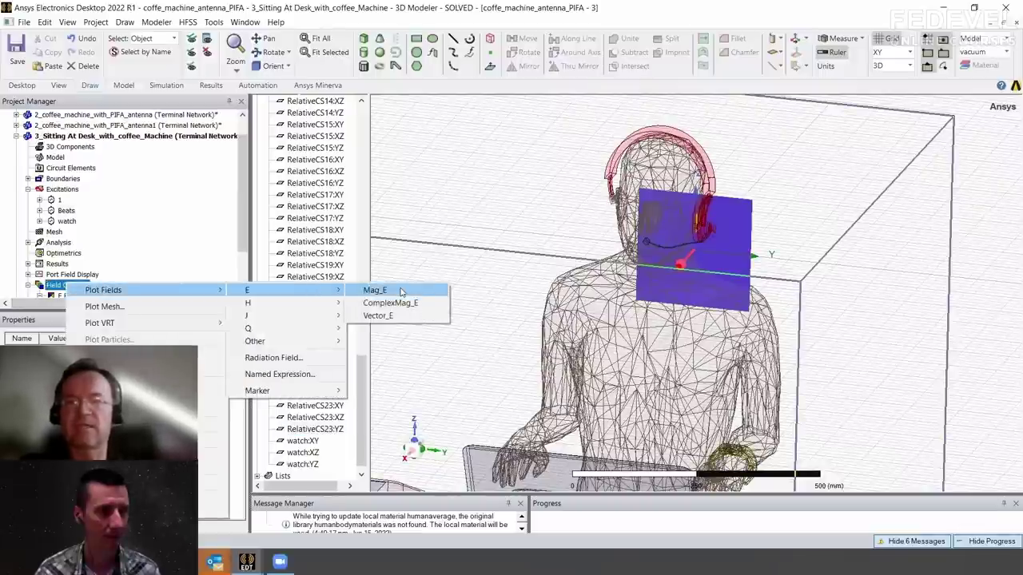
{"action": "left_click", "coordinate": [369, 290]}
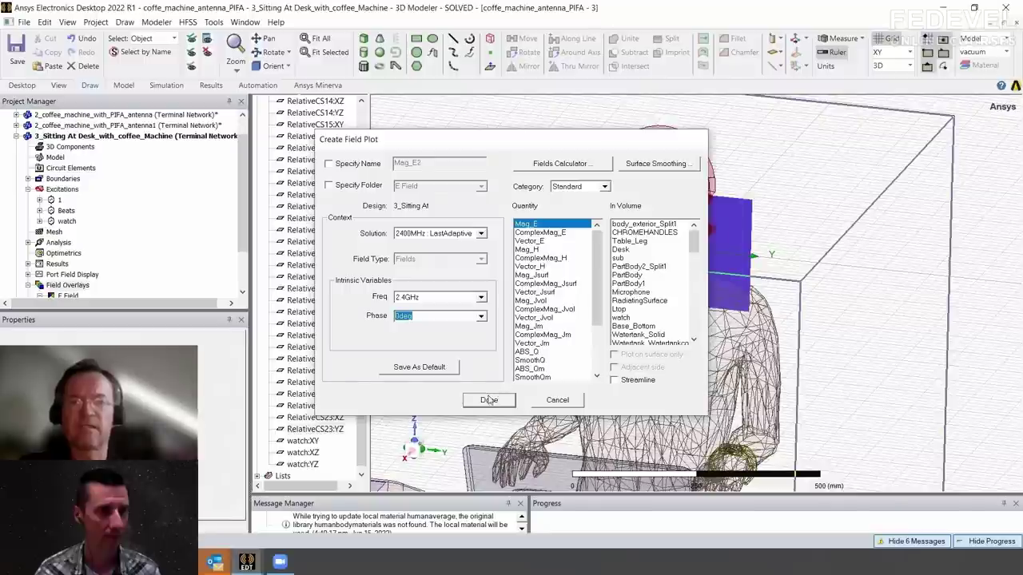
{"action": "left_click", "coordinate": [489, 400]}
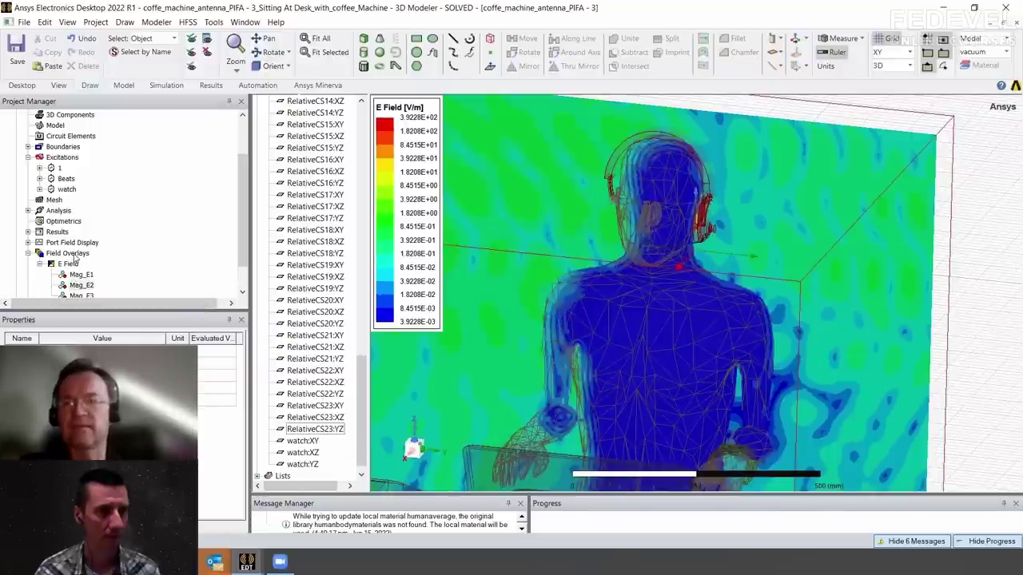
Edit the post process sources, setting the microstrip_feed_T1 magnitude to 0 V and the antenna_T1 magnitude to 1 V
{"action": "left_click", "coordinate": [72, 254]}
{"action": "right_click", "coordinate": [72, 254]}
{"action": "left_click", "coordinate": [116, 327]}
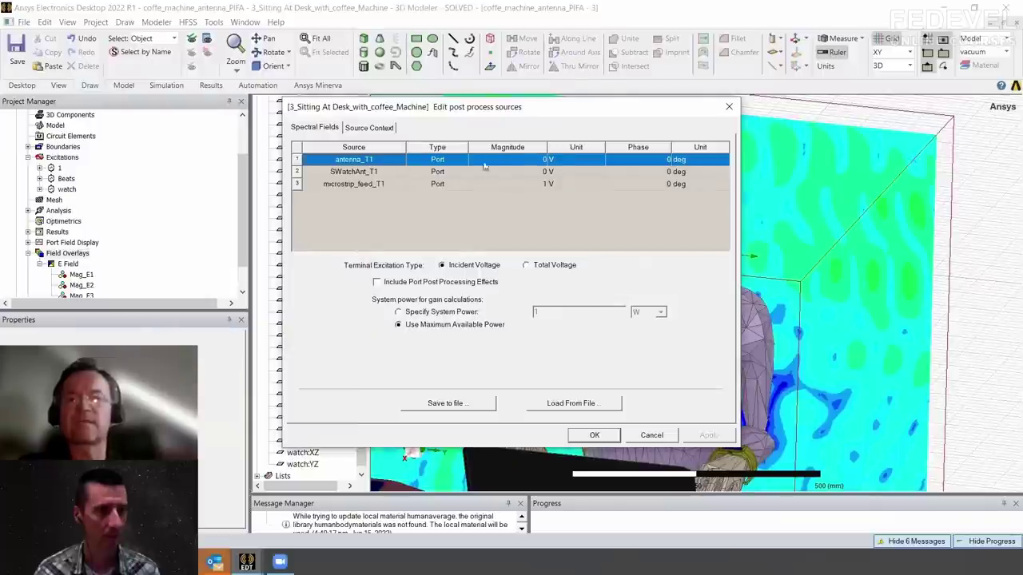
{"action": "left_click", "coordinate": [542, 184]}
{"action": "left_click", "coordinate": [542, 185]}
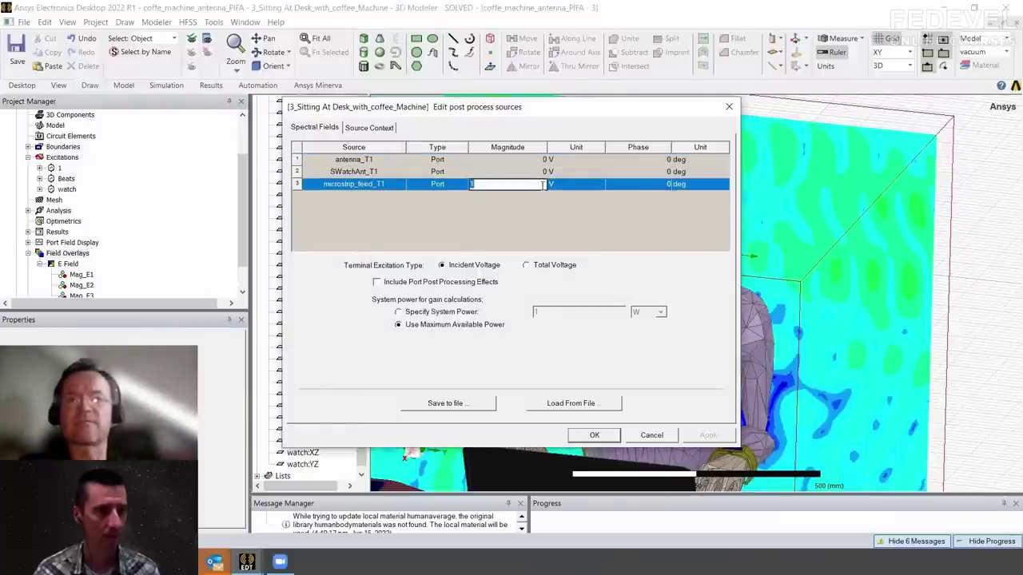
{"action": "type", "text": "0"}
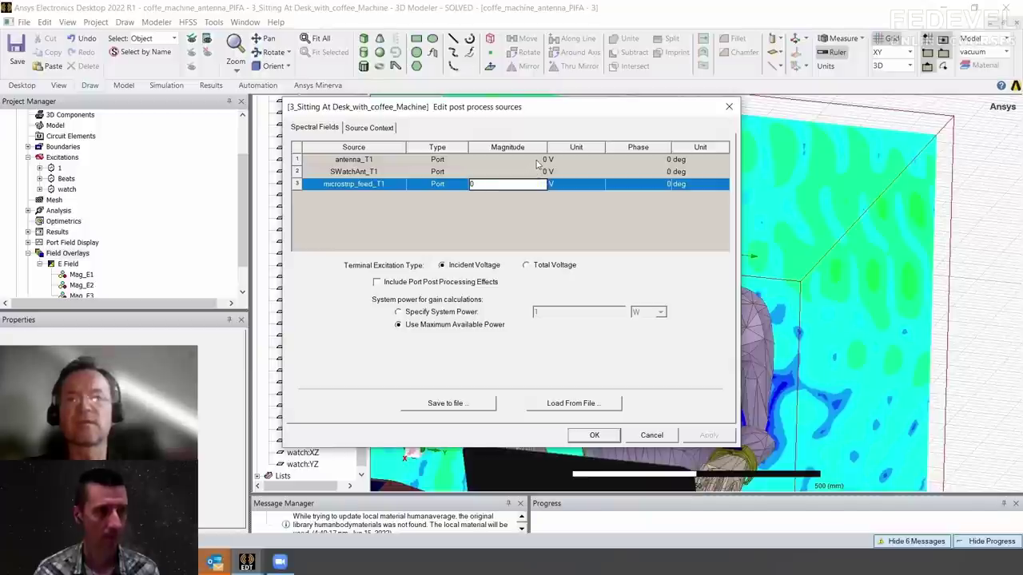
{"action": "left_click", "coordinate": [537, 159]}
{"action": "type", "text": "1"}
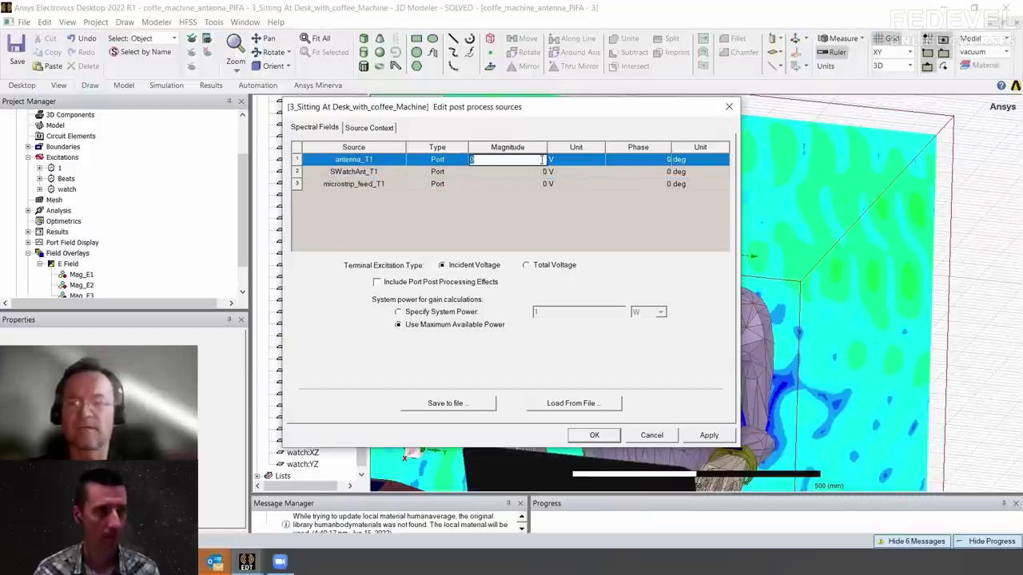
{"action": "left_click", "coordinate": [535, 184]}
{"action": "left_click", "coordinate": [548, 160]}
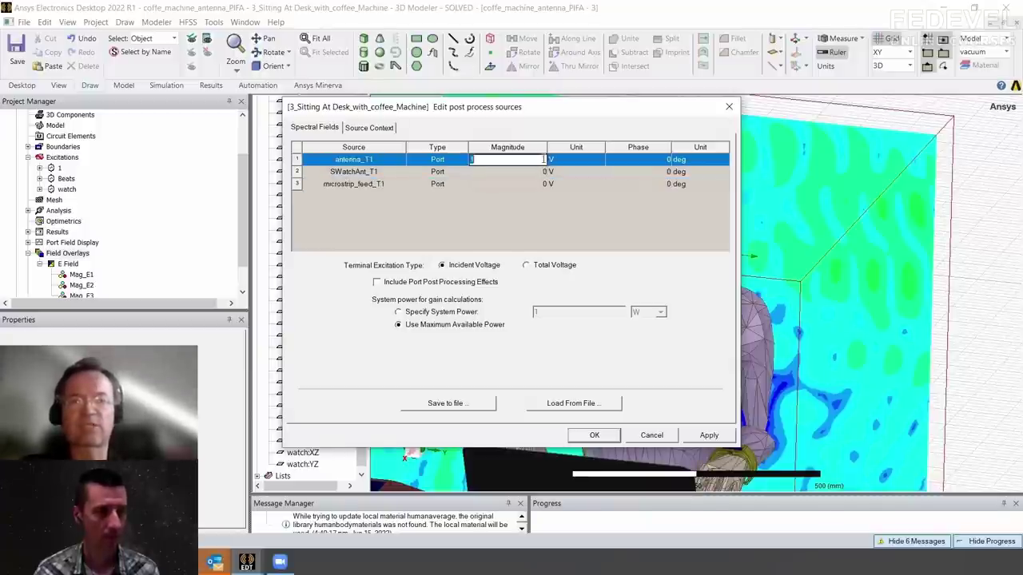
{"action": "left_click", "coordinate": [609, 436]}
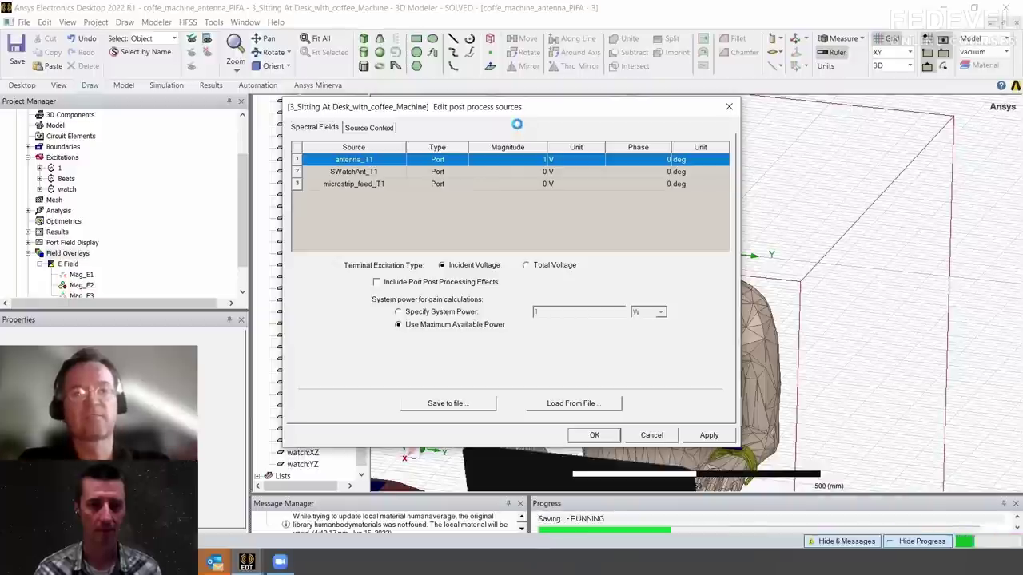
{"action": "left_click", "coordinate": [729, 107]}
Examine the E-field distribution around the headset's ear cup and through the person's head, neck and shoulders
{"action": "left_click_drag", "start_coordinate": [756, 191], "coordinate": [623, 289], "text": "alt"}
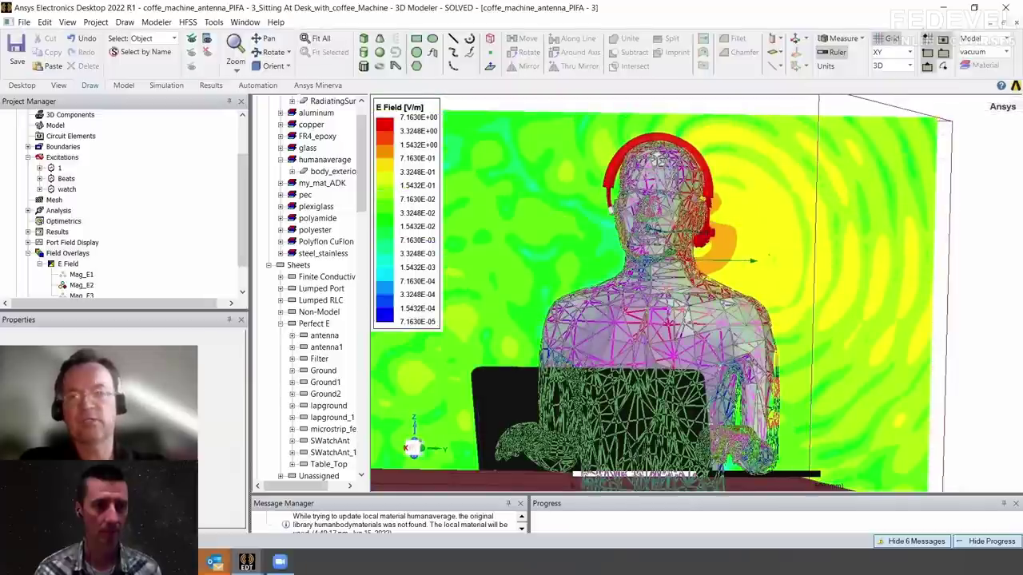
{"action": "left_click", "coordinate": [639, 304]}
{"action": "left_click", "coordinate": [345, 360]}
{"action": "left_click_drag", "start_coordinate": [952, 288], "coordinate": [757, 370], "text": "alt"}
{"action": "scroll", "coordinate": [757, 370], "scroll_direction": "up", "scroll_amount": 4}
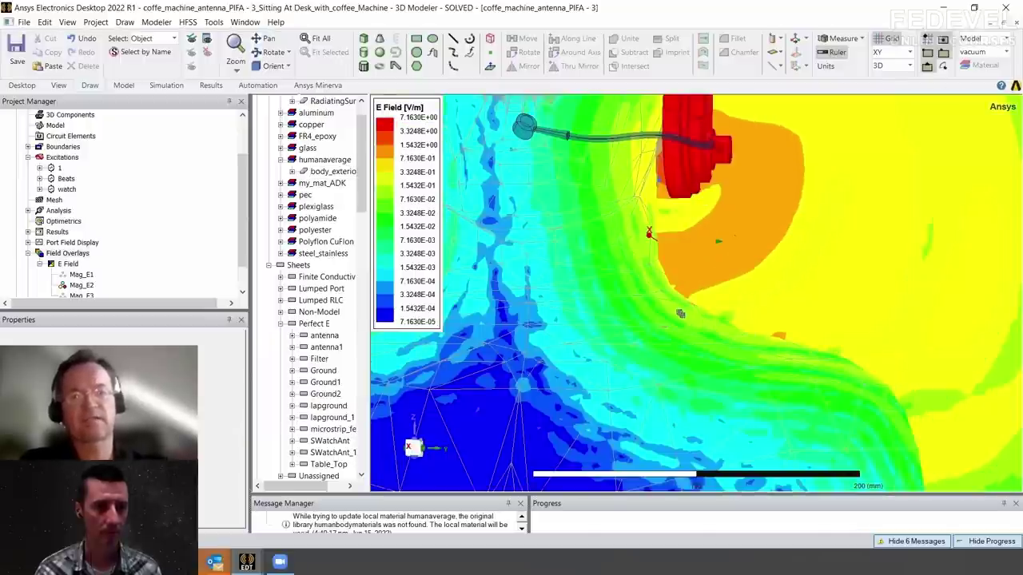
{"action": "scroll", "coordinate": [663, 318], "scroll_direction": "down", "scroll_amount": 2}
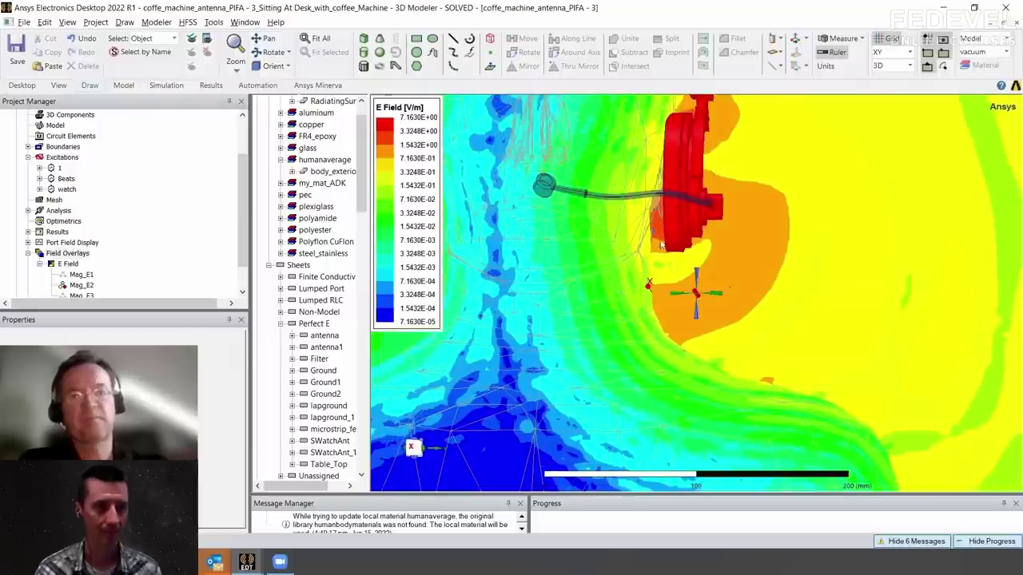
{"action": "scroll", "coordinate": [795, 258], "scroll_direction": "up", "scroll_amount": 1}
{"action": "scroll", "coordinate": [795, 257], "scroll_direction": "down", "scroll_amount": 5}
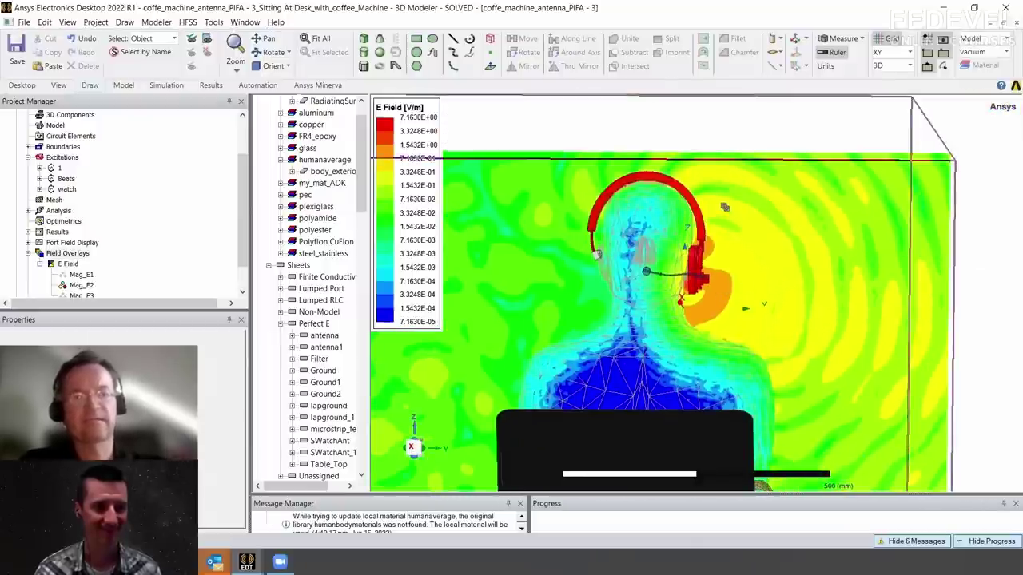
{"action": "scroll", "coordinate": [747, 300], "scroll_direction": "up", "scroll_amount": 3}
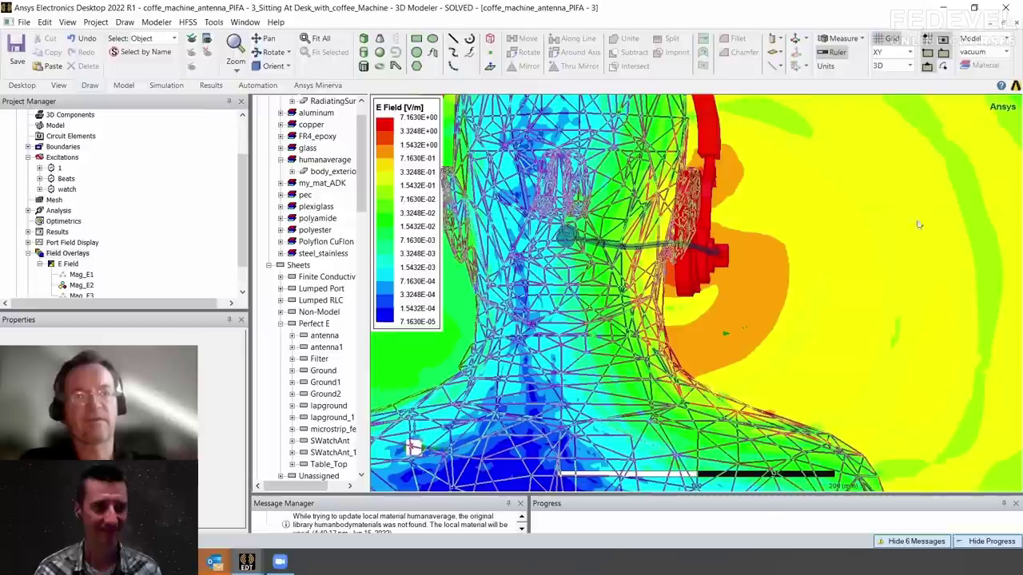
{"action": "scroll", "coordinate": [927, 224], "scroll_direction": "down", "scroll_amount": 2}
{"action": "scroll", "coordinate": [675, 319], "scroll_direction": "up", "scroll_amount": 3}
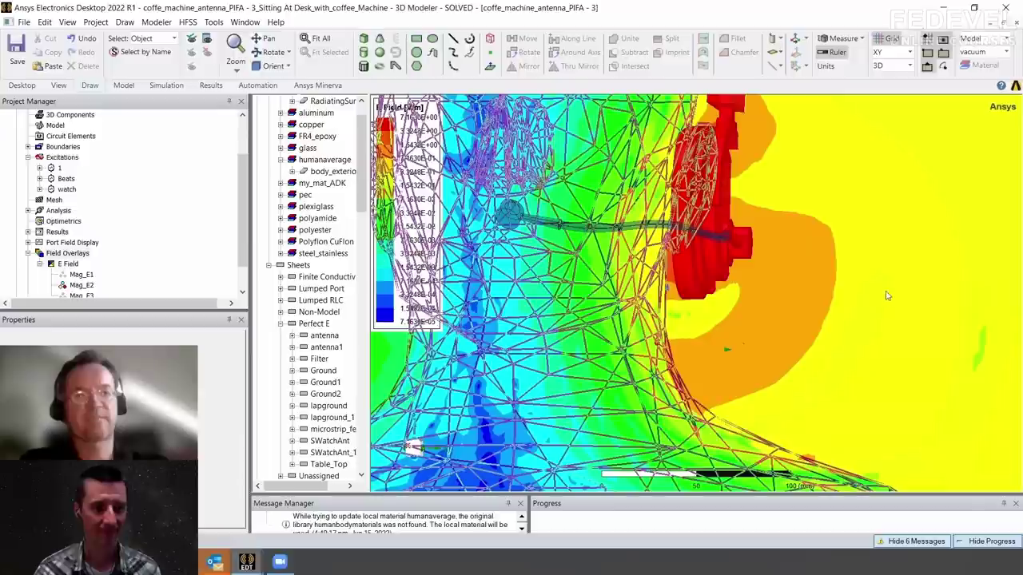
{"action": "scroll", "coordinate": [835, 266], "scroll_direction": "down", "scroll_amount": 4}
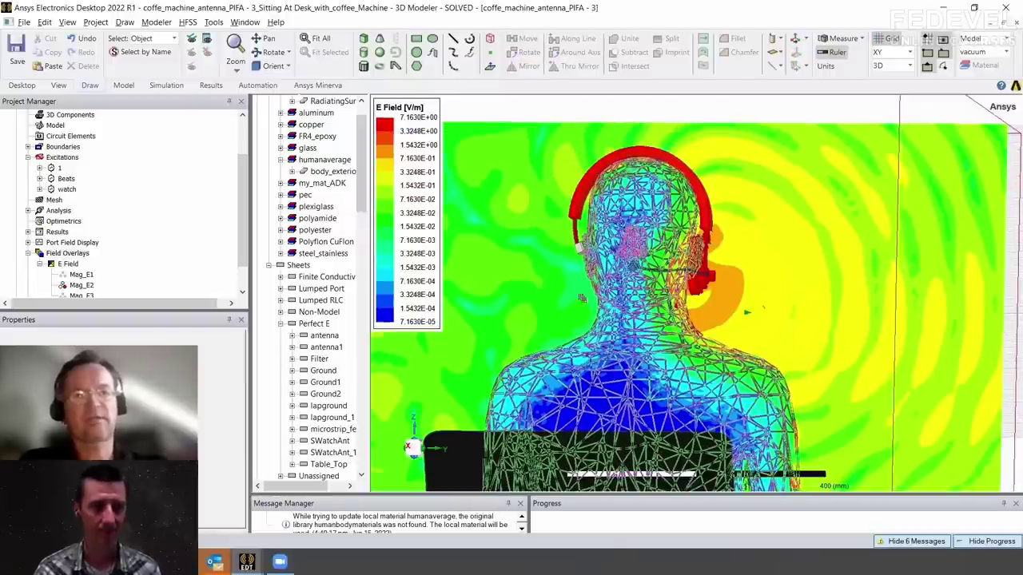
{"action": "scroll", "coordinate": [730, 309], "scroll_direction": "up", "scroll_amount": 4}
{"action": "scroll", "coordinate": [1003, 173], "scroll_direction": "down", "scroll_amount": 5}
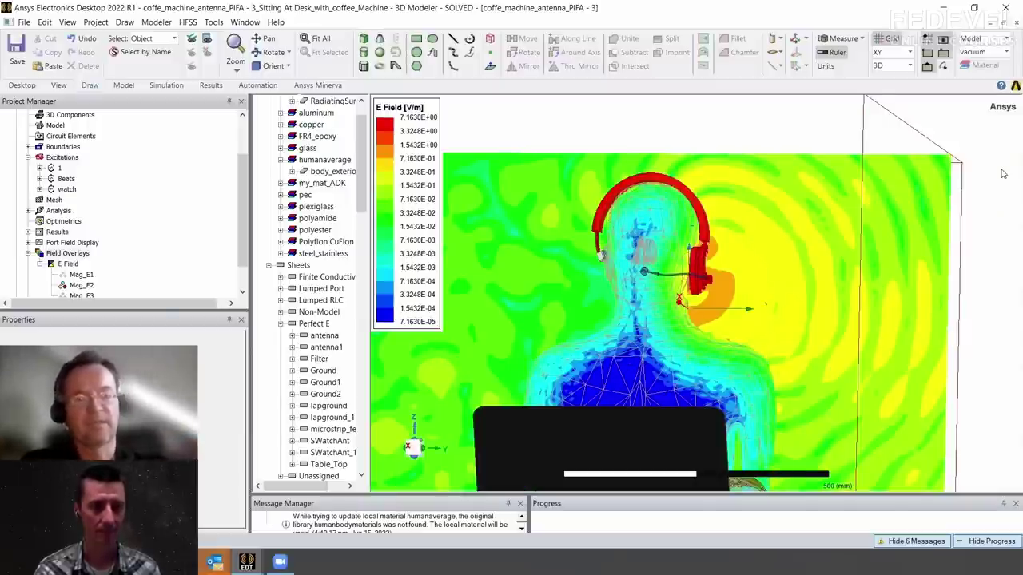
{"action": "left_click_drag", "start_coordinate": [711, 160], "coordinate": [713, 143], "text": "alt+shift"}
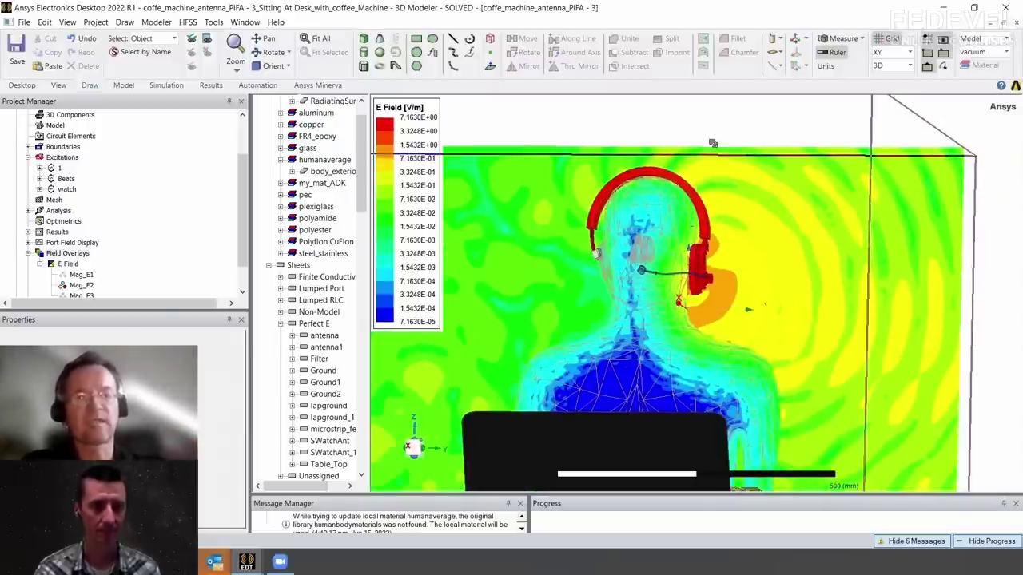
{"action": "scroll", "coordinate": [715, 142], "scroll_direction": "up", "scroll_amount": 3}
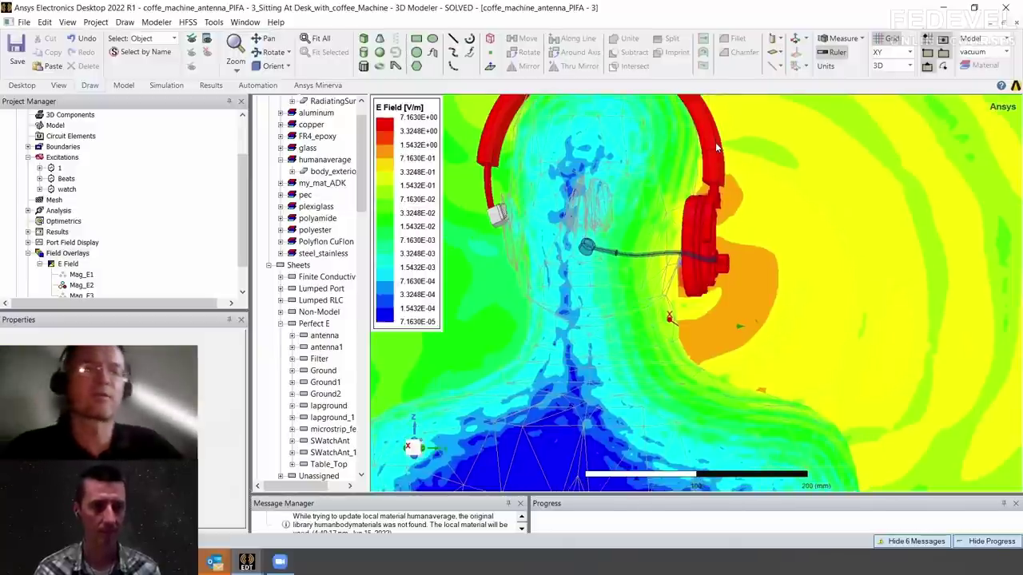
{"action": "left_click", "coordinate": [715, 142]}
{"action": "scroll", "coordinate": [69, 288], "scroll_direction": "down", "scroll_amount": 5}
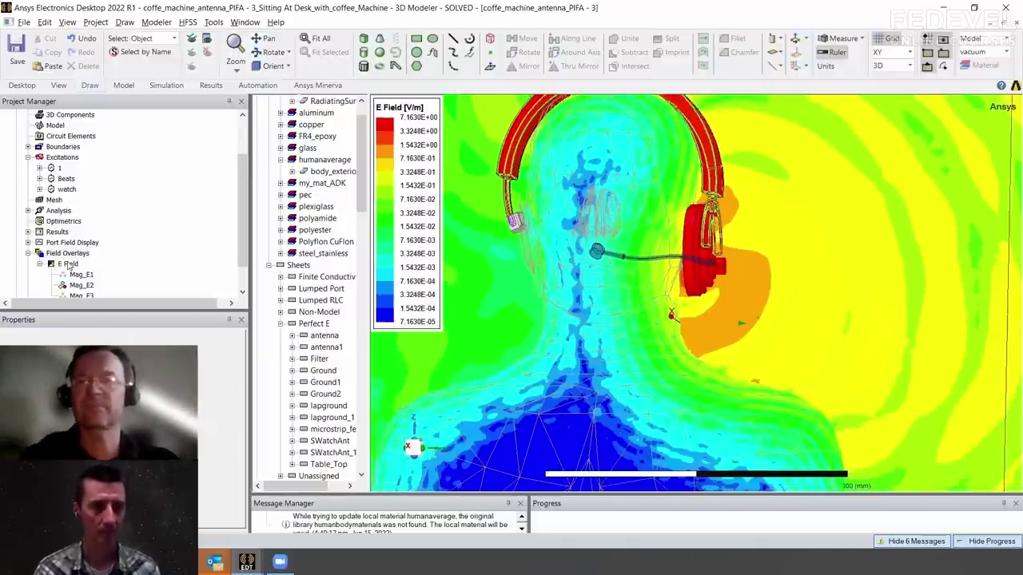
Review the solution profile of the 2400MHz setup, including the solve times and memory use of the latest and earlier runs
{"action": "left_click", "coordinate": [28, 211]}
{"action": "right_click", "coordinate": [64, 221]}
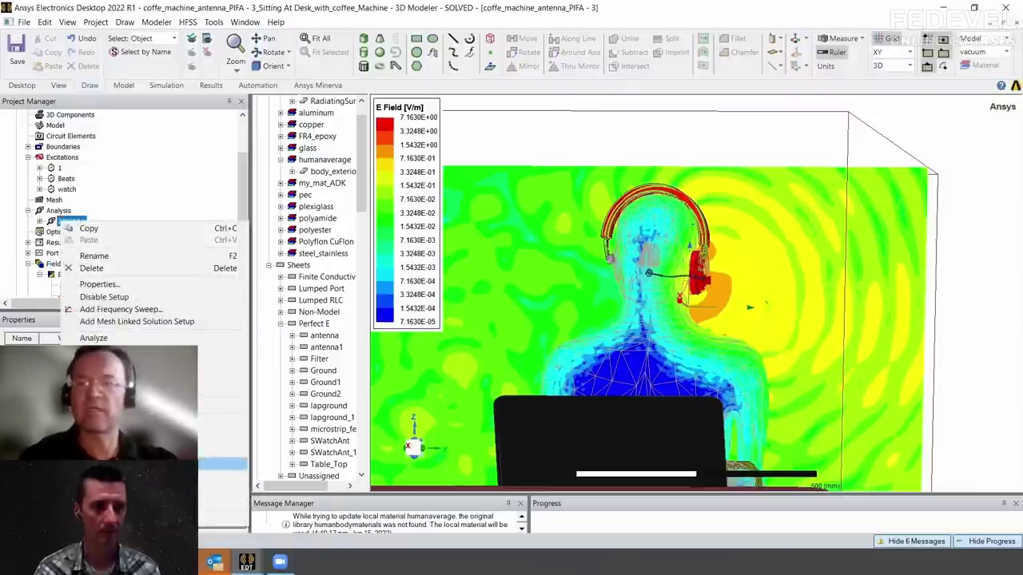
{"action": "left_click", "coordinate": [223, 463]}
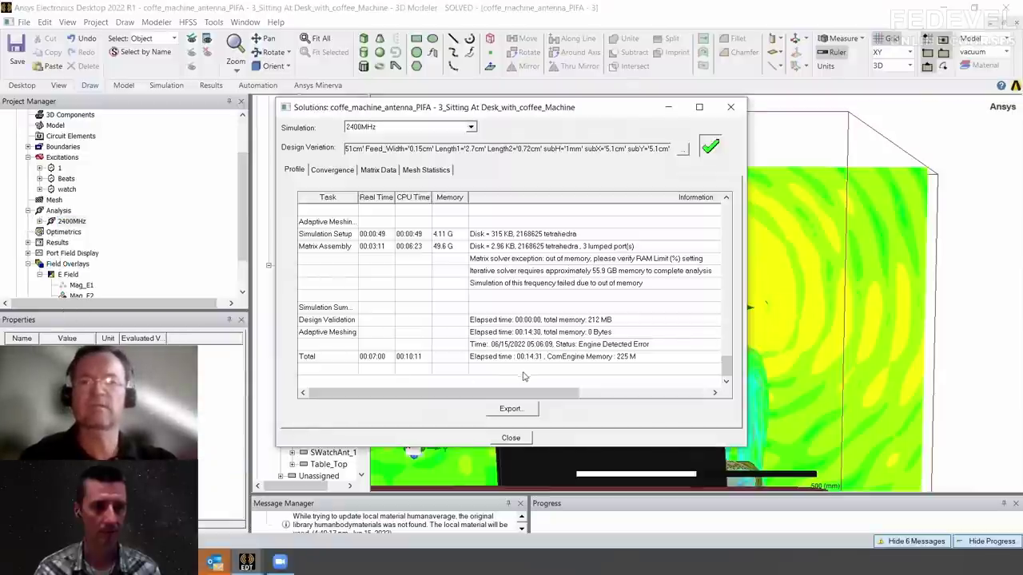
{"action": "left_click", "coordinate": [511, 438]}
{"action": "scroll", "coordinate": [239, 183], "scroll_direction": "up", "scroll_amount": 2}
{"action": "left_click", "coordinate": [16, 157]}
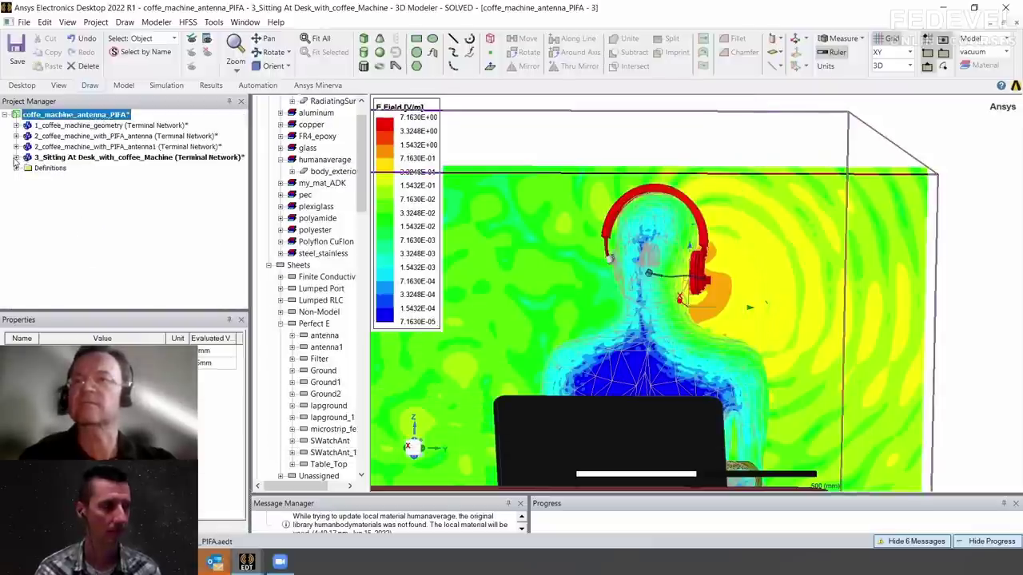
{"action": "left_click", "coordinate": [16, 158]}
{"action": "right_click", "coordinate": [71, 232]}
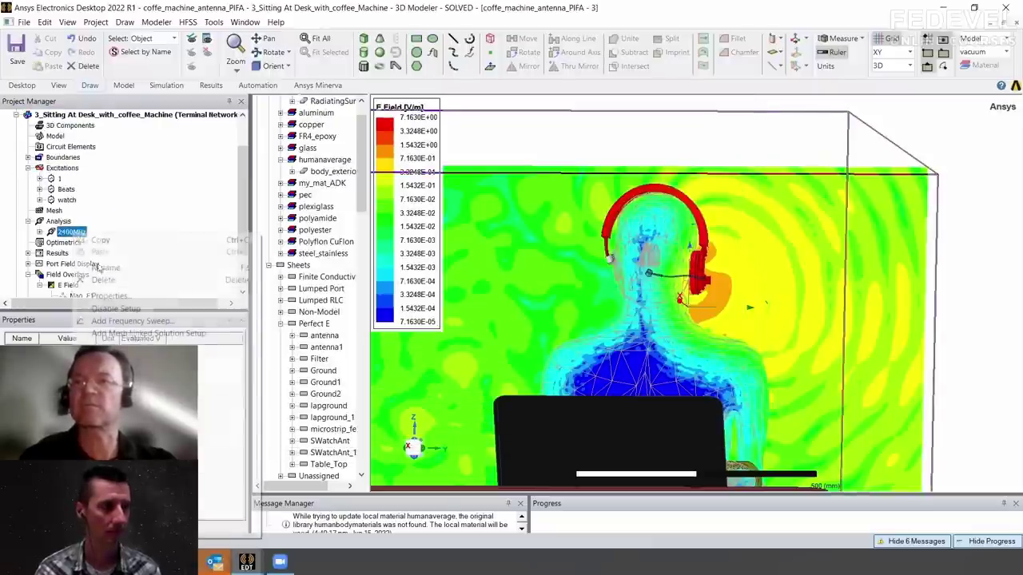
{"action": "left_click", "coordinate": [200, 475]}
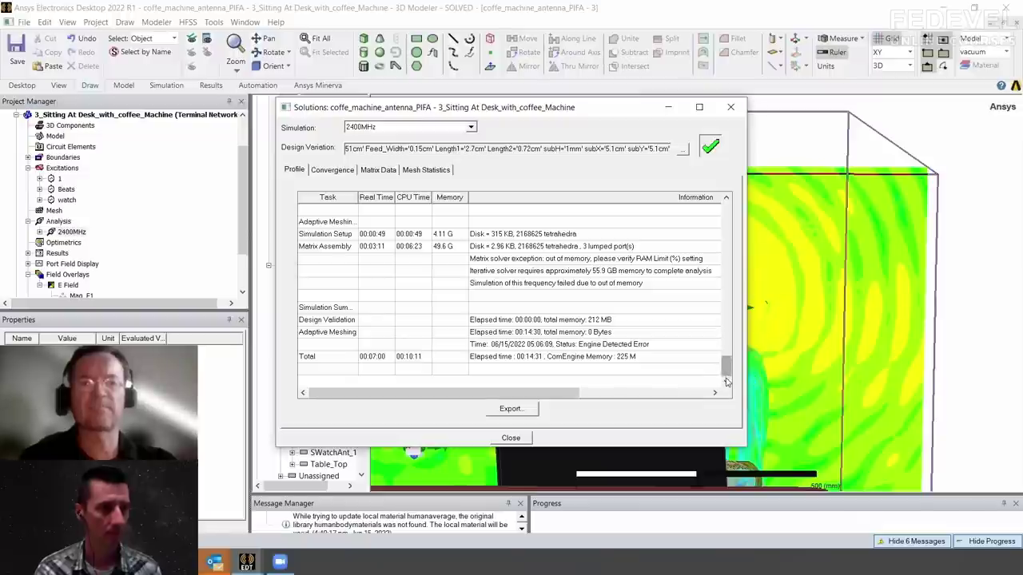
{"action": "left_click_drag", "start_coordinate": [726, 382], "coordinate": [728, 342]}
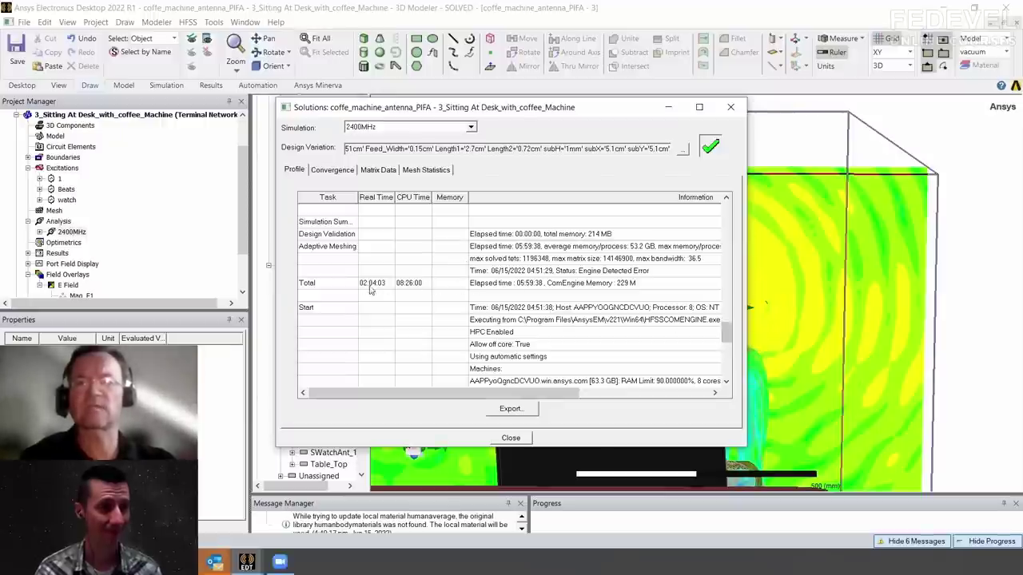
{"action": "left_click", "coordinate": [512, 438]}
View the E-field plot behind the person from an angle with the desk and laptop, and close this model window
{"action": "left_click_drag", "start_coordinate": [853, 298], "coordinate": [856, 315]}
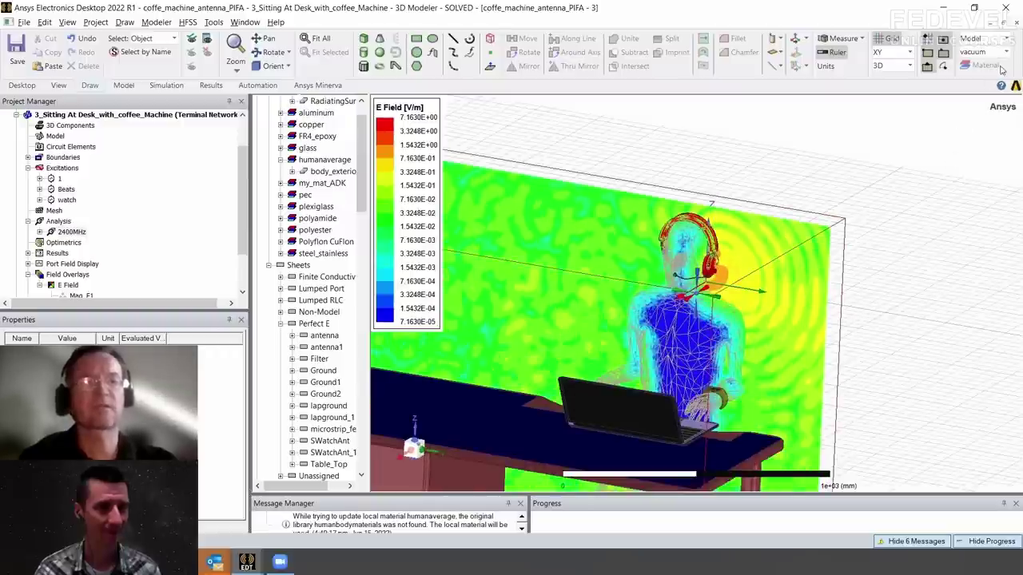
{"action": "left_click_drag", "start_coordinate": [826, 147], "coordinate": [795, 223]}
{"action": "scroll", "coordinate": [947, 219], "scroll_direction": "up", "scroll_amount": 2}
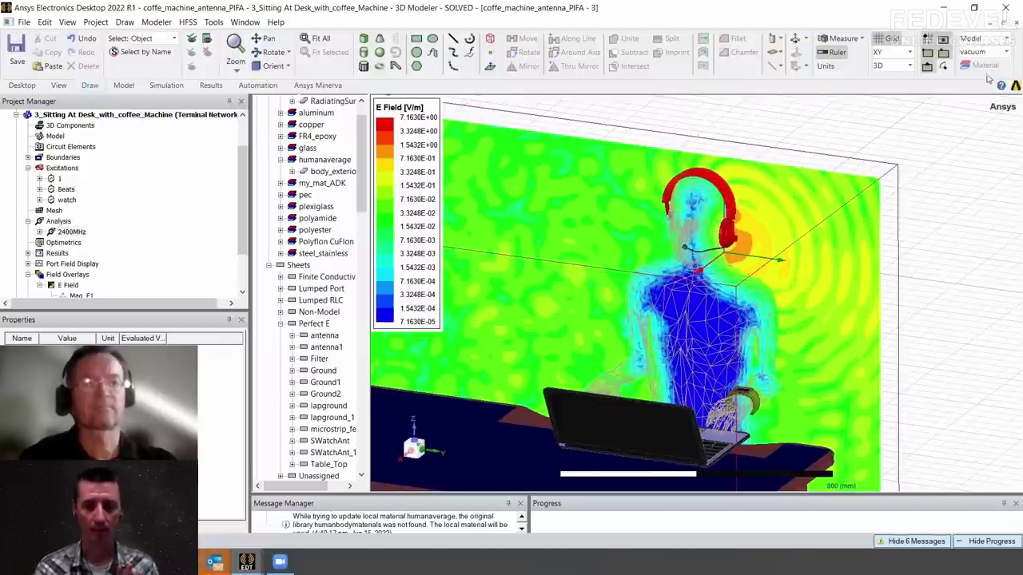
{"action": "left_click", "coordinate": [1013, 25]}
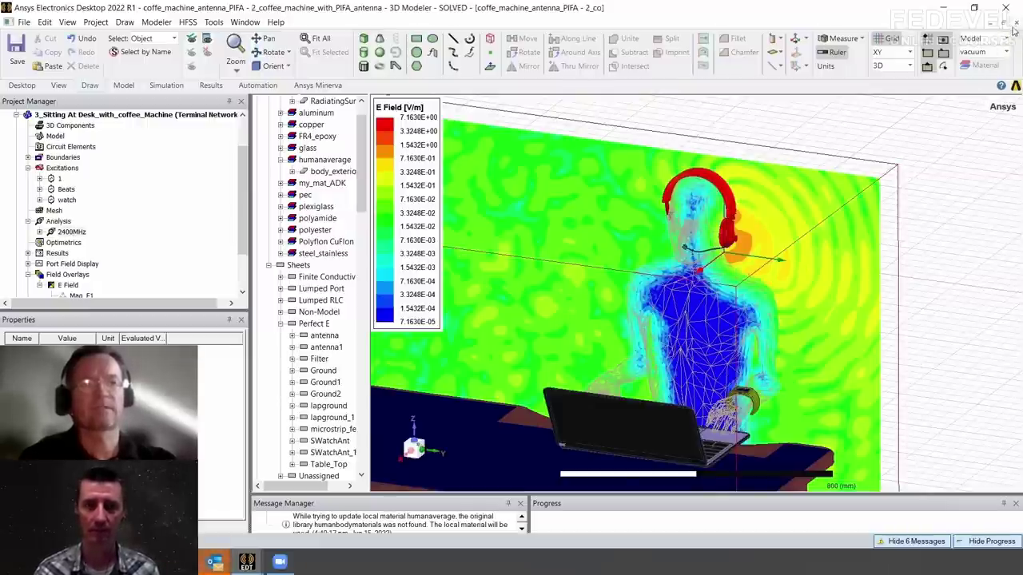
Reopen the 3_Sitting At Desk_with_coffee_Machine model and examine the circuit boards inside the coffee machine on the desk
{"action": "scroll", "coordinate": [128, 184], "scroll_direction": "up", "scroll_amount": 2}
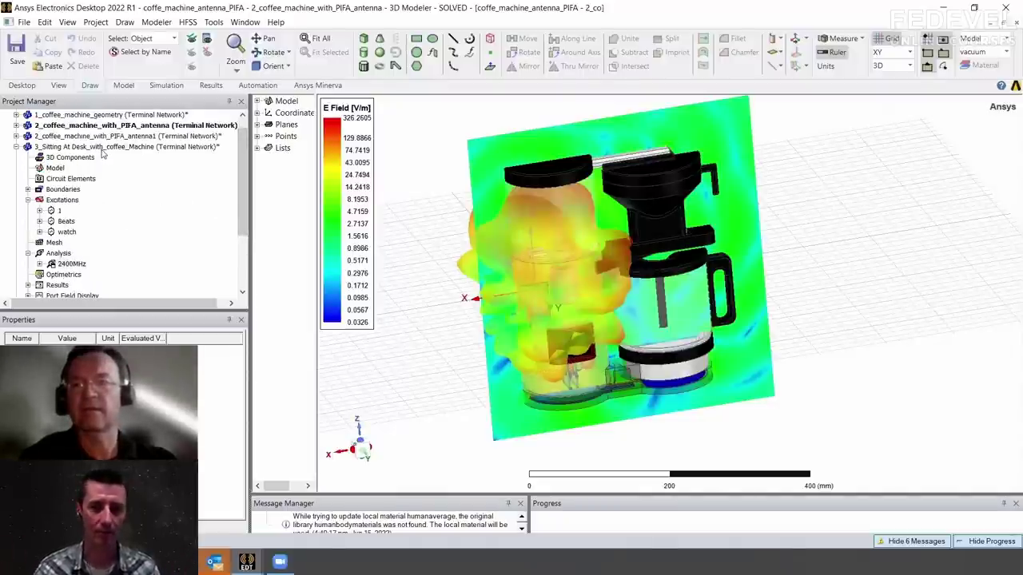
{"action": "double_click", "coordinate": [102, 150]}
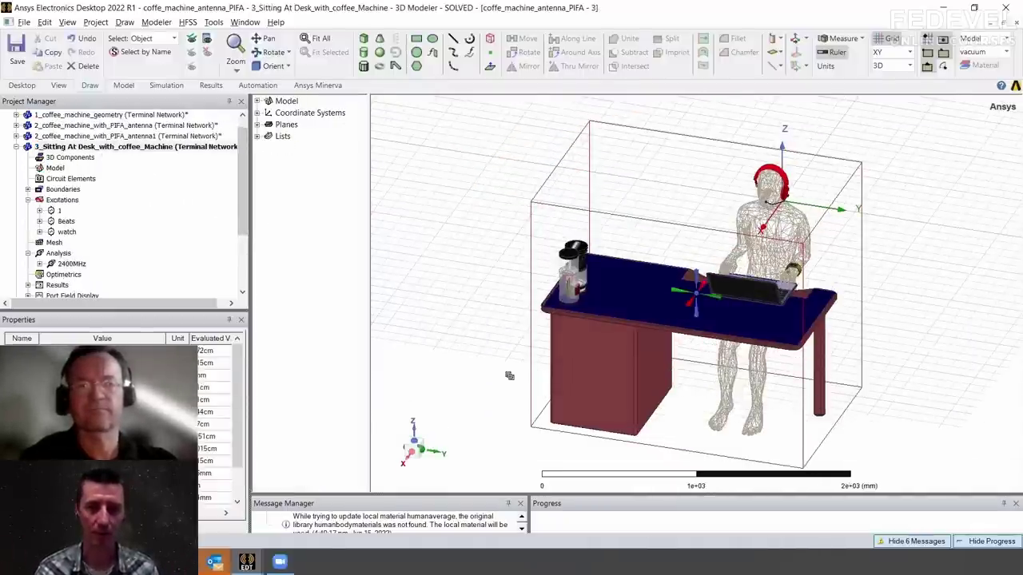
{"action": "scroll", "coordinate": [496, 320], "scroll_direction": "up", "scroll_amount": 5}
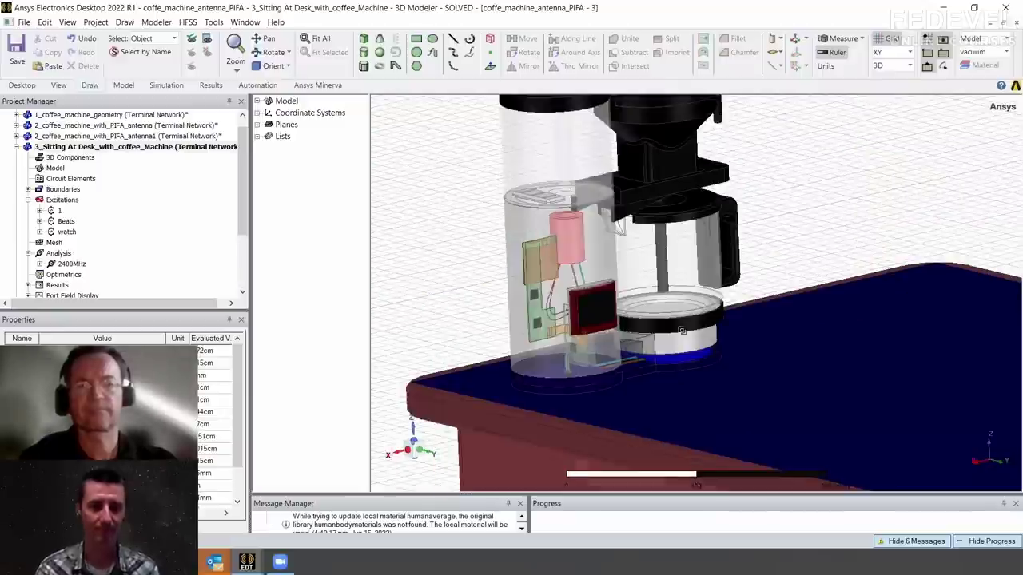
{"action": "scroll", "coordinate": [682, 338], "scroll_direction": "up", "scroll_amount": 3}
{"action": "middle_click_drag", "start_coordinate": [666, 329], "coordinate": [689, 331]}
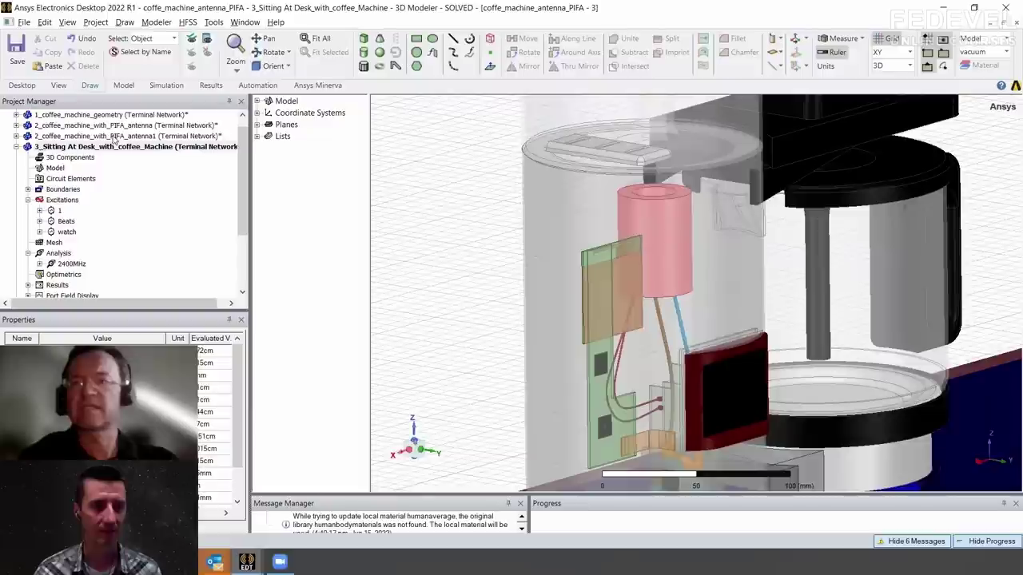
Open the 2_coffee_machine_with_PIFA_antenna1 model and inspect the board and components inside the machine's housing
{"action": "double_click", "coordinate": [115, 137]}
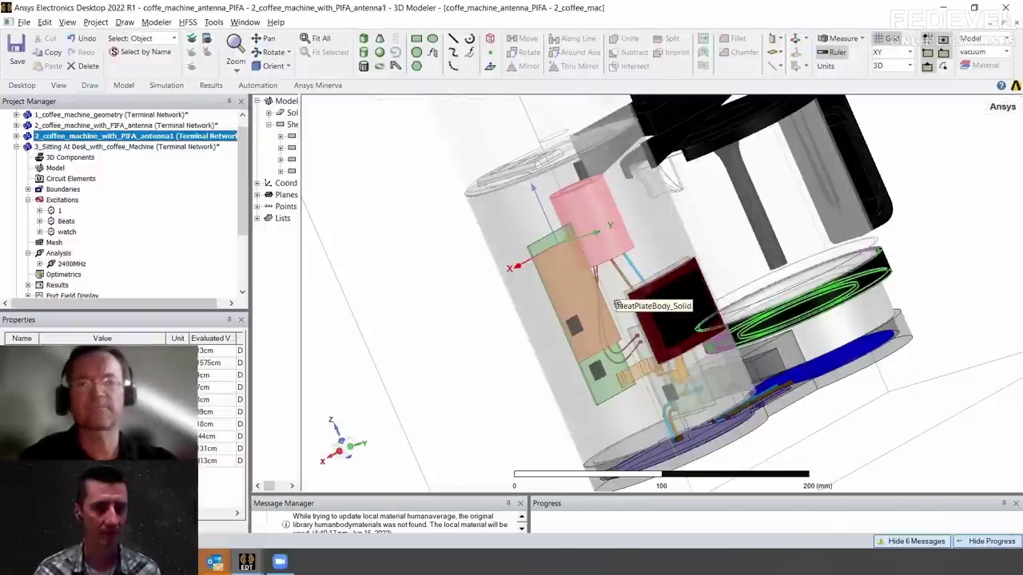
{"action": "middle_click_drag", "start_coordinate": [622, 304], "coordinate": [607, 295]}
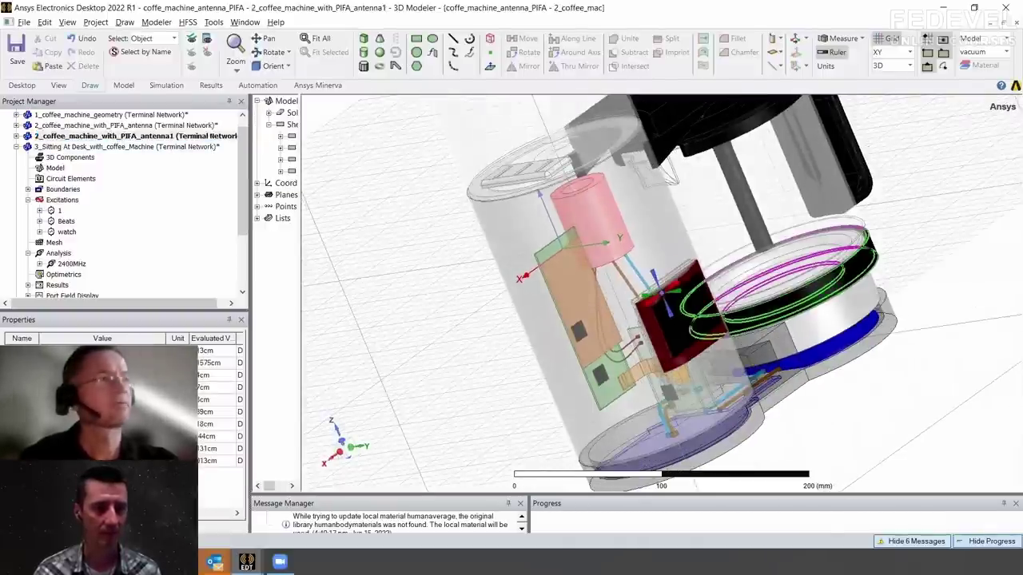
{"action": "left_click_drag", "start_coordinate": [661, 291], "coordinate": [655, 296], "text": "alt"}
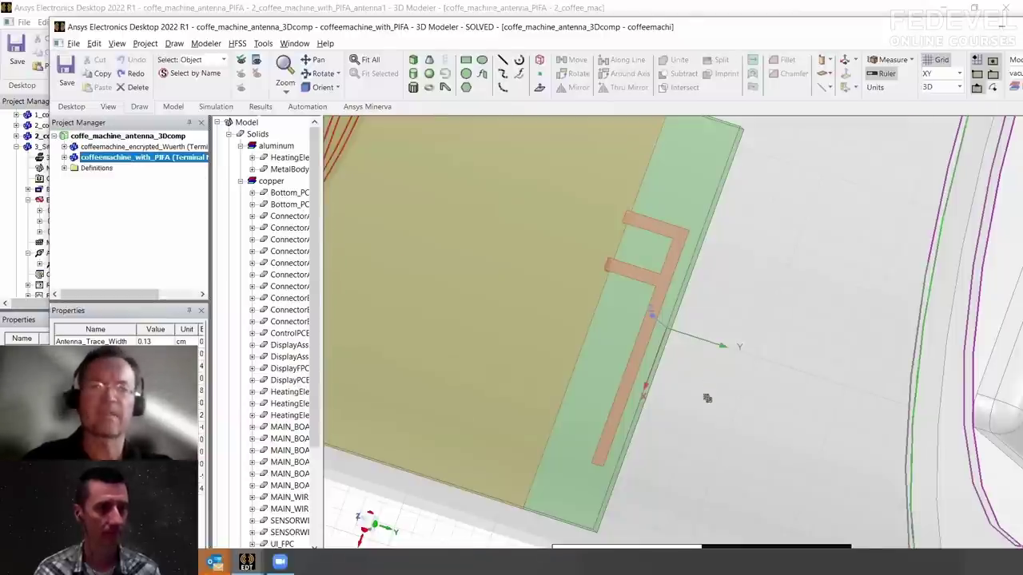
In the coffeemachine_with_PIFA design of the coffe_machine_antenna_3Dcomp project, inspect the PIFA trace and its position on the board inside the housing
{"action": "left_click_drag", "start_coordinate": [707, 398], "coordinate": [685, 269], "text": "alt"}
{"action": "scroll", "coordinate": [684, 320], "scroll_direction": "down", "scroll_amount": 5}
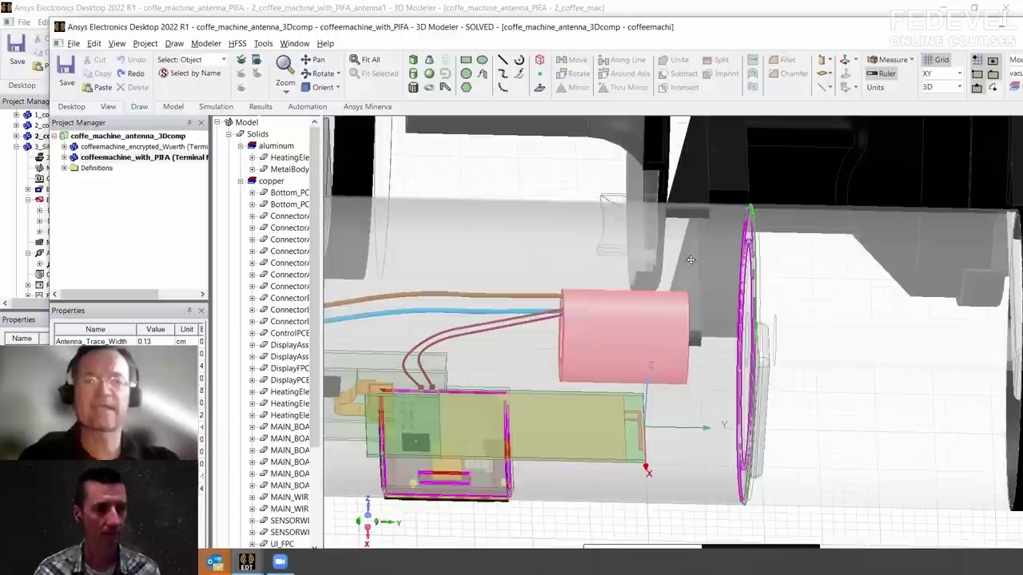
{"action": "left_click_drag", "start_coordinate": [722, 359], "coordinate": [770, 271], "text": "shift"}
{"action": "scroll", "coordinate": [722, 366], "scroll_direction": "up", "scroll_amount": 2}
{"action": "left_click_drag", "start_coordinate": [723, 368], "coordinate": [735, 367], "text": "alt"}
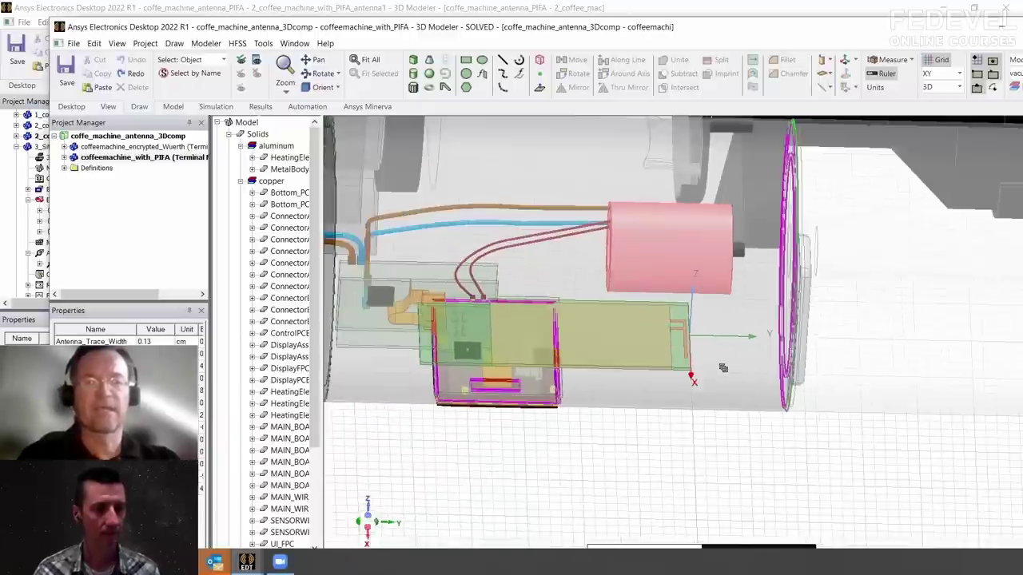
Copy the control board with its ground plane and PIFA trace from inside the housing into a new HFSS design in this project
{"action": "scroll", "coordinate": [856, 346], "scroll_direction": "down", "scroll_amount": 3}
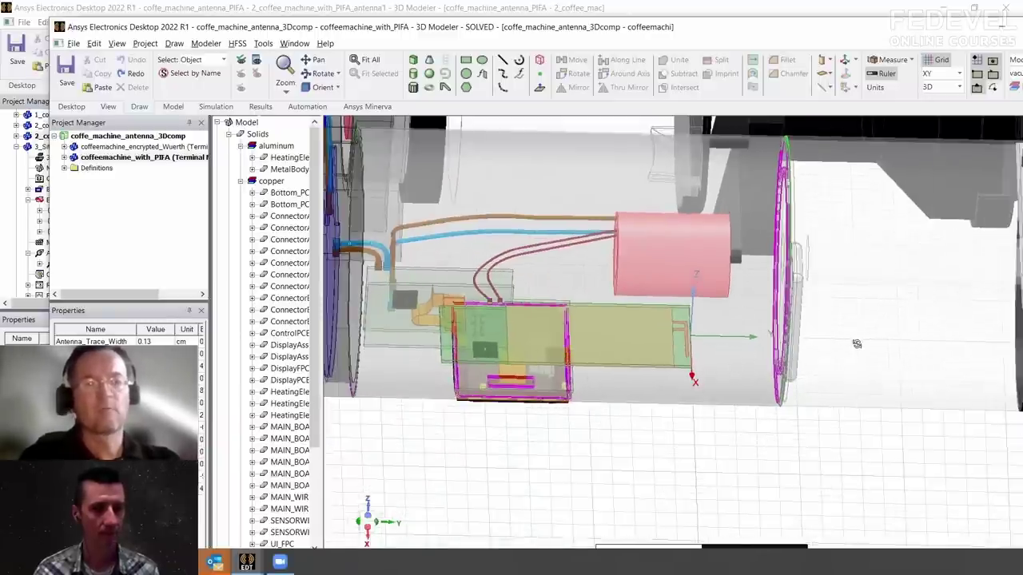
{"action": "left_click_drag", "start_coordinate": [842, 347], "coordinate": [732, 361], "text": "alt"}
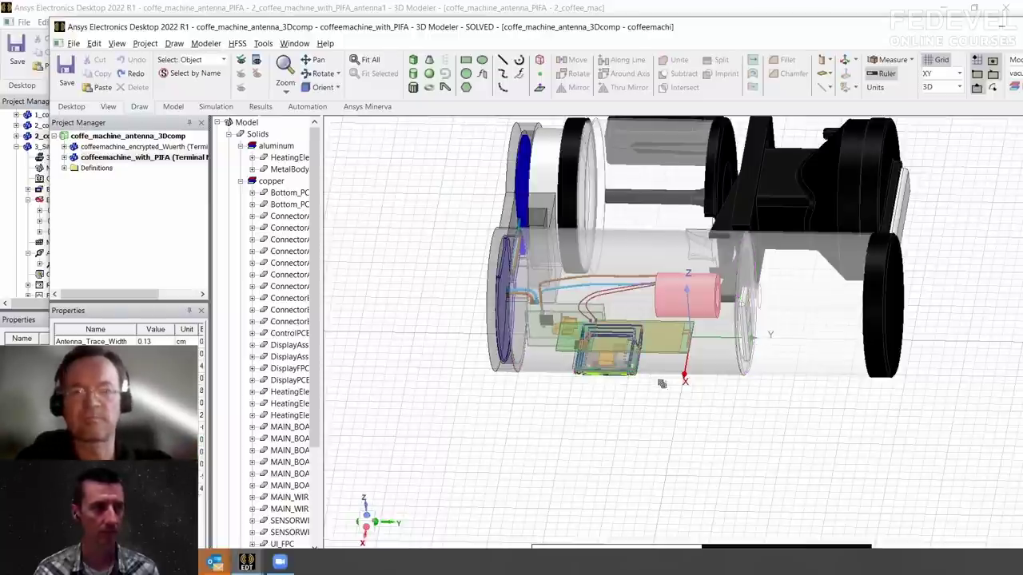
{"action": "scroll", "coordinate": [718, 387], "scroll_direction": "up", "scroll_amount": 1}
{"action": "scroll", "coordinate": [719, 387], "scroll_direction": "up", "scroll_amount": 4}
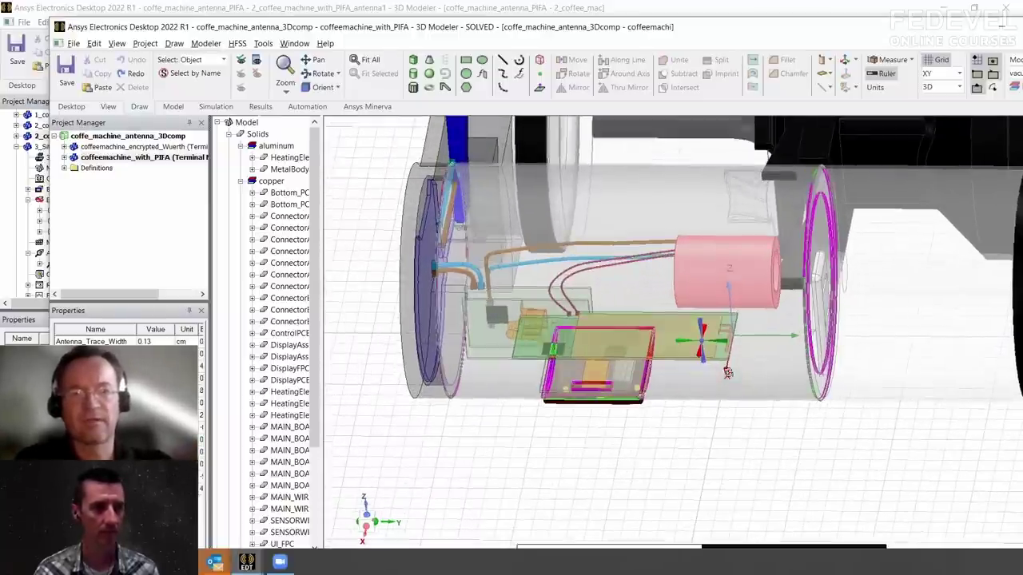
{"action": "scroll", "coordinate": [743, 395], "scroll_direction": "up", "scroll_amount": 2}
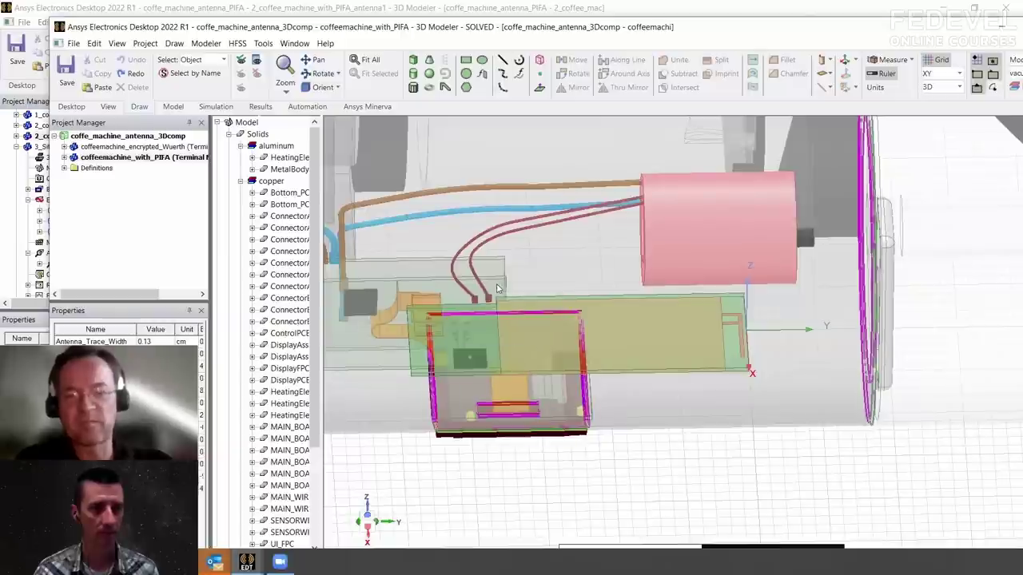
{"action": "left_click", "coordinate": [745, 372]}
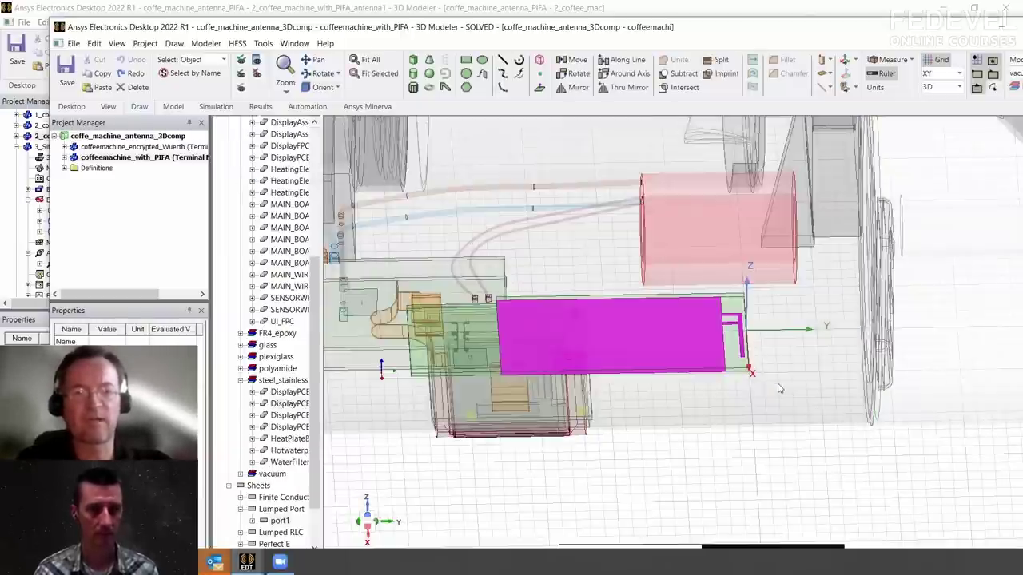
{"action": "left_click", "coordinate": [751, 393]}
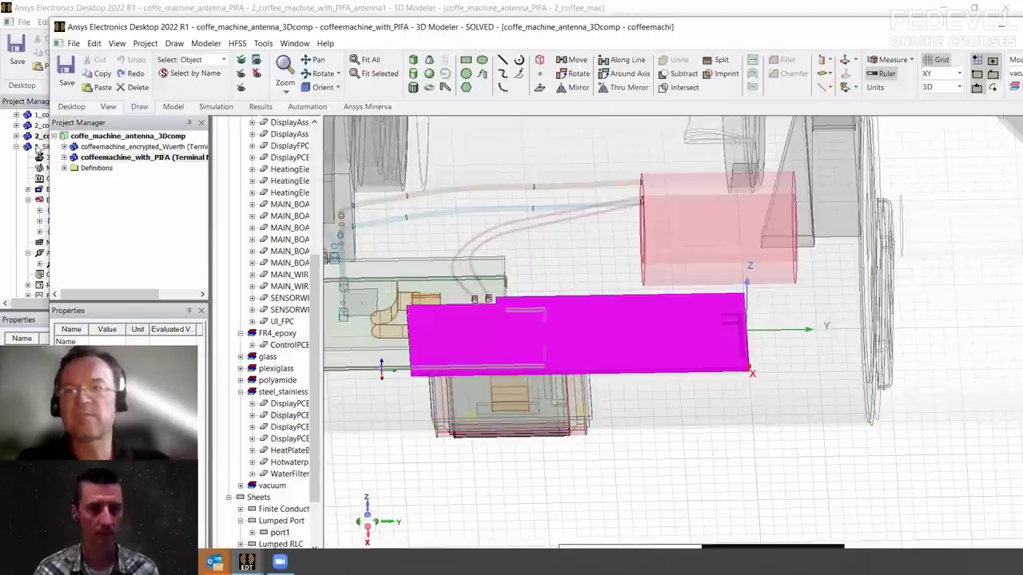
{"action": "left_click", "coordinate": [65, 138]}
{"action": "left_click", "coordinate": [381, 86]}
{"action": "left_click", "coordinate": [391, 105]}
{"action": "left_click", "coordinate": [514, 209]}
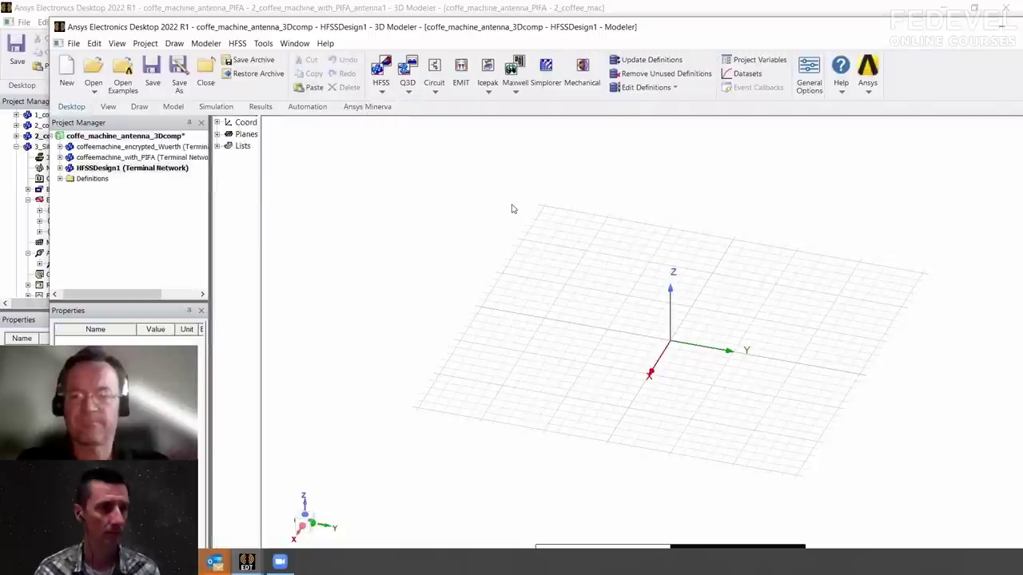
{"action": "key", "text": "ctrl+v"}
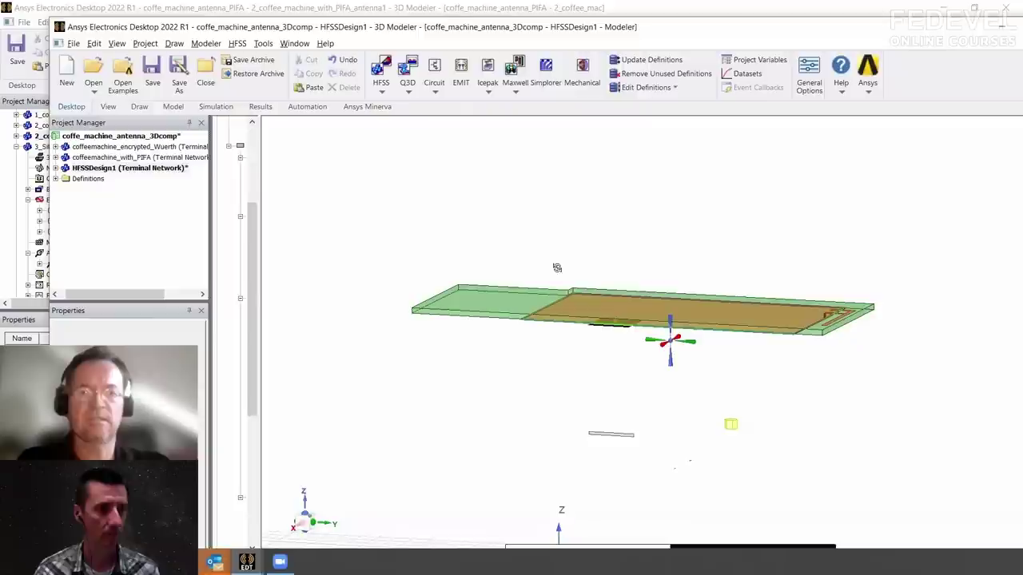
Delete the stray parts pasted below the board and the small dark component on its underside
{"action": "left_click_drag", "start_coordinate": [500, 360], "coordinate": [854, 491]}
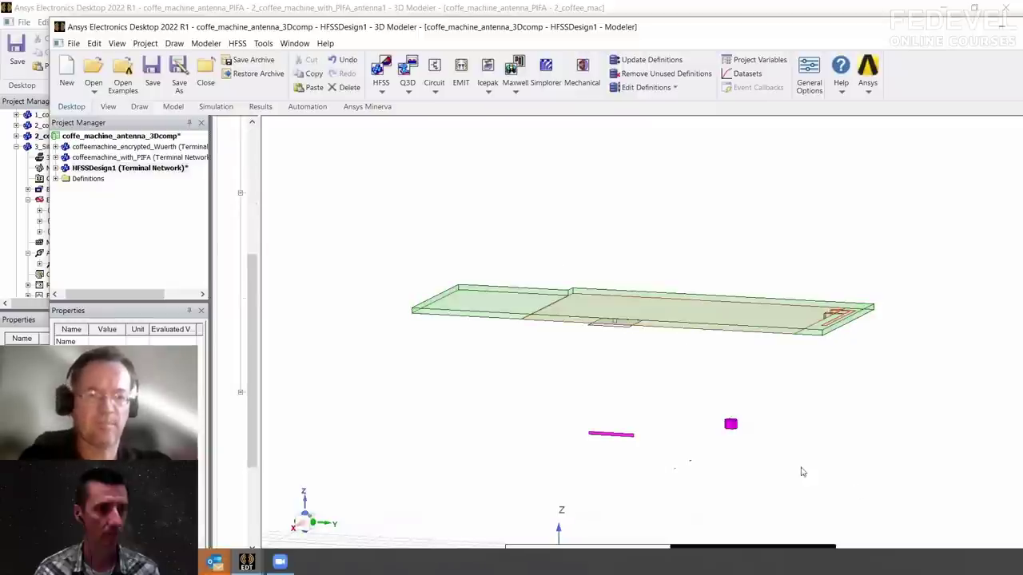
{"action": "key", "text": "Delete"}
{"action": "middle_click_drag", "start_coordinate": [672, 419], "coordinate": [683, 468]}
{"action": "scroll", "coordinate": [551, 340], "scroll_direction": "up", "scroll_amount": 4}
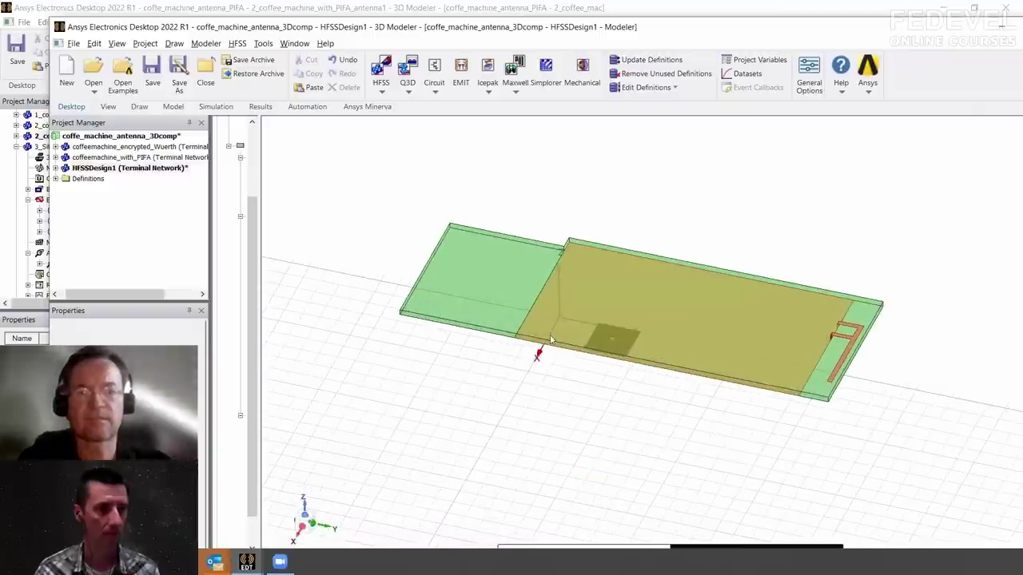
{"action": "left_click", "coordinate": [586, 338]}
{"action": "key", "text": "Delete"}
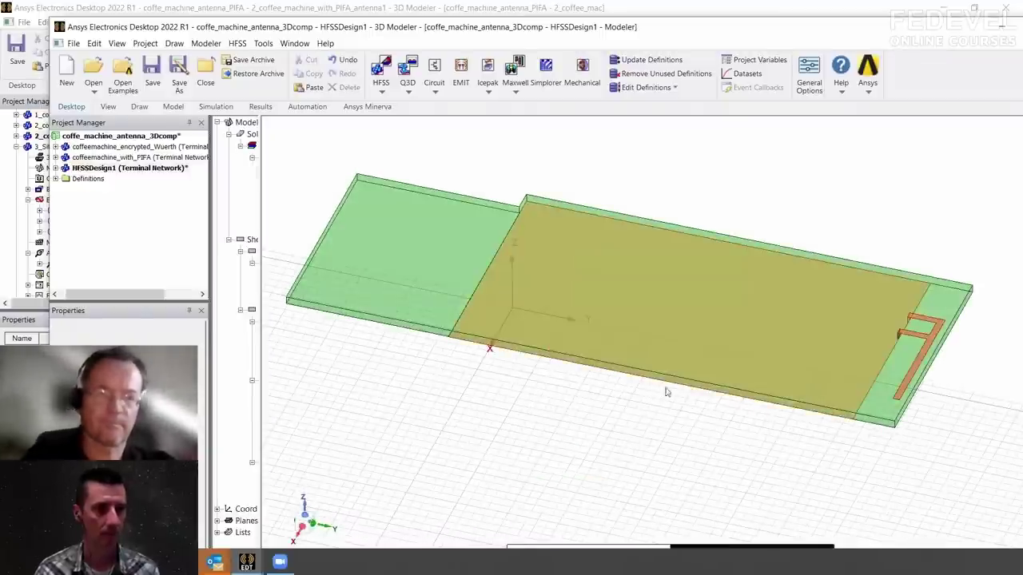
Export the whole board with its PIFA as an AutoCAD DXF file named exp_PCB in the 15_JUNE folder
{"action": "middle_click_drag", "start_coordinate": [717, 352], "coordinate": [717, 397]}
{"action": "scroll", "coordinate": [717, 397], "scroll_direction": "down", "scroll_amount": 2}
{"action": "left_click_drag", "start_coordinate": [717, 397], "coordinate": [672, 383], "text": "shift"}
{"action": "middle_click_drag", "start_coordinate": [671, 383], "coordinate": [655, 344]}
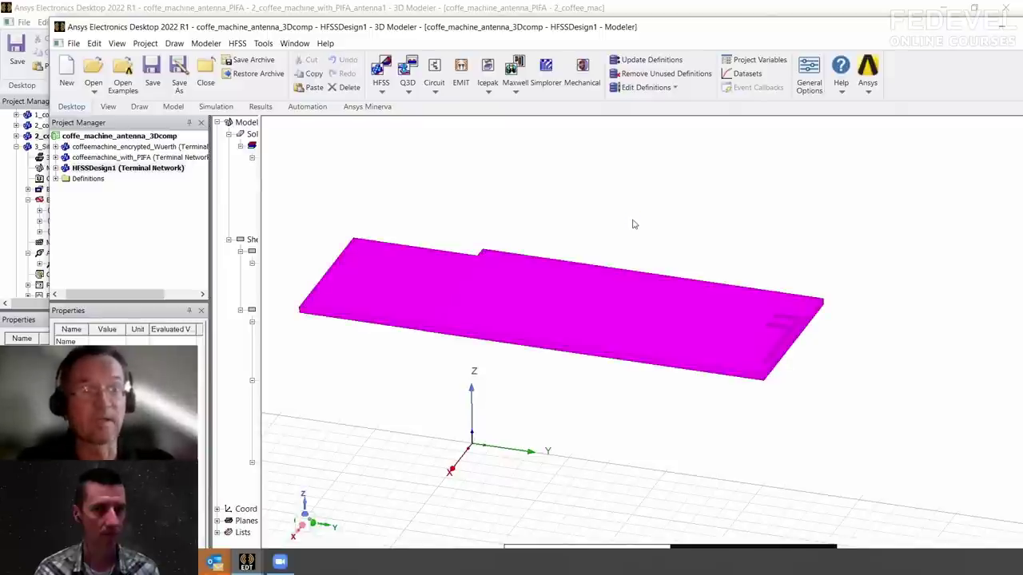
{"action": "key", "text": "ctrl+a"}
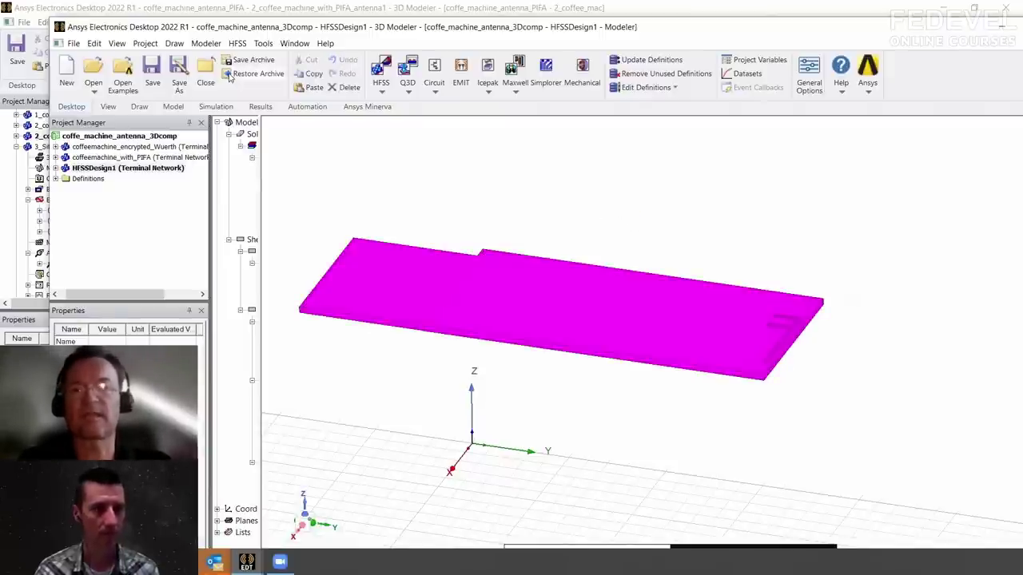
{"action": "left_click", "coordinate": [205, 43]}
{"action": "left_click", "coordinate": [221, 71]}
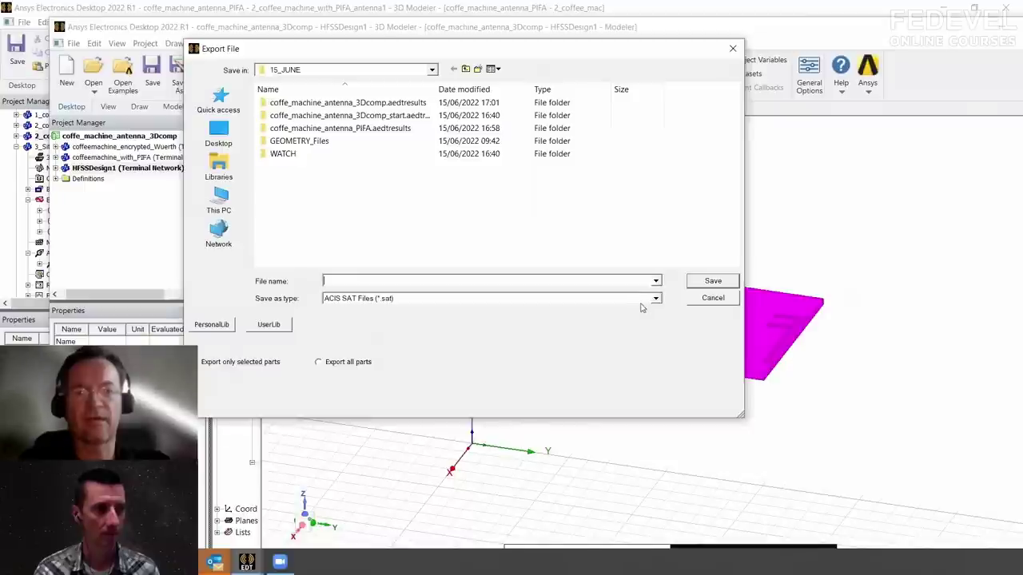
{"action": "left_click", "coordinate": [655, 299]}
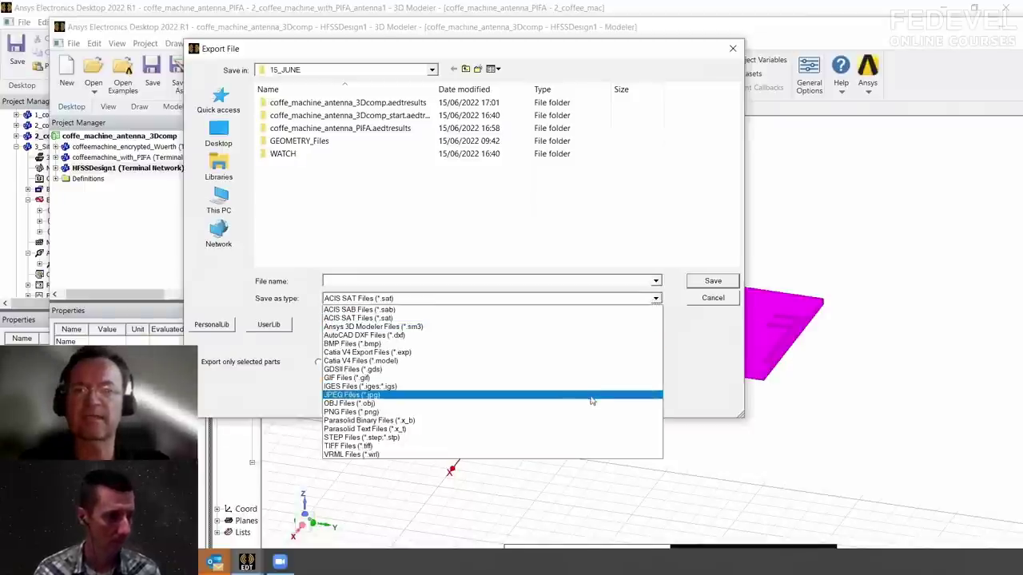
{"action": "left_click", "coordinate": [563, 336]}
{"action": "left_click", "coordinate": [373, 281]}
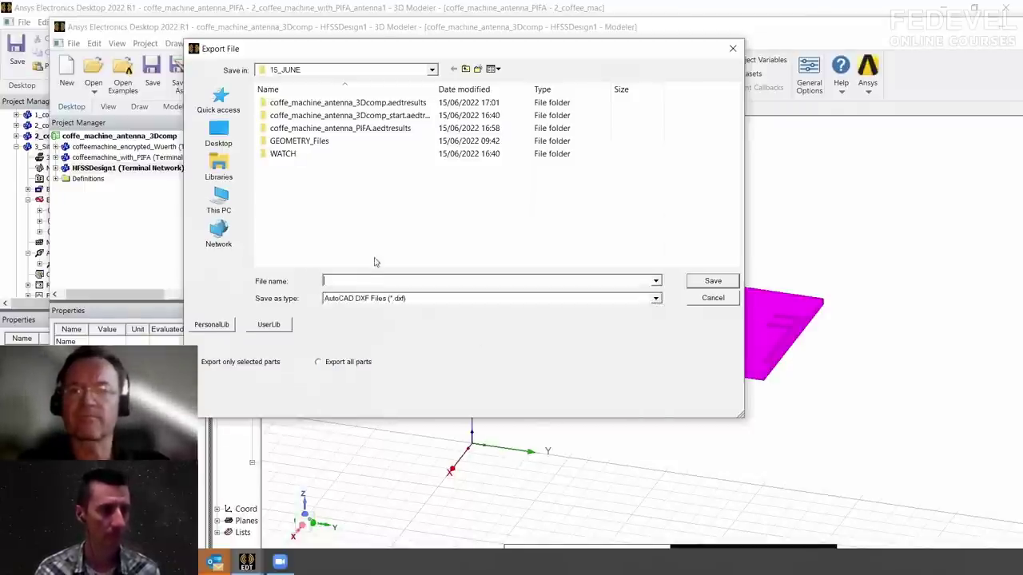
{"action": "type", "text": "exp_PC"}
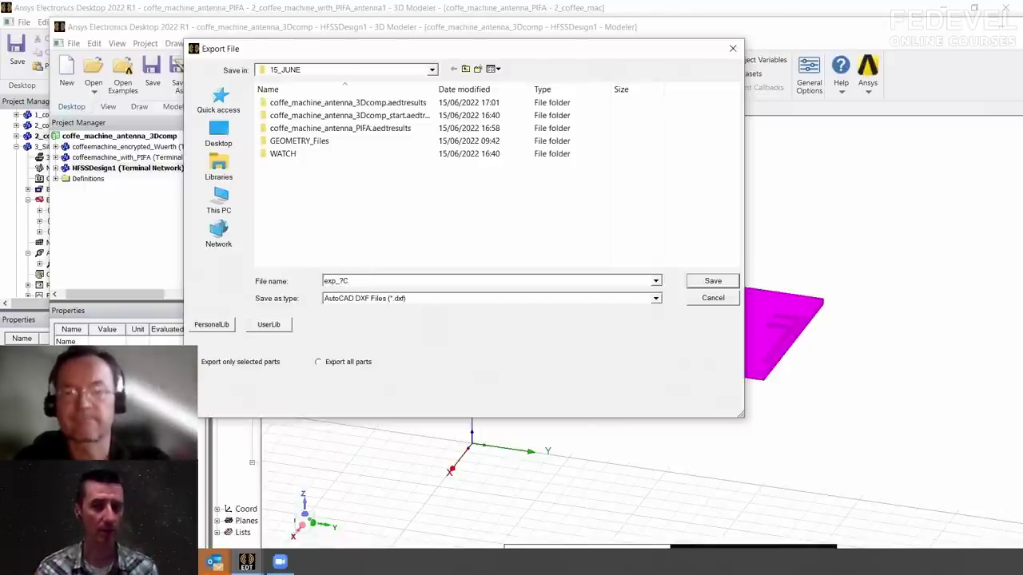
{"action": "key", "text": "BackSpace"}
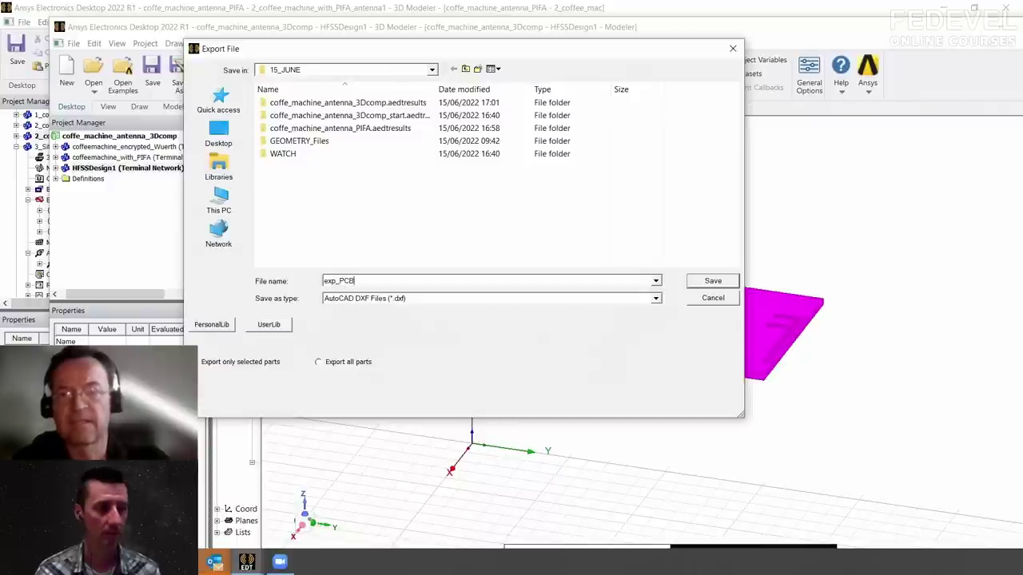
{"action": "type", "text": "CB"}
{"action": "left_click", "coordinate": [713, 281]}
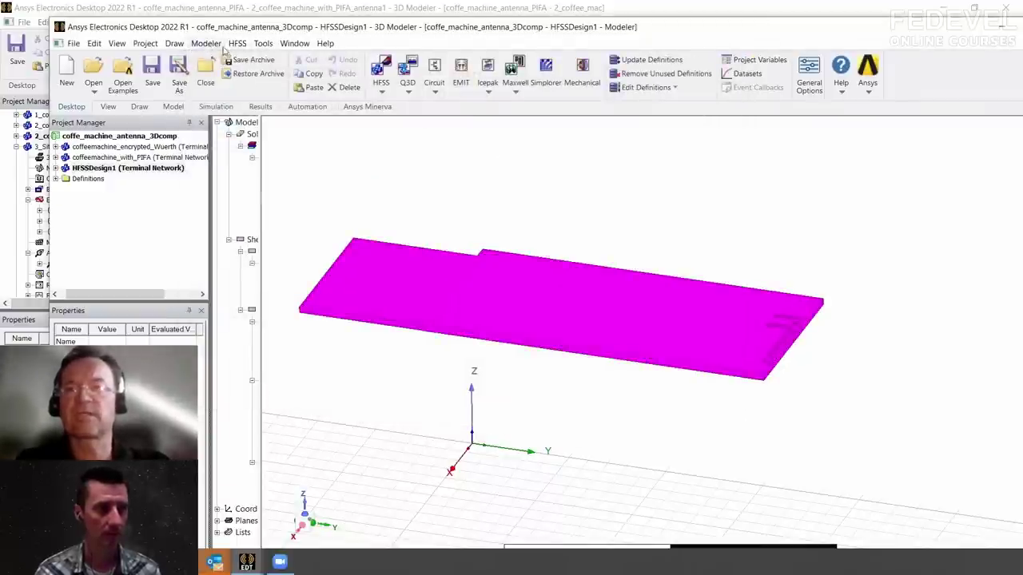
Export the same board geometry as a GDSII file named exp_GDS, including the antenna and ground layers, and clear the selection
{"action": "left_click", "coordinate": [237, 43]}
{"action": "mouse_move", "coordinate": [206, 43]}
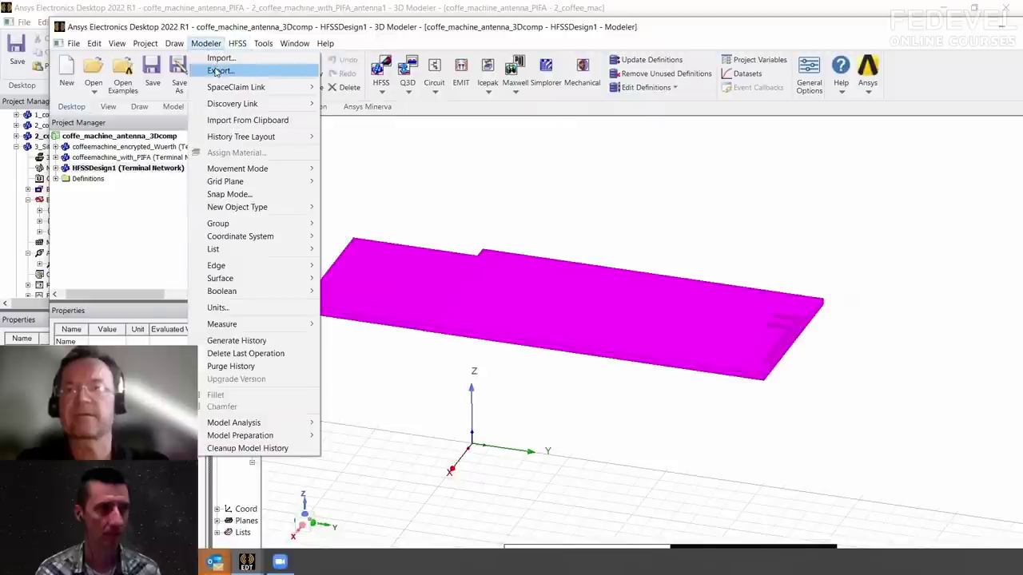
{"action": "left_click", "coordinate": [219, 70]}
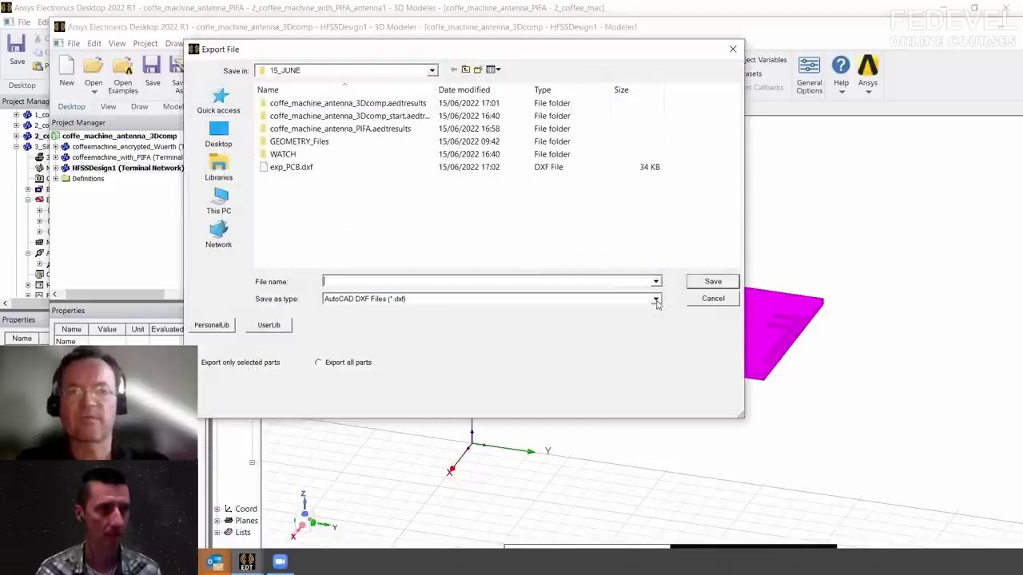
{"action": "left_click", "coordinate": [655, 300]}
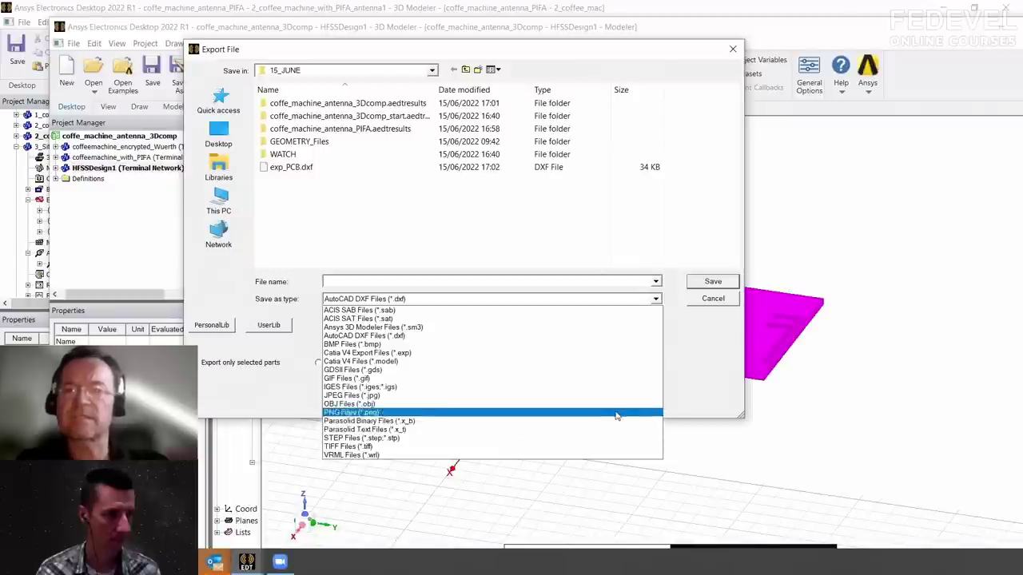
{"action": "left_click", "coordinate": [601, 370]}
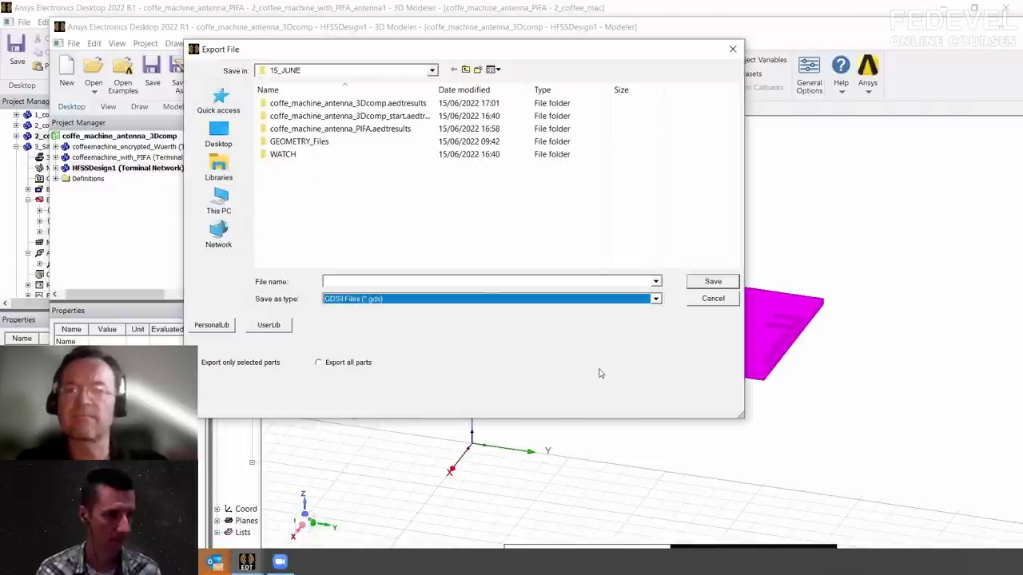
{"action": "left_click", "coordinate": [362, 283]}
{"action": "type", "text": "exp"}
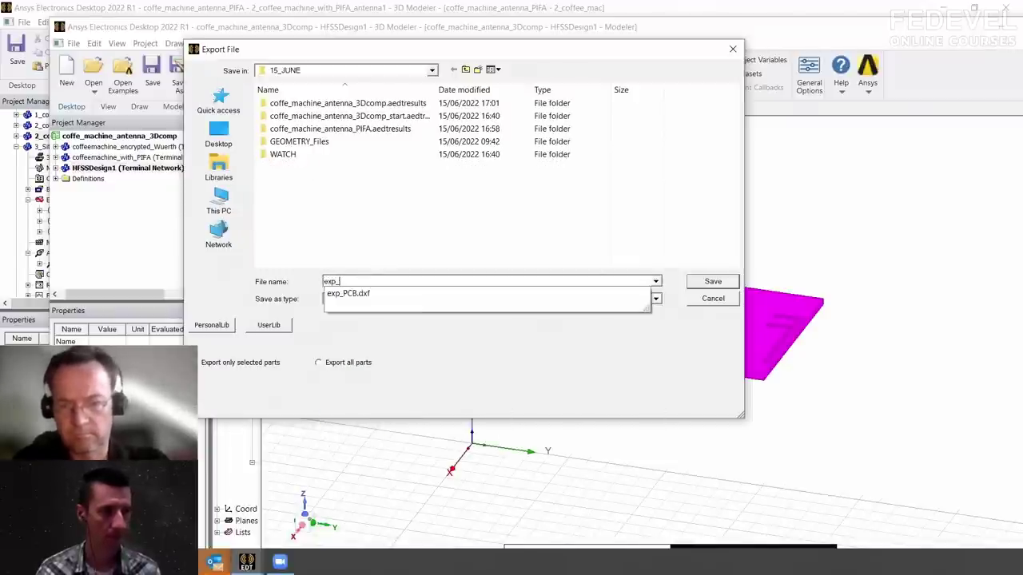
{"action": "type", "text": "_GDS"}
{"action": "key", "text": "Return"}
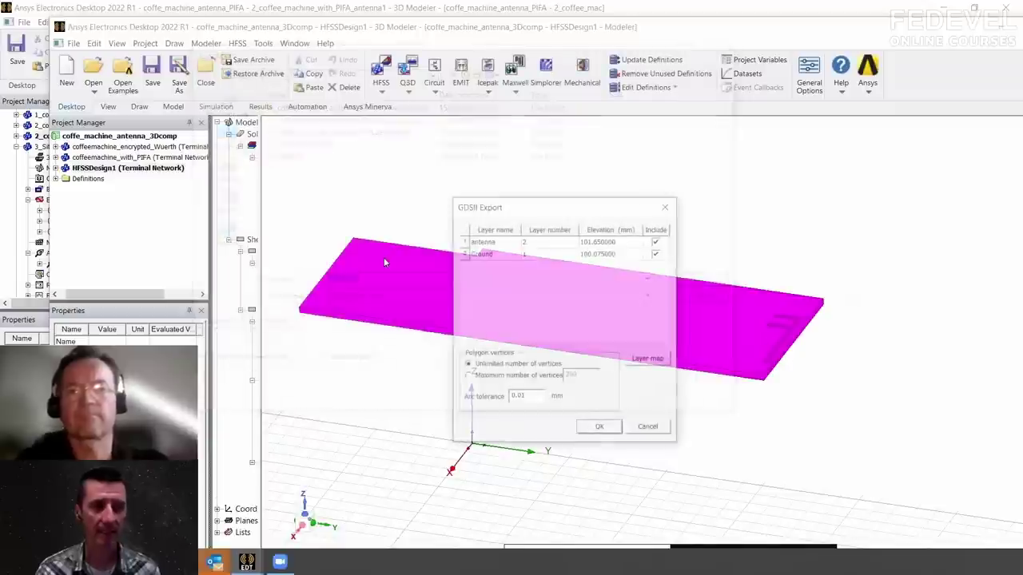
{"action": "left_click", "coordinate": [601, 429]}
{"action": "left_click", "coordinate": [587, 228]}
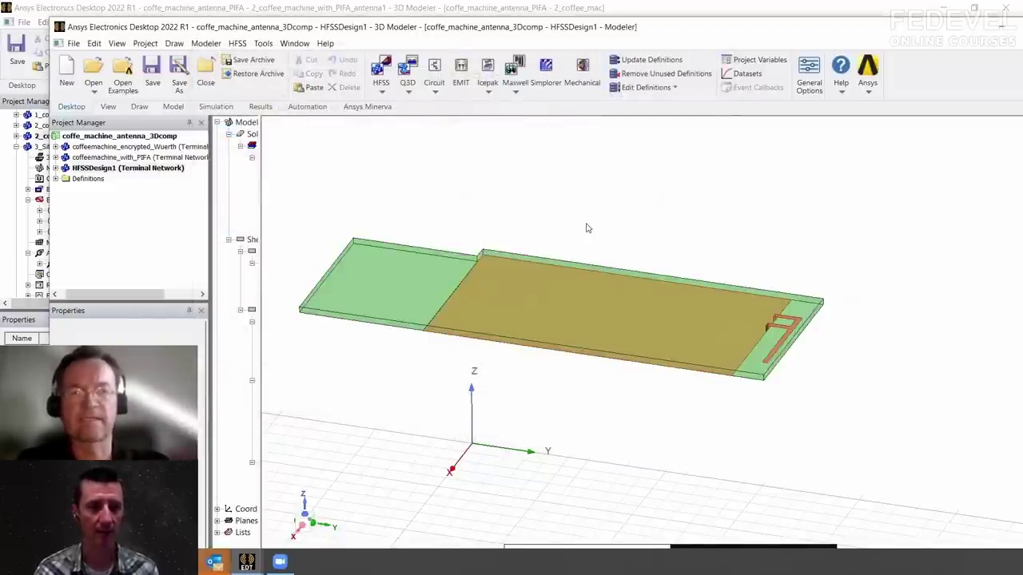
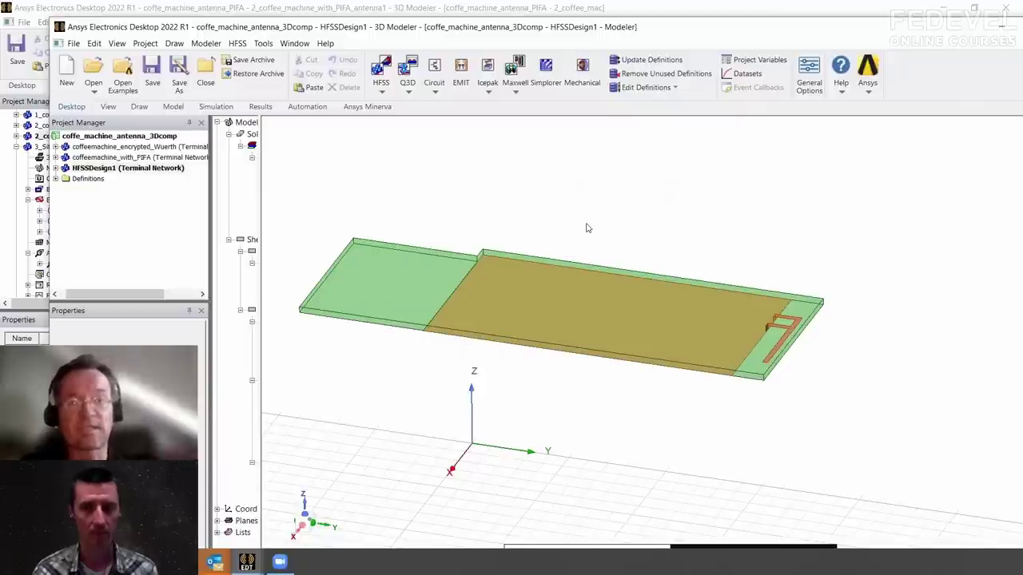
Reopen the coffeemachine_with_PIFA design, then switch to the coffe_machine_antenna_PIFA project and collapse its 3_Sitting At Desk_with_coffee_Machine design
{"action": "double_click", "coordinate": [175, 158]}
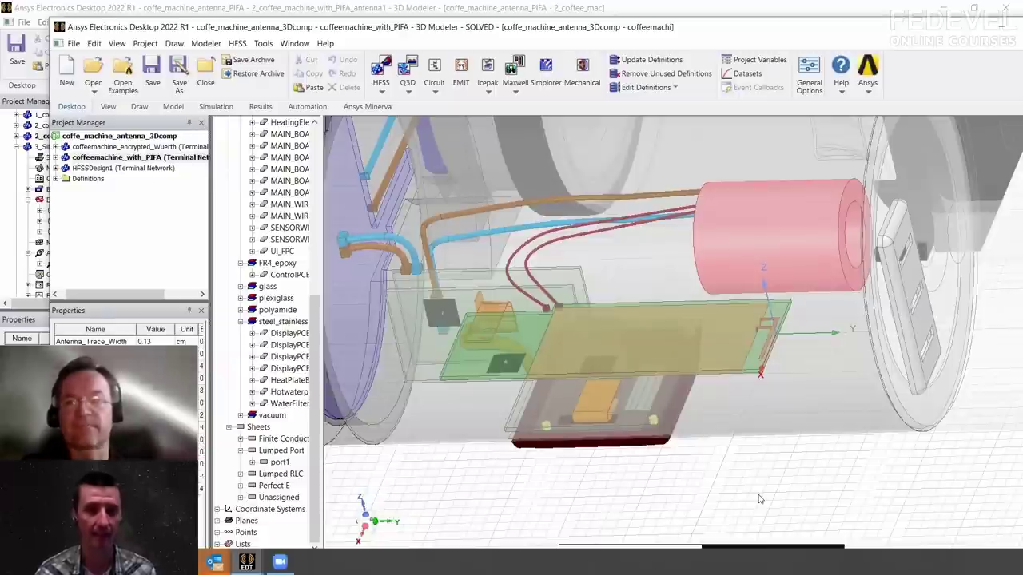
{"action": "left_click", "coordinate": [879, 208]}
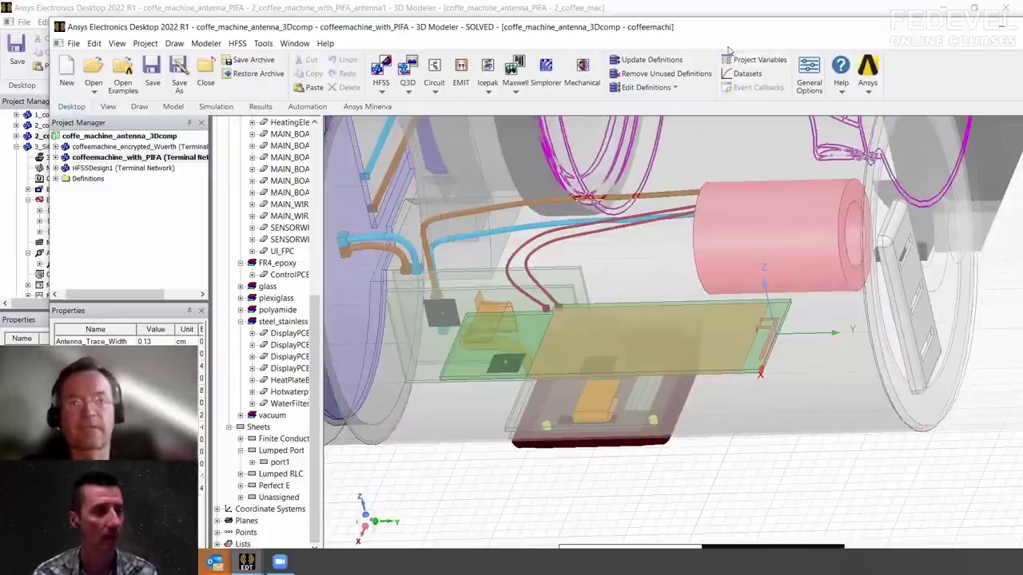
{"action": "key", "text": "alt+Tab"}
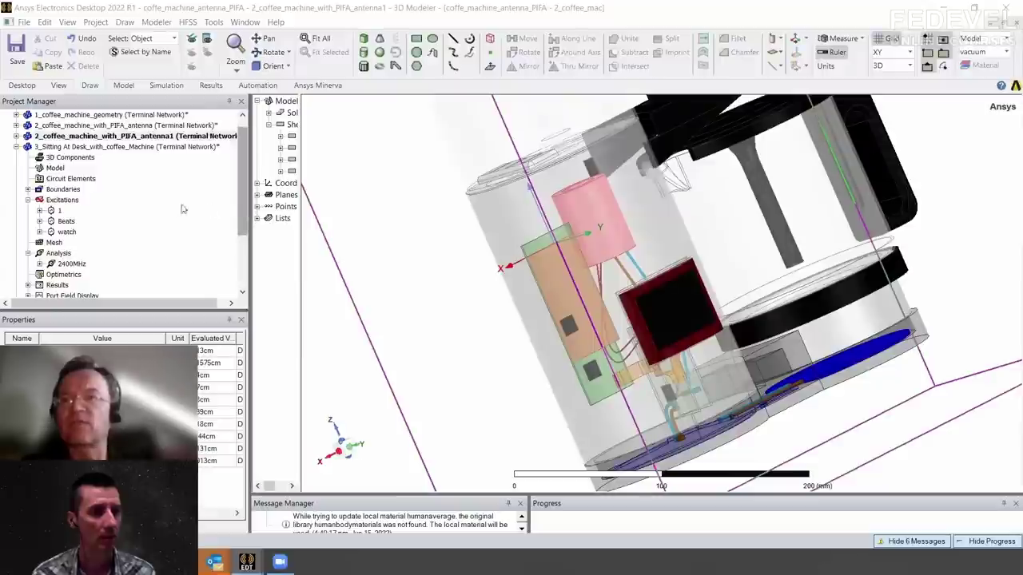
{"action": "left_click", "coordinate": [16, 146]}
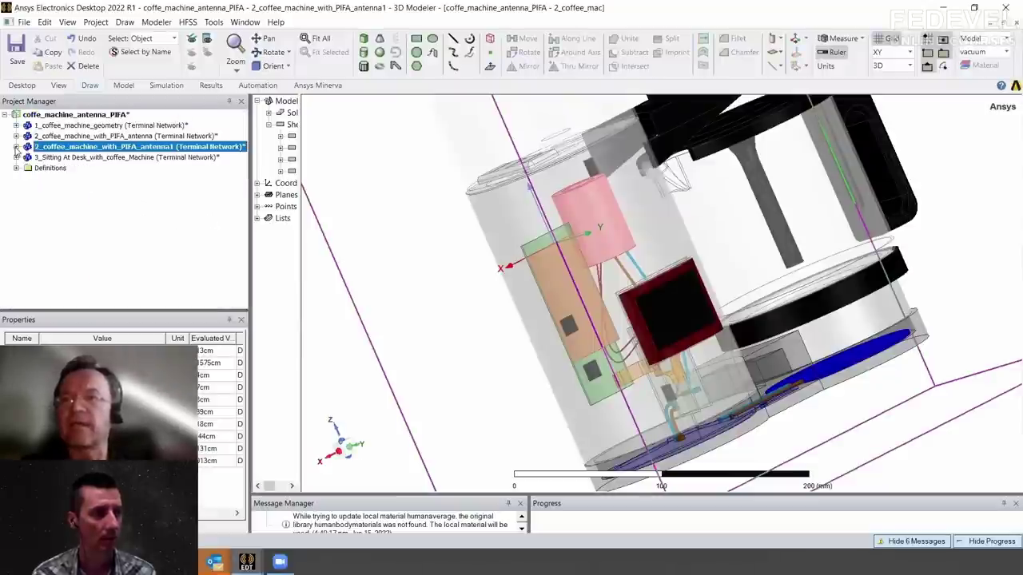
Back in the coffeemachine_with_PIFA design of coffe_machine_antenna_3Dcomp, delete the PIFA trace from the end of the control board
{"action": "key", "text": "alt+Tab"}
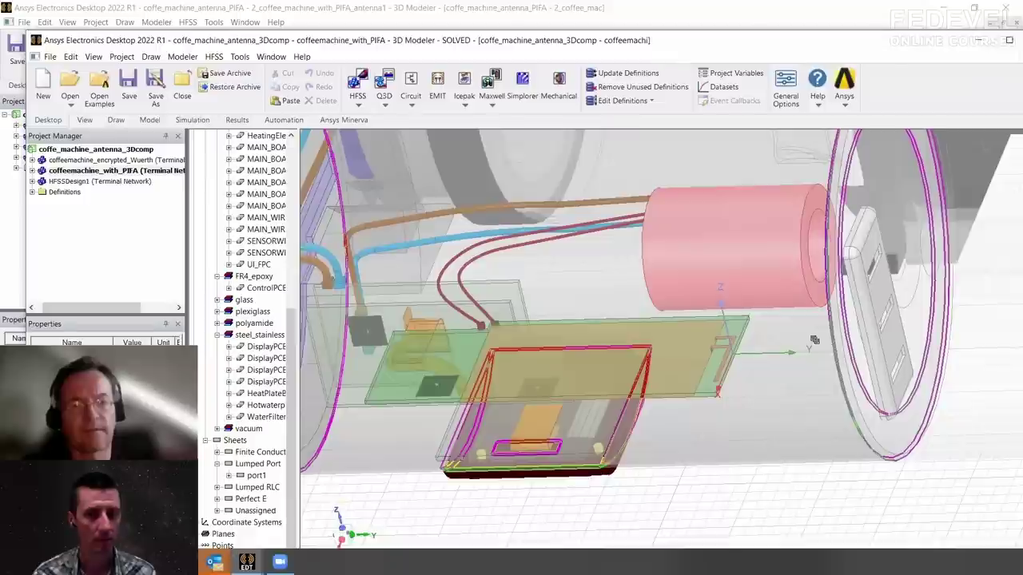
{"action": "scroll", "coordinate": [692, 422], "scroll_direction": "up", "scroll_amount": 5}
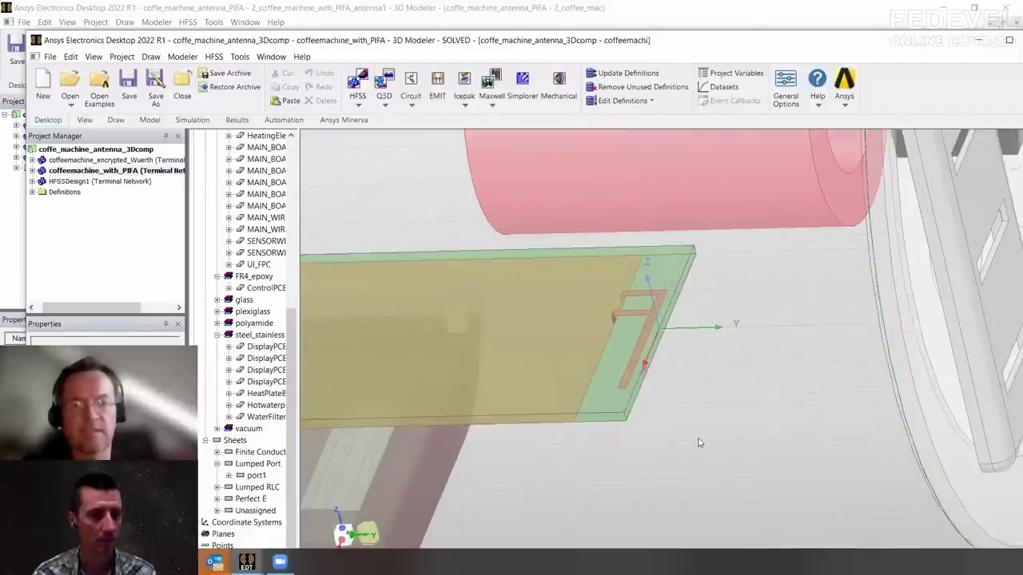
{"action": "left_click", "coordinate": [697, 436]}
{"action": "key", "text": "Delete"}
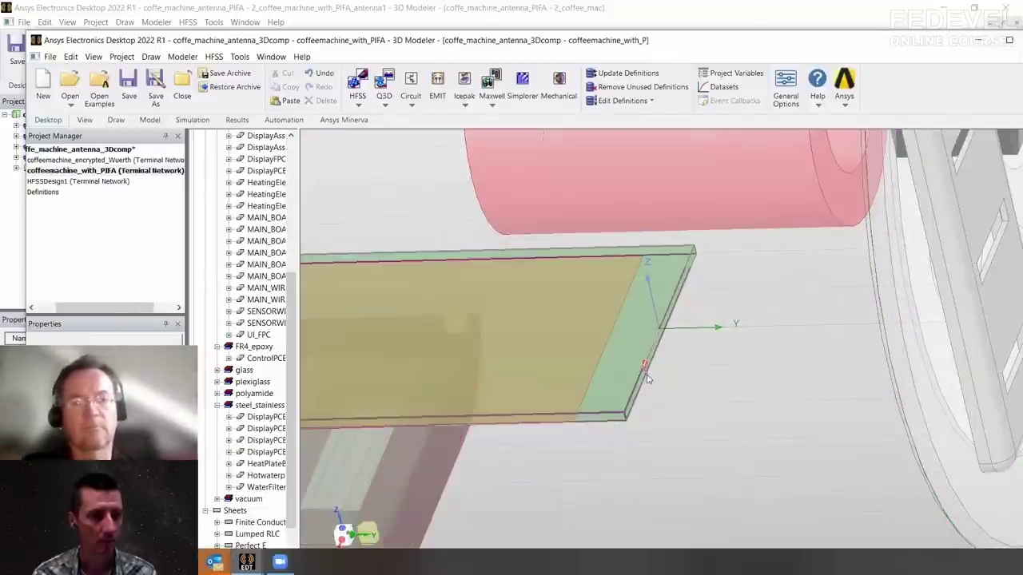
{"action": "scroll", "coordinate": [637, 376], "scroll_direction": "down", "scroll_amount": 4}
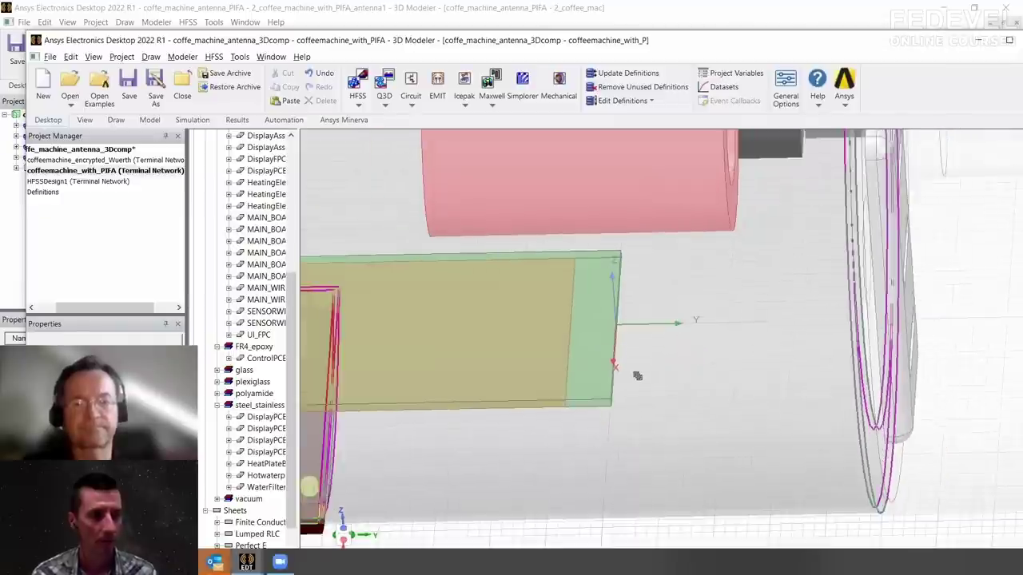
Show the component libraries beside the coffeemachine_with_PIFA model and collapse the Johanson antenna folder
{"action": "scroll", "coordinate": [631, 365], "scroll_direction": "up", "scroll_amount": 1}
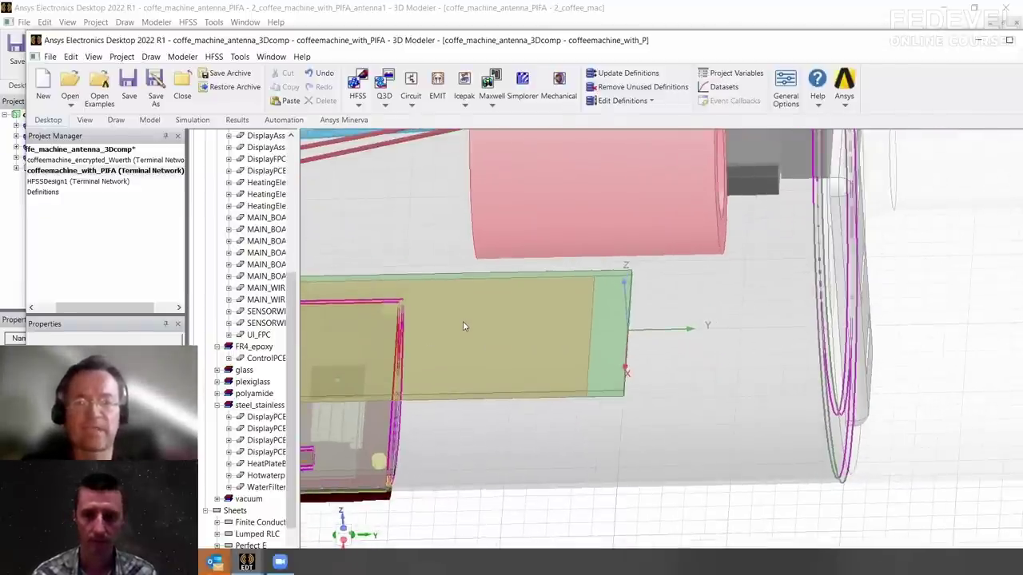
{"action": "left_click", "coordinate": [463, 323]}
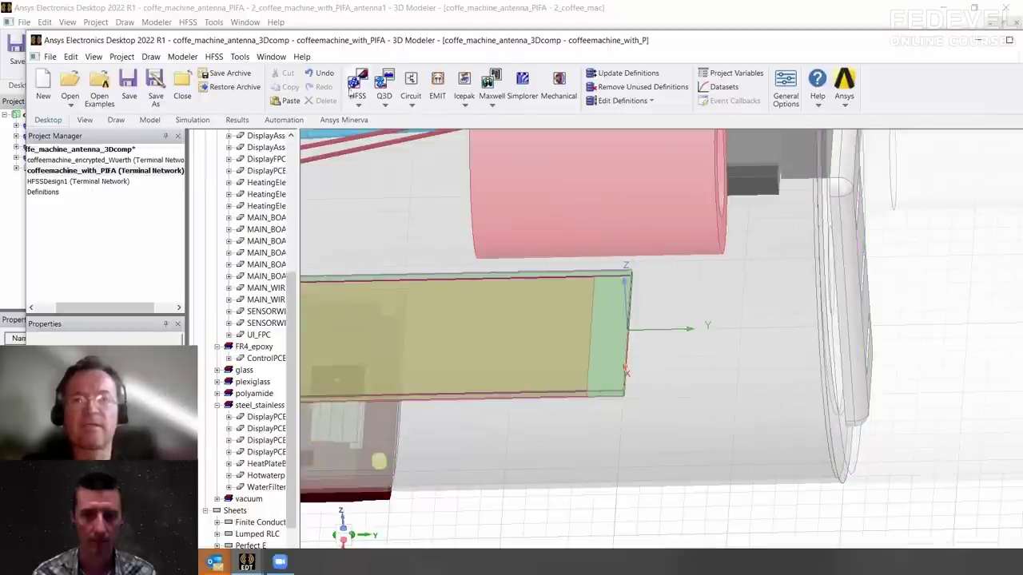
{"action": "double_click", "coordinate": [371, 44]}
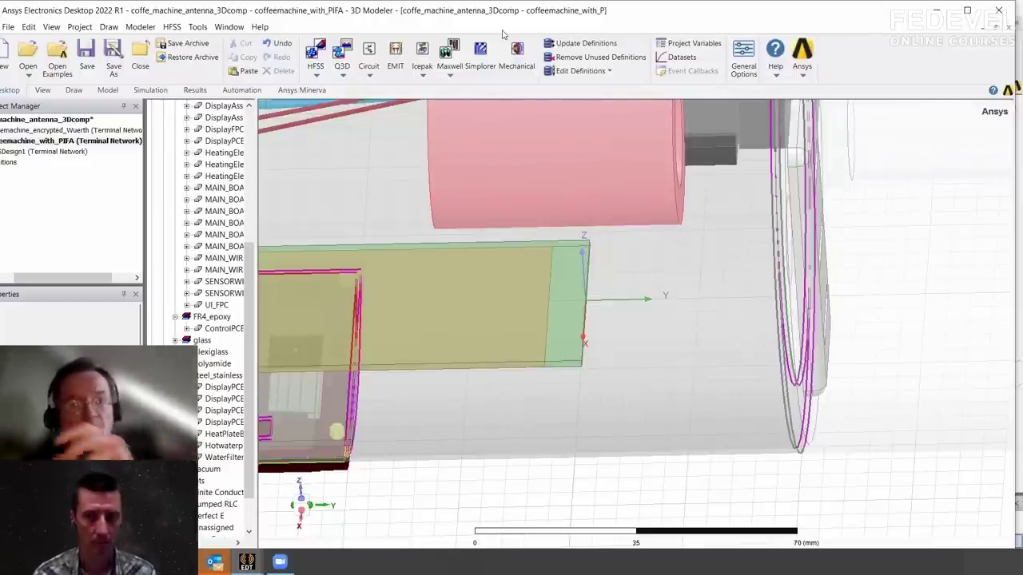
{"action": "left_click", "coordinate": [51, 27]}
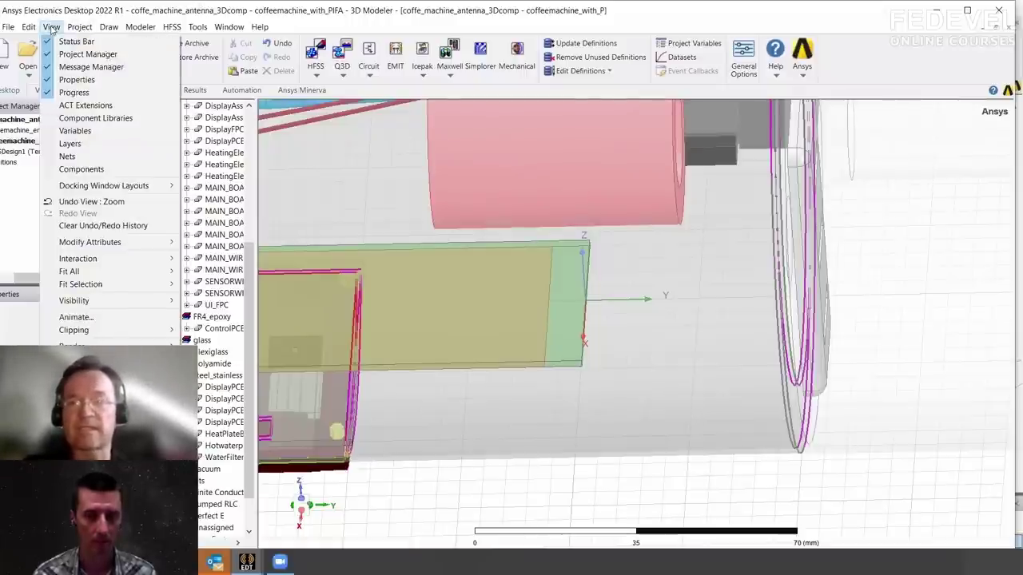
{"action": "left_click", "coordinate": [86, 120]}
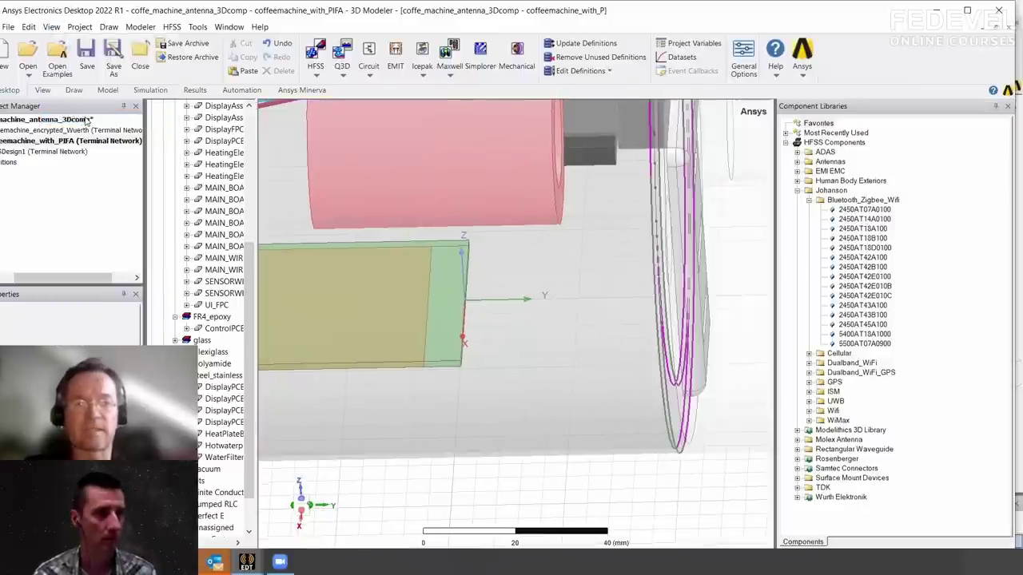
{"action": "left_click", "coordinate": [797, 192]}
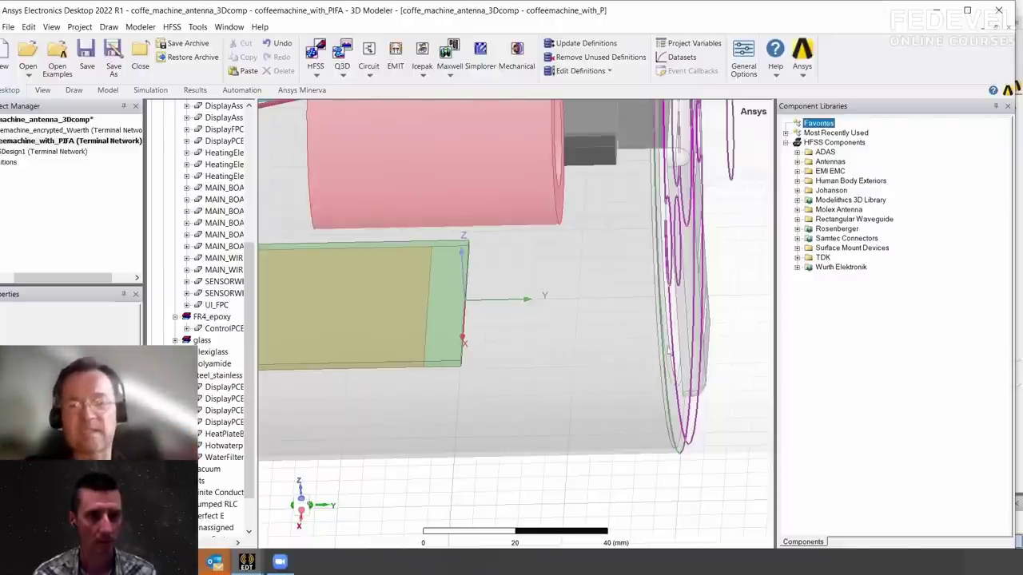
Switch to the window with the coffe_machine_antenna_PIFA project and open the 2_demo_antcomp_johanso_done project there
{"action": "mouse_move", "coordinate": [218, 565]}
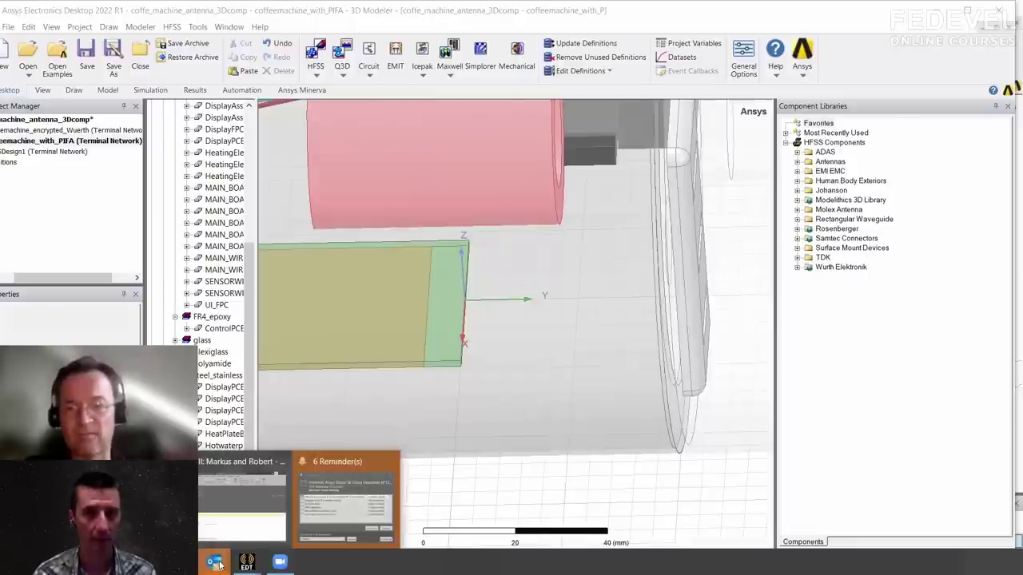
{"action": "mouse_move", "coordinate": [251, 564]}
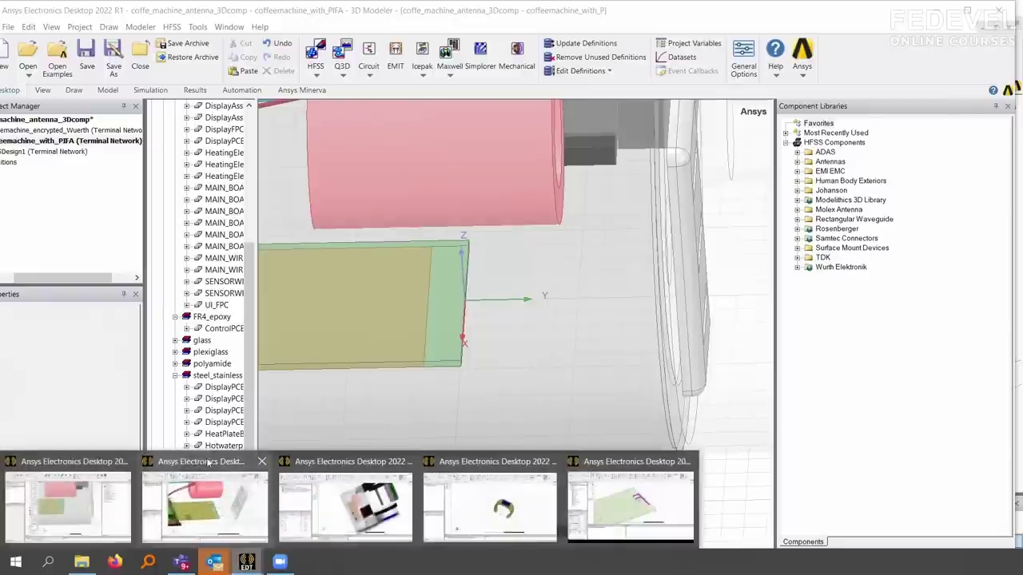
{"action": "left_click", "coordinate": [206, 480]}
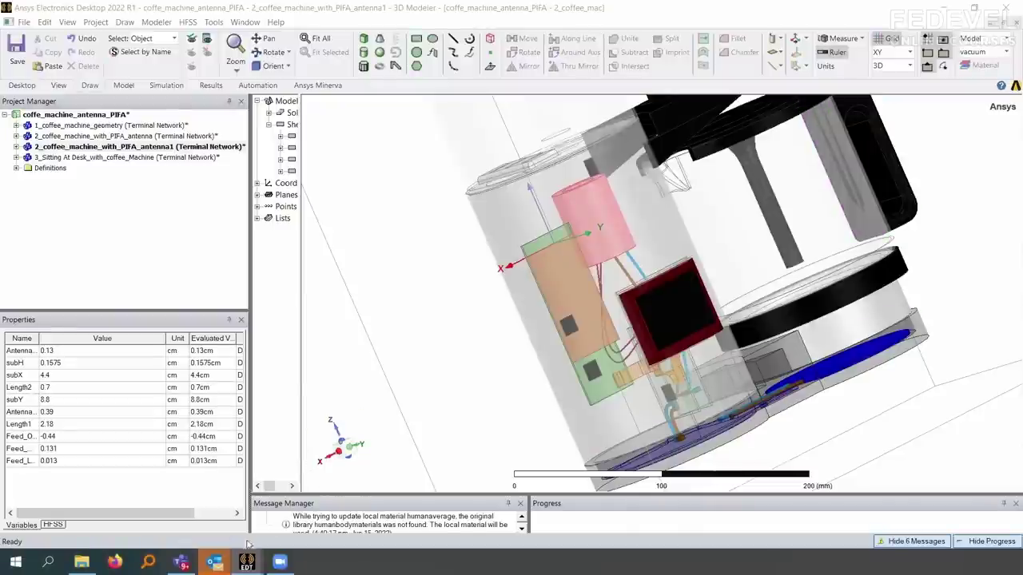
{"action": "left_click", "coordinate": [24, 21]}
{"action": "left_click", "coordinate": [42, 60]}
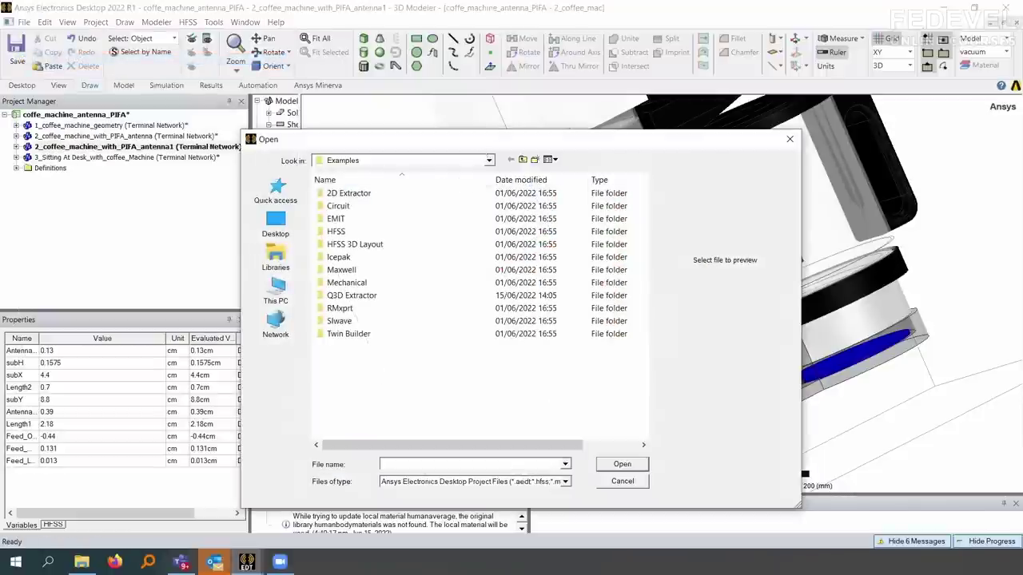
{"action": "key", "text": "Escape"}
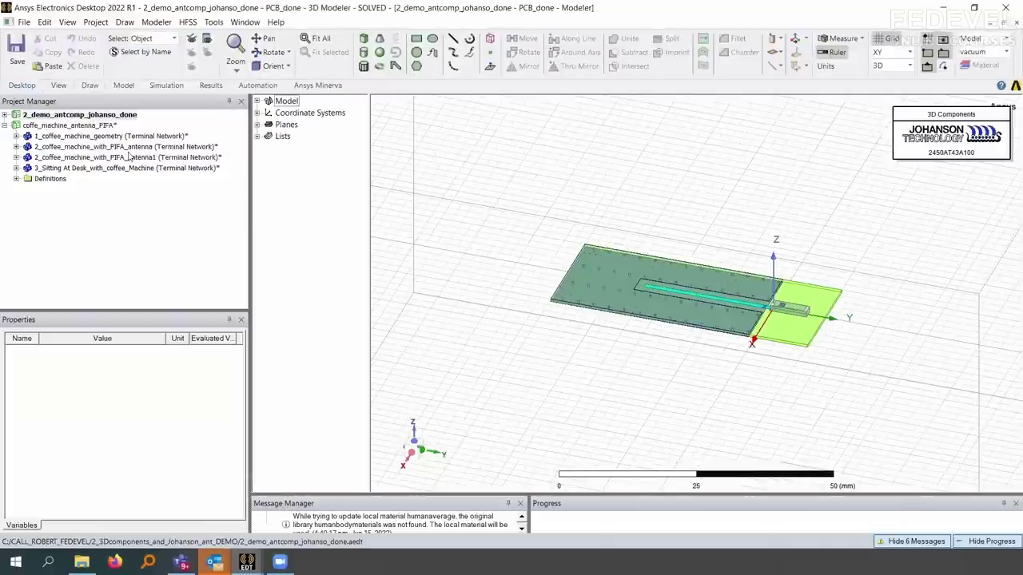
Expand the 2_demo_antcomp_johanso_done project and open its PCB_start design
{"action": "left_click", "coordinate": [79, 168]}
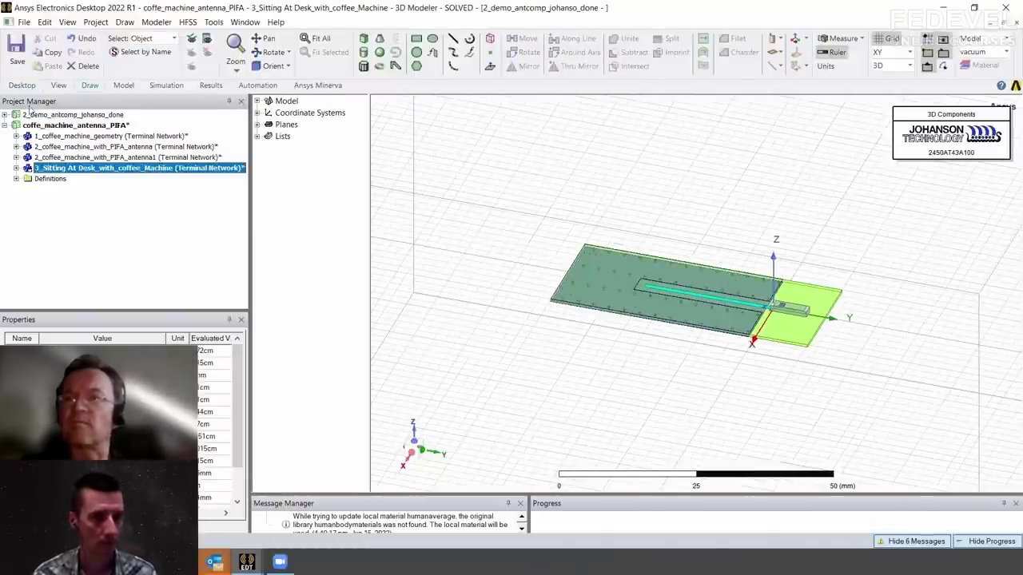
{"action": "left_click", "coordinate": [5, 114]}
{"action": "left_click", "coordinate": [86, 158]}
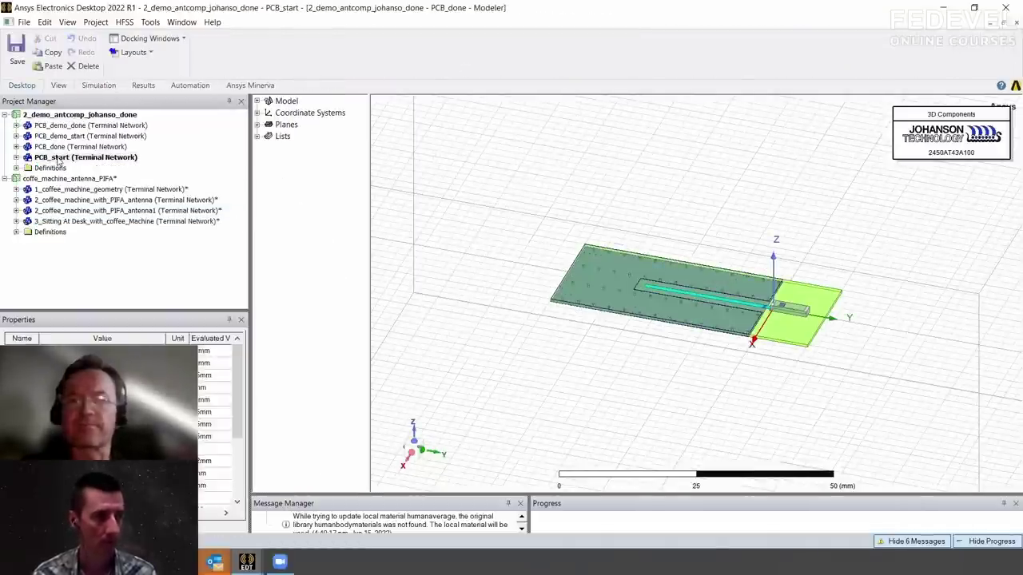
Hide the vacuum Region around the board and examine the end of the feed line beside the copper-free area
{"action": "scroll", "coordinate": [723, 257], "scroll_direction": "up", "scroll_amount": 1}
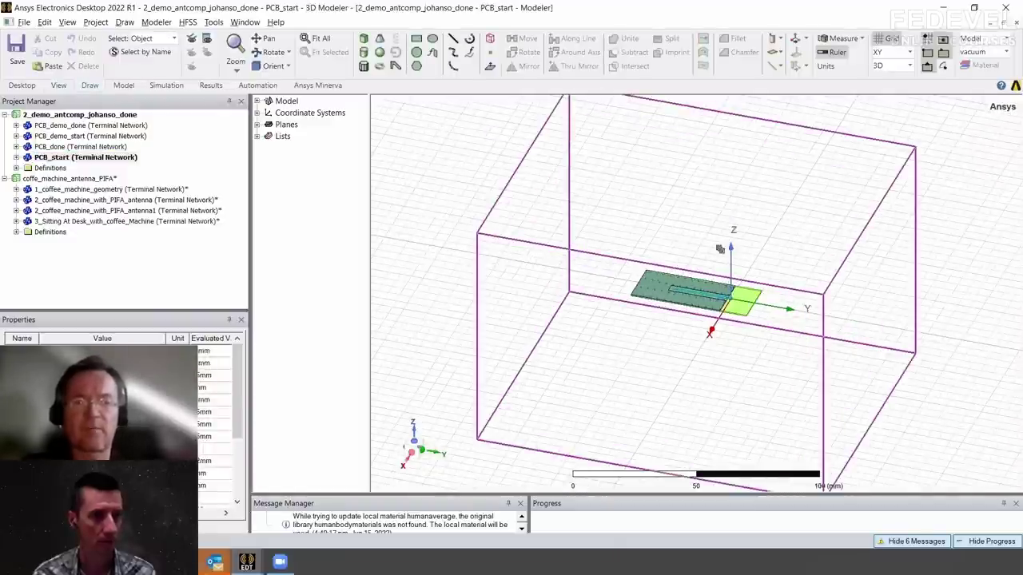
{"action": "scroll", "coordinate": [716, 305], "scroll_direction": "up", "scroll_amount": 1}
{"action": "scroll", "coordinate": [634, 288], "scroll_direction": "up", "scroll_amount": 1}
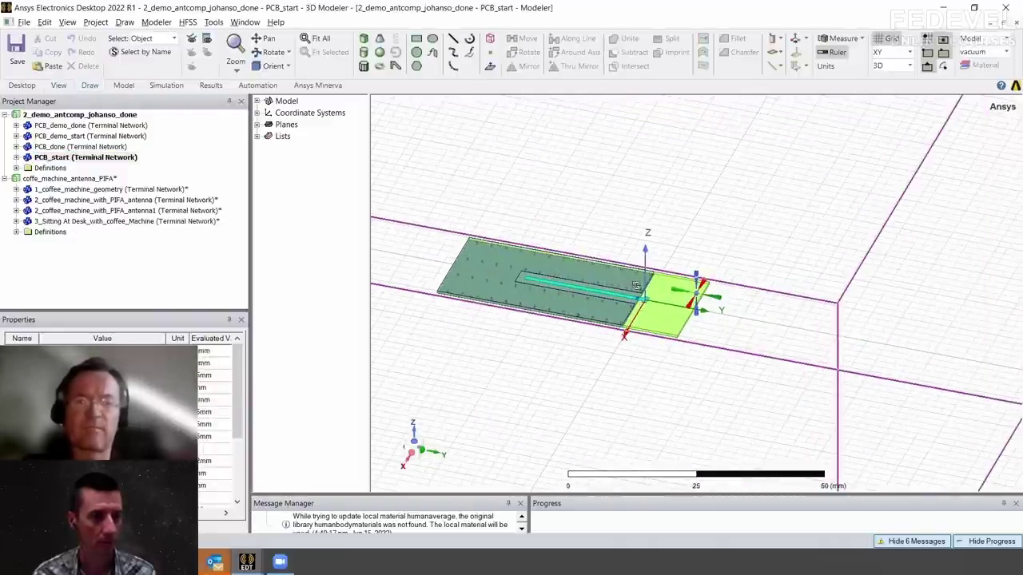
{"action": "left_click_drag", "start_coordinate": [637, 282], "coordinate": [743, 206], "text": "alt"}
{"action": "left_click", "coordinate": [744, 206]}
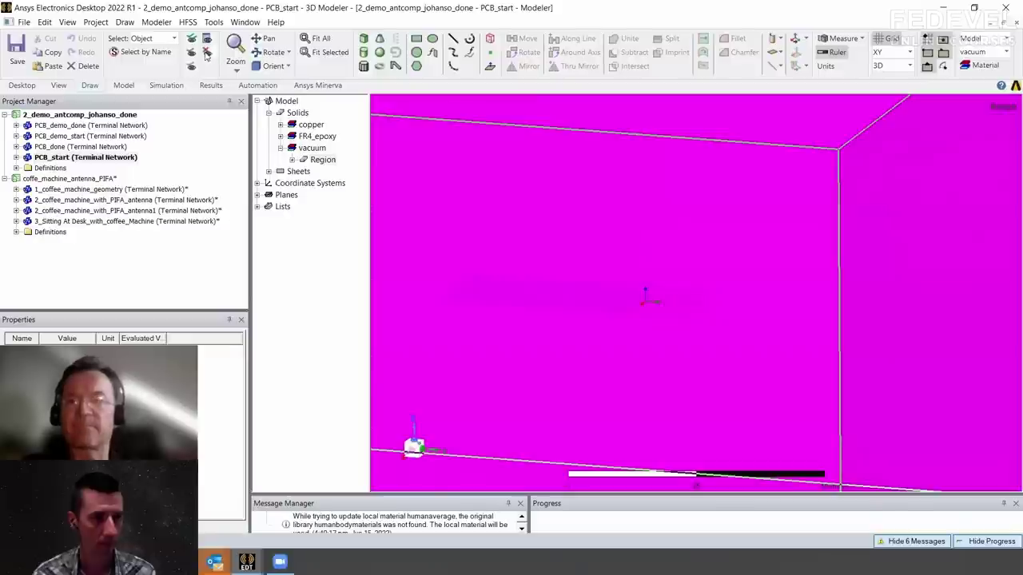
{"action": "left_click", "coordinate": [206, 52]}
{"action": "scroll", "coordinate": [703, 328], "scroll_direction": "up", "scroll_amount": 4}
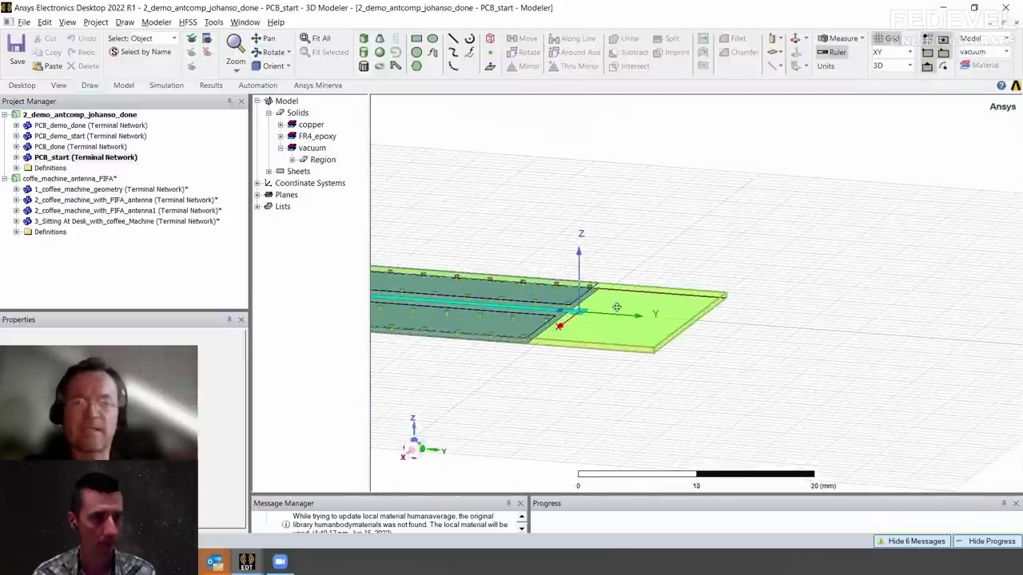
{"action": "left_click_drag", "start_coordinate": [604, 317], "coordinate": [742, 317], "text": "shift"}
{"action": "left_click_drag", "start_coordinate": [447, 242], "coordinate": [456, 246], "text": "alt"}
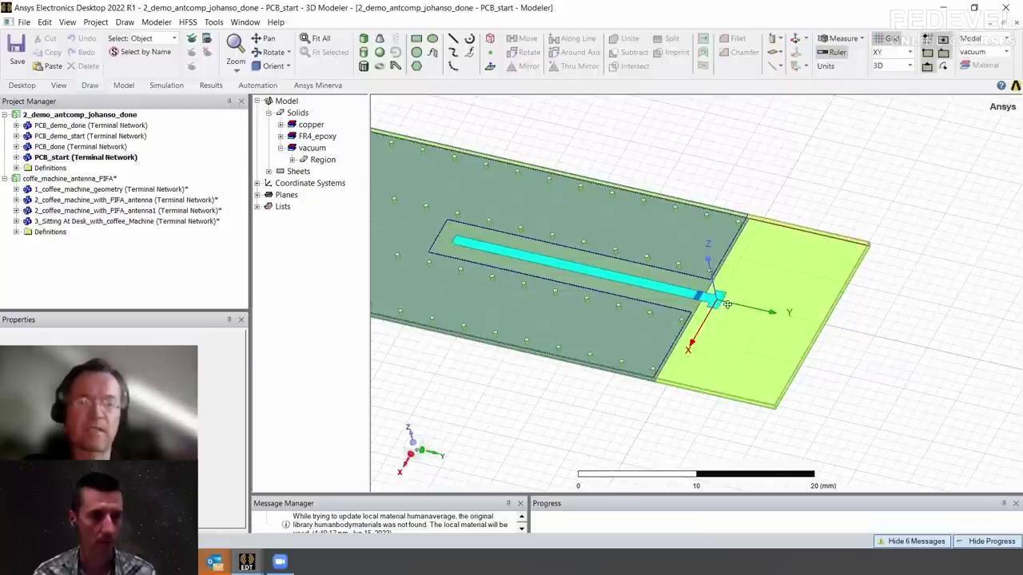
{"action": "left_click_drag", "start_coordinate": [644, 276], "coordinate": [559, 248], "text": "shift"}
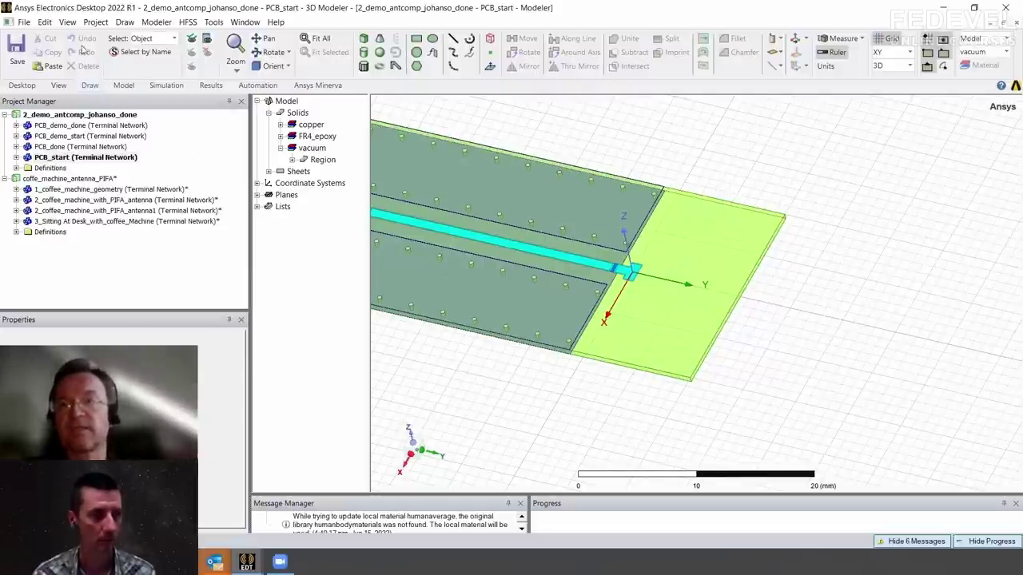
Show the HFSS component libraries for PCB_start and list Johanson's Bluetooth_Zigbee_Wifi antennas
{"action": "left_click", "coordinate": [68, 23]}
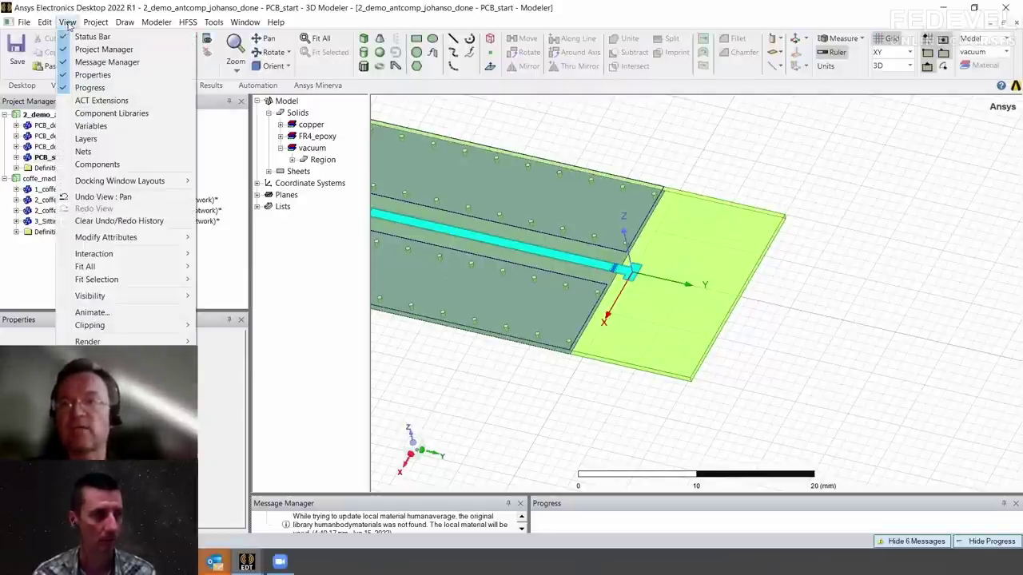
{"action": "left_click", "coordinate": [98, 119]}
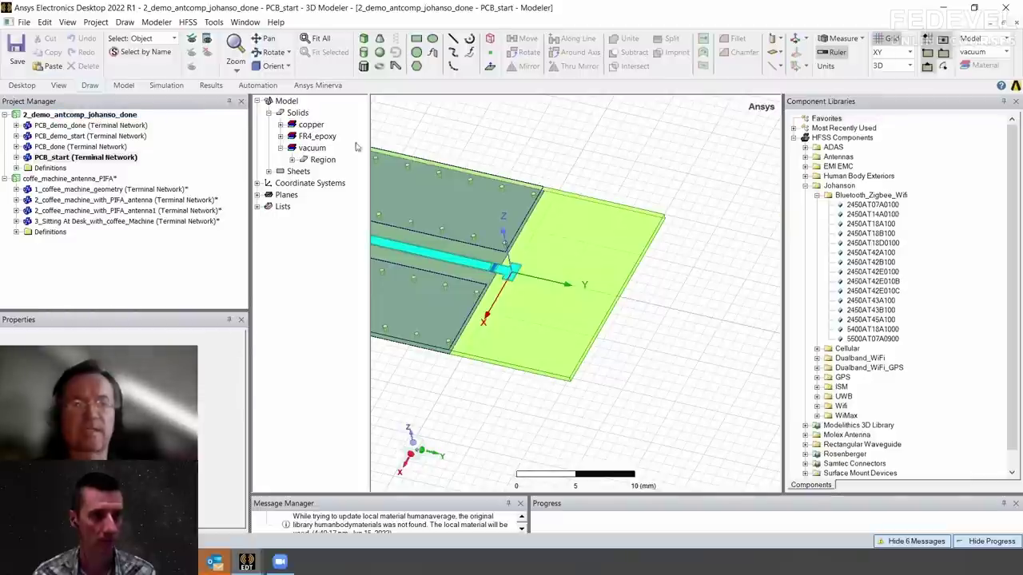
{"action": "left_click", "coordinate": [805, 185]}
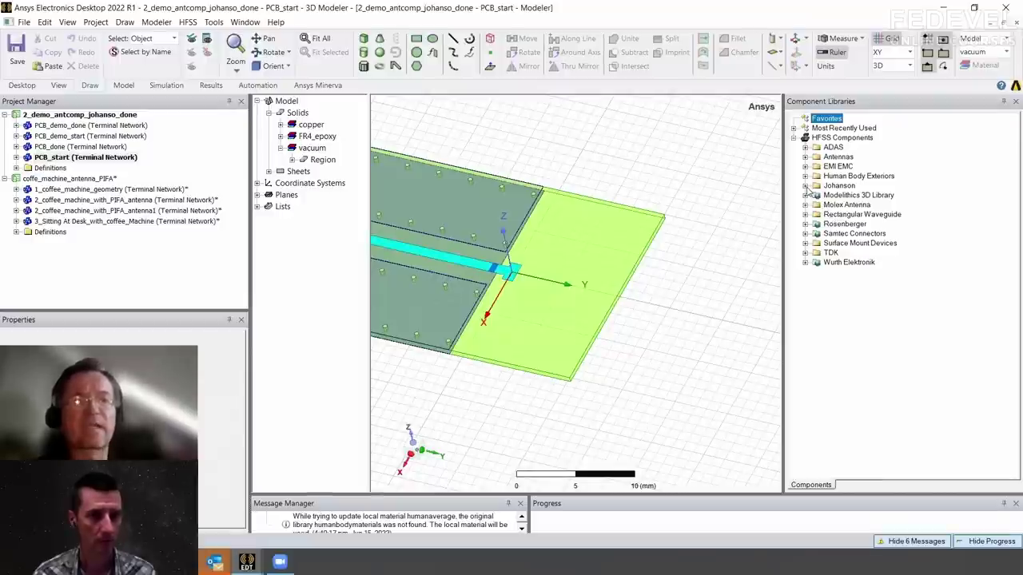
{"action": "left_click", "coordinate": [805, 186]}
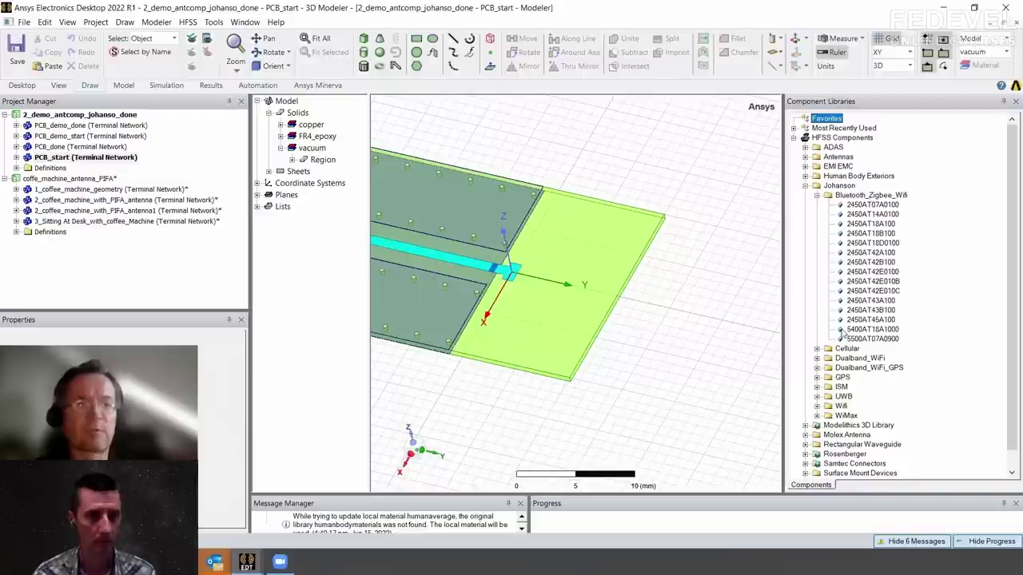
Browse Johanson's GPS, ISM, UWB and Wifi antenna models, then collapse the Johanson library
{"action": "left_click", "coordinate": [816, 378]}
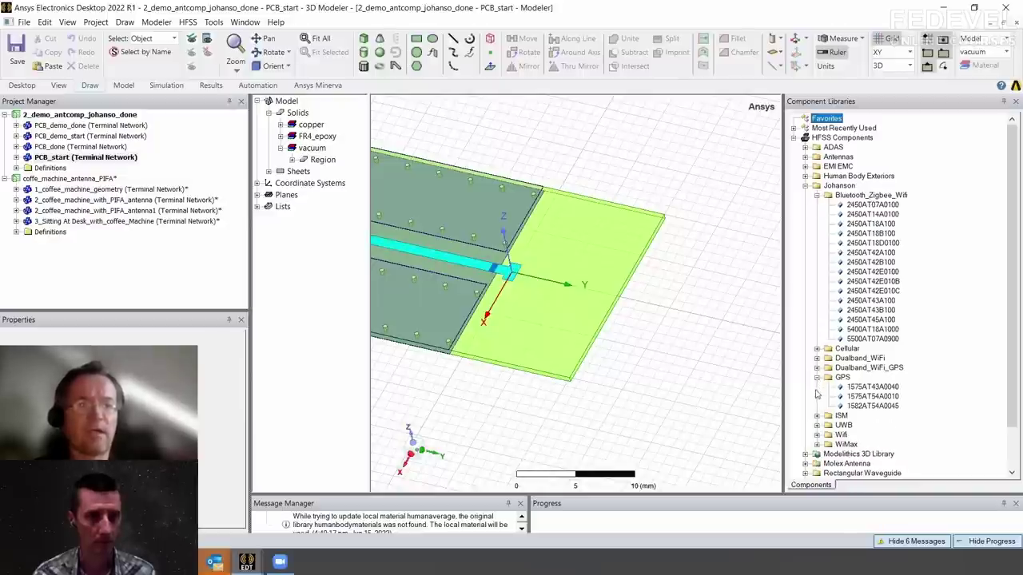
{"action": "left_click", "coordinate": [816, 415]}
{"action": "scroll", "coordinate": [812, 403], "scroll_direction": "down", "scroll_amount": 2}
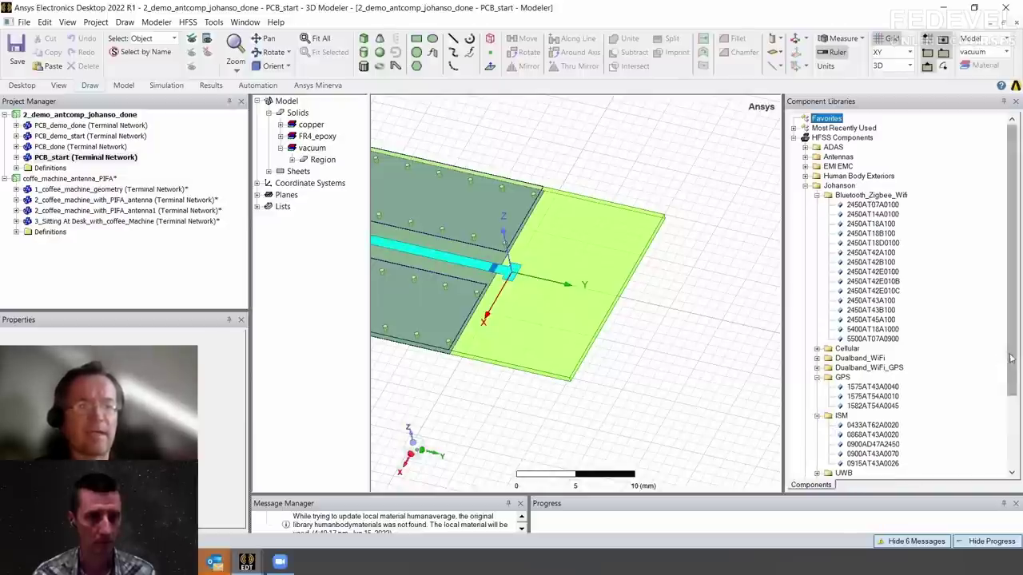
{"action": "left_click", "coordinate": [817, 416]}
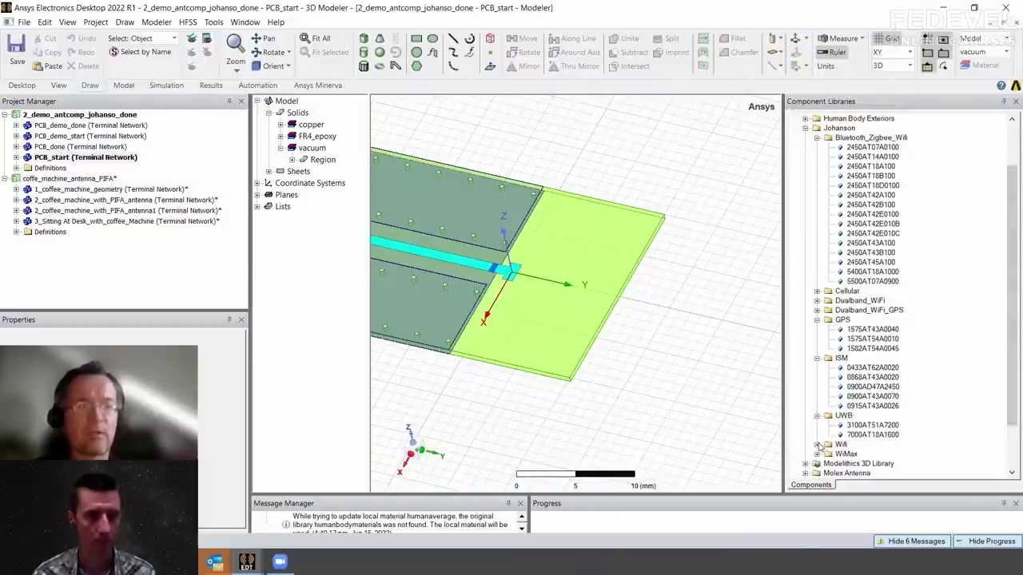
{"action": "left_click", "coordinate": [818, 445]}
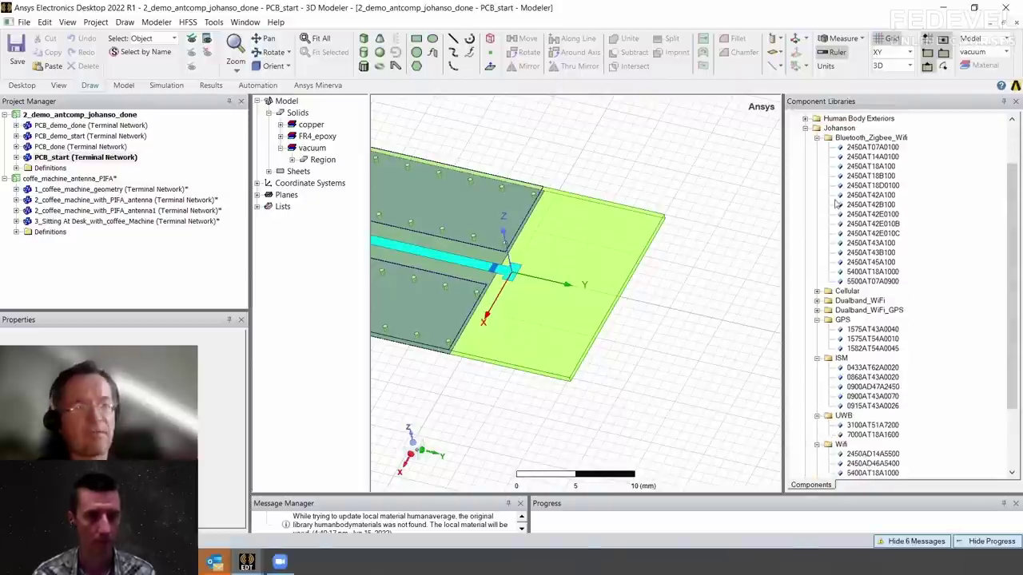
{"action": "left_click", "coordinate": [805, 128]}
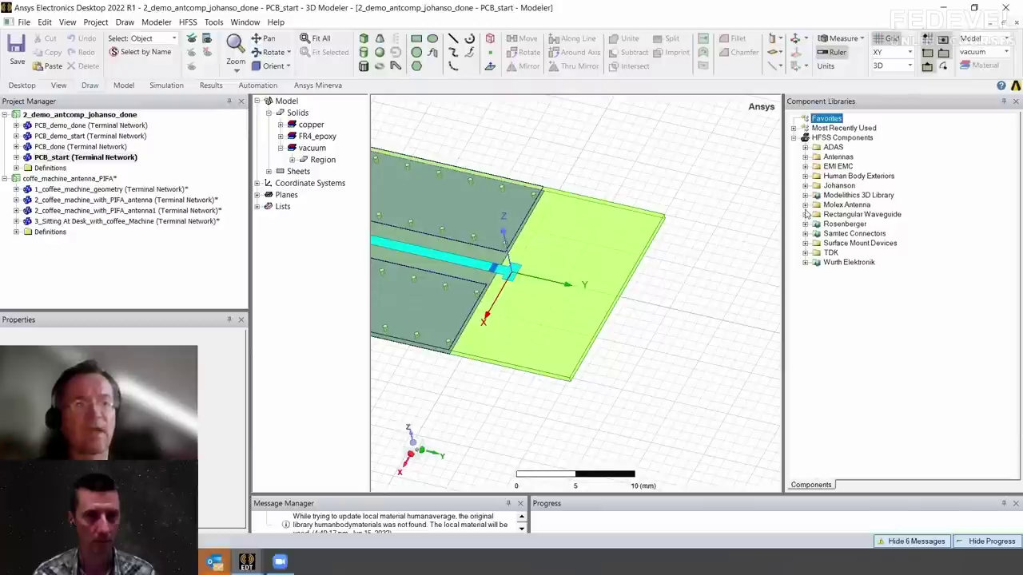
Browse TDK's 5GHz_Wifi, 2p4GHz_BLE_Wifi_ZigBee, 2p4GHz_5GHz_Wifi_Dual and 2p3-2p7GHz_WiMax antenna models, then collapse the TDK library
{"action": "left_click", "coordinate": [805, 252]}
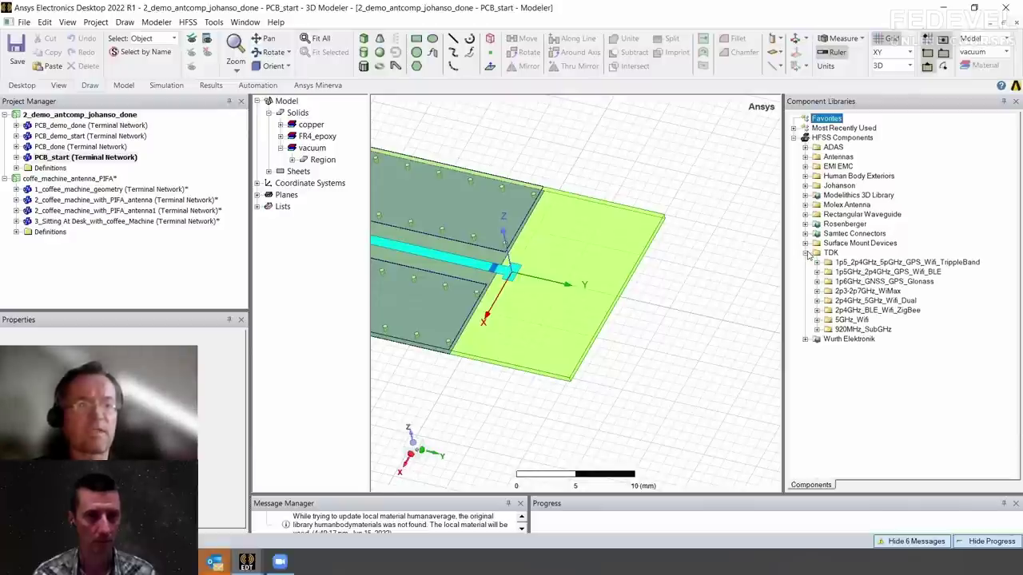
{"action": "left_click", "coordinate": [817, 320]}
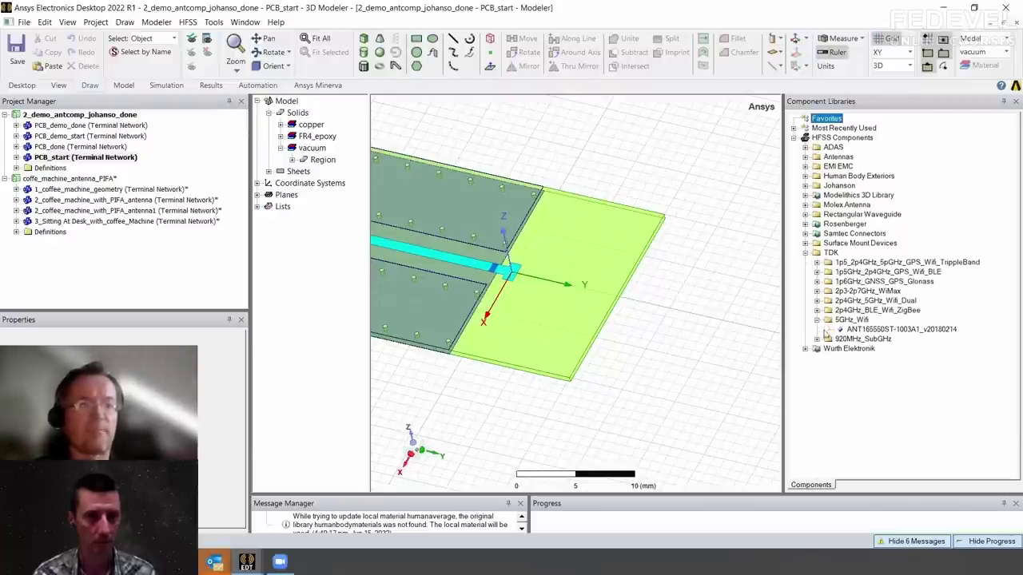
{"action": "left_click", "coordinate": [817, 310]}
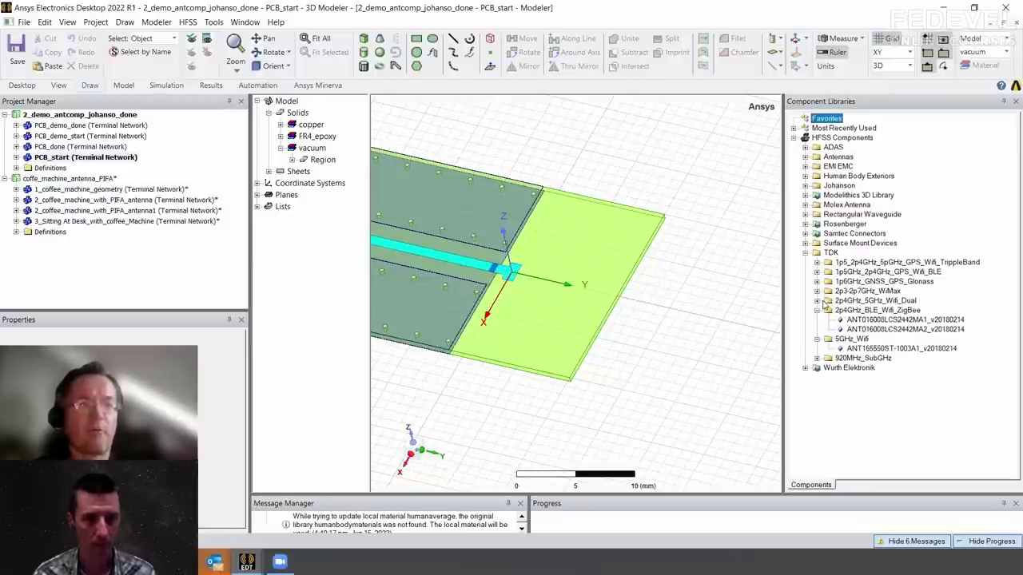
{"action": "left_click", "coordinate": [817, 301]}
{"action": "left_click", "coordinate": [817, 291]}
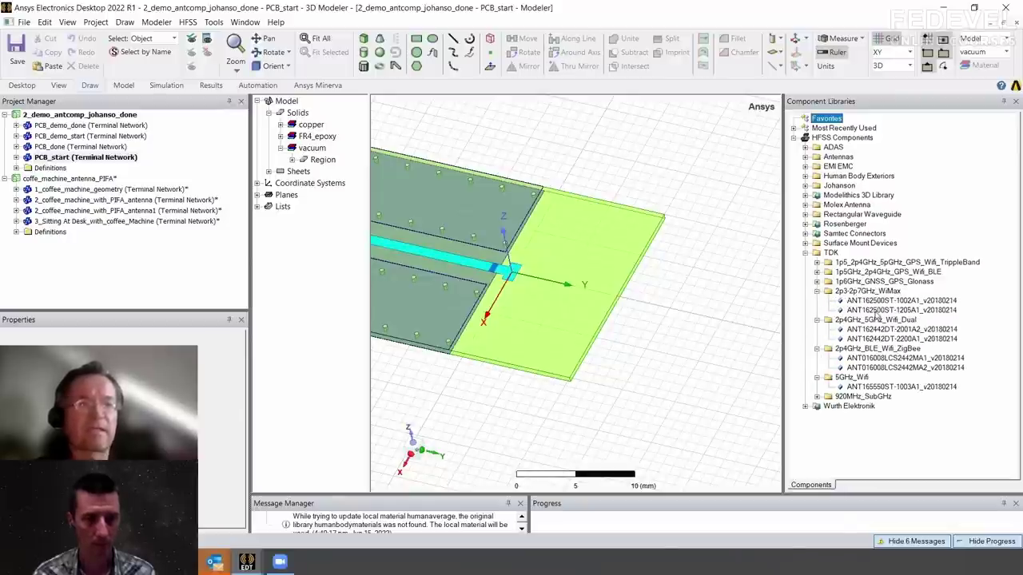
{"action": "left_click", "coordinate": [806, 253]}
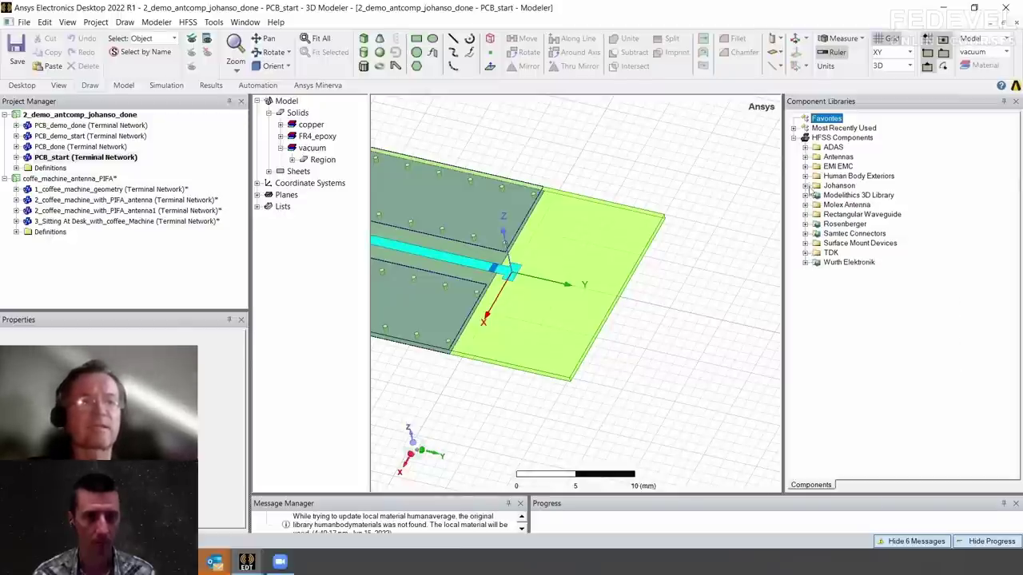
Browse Molex's WiFi_2p4_5GHz_Cabled_on_Metal_Balanced, ISM_868_915MHz_SMT and GNSS_SMT antenna models, then collapse the Molex Antenna library
{"action": "left_click", "coordinate": [806, 205]}
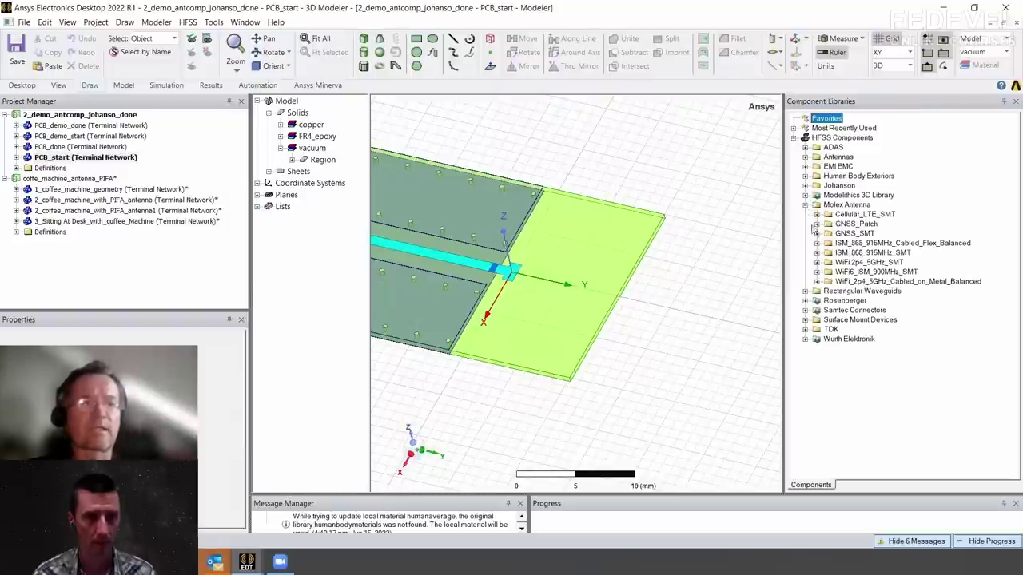
{"action": "left_click", "coordinate": [818, 282]}
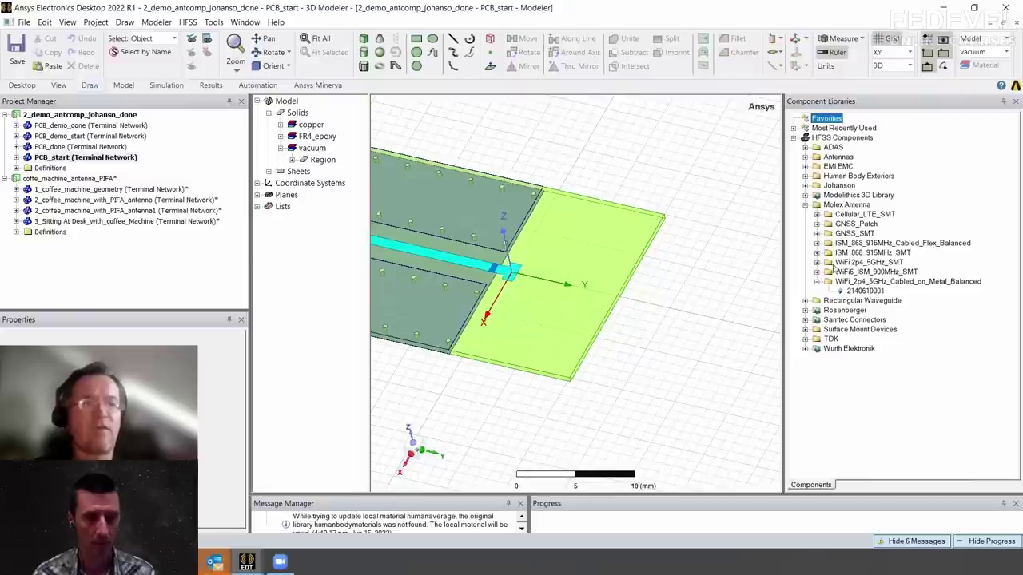
{"action": "left_click", "coordinate": [817, 252]}
{"action": "left_click", "coordinate": [849, 262]}
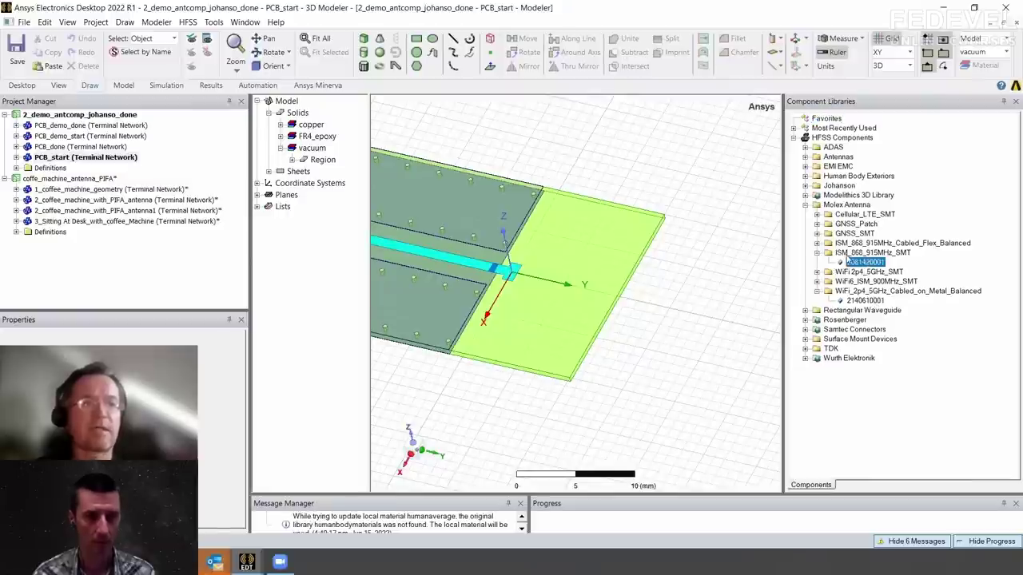
{"action": "left_click", "coordinate": [817, 233]}
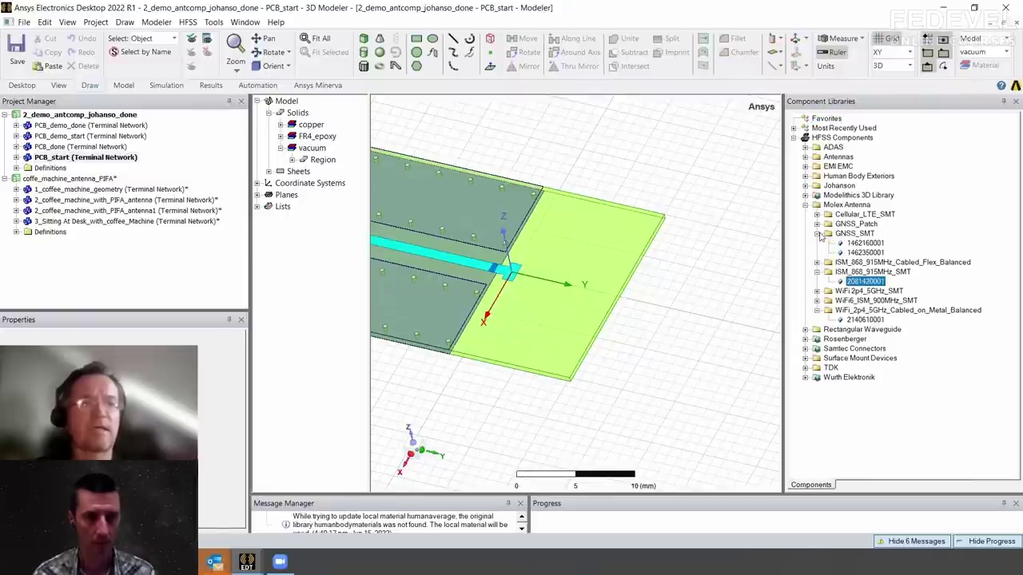
{"action": "left_click", "coordinate": [806, 204]}
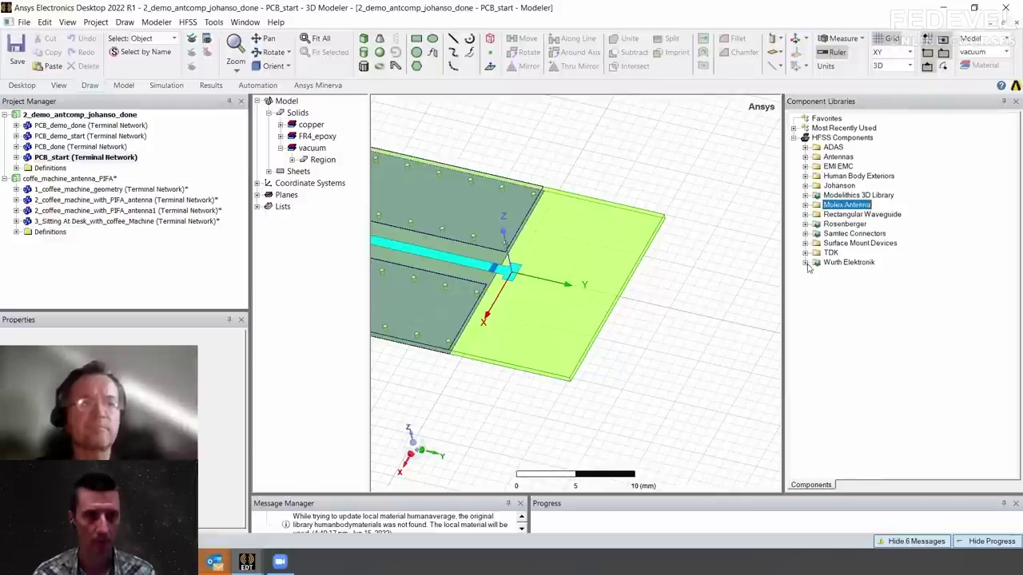
Look up the WE-MCA Chip Antennas among Wurth Elektronik's RF Components, then collapse the Wurth Elektronik library
{"action": "left_click", "coordinate": [806, 262]}
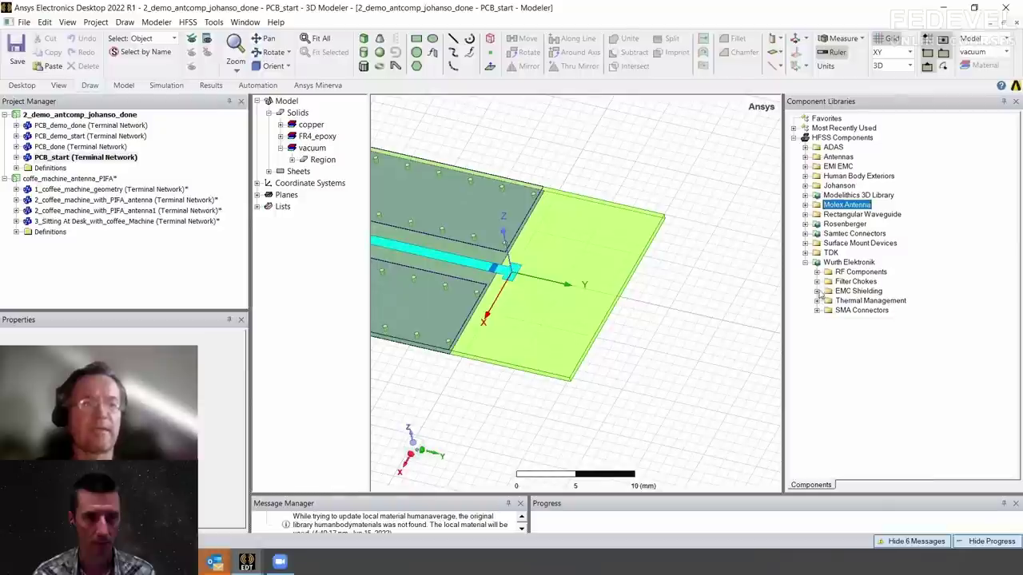
{"action": "left_click", "coordinate": [817, 272]}
{"action": "left_click", "coordinate": [866, 283]}
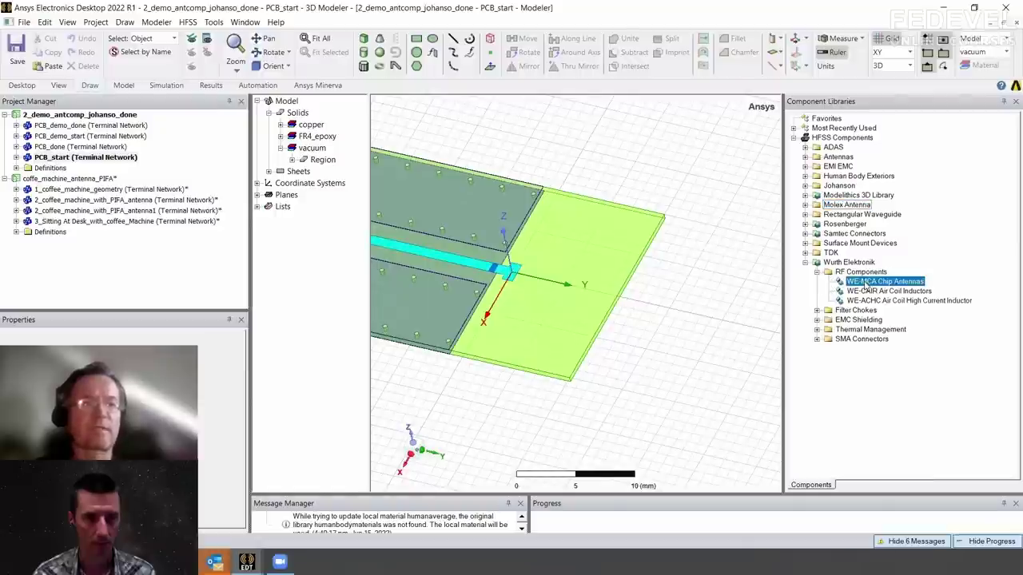
{"action": "left_click", "coordinate": [805, 263]}
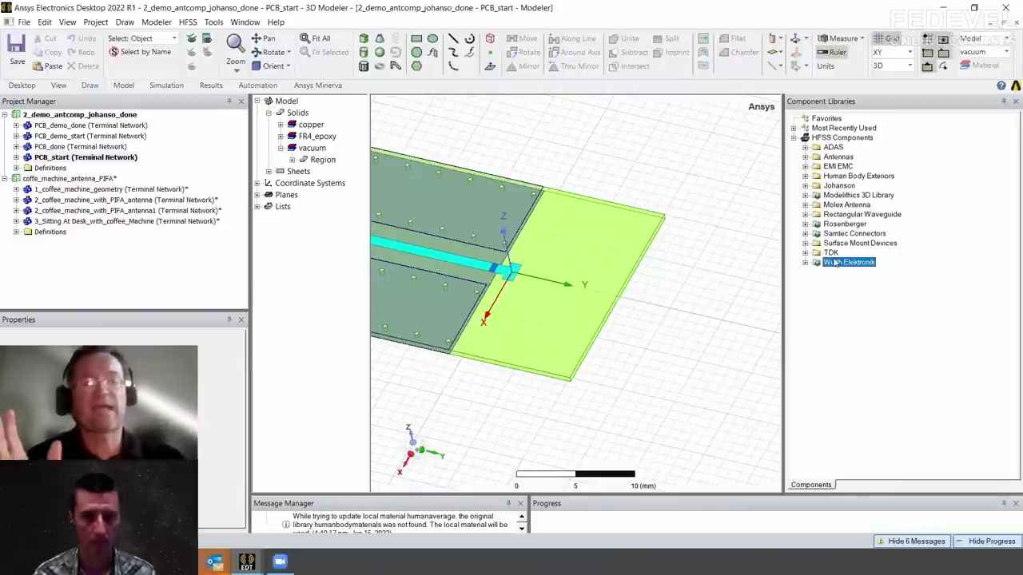
Insert Johanson's 2450AT45A100 antenna from Bluetooth_Zigbee_Wifi into PCB_start at the end of the feed line
{"action": "left_click", "coordinate": [806, 185]}
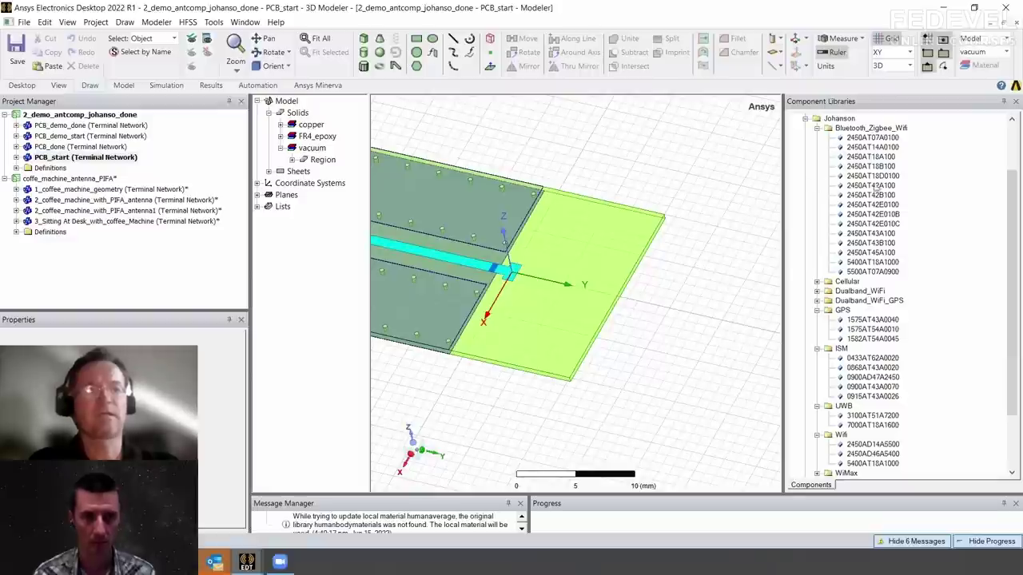
{"action": "left_click", "coordinate": [879, 253]}
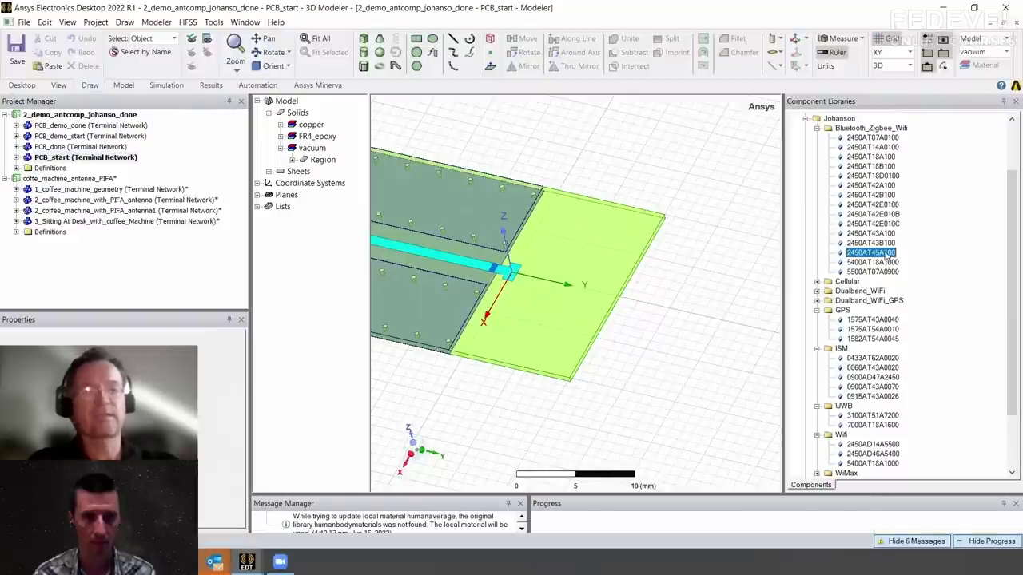
{"action": "left_click_drag", "start_coordinate": [525, 279], "coordinate": [607, 328], "text": "alt"}
{"action": "left_click_drag", "start_coordinate": [603, 219], "coordinate": [589, 297], "text": "alt+shift"}
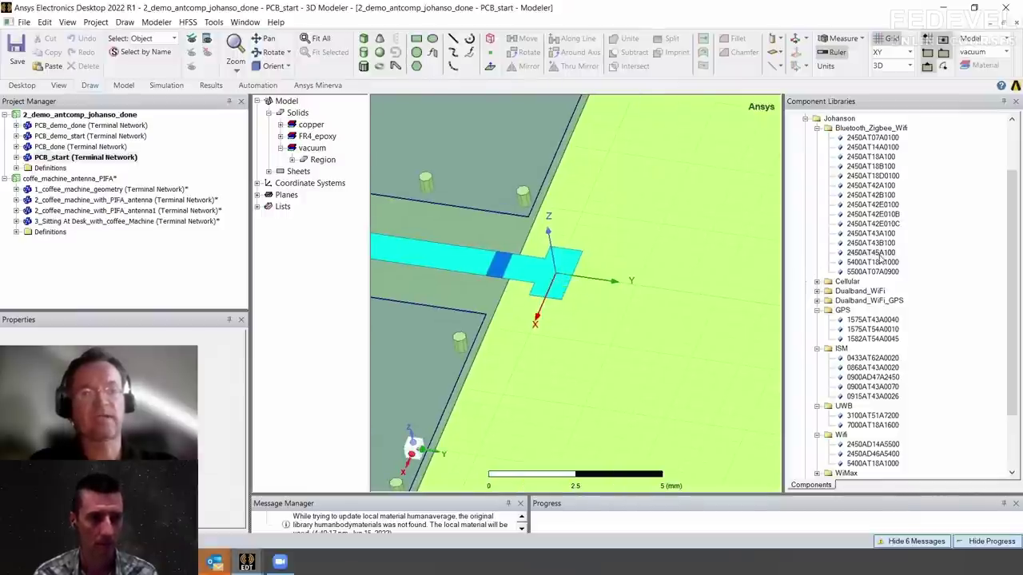
{"action": "left_click_drag", "start_coordinate": [879, 254], "coordinate": [684, 264]}
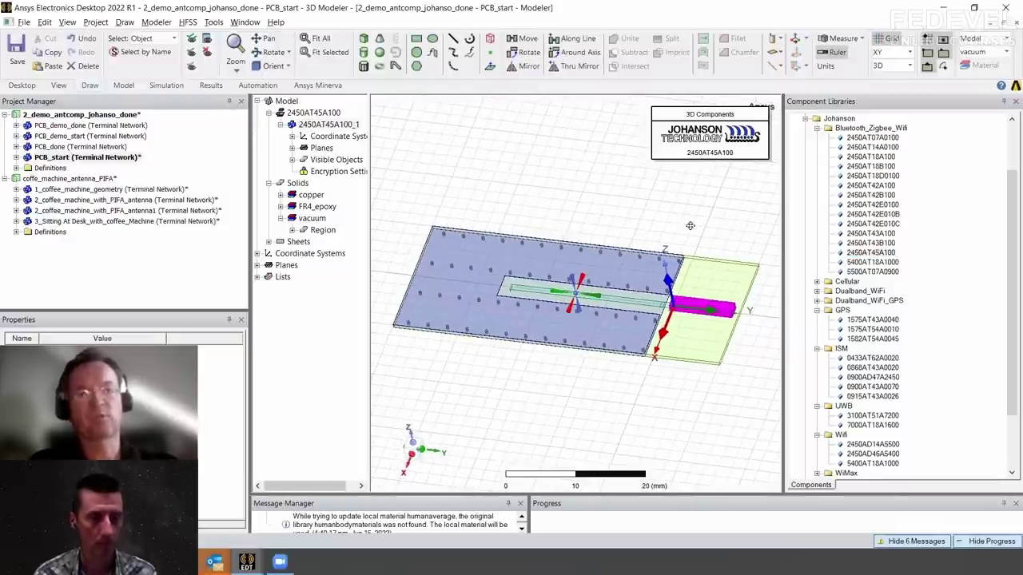
Inspect the inserted 2450AT45A100 antenna up close and select its Encryption Settings in the widened model tree
{"action": "left_click_drag", "start_coordinate": [633, 359], "coordinate": [555, 254], "text": "shift"}
{"action": "scroll", "coordinate": [546, 290], "scroll_direction": "up", "scroll_amount": 6}
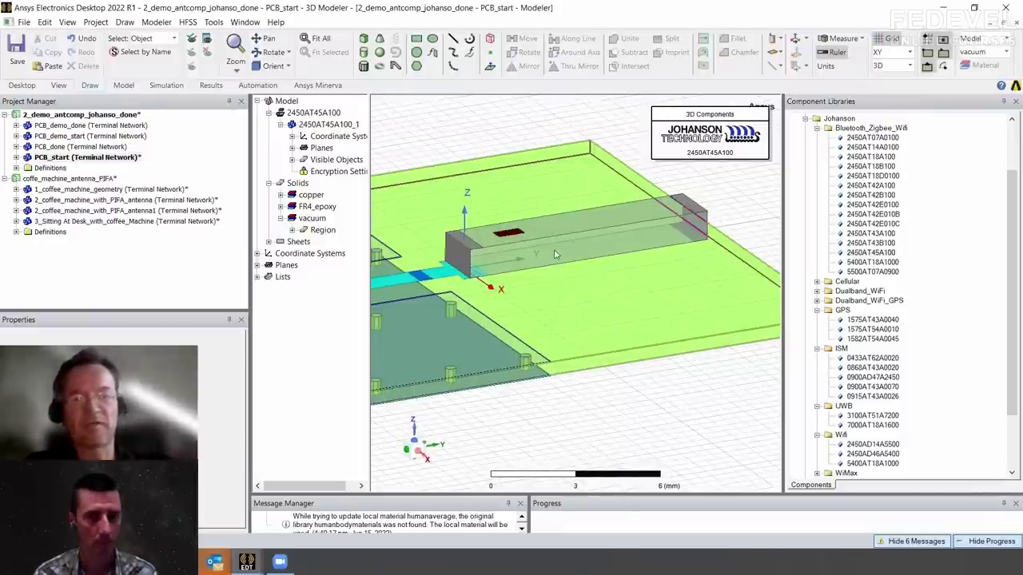
{"action": "left_click_drag", "start_coordinate": [370, 171], "coordinate": [401, 171]}
{"action": "left_click", "coordinate": [322, 177]}
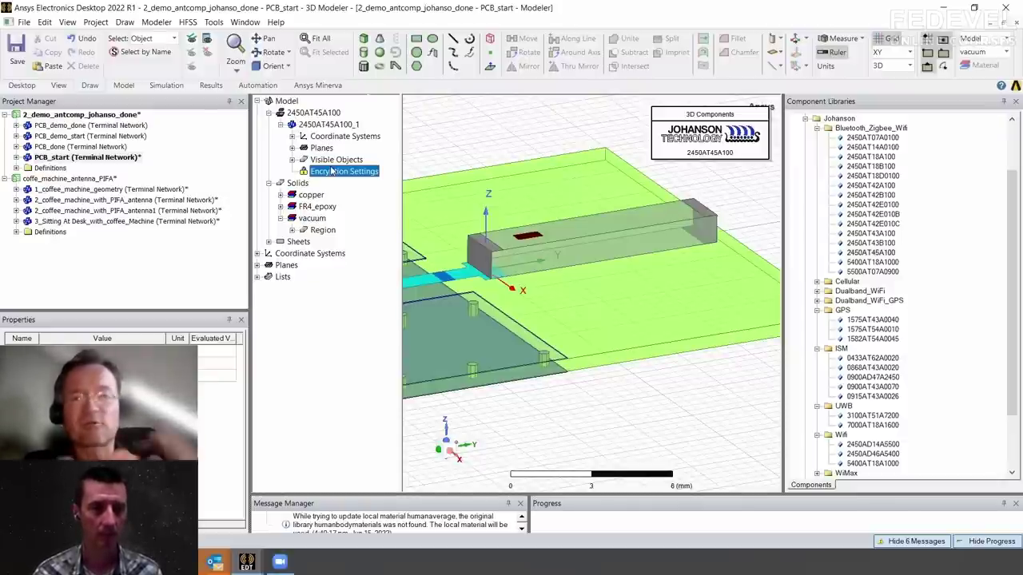
Open the PCB_done design and review its Terminal S Parameter Plot 1, Terminal S Parameter Chart 1 and Gain Plot 1
{"action": "left_click", "coordinate": [80, 147]}
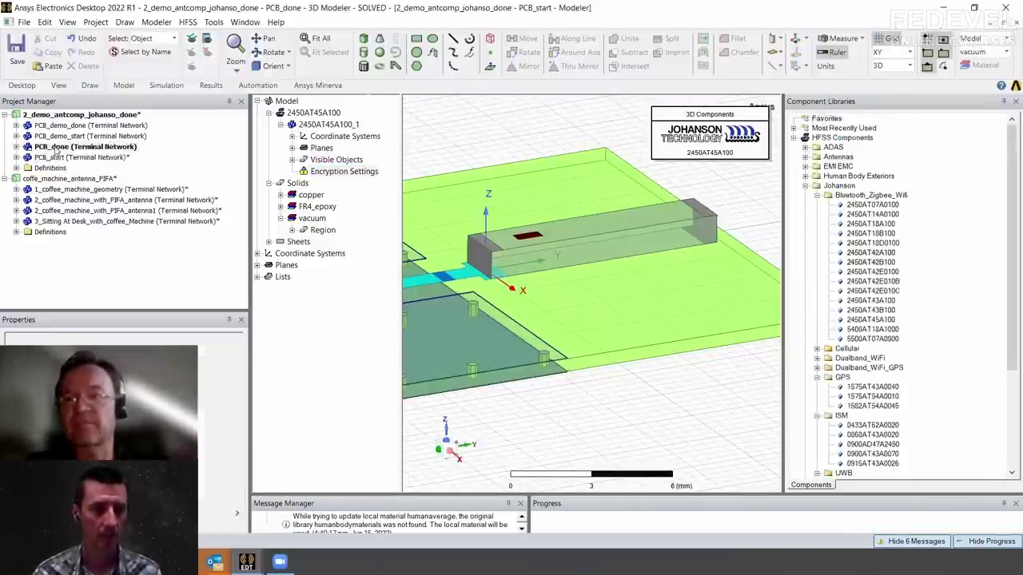
{"action": "left_click", "coordinate": [16, 147]}
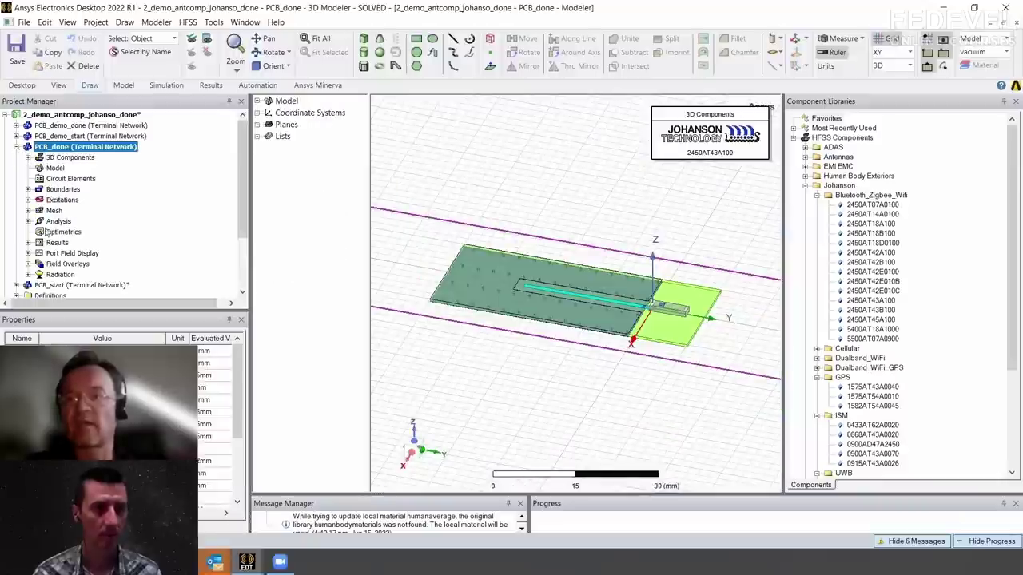
{"action": "left_click", "coordinate": [29, 243]}
{"action": "double_click", "coordinate": [69, 254]}
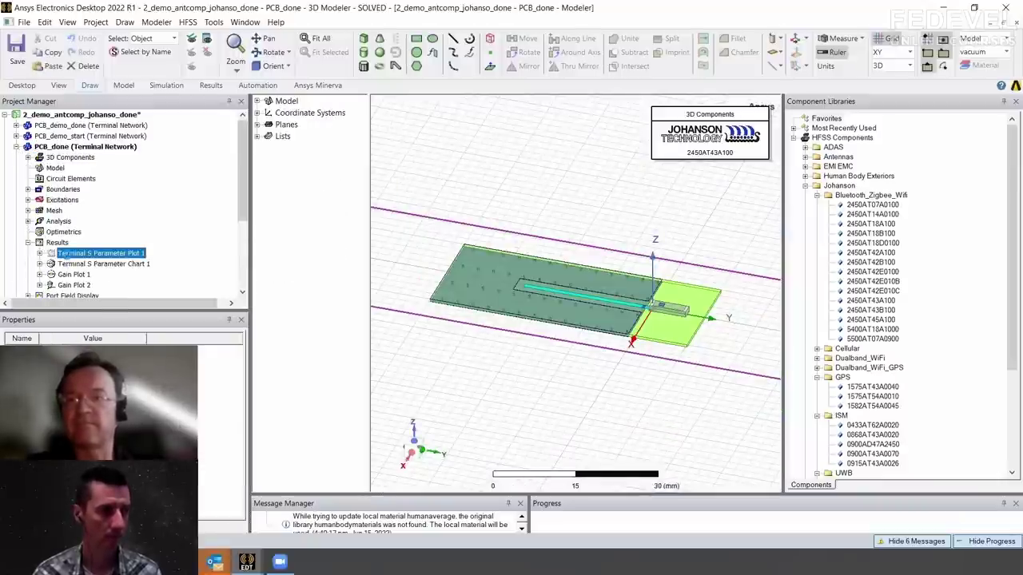
{"action": "double_click", "coordinate": [70, 264]}
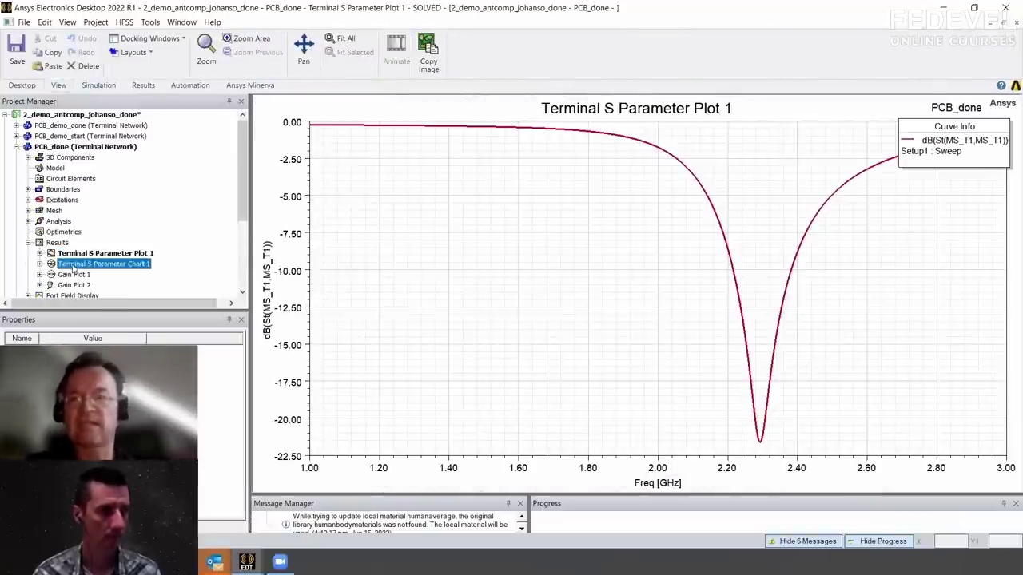
{"action": "double_click", "coordinate": [73, 275]}
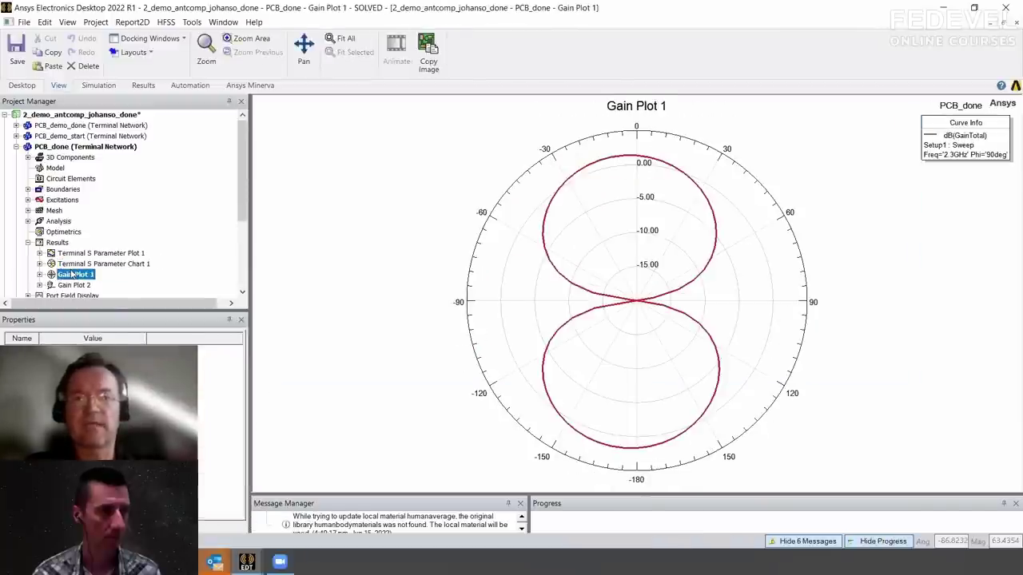
Return to the PCB_done 3D model and display the ComplexMag_E1 E Field overlay around the whole board
{"action": "double_click", "coordinate": [41, 149]}
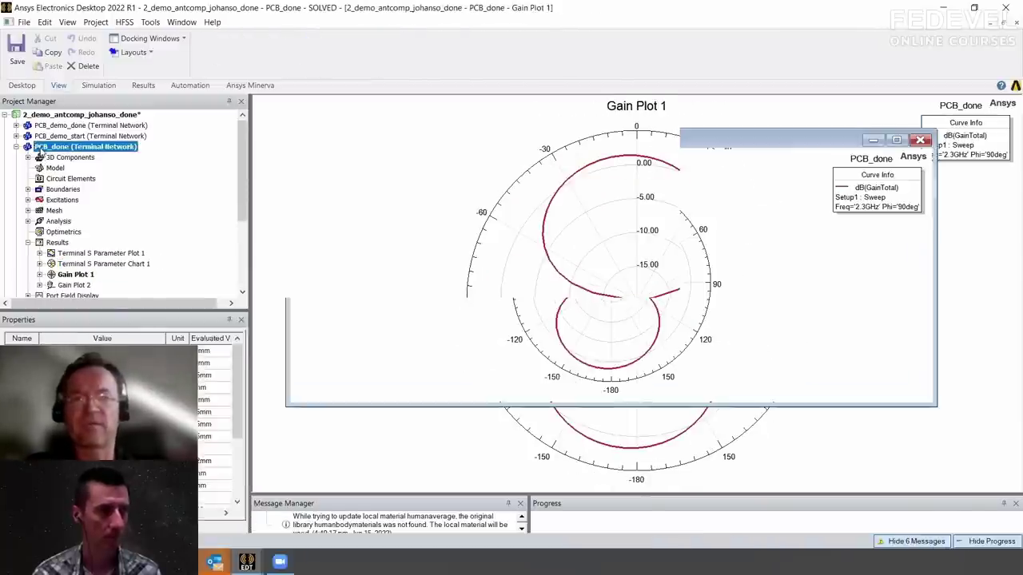
{"action": "scroll", "coordinate": [59, 233], "scroll_direction": "down", "scroll_amount": 3}
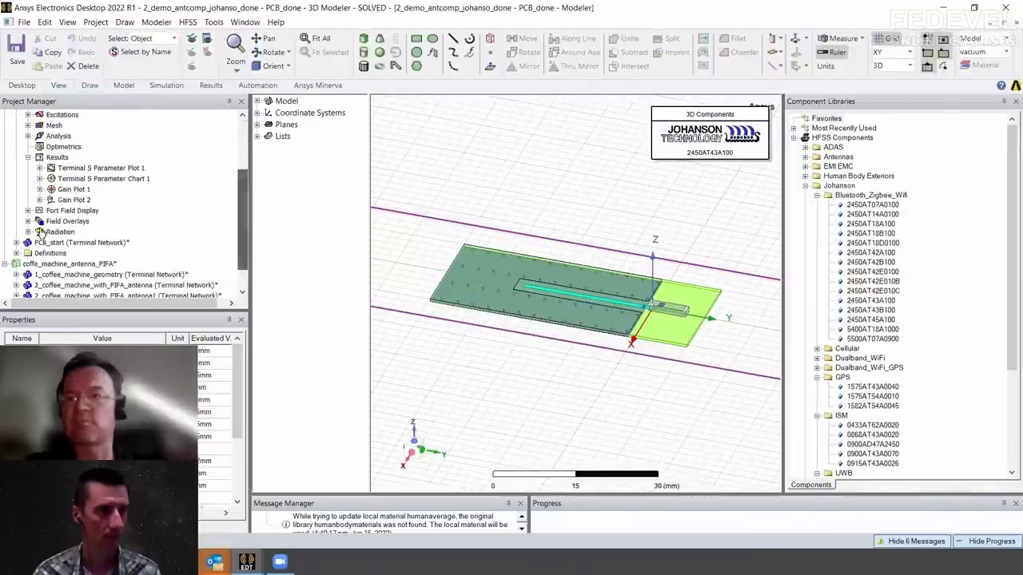
{"action": "left_click", "coordinate": [28, 221]}
{"action": "left_click", "coordinate": [40, 243]}
{"action": "left_click", "coordinate": [73, 253]}
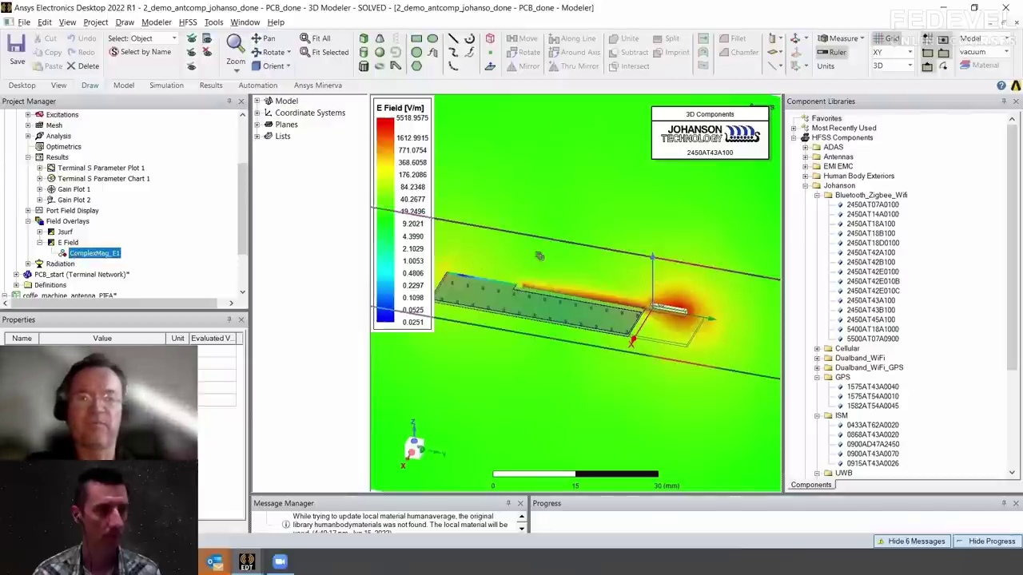
{"action": "scroll", "coordinate": [634, 359], "scroll_direction": "down", "scroll_amount": 5}
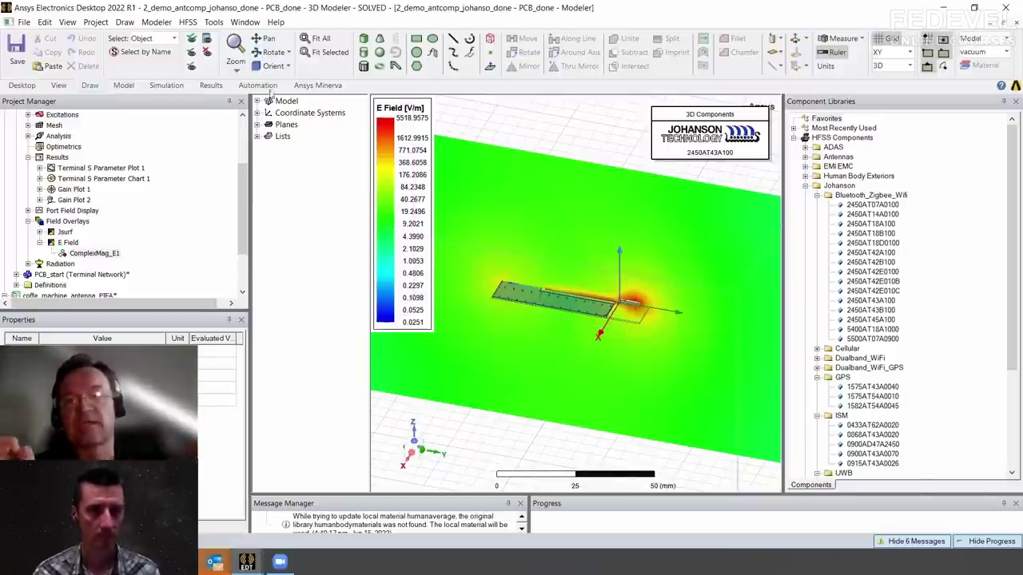
Hide the E Field overlay and inspect the 2450AT43A100 antenna at the end of the feed line
{"action": "left_click", "coordinate": [207, 53]}
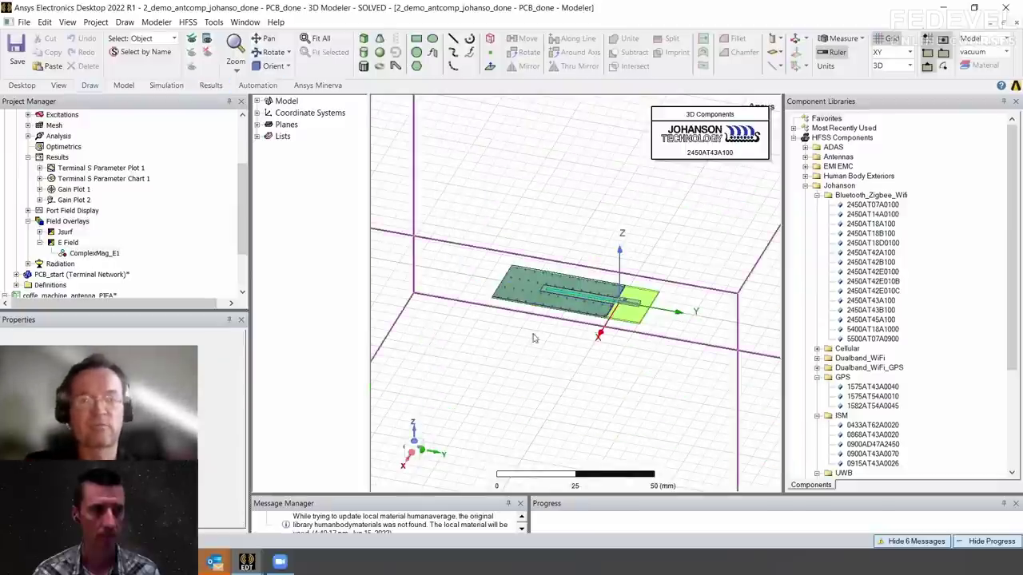
{"action": "scroll", "coordinate": [620, 377], "scroll_direction": "up", "scroll_amount": 10}
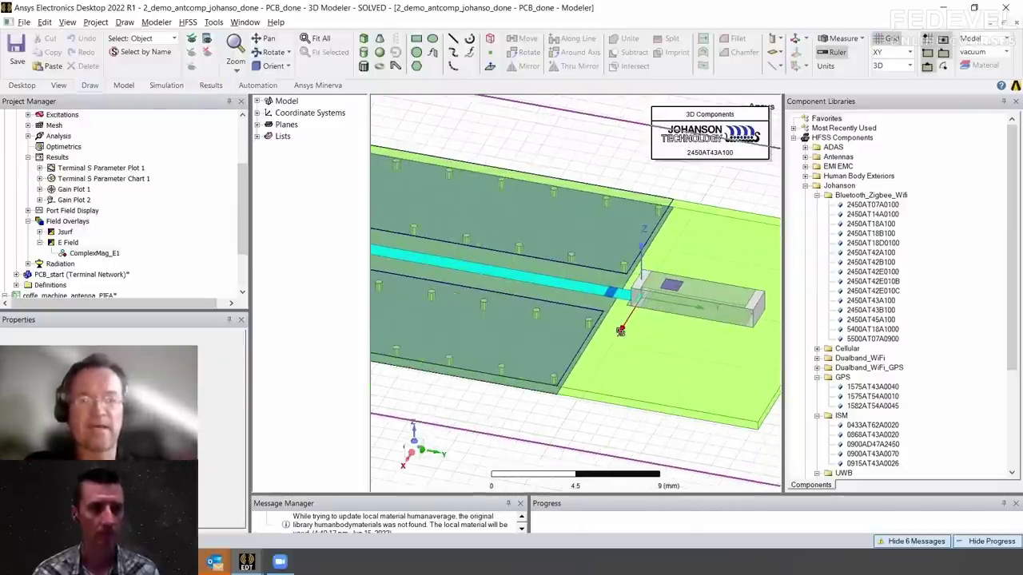
{"action": "left_click_drag", "start_coordinate": [718, 337], "coordinate": [631, 338], "text": "shift"}
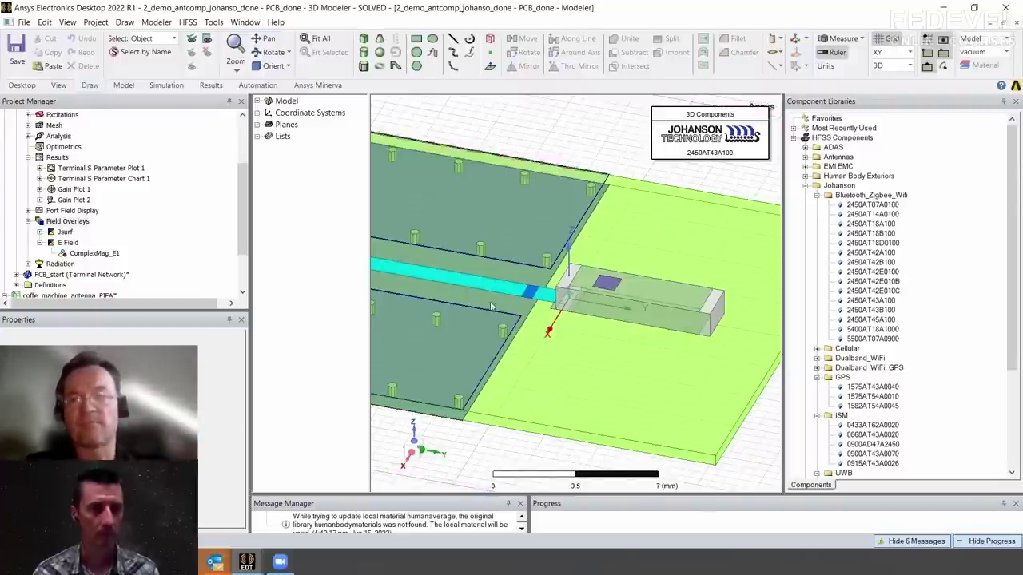
Open the PCB_demo_done design, inspect its 2450AT45A100 antenna and display its Terminal S Parameter Plot 1
{"action": "scroll", "coordinate": [247, 227], "scroll_direction": "up", "scroll_amount": 4}
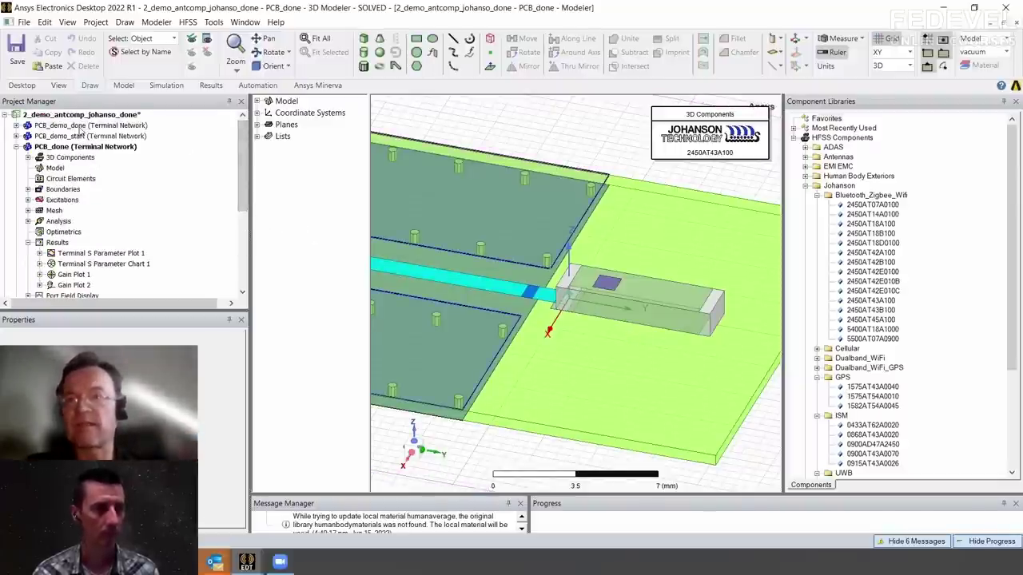
{"action": "double_click", "coordinate": [82, 126]}
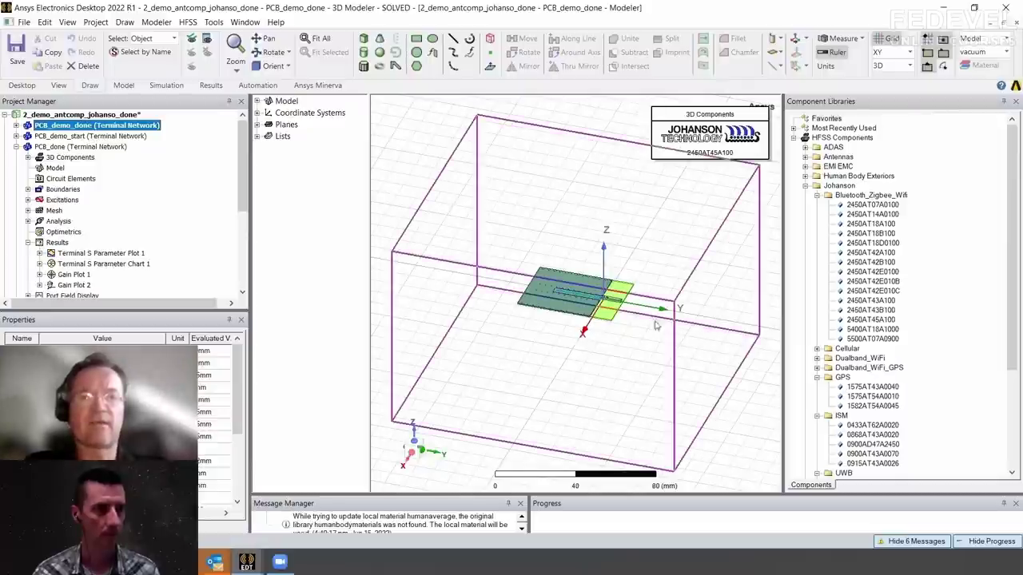
{"action": "scroll", "coordinate": [446, 170], "scroll_direction": "up", "scroll_amount": 2}
{"action": "scroll", "coordinate": [446, 170], "scroll_direction": "up", "scroll_amount": 6}
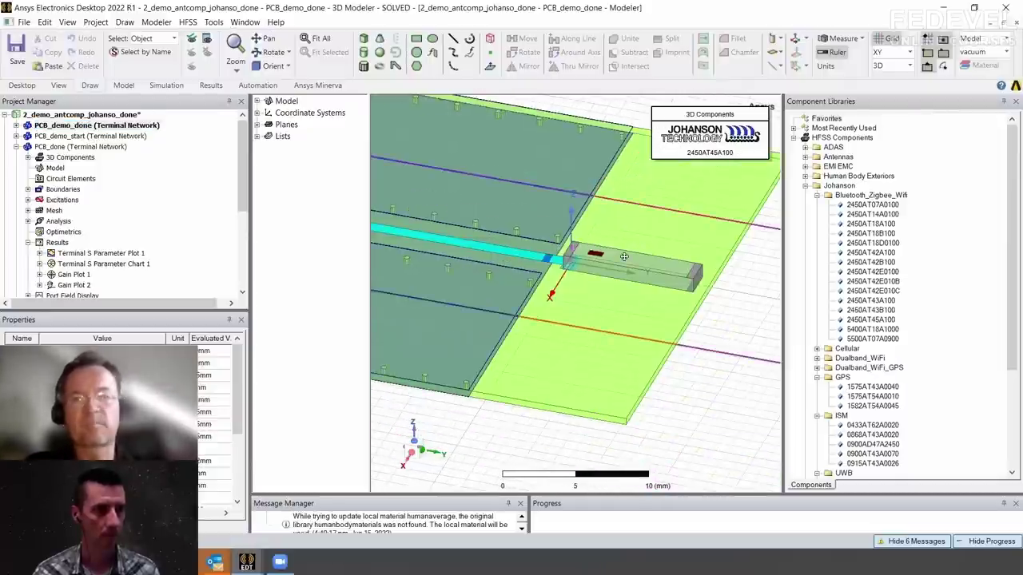
{"action": "left_click", "coordinate": [16, 127]}
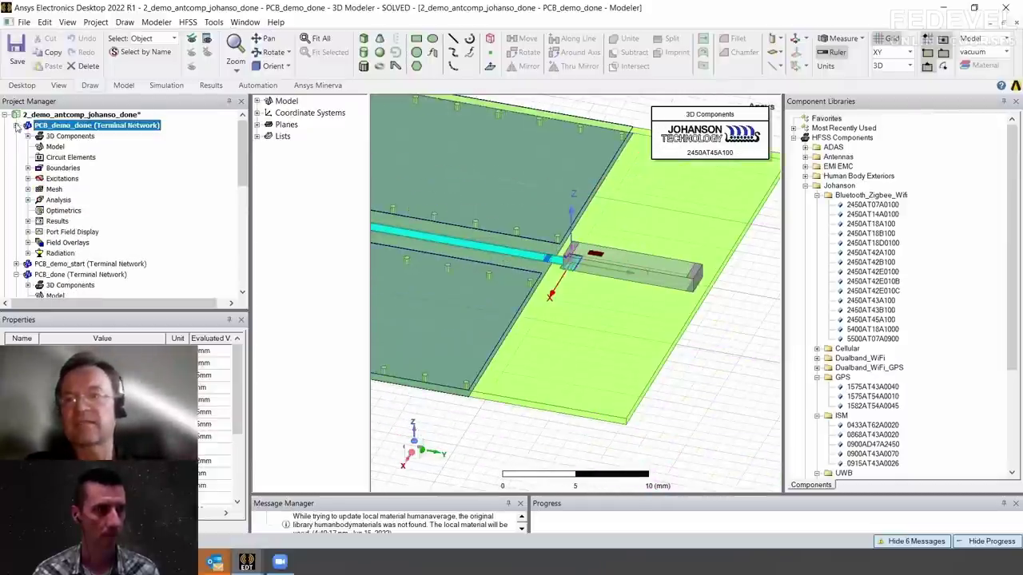
{"action": "left_click", "coordinate": [29, 222]}
{"action": "double_click", "coordinate": [61, 231]}
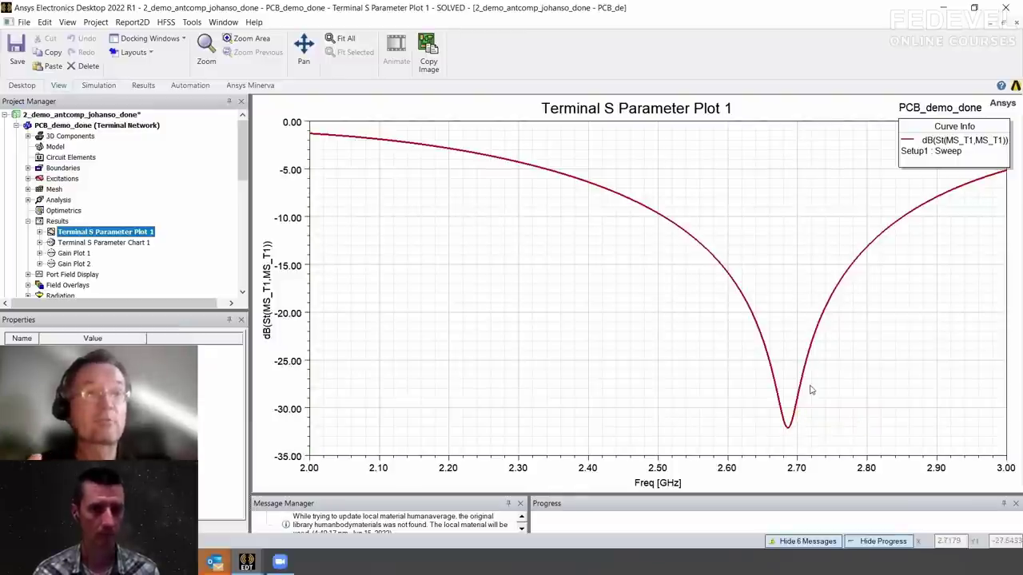
Return to the PCB_demo_done 3D model, examine the antenna's connection to the feed line, and minimize the program window
{"action": "double_click", "coordinate": [96, 125]}
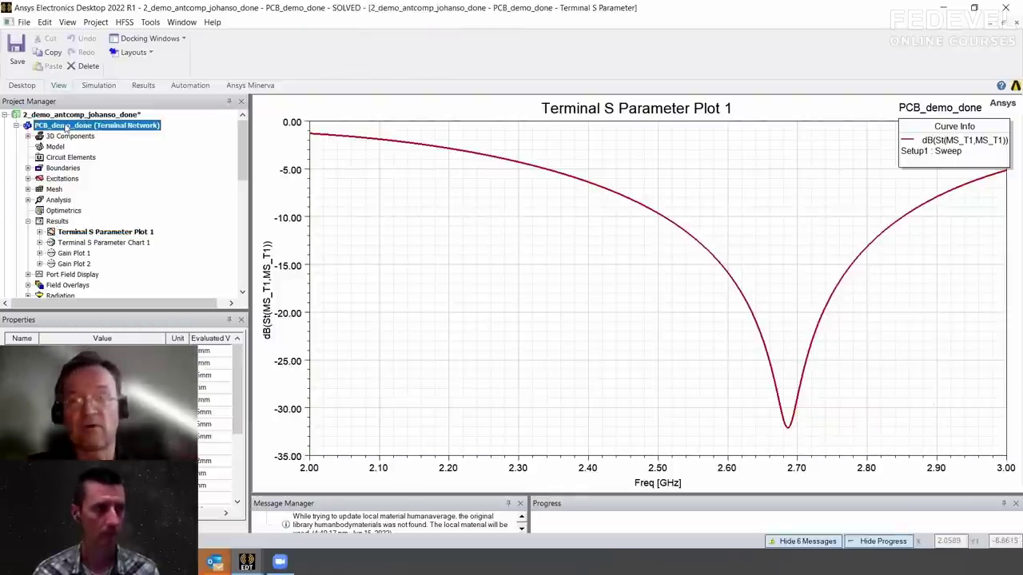
{"action": "scroll", "coordinate": [582, 223], "scroll_direction": "down", "scroll_amount": 3}
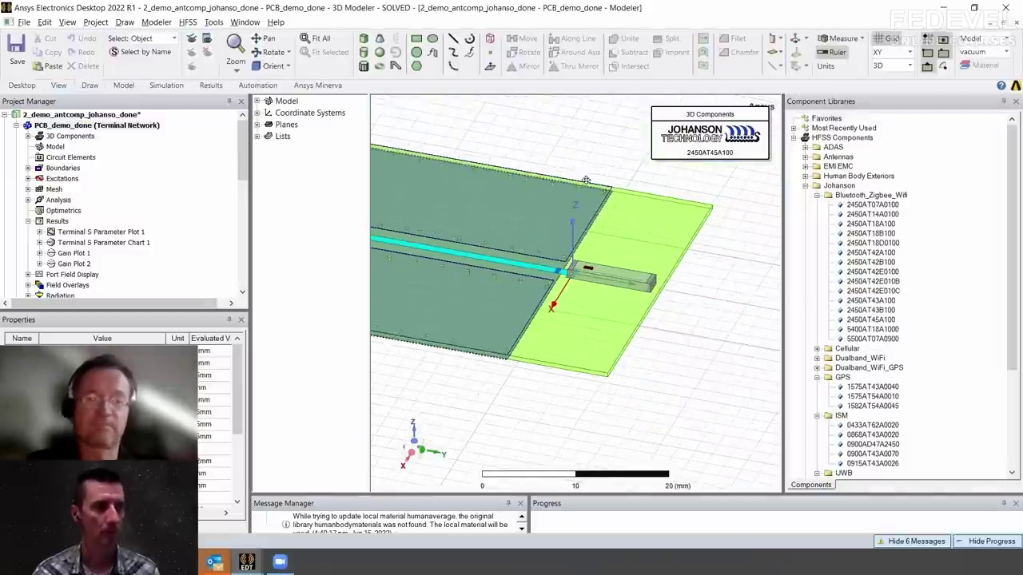
{"action": "scroll", "coordinate": [589, 290], "scroll_direction": "up", "scroll_amount": 5}
{"action": "scroll", "coordinate": [589, 313], "scroll_direction": "up", "scroll_amount": 2}
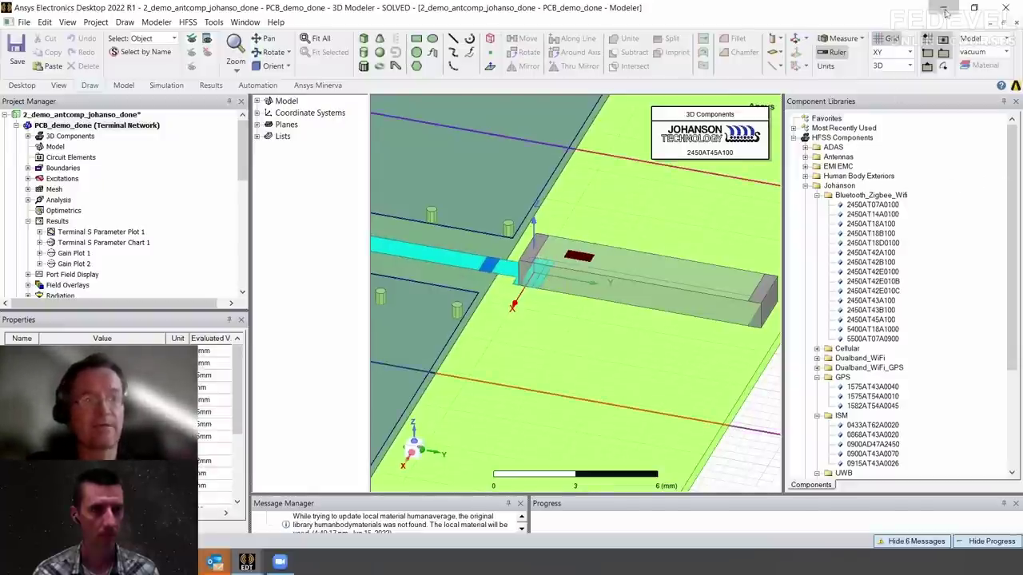
{"action": "left_click", "coordinate": [942, 8]}
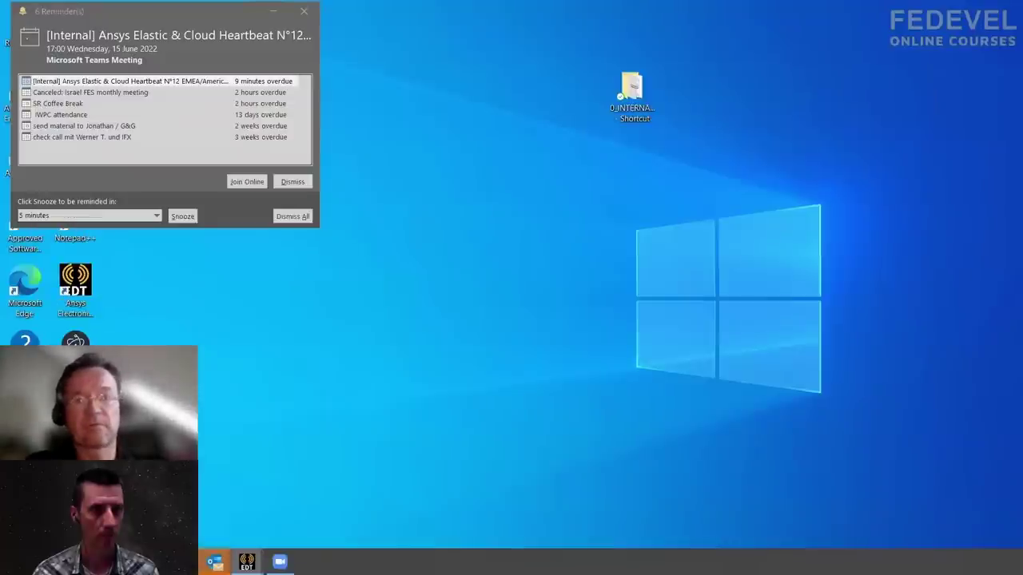
Switch back to Ansys Electronics Desktop, open the coffeemachine_encrypted_Wuerth design and inspect the control board beside the heating element
{"action": "key", "text": "alt+Tab"}
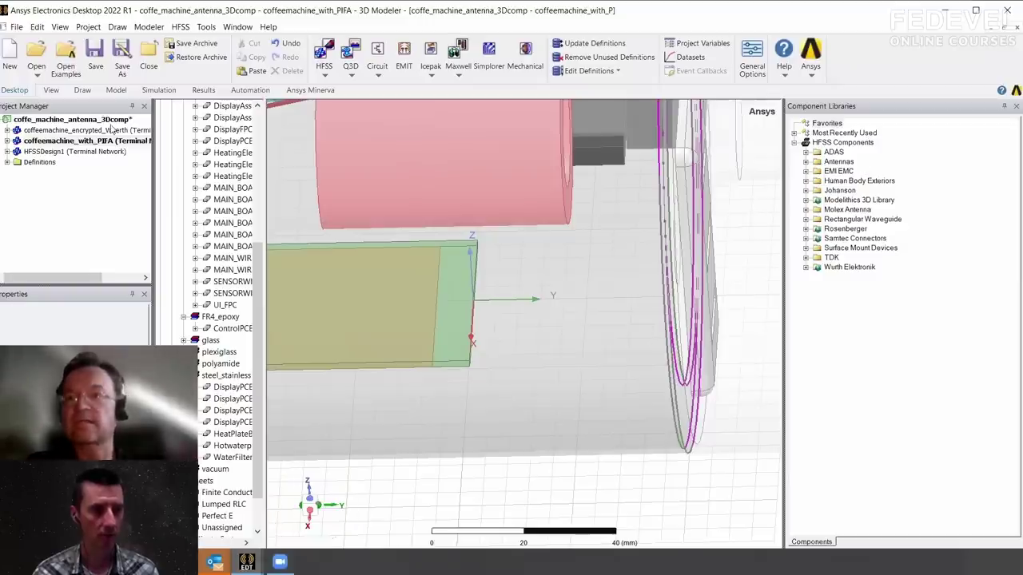
{"action": "double_click", "coordinate": [72, 129]}
{"action": "middle_click_drag", "start_coordinate": [441, 382], "coordinate": [450, 413]}
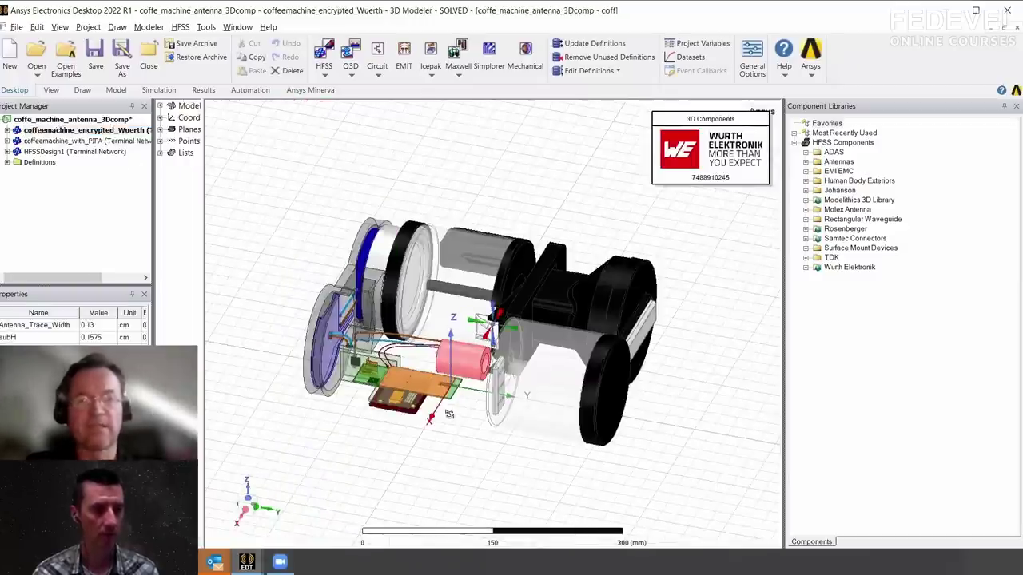
{"action": "left_click_drag", "start_coordinate": [491, 409], "coordinate": [568, 367], "text": "shift"}
{"action": "scroll", "coordinate": [576, 373], "scroll_direction": "up", "scroll_amount": 2}
{"action": "scroll", "coordinate": [569, 370], "scroll_direction": "up", "scroll_amount": 3}
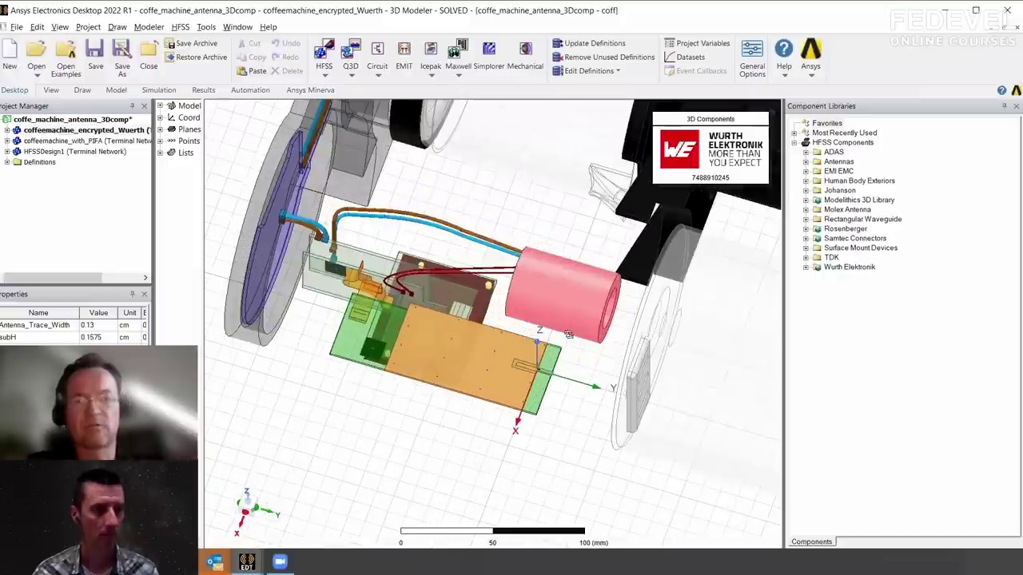
{"action": "middle_click_drag", "start_coordinate": [616, 412], "coordinate": [613, 360]}
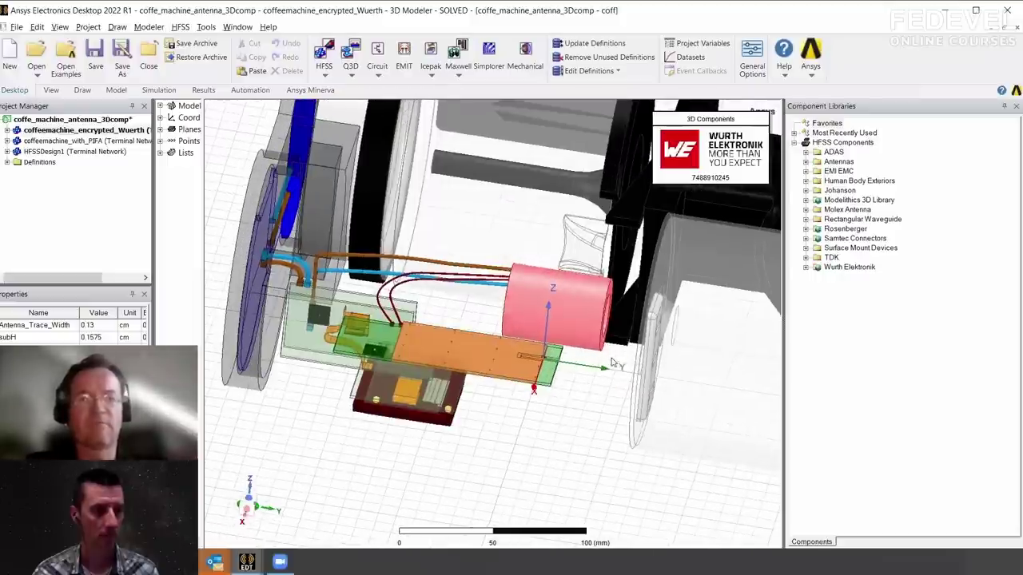
{"action": "scroll", "coordinate": [613, 361], "scroll_direction": "up", "scroll_amount": 3}
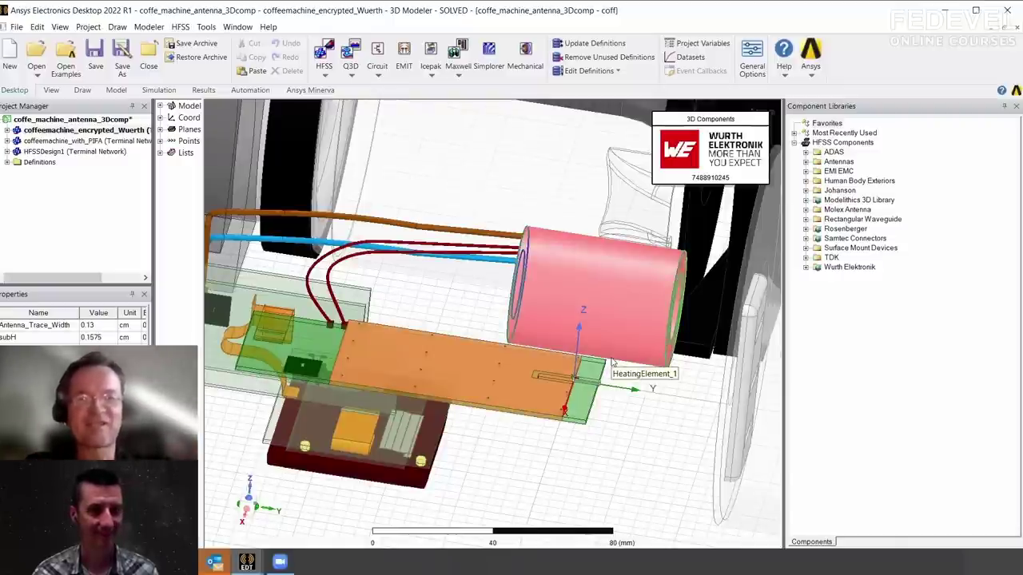
{"action": "scroll", "coordinate": [607, 366], "scroll_direction": "up", "scroll_amount": 5}
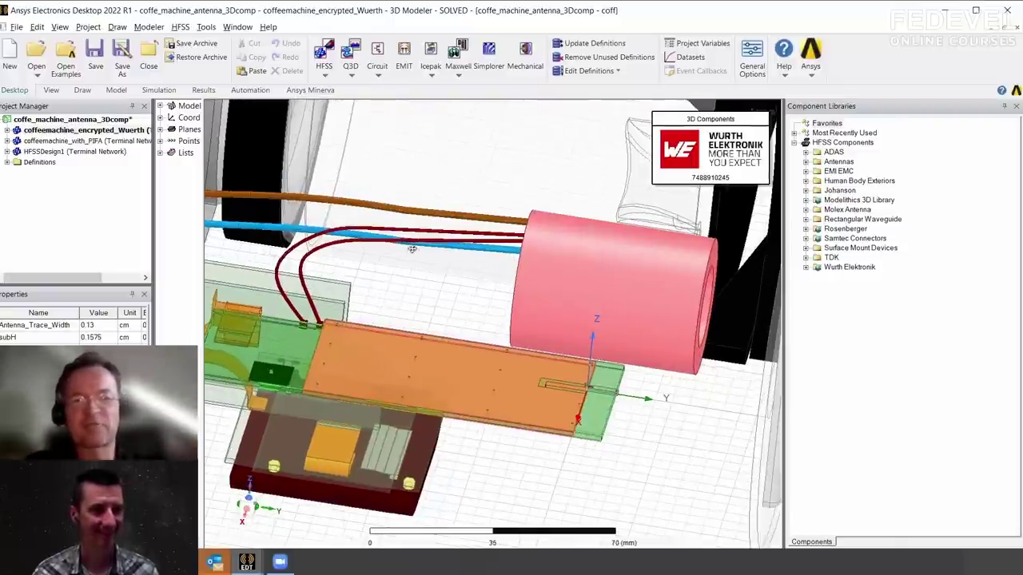
{"action": "scroll", "coordinate": [568, 376], "scroll_direction": "up", "scroll_amount": 4}
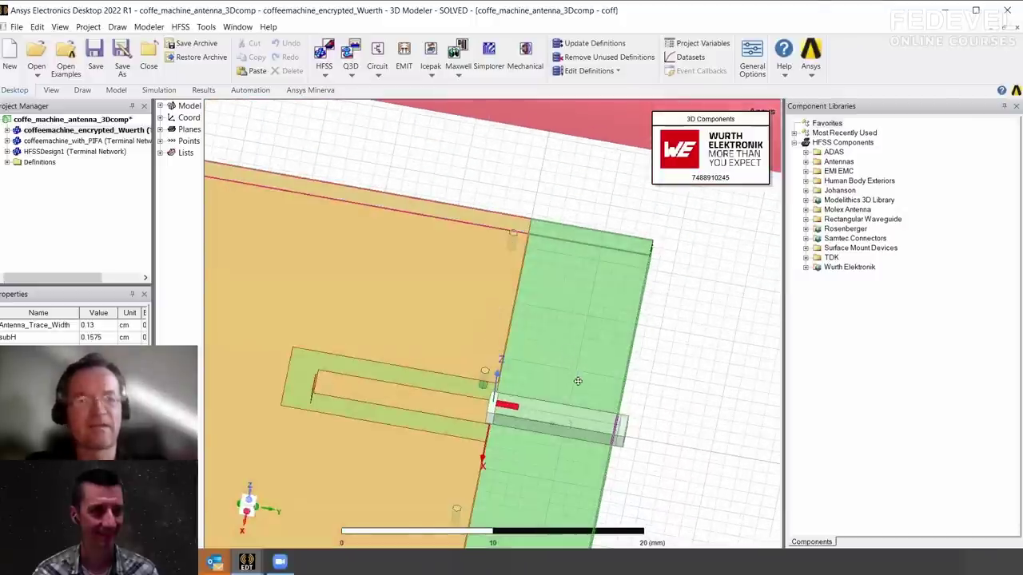
{"action": "left_click_drag", "start_coordinate": [556, 329], "coordinate": [532, 260], "text": "shift"}
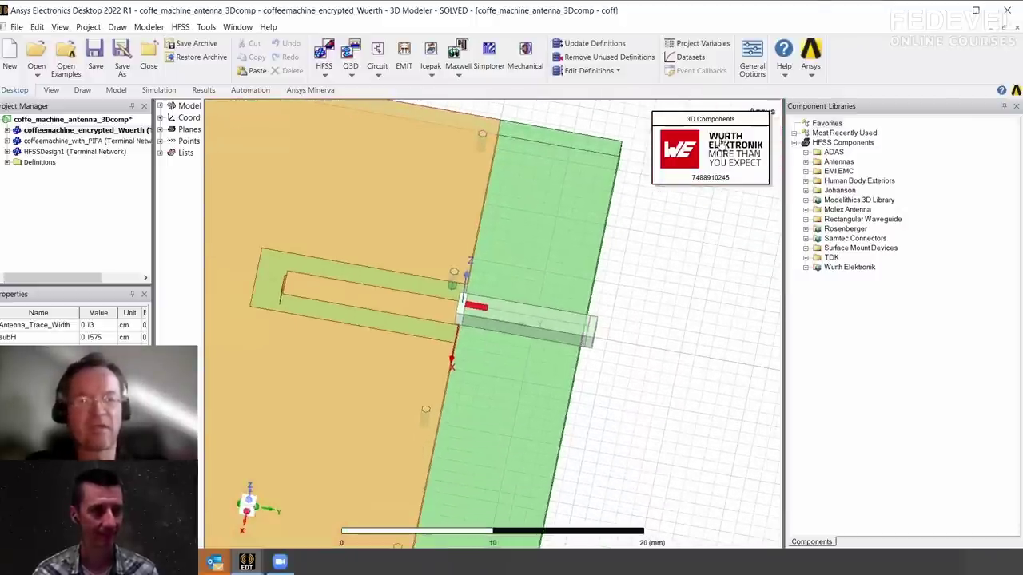
{"action": "scroll", "coordinate": [497, 326], "scroll_direction": "down", "scroll_amount": 6}
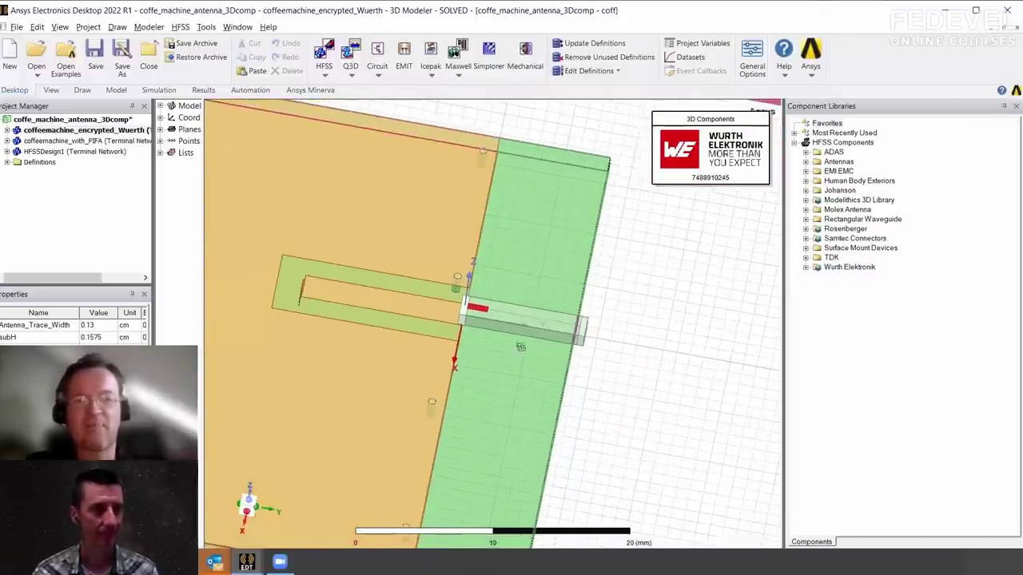
{"action": "middle_click_drag", "start_coordinate": [493, 324], "coordinate": [498, 338]}
{"action": "left_click_drag", "start_coordinate": [499, 339], "coordinate": [458, 320], "text": "alt"}
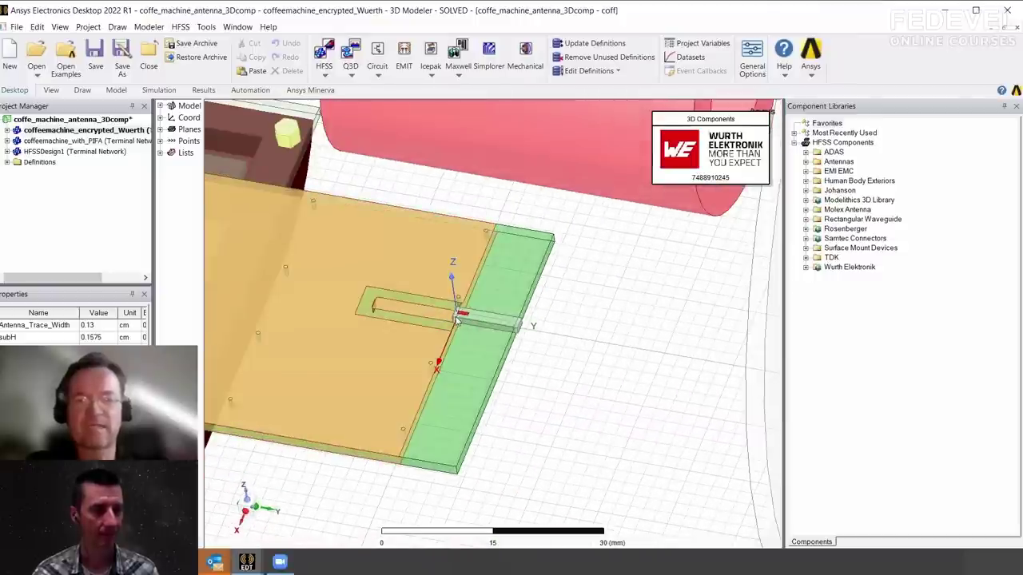
{"action": "scroll", "coordinate": [491, 323], "scroll_direction": "down", "scroll_amount": 5}
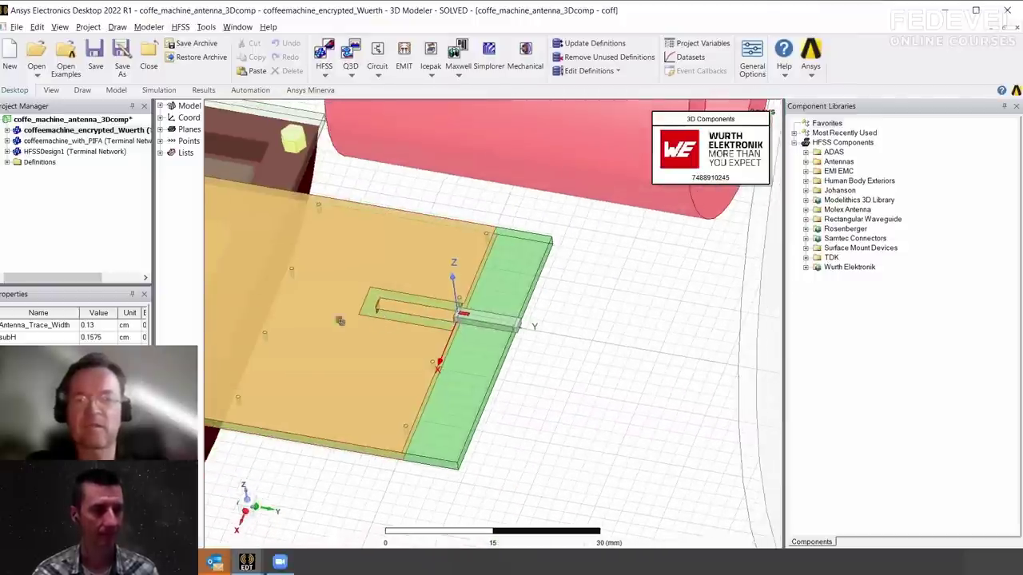
Display the design's E Field overlay and examine it around the antenna and across the whole coffee machine
{"action": "left_click", "coordinate": [7, 130]}
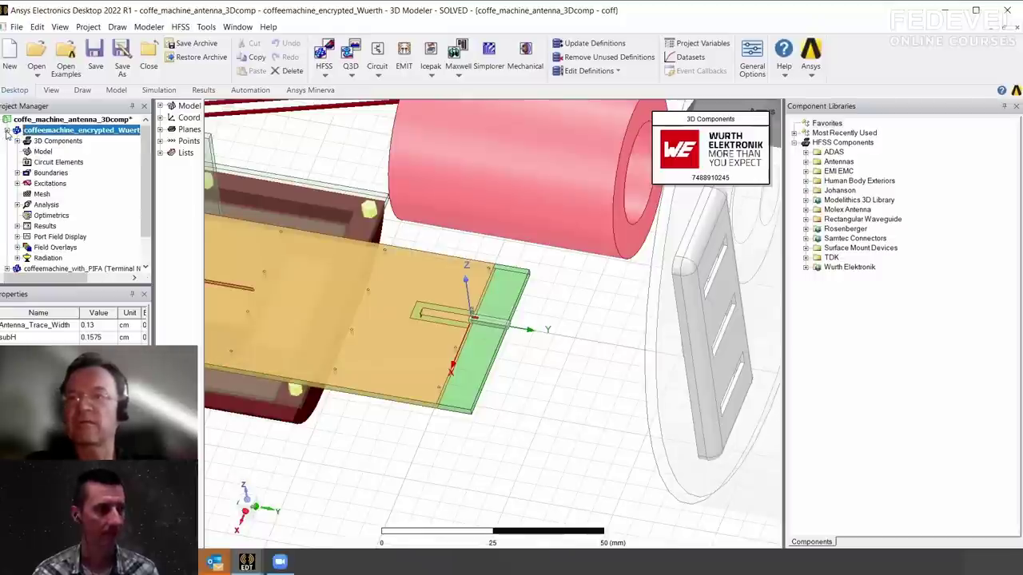
{"action": "scroll", "coordinate": [123, 181], "scroll_direction": "down", "scroll_amount": 1}
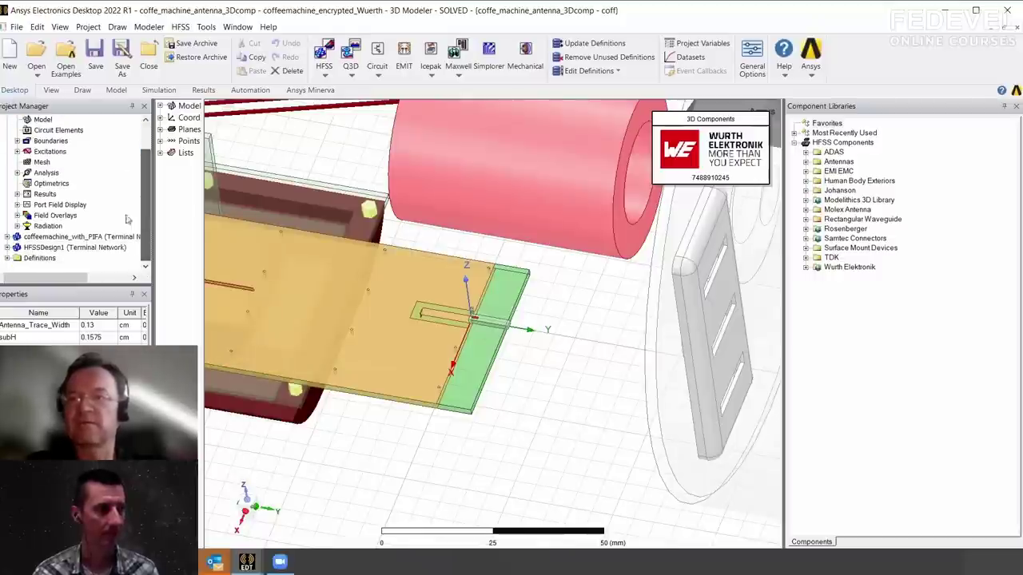
{"action": "left_click", "coordinate": [17, 216]}
{"action": "left_click", "coordinate": [48, 226]}
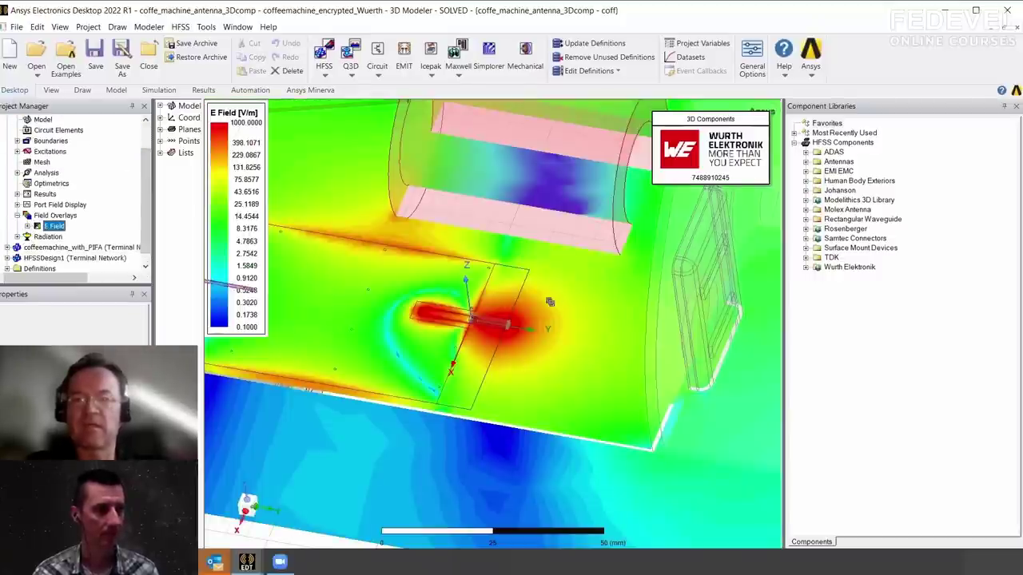
{"action": "scroll", "coordinate": [549, 419], "scroll_direction": "down", "scroll_amount": 3}
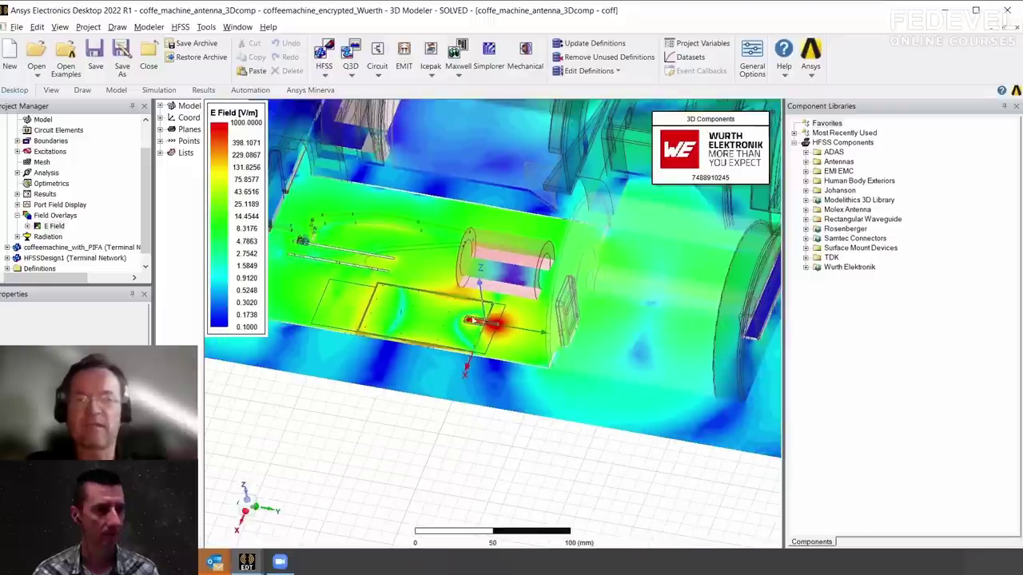
{"action": "scroll", "coordinate": [528, 359], "scroll_direction": "up", "scroll_amount": 4}
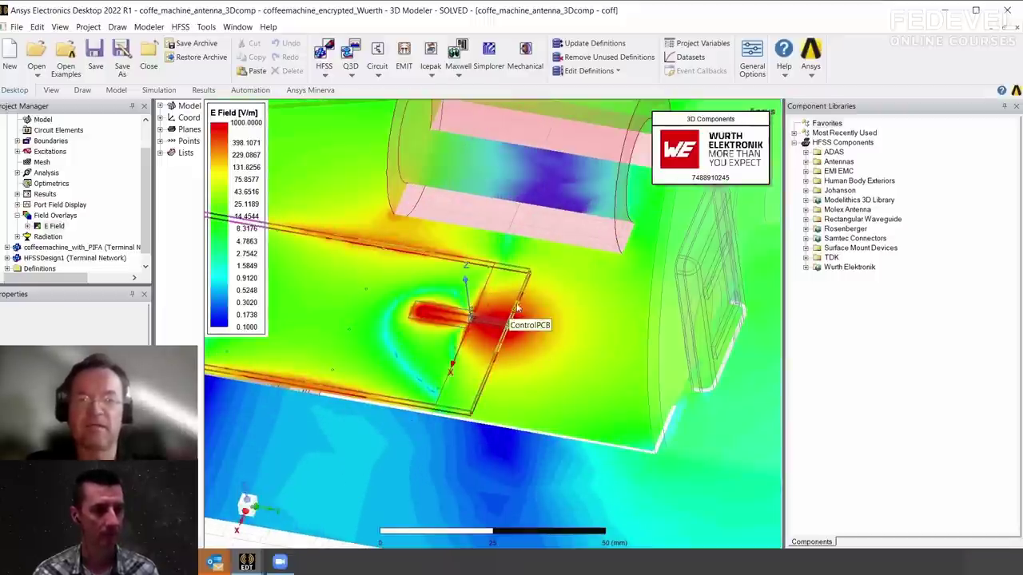
{"action": "scroll", "coordinate": [519, 315], "scroll_direction": "down", "scroll_amount": 5}
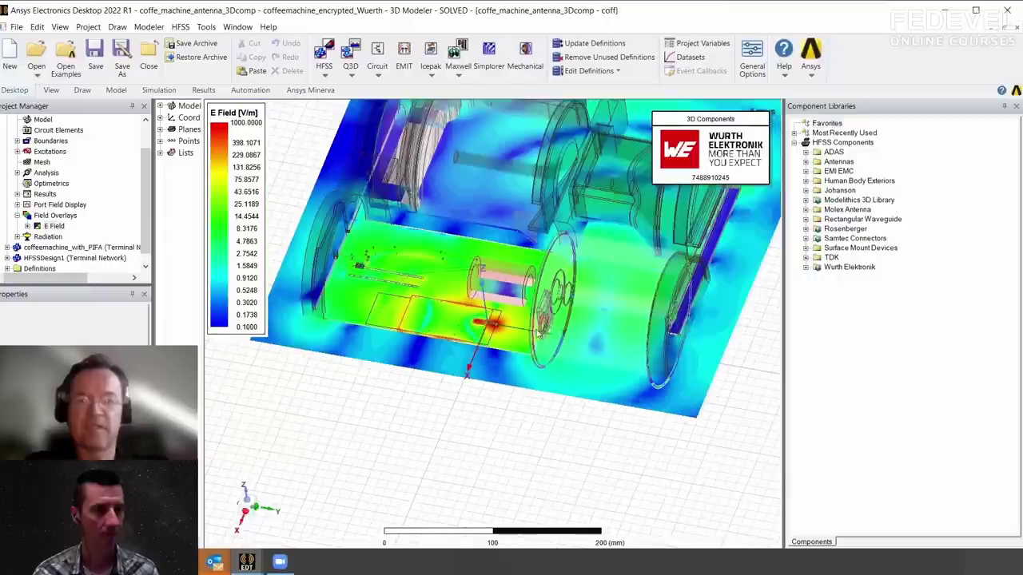
Open Gain Plot 1, then return to the 3D model to examine the gain pattern overlaid on the coffee machine
{"action": "left_click", "coordinate": [16, 194]}
{"action": "double_click", "coordinate": [54, 227]}
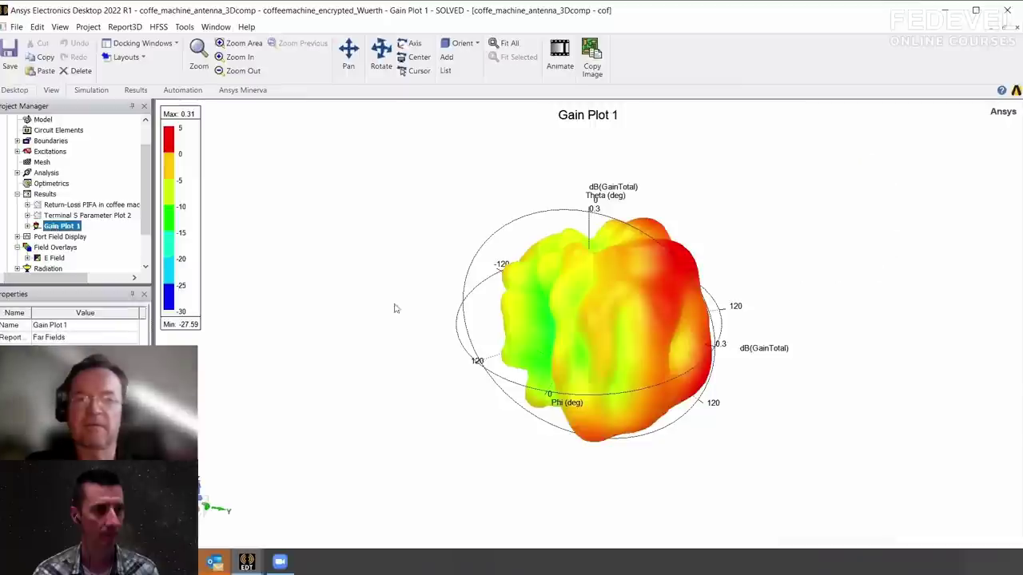
{"action": "scroll", "coordinate": [59, 136], "scroll_direction": "up", "scroll_amount": 1}
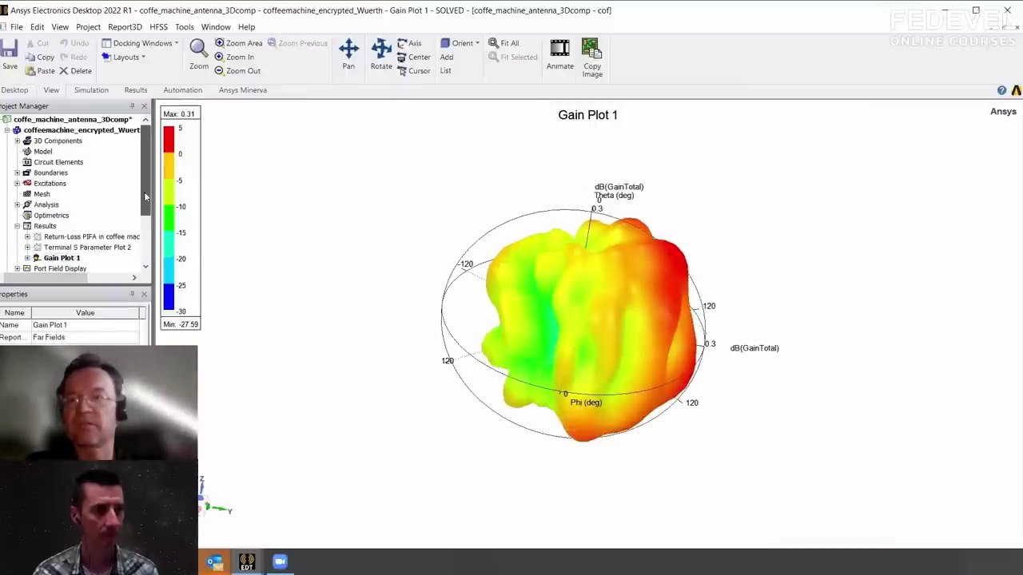
{"action": "double_click", "coordinate": [60, 130]}
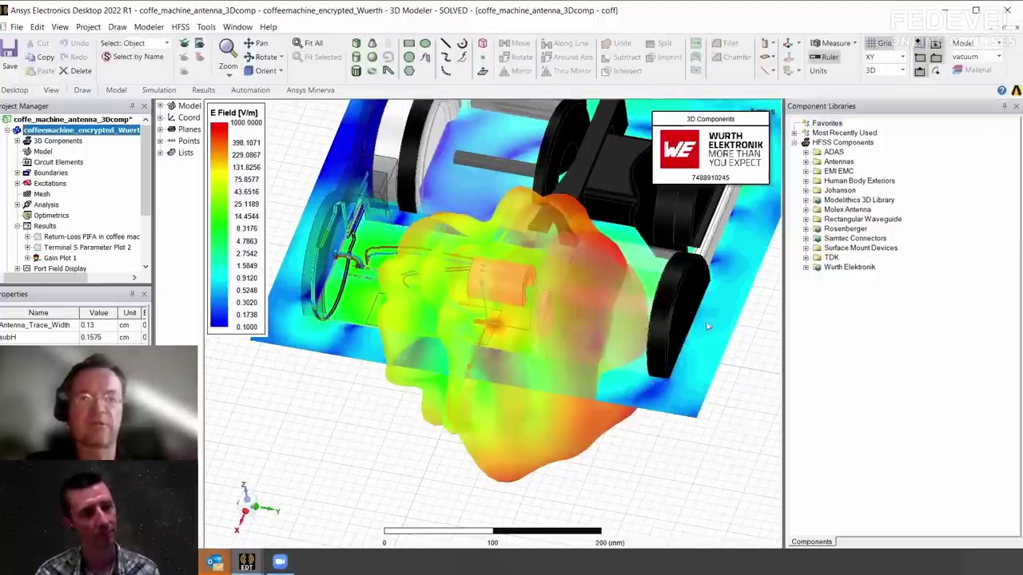
{"action": "left_click", "coordinate": [736, 449]}
{"action": "left_click_drag", "start_coordinate": [498, 391], "coordinate": [514, 344], "text": "alt"}
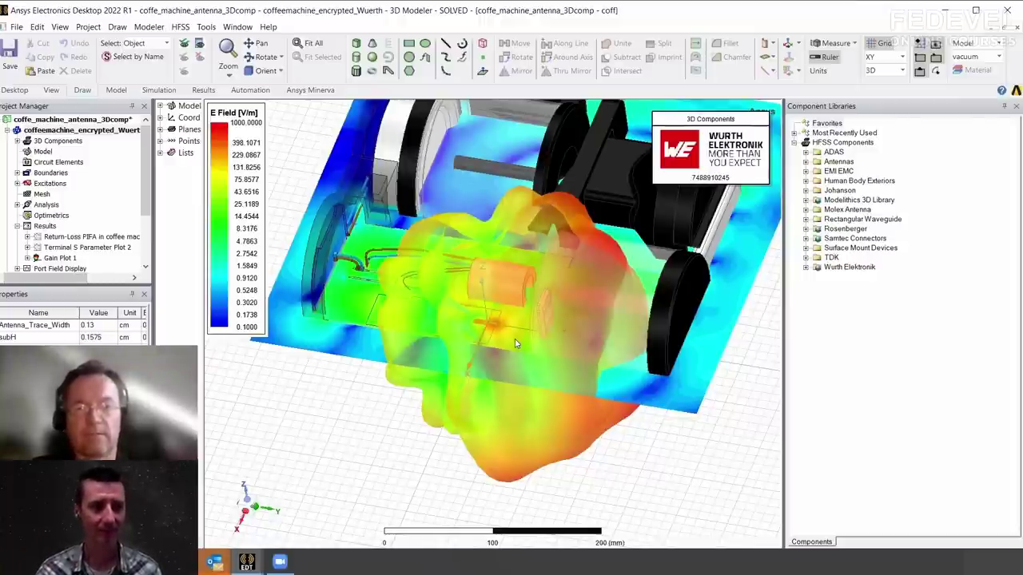
Take a closer look at the overlaid gain pattern and expand the coffeemachine_encrypted_Wuerth design to list its results
{"action": "left_click", "coordinate": [7, 130]}
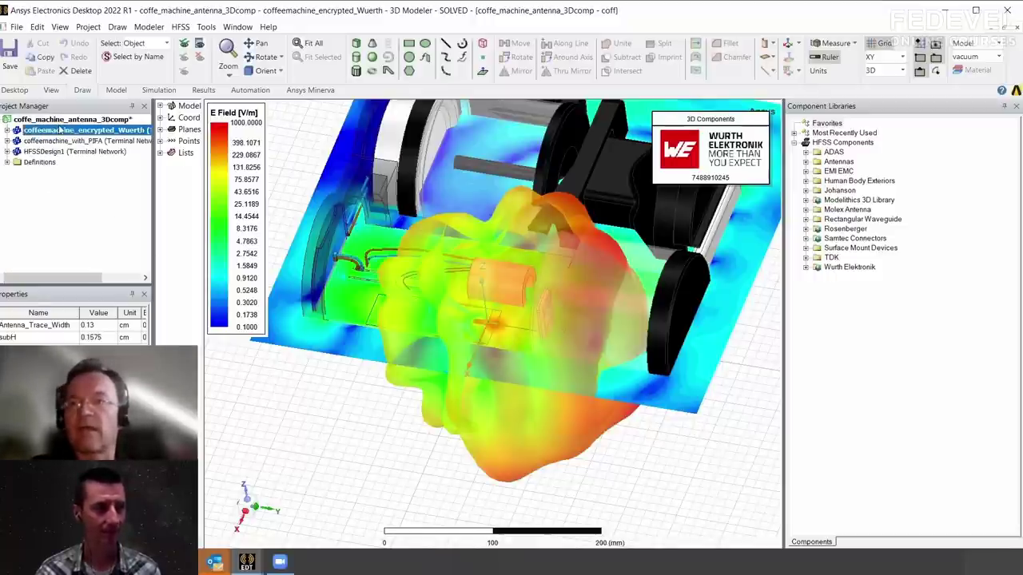
{"action": "left_click", "coordinate": [421, 364]}
{"action": "left_click", "coordinate": [70, 131]}
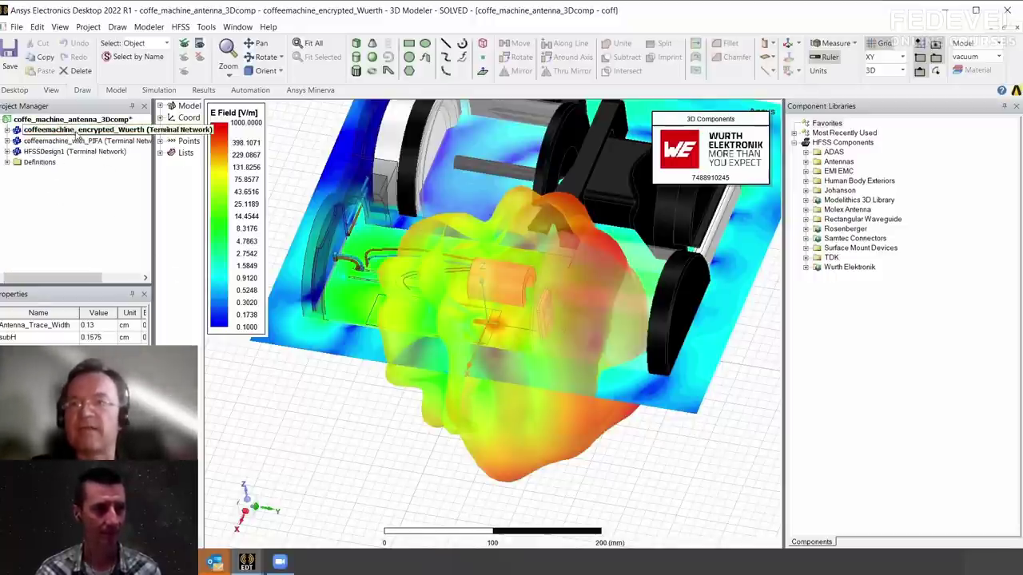
{"action": "scroll", "coordinate": [493, 321], "scroll_direction": "up", "scroll_amount": 2}
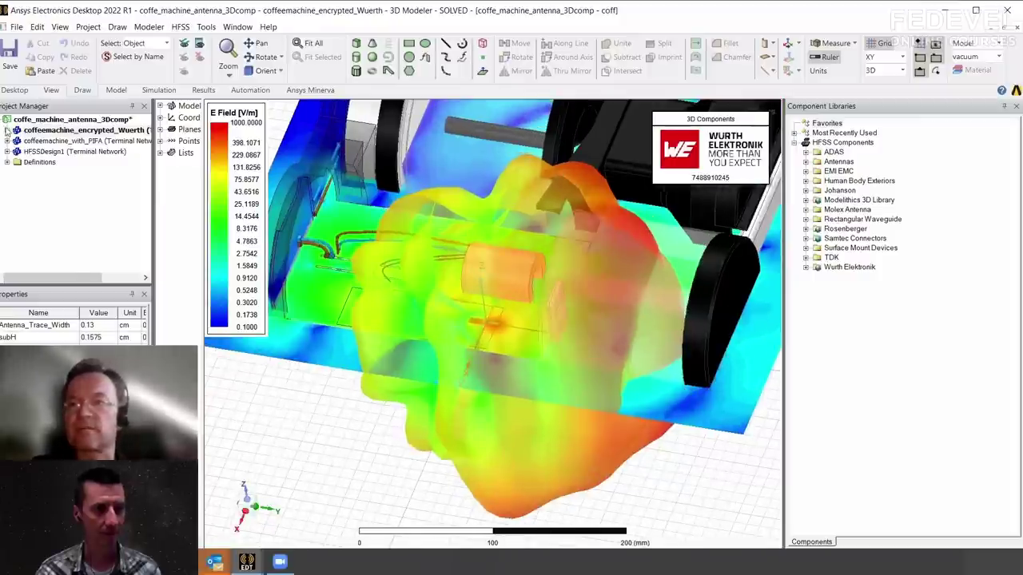
{"action": "left_click", "coordinate": [7, 130]}
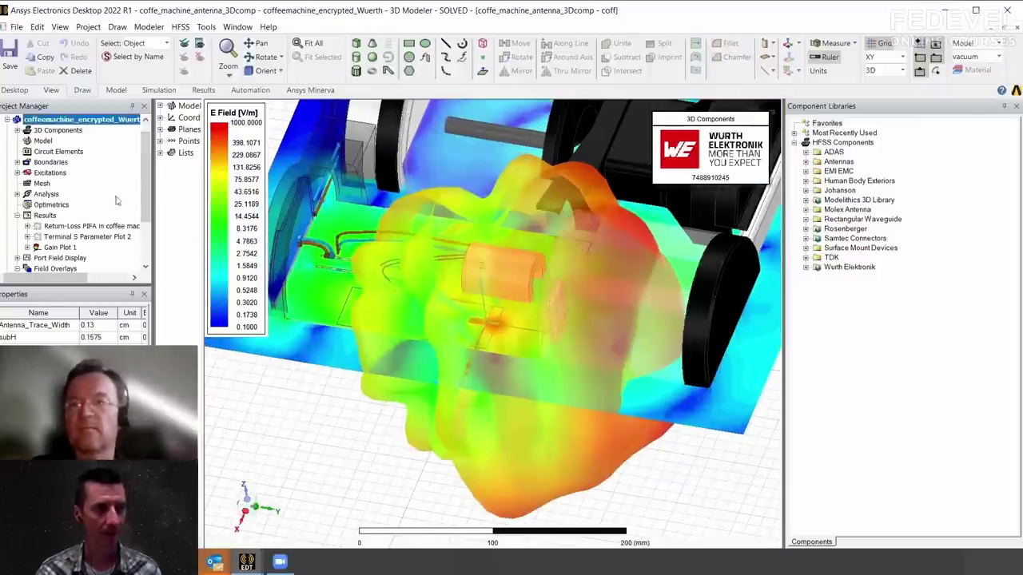
Examine the antenna area inside the gain pattern and select Gain Plot 1 among the results
{"action": "scroll", "coordinate": [665, 418], "scroll_direction": "up", "scroll_amount": 8}
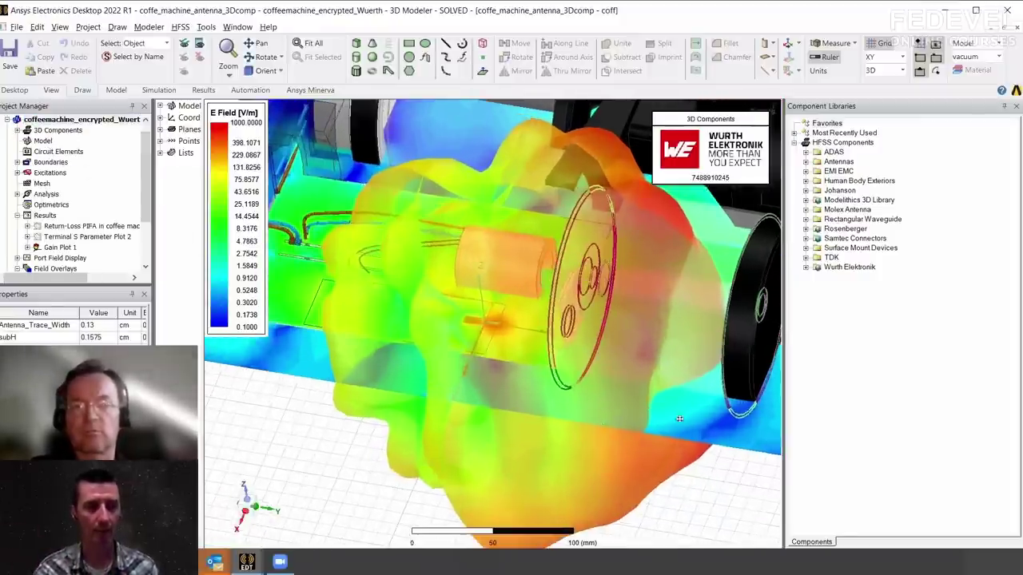
{"action": "scroll", "coordinate": [665, 418], "scroll_direction": "up", "scroll_amount": 7}
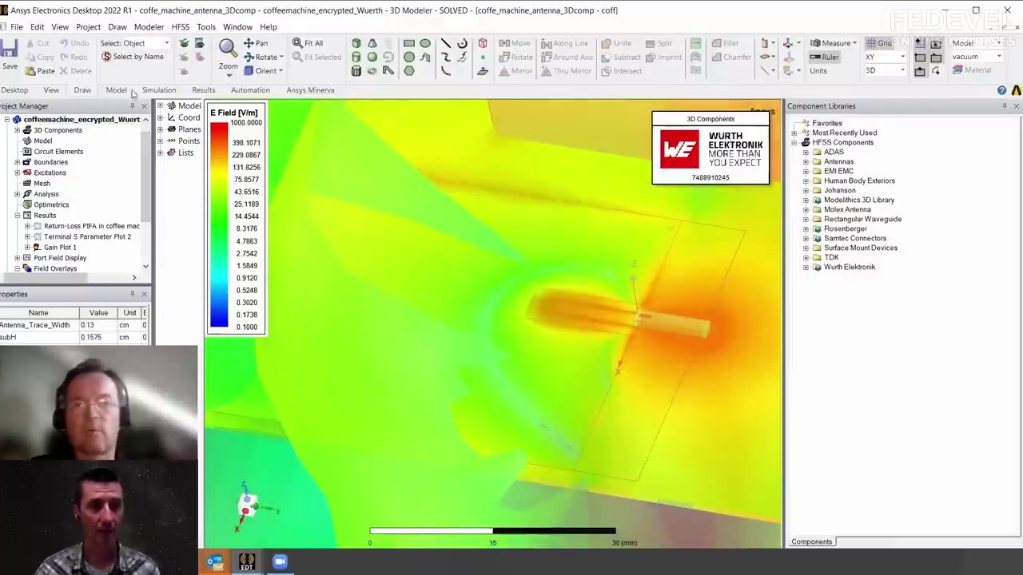
{"action": "left_click", "coordinate": [60, 247]}
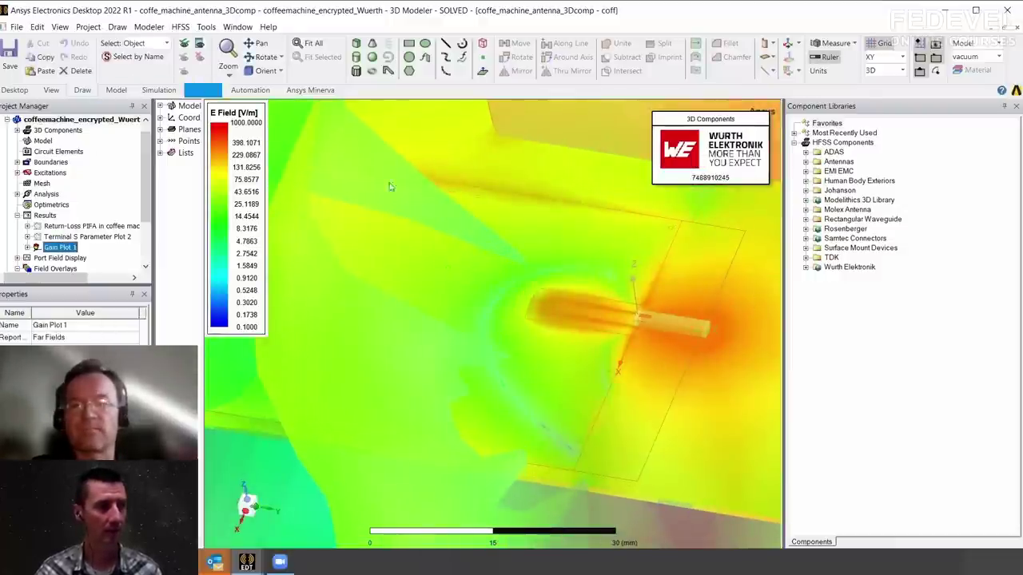
{"action": "scroll", "coordinate": [348, 444], "scroll_direction": "down", "scroll_amount": 15}
{"action": "left_click", "coordinate": [60, 247]}
{"action": "left_click", "coordinate": [180, 27]}
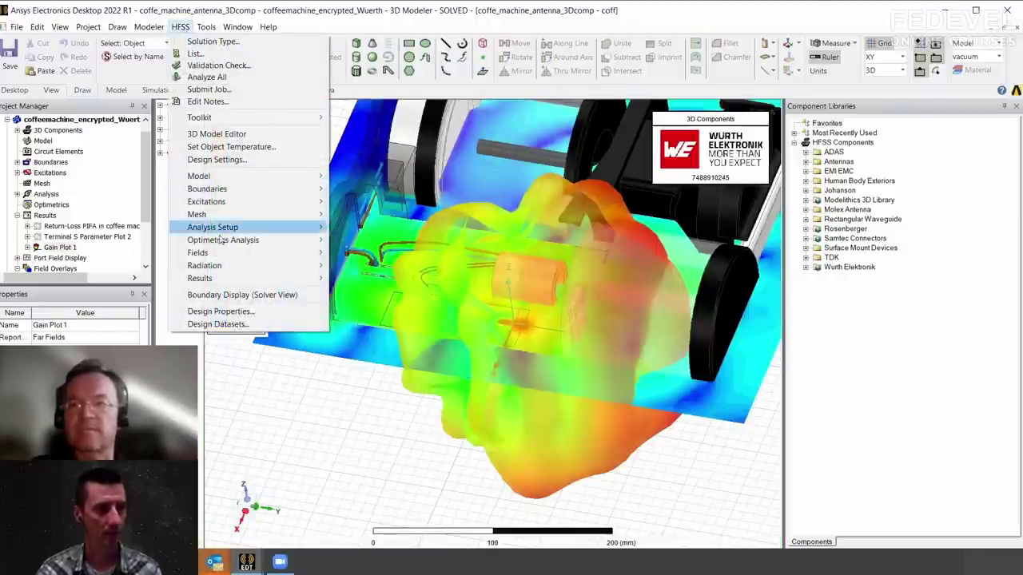
{"action": "mouse_move", "coordinate": [231, 240]}
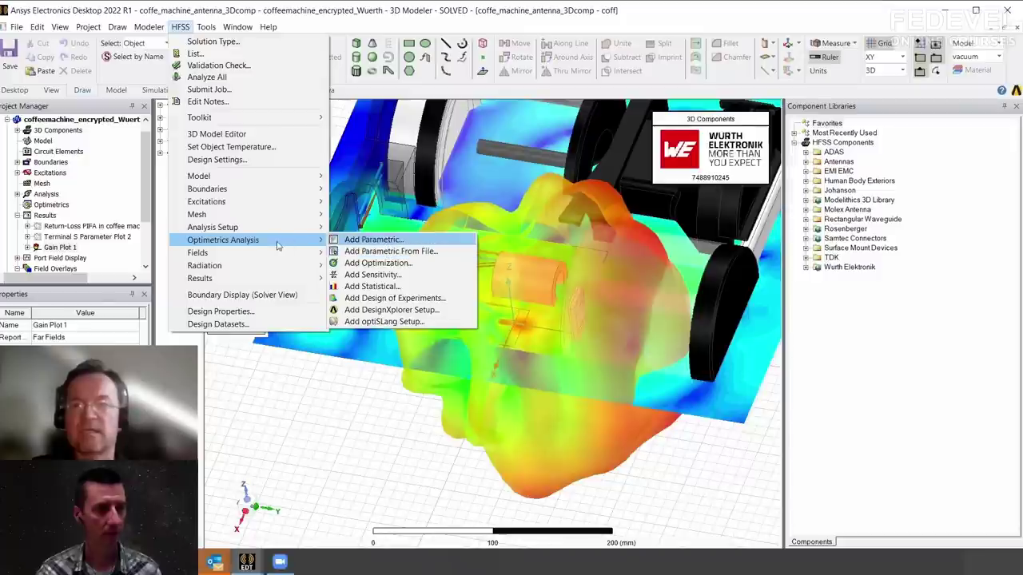
{"action": "mouse_move", "coordinate": [279, 253]}
{"action": "left_click", "coordinate": [404, 270]}
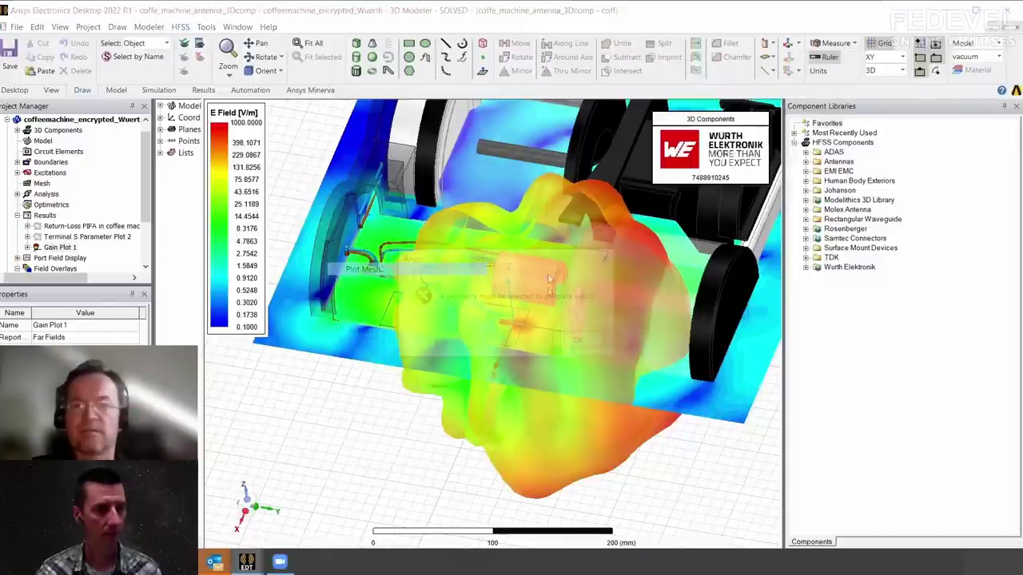
{"action": "left_click", "coordinate": [581, 341]}
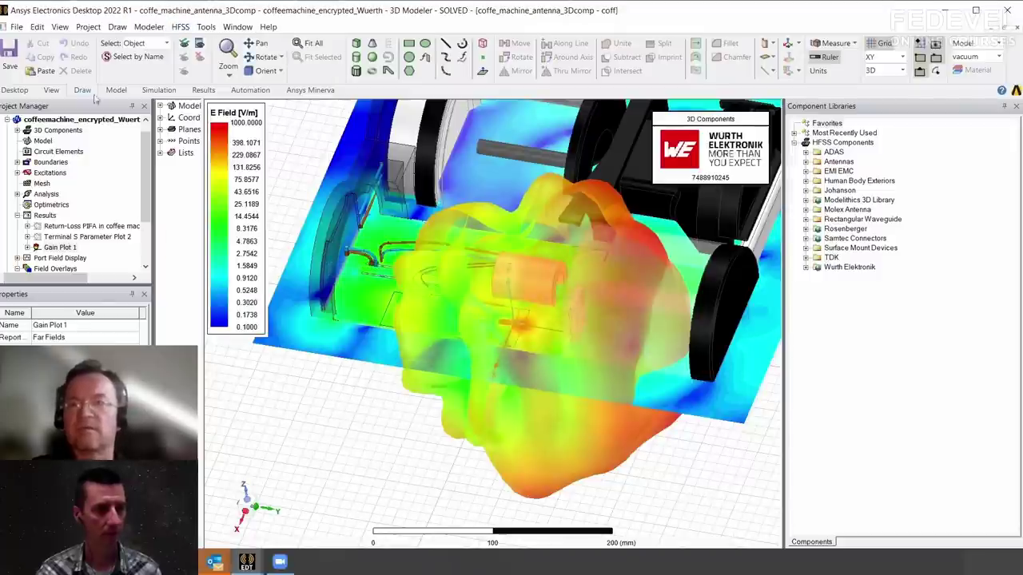
Hide Gain Plot 1 from the model through the radiation field overlay settings
{"action": "left_click", "coordinate": [180, 28]}
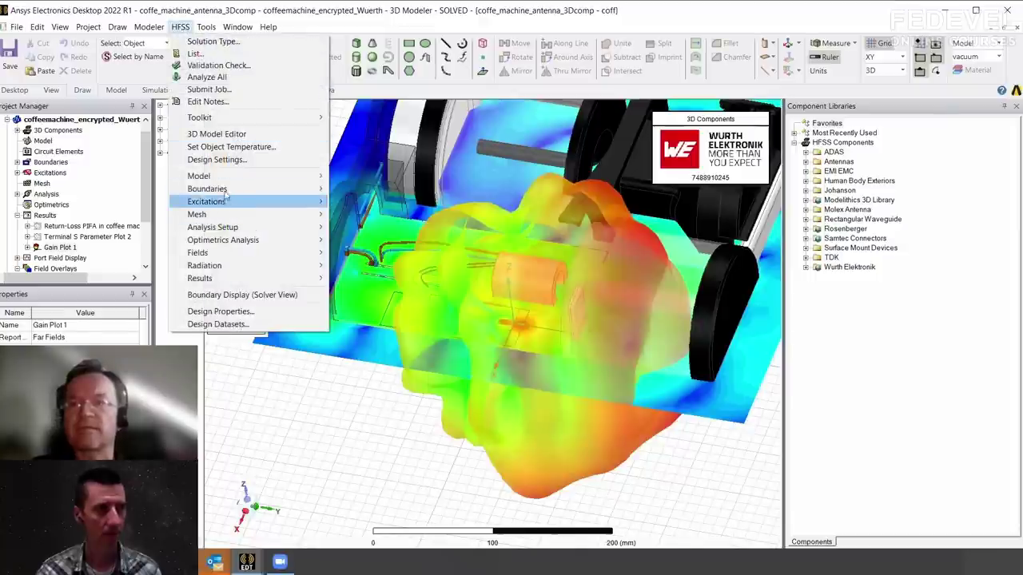
{"action": "mouse_move", "coordinate": [222, 253]}
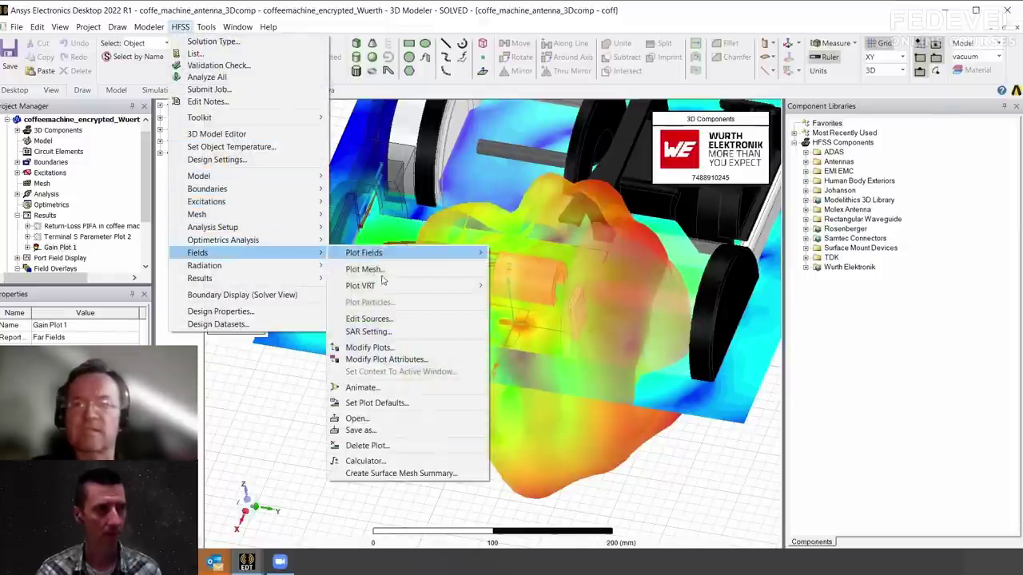
{"action": "mouse_move", "coordinate": [452, 254]}
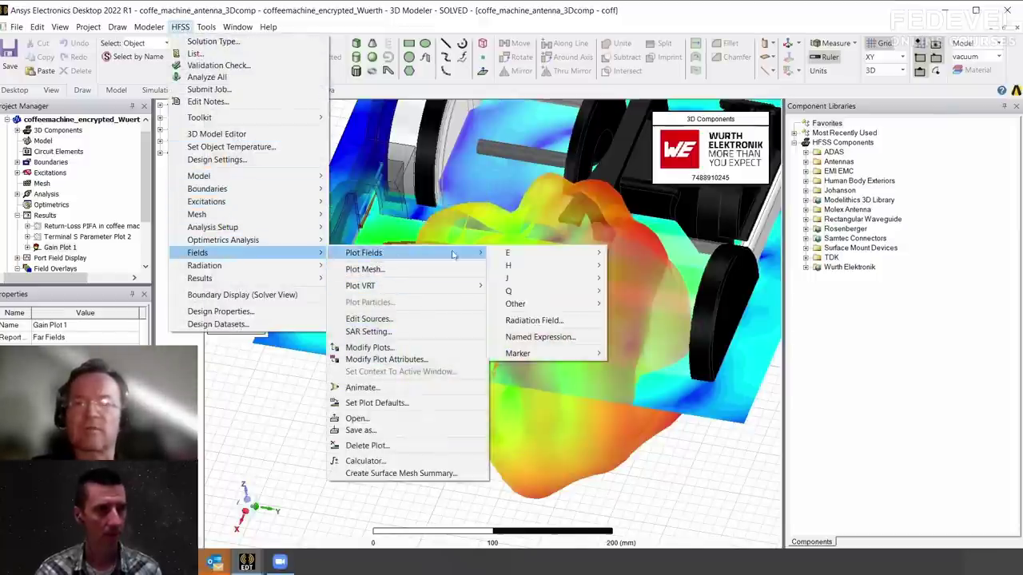
{"action": "left_click", "coordinate": [527, 321]}
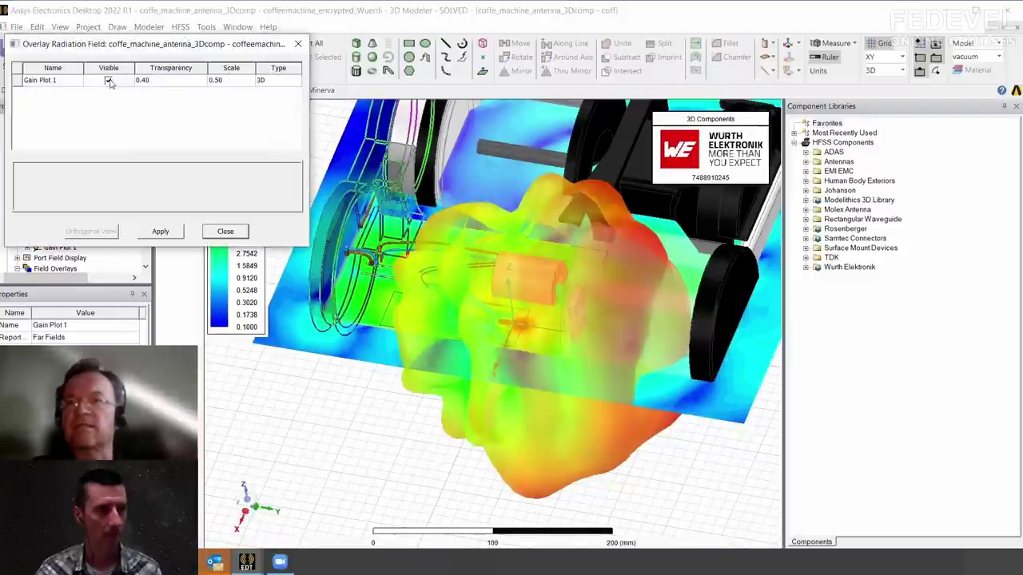
{"action": "left_click", "coordinate": [109, 81]}
{"action": "left_click", "coordinate": [164, 233]}
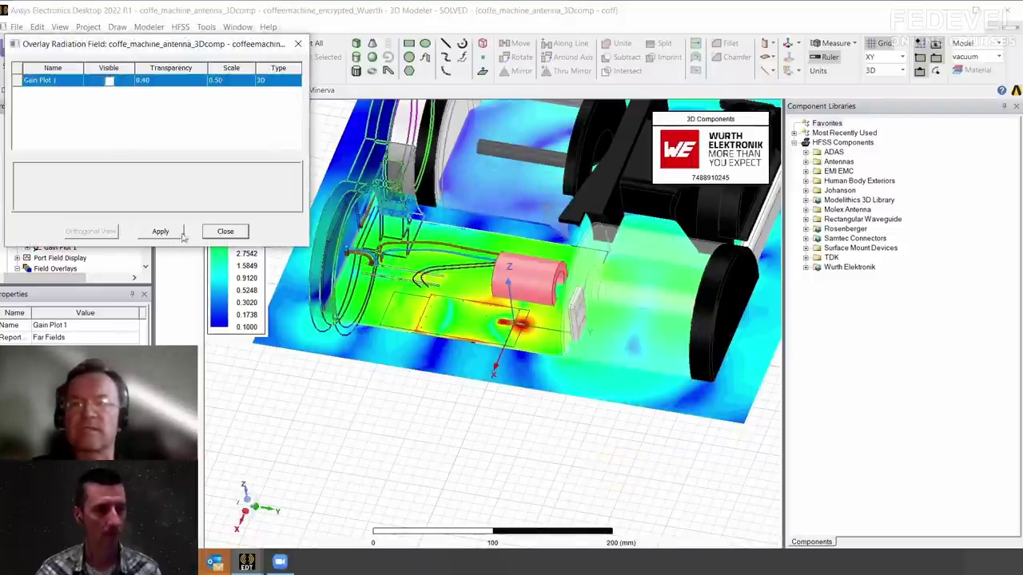
{"action": "left_click", "coordinate": [220, 233]}
{"action": "scroll", "coordinate": [415, 256], "scroll_direction": "up", "scroll_amount": 3}
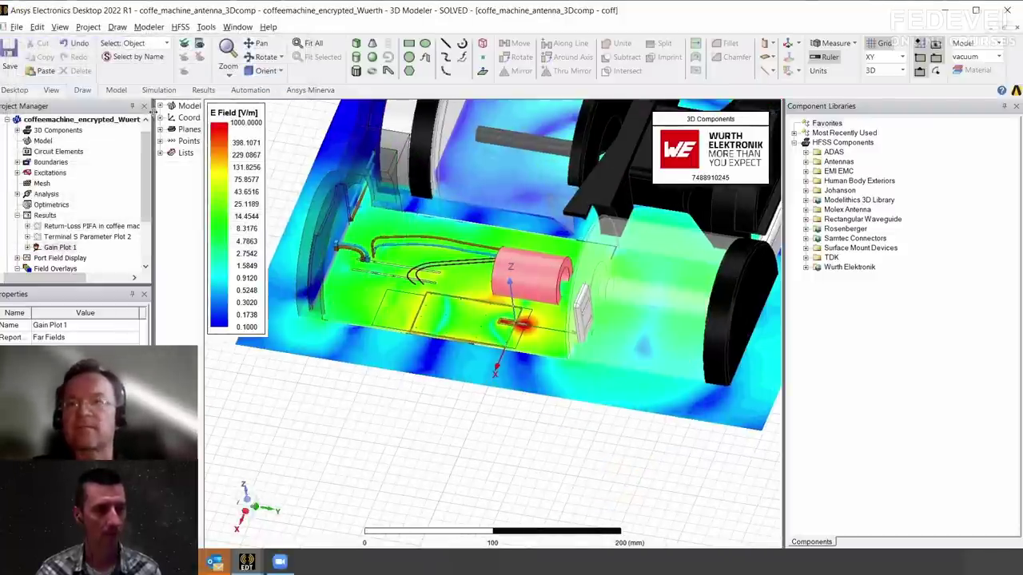
{"action": "left_click", "coordinate": [160, 106]}
{"action": "left_click_drag", "start_coordinate": [201, 124], "coordinate": [283, 122]}
{"action": "left_click", "coordinate": [172, 117]}
{"action": "left_click", "coordinate": [207, 129]}
{"action": "scroll", "coordinate": [690, 355], "scroll_direction": "up", "scroll_amount": 5}
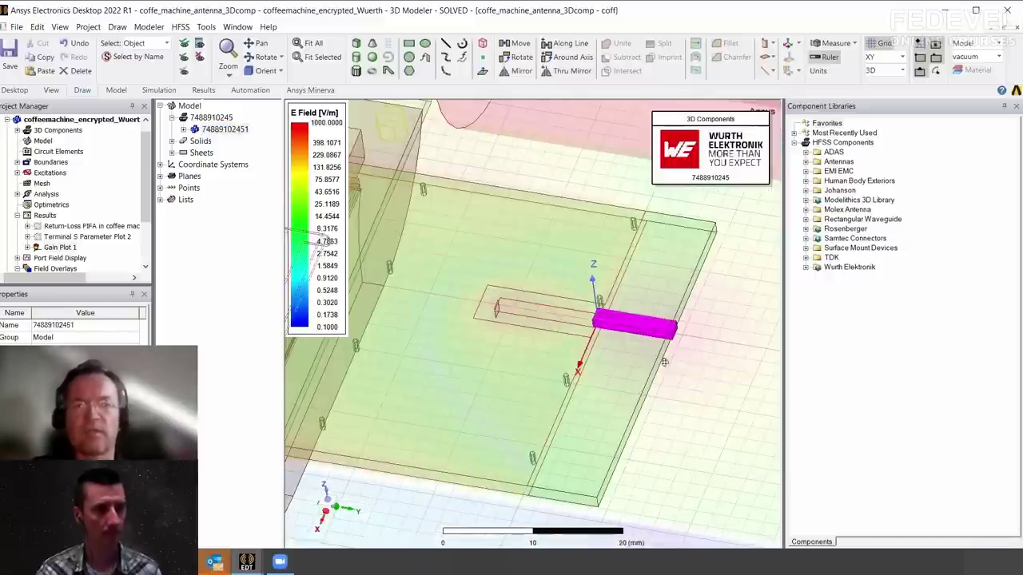
{"action": "scroll", "coordinate": [607, 319], "scroll_direction": "up", "scroll_amount": 4}
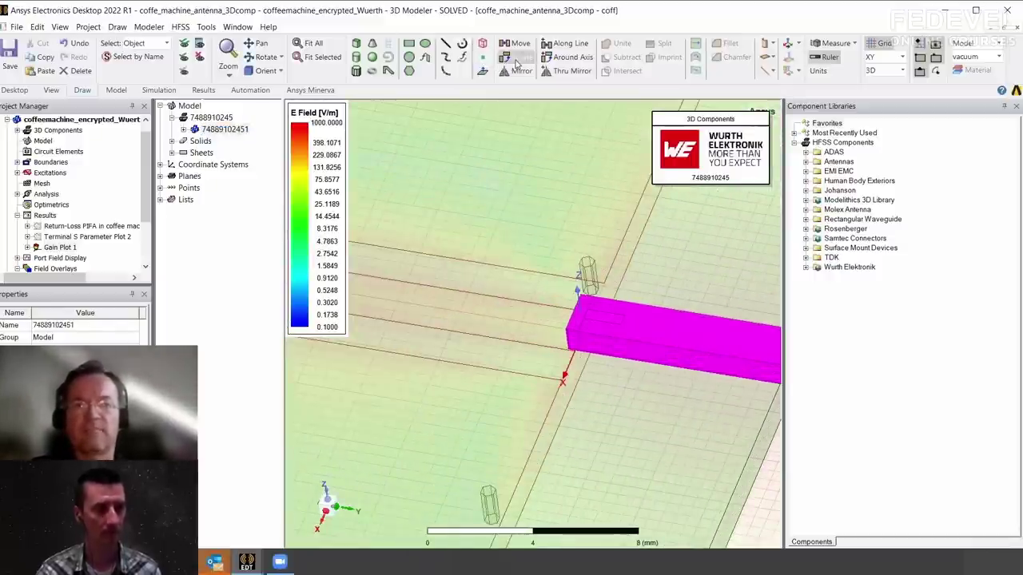
{"action": "left_click", "coordinate": [519, 58]}
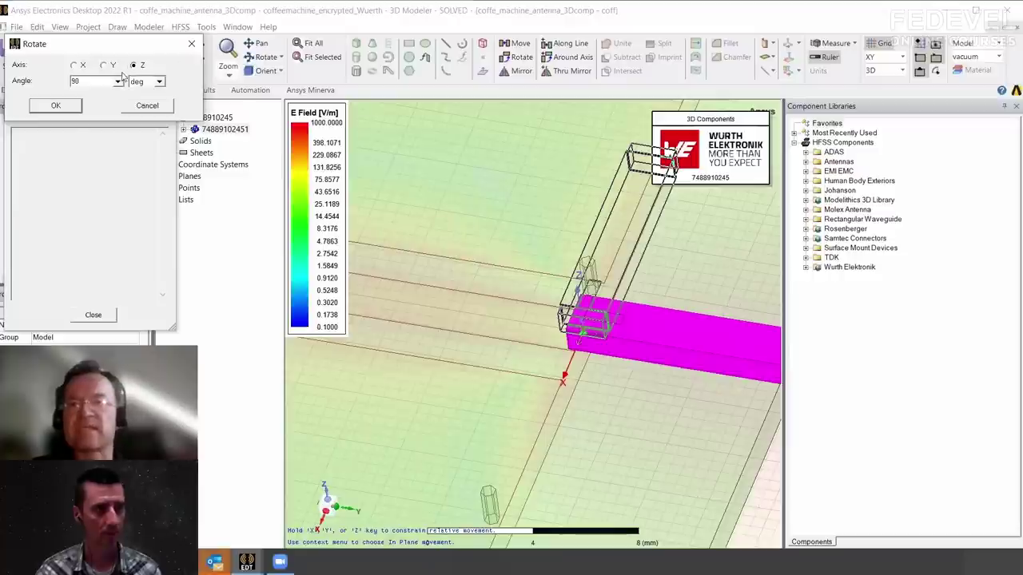
{"action": "type", "text": "45"}
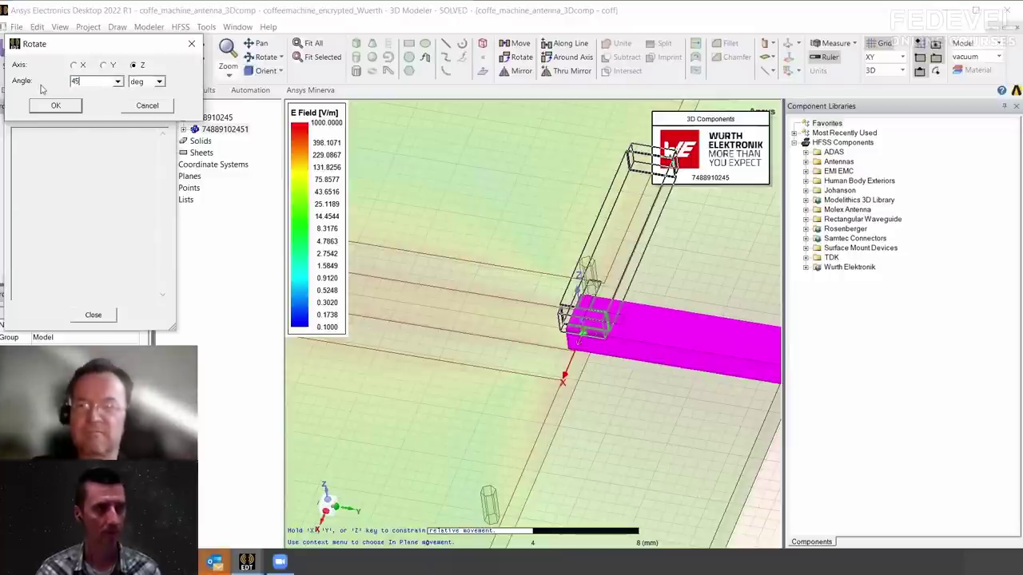
{"action": "left_click", "coordinate": [56, 105]}
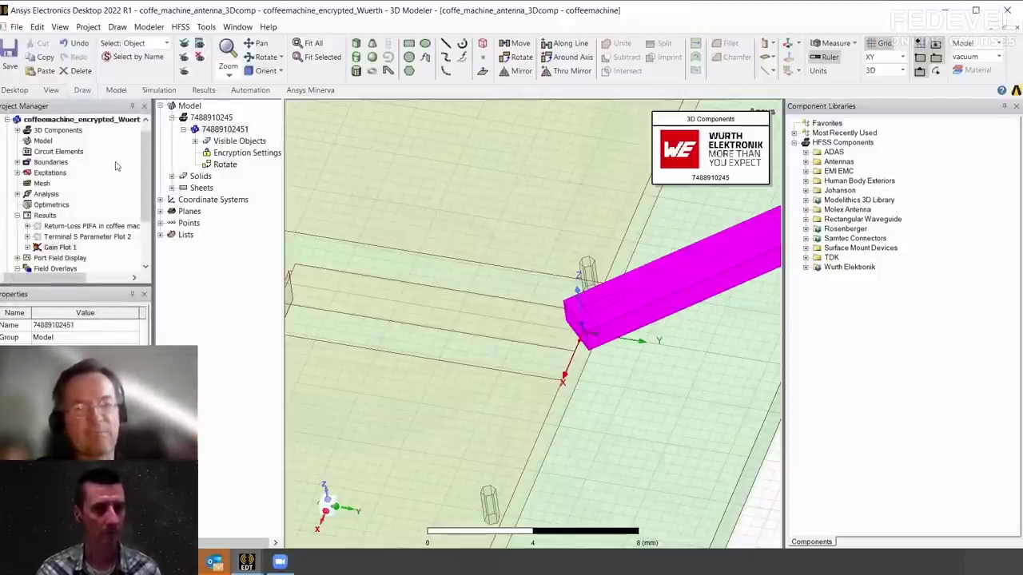
{"action": "mouse_move", "coordinate": [504, 382]}
{"action": "left_mouse_down", "text": "alt"}
{"action": "mouse_move", "coordinate": [505, 395]}
{"action": "mouse_move", "coordinate": [557, 313]}
{"action": "mouse_move", "coordinate": [558, 287]}
{"action": "left_mouse_up", "text": "alt"}
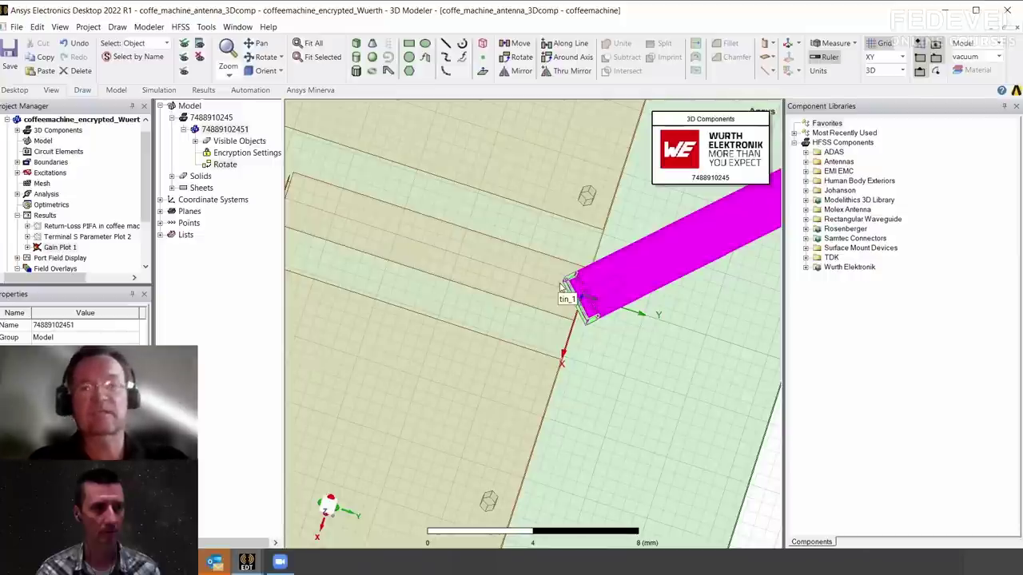
Undo the antenna's rotation and clear the selection
{"action": "left_click", "coordinate": [82, 45]}
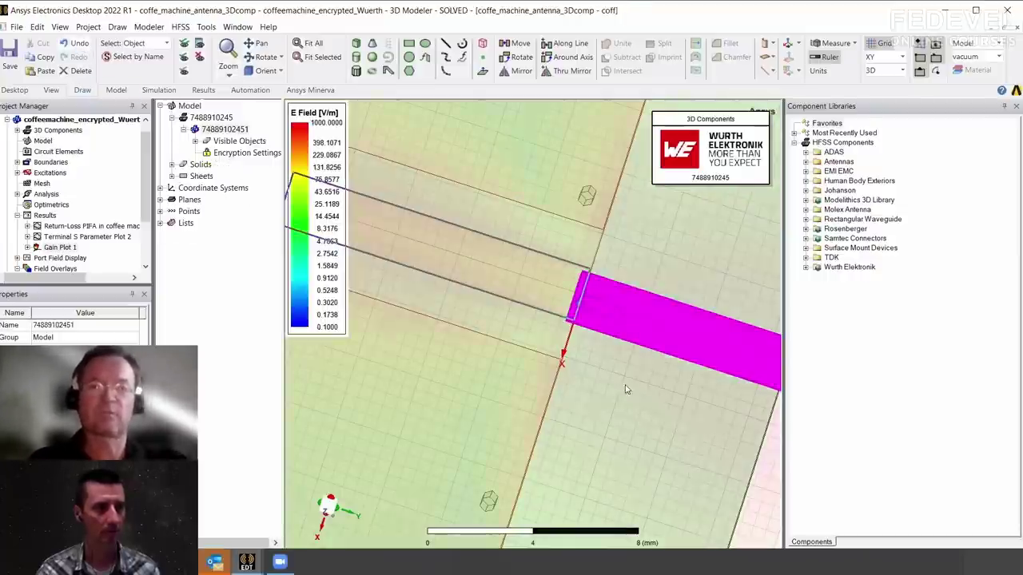
{"action": "scroll", "coordinate": [626, 390], "scroll_direction": "down", "scroll_amount": 5}
{"action": "scroll", "coordinate": [589, 397], "scroll_direction": "down", "scroll_amount": 3}
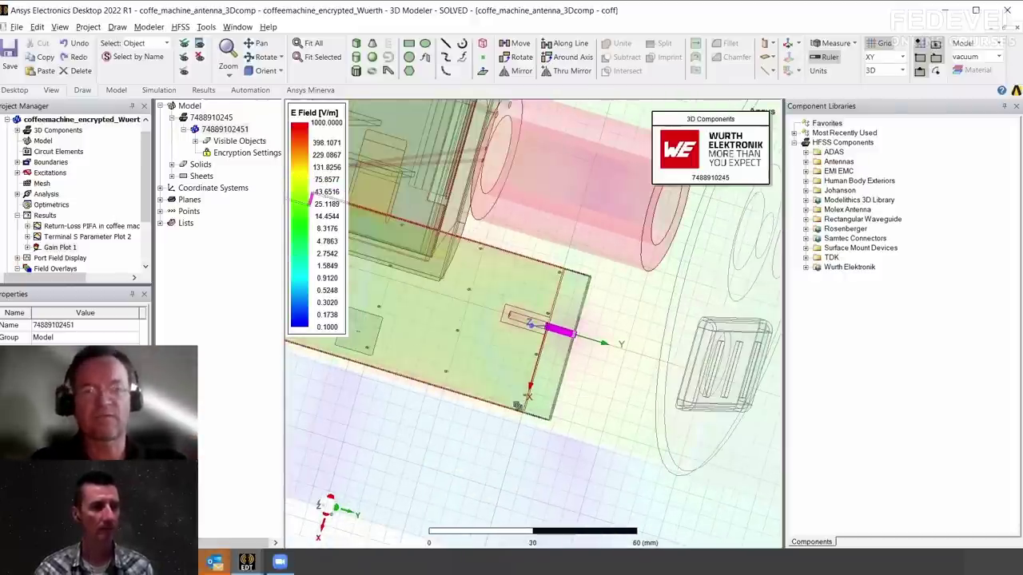
{"action": "scroll", "coordinate": [640, 289], "scroll_direction": "down", "scroll_amount": 2}
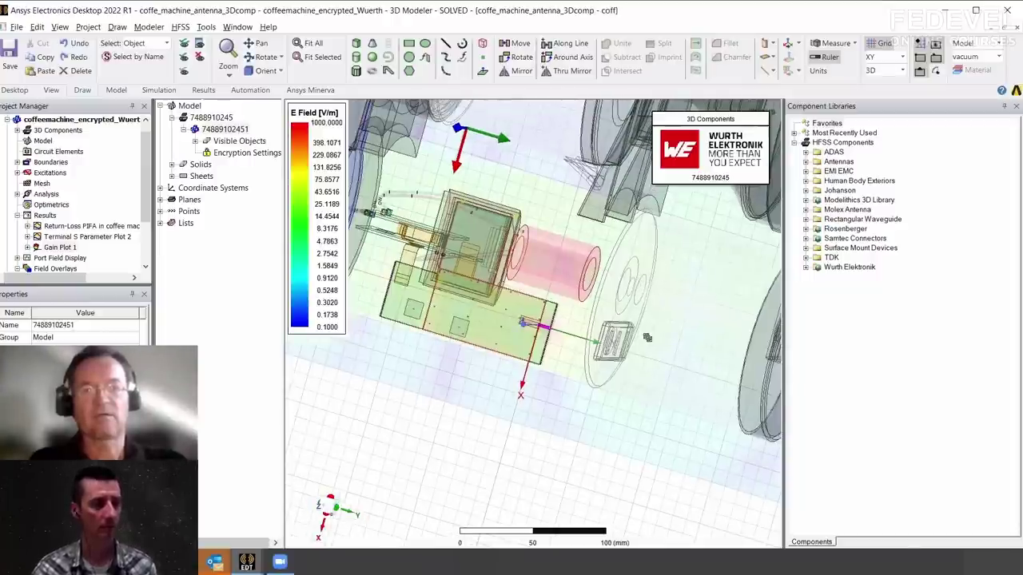
{"action": "scroll", "coordinate": [647, 337], "scroll_direction": "down", "scroll_amount": 3}
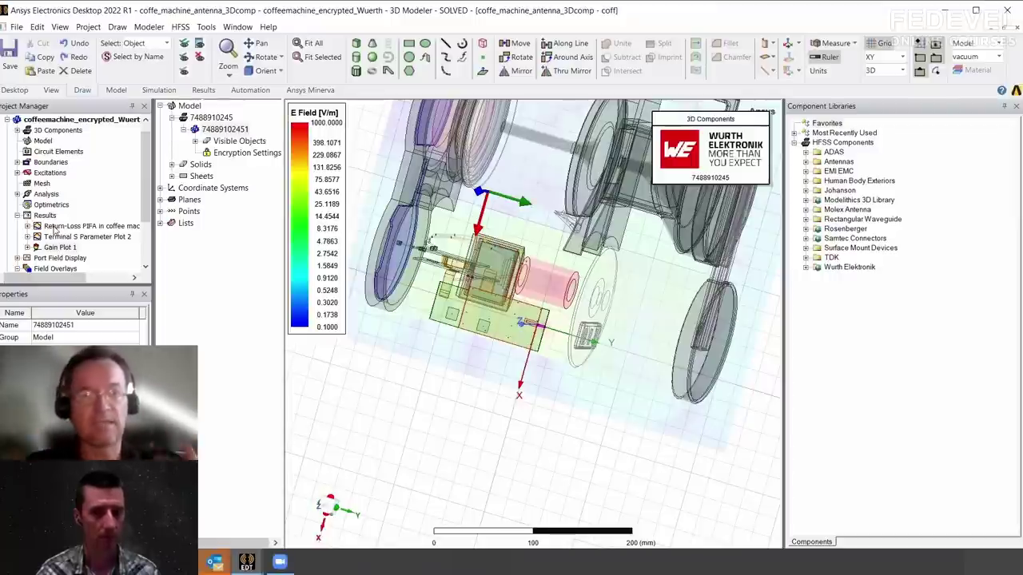
{"action": "middle_click_drag", "start_coordinate": [512, 406], "coordinate": [516, 429]}
{"action": "left_click", "coordinate": [516, 429]}
Select the coffee pot and the water tank parts in turn to identify them and their materials
{"action": "scroll", "coordinate": [516, 426], "scroll_direction": "up", "scroll_amount": 3}
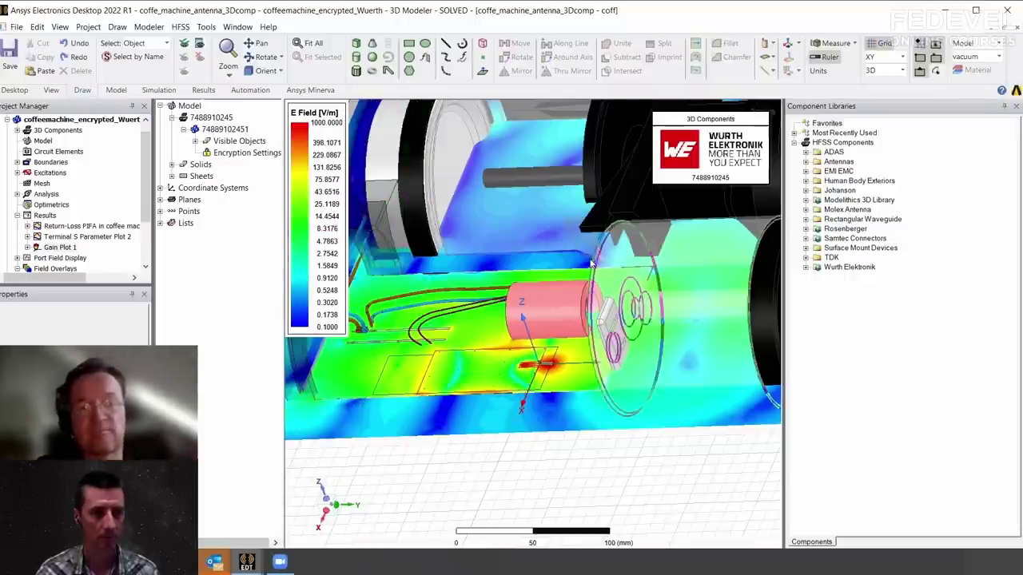
{"action": "left_click", "coordinate": [591, 262]}
{"action": "left_click", "coordinate": [571, 257]}
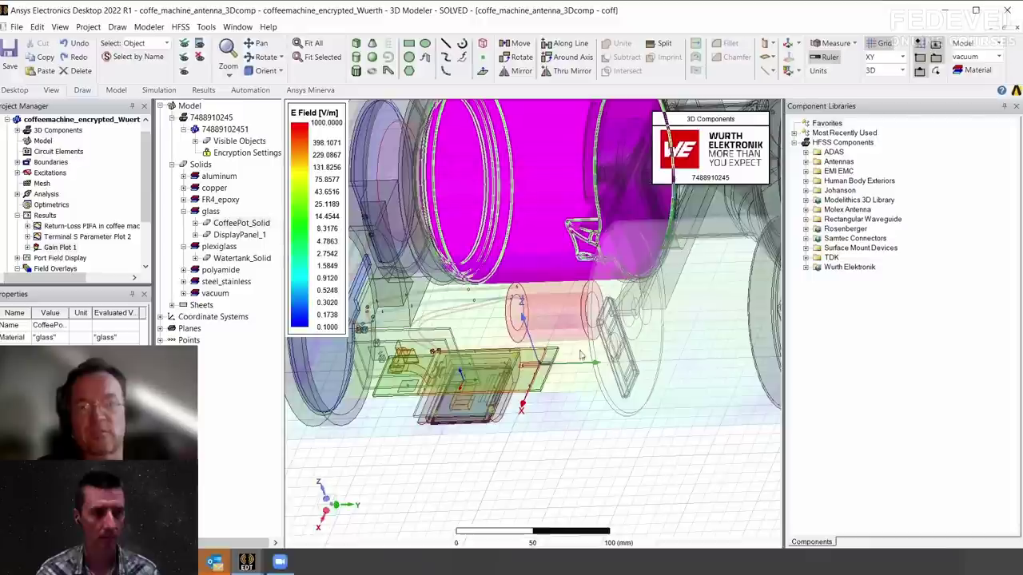
{"action": "left_click", "coordinate": [604, 407]}
{"action": "left_click", "coordinate": [605, 397]}
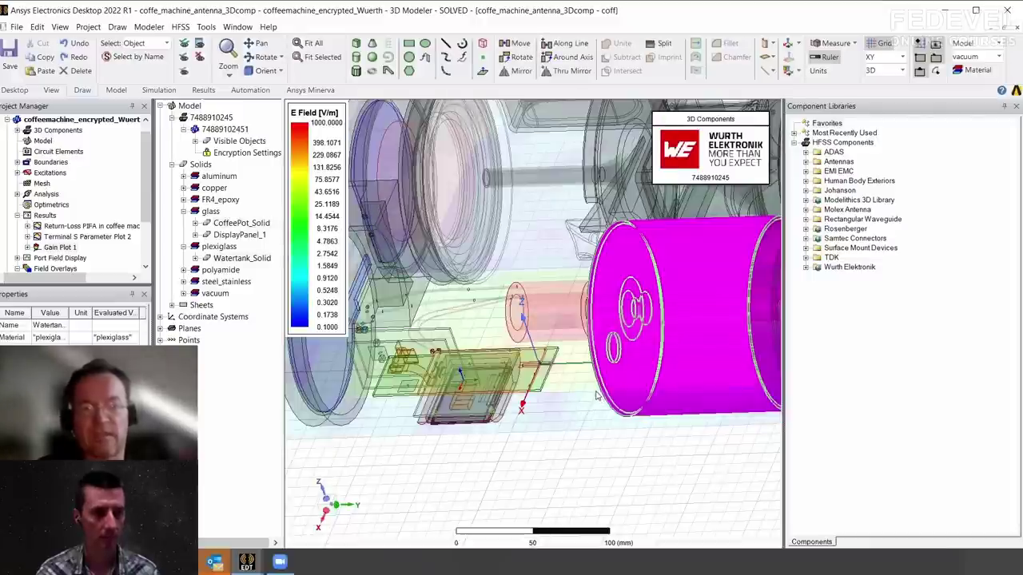
{"action": "left_click", "coordinate": [595, 393]}
{"action": "left_click", "coordinate": [593, 363]}
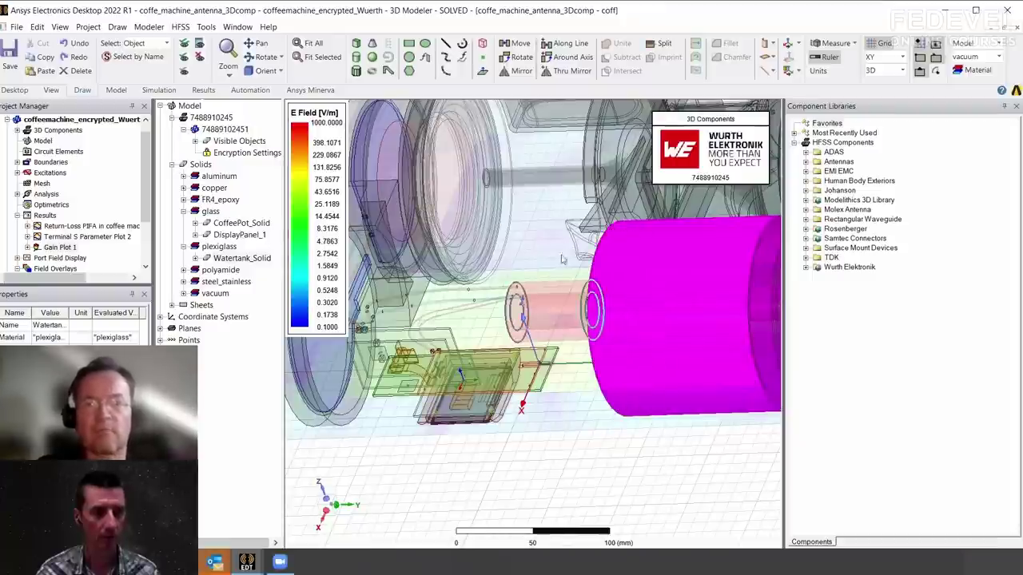
{"action": "left_click", "coordinate": [534, 237]}
Identify the machine's base and water tank solids, and examine the E-field overlay across the whole coffee machine
{"action": "left_click_drag", "start_coordinate": [463, 332], "coordinate": [741, 360], "text": "shift"}
{"action": "left_click", "coordinate": [741, 360]}
{"action": "left_click", "coordinate": [468, 329]}
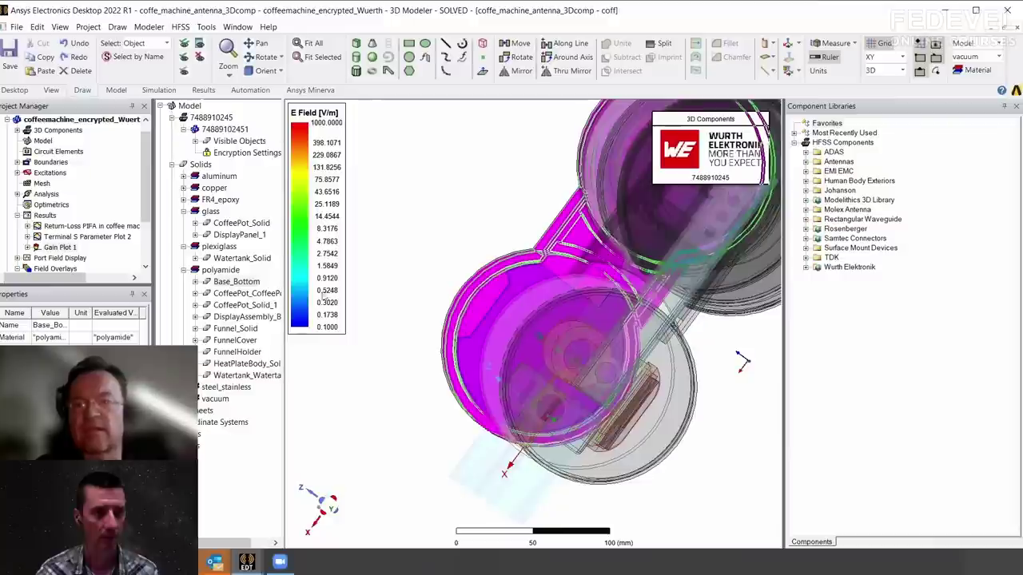
{"action": "left_click_drag", "start_coordinate": [536, 346], "coordinate": [527, 308], "text": "alt"}
{"action": "left_click", "coordinate": [523, 305]}
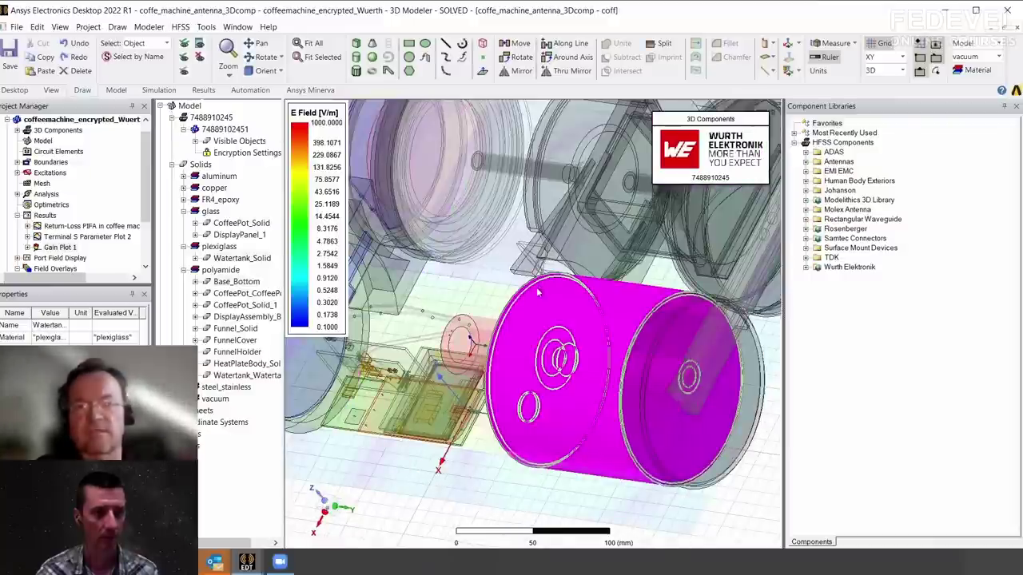
{"action": "scroll", "coordinate": [568, 370], "scroll_direction": "down", "scroll_amount": 2}
{"action": "left_click_drag", "start_coordinate": [578, 390], "coordinate": [497, 438], "text": "alt"}
{"action": "left_click", "coordinate": [481, 453]}
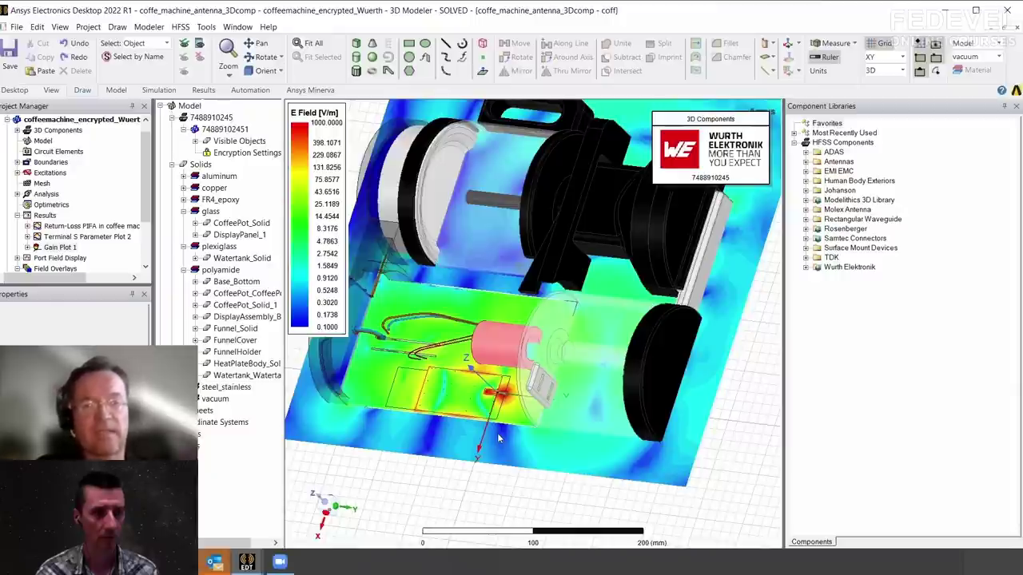
{"action": "left_click_drag", "start_coordinate": [519, 283], "coordinate": [482, 251], "text": "alt"}
{"action": "left_click_drag", "start_coordinate": [456, 192], "coordinate": [524, 274], "text": "alt"}
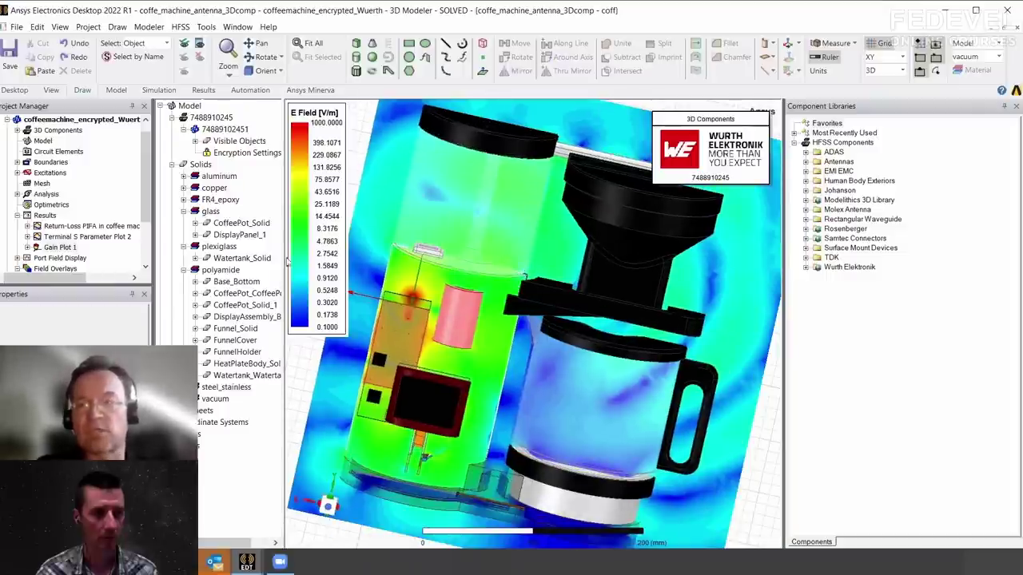
Review the solution profile of Setup1 for the simulation time and memory use, and close it
{"action": "left_click", "coordinate": [16, 195]}
{"action": "left_click", "coordinate": [53, 204]}
{"action": "right_click", "coordinate": [50, 205]}
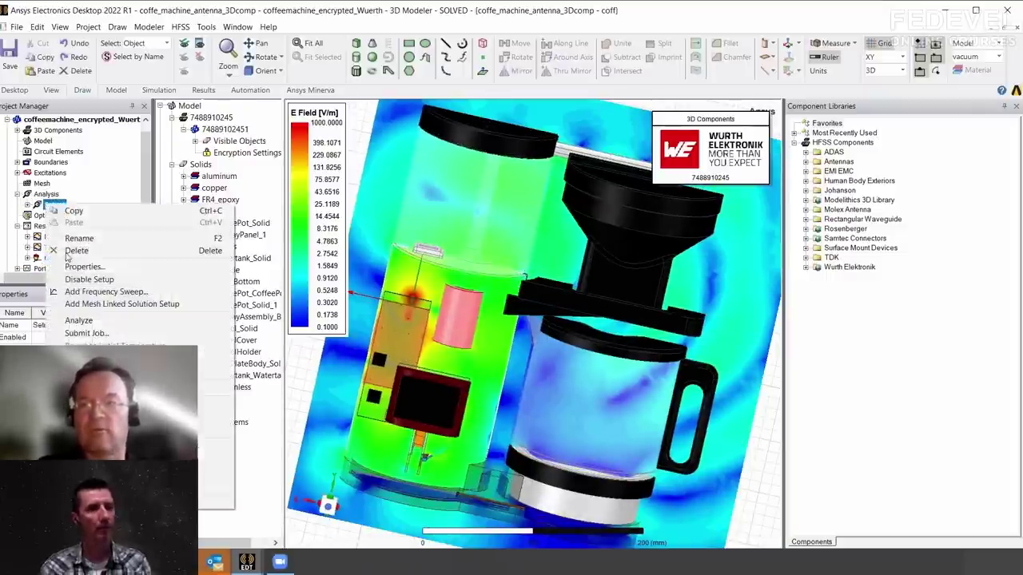
{"action": "left_click", "coordinate": [216, 430]}
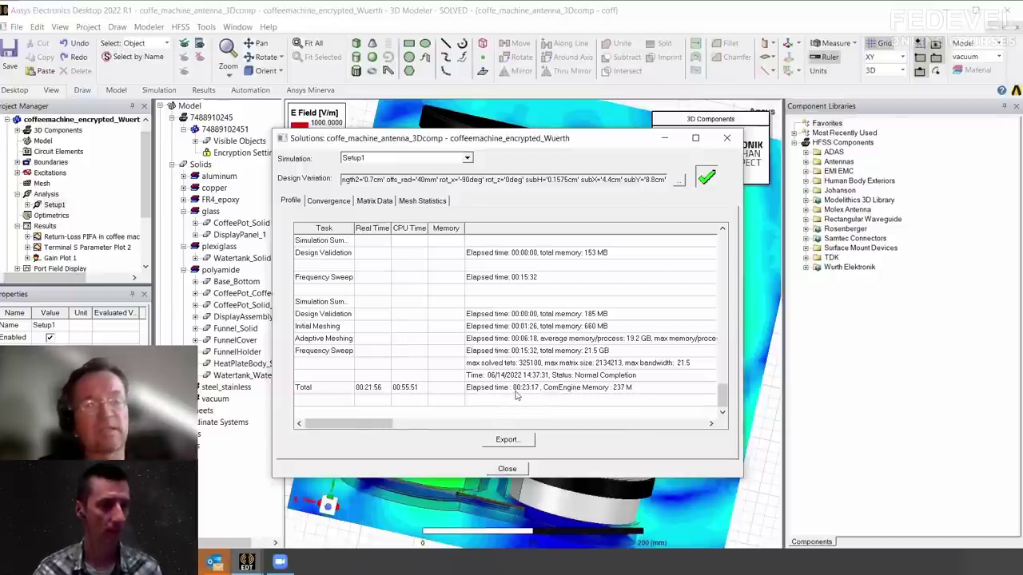
{"action": "left_click", "coordinate": [506, 469]}
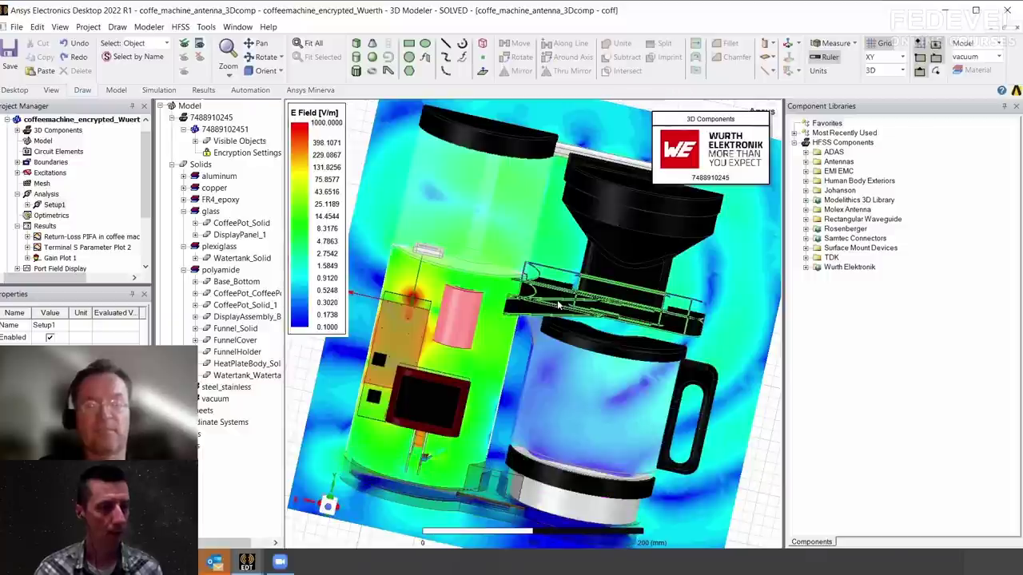
{"action": "left_click_drag", "start_coordinate": [541, 304], "coordinate": [744, 431], "text": "alt"}
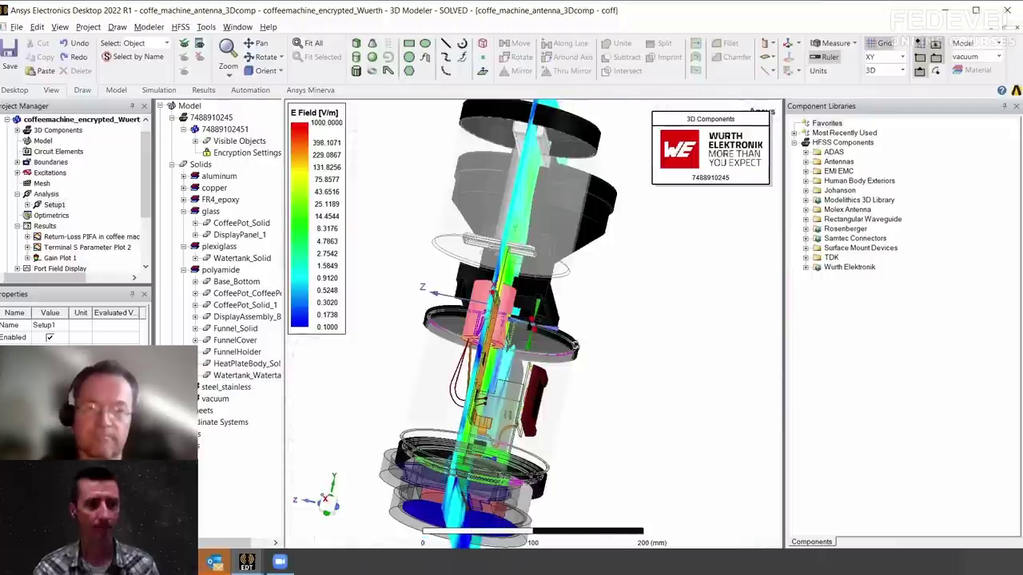
Select the copper parts of the main board beside the display to identify them, and clear the selection
{"action": "middle_click_drag", "start_coordinate": [575, 346], "coordinate": [660, 331]}
{"action": "left_click_drag", "start_coordinate": [660, 331], "coordinate": [619, 393], "text": "alt"}
{"action": "scroll", "coordinate": [610, 385], "scroll_direction": "up", "scroll_amount": 4}
{"action": "left_click", "coordinate": [495, 329]}
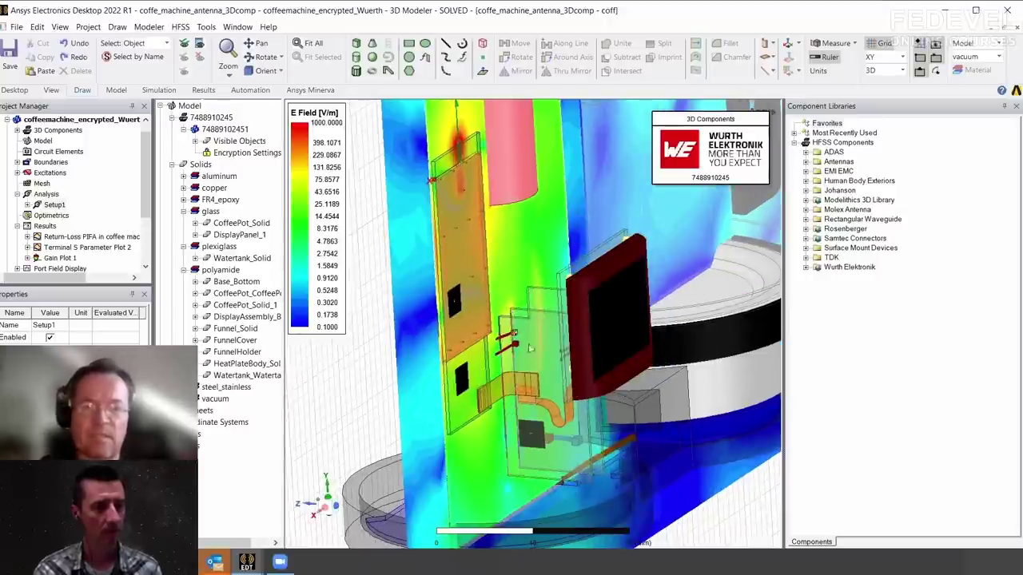
{"action": "left_click_drag", "start_coordinate": [617, 430], "coordinate": [501, 329], "text": "alt"}
{"action": "scroll", "coordinate": [613, 431], "scroll_direction": "up", "scroll_amount": 4}
{"action": "left_click", "coordinate": [497, 309]}
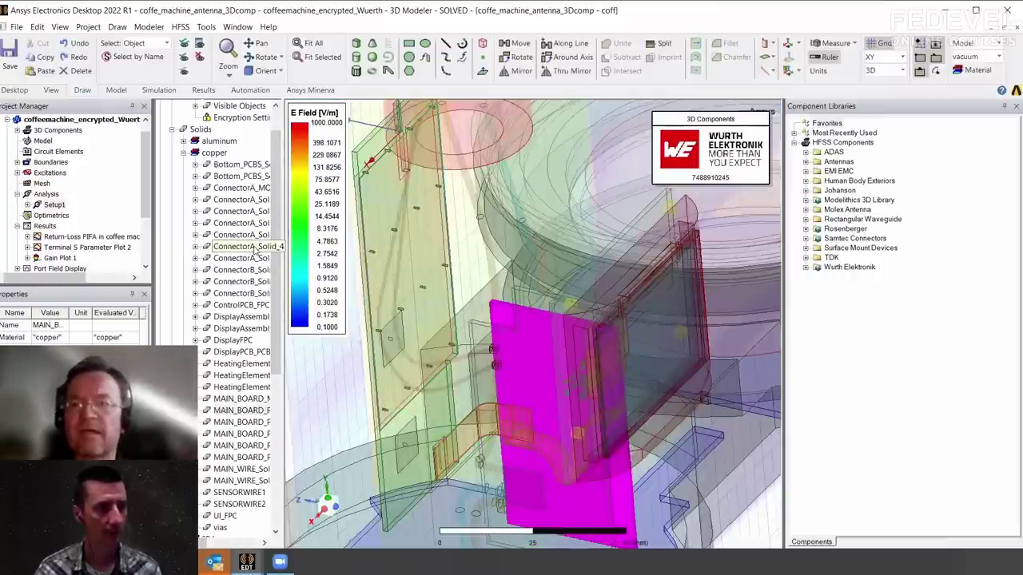
{"action": "left_click", "coordinate": [480, 329]}
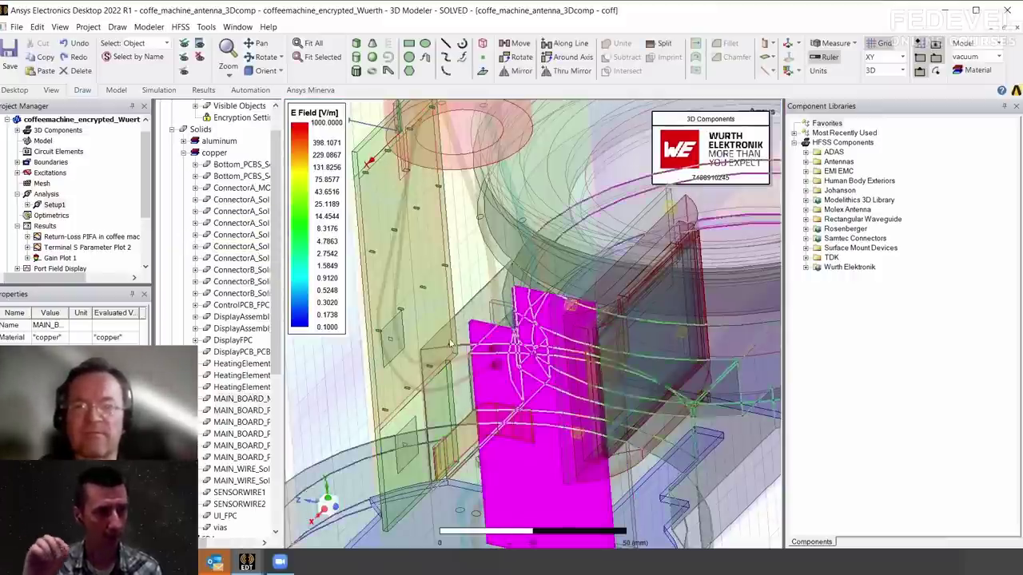
{"action": "scroll", "coordinate": [680, 488], "scroll_direction": "down", "scroll_amount": 5}
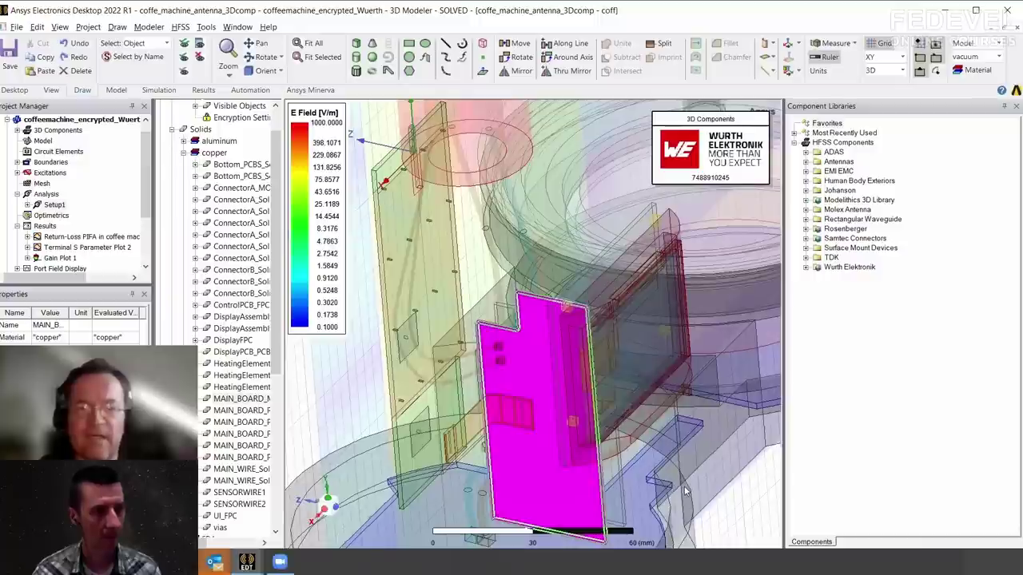
{"action": "left_click", "coordinate": [677, 481]}
Open the E-field plot's scale settings and switch the scale from logarithmic to linear
{"action": "scroll", "coordinate": [639, 391], "scroll_direction": "up", "scroll_amount": 4}
{"action": "scroll", "coordinate": [410, 197], "scroll_direction": "up", "scroll_amount": 1}
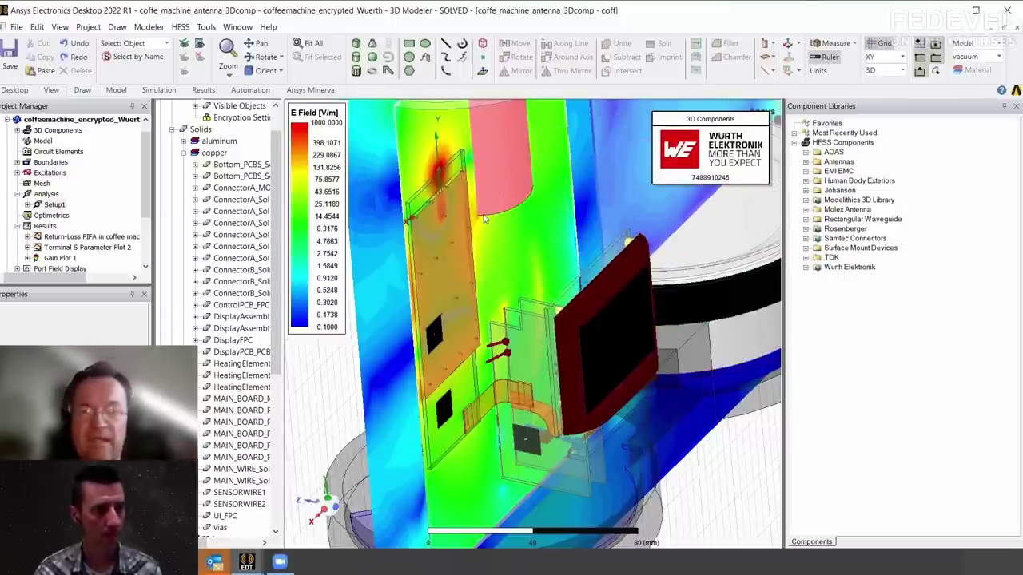
{"action": "scroll", "coordinate": [557, 335], "scroll_direction": "down", "scroll_amount": 1}
{"action": "scroll", "coordinate": [558, 336], "scroll_direction": "down", "scroll_amount": 4}
{"action": "middle_click_drag", "start_coordinate": [516, 348], "coordinate": [448, 334]}
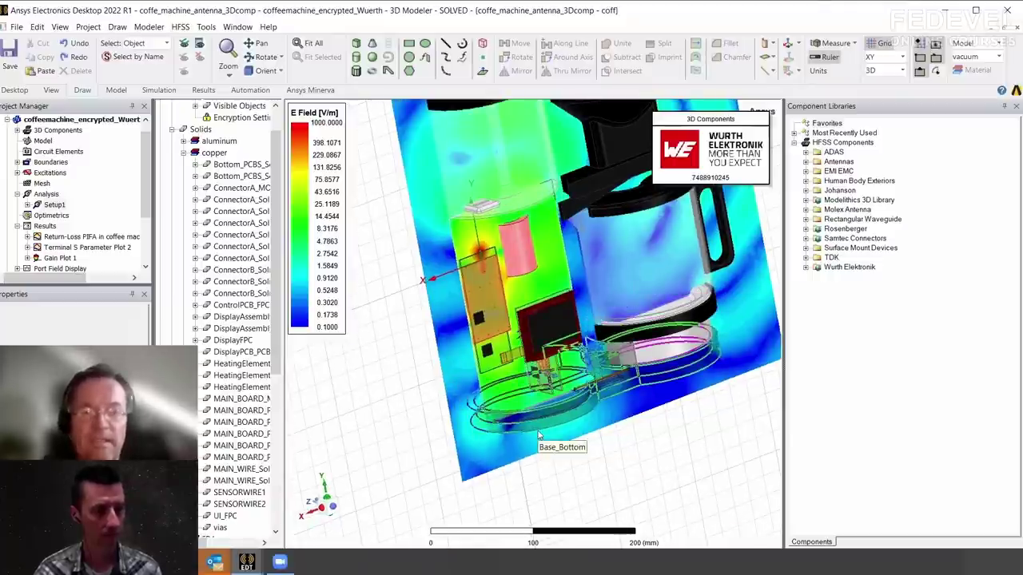
{"action": "right_click", "coordinate": [297, 179]}
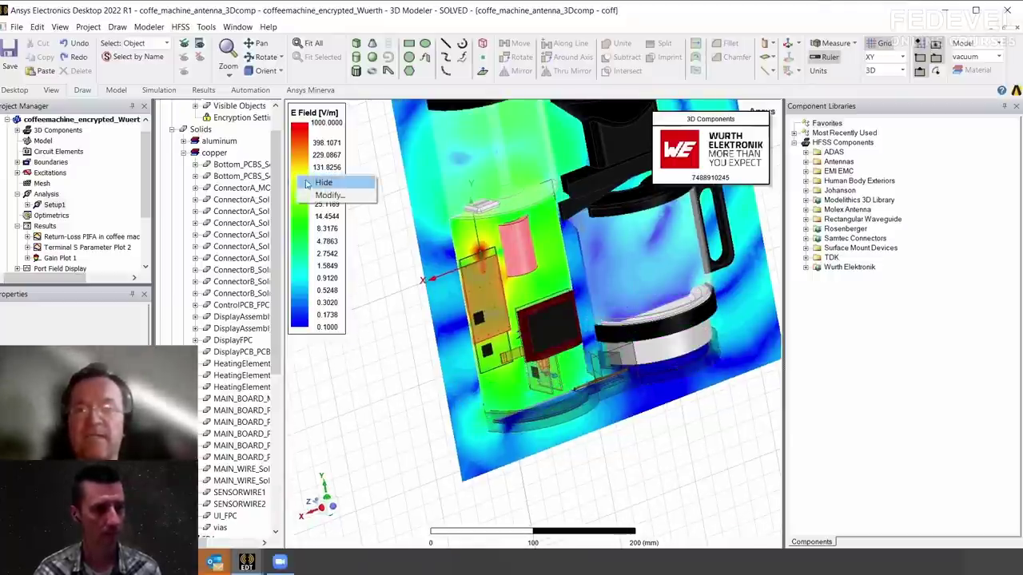
{"action": "left_click", "coordinate": [311, 196]}
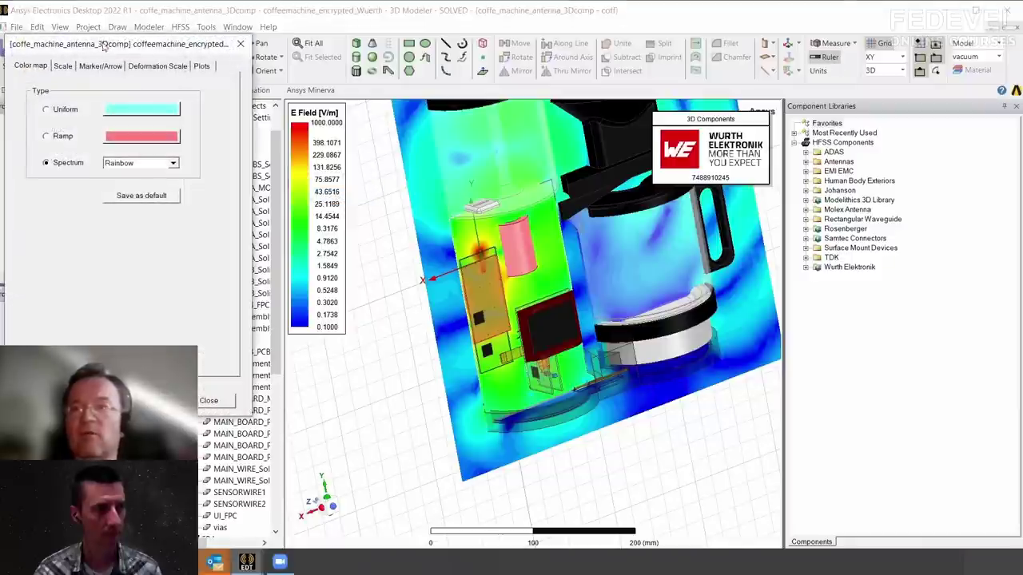
{"action": "left_click", "coordinate": [71, 68]}
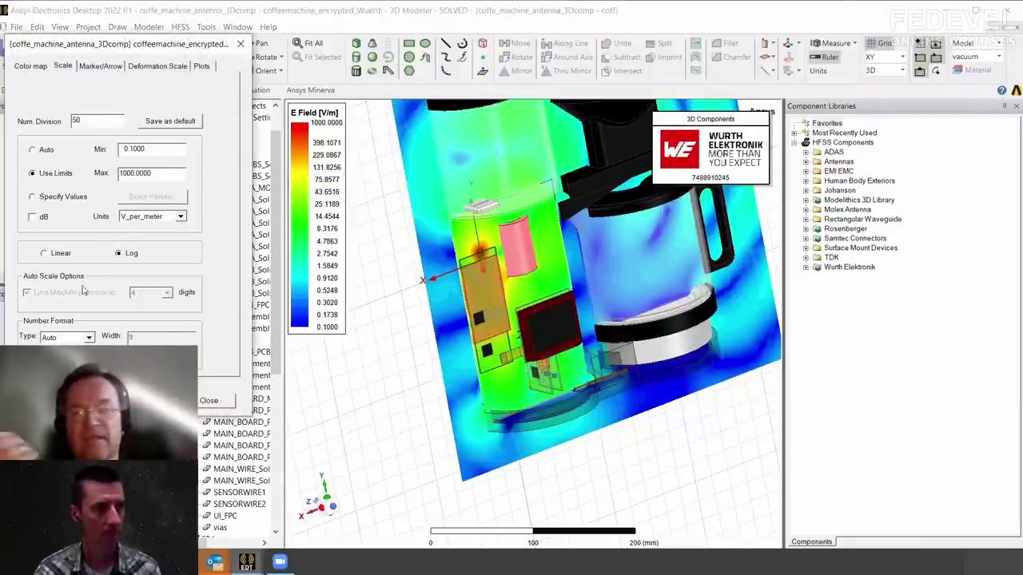
{"action": "left_click", "coordinate": [44, 254]}
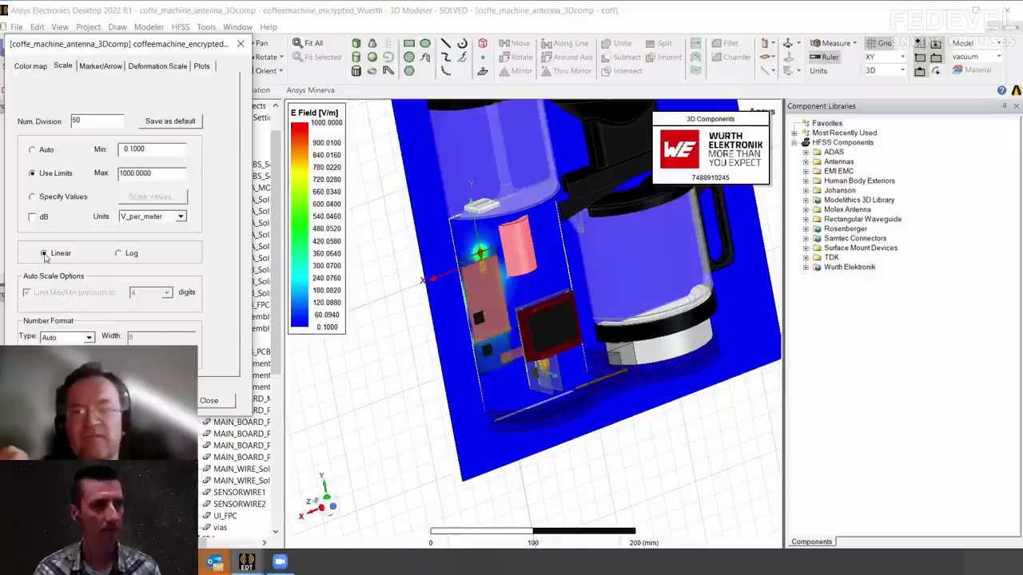
Examine the linear-scale E-field around the antenna, the heating element and the whole coffee machine
{"action": "scroll", "coordinate": [559, 312], "scroll_direction": "up", "scroll_amount": 5}
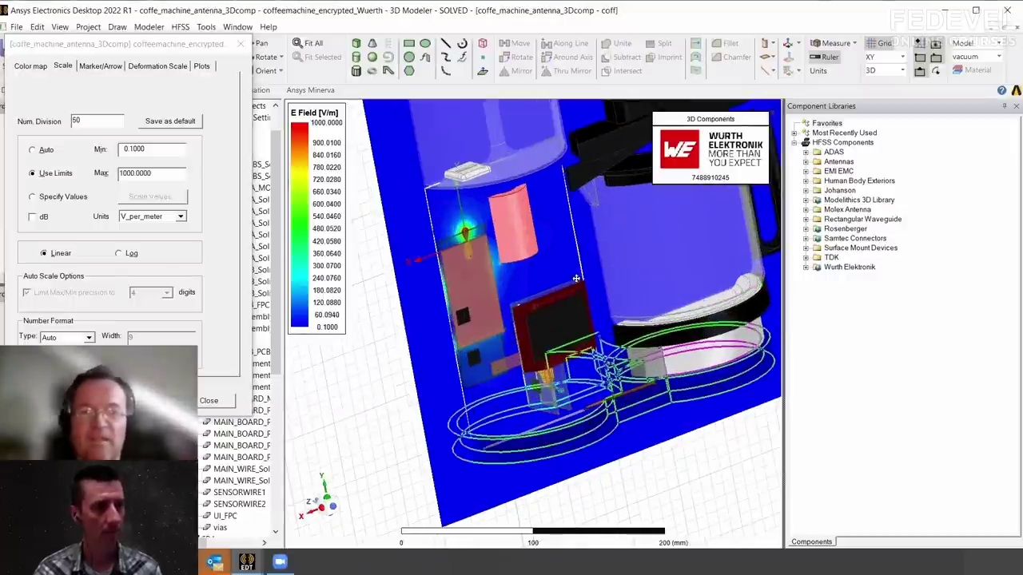
{"action": "scroll", "coordinate": [559, 313], "scroll_direction": "up", "scroll_amount": 2}
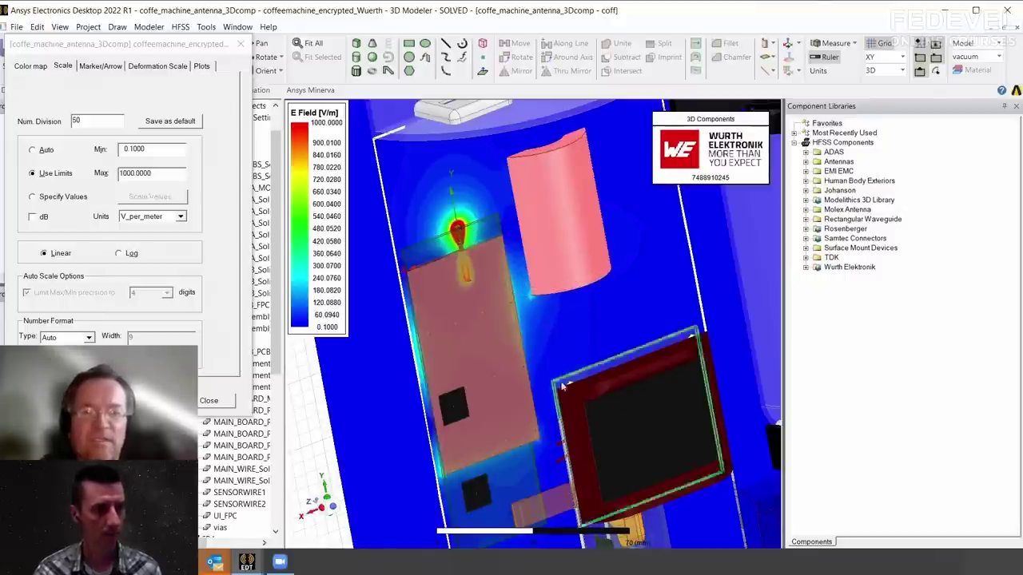
{"action": "mouse_move", "coordinate": [557, 401]}
{"action": "left_mouse_down", "text": "alt"}
{"action": "mouse_move", "coordinate": [549, 384]}
{"action": "mouse_move", "coordinate": [458, 359]}
{"action": "left_mouse_up", "text": "alt"}
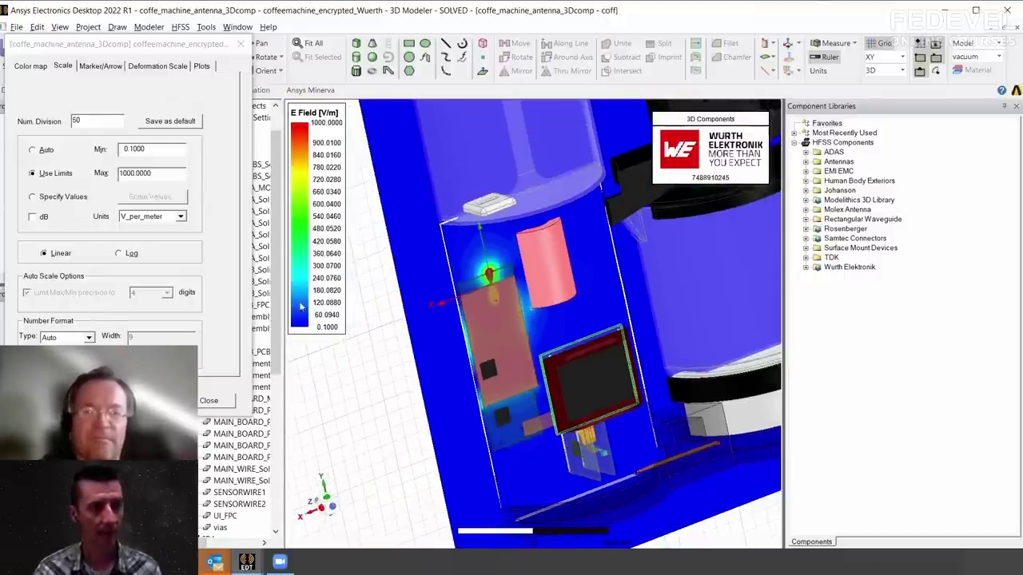
{"action": "scroll", "coordinate": [458, 358], "scroll_direction": "down", "scroll_amount": 3}
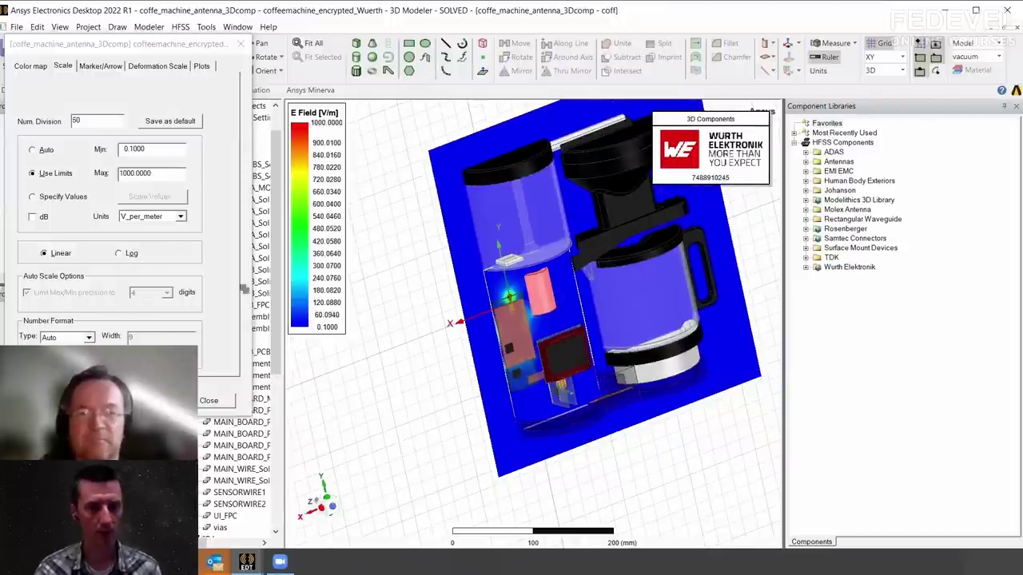
{"action": "scroll", "coordinate": [486, 297], "scroll_direction": "up", "scroll_amount": 5}
{"action": "scroll", "coordinate": [509, 308], "scroll_direction": "up", "scroll_amount": 2}
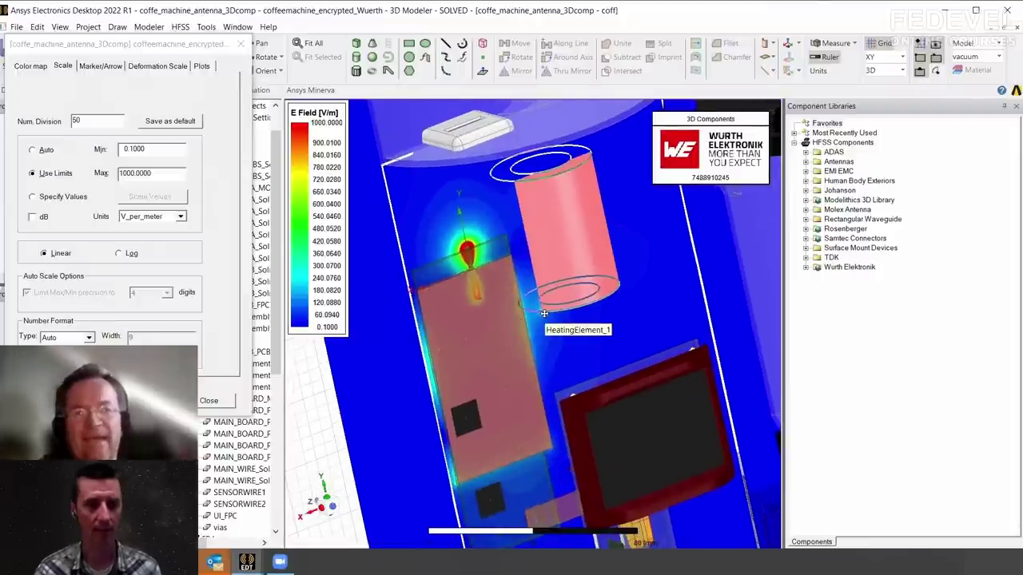
Return the E-field plot to the logarithmic scale and close its settings
{"action": "left_click", "coordinate": [121, 253]}
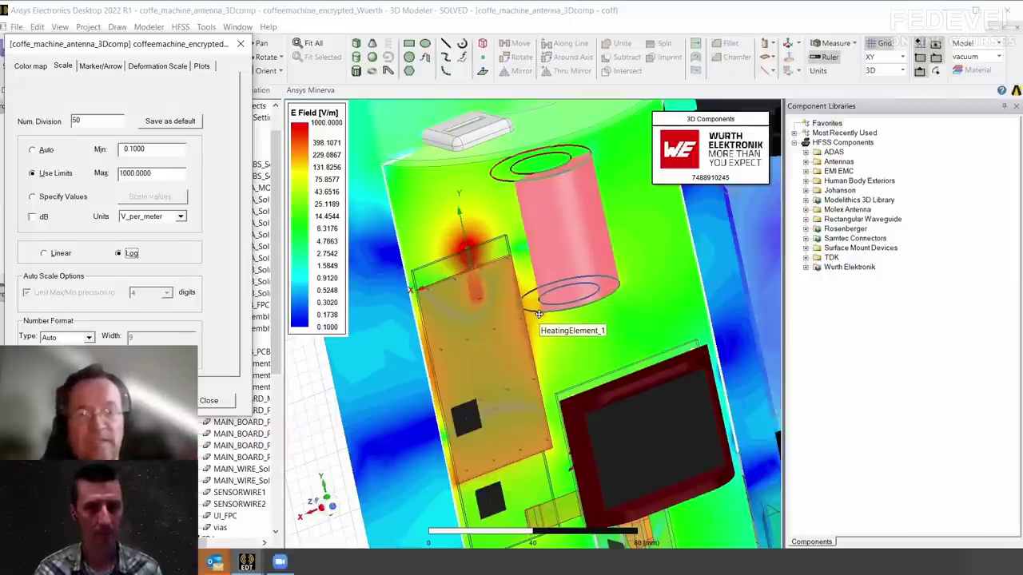
{"action": "left_click_drag", "start_coordinate": [530, 377], "coordinate": [628, 323], "text": "alt+shift"}
{"action": "scroll", "coordinate": [649, 406], "scroll_direction": "up", "scroll_amount": 5}
{"action": "left_click_drag", "start_coordinate": [650, 386], "coordinate": [649, 444], "text": "alt+shift"}
{"action": "left_click_drag", "start_coordinate": [649, 444], "coordinate": [623, 475], "text": "alt"}
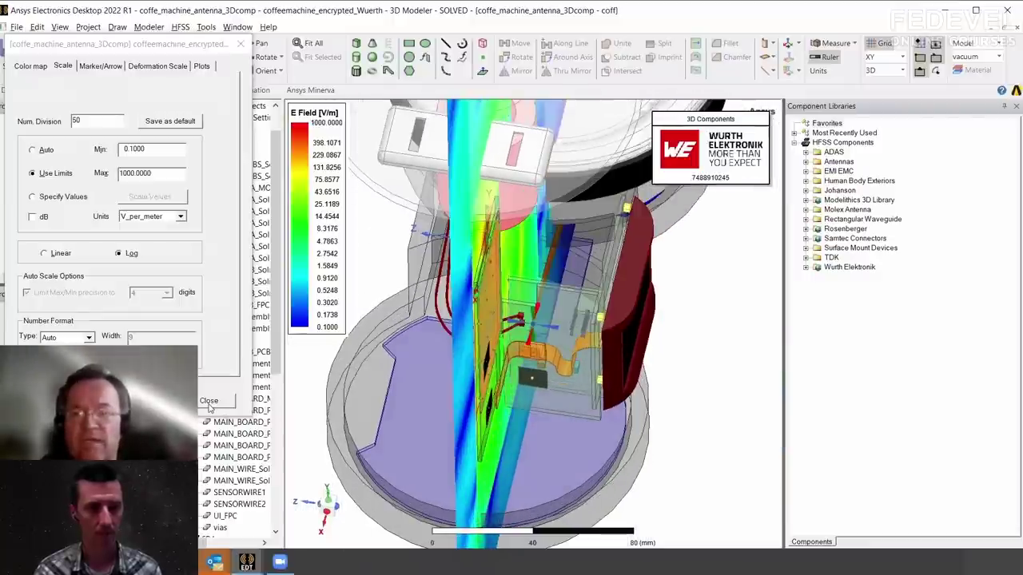
{"action": "left_click", "coordinate": [209, 402]}
Create a relative coordinate system where the UI flex cable meets the board behind the display
{"action": "left_click_drag", "start_coordinate": [485, 334], "coordinate": [618, 315], "text": "alt"}
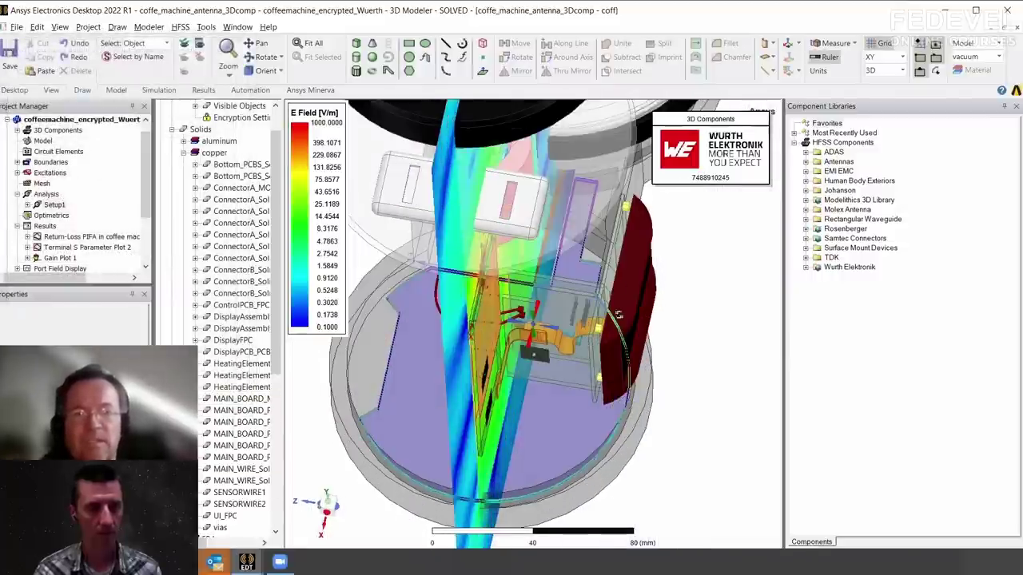
{"action": "scroll", "coordinate": [668, 273], "scroll_direction": "up", "scroll_amount": 3}
{"action": "scroll", "coordinate": [660, 265], "scroll_direction": "up", "scroll_amount": 2}
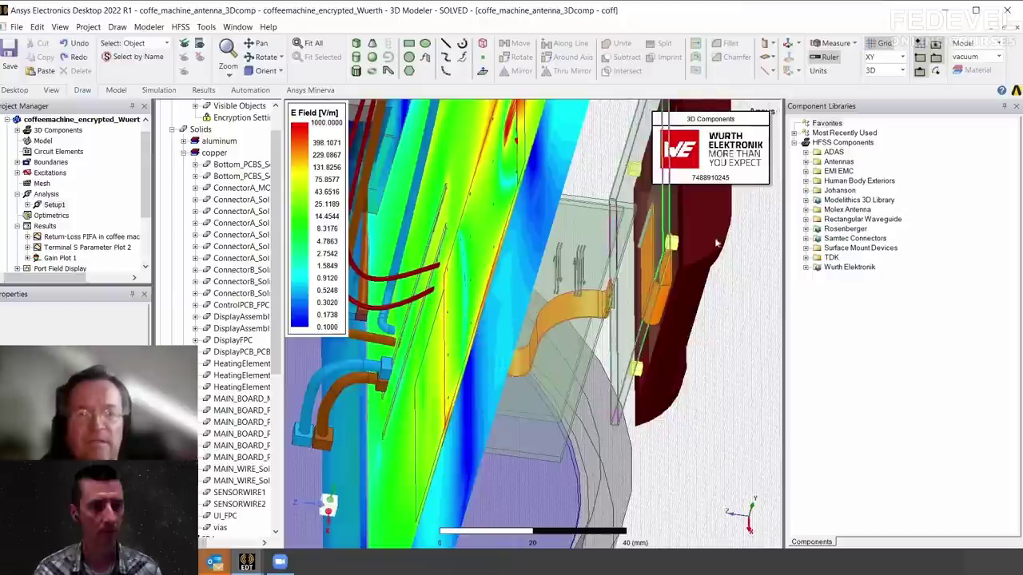
{"action": "left_click_drag", "start_coordinate": [657, 261], "coordinate": [697, 246], "text": "alt"}
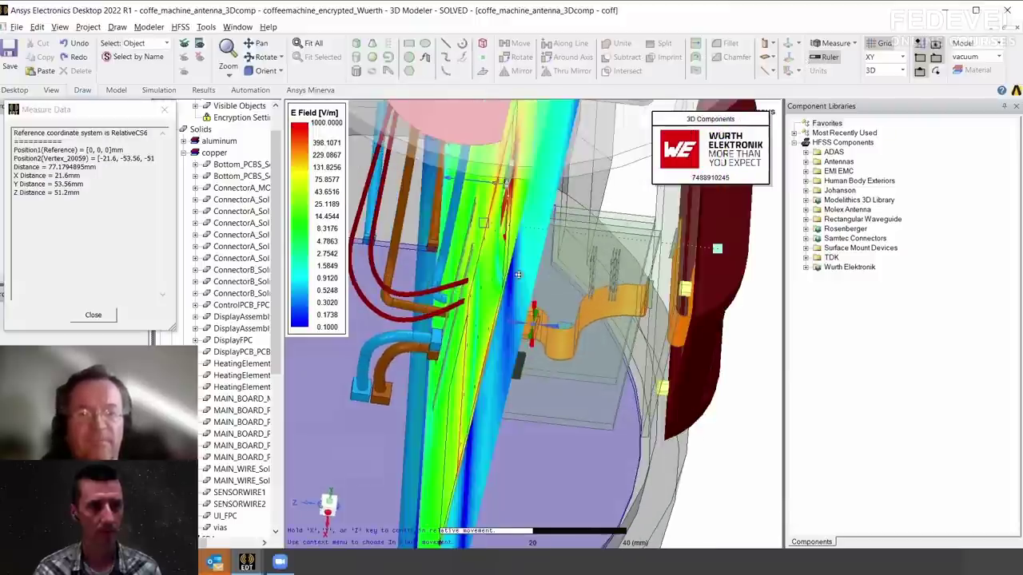
{"action": "scroll", "coordinate": [560, 272], "scroll_direction": "up", "scroll_amount": 3}
{"action": "left_click_drag", "start_coordinate": [560, 272], "coordinate": [549, 328], "text": "alt"}
{"action": "key", "text": "Escape"}
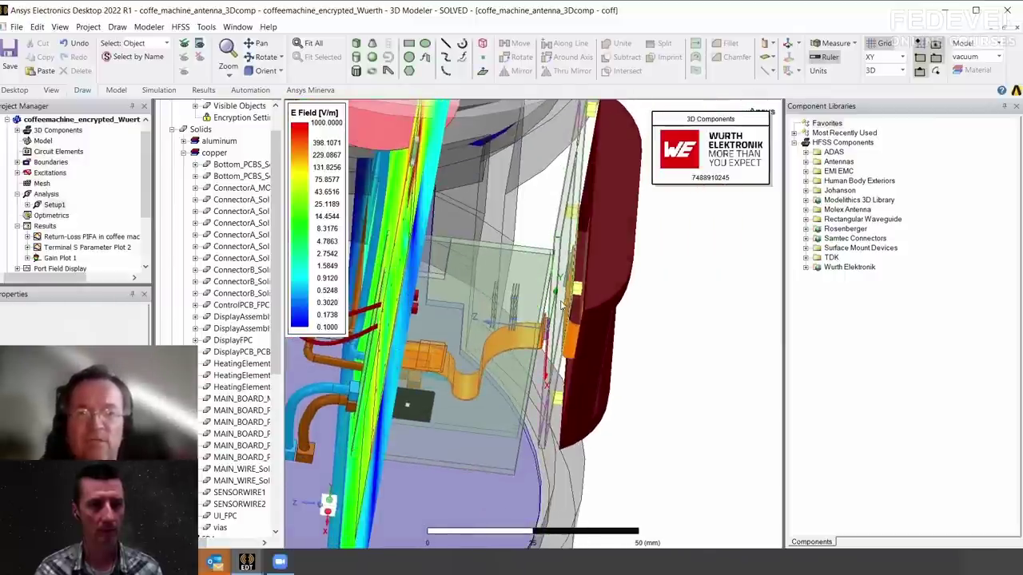
Plot the E-field magnitude at 2.45 GHz on the YZ plane of RelativeCS7, using the last adaptive solution of Setup1
{"action": "scroll", "coordinate": [240, 360], "scroll_direction": "down", "scroll_amount": 7}
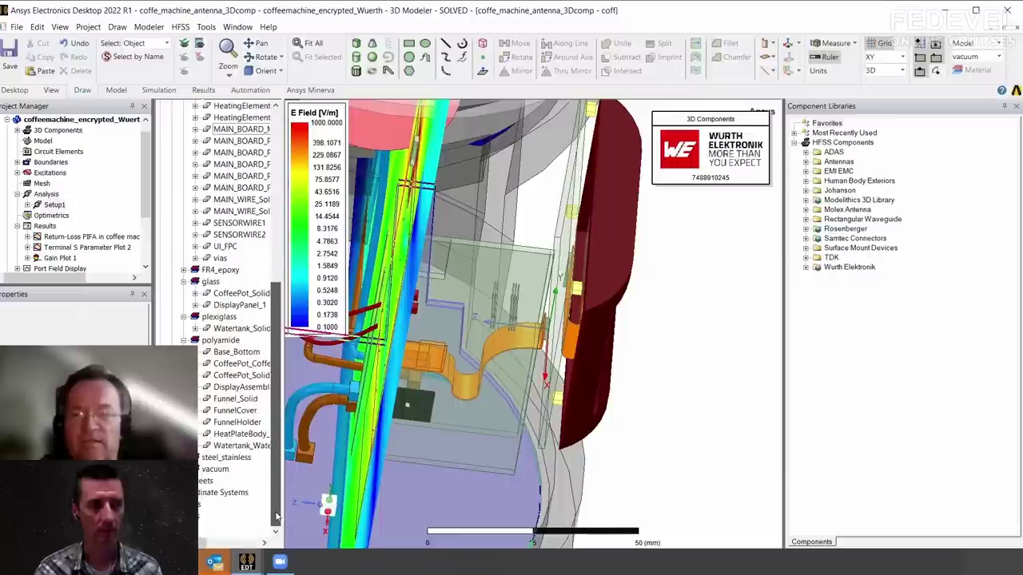
{"action": "scroll", "coordinate": [202, 519], "scroll_direction": "down", "scroll_amount": 5}
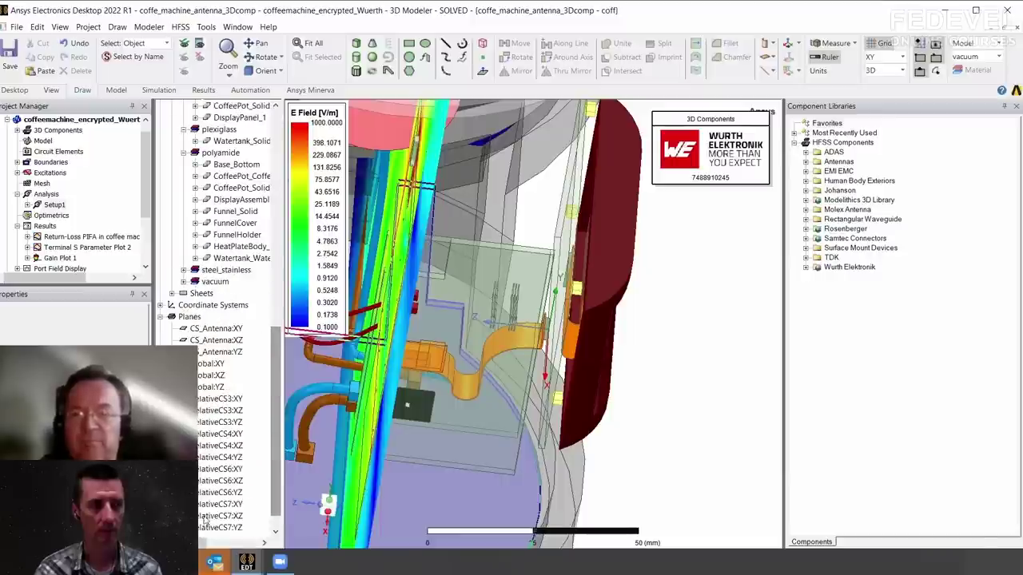
{"action": "left_click", "coordinate": [221, 527]}
{"action": "middle_click_drag", "start_coordinate": [673, 360], "coordinate": [644, 366]}
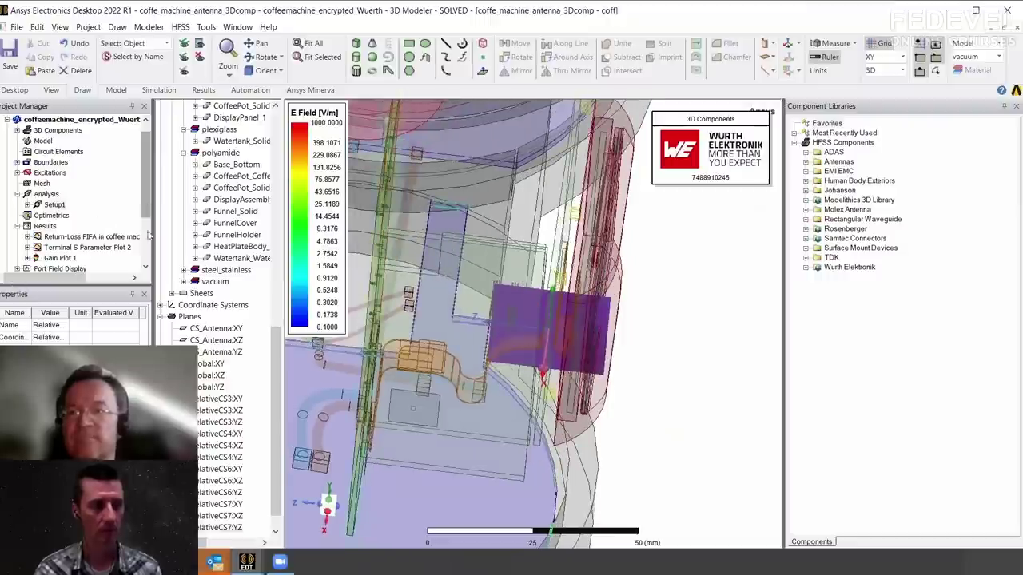
{"action": "scroll", "coordinate": [149, 218], "scroll_direction": "down", "scroll_amount": 3}
{"action": "right_click", "coordinate": [53, 206]}
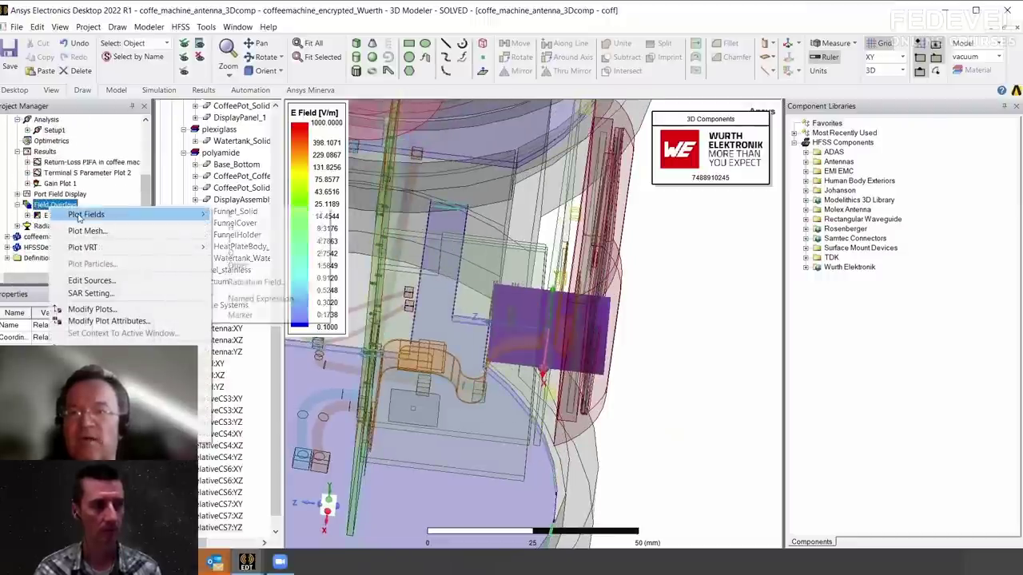
{"action": "mouse_move", "coordinate": [88, 214]}
{"action": "mouse_move", "coordinate": [231, 214]}
{"action": "left_click", "coordinate": [369, 215]}
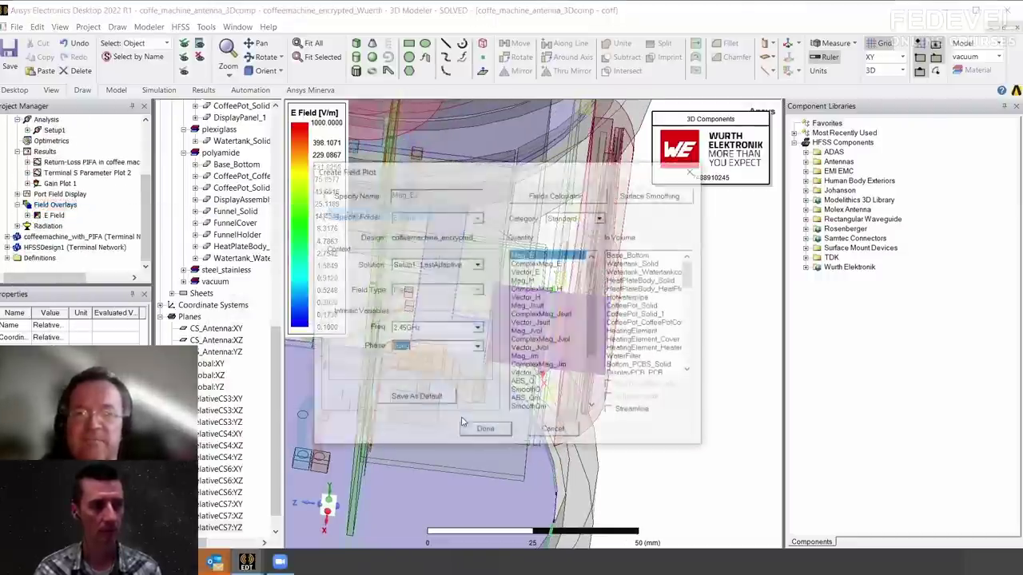
{"action": "left_click", "coordinate": [482, 432]}
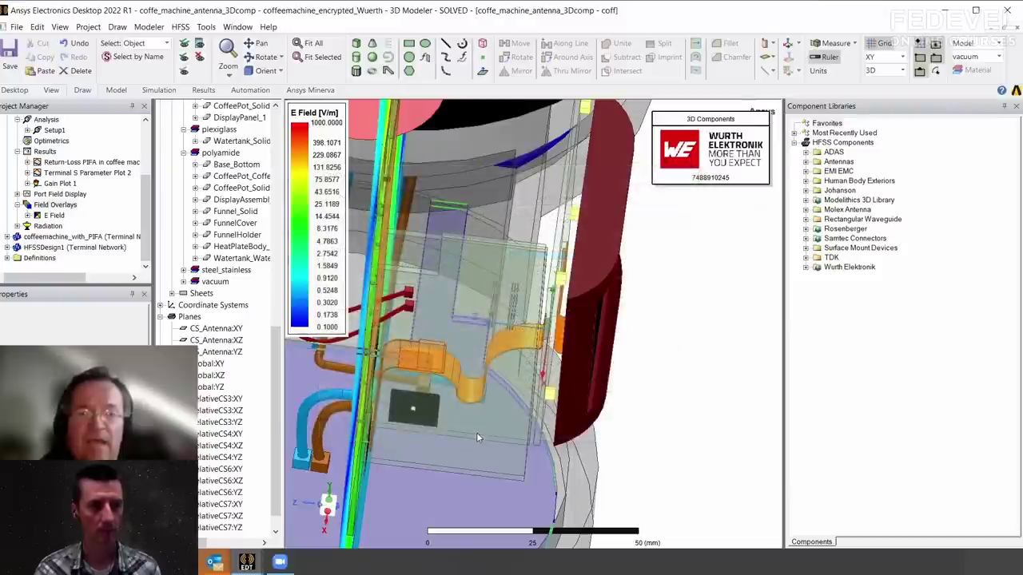
Examine the E-field on the new plane around the UI flex cable, the main board and the display
{"action": "left_click_drag", "start_coordinate": [572, 352], "coordinate": [633, 477], "text": "alt+shift"}
{"action": "scroll", "coordinate": [612, 404], "scroll_direction": "up", "scroll_amount": 5}
{"action": "mouse_move", "coordinate": [616, 410]}
{"action": "left_mouse_down", "text": "alt"}
{"action": "mouse_move", "coordinate": [596, 404]}
{"action": "mouse_move", "coordinate": [611, 392]}
{"action": "left_mouse_up", "text": "alt"}
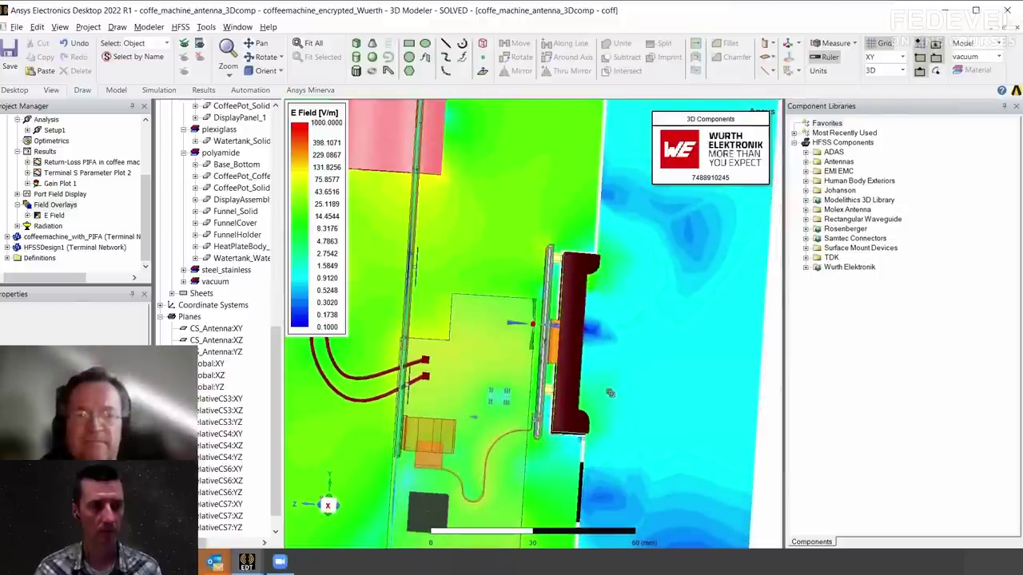
{"action": "left_click_drag", "start_coordinate": [637, 523], "coordinate": [641, 445], "text": "shift"}
{"action": "scroll", "coordinate": [635, 429], "scroll_direction": "up", "scroll_amount": 2}
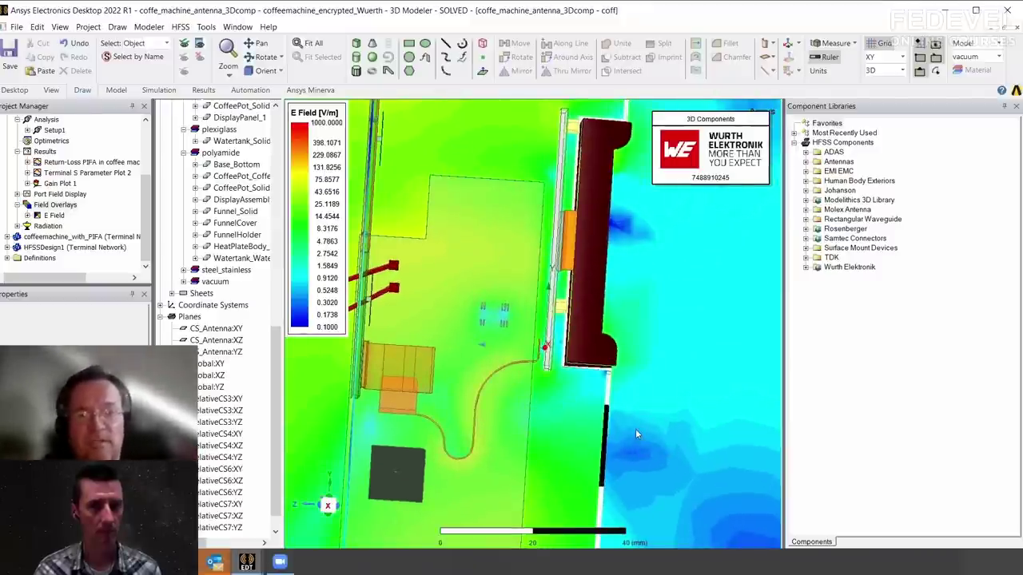
{"action": "left_click_drag", "start_coordinate": [334, 424], "coordinate": [407, 445], "text": "alt"}
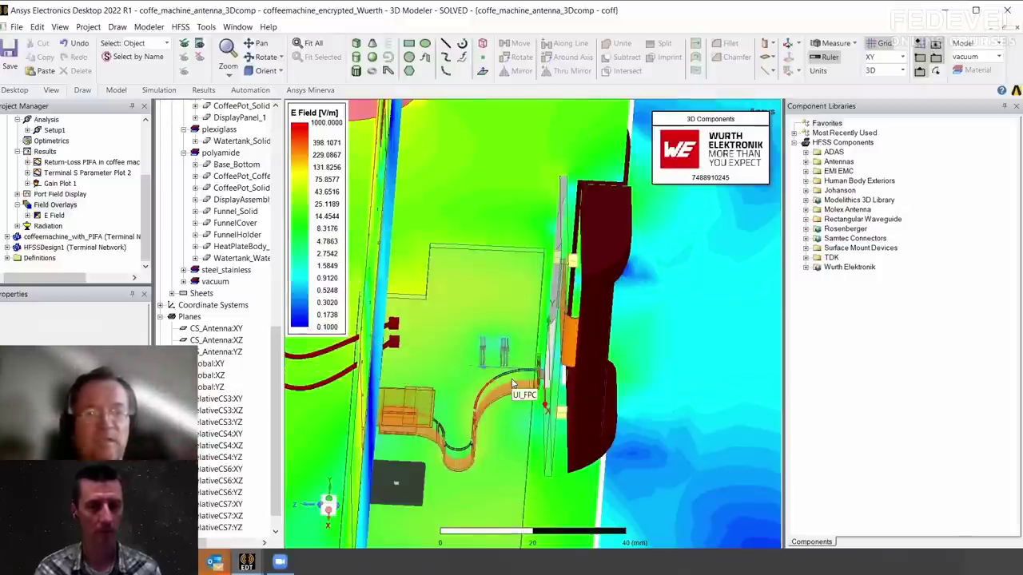
{"action": "left_click_drag", "start_coordinate": [521, 387], "coordinate": [488, 377], "text": "alt"}
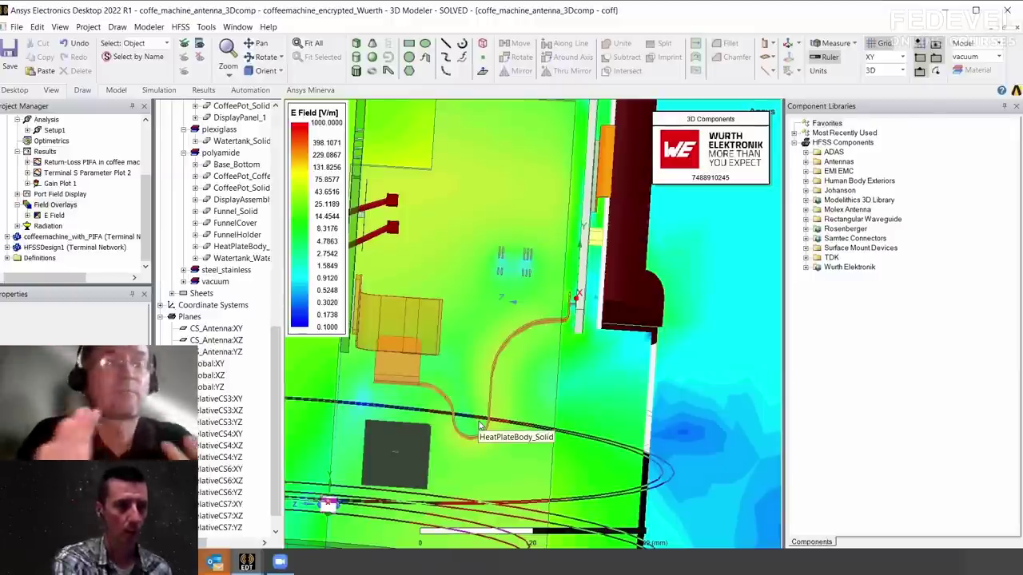
Examine both crossing E-field planes together across the whole coffee machine from several angles
{"action": "left_click_drag", "start_coordinate": [505, 344], "coordinate": [701, 489], "text": "alt"}
{"action": "scroll", "coordinate": [519, 335], "scroll_direction": "down", "scroll_amount": 3}
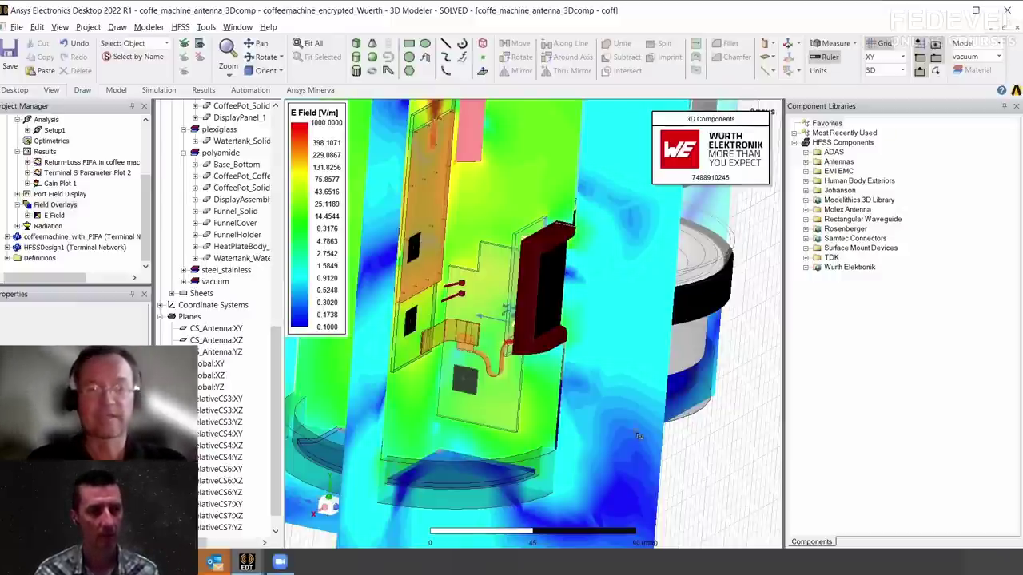
{"action": "scroll", "coordinate": [478, 438], "scroll_direction": "down", "scroll_amount": 4}
{"action": "middle_click_drag", "start_coordinate": [479, 438], "coordinate": [456, 376]}
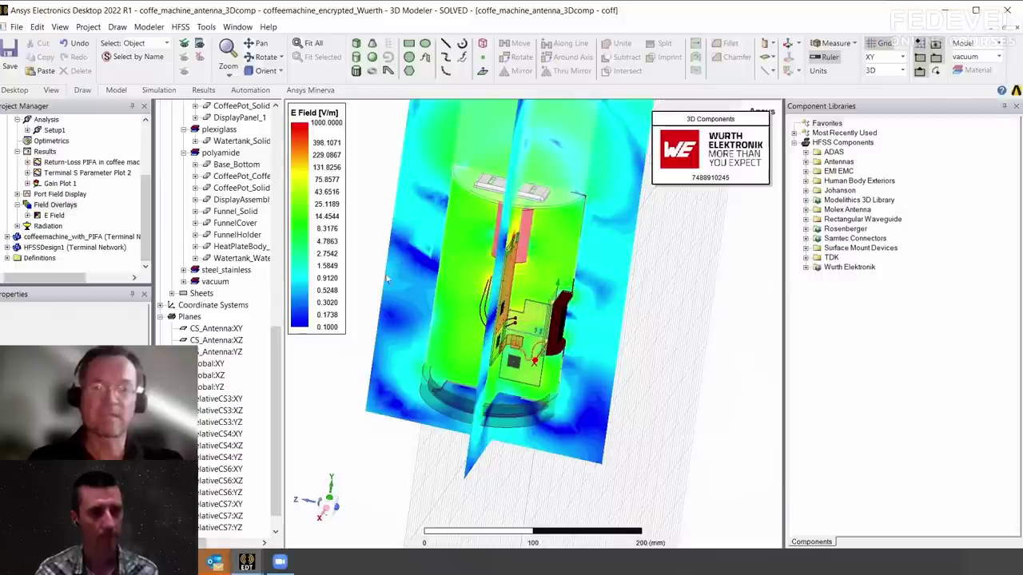
{"action": "left_click_drag", "start_coordinate": [426, 275], "coordinate": [536, 325], "text": "alt"}
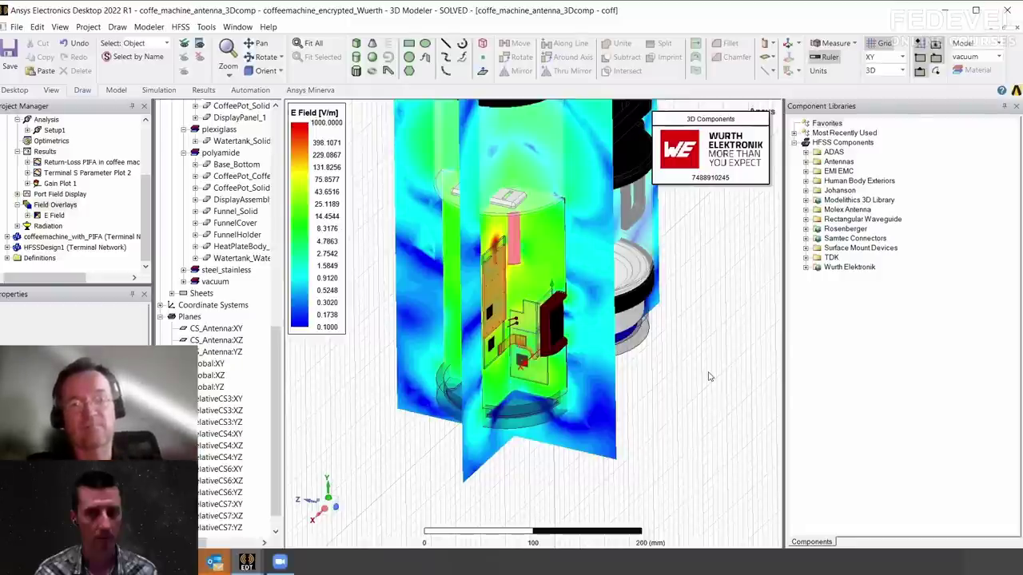
{"action": "left_click_drag", "start_coordinate": [647, 384], "coordinate": [729, 473], "text": "alt"}
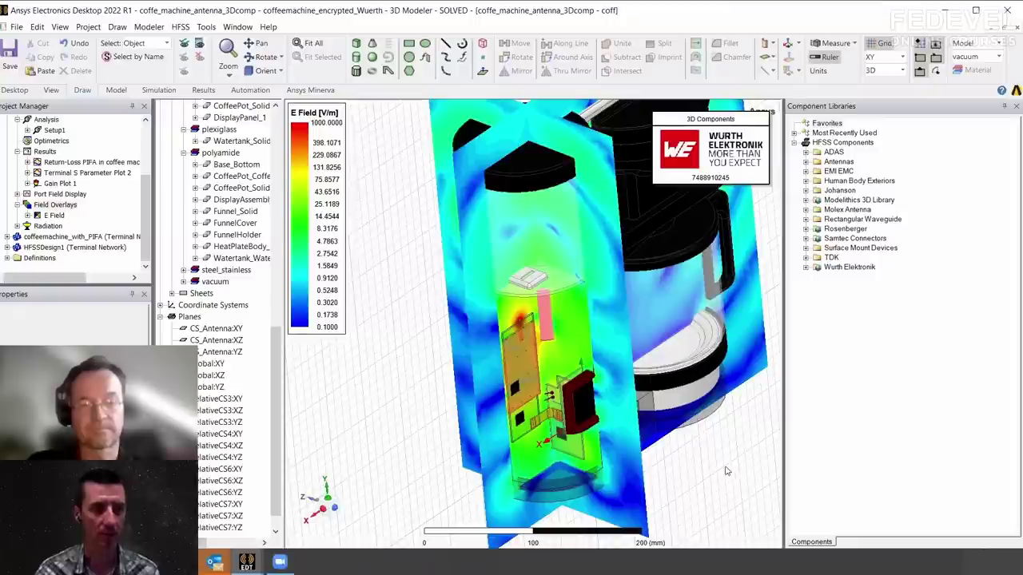
View the 3D far-field pattern in Gain Plot 1 and return to the coffeemachine_encrypted_Wuerth model
{"action": "left_click_drag", "start_coordinate": [668, 432], "coordinate": [662, 453], "text": "alt"}
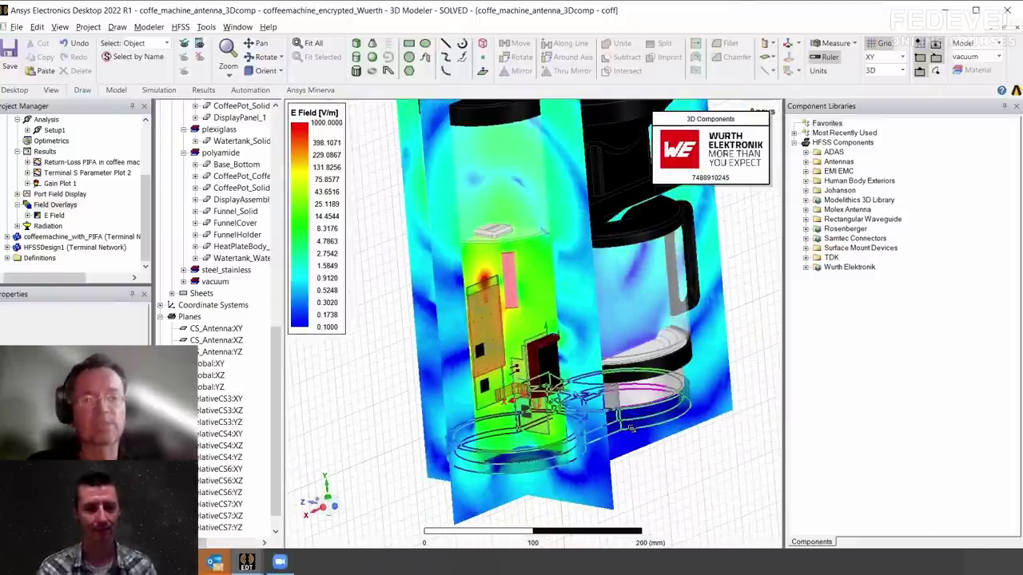
{"action": "scroll", "coordinate": [634, 430], "scroll_direction": "down", "scroll_amount": 4}
{"action": "left_click_drag", "start_coordinate": [635, 429], "coordinate": [636, 435], "text": "alt"}
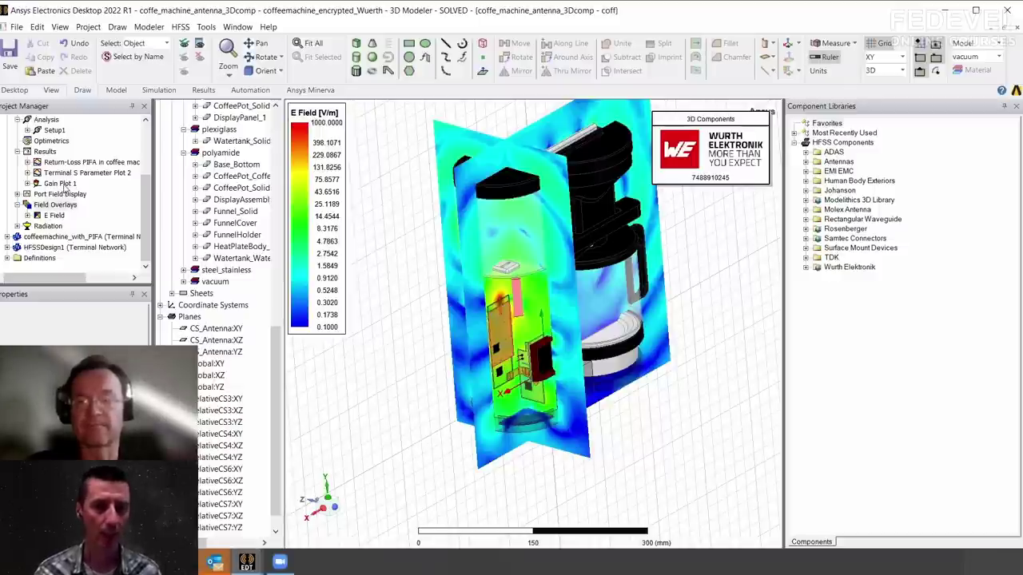
{"action": "double_click", "coordinate": [61, 184]}
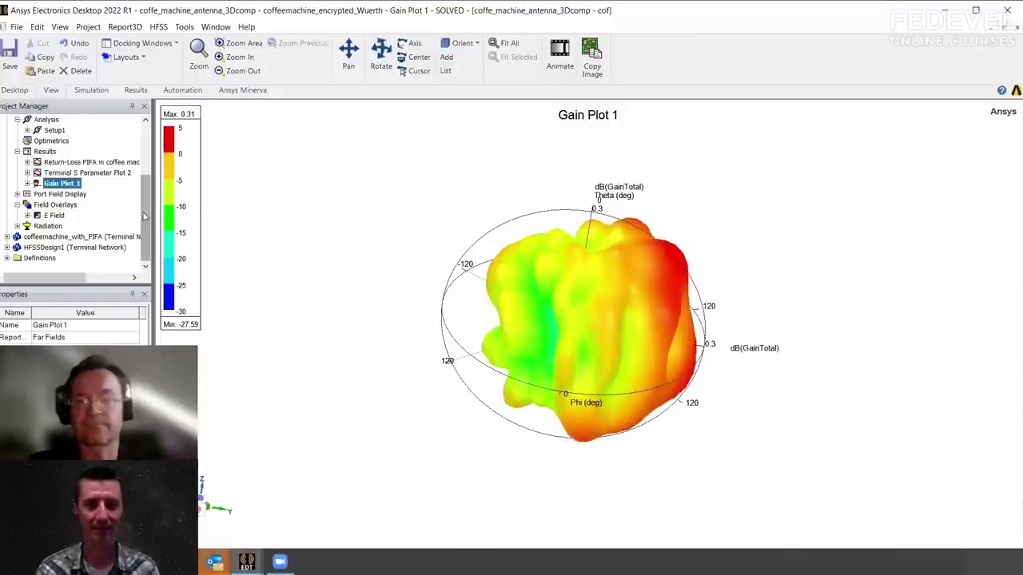
{"action": "scroll", "coordinate": [146, 216], "scroll_direction": "up", "scroll_amount": 3}
{"action": "double_click", "coordinate": [54, 130]}
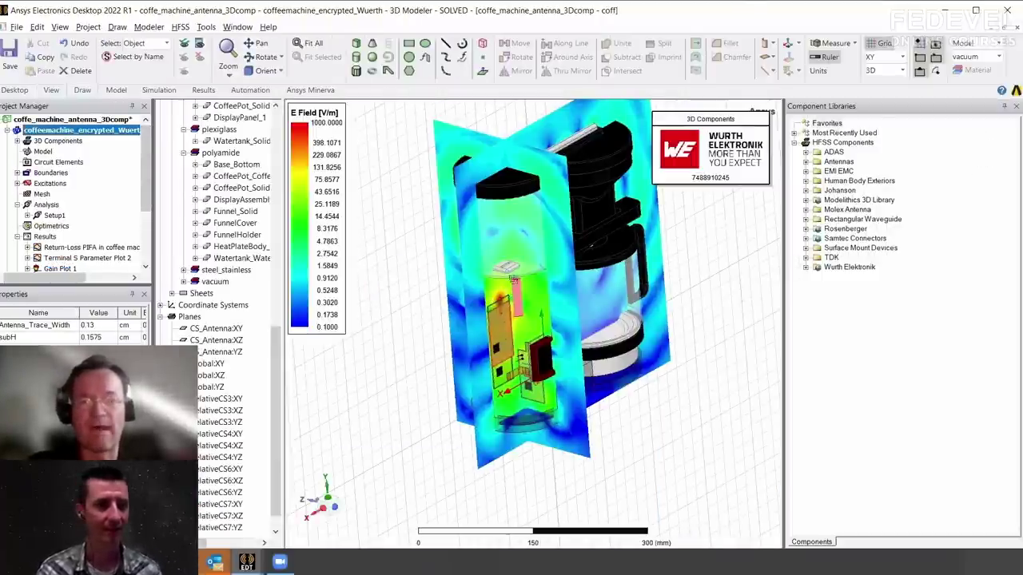
Overlay the Gain Plot 1 radiation field on the coffee machine model, alongside the E-field planes
{"action": "mouse_move", "coordinate": [513, 278]}
{"action": "middle_mouse_down"}
{"action": "mouse_move", "coordinate": [456, 272]}
{"action": "mouse_move", "coordinate": [655, 243]}
{"action": "mouse_move", "coordinate": [669, 269]}
{"action": "middle_mouse_up"}
{"action": "left_click", "coordinate": [177, 27]}
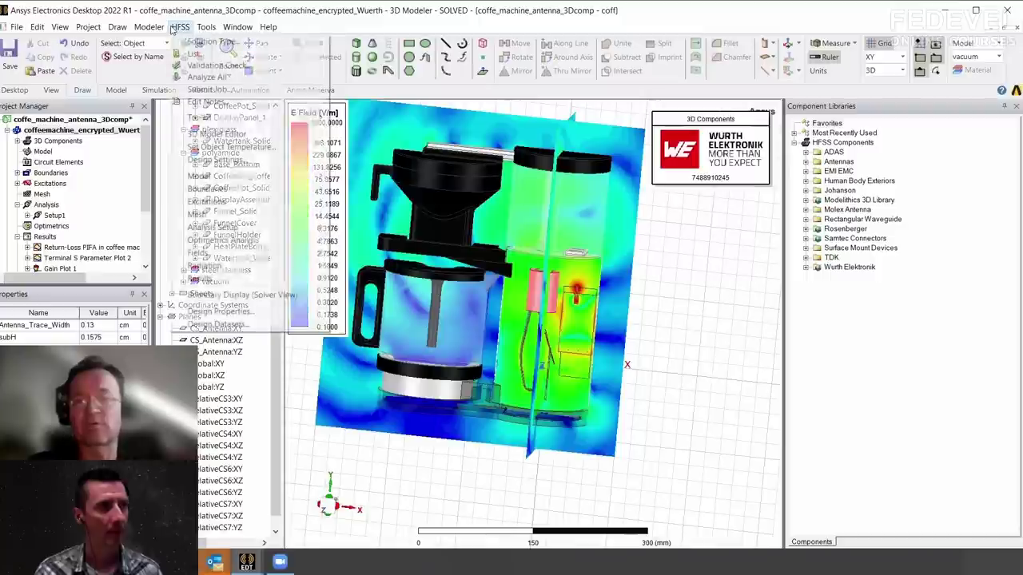
{"action": "mouse_move", "coordinate": [208, 253]}
{"action": "mouse_move", "coordinate": [381, 253]}
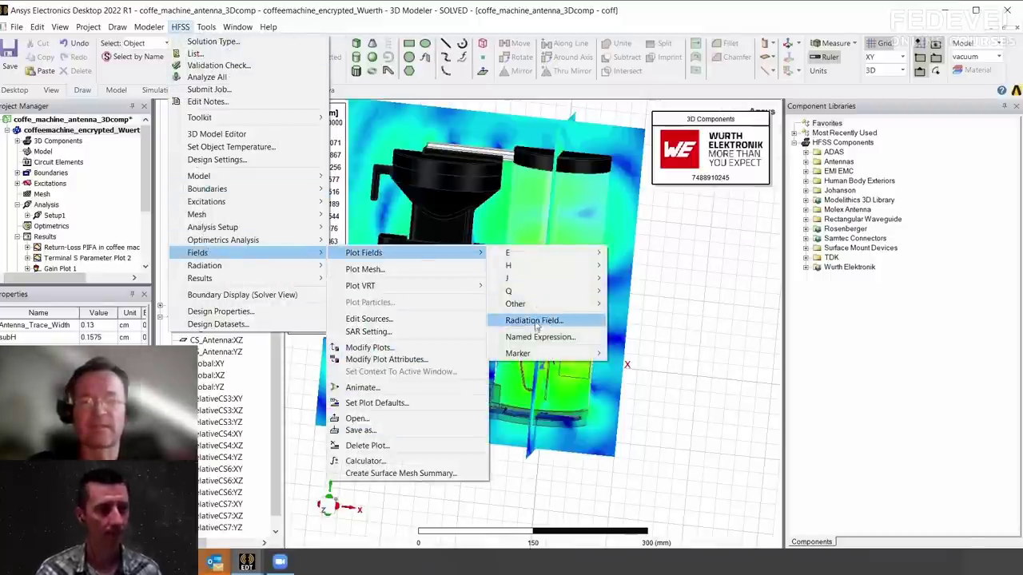
{"action": "left_click", "coordinate": [534, 320]}
{"action": "left_click", "coordinate": [109, 81]}
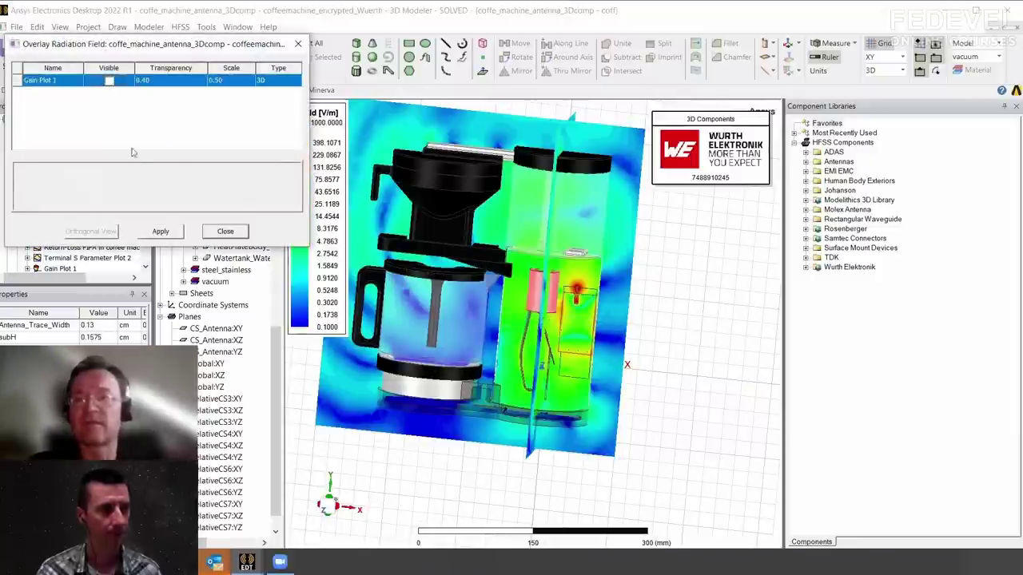
{"action": "left_click", "coordinate": [160, 231]}
{"action": "left_click", "coordinate": [225, 231]}
Examine the overlaid radiation pattern around the coffee machine from the front, above, the side and the back
{"action": "mouse_move", "coordinate": [646, 348]}
{"action": "left_mouse_down", "text": "alt"}
{"action": "mouse_move", "coordinate": [631, 347]}
{"action": "mouse_move", "coordinate": [643, 350]}
{"action": "mouse_move", "coordinate": [647, 338]}
{"action": "mouse_move", "coordinate": [689, 352]}
{"action": "mouse_move", "coordinate": [670, 330]}
{"action": "mouse_move", "coordinate": [655, 336]}
{"action": "left_mouse_up", "text": "alt"}
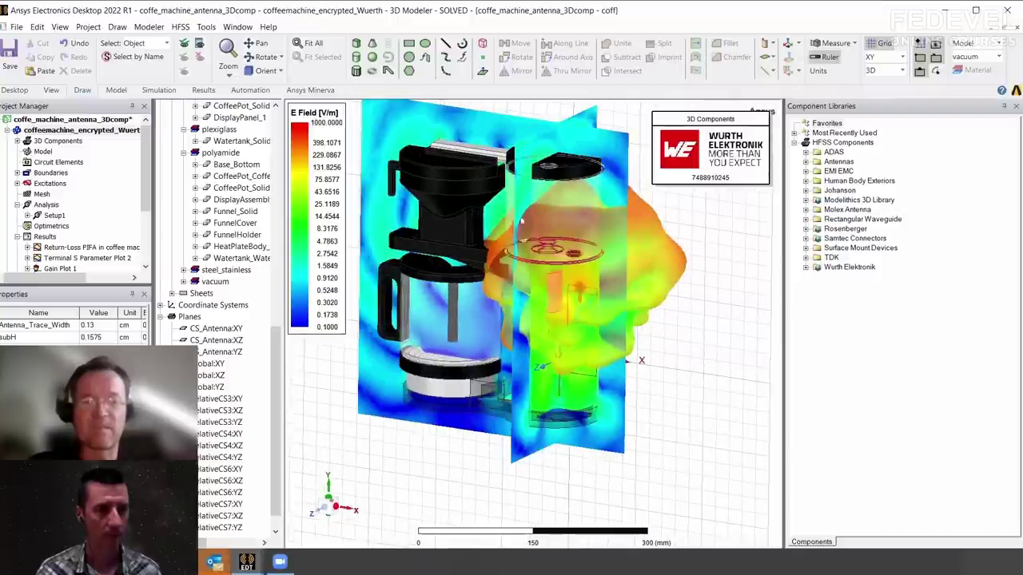
{"action": "mouse_move", "coordinate": [658, 290]}
{"action": "left_mouse_down", "text": "alt"}
{"action": "mouse_move", "coordinate": [670, 276]}
{"action": "mouse_move", "coordinate": [704, 275]}
{"action": "mouse_move", "coordinate": [657, 297]}
{"action": "left_mouse_up", "text": "alt"}
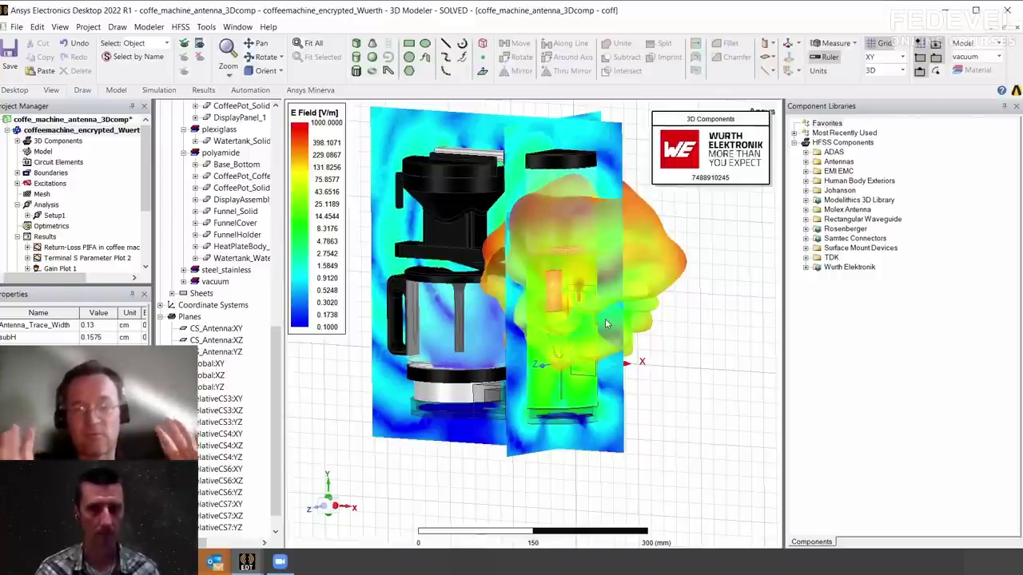
{"action": "left_click_drag", "start_coordinate": [605, 318], "coordinate": [564, 267], "text": "alt"}
{"action": "double_click", "coordinate": [501, 294], "text": "alt"}
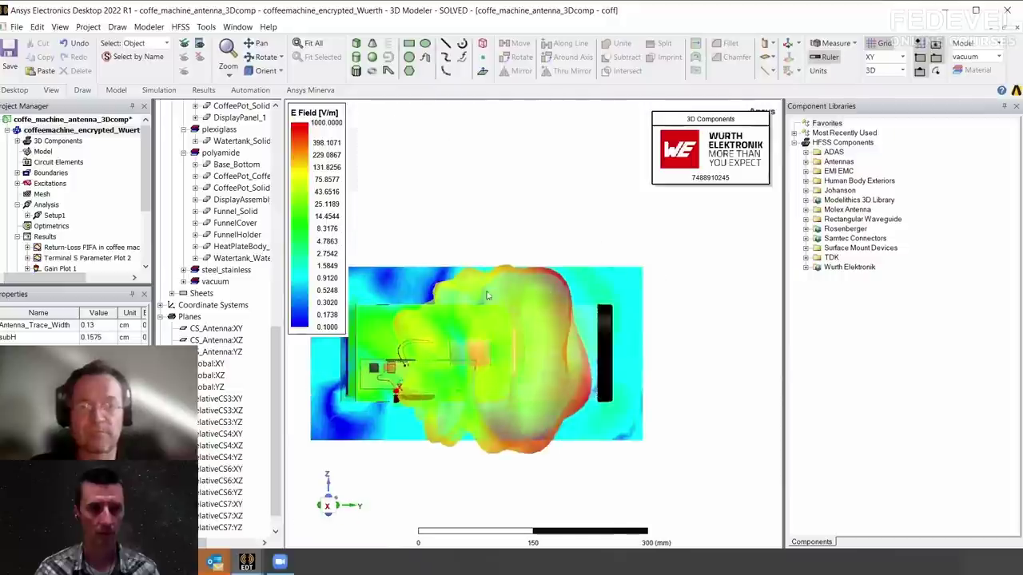
{"action": "left_click_drag", "start_coordinate": [481, 296], "coordinate": [488, 292], "text": "alt"}
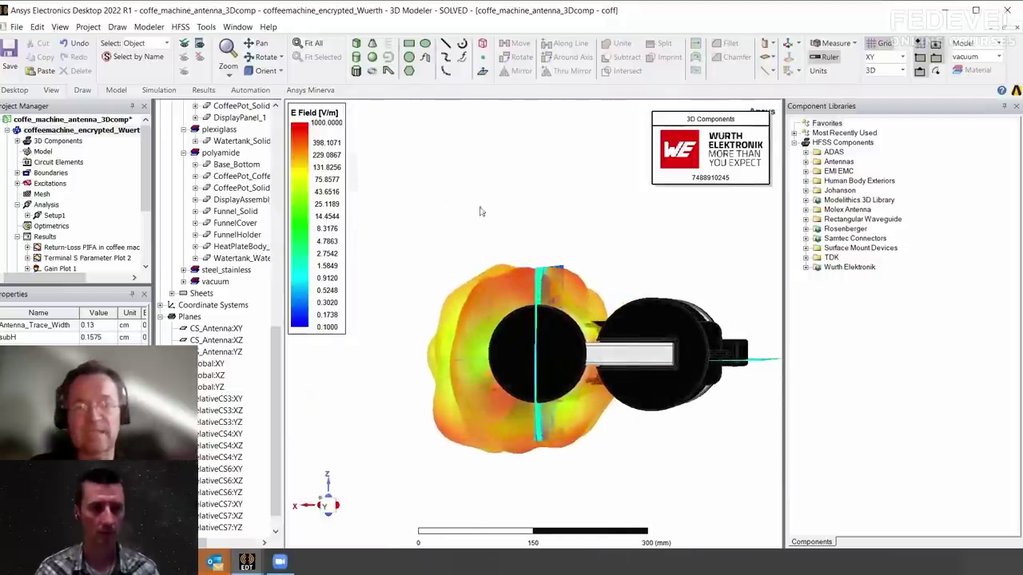
{"action": "left_click_drag", "start_coordinate": [639, 282], "coordinate": [499, 296], "text": "alt"}
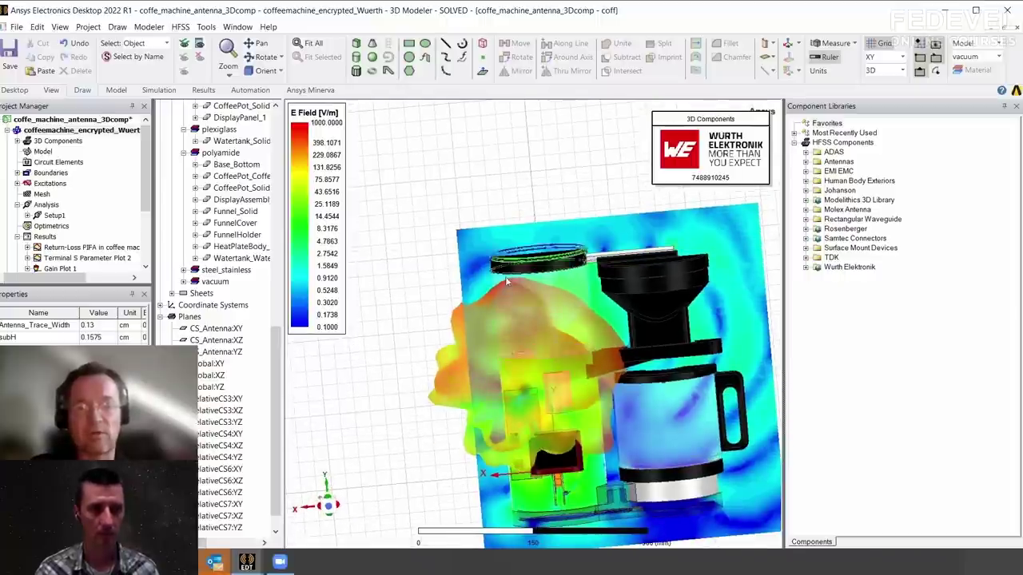
{"action": "left_click_drag", "start_coordinate": [505, 293], "coordinate": [531, 314], "text": "alt"}
Move the coffee machine window aside and switch to the Ansys Electronics Desktop window holding the 2_demo_antcomp_johanso_done project
{"action": "left_click", "coordinate": [7, 130]}
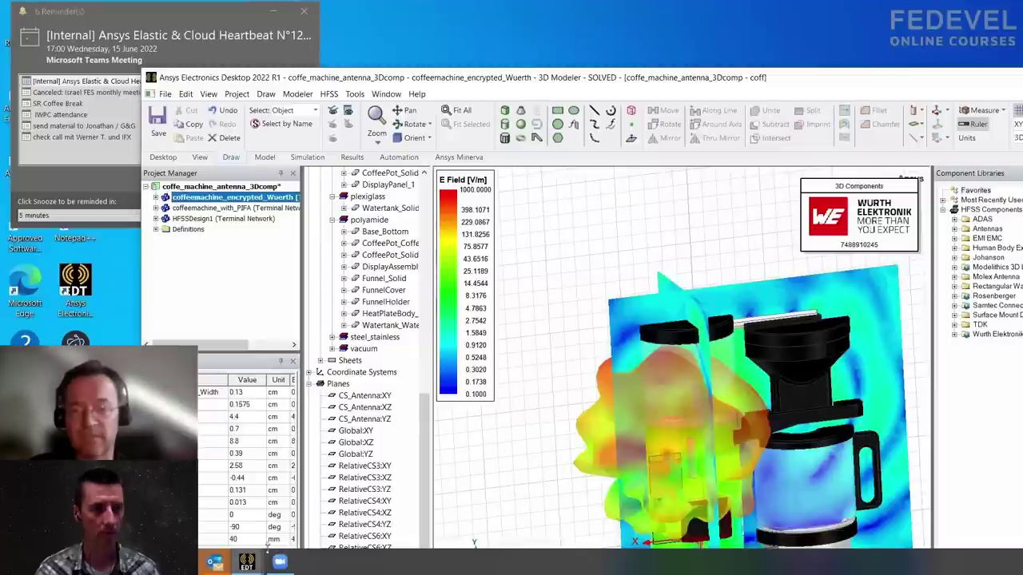
{"action": "left_click", "coordinate": [248, 561]}
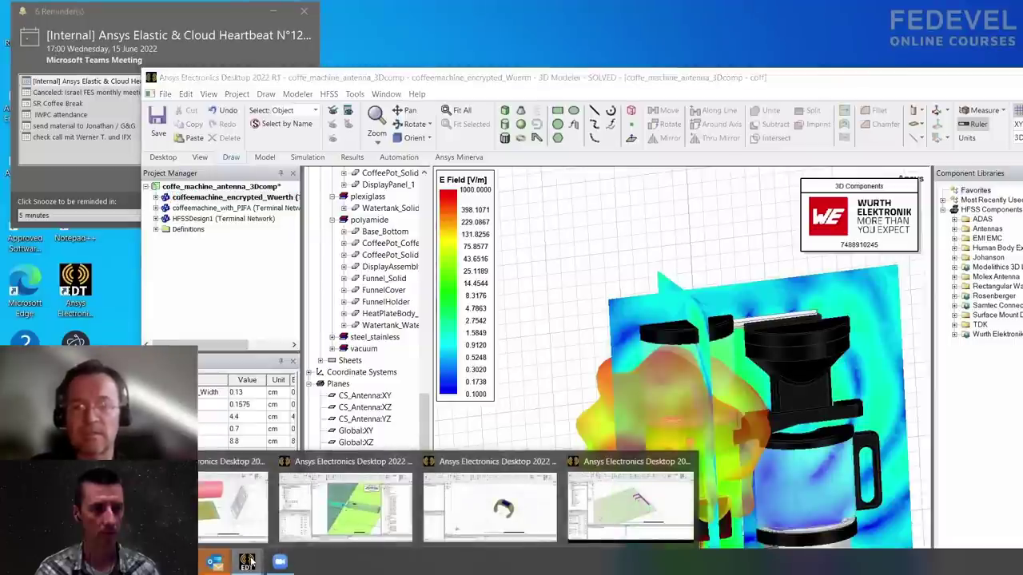
{"action": "left_click", "coordinate": [231, 503]}
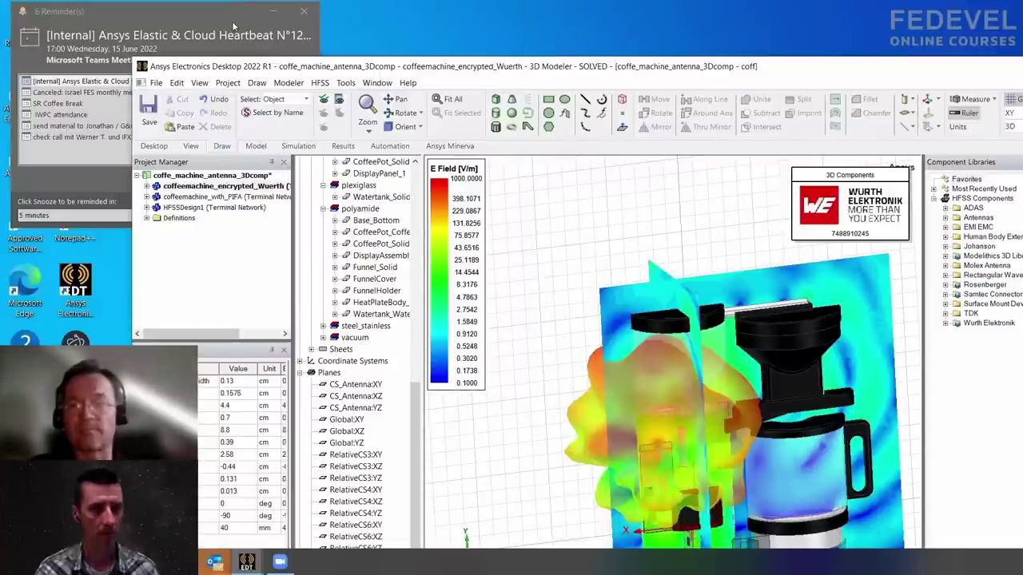
{"action": "left_click_drag", "start_coordinate": [330, 63], "coordinate": [233, 26]}
{"action": "mouse_move", "coordinate": [249, 564]}
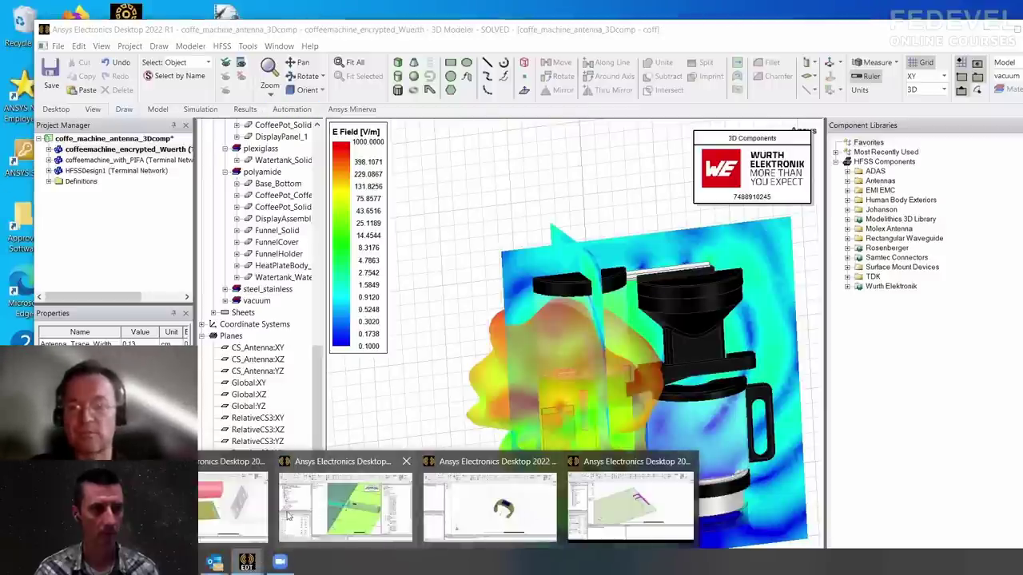
{"action": "left_click", "coordinate": [243, 514]}
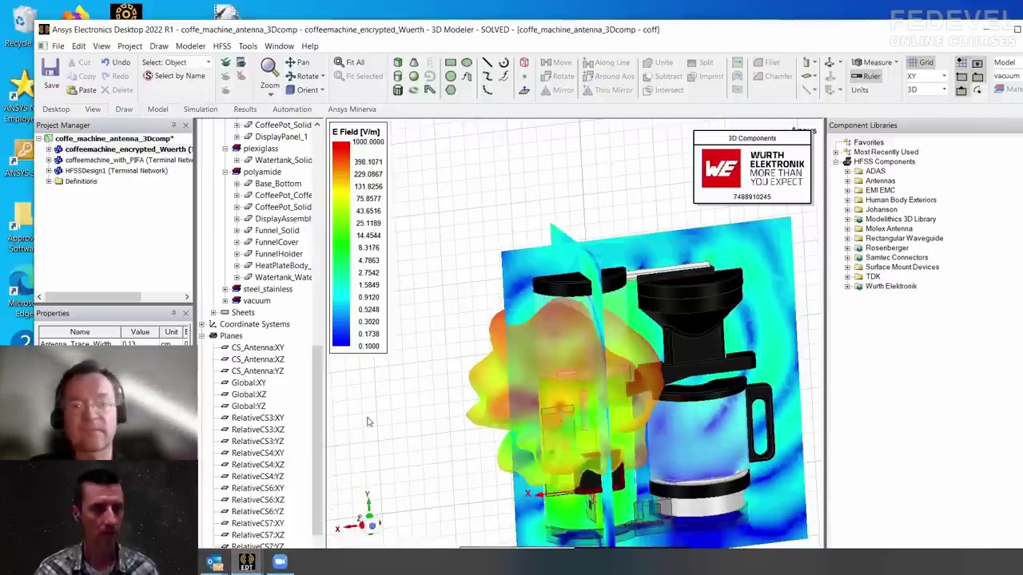
{"action": "left_click_drag", "start_coordinate": [279, 30], "coordinate": [950, 97]}
{"action": "left_click", "coordinate": [247, 562]}
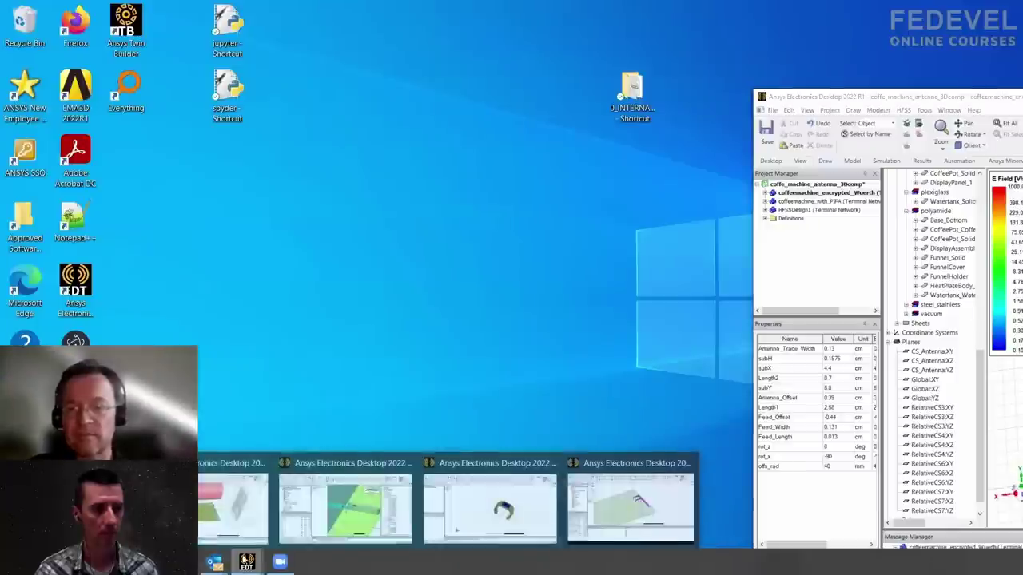
{"action": "left_click", "coordinate": [325, 519]}
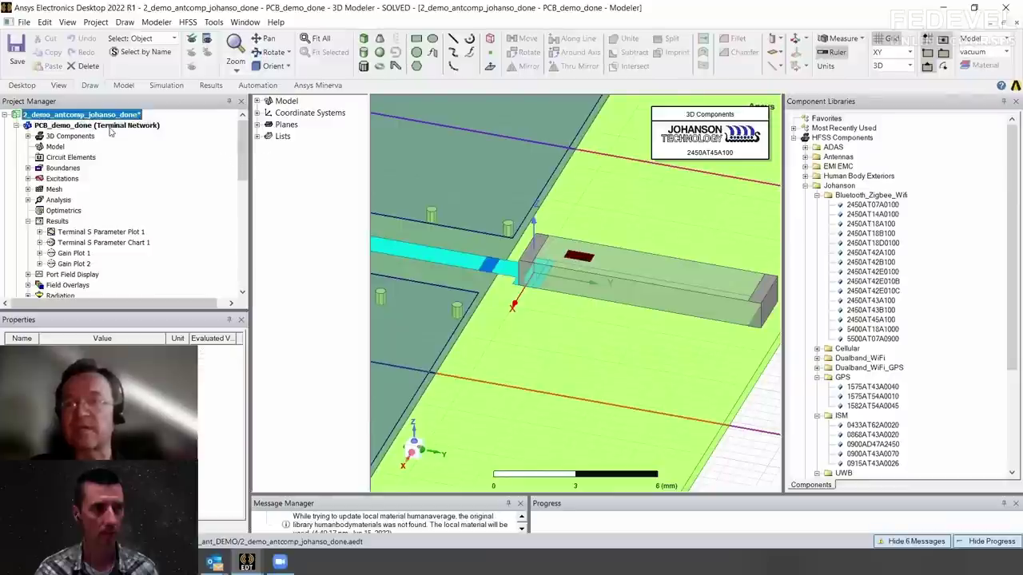
Close the 2_demo_antcomp_johanso_done project and its application window, discarding the changes to coffe_machine_antenna_PIFA
{"action": "right_click", "coordinate": [110, 120]}
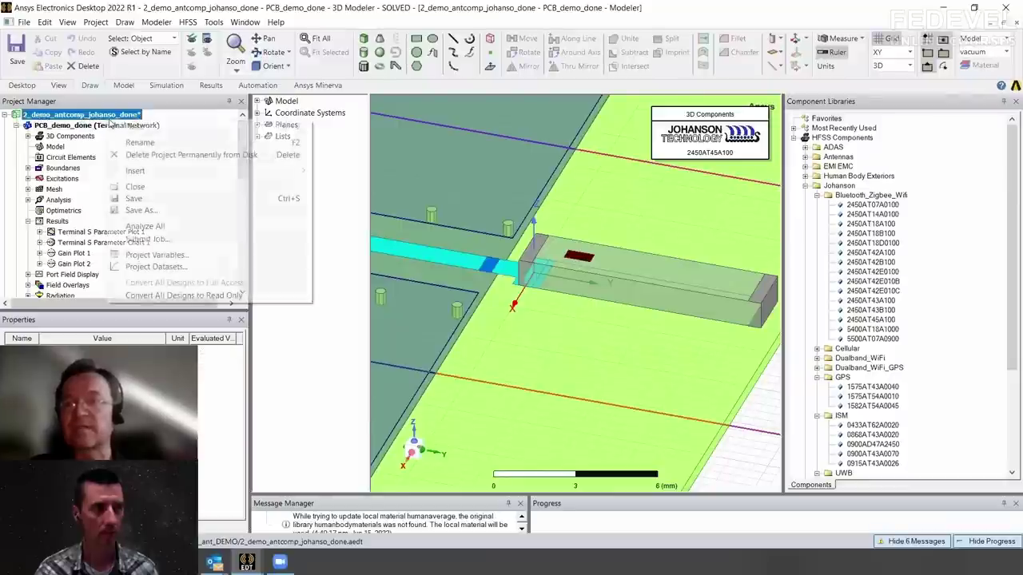
{"action": "left_click", "coordinate": [132, 187]}
{"action": "left_click", "coordinate": [560, 310]}
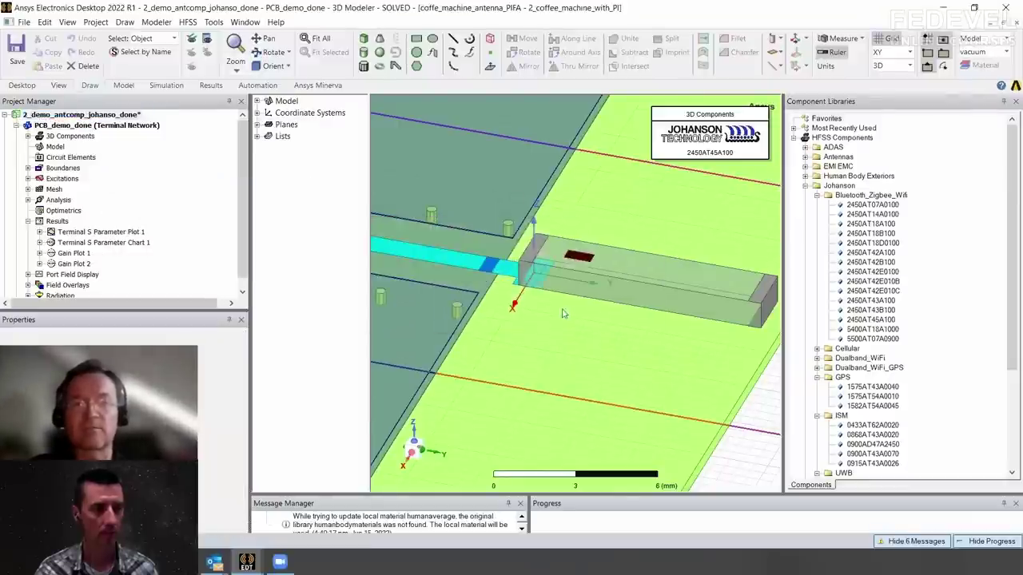
{"action": "left_click", "coordinate": [1006, 8]}
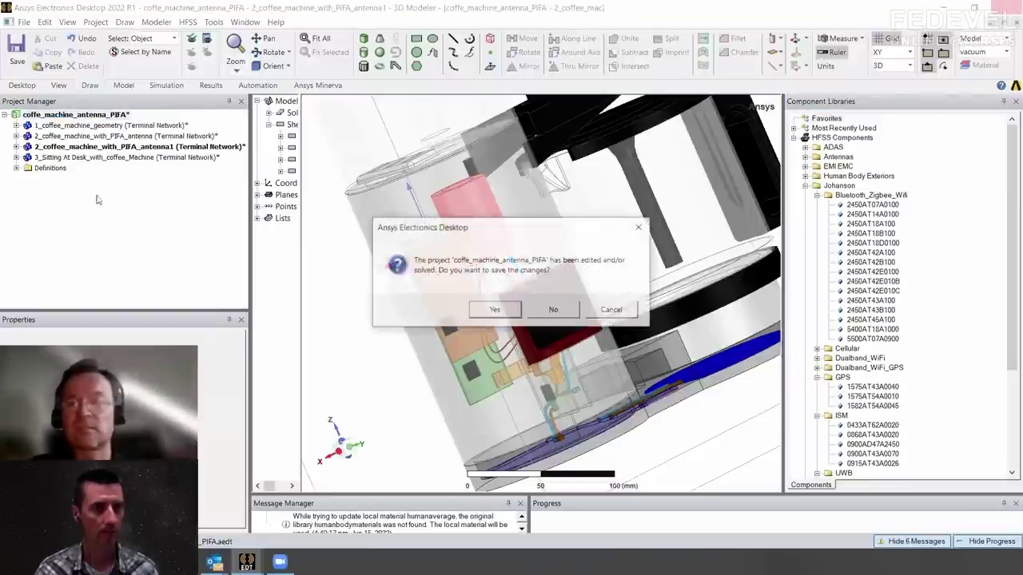
{"action": "left_click", "coordinate": [547, 310]}
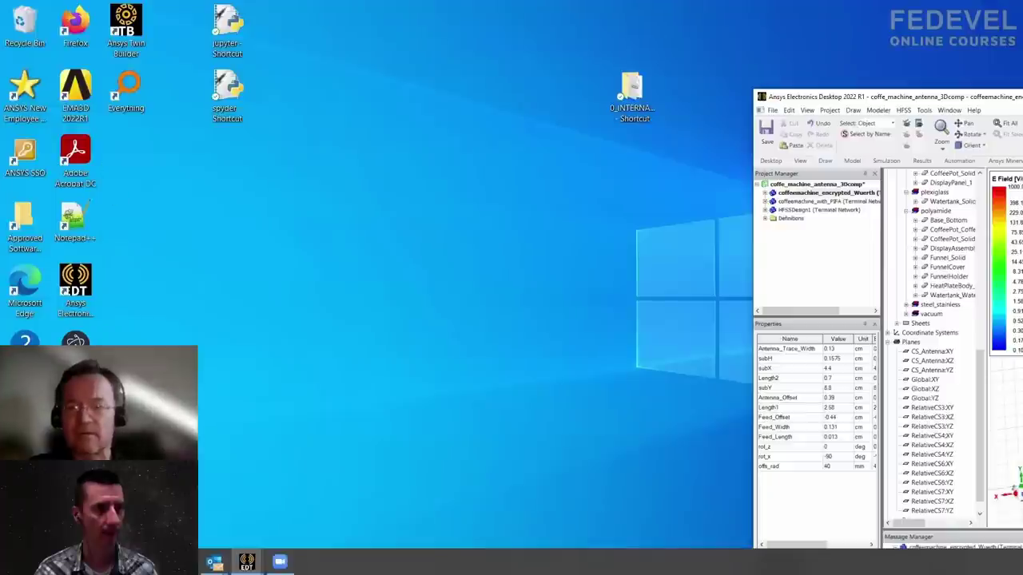
From the coffe_machine_antenna_3Dcomp window, start opening another project and browse to the 15_JUNE folder inside the FEDEVEL call folder on drive C
{"action": "mouse_move", "coordinate": [246, 562]}
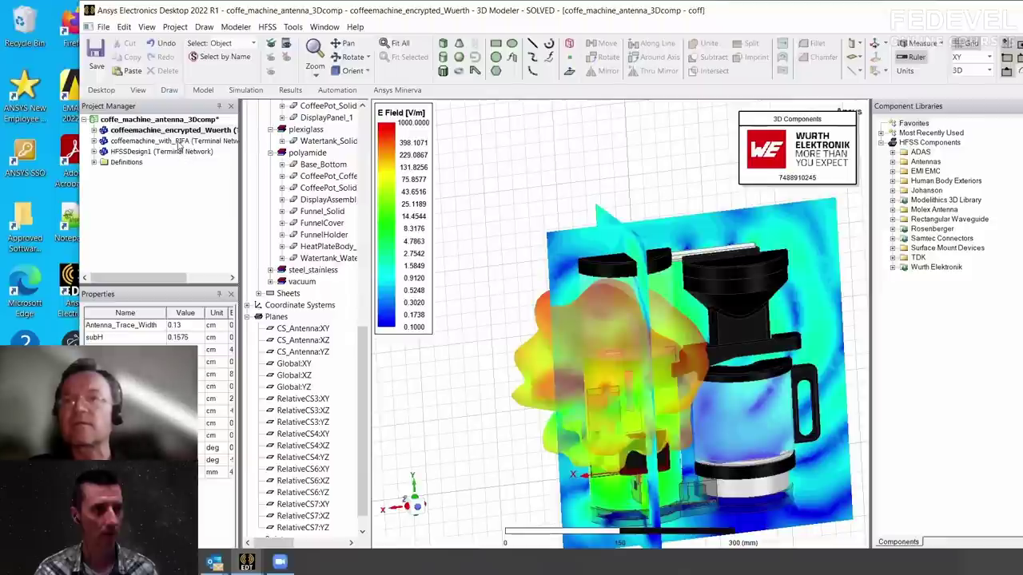
{"action": "left_click", "coordinate": [178, 142]}
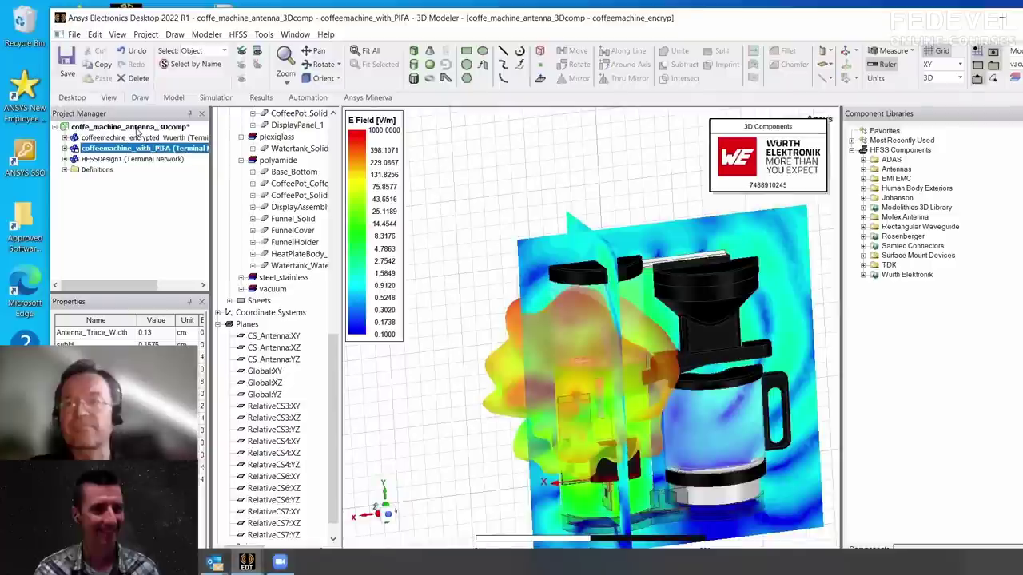
{"action": "right_click", "coordinate": [131, 127]}
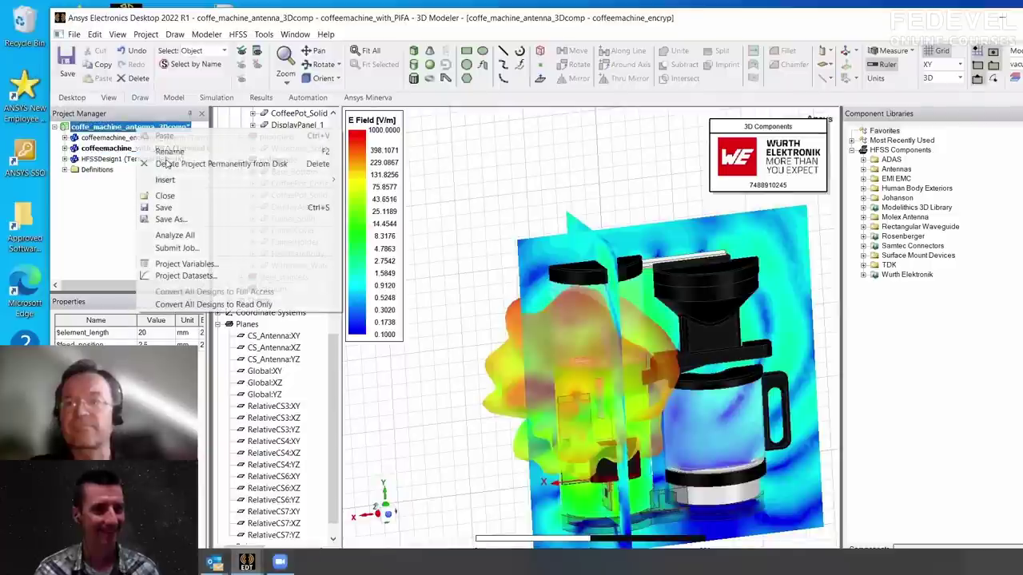
{"action": "left_click", "coordinate": [74, 36]}
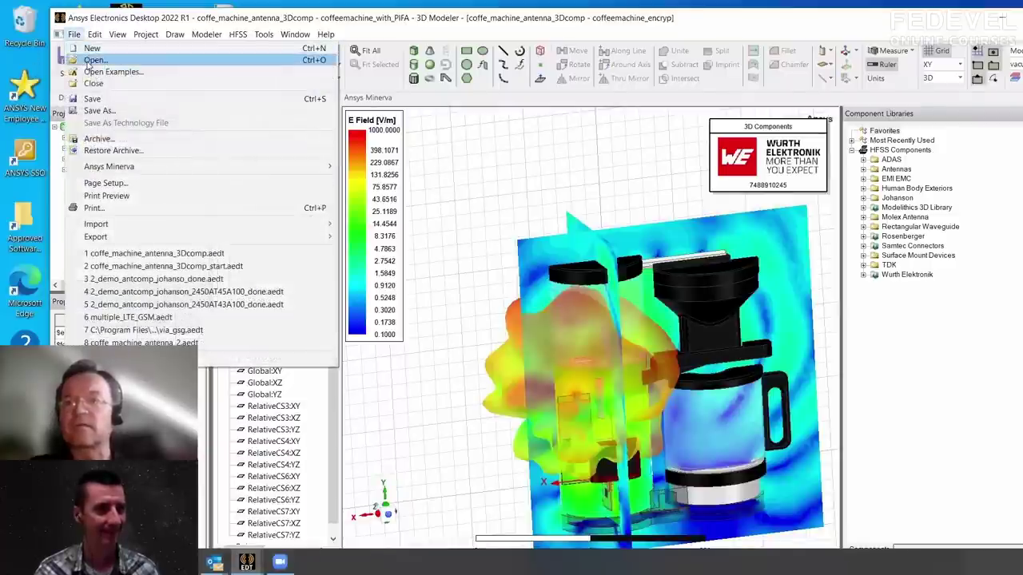
{"action": "left_click", "coordinate": [86, 59]}
{"action": "key", "text": "ctrl+o"}
{"action": "left_click", "coordinate": [543, 195]}
{"action": "left_click", "coordinate": [542, 196]}
{"action": "left_click", "coordinate": [540, 195]}
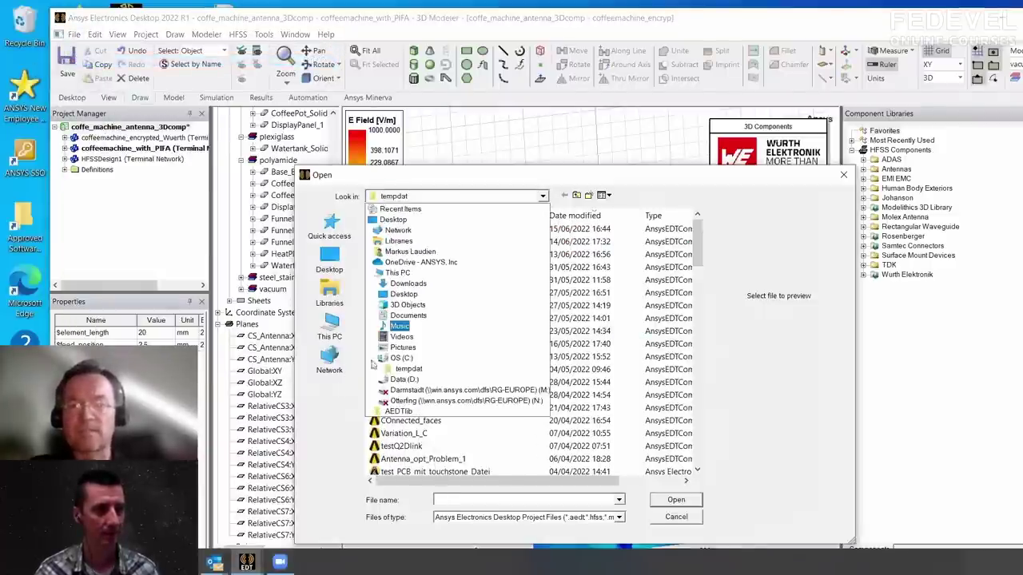
{"action": "left_click", "coordinate": [396, 358]}
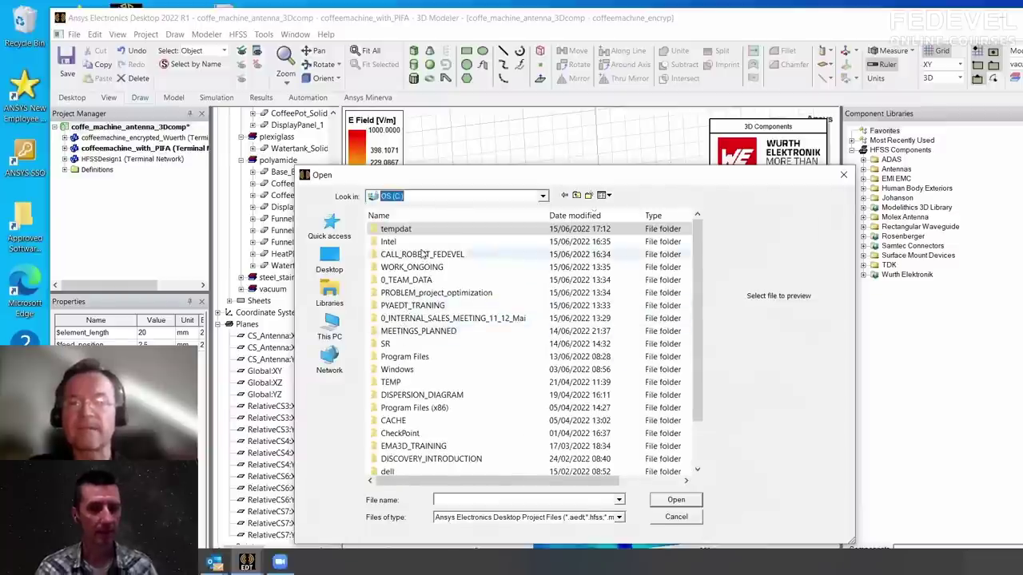
{"action": "double_click", "coordinate": [422, 255]}
{"action": "double_click", "coordinate": [424, 320]}
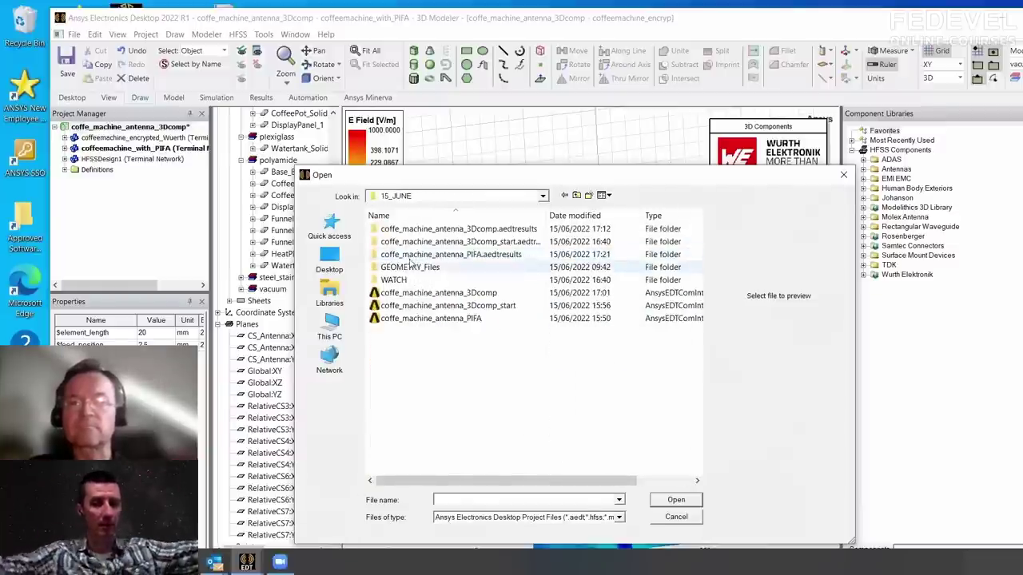
Open the coffe_machine_antenna_PIFA project and expand its list of designs
{"action": "left_click", "coordinate": [425, 320]}
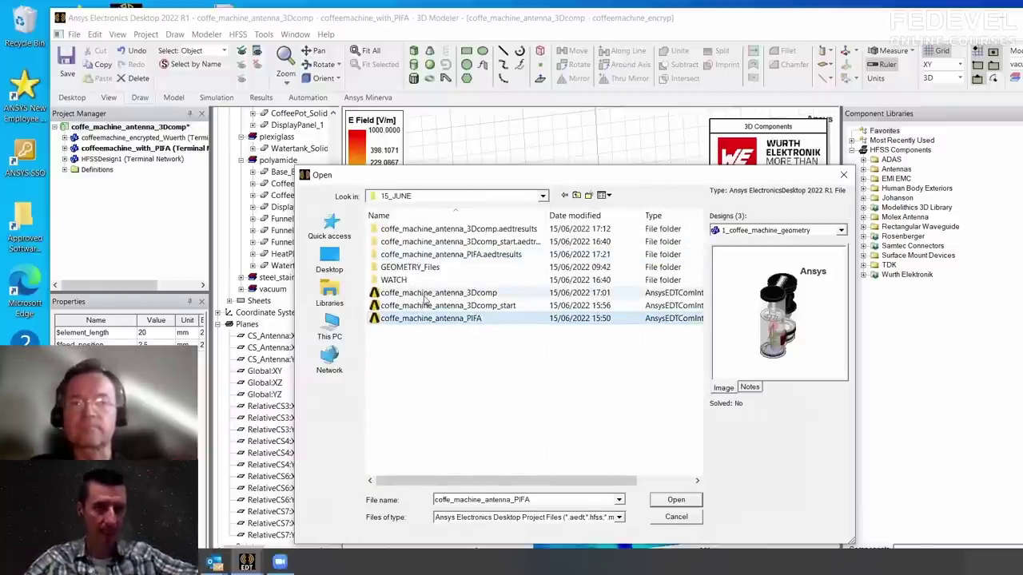
{"action": "left_click", "coordinate": [438, 294]}
{"action": "left_click", "coordinate": [424, 306]}
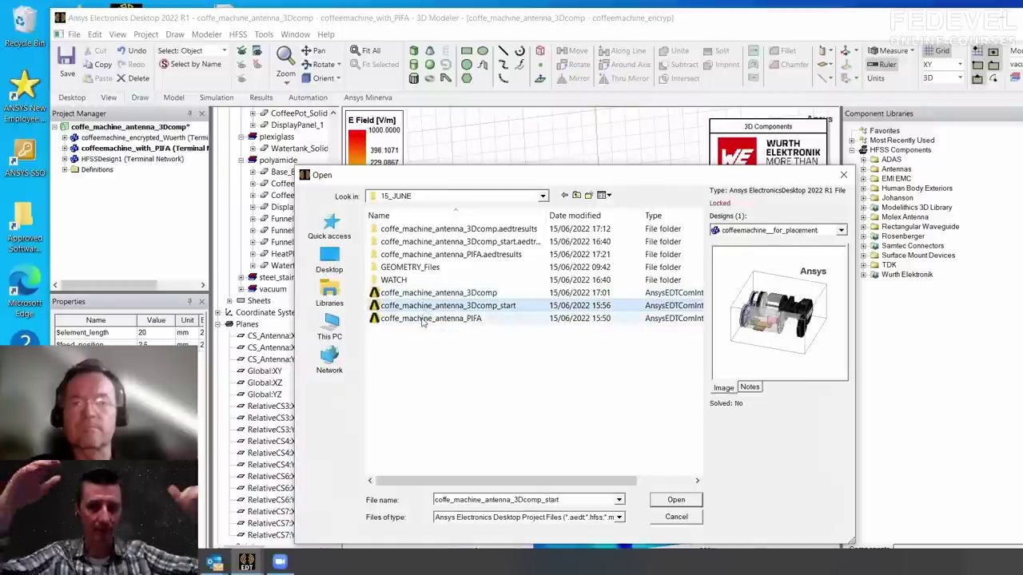
{"action": "left_click", "coordinate": [422, 319]}
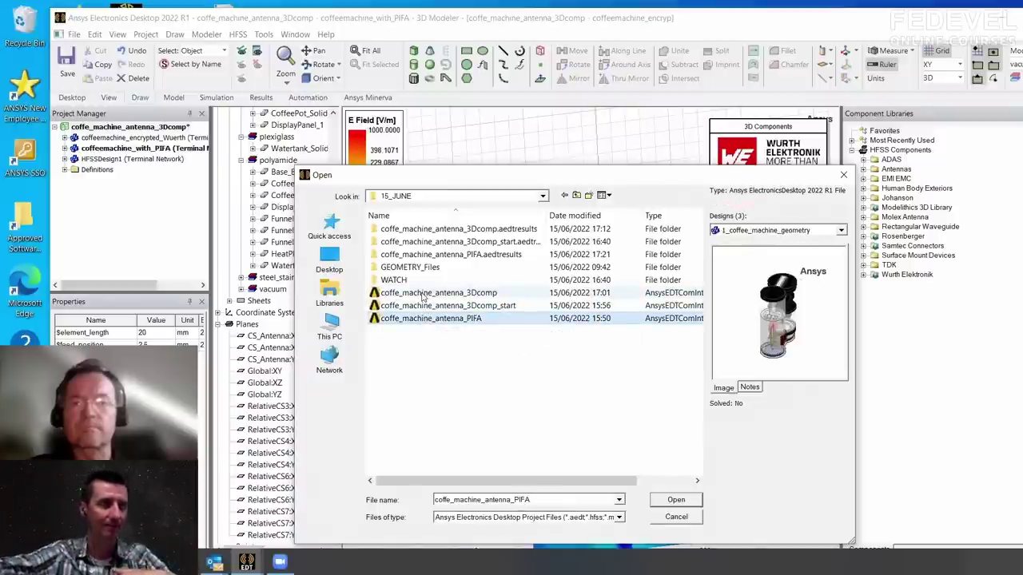
{"action": "left_click", "coordinate": [662, 501]}
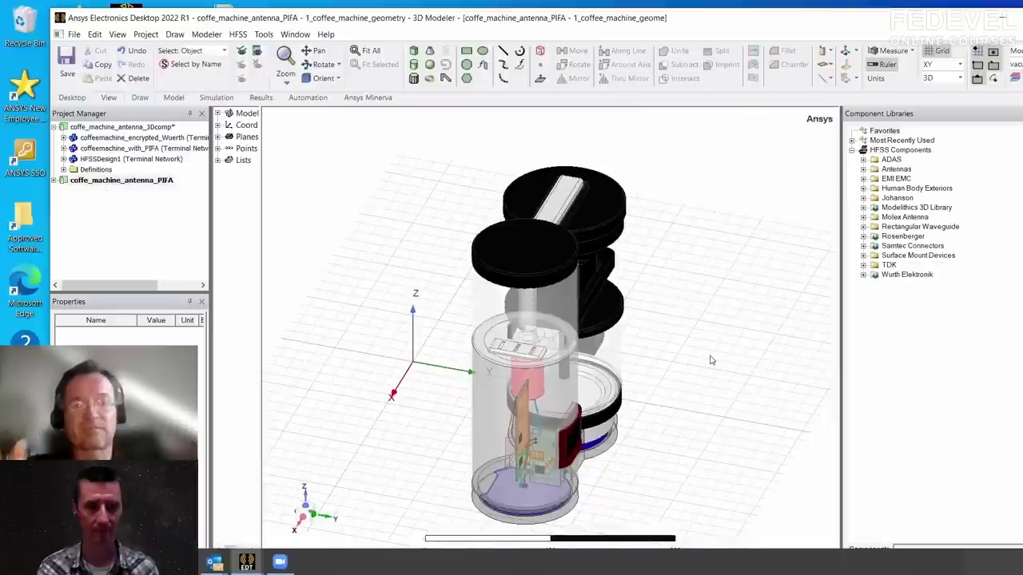
{"action": "left_click", "coordinate": [54, 181]}
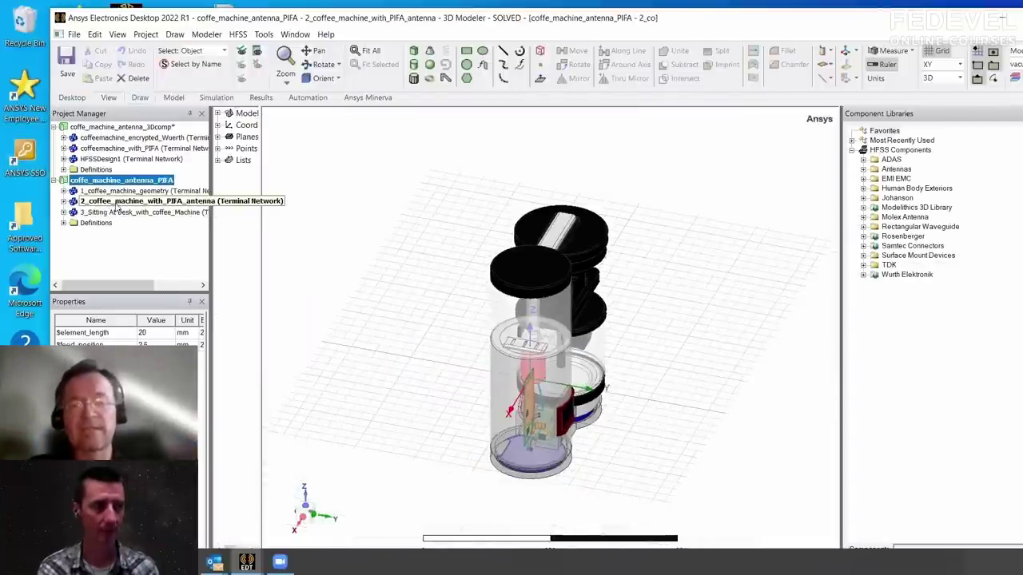
Open the 3_Sitting At Desk_with_coffee_Machine design and display its Mag_E3 and Mag_E1 E-field overlays
{"action": "double_click", "coordinate": [182, 214]}
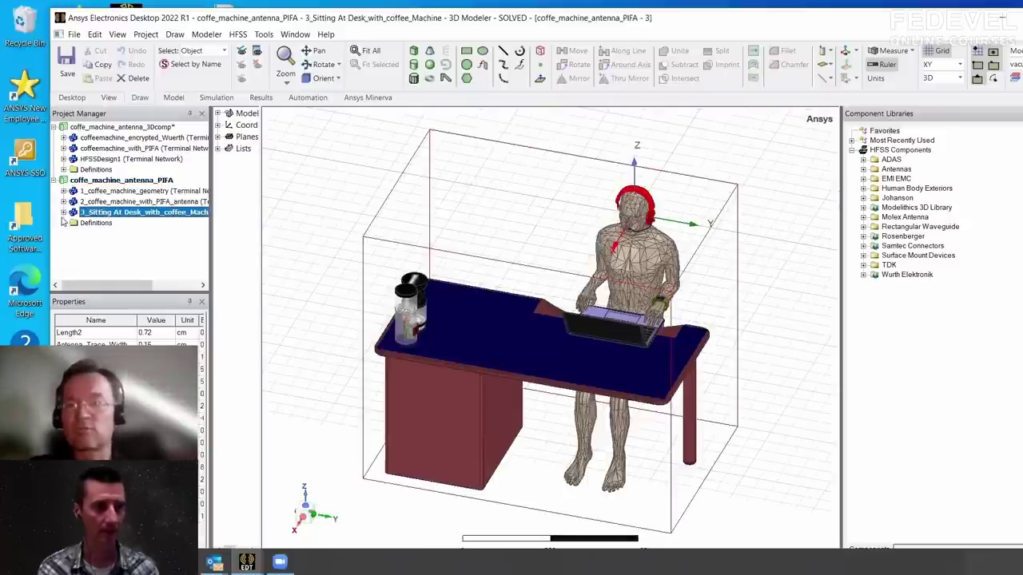
{"action": "left_click", "coordinate": [63, 213]}
{"action": "left_click", "coordinate": [74, 255]}
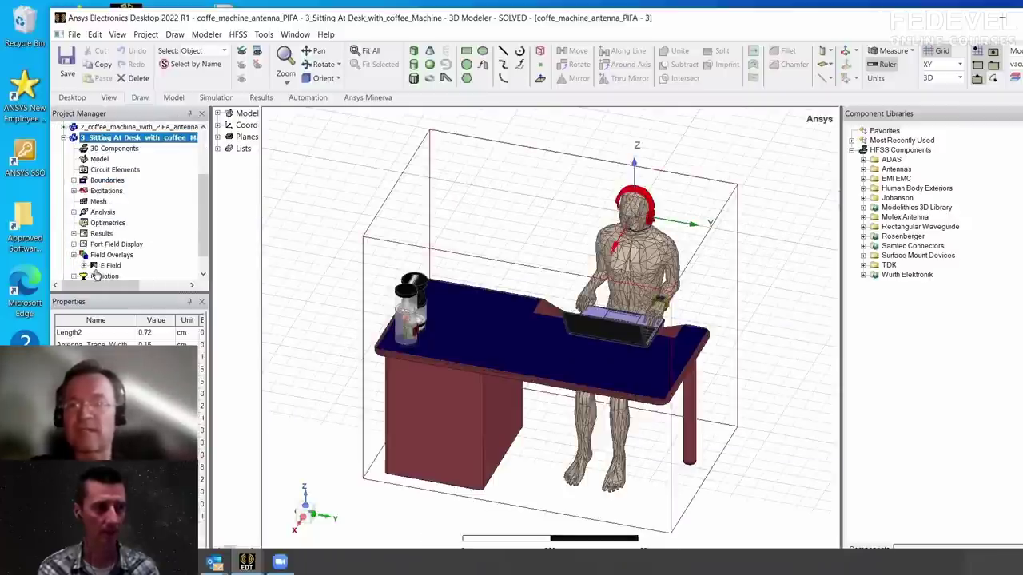
{"action": "left_click", "coordinate": [84, 265]}
{"action": "left_click", "coordinate": [122, 265]}
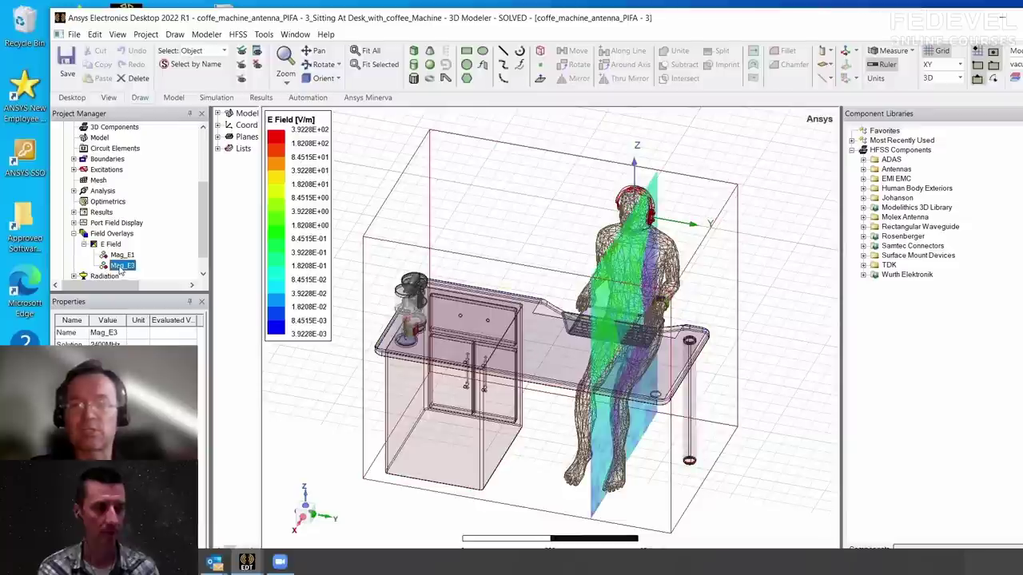
{"action": "left_click", "coordinate": [122, 255]}
Examine the Mag_E1 field over the desk plane, from the coffee machine across to the seated person
{"action": "mouse_move", "coordinate": [468, 295]}
{"action": "middle_mouse_down"}
{"action": "mouse_move", "coordinate": [468, 324]}
{"action": "mouse_move", "coordinate": [515, 355]}
{"action": "middle_mouse_up"}
{"action": "scroll", "coordinate": [526, 379], "scroll_direction": "up", "scroll_amount": 2}
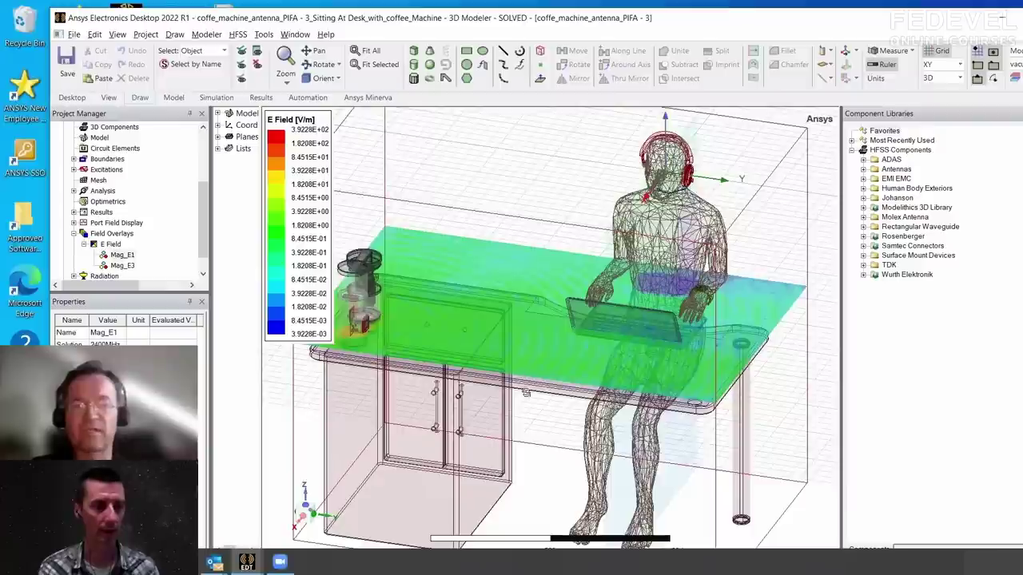
{"action": "middle_click_drag", "start_coordinate": [526, 389], "coordinate": [519, 409]}
{"action": "left_click_drag", "start_coordinate": [504, 414], "coordinate": [521, 414], "text": "alt"}
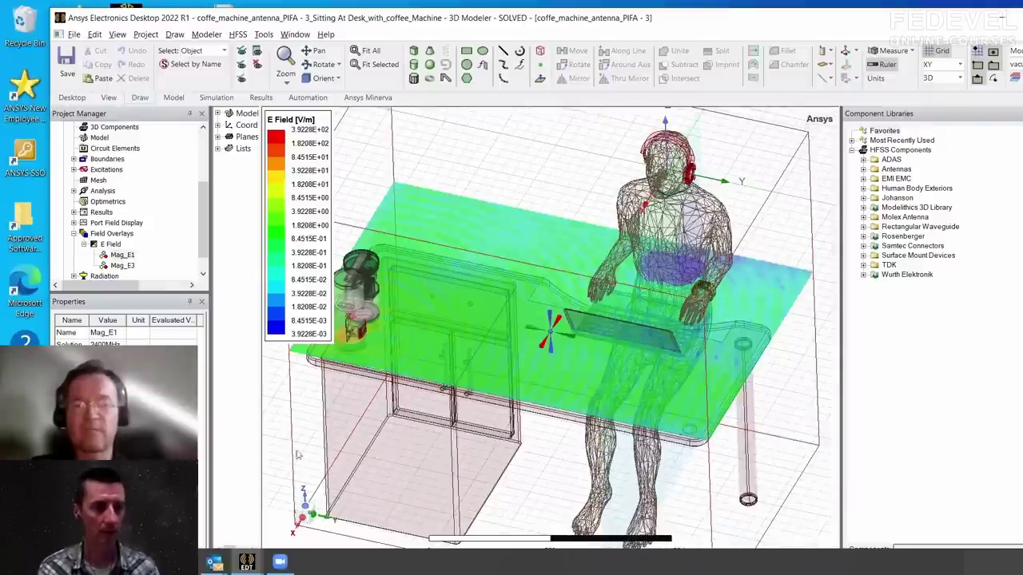
{"action": "left_click_drag", "start_coordinate": [366, 434], "coordinate": [369, 457], "text": "alt"}
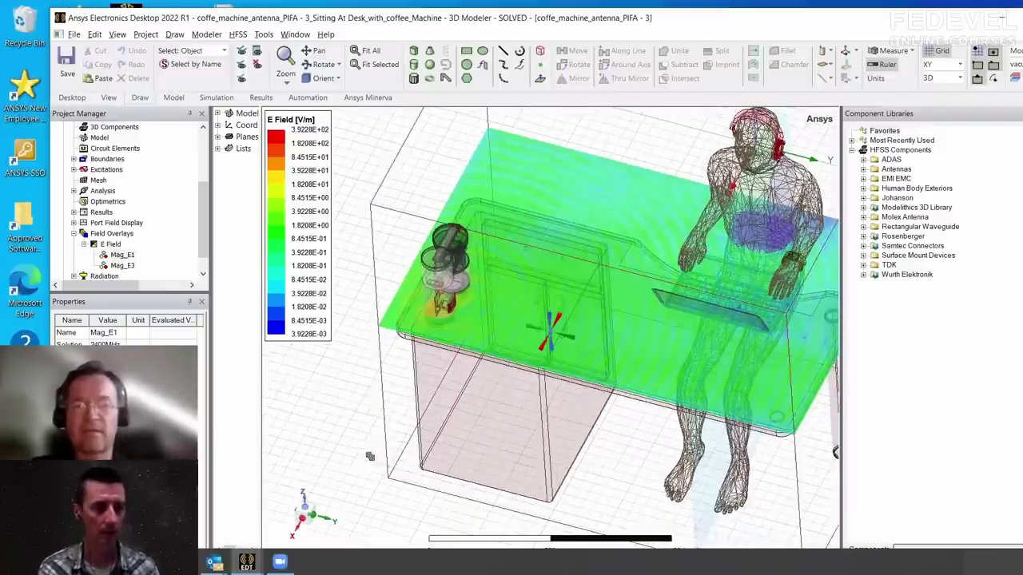
{"action": "scroll", "coordinate": [436, 312], "scroll_direction": "up", "scroll_amount": 1}
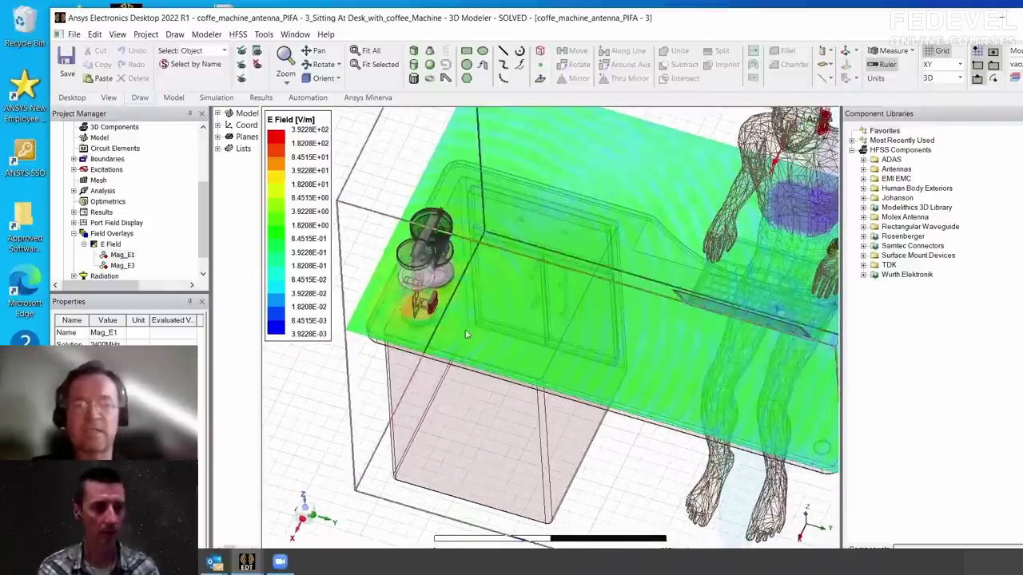
{"action": "mouse_move", "coordinate": [450, 329]}
{"action": "left_mouse_down", "text": "alt"}
{"action": "mouse_move", "coordinate": [446, 345]}
{"action": "mouse_move", "coordinate": [414, 349]}
{"action": "left_mouse_up", "text": "alt"}
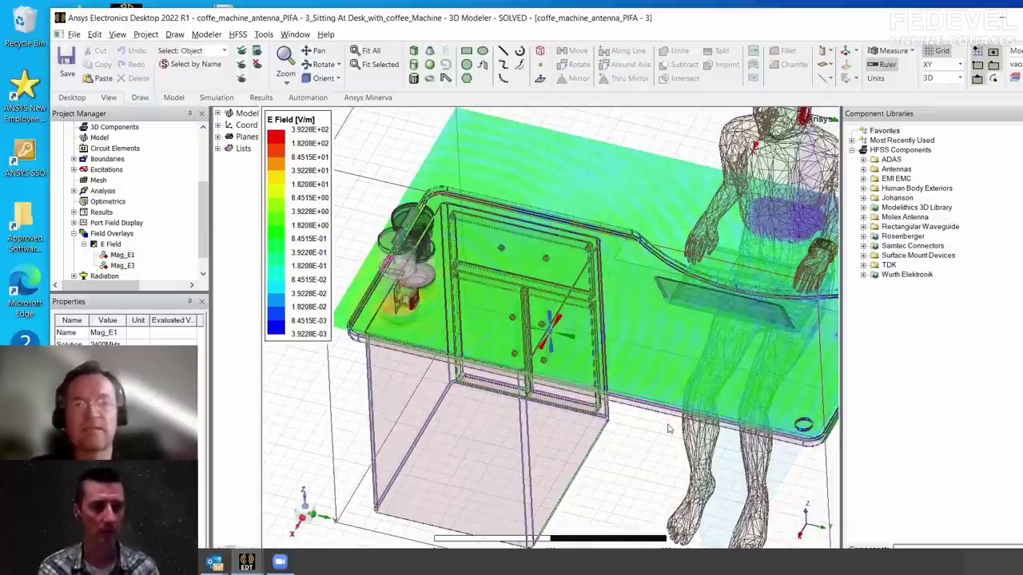
{"action": "left_click_drag", "start_coordinate": [735, 480], "coordinate": [703, 434], "text": "alt"}
{"action": "left_click_drag", "start_coordinate": [670, 402], "coordinate": [656, 353], "text": "alt"}
Fit the whole desk scene, clear the selection and inspect both E-field planes around the seated person from several sides
{"action": "key", "text": "ctrl+d"}
{"action": "left_click", "coordinate": [769, 468]}
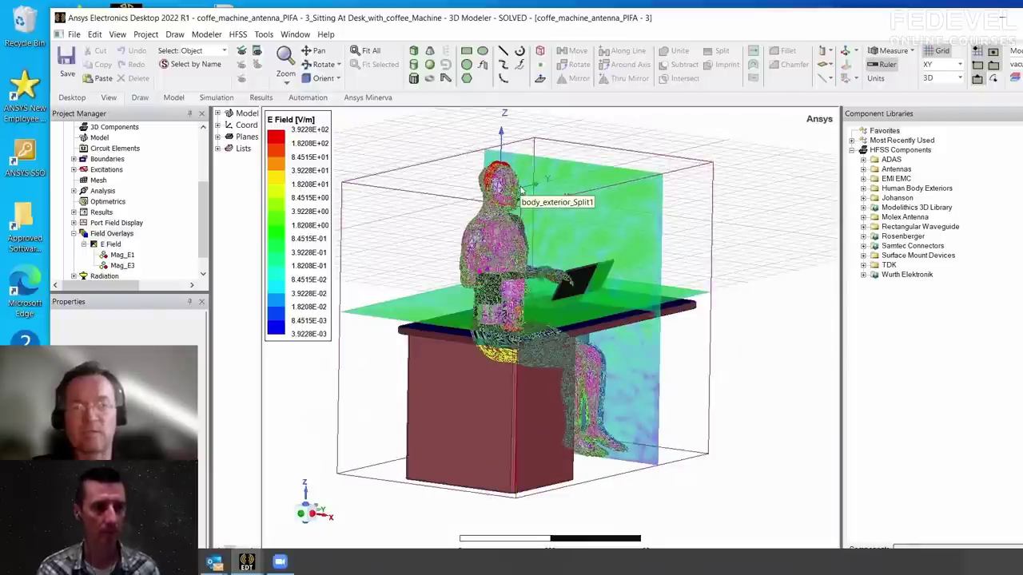
{"action": "middle_click_drag", "start_coordinate": [557, 329], "coordinate": [666, 379]}
{"action": "left_click_drag", "start_coordinate": [666, 379], "coordinate": [562, 379], "text": "alt"}
{"action": "mouse_move", "coordinate": [569, 420]}
{"action": "left_mouse_down", "text": "alt"}
{"action": "mouse_move", "coordinate": [590, 346]}
{"action": "mouse_move", "coordinate": [564, 410]}
{"action": "left_mouse_up", "text": "alt"}
{"action": "scroll", "coordinate": [561, 292], "scroll_direction": "up", "scroll_amount": 2}
{"action": "scroll", "coordinate": [541, 377], "scroll_direction": "down", "scroll_amount": 3}
{"action": "left_click_drag", "start_coordinate": [541, 377], "coordinate": [489, 405], "text": "alt"}
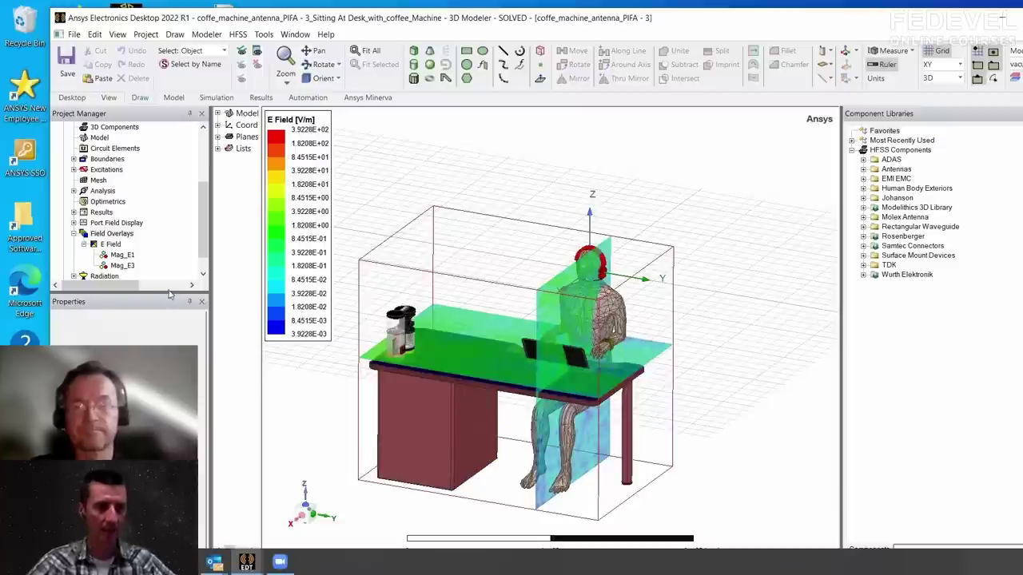
Animate the Mag_E1 field plot over Phase from 0deg to 170deg in 17 steps
{"action": "left_click", "coordinate": [124, 254]}
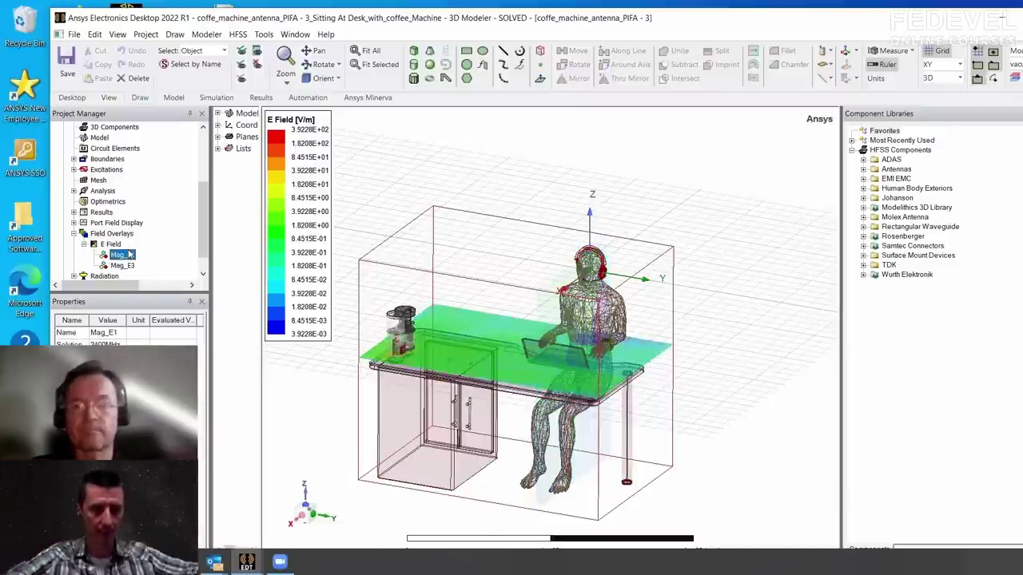
{"action": "right_click", "coordinate": [132, 254]}
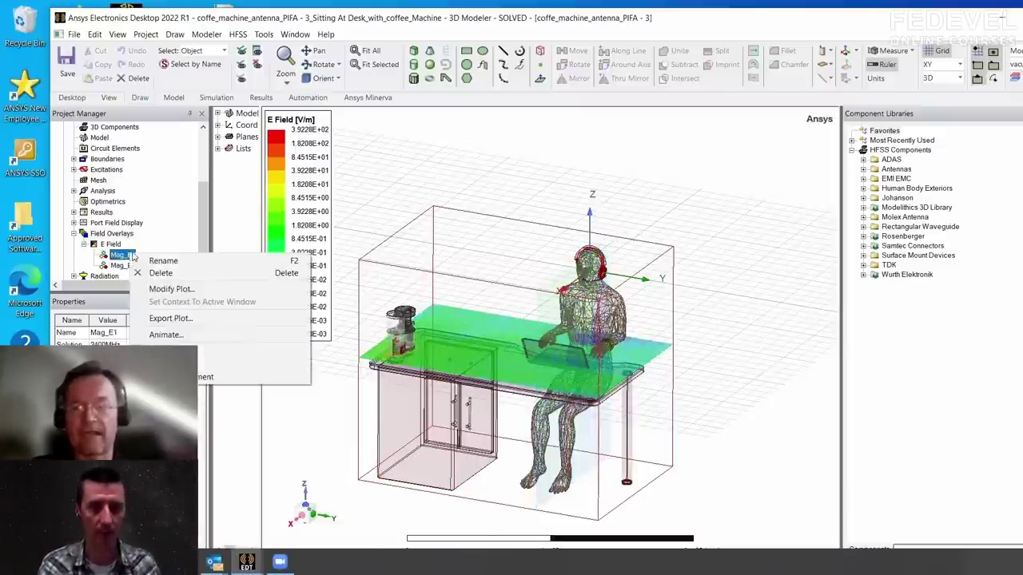
{"action": "left_click", "coordinate": [163, 336]}
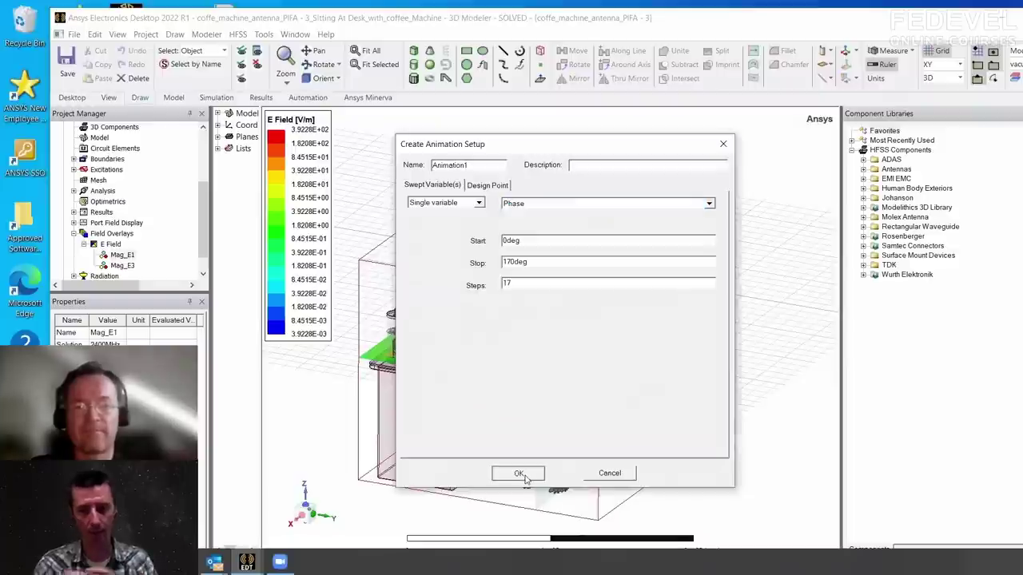
{"action": "left_click", "coordinate": [518, 473]}
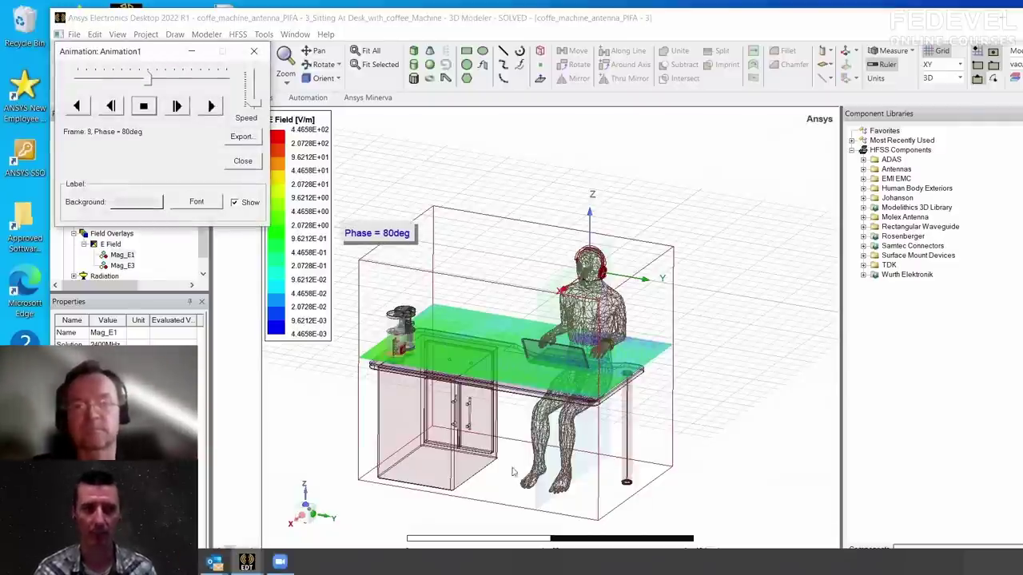
Watch the phase animation close up, adjust its playback speed and close it
{"action": "left_click", "coordinate": [529, 386]}
{"action": "scroll", "coordinate": [553, 364], "scroll_direction": "up", "scroll_amount": 1}
{"action": "scroll", "coordinate": [271, 118], "scroll_direction": "up", "scroll_amount": 3}
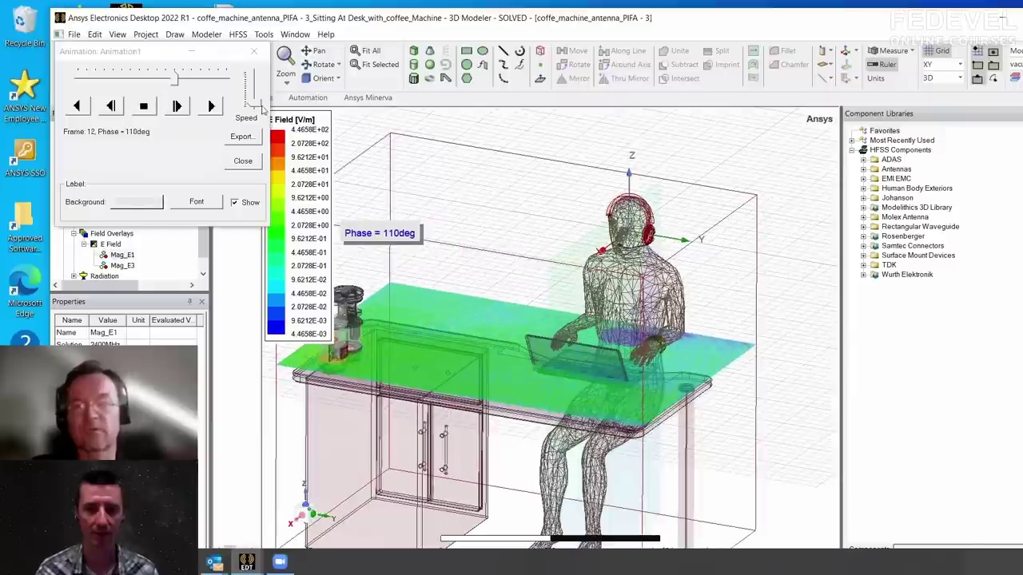
{"action": "left_click_drag", "start_coordinate": [254, 103], "coordinate": [254, 82]}
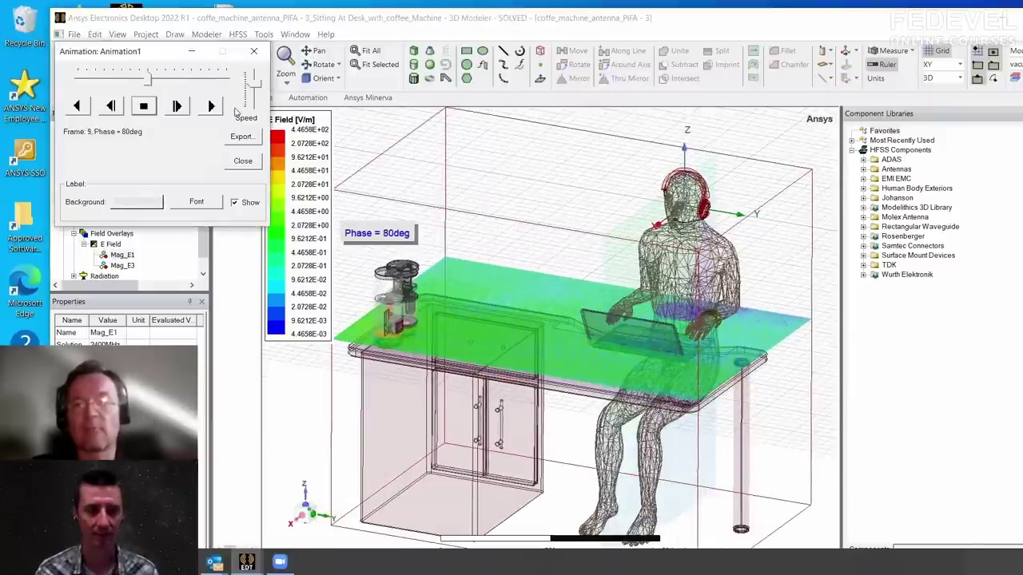
{"action": "left_click", "coordinate": [254, 52]}
Open the 2_coffee_machine_with_PIFA_antenna design, expand its contents and view the coffee machine model at an angle from above
{"action": "scroll", "coordinate": [204, 211], "scroll_direction": "up", "scroll_amount": 3}
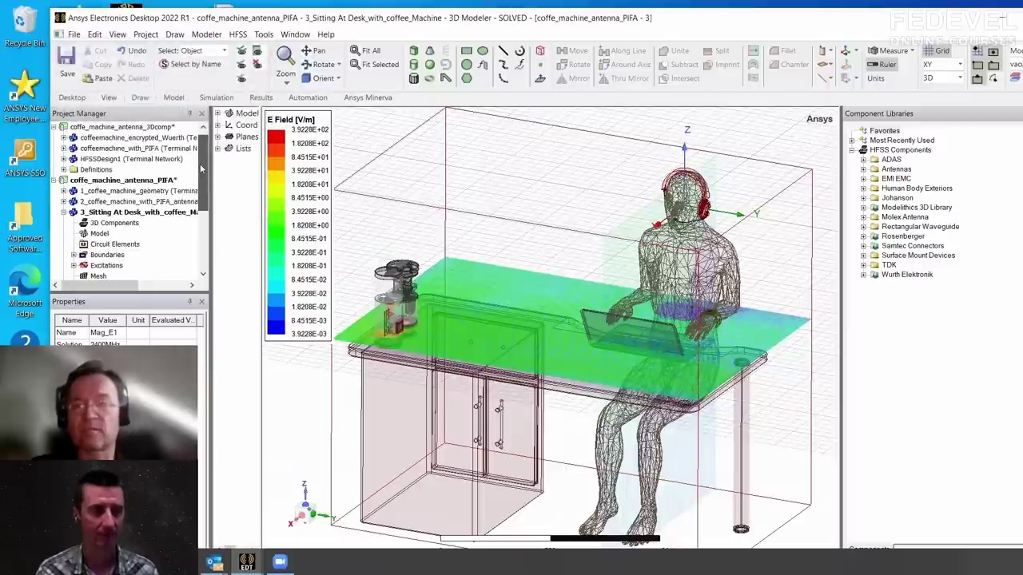
{"action": "double_click", "coordinate": [169, 203]}
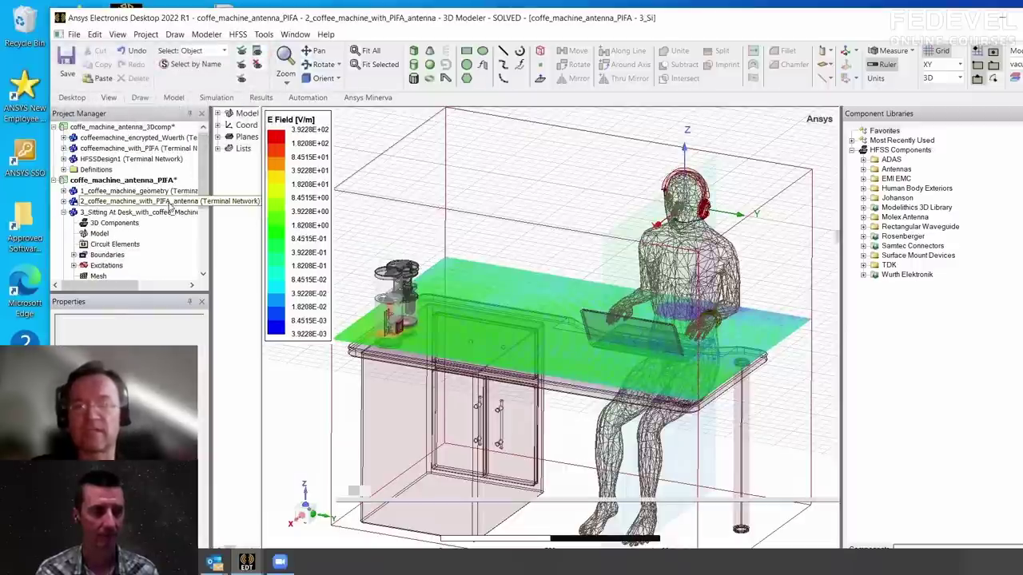
{"action": "left_click_drag", "start_coordinate": [434, 301], "coordinate": [420, 327], "text": "alt"}
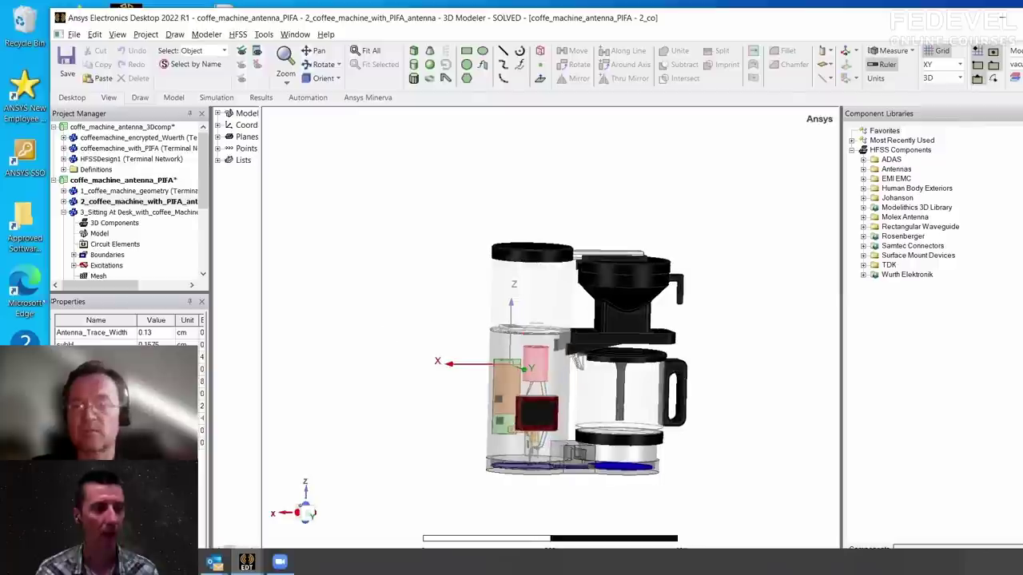
{"action": "left_click", "coordinate": [63, 201]}
{"action": "left_click_drag", "start_coordinate": [204, 190], "coordinate": [219, 231]}
{"action": "left_click_drag", "start_coordinate": [493, 339], "coordinate": [497, 382], "text": "alt"}
{"action": "left_click_drag", "start_coordinate": [448, 360], "coordinate": [444, 296], "text": "alt+shift"}
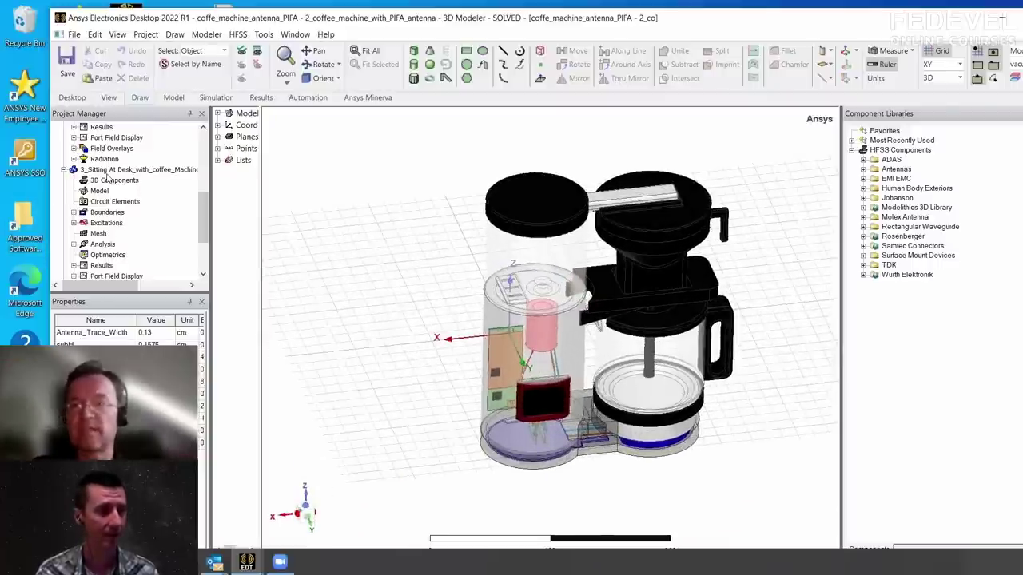
Add a near-field sphere setup named Sphere_NF_1m with a 1000 mm radius and 5 deg step sizes for Phi and Theta
{"action": "left_click_drag", "start_coordinate": [204, 210], "coordinate": [204, 179]}
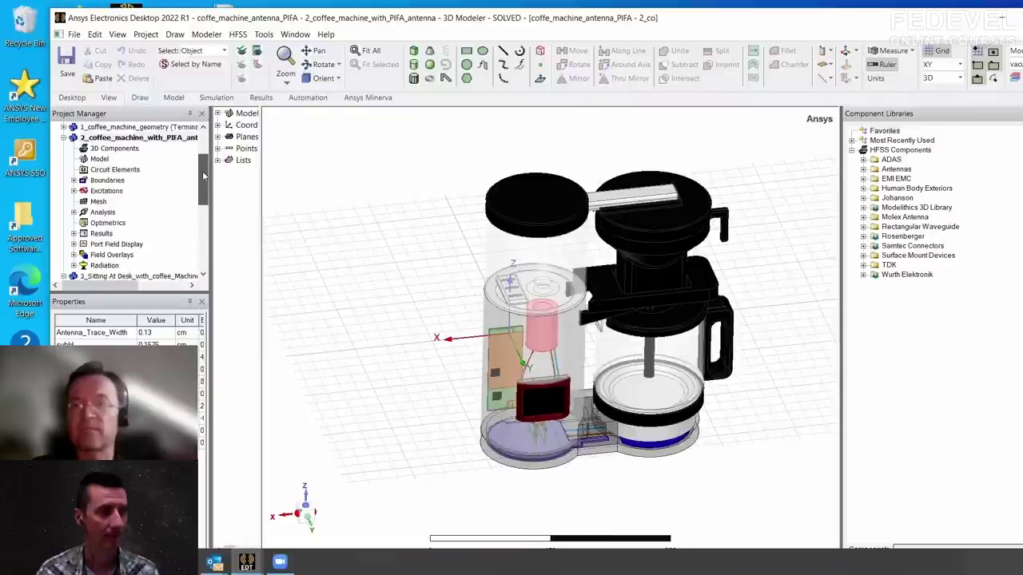
{"action": "right_click", "coordinate": [102, 255]}
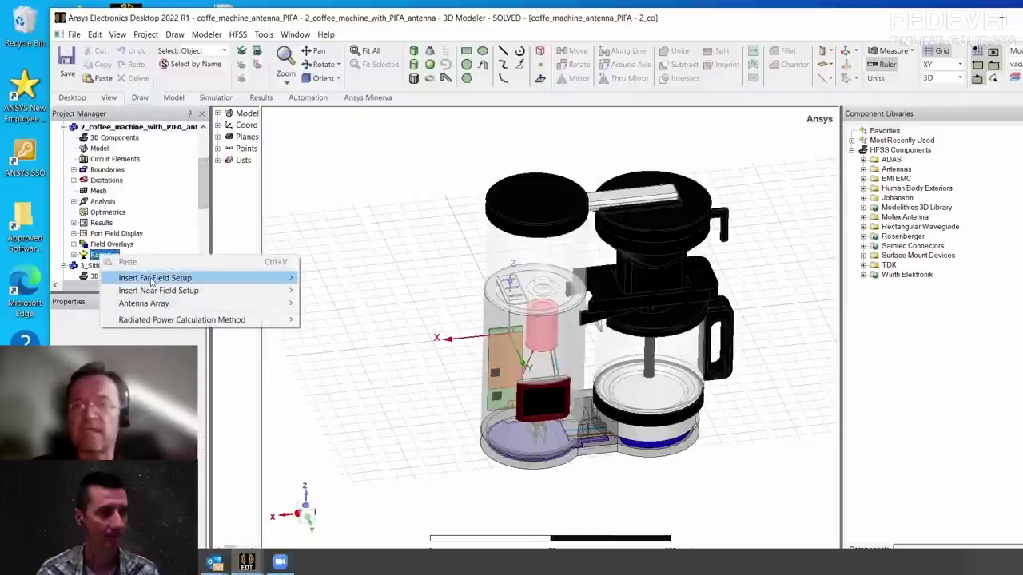
{"action": "mouse_move", "coordinate": [157, 293]}
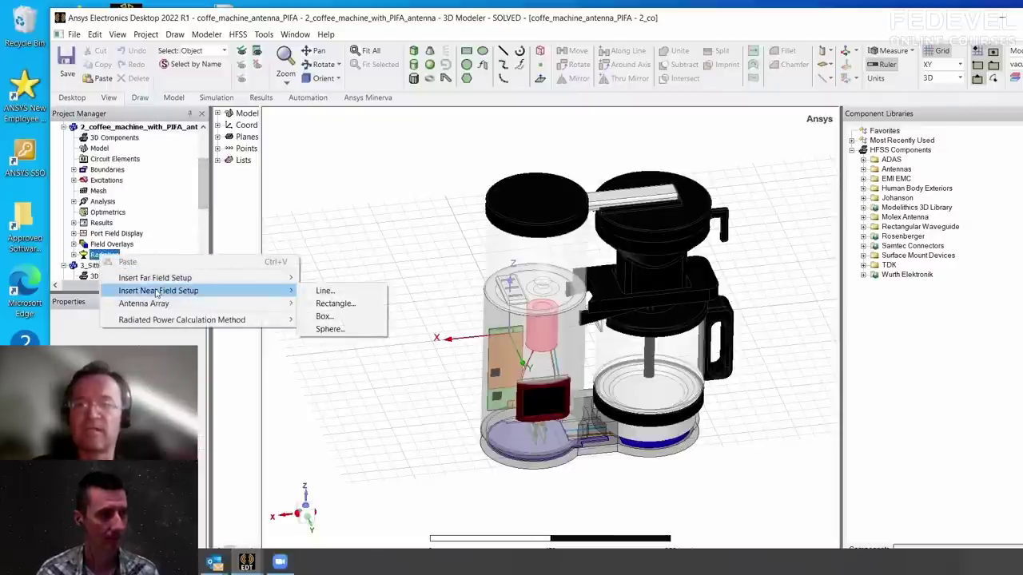
{"action": "left_click", "coordinate": [331, 331]}
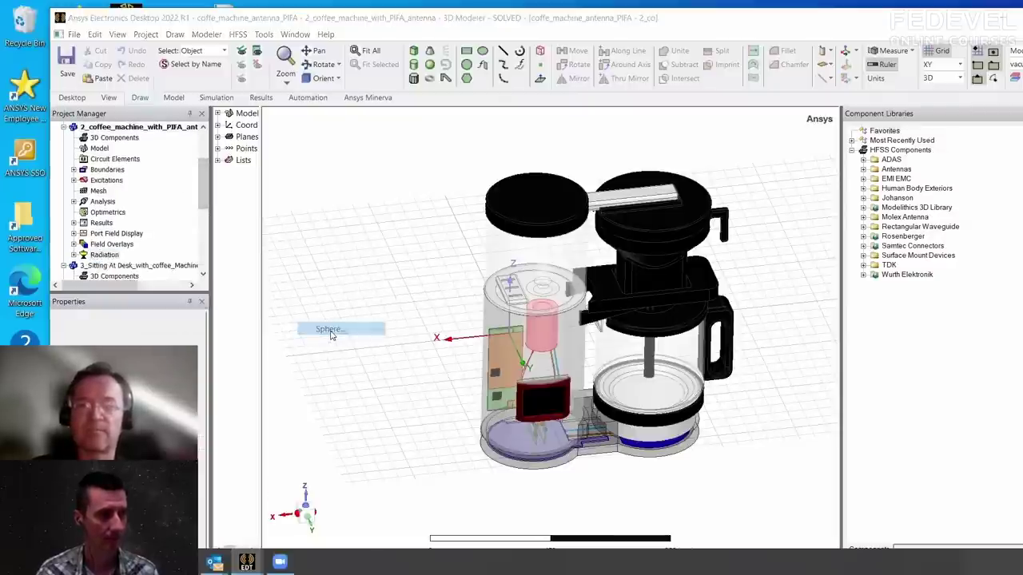
{"action": "key", "text": "Tab"}
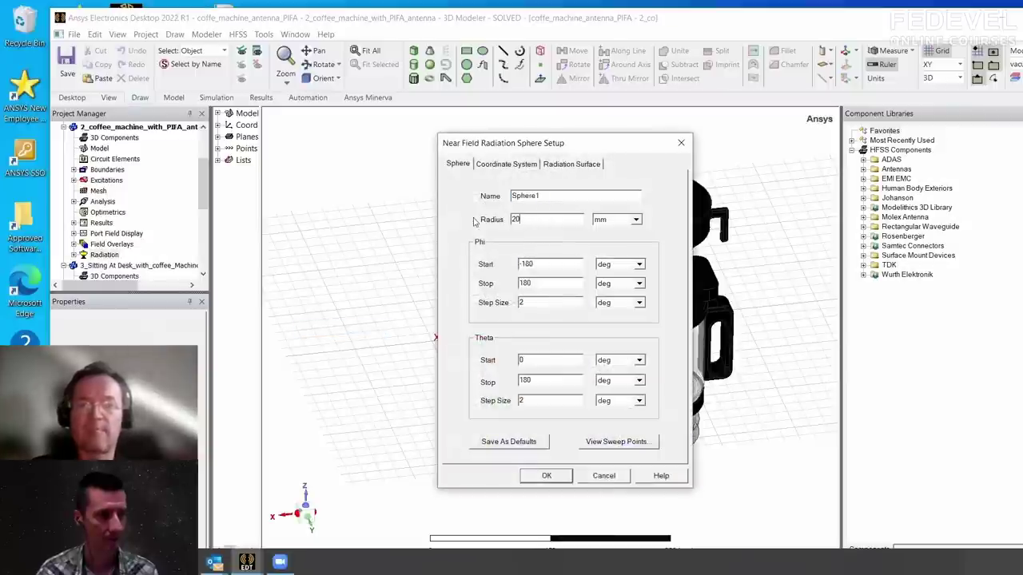
{"action": "type", "text": "1000"}
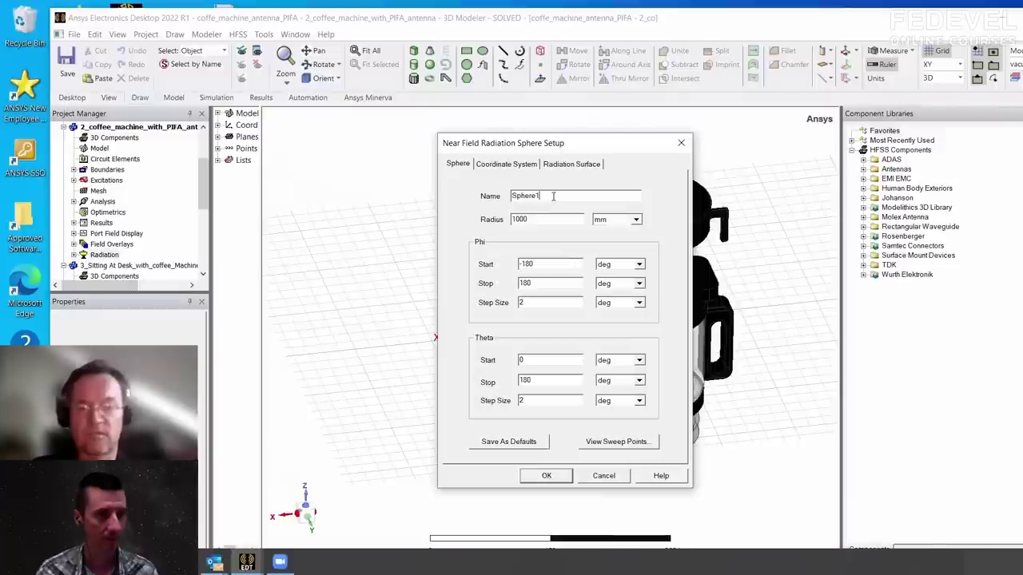
{"action": "type", "text": "NF_1m"}
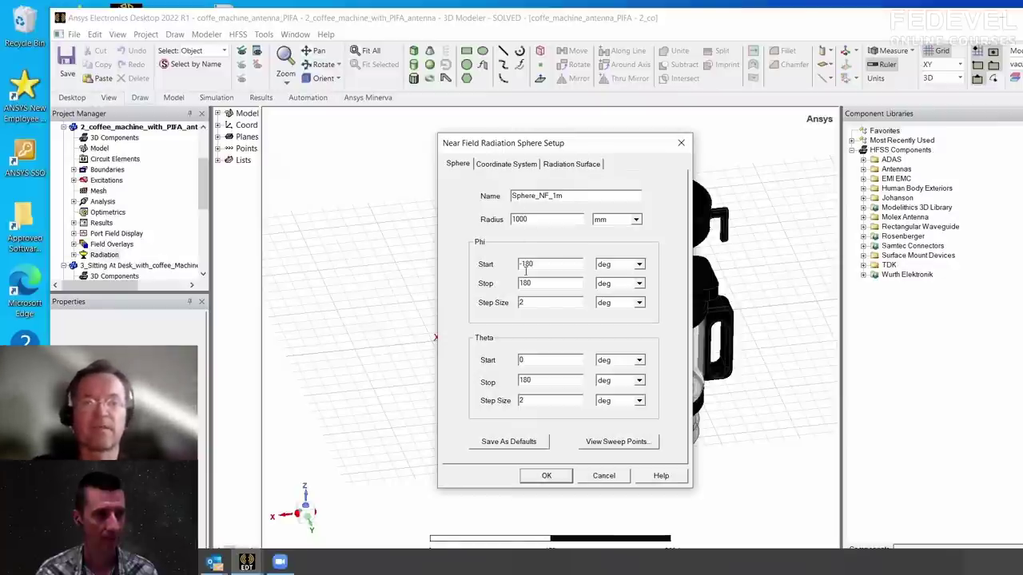
{"action": "left_click_drag", "start_coordinate": [525, 305], "coordinate": [512, 302]}
{"action": "type", "text": "5"}
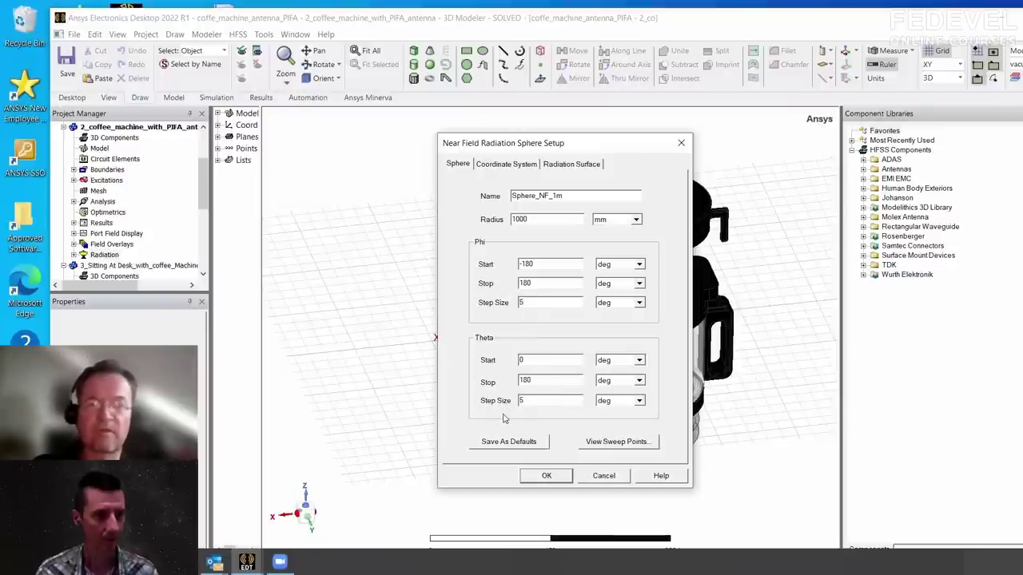
{"action": "left_click", "coordinate": [564, 477]}
Create a near-field 3D polar plot of dB(NearETotal) on Sphere_NF_1m from Setup1 : LastAdaptive and rotate the plot
{"action": "left_click", "coordinate": [74, 224]}
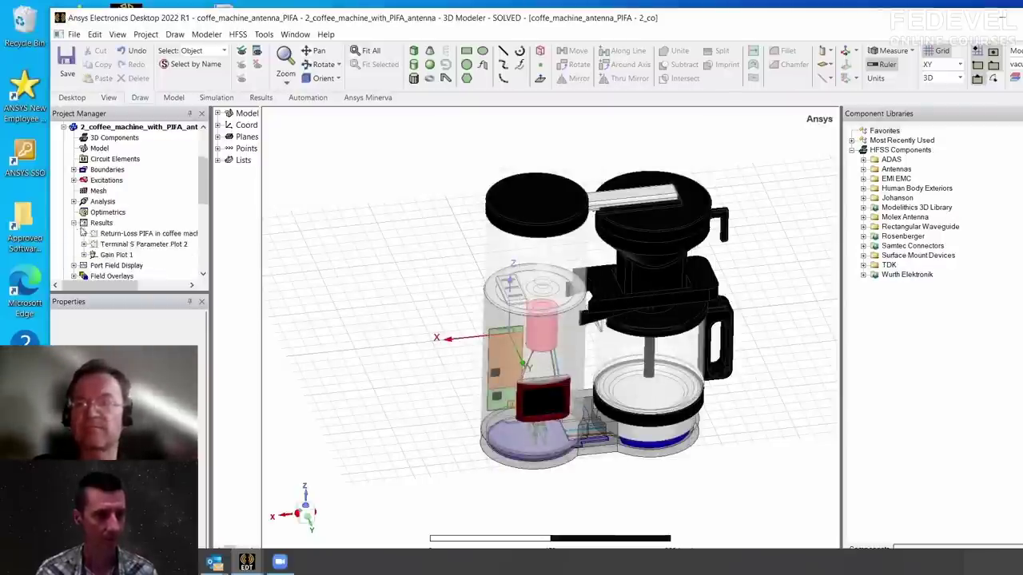
{"action": "right_click", "coordinate": [100, 223]}
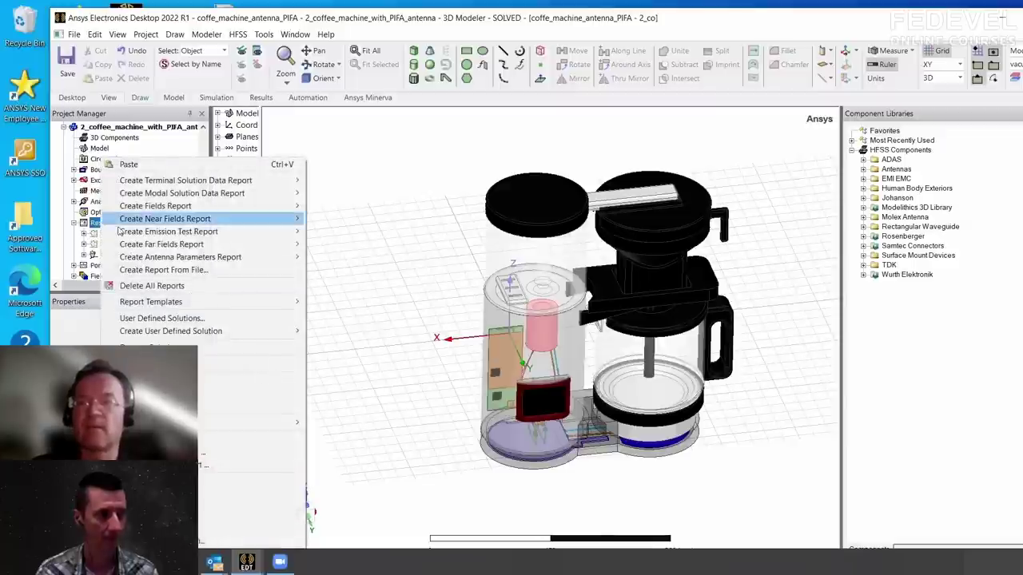
{"action": "mouse_move", "coordinate": [167, 223]}
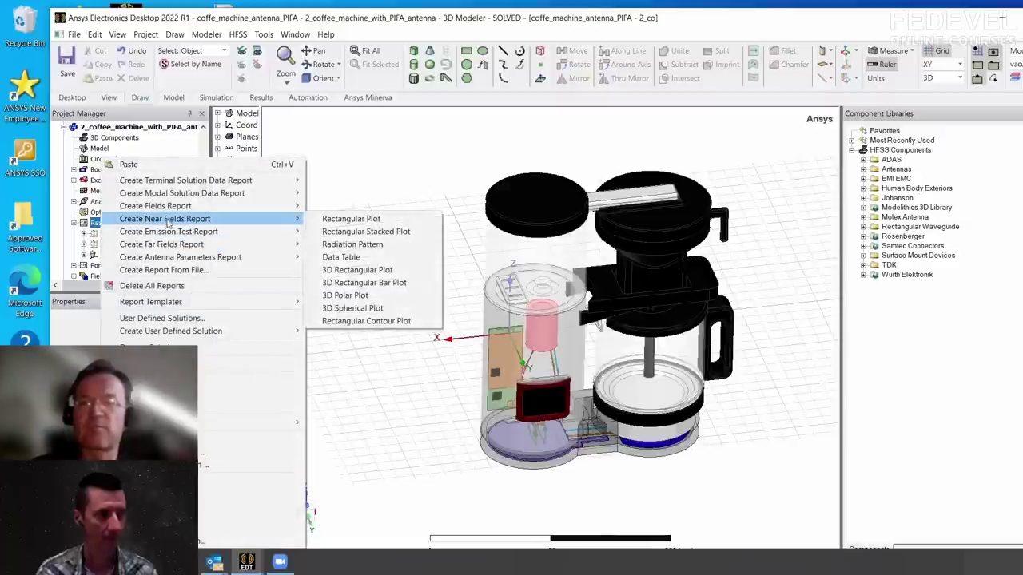
{"action": "left_click", "coordinate": [336, 295]}
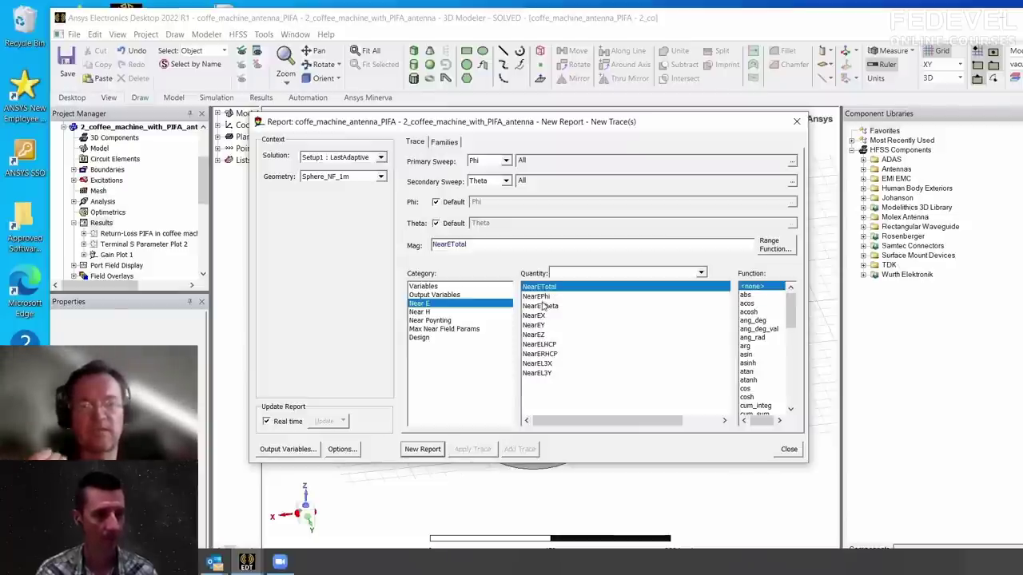
{"action": "left_click_drag", "start_coordinate": [793, 328], "coordinate": [793, 339]}
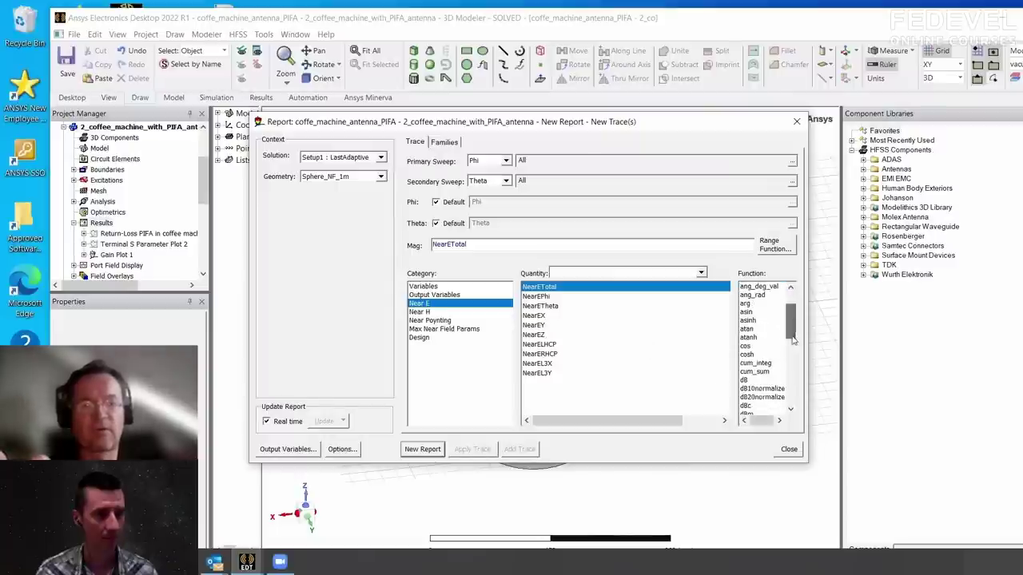
{"action": "left_click", "coordinate": [747, 380]}
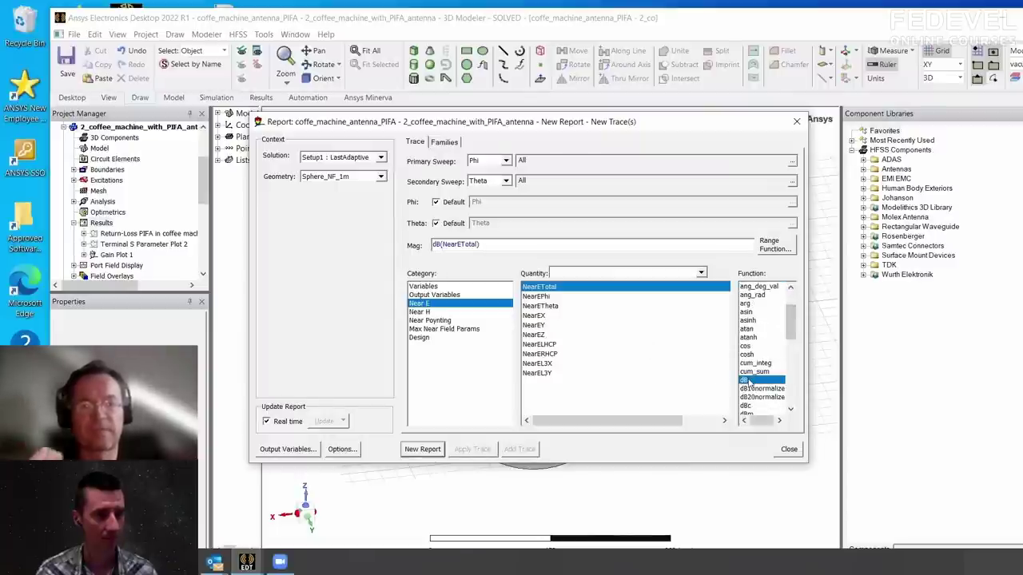
{"action": "left_click", "coordinate": [381, 160]}
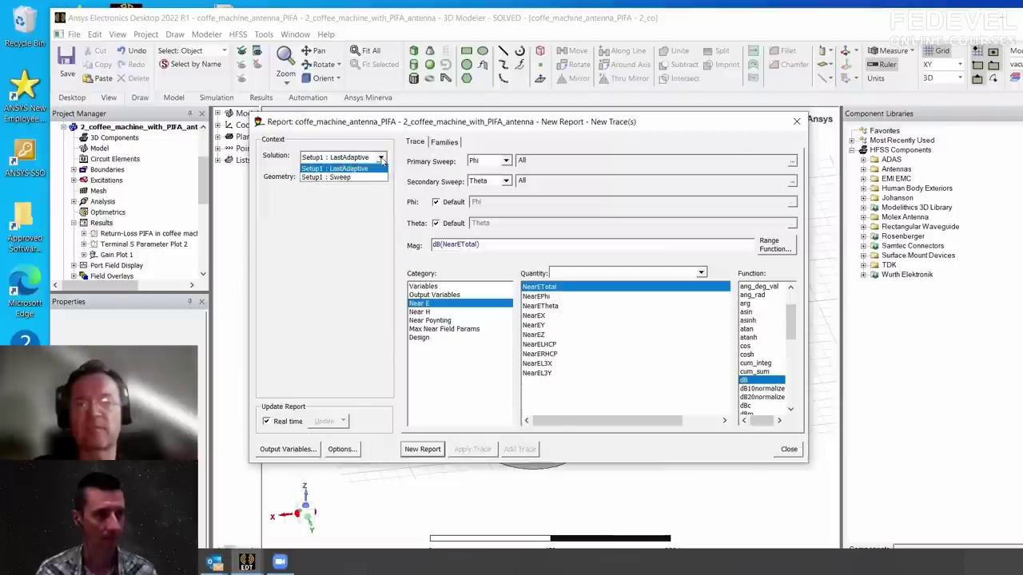
{"action": "left_click", "coordinate": [382, 159]}
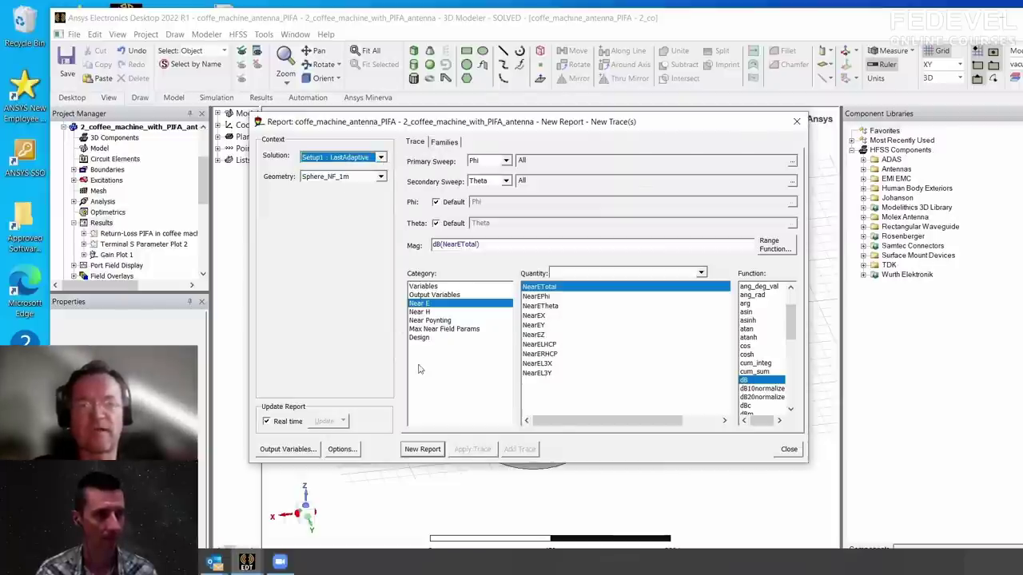
{"action": "left_click", "coordinate": [422, 449]}
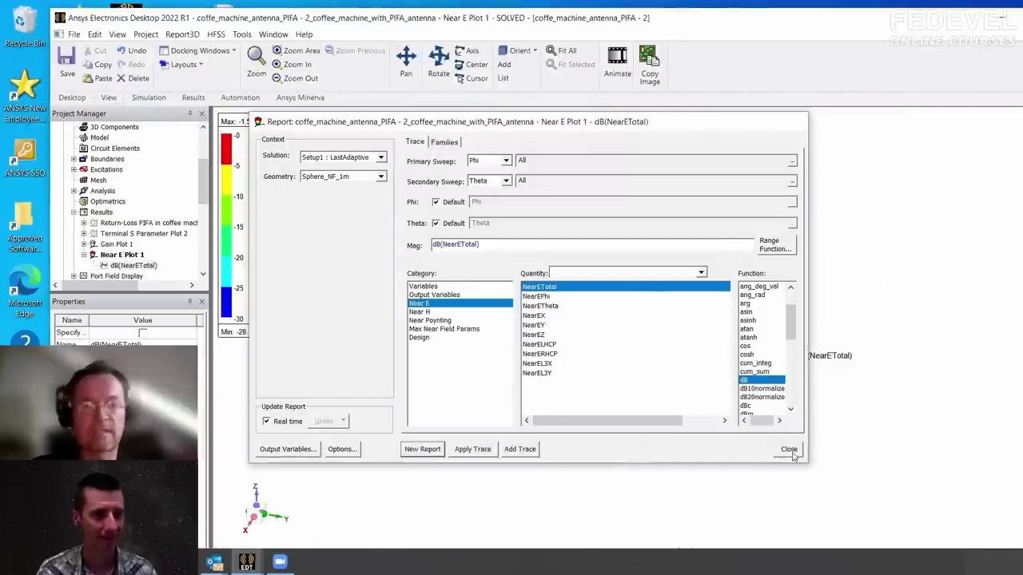
{"action": "left_click", "coordinate": [783, 450]}
{"action": "mouse_move", "coordinate": [654, 390]}
{"action": "middle_mouse_down"}
{"action": "mouse_move", "coordinate": [638, 405]}
{"action": "mouse_move", "coordinate": [644, 394]}
{"action": "middle_mouse_up"}
{"action": "left_click_drag", "start_coordinate": [644, 394], "coordinate": [575, 421], "text": "alt"}
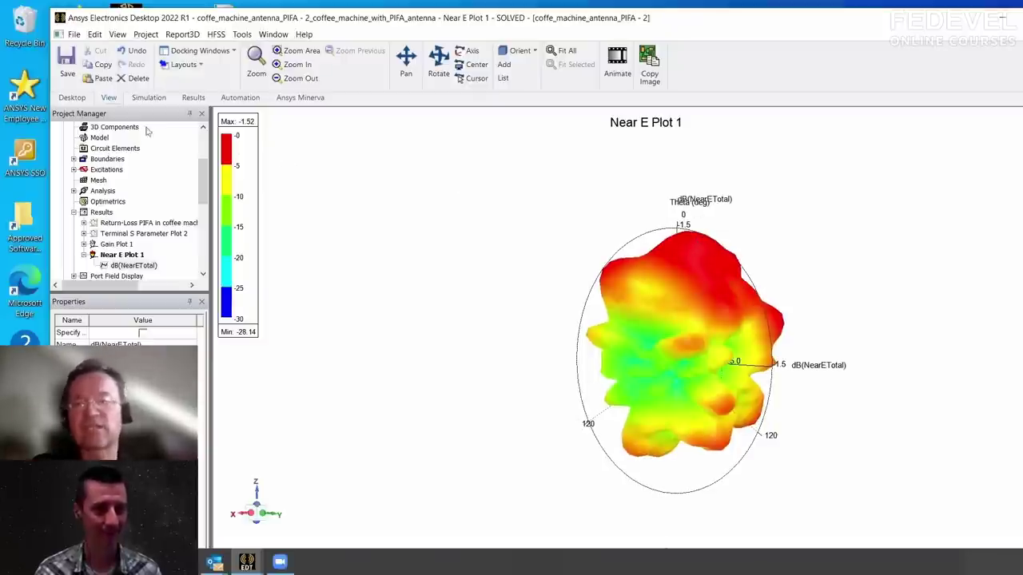
Return to the 2_coffee_machine_with_PIFA_antenna model, highlight the metal body around the antenna board for inspection and clear the selection
{"action": "scroll", "coordinate": [104, 183], "scroll_direction": "up", "scroll_amount": 3}
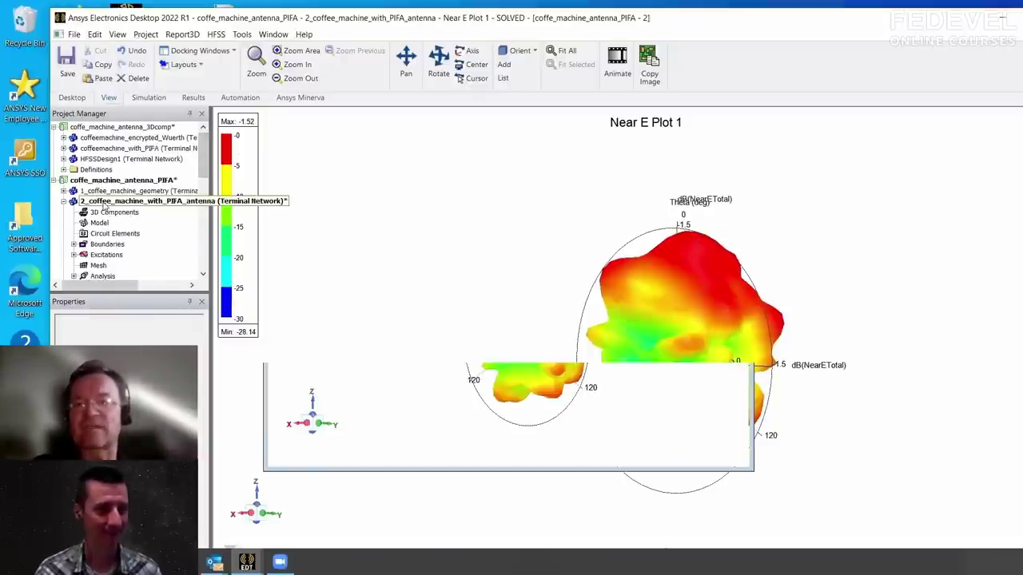
{"action": "double_click", "coordinate": [104, 206]}
{"action": "scroll", "coordinate": [422, 281], "scroll_direction": "up", "scroll_amount": 6}
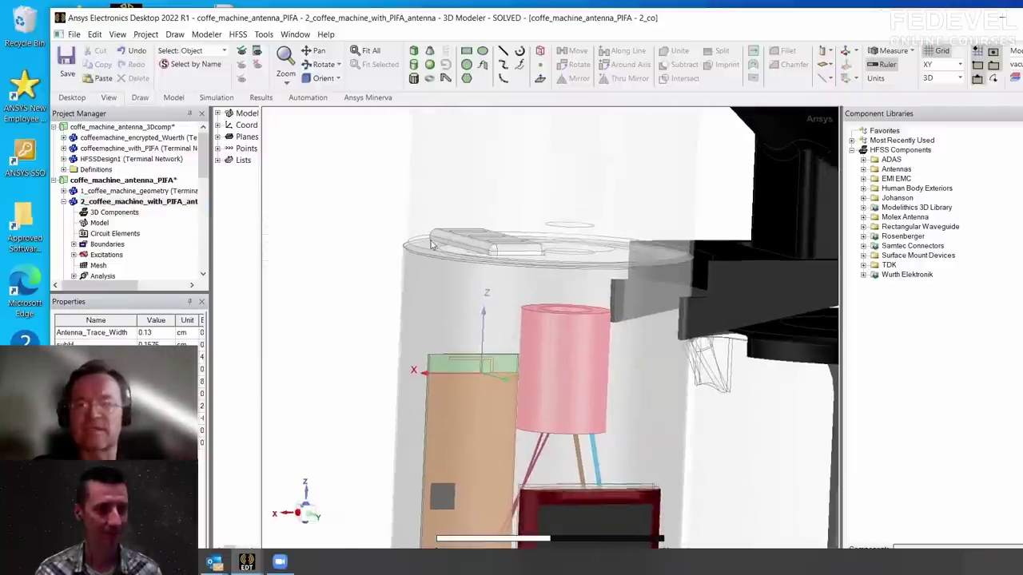
{"action": "left_click", "coordinate": [407, 273]}
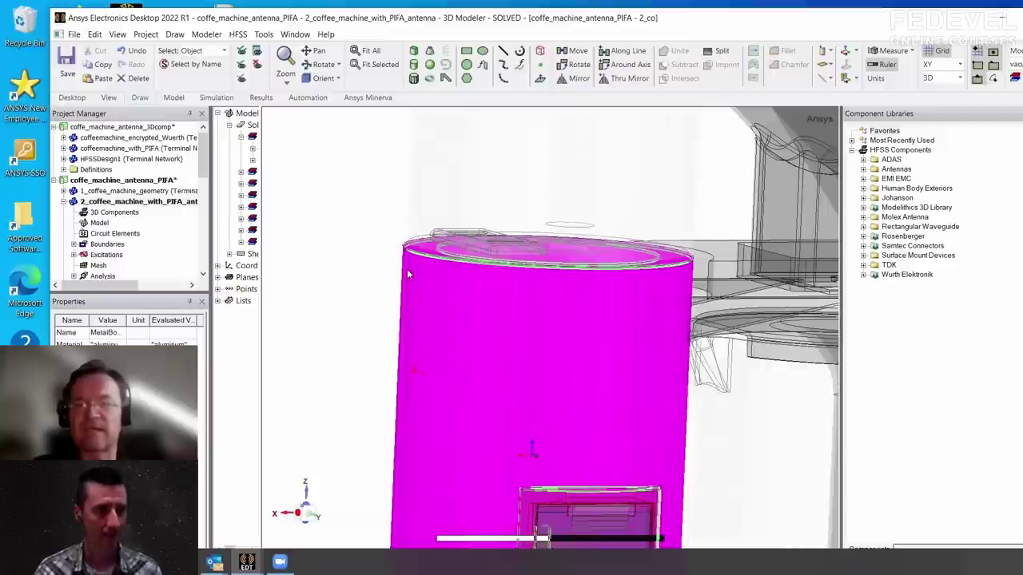
{"action": "middle_click_drag", "start_coordinate": [460, 331], "coordinate": [448, 297]}
{"action": "left_click_drag", "start_coordinate": [457, 300], "coordinate": [455, 295], "text": "alt"}
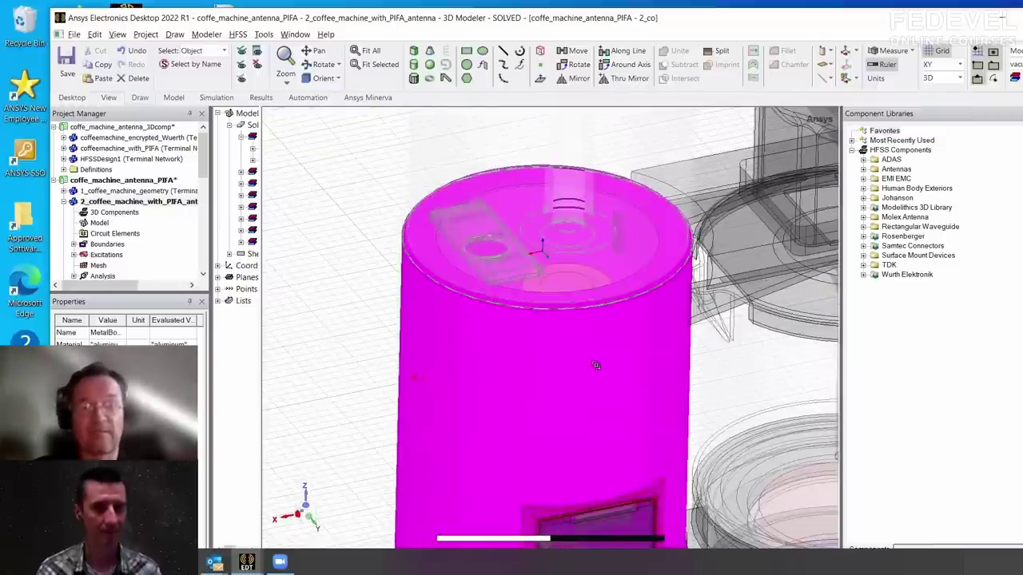
{"action": "scroll", "coordinate": [569, 349], "scroll_direction": "down", "scroll_amount": 1}
{"action": "scroll", "coordinate": [549, 234], "scroll_direction": "down", "scroll_amount": 2}
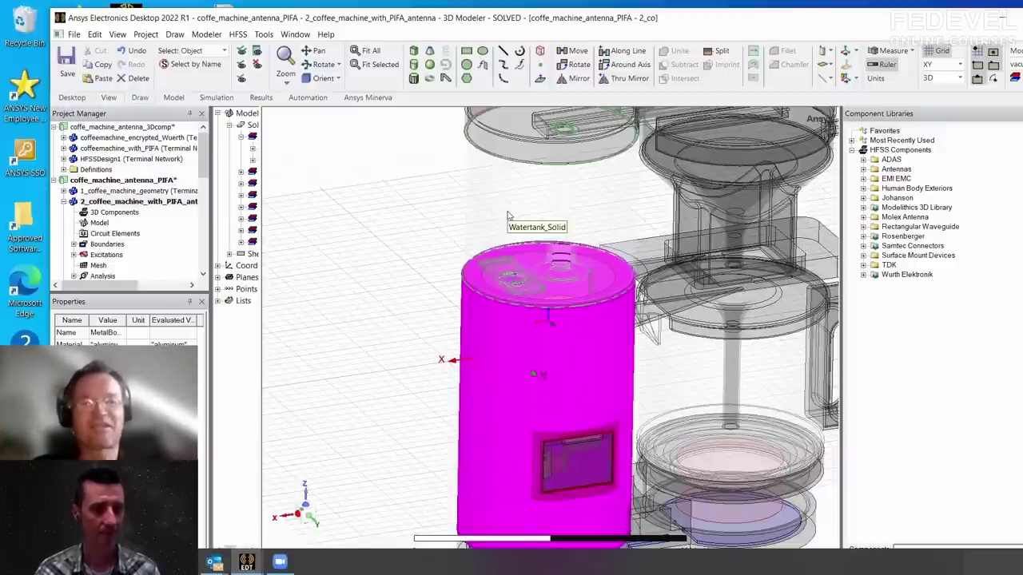
{"action": "scroll", "coordinate": [407, 200], "scroll_direction": "down", "scroll_amount": 5}
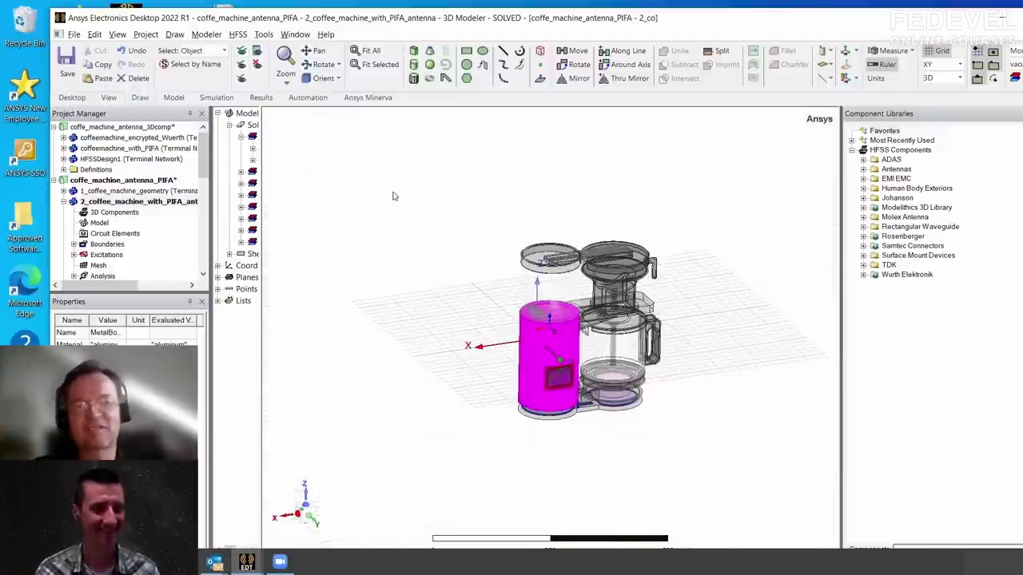
{"action": "scroll", "coordinate": [503, 306], "scroll_direction": "up", "scroll_amount": 5}
{"action": "key", "text": "ctrl+shift+a"}
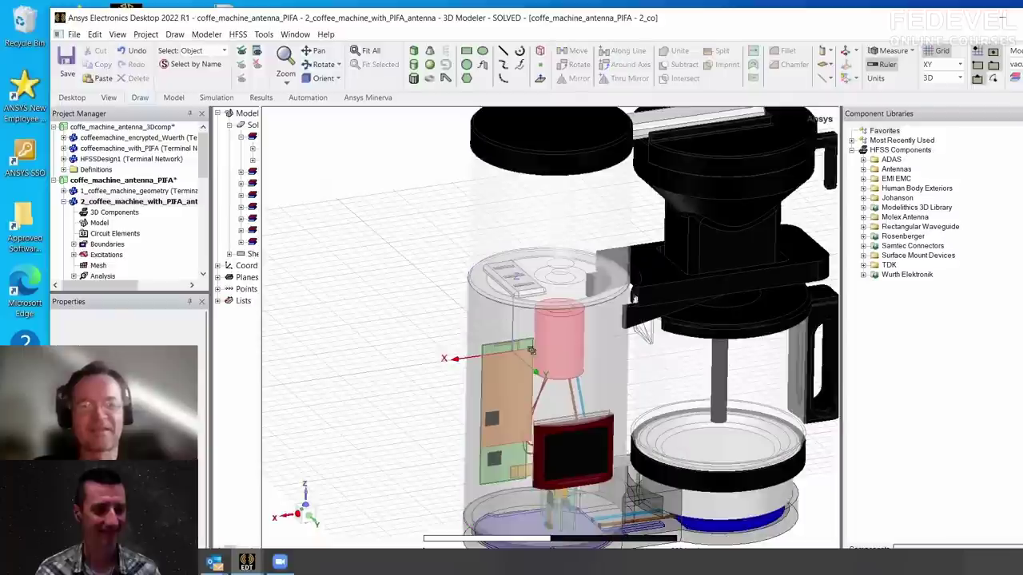
Highlight the MetalBody1 solid listed among the aluminum solids to check its extent, and deselect it
{"action": "middle_click_drag", "start_coordinate": [535, 349], "coordinate": [502, 271]}
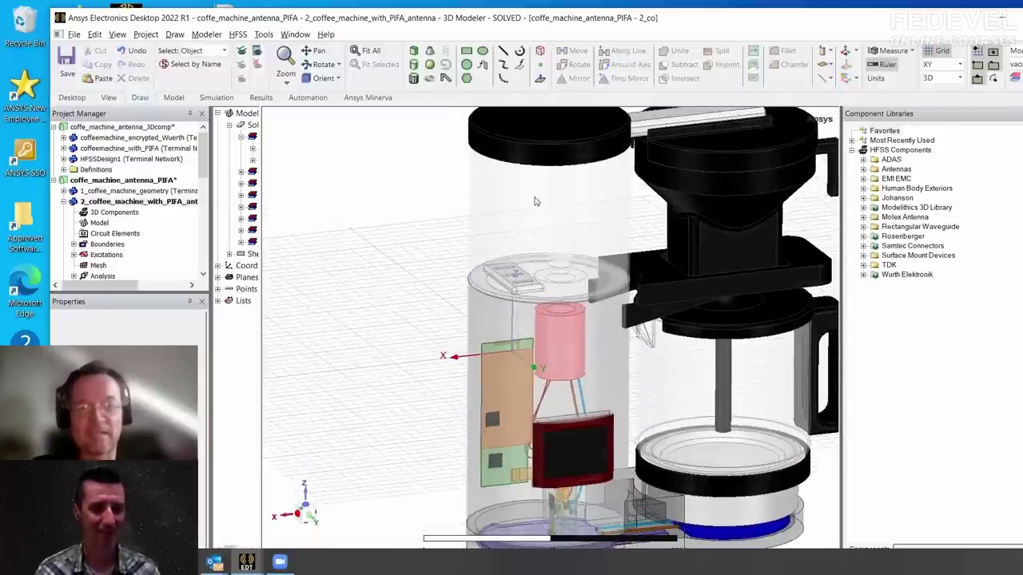
{"action": "scroll", "coordinate": [539, 264], "scroll_direction": "up", "scroll_amount": 1}
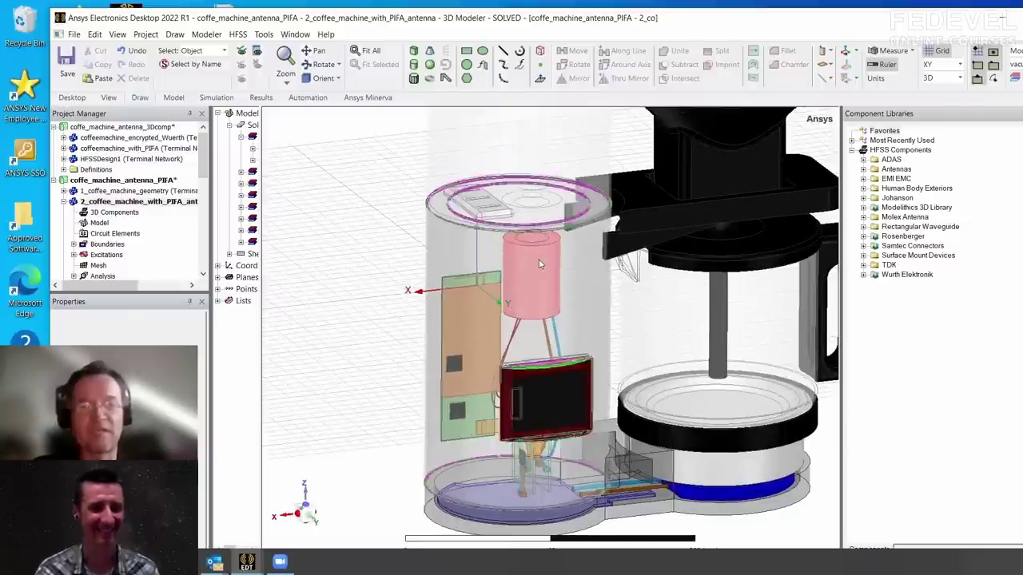
{"action": "left_click_drag", "start_coordinate": [261, 193], "coordinate": [308, 195]}
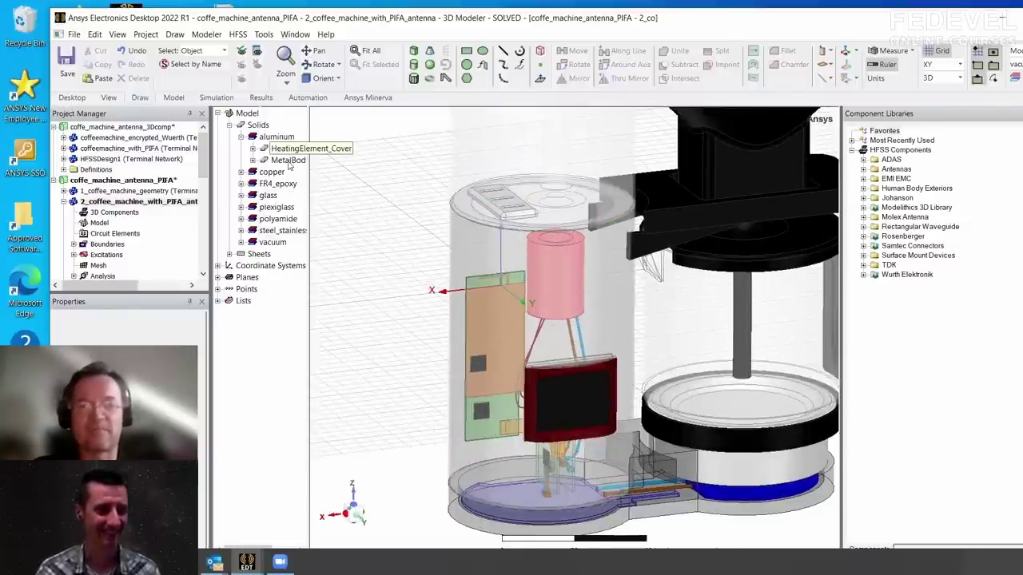
{"action": "left_click", "coordinate": [287, 160]}
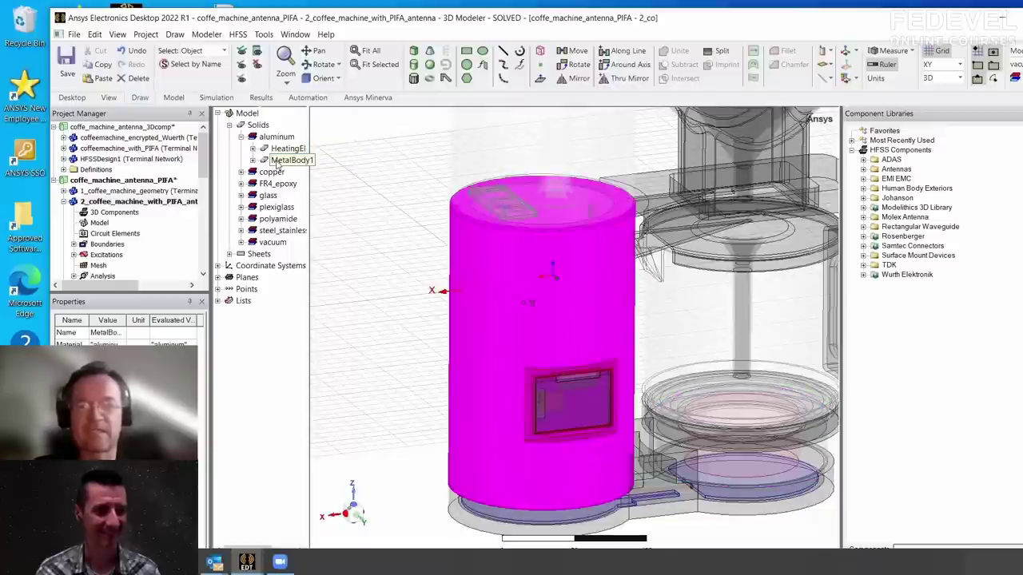
{"action": "left_click", "coordinate": [366, 151]}
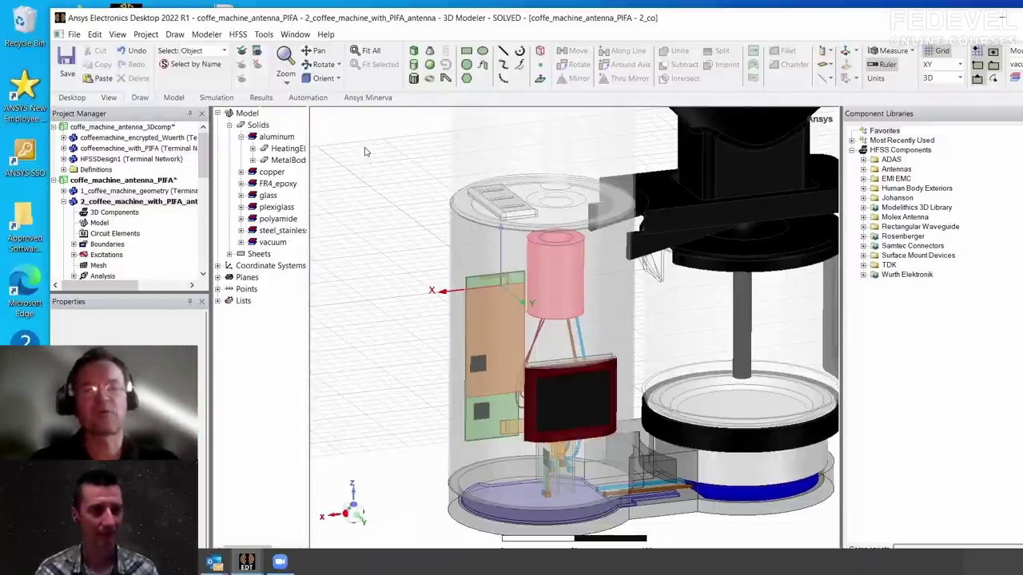
Reopen Near E Plot 1, examine its lobes from another side and close the plot
{"action": "scroll", "coordinate": [481, 210], "scroll_direction": "down", "scroll_amount": 3}
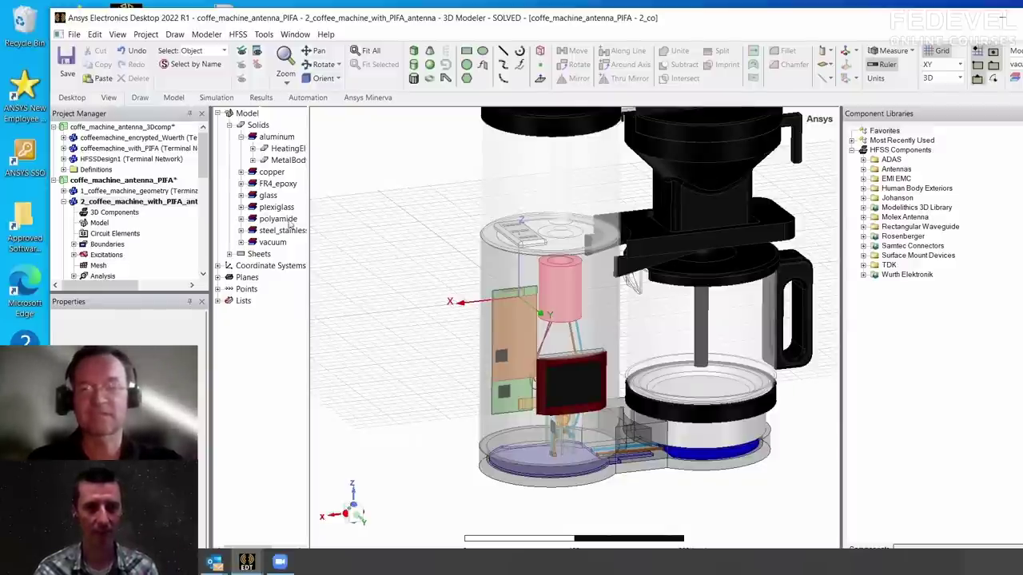
{"action": "scroll", "coordinate": [160, 200], "scroll_direction": "down", "scroll_amount": 4}
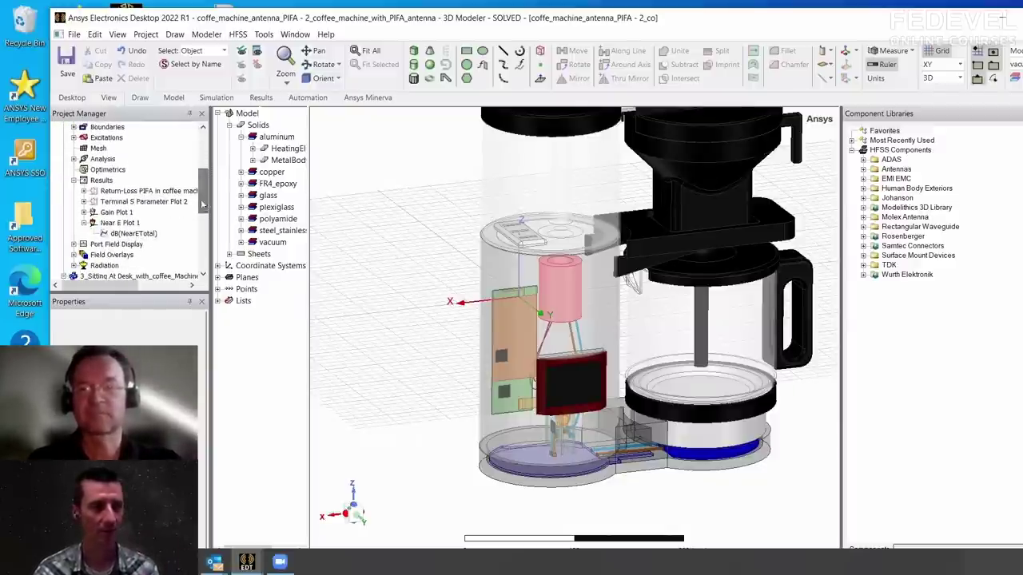
{"action": "double_click", "coordinate": [124, 223]}
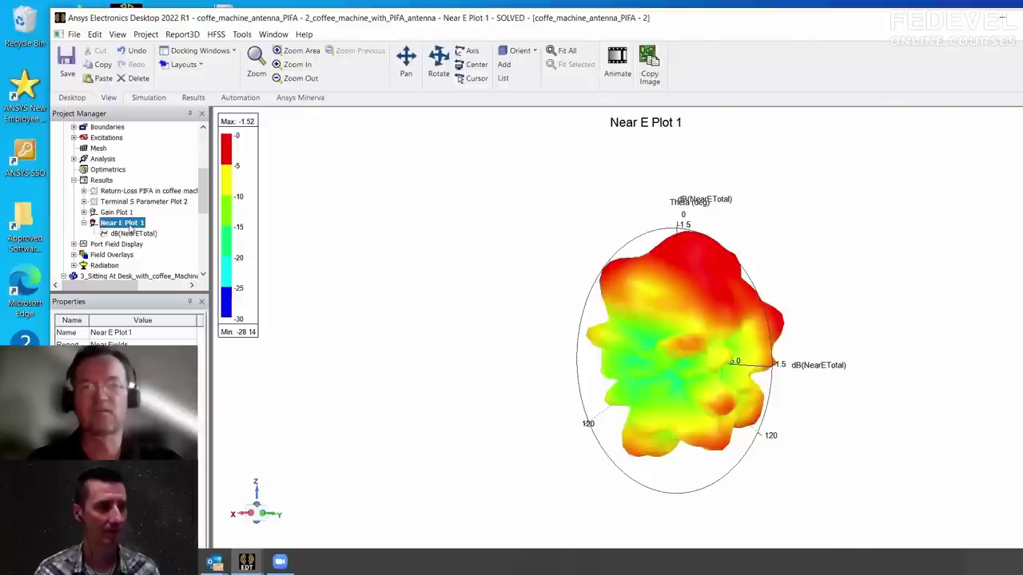
{"action": "left_click_drag", "start_coordinate": [647, 267], "coordinate": [734, 345], "text": "alt"}
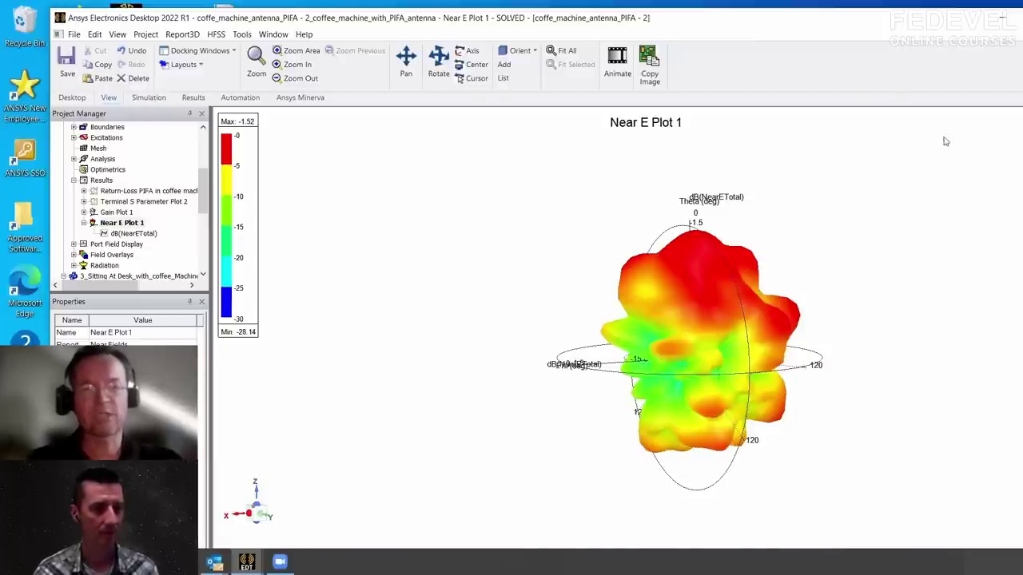
{"action": "left_click_drag", "start_coordinate": [941, 23], "coordinate": [853, 23]}
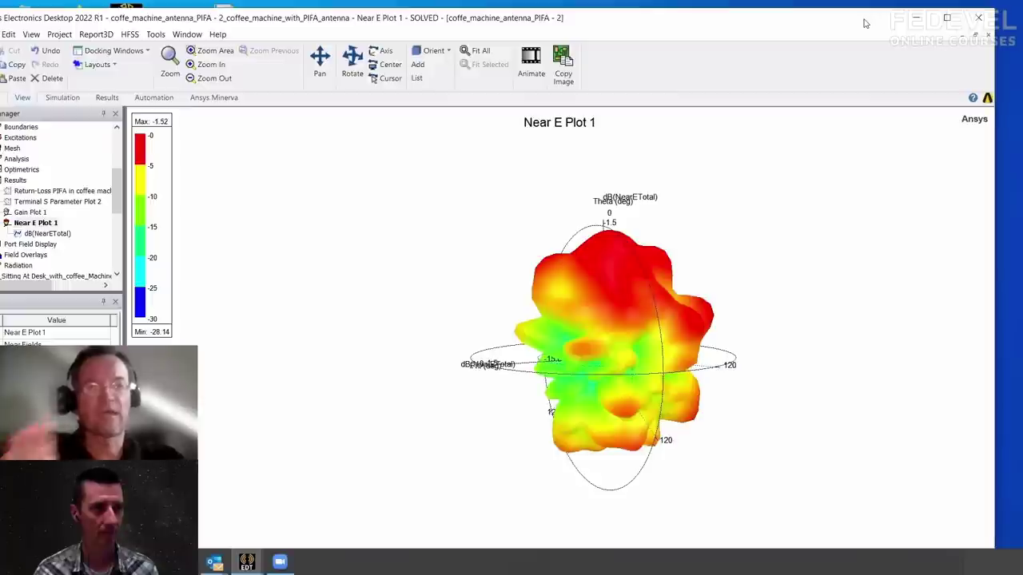
{"action": "left_click", "coordinate": [990, 39]}
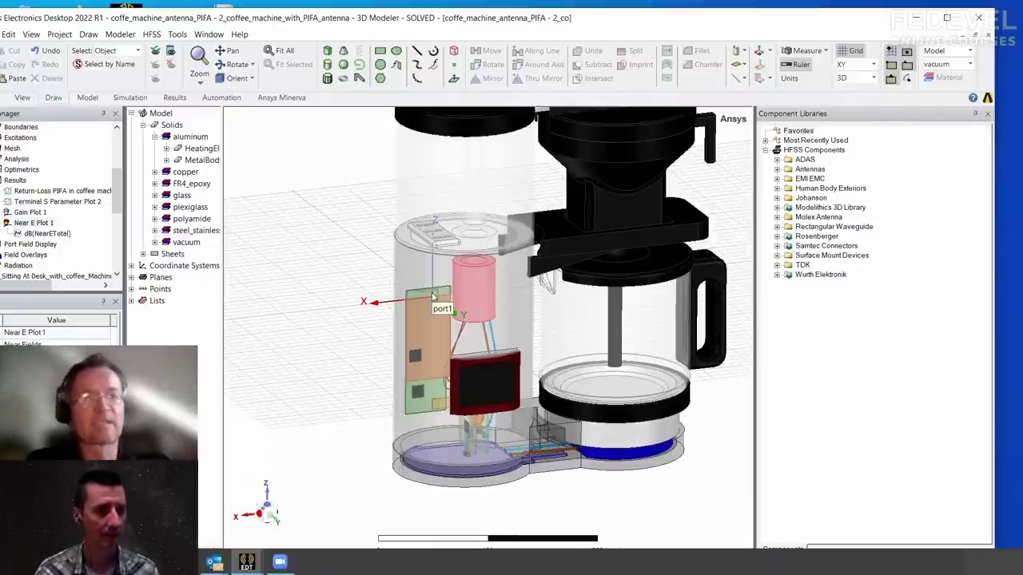
Switch to the Ansys Electronics Desktop window holding the SmartWatch_scenes project and expand its list of designs
{"action": "left_click", "coordinate": [919, 24]}
{"action": "mouse_move", "coordinate": [247, 564]}
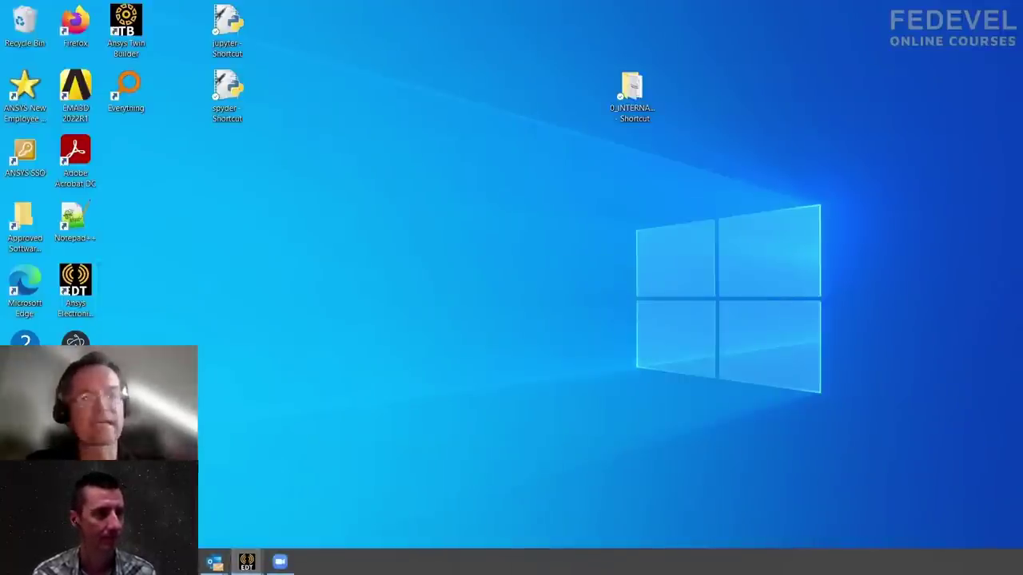
{"action": "key", "text": "alt+Tab"}
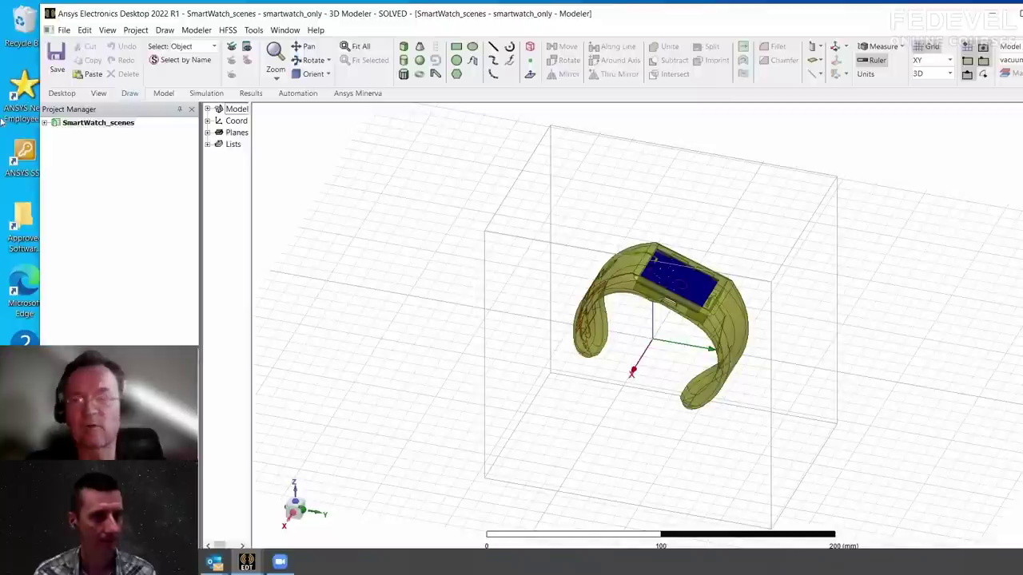
{"action": "left_click", "coordinate": [47, 123]}
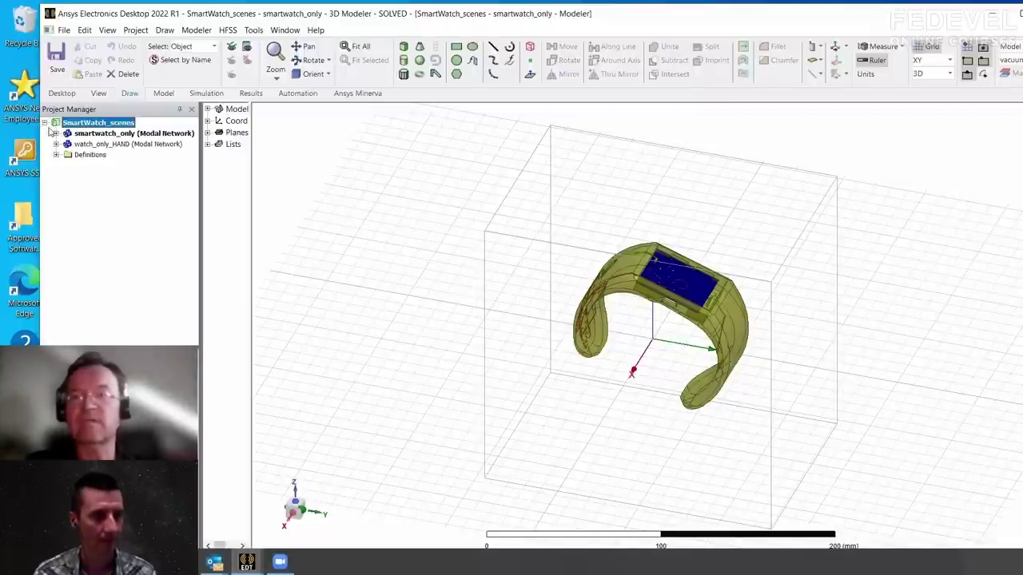
Examine the smartwatch model from several angles and expand the contents of the smartwatch_only design
{"action": "left_click", "coordinate": [716, 263]}
{"action": "left_click_drag", "start_coordinate": [699, 229], "coordinate": [595, 315], "text": "alt"}
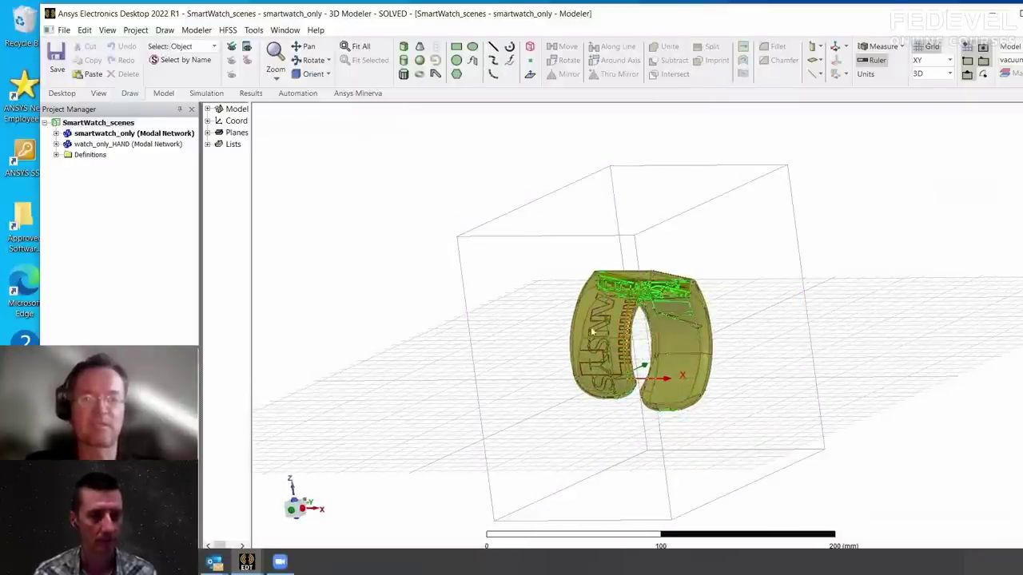
{"action": "left_click_drag", "start_coordinate": [662, 332], "coordinate": [704, 322], "text": "alt"}
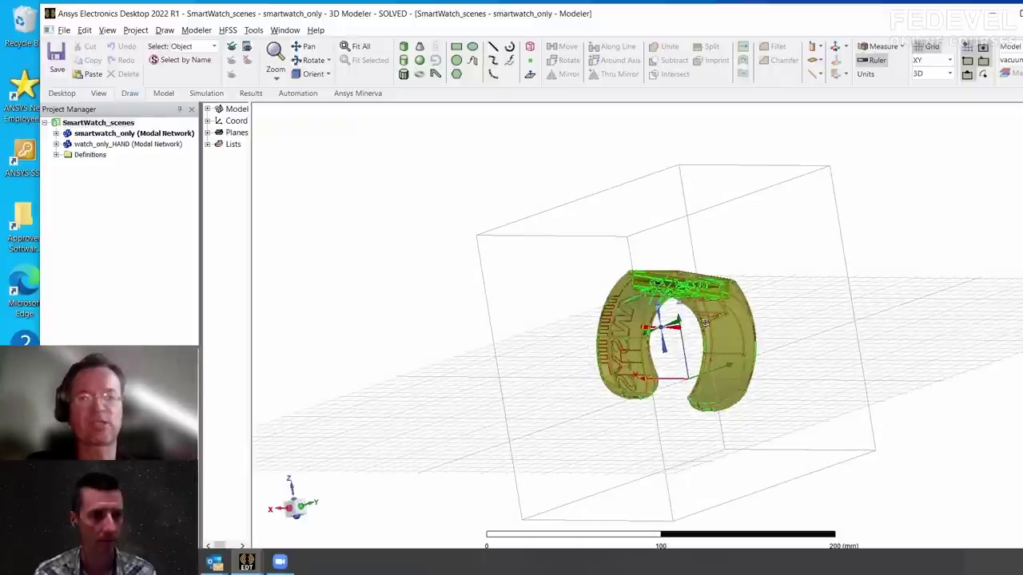
{"action": "left_click", "coordinate": [56, 133]}
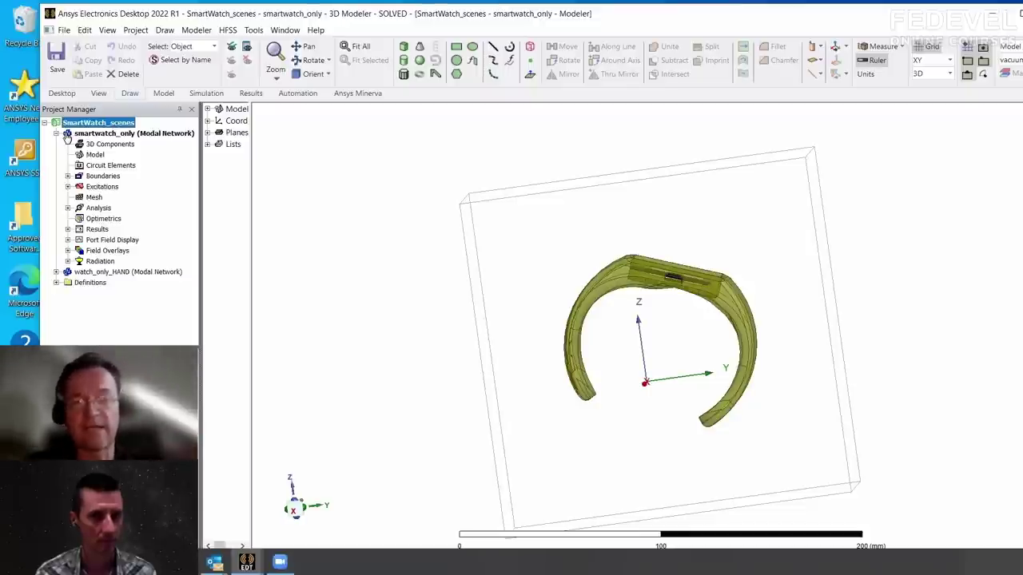
{"action": "left_click_drag", "start_coordinate": [605, 222], "coordinate": [609, 295], "text": "alt"}
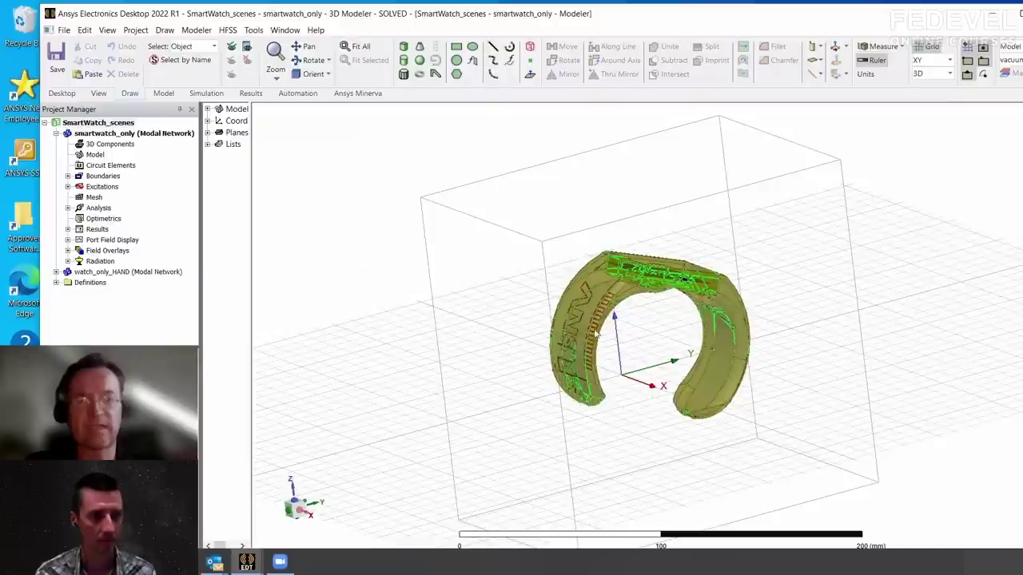
Expand the results of the smartwatch_only design and open S Parameter Plot 1 to examine its resonances
{"action": "left_click_drag", "start_coordinate": [611, 354], "coordinate": [590, 309], "text": "alt"}
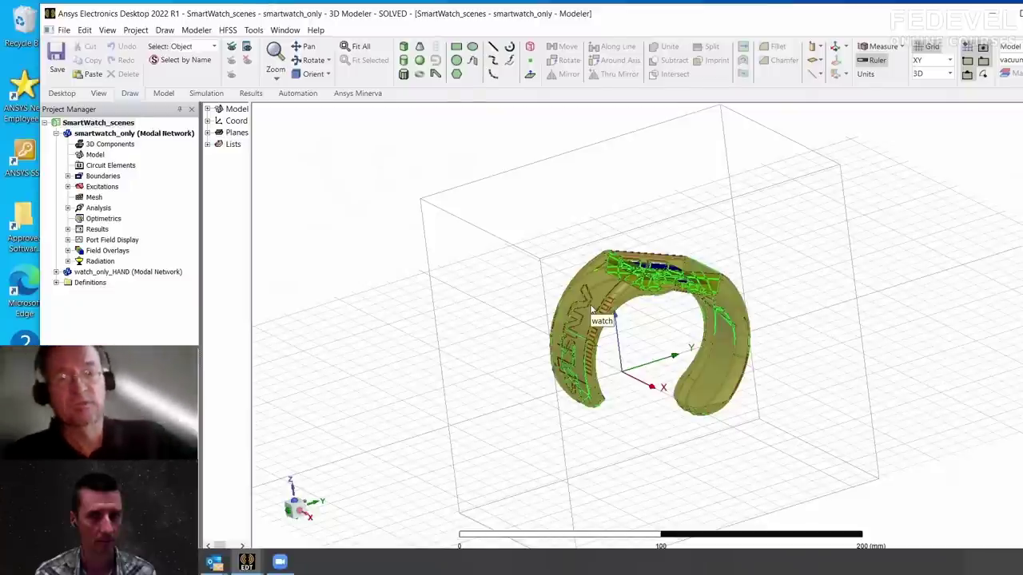
{"action": "left_click", "coordinate": [68, 229]}
{"action": "double_click", "coordinate": [112, 241]}
{"action": "left_click", "coordinate": [107, 242]}
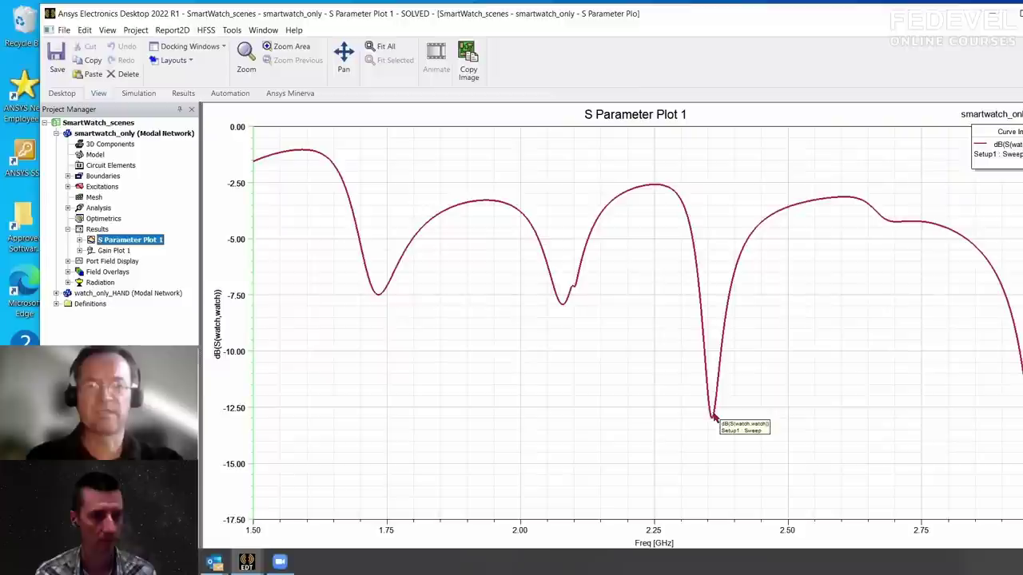
Open Gain Plot 1 of the smartwatch_only design and examine the radiation pattern from another side
{"action": "left_click", "coordinate": [114, 250]}
{"action": "double_click", "coordinate": [120, 253]}
{"action": "middle_click_drag", "start_coordinate": [558, 319], "coordinate": [633, 314]}
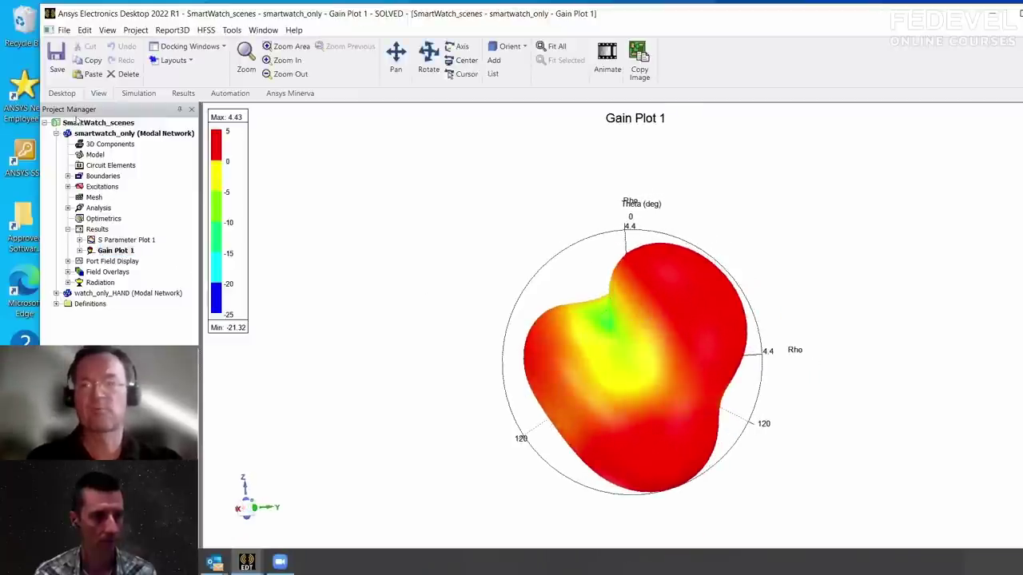
Return to the smartwatch_only model and overlay Gain Plot 1 on it as a visible radiation field
{"action": "double_click", "coordinate": [92, 134]}
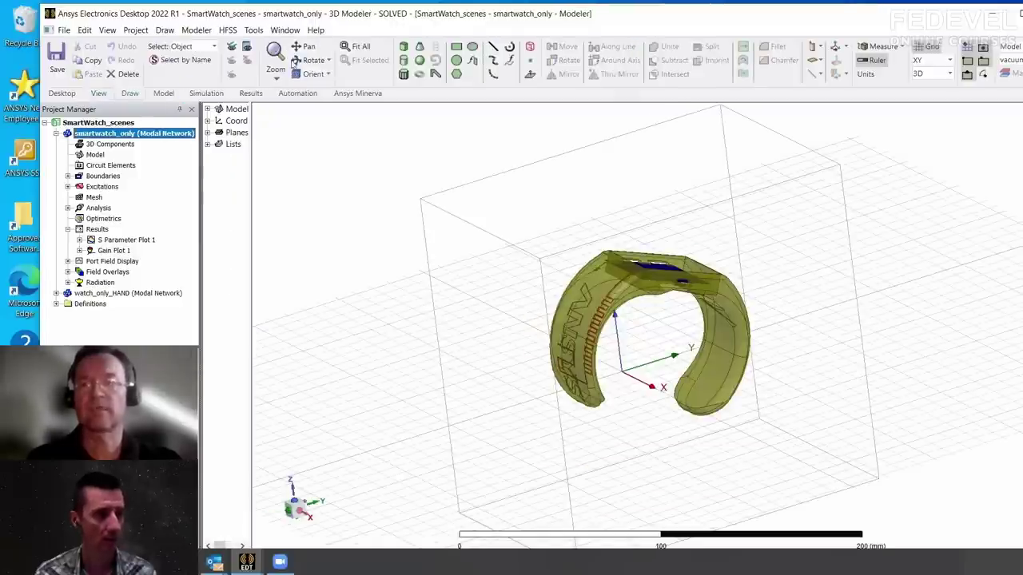
{"action": "left_click", "coordinate": [227, 30]}
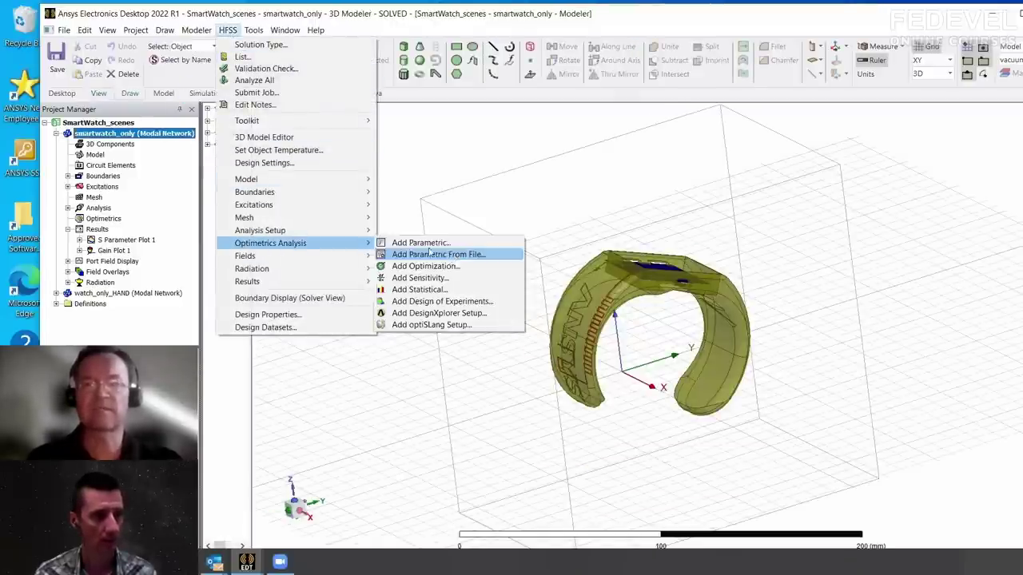
{"action": "mouse_move", "coordinate": [315, 257]}
{"action": "mouse_move", "coordinate": [443, 256]}
{"action": "left_click", "coordinate": [605, 324]}
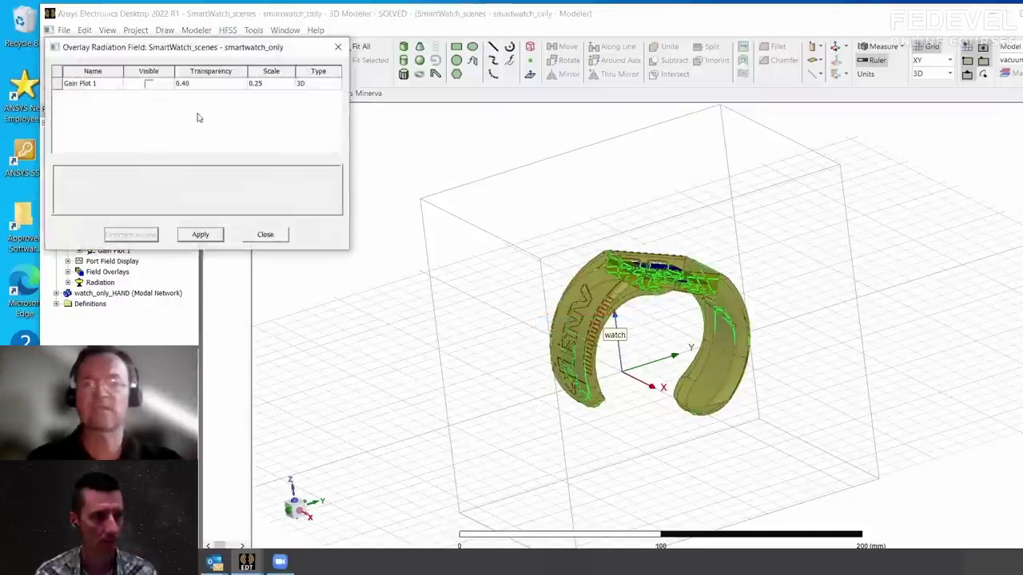
{"action": "left_click", "coordinate": [148, 84]}
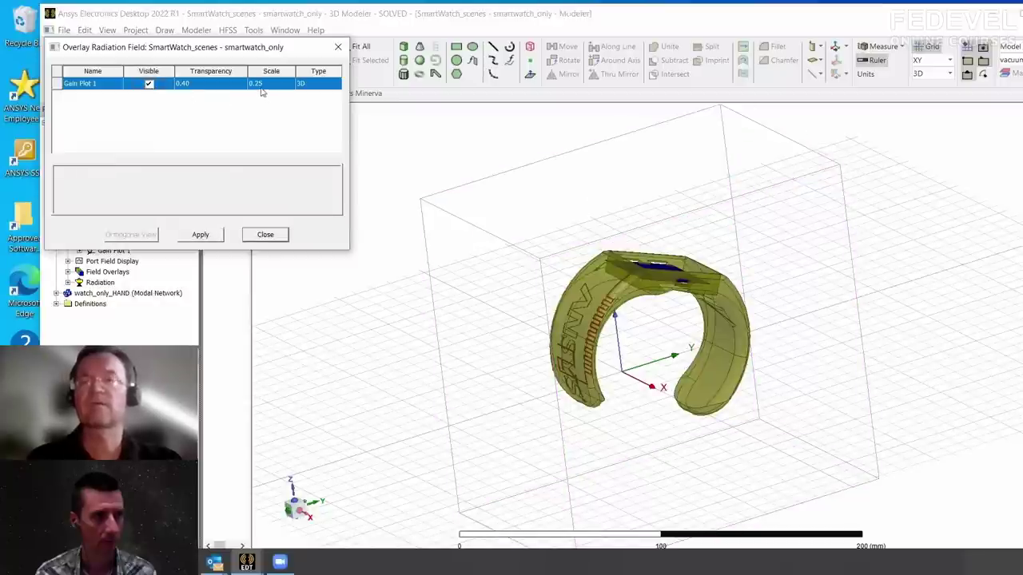
{"action": "left_click", "coordinate": [202, 235]}
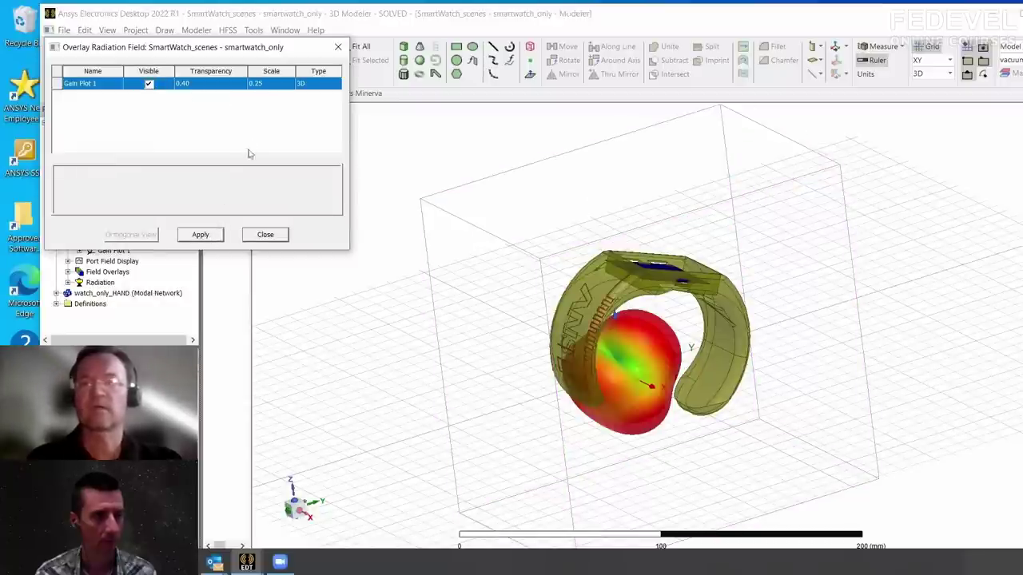
Set the Gain Plot 1 overlay's scale to 1 and examine the pattern around the watch from several angles
{"action": "left_click", "coordinate": [258, 84]}
{"action": "left_click", "coordinate": [269, 83]}
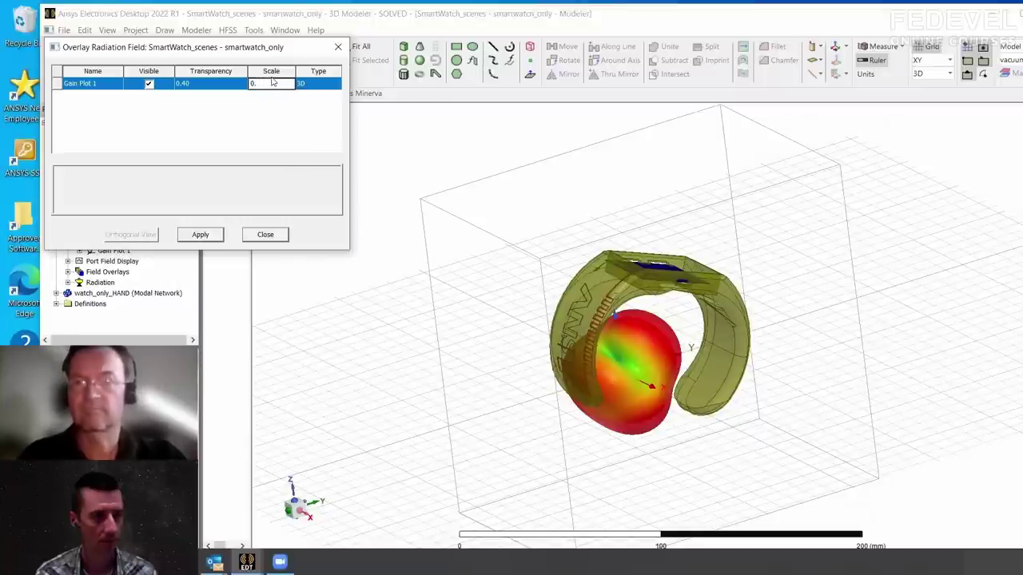
{"action": "type", "text": "11"}
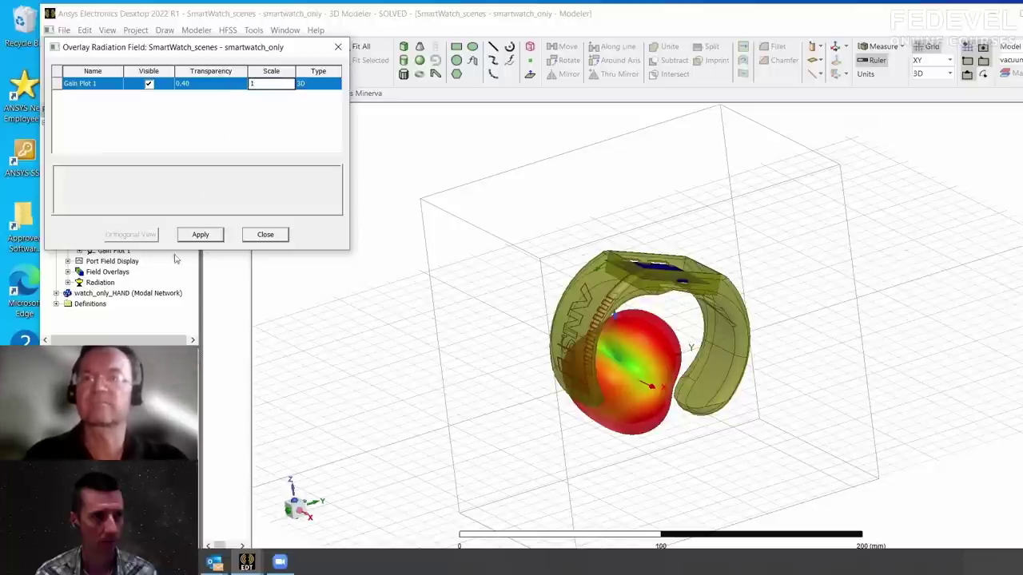
{"action": "left_click", "coordinate": [193, 234]}
{"action": "left_click", "coordinate": [267, 235]}
{"action": "mouse_move", "coordinate": [660, 326]}
{"action": "middle_mouse_down"}
{"action": "mouse_move", "coordinate": [703, 320]}
{"action": "mouse_move", "coordinate": [728, 338]}
{"action": "middle_mouse_up"}
{"action": "mouse_move", "coordinate": [728, 338]}
{"action": "left_mouse_down", "text": "alt"}
{"action": "mouse_move", "coordinate": [726, 303]}
{"action": "mouse_move", "coordinate": [735, 336]}
{"action": "mouse_move", "coordinate": [663, 402]}
{"action": "mouse_move", "coordinate": [696, 410]}
{"action": "mouse_move", "coordinate": [654, 328]}
{"action": "mouse_move", "coordinate": [686, 335]}
{"action": "mouse_move", "coordinate": [648, 322]}
{"action": "left_mouse_up", "text": "alt"}
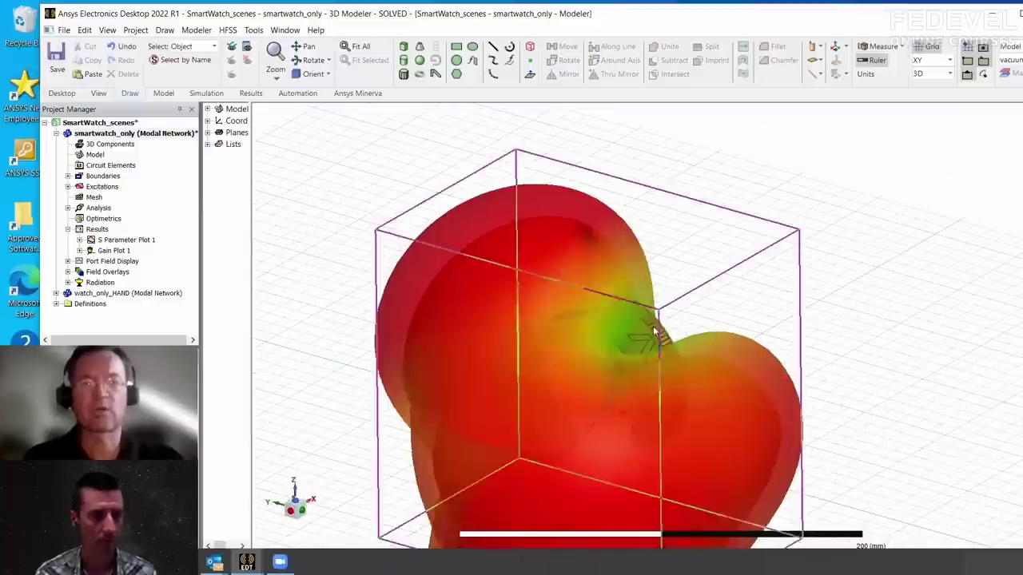
{"action": "mouse_move", "coordinate": [585, 375]}
{"action": "left_mouse_down", "text": "alt"}
{"action": "mouse_move", "coordinate": [581, 388]}
{"action": "mouse_move", "coordinate": [505, 405]}
{"action": "mouse_move", "coordinate": [620, 408]}
{"action": "mouse_move", "coordinate": [592, 379]}
{"action": "mouse_move", "coordinate": [582, 388]}
{"action": "mouse_move", "coordinate": [487, 376]}
{"action": "left_mouse_up", "text": "alt"}
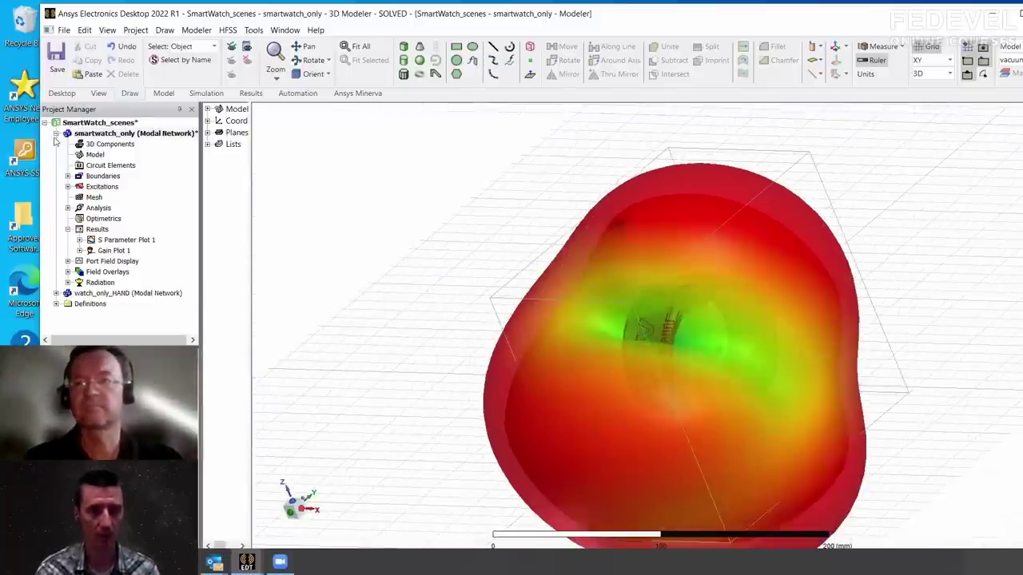
Open the watch_only_HAND model, view the watch on the wrist from several angles and select the hand's outer body
{"action": "left_click", "coordinate": [56, 132]}
{"action": "left_click", "coordinate": [128, 144]}
{"action": "left_click_drag", "start_coordinate": [632, 328], "coordinate": [771, 333], "text": "alt"}
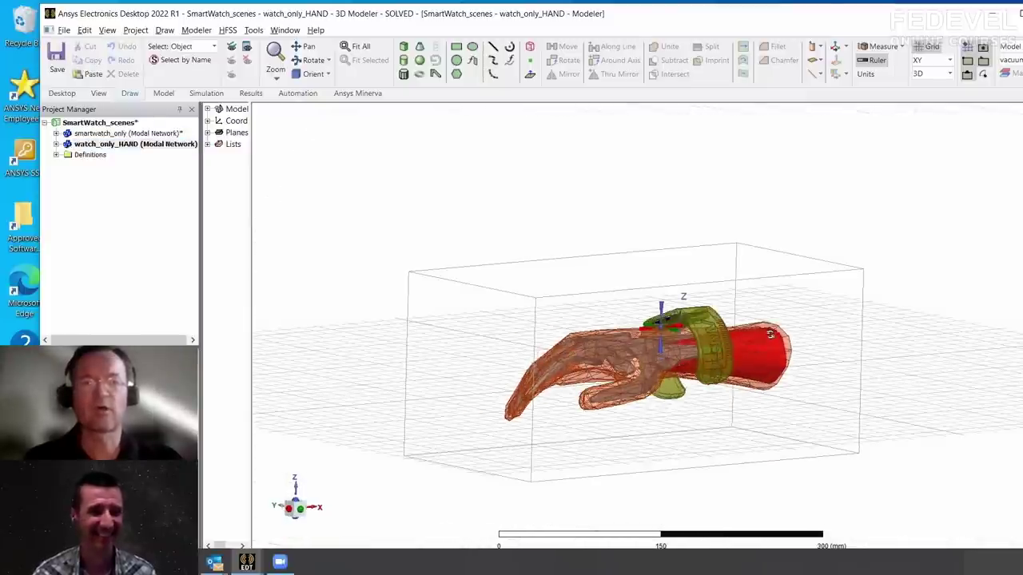
{"action": "left_click_drag", "start_coordinate": [749, 374], "coordinate": [575, 424], "text": "alt"}
{"action": "middle_click_drag", "start_coordinate": [461, 381], "coordinate": [452, 392]}
{"action": "left_click", "coordinate": [520, 400]}
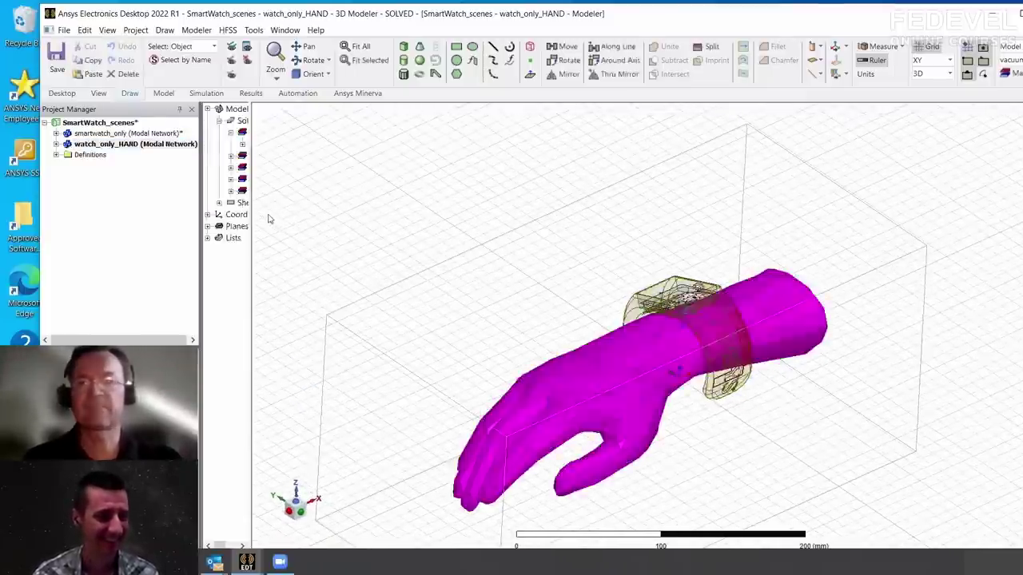
Widen the model tree, expand the human_bone_cortical solids and highlight the finger_r1 bone
{"action": "left_click_drag", "start_coordinate": [251, 216], "coordinate": [337, 216]}
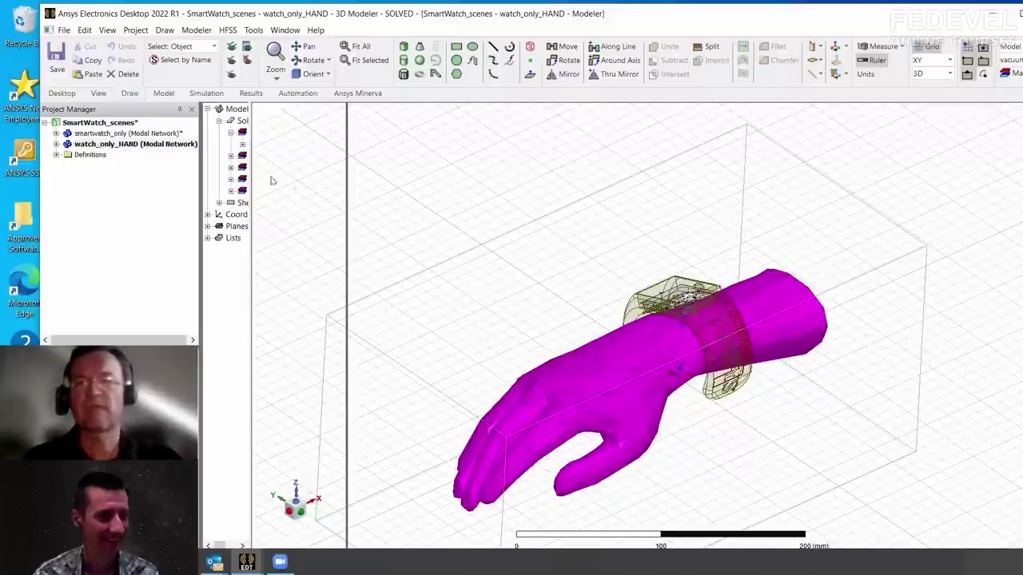
{"action": "left_click", "coordinate": [231, 155]}
{"action": "left_click", "coordinate": [275, 168]}
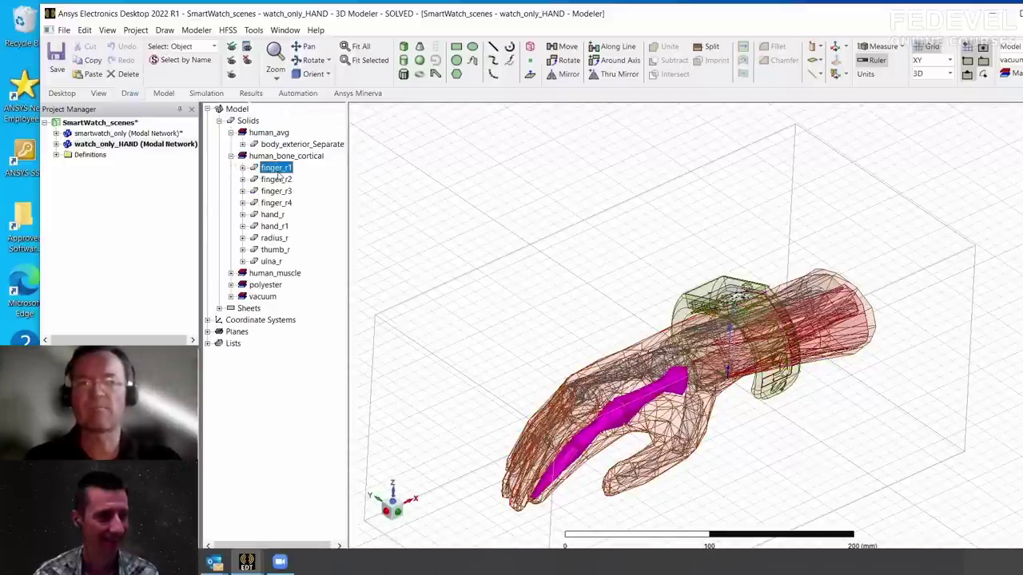
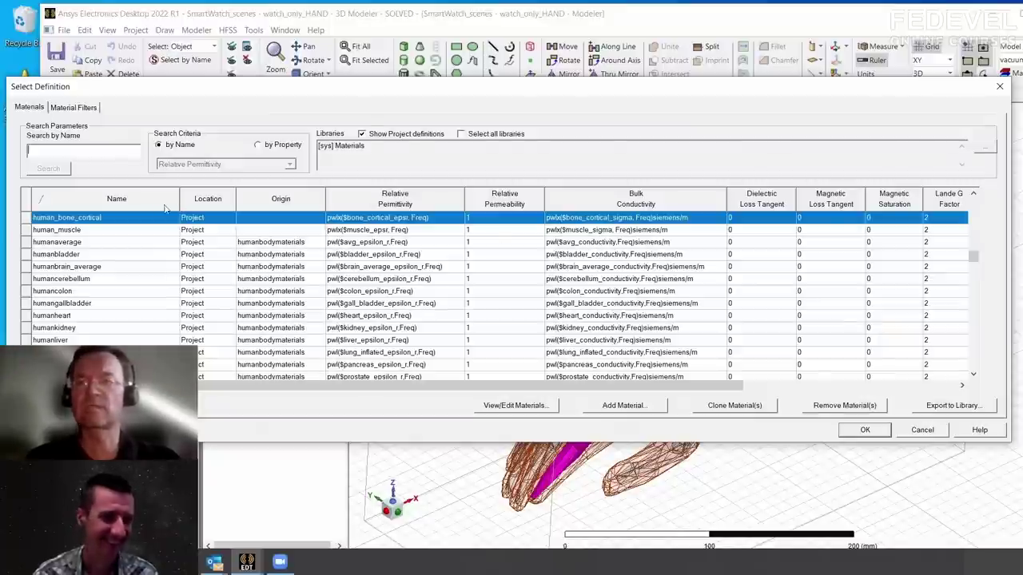
Check the human_muscle entry among the material definitions, leave without assigning it, and view the hand from another side
{"action": "left_click", "coordinate": [124, 232]}
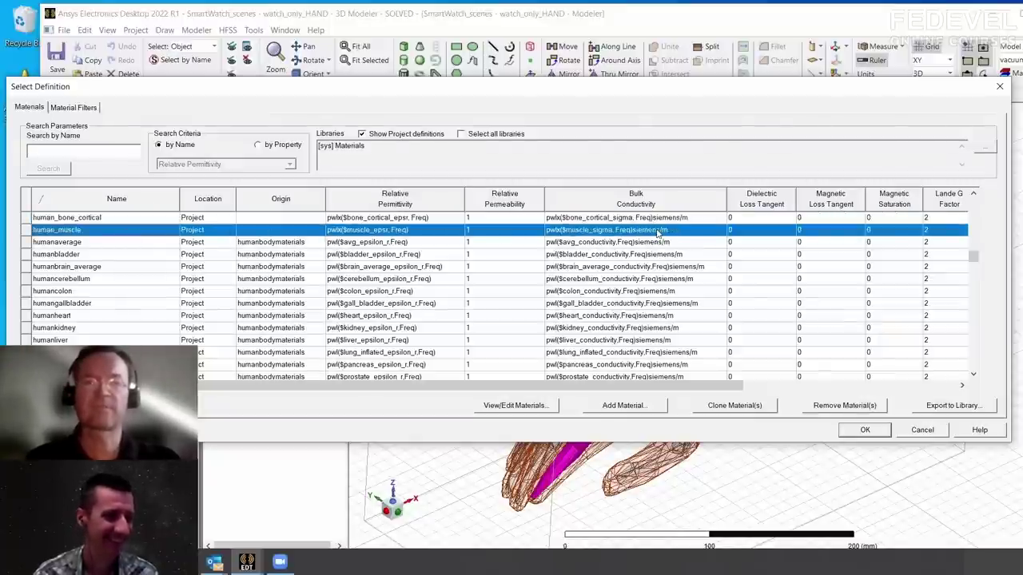
{"action": "left_click", "coordinate": [931, 432]}
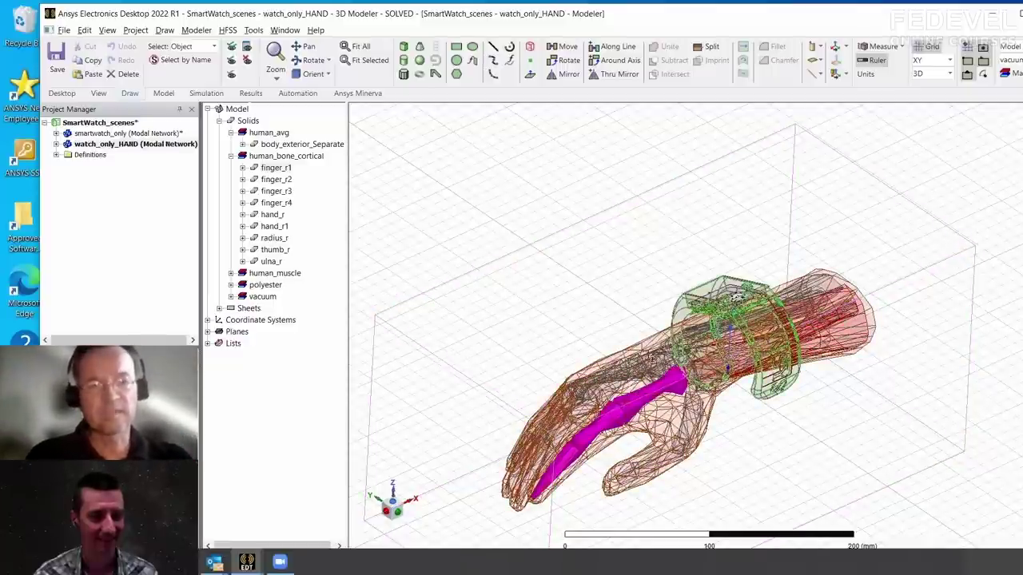
{"action": "middle_click_drag", "start_coordinate": [653, 360], "coordinate": [647, 373]}
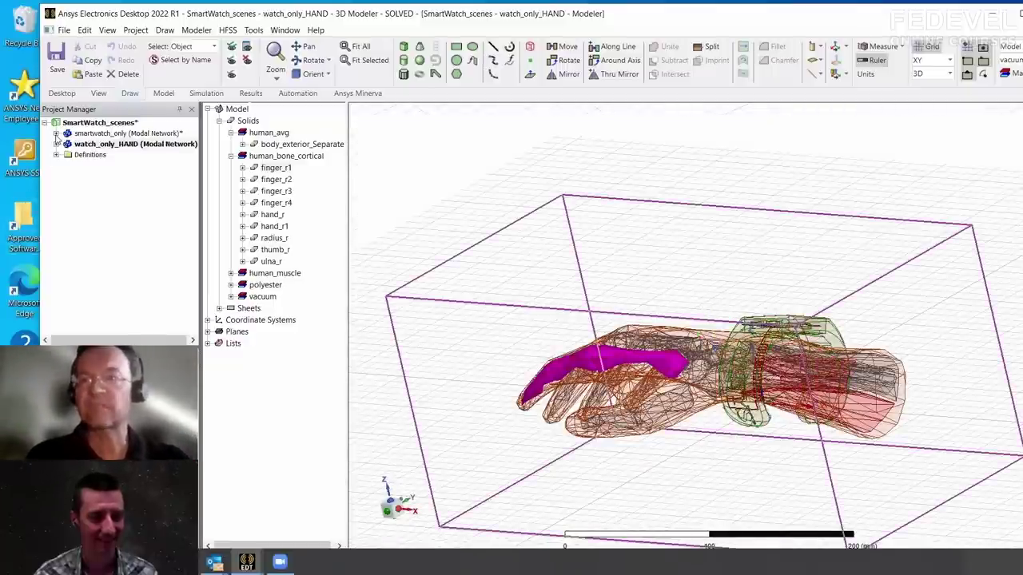
Expand the watch_only_HAND design and its results, and open S Parameter Plot 1
{"action": "left_click", "coordinate": [56, 144]}
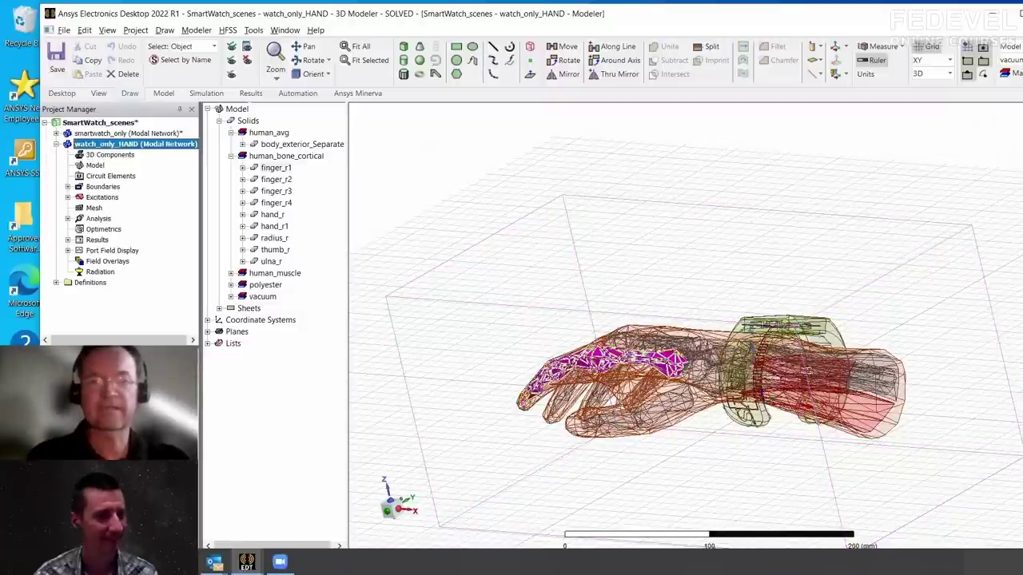
{"action": "middle_click_drag", "start_coordinate": [806, 380], "coordinate": [847, 424]}
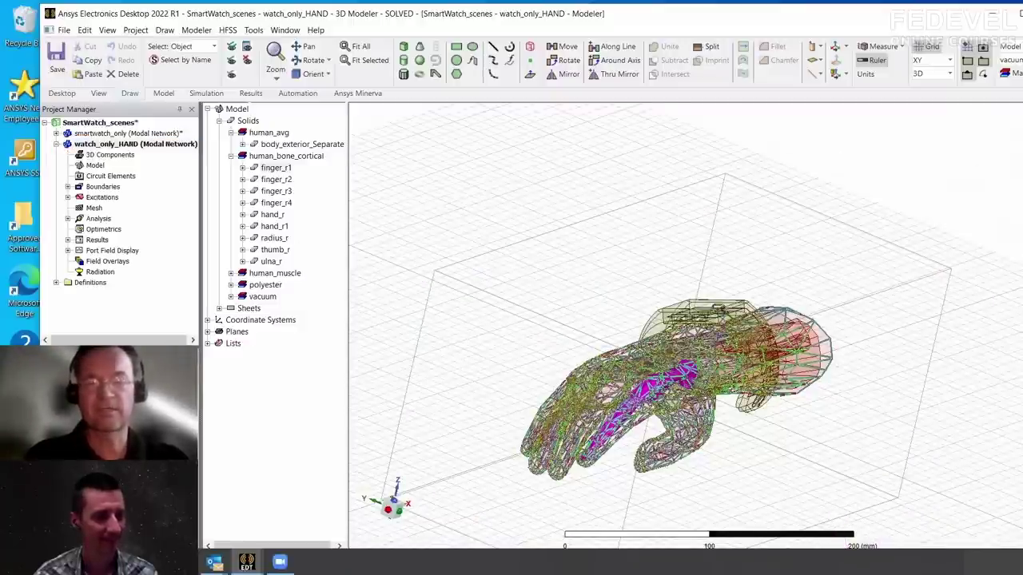
{"action": "left_click", "coordinate": [68, 240]}
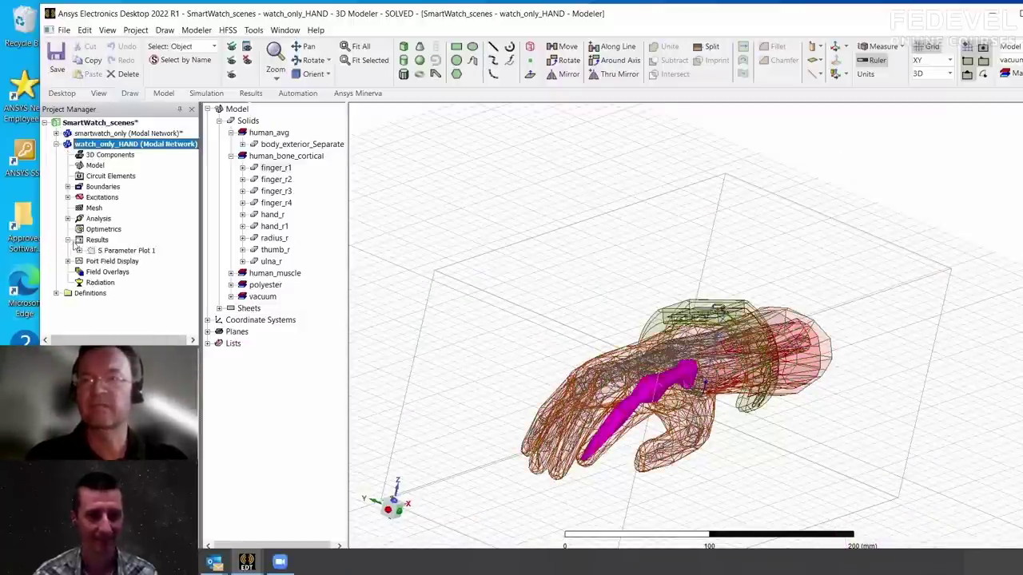
{"action": "double_click", "coordinate": [99, 252]}
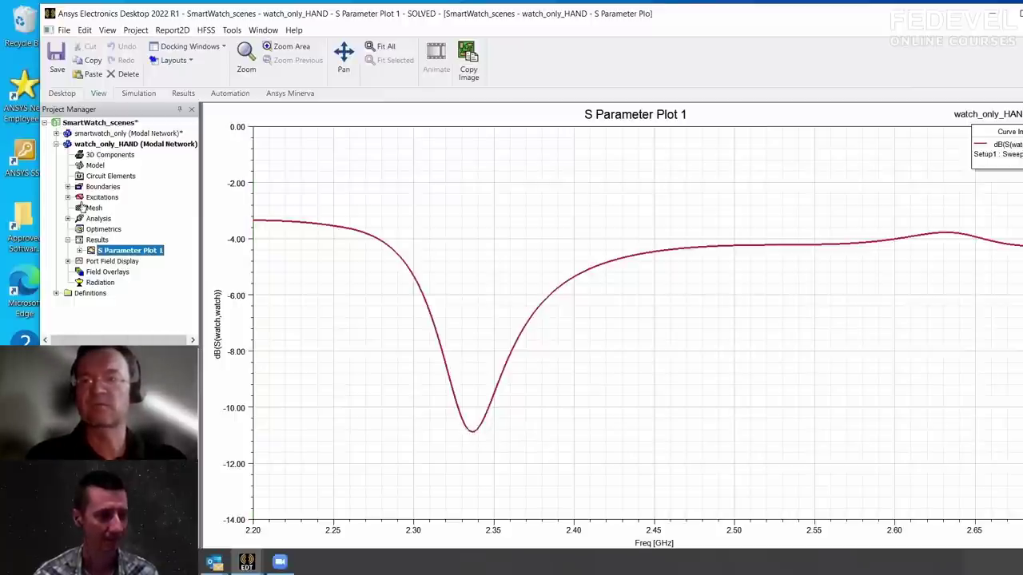
Return to the hand model and add a far-field infinite sphere with 5 deg step sizes for Phi and Theta
{"action": "double_click", "coordinate": [97, 147]}
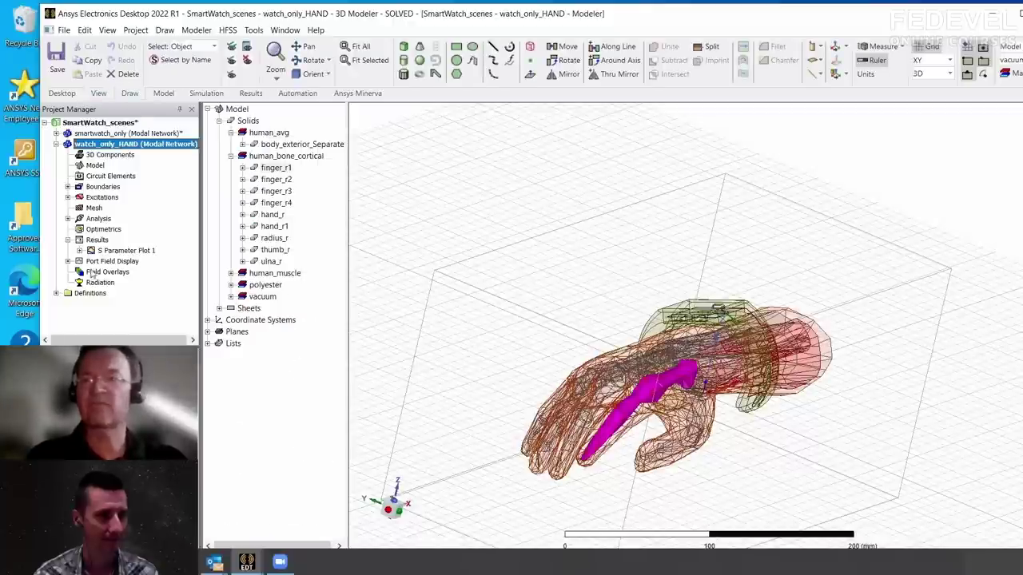
{"action": "right_click", "coordinate": [95, 284]}
{"action": "mouse_move", "coordinate": [241, 307]}
{"action": "left_click", "coordinate": [375, 306]}
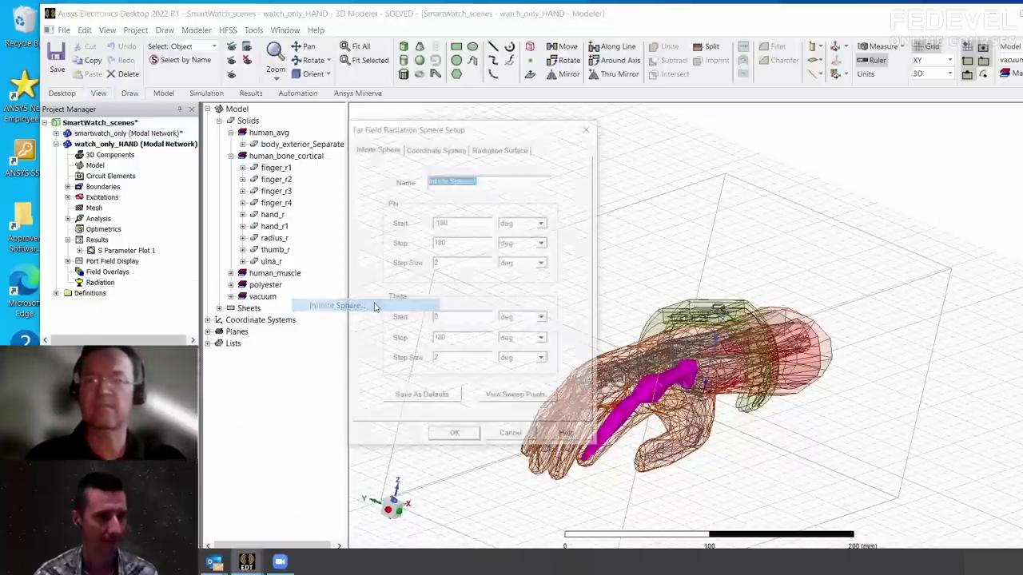
{"action": "double_click", "coordinate": [457, 263]}
{"action": "type", "text": "5"}
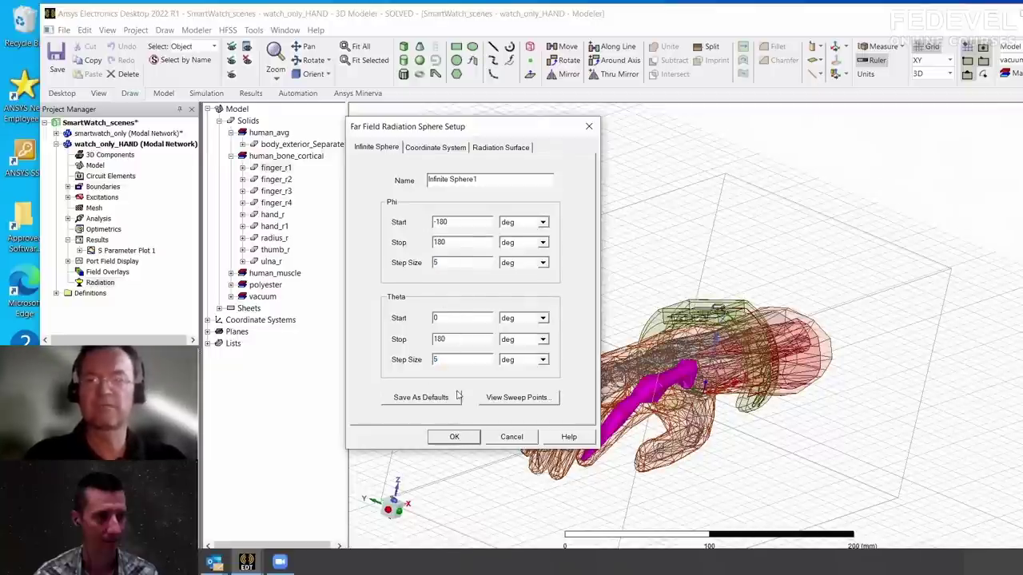
{"action": "left_click", "coordinate": [454, 437]}
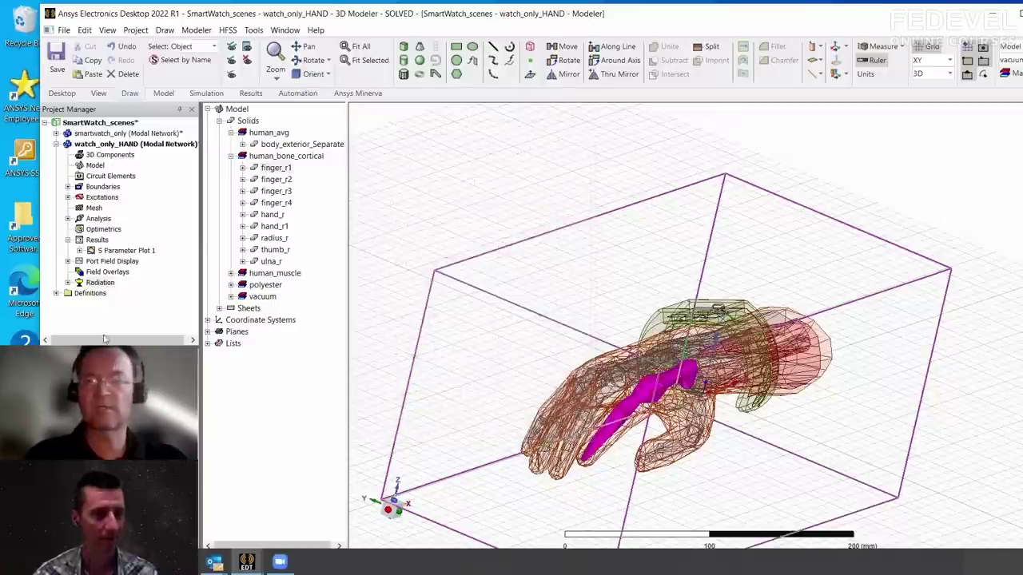
Create a far-field 3D polar plot of dB(GainTotal) on Infinite Sphere1 using Setup1 : LastAdaptive, and view it from another angle
{"action": "right_click", "coordinate": [97, 240]}
{"action": "mouse_move", "coordinate": [112, 246]}
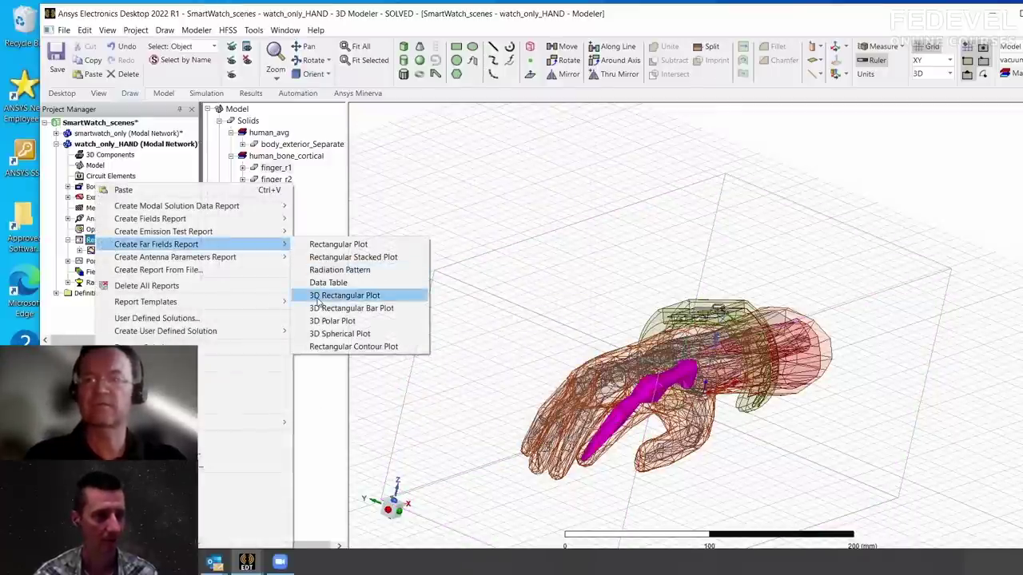
{"action": "left_click", "coordinate": [334, 322]}
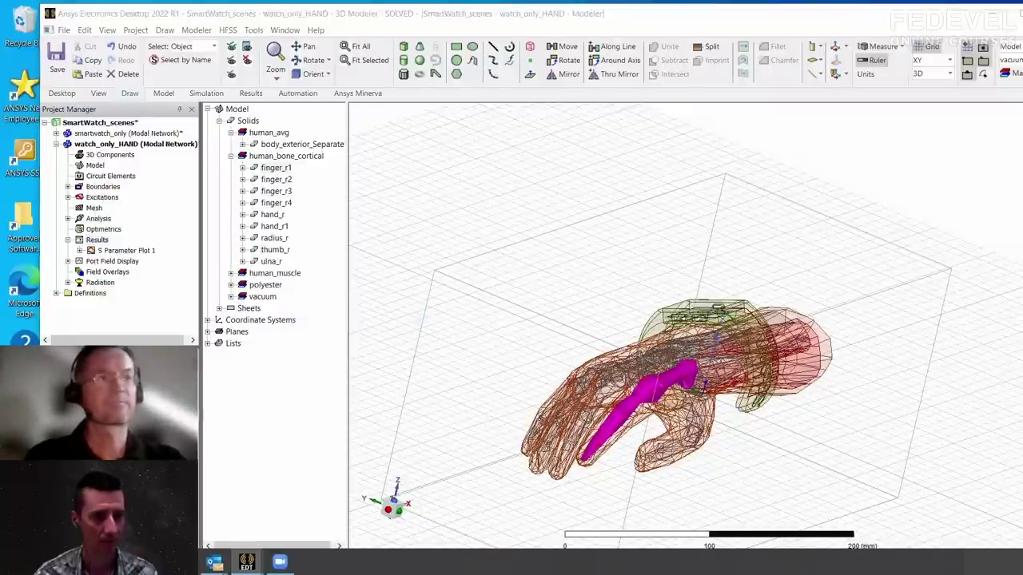
{"action": "scroll", "coordinate": [760, 303], "scroll_direction": "down", "scroll_amount": 2}
{"action": "left_click", "coordinate": [757, 307]}
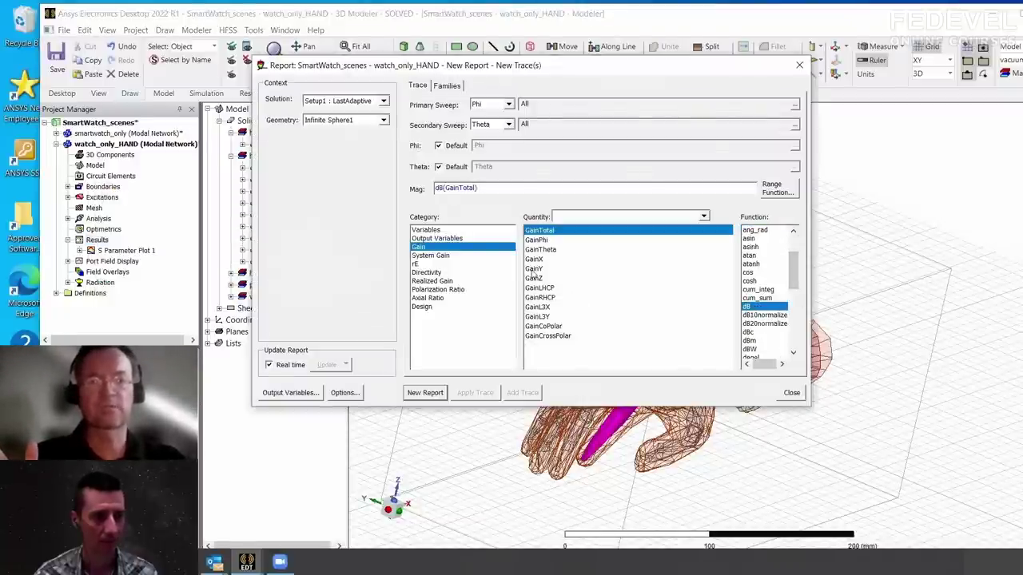
{"action": "left_click", "coordinate": [384, 101]}
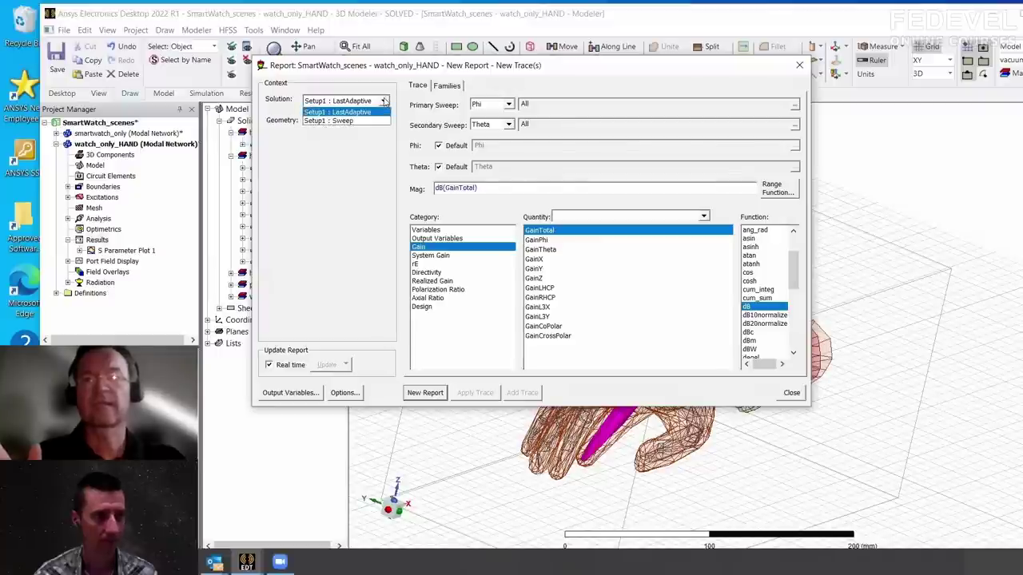
{"action": "left_click", "coordinate": [378, 111]}
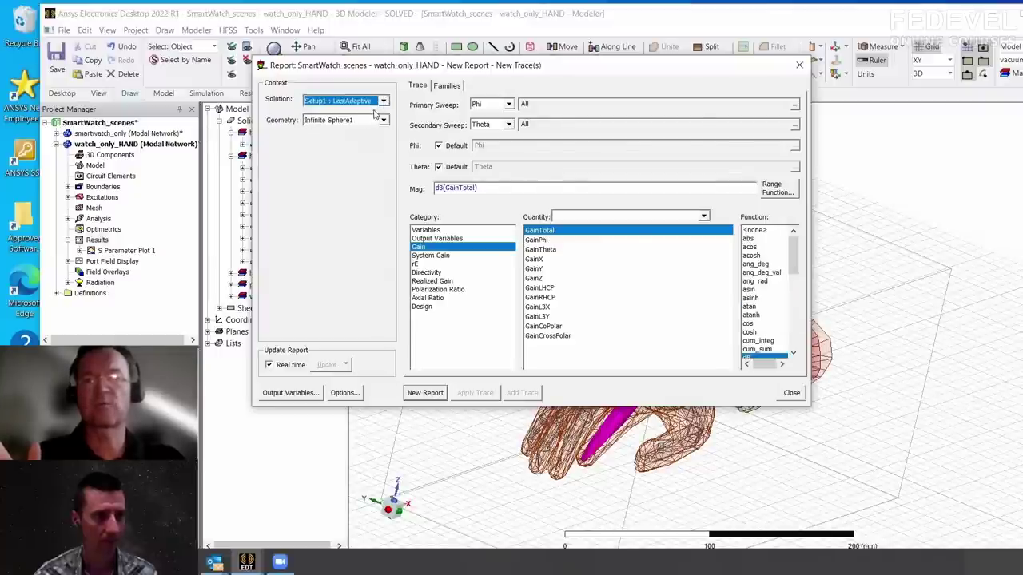
{"action": "left_click", "coordinate": [424, 392]}
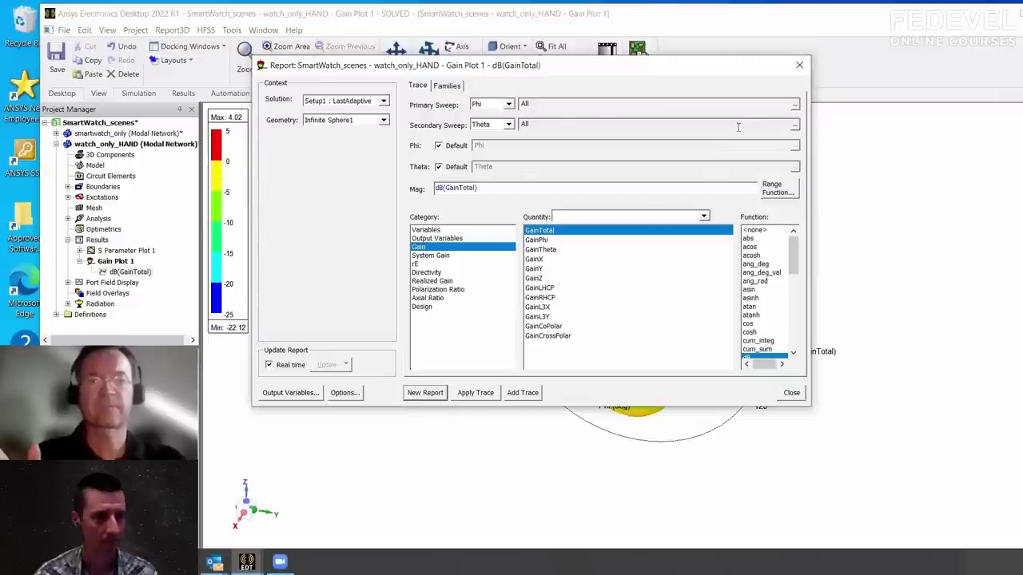
{"action": "left_click", "coordinate": [799, 65]}
{"action": "mouse_move", "coordinate": [658, 254]}
{"action": "left_mouse_down"}
{"action": "mouse_move", "coordinate": [755, 227]}
{"action": "mouse_move", "coordinate": [760, 245]}
{"action": "mouse_move", "coordinate": [587, 234]}
{"action": "mouse_move", "coordinate": [663, 239]}
{"action": "left_mouse_up"}
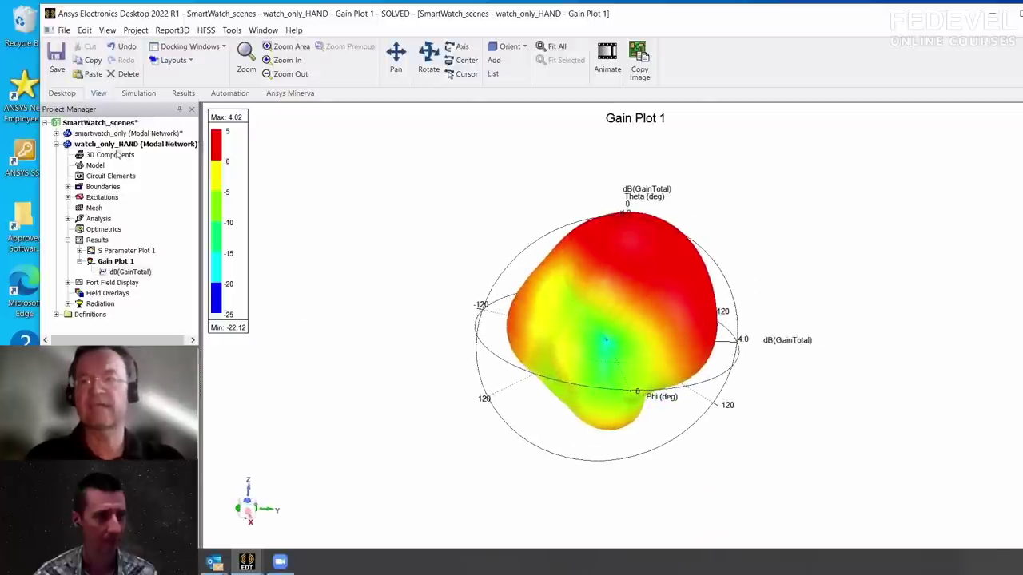
Overlay Gain Plot 1 on the watch_only_HAND model, set visible with 0.40 transparency and 0.25 scale
{"action": "left_click_drag", "start_coordinate": [703, 349], "coordinate": [679, 328]}
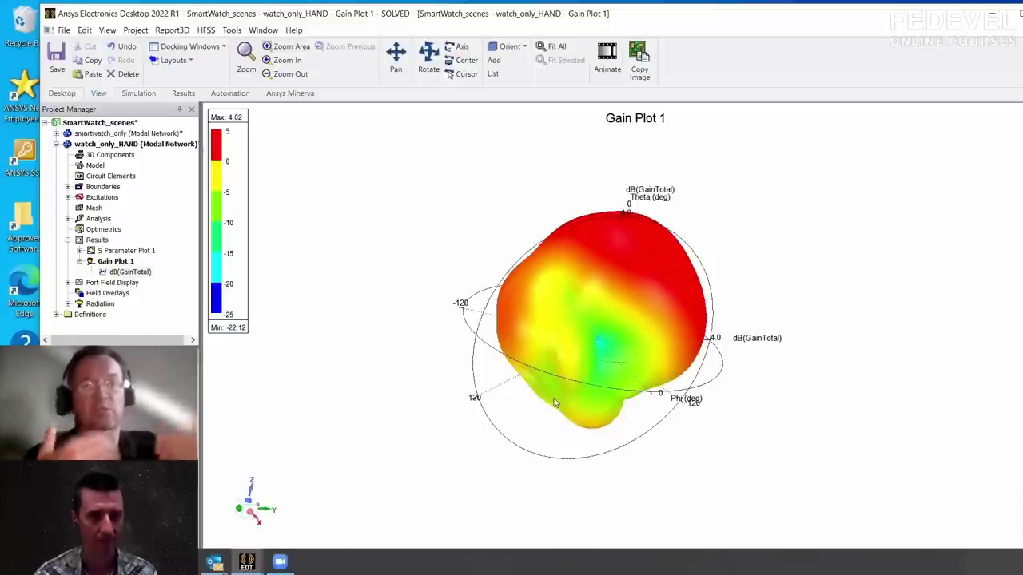
{"action": "left_click", "coordinate": [112, 145]}
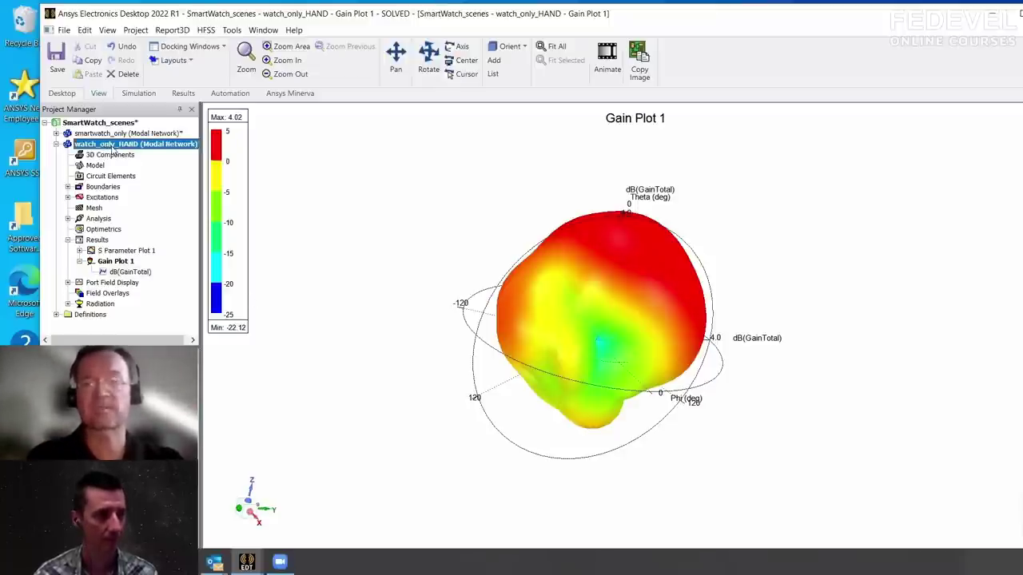
{"action": "double_click", "coordinate": [114, 145]}
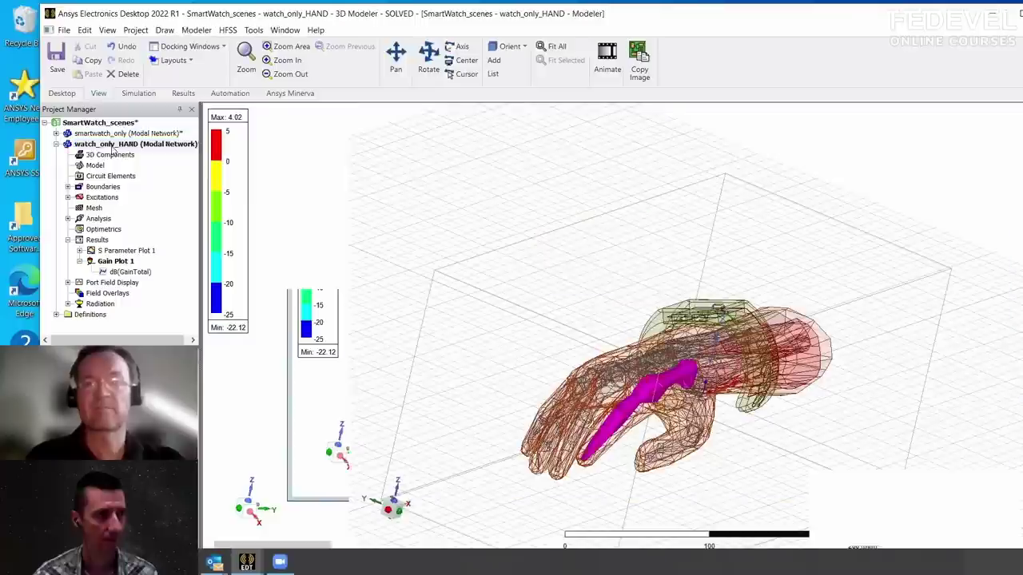
{"action": "left_click", "coordinate": [228, 30]}
{"action": "mouse_move", "coordinate": [264, 256]}
{"action": "mouse_move", "coordinate": [435, 255]}
{"action": "left_click", "coordinate": [613, 325]}
{"action": "left_click", "coordinate": [149, 83]}
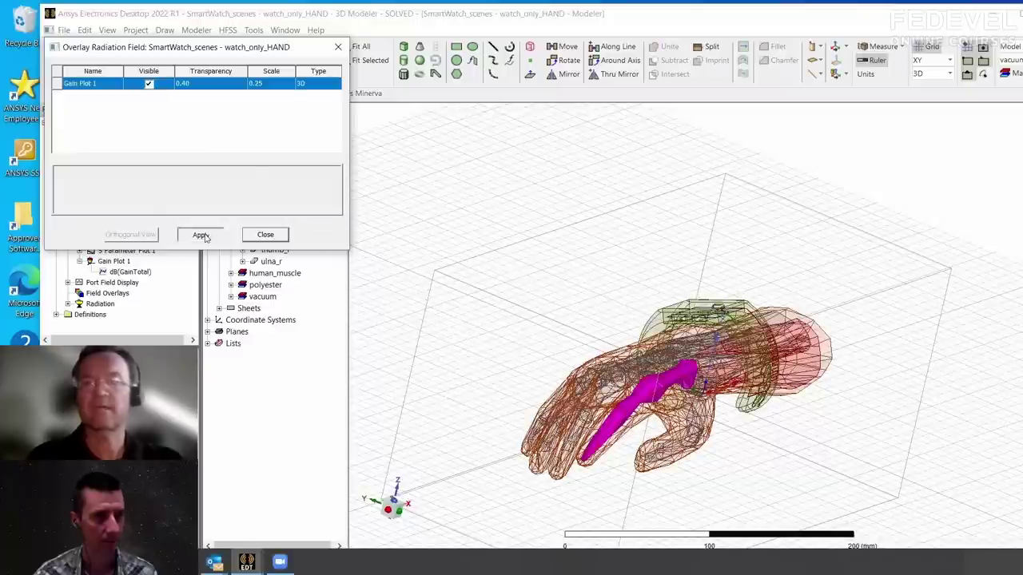
{"action": "left_click", "coordinate": [200, 235]}
{"action": "left_click", "coordinate": [265, 234]}
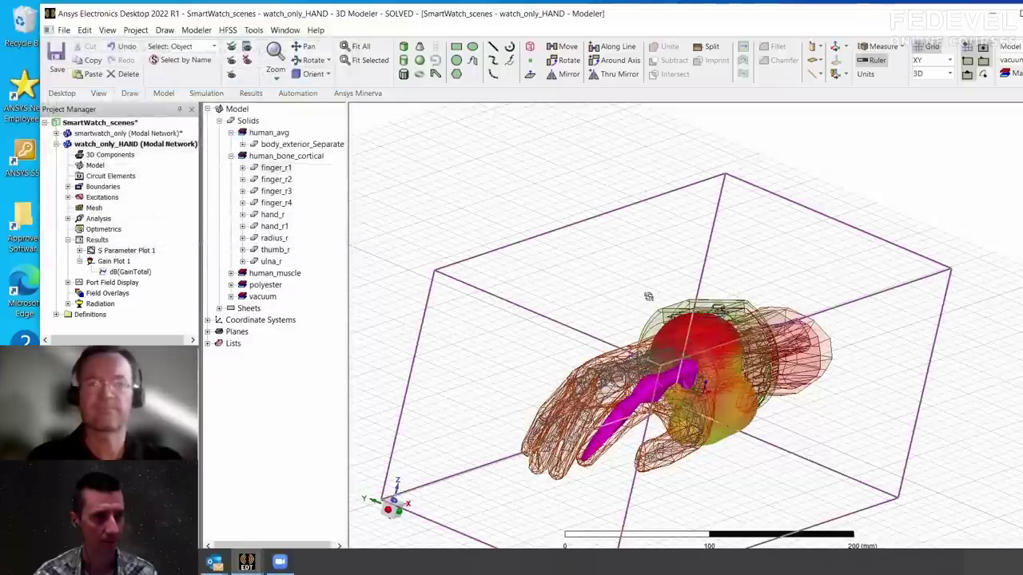
Examine the overlaid gain pattern around the watch and wrist from the front, side and fingertip directions
{"action": "left_click_drag", "start_coordinate": [602, 268], "coordinate": [800, 342], "text": "alt"}
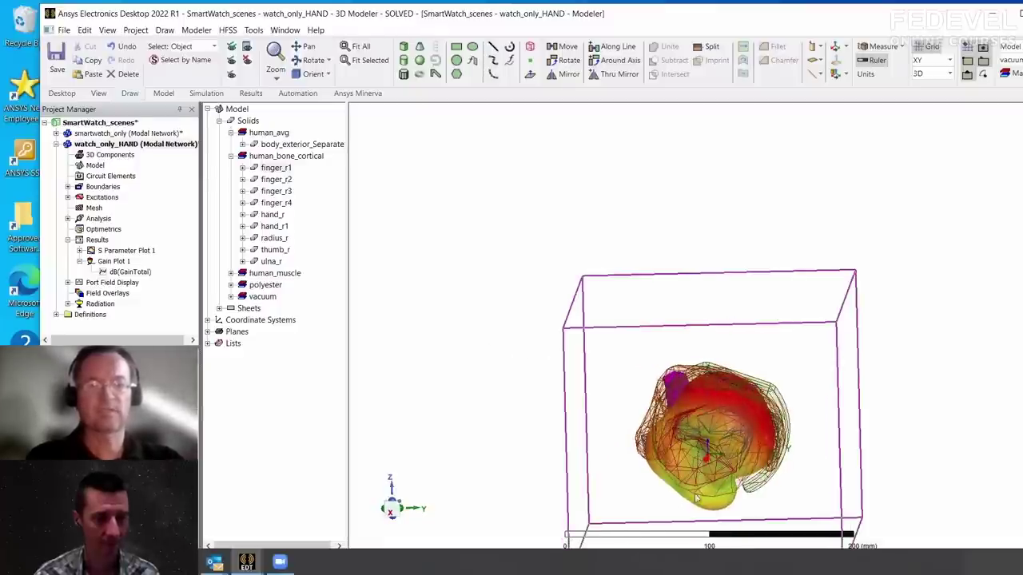
{"action": "mouse_move", "coordinate": [774, 483]}
{"action": "left_mouse_down", "text": "alt"}
{"action": "mouse_move", "coordinate": [881, 477]}
{"action": "mouse_move", "coordinate": [895, 504]}
{"action": "mouse_move", "coordinate": [934, 530]}
{"action": "mouse_move", "coordinate": [945, 468]}
{"action": "mouse_move", "coordinate": [838, 471]}
{"action": "mouse_move", "coordinate": [743, 414]}
{"action": "left_mouse_up", "text": "alt"}
{"action": "left_click_drag", "start_coordinate": [708, 335], "coordinate": [730, 404], "text": "alt"}
{"action": "left_click_drag", "start_coordinate": [800, 380], "coordinate": [684, 403], "text": "alt"}
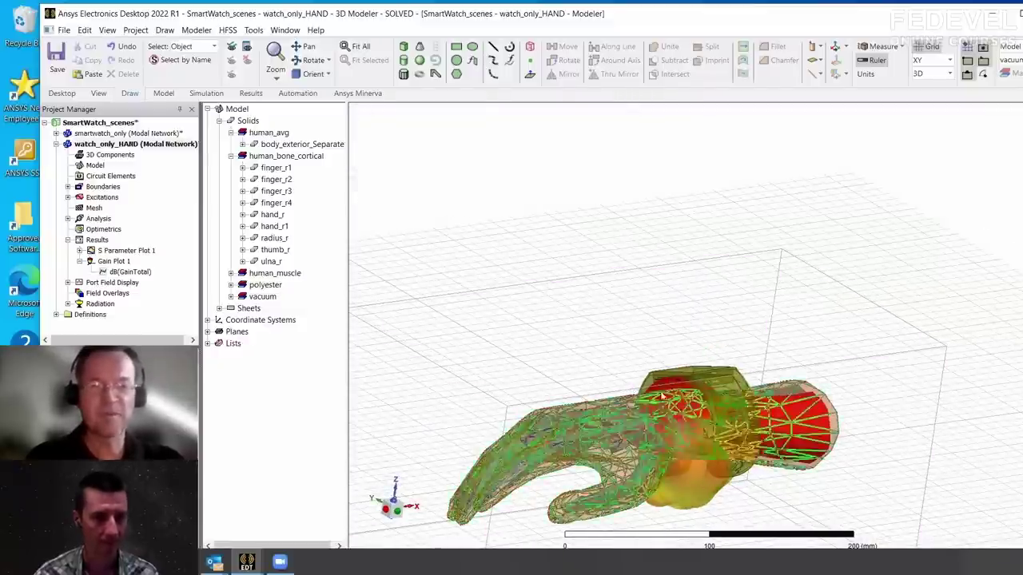
{"action": "left_click_drag", "start_coordinate": [812, 427], "coordinate": [824, 421], "text": "alt"}
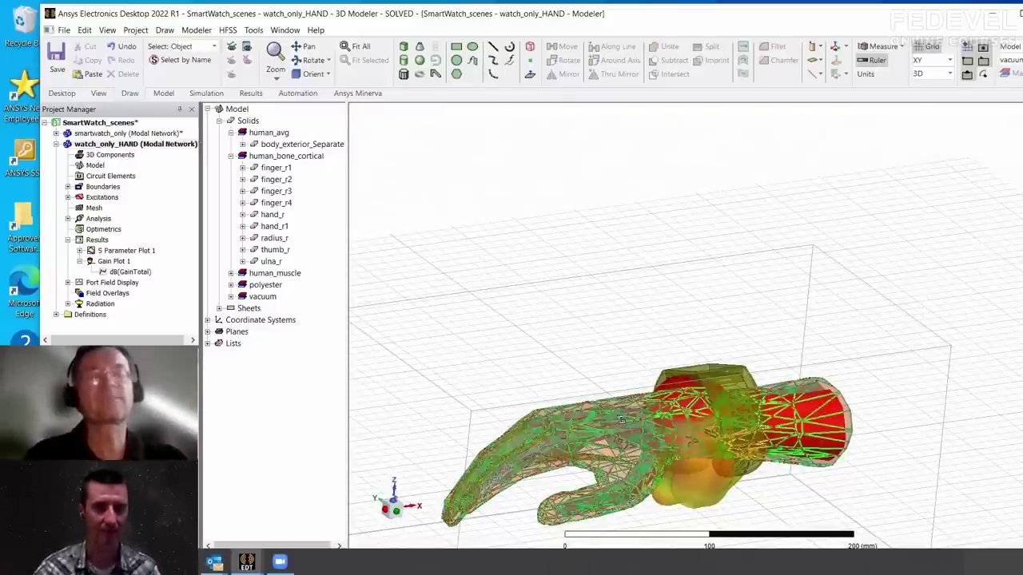
{"action": "left_click_drag", "start_coordinate": [651, 372], "coordinate": [618, 380], "text": "alt"}
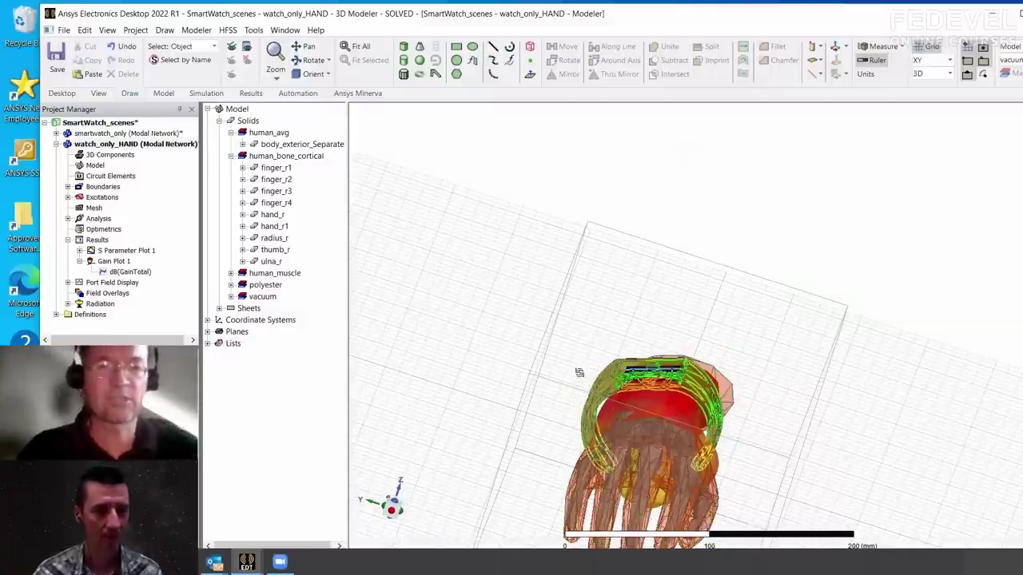
{"action": "left_click_drag", "start_coordinate": [551, 356], "coordinate": [546, 303], "text": "alt"}
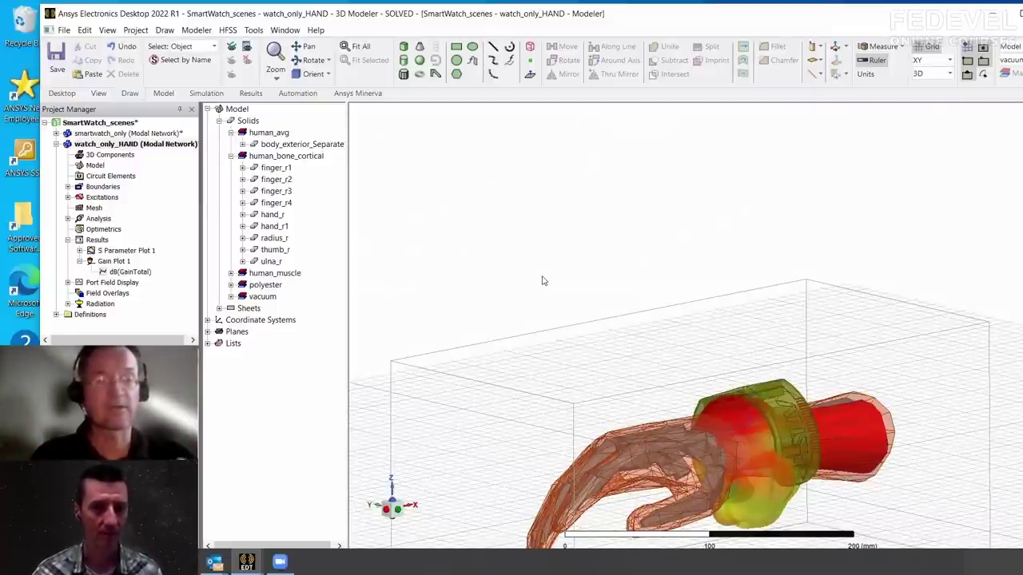
Open Gain Plot 1, view the pattern from another angle, and return to the hand model
{"action": "double_click", "coordinate": [110, 262]}
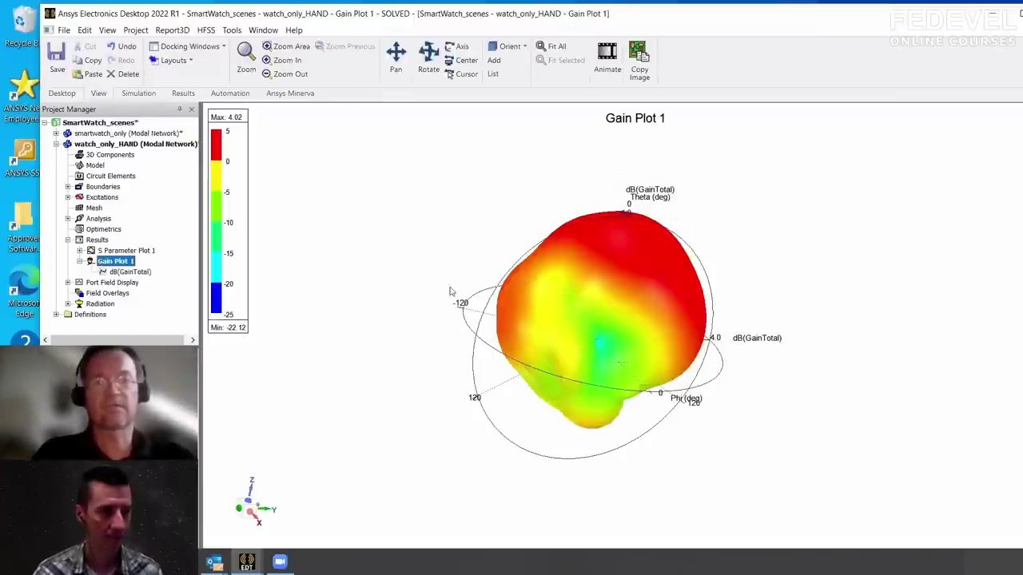
{"action": "middle_click_drag", "start_coordinate": [631, 395], "coordinate": [646, 342]}
{"action": "left_click_drag", "start_coordinate": [892, 28], "coordinate": [783, 33]}
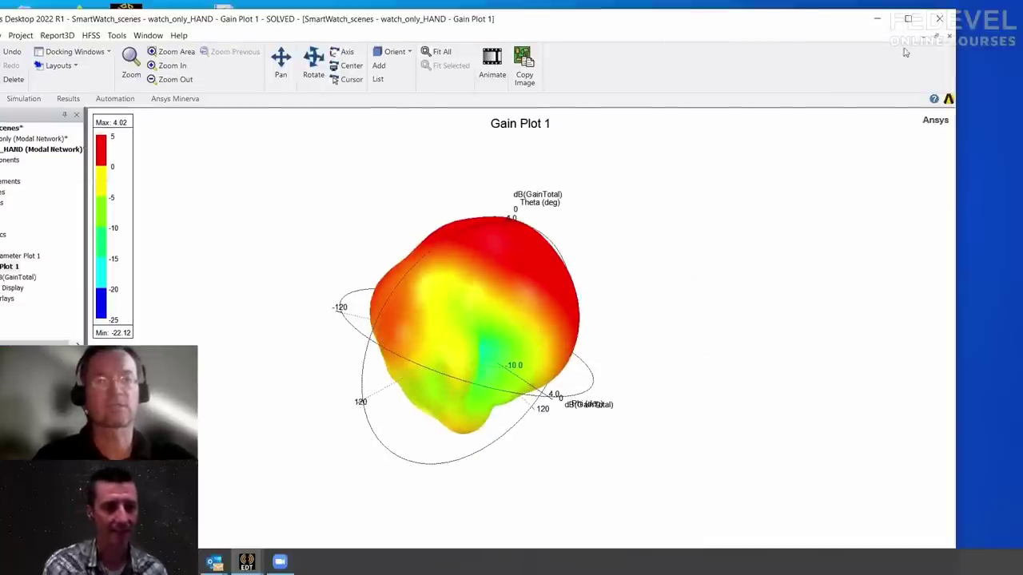
{"action": "left_click", "coordinate": [949, 39]}
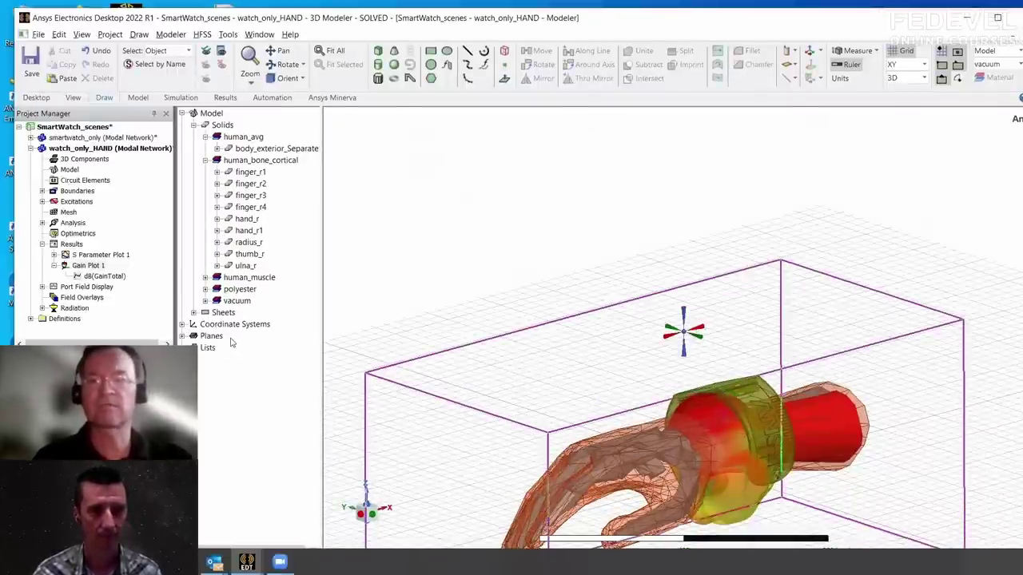
Show the Global coordinate system origin and inspect the gain overlay around it and the thumb close up
{"action": "left_click_drag", "start_coordinate": [722, 424], "coordinate": [706, 311], "text": "shift"}
{"action": "left_click", "coordinate": [182, 325]}
{"action": "left_click", "coordinate": [223, 336]}
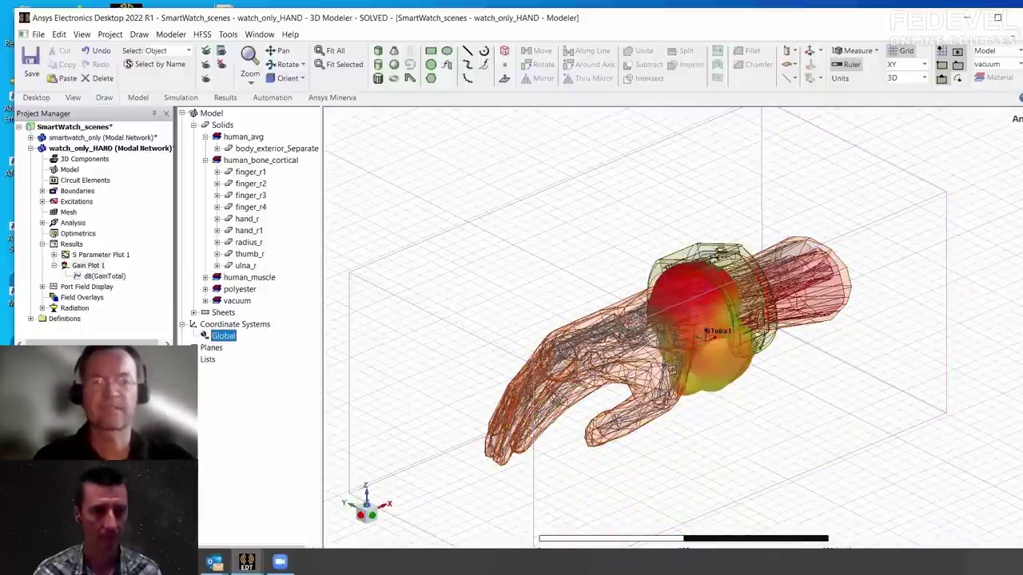
{"action": "left_click_drag", "start_coordinate": [653, 373], "coordinate": [651, 383], "text": "alt"}
{"action": "scroll", "coordinate": [740, 355], "scroll_direction": "up", "scroll_amount": 5}
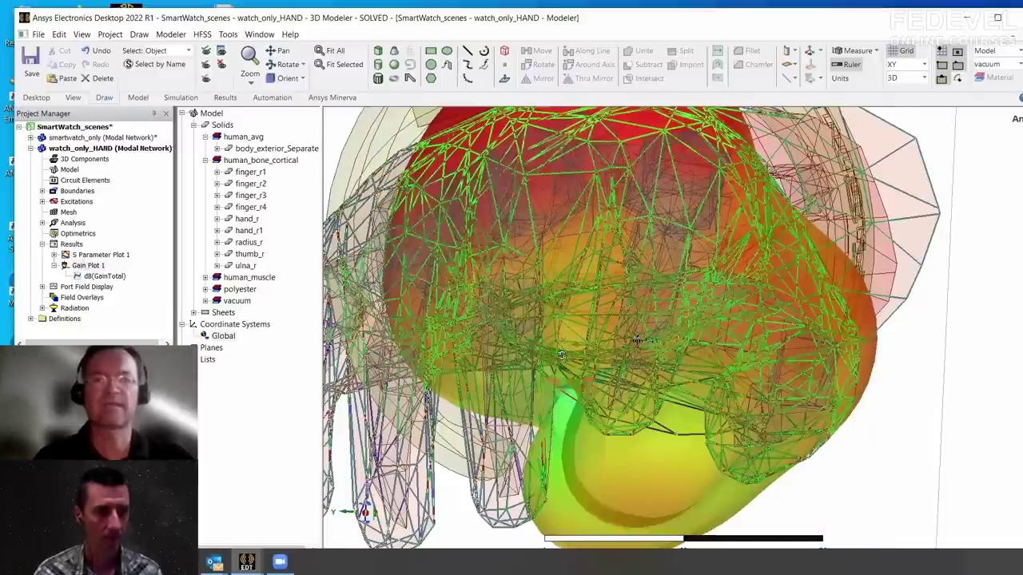
{"action": "middle_click_drag", "start_coordinate": [577, 416], "coordinate": [574, 421]}
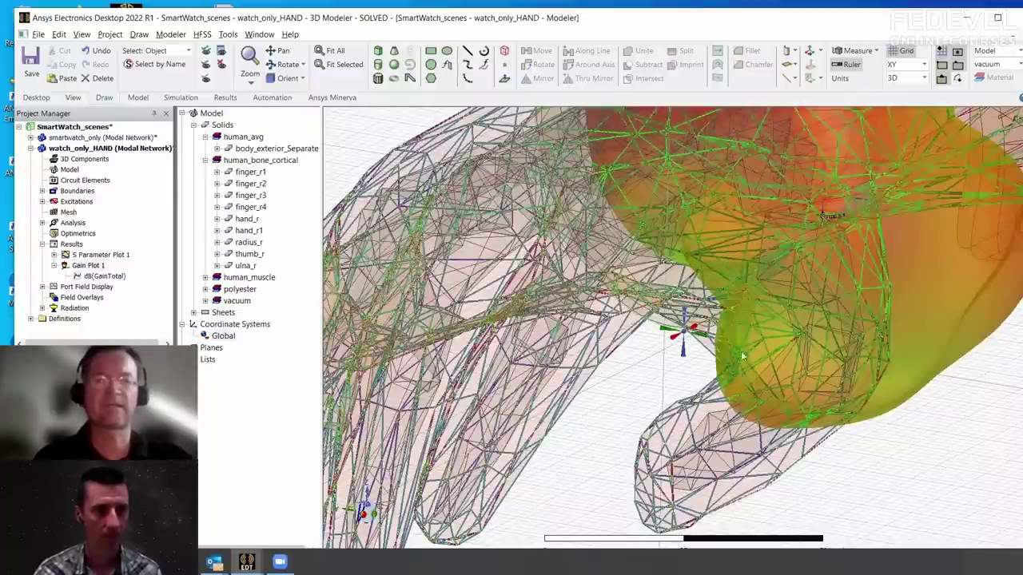
Recheck the standalone Gain Plot 1, return to the hand model and fit the whole model in view
{"action": "key", "text": "ctrl+Tab"}
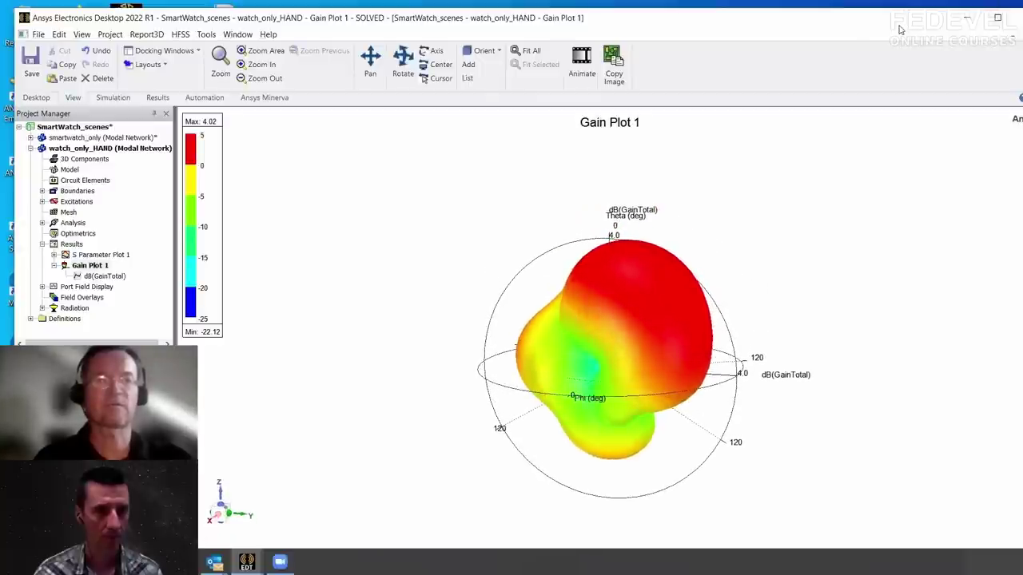
{"action": "left_click", "coordinate": [984, 34]}
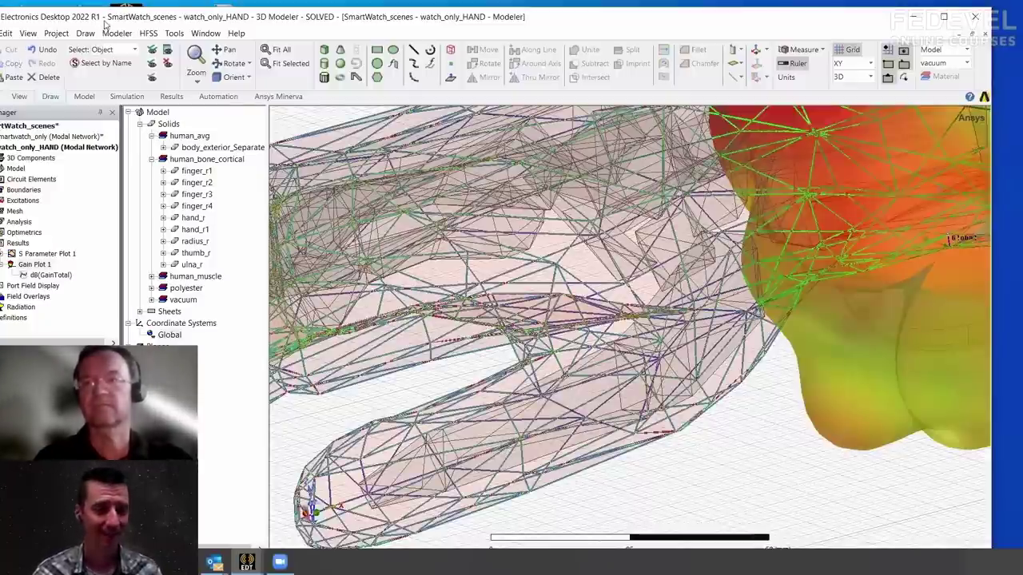
{"action": "key", "text": "ctrl+d"}
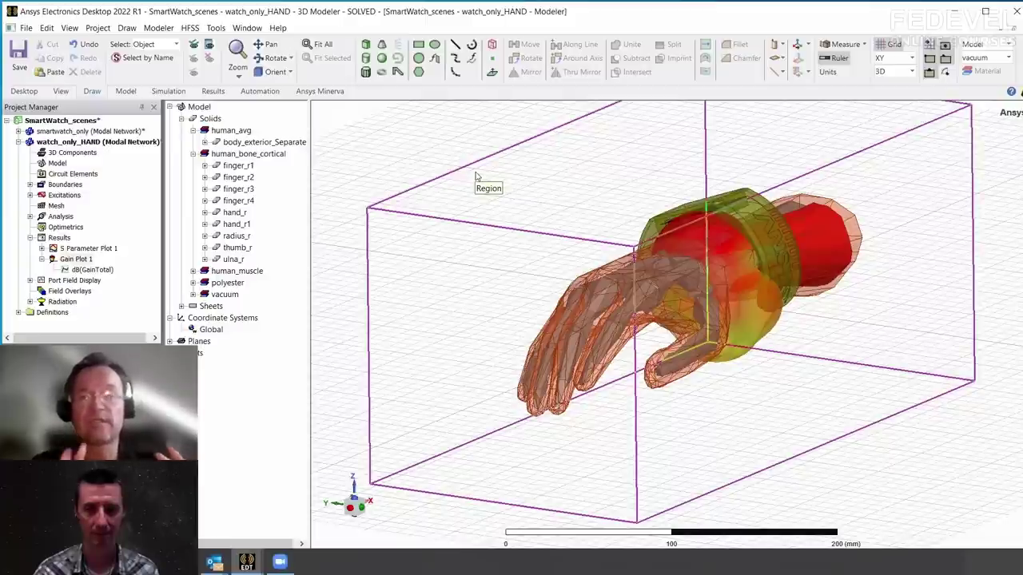
Review the convergence of Setup1 as a plot of Max Mag. Delta S against pass number, and close the solution data
{"action": "left_click", "coordinate": [30, 217]}
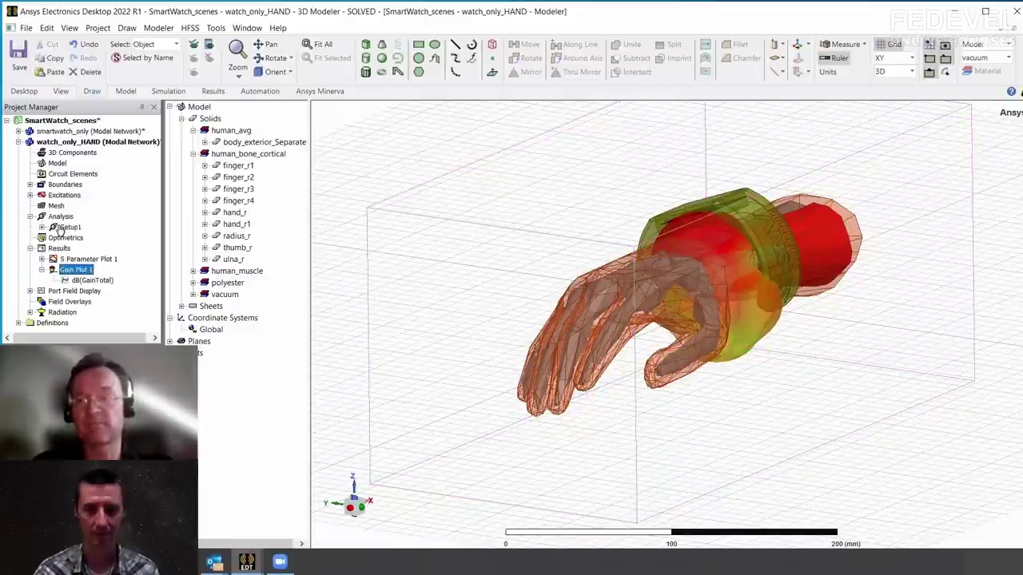
{"action": "right_click", "coordinate": [62, 227]}
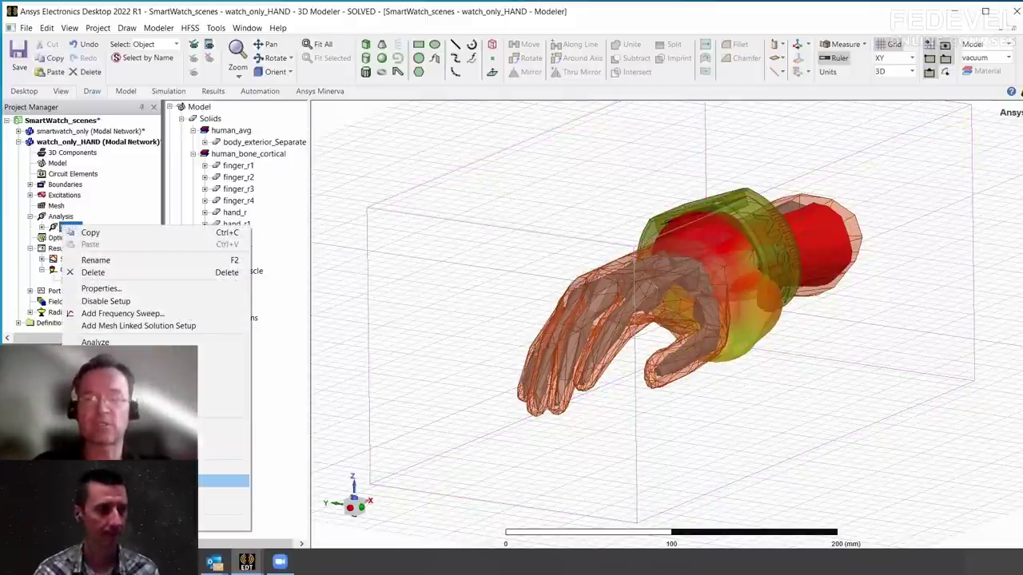
{"action": "left_click", "coordinate": [224, 481]}
{"action": "left_click", "coordinate": [379, 318]}
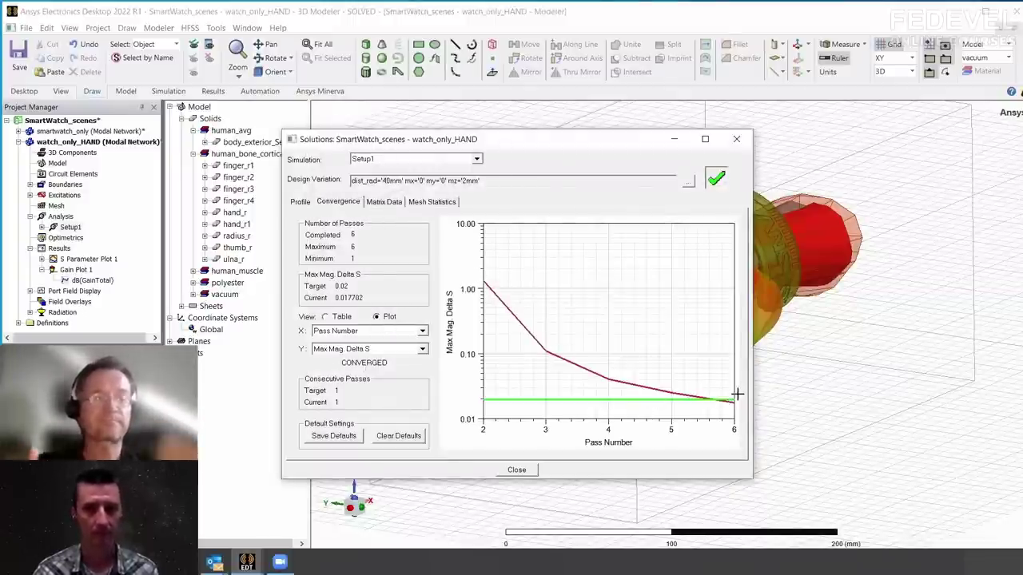
{"action": "left_click", "coordinate": [516, 470]}
Hide the surrounding Region box and create a mesh plot on all hand and watch objects
{"action": "left_click", "coordinate": [598, 509]}
{"action": "left_click", "coordinate": [210, 59]}
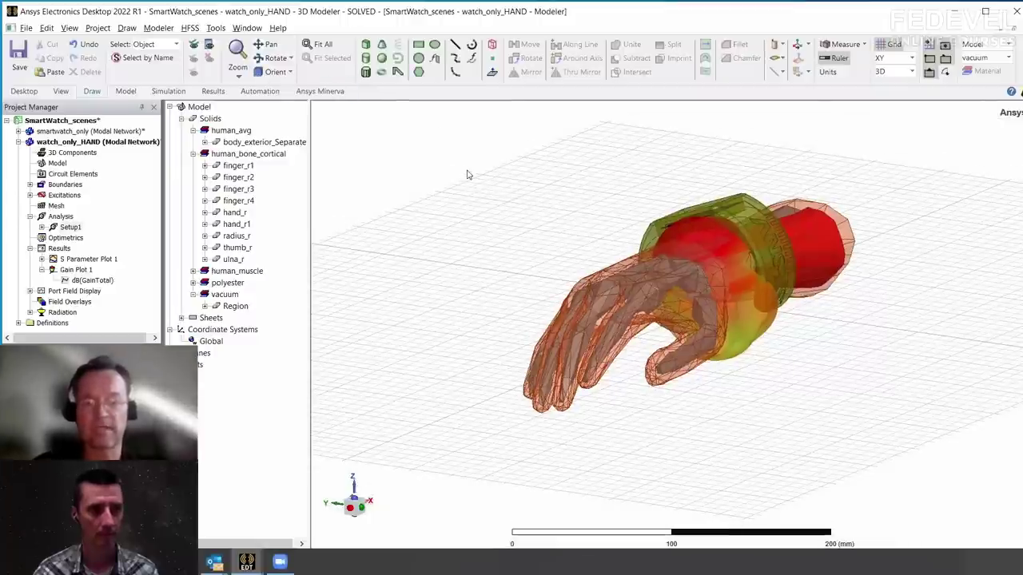
{"action": "left_click_drag", "start_coordinate": [440, 142], "coordinate": [909, 432]}
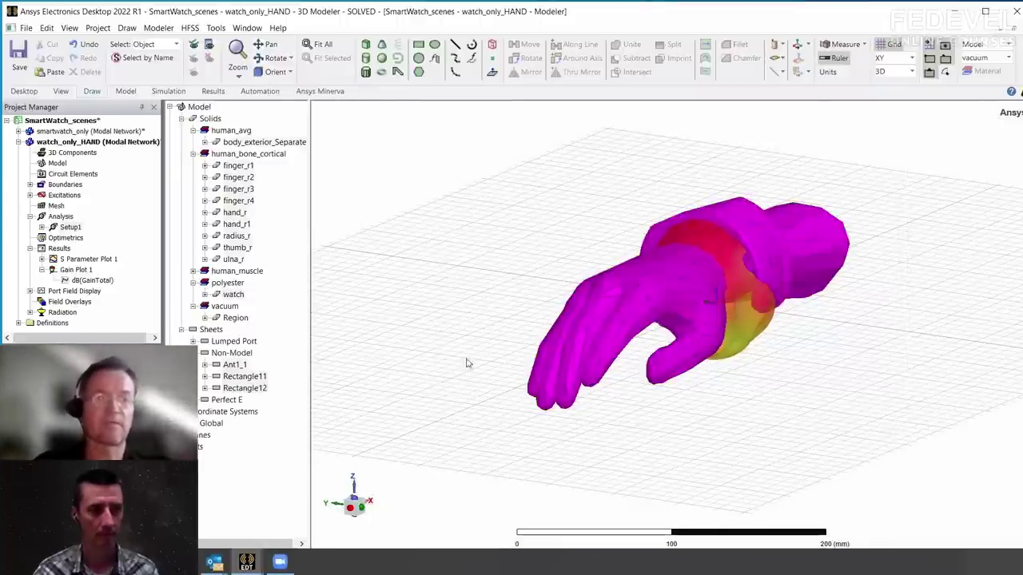
{"action": "right_click", "coordinate": [80, 303]}
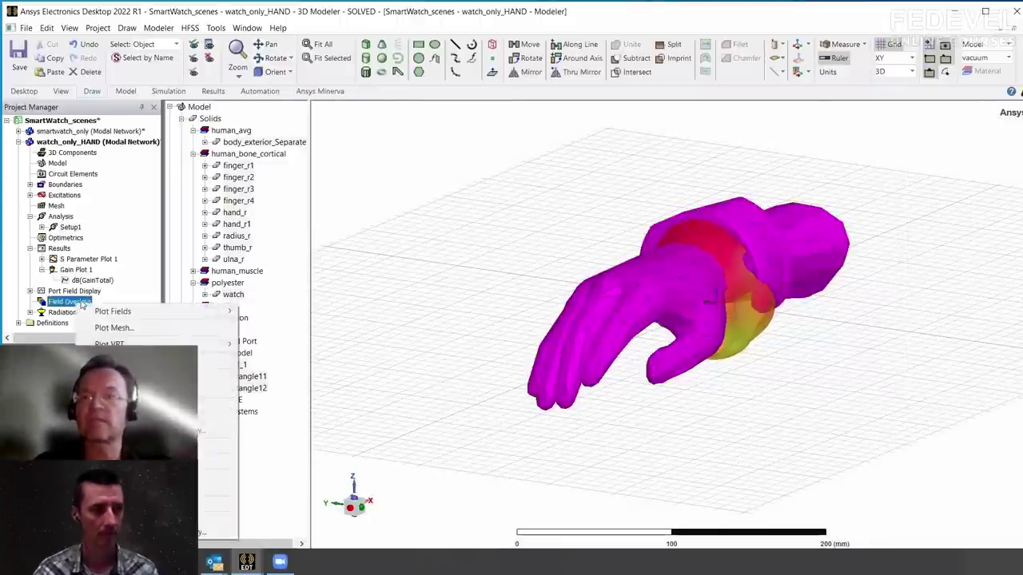
{"action": "left_click", "coordinate": [113, 327]}
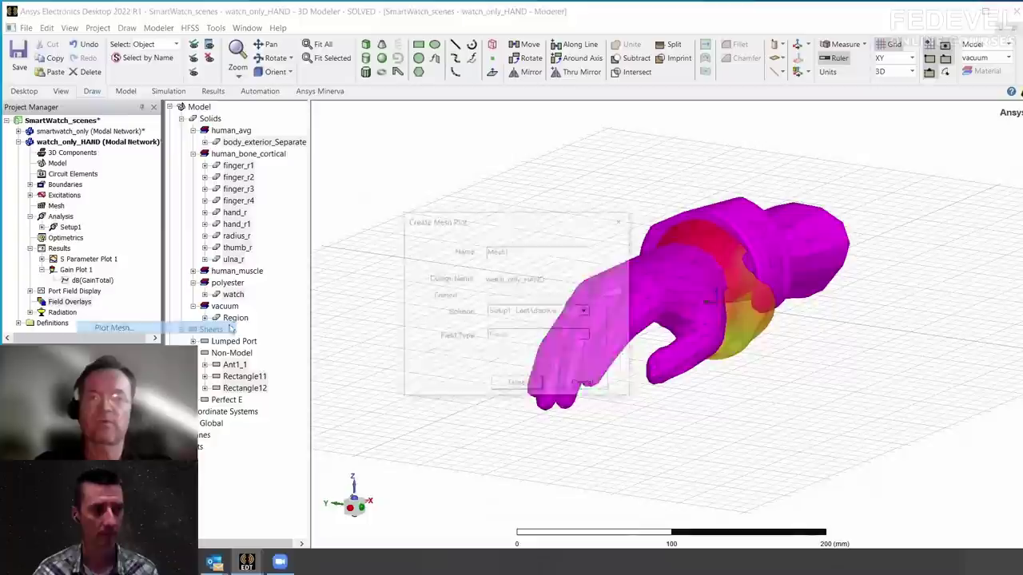
{"action": "left_click", "coordinate": [518, 386]}
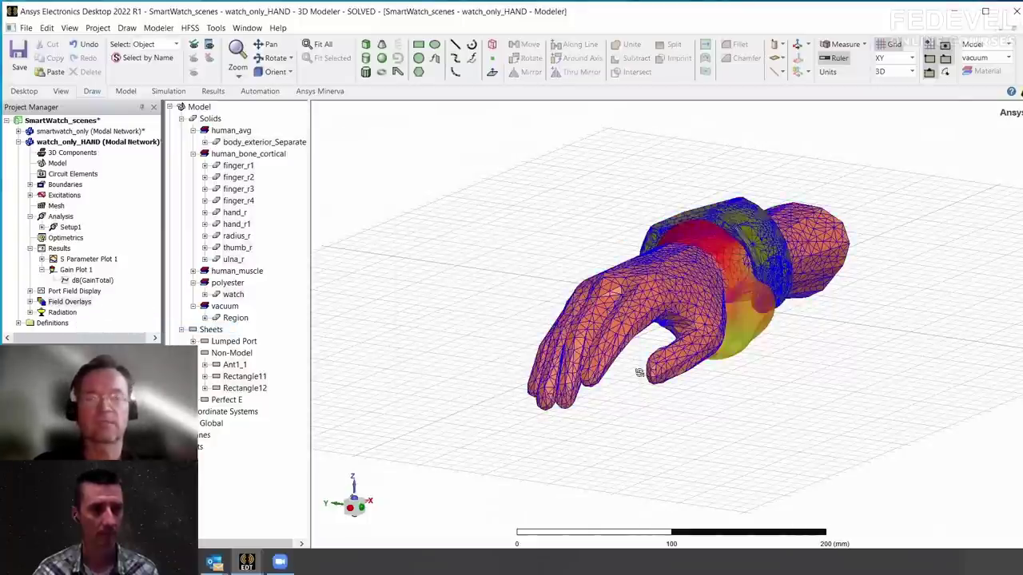
{"action": "scroll", "coordinate": [672, 364], "scroll_direction": "up", "scroll_amount": 2}
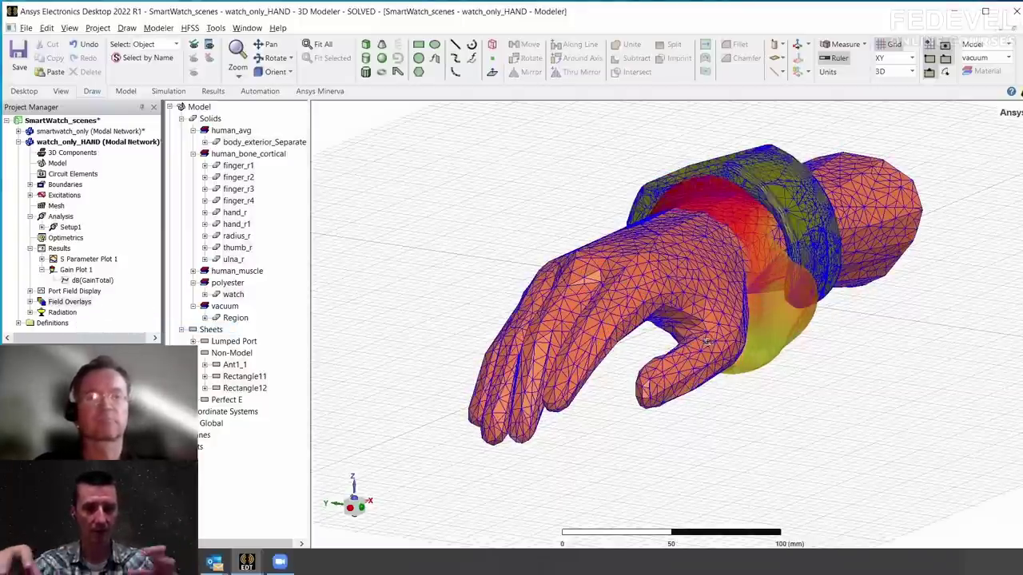
{"action": "mouse_move", "coordinate": [706, 359]}
{"action": "left_mouse_down", "text": "alt"}
{"action": "mouse_move", "coordinate": [682, 330]}
{"action": "mouse_move", "coordinate": [639, 331]}
{"action": "mouse_move", "coordinate": [590, 359]}
{"action": "left_mouse_up", "text": "alt"}
{"action": "mouse_move", "coordinate": [630, 329]}
{"action": "left_mouse_down", "text": "alt"}
{"action": "mouse_move", "coordinate": [679, 321]}
{"action": "mouse_move", "coordinate": [556, 347]}
{"action": "mouse_move", "coordinate": [437, 336]}
{"action": "left_mouse_up", "text": "alt"}
{"action": "left_click_drag", "start_coordinate": [542, 329], "coordinate": [517, 281], "text": "alt"}
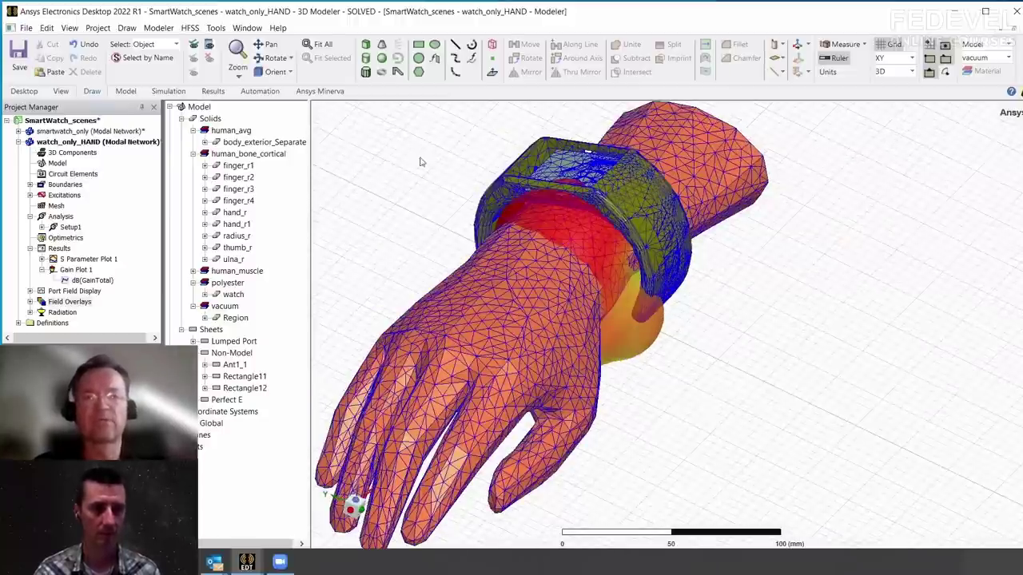
Add a clip plane across the hand near the watch by specifying its center and normal
{"action": "left_click", "coordinate": [71, 28]}
{"action": "mouse_move", "coordinate": [168, 336]}
{"action": "left_click", "coordinate": [237, 330]}
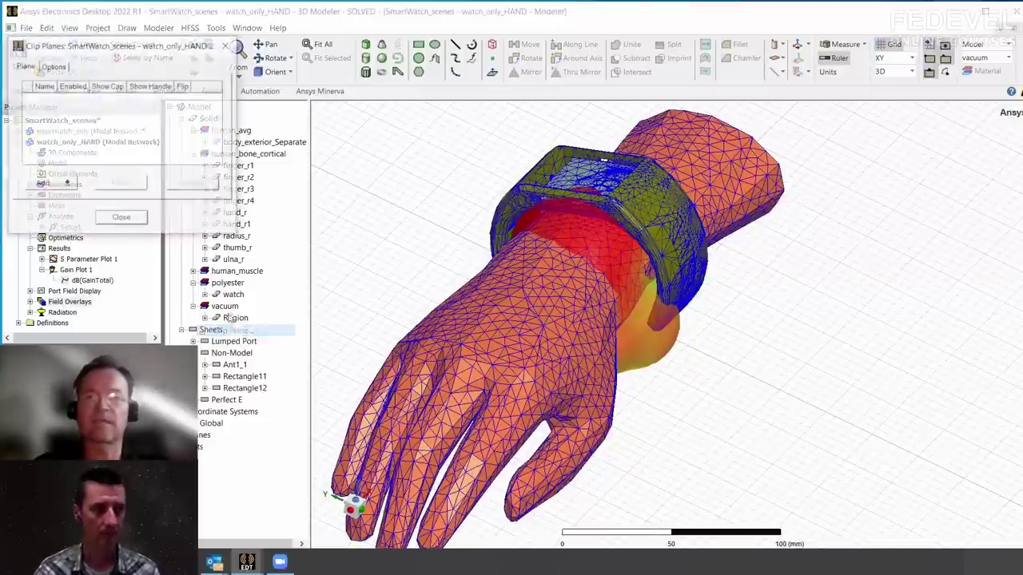
{"action": "left_click", "coordinate": [66, 185]}
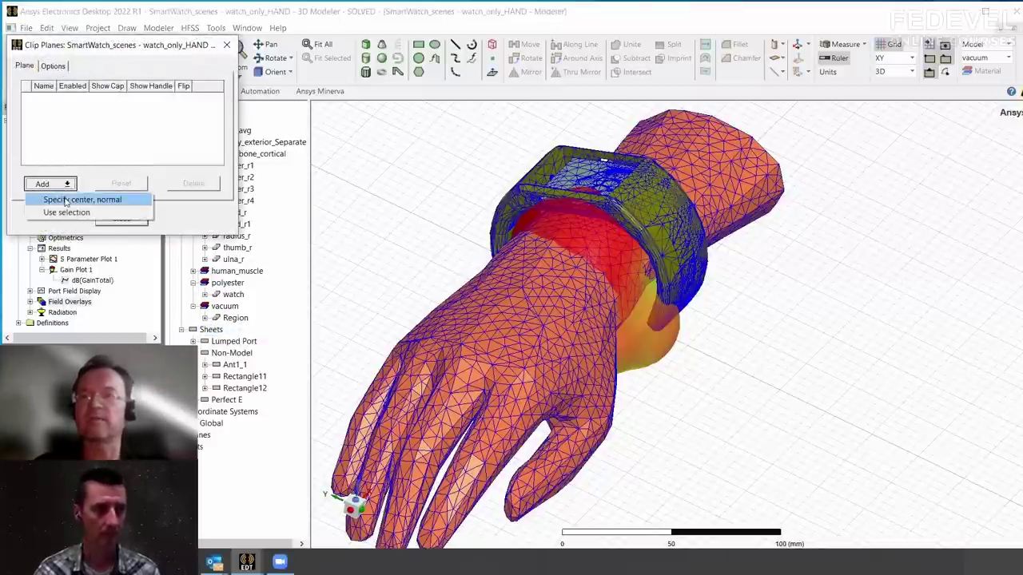
{"action": "left_click", "coordinate": [79, 199]}
{"action": "middle_click_drag", "start_coordinate": [777, 325], "coordinate": [746, 318]}
{"action": "left_click", "coordinate": [746, 319]}
{"action": "left_click", "coordinate": [745, 322]}
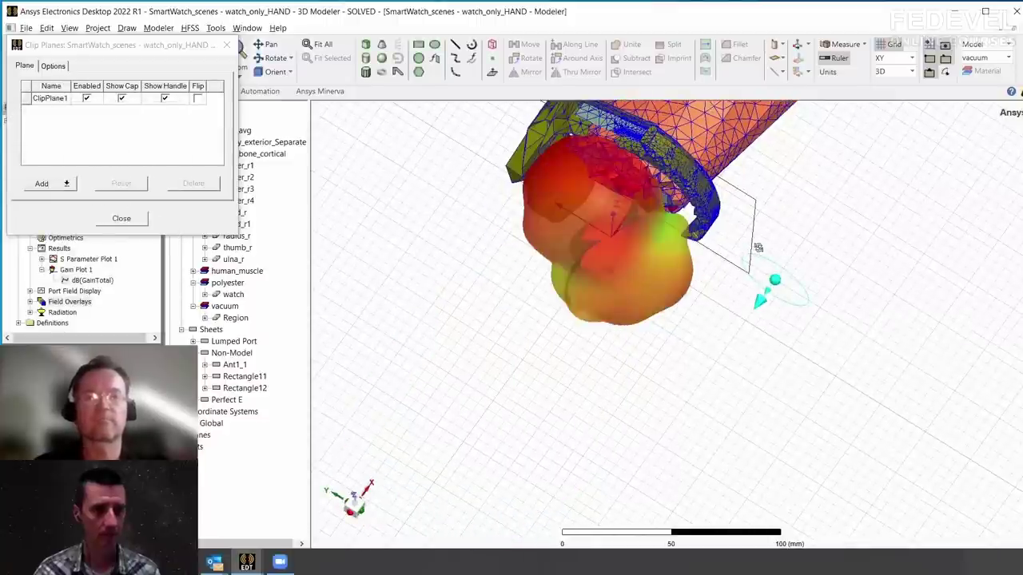
Reposition the clip plane to inspect the mesh inside the wrist, close the clip plane settings and view the whole hand
{"action": "middle_click_drag", "start_coordinate": [743, 273], "coordinate": [769, 338]}
{"action": "scroll", "coordinate": [803, 350], "scroll_direction": "up", "scroll_amount": 3}
{"action": "left_click_drag", "start_coordinate": [798, 354], "coordinate": [854, 283]}
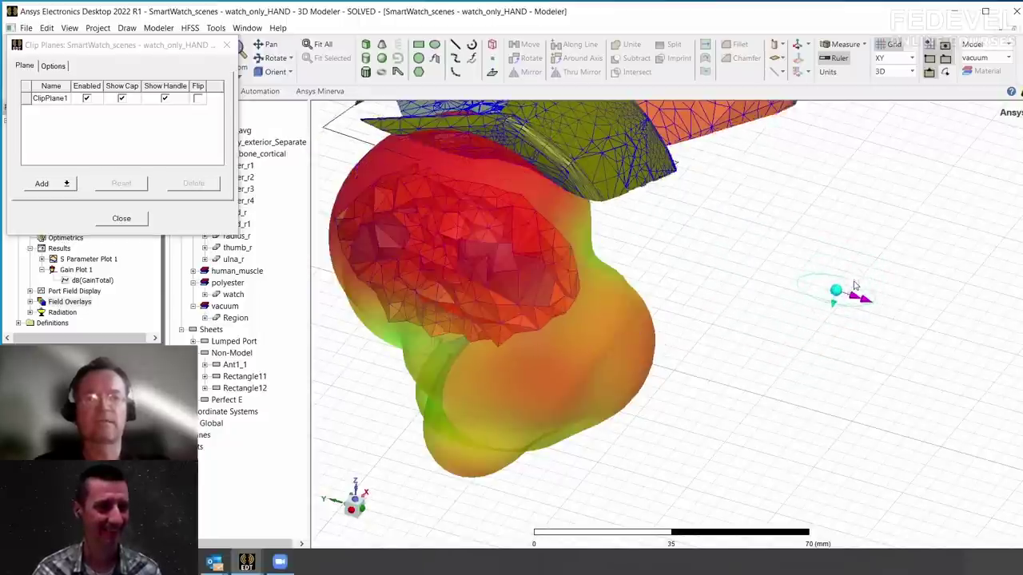
{"action": "left_click_drag", "start_coordinate": [837, 345], "coordinate": [867, 250]}
{"action": "left_click", "coordinate": [125, 219]}
{"action": "key", "text": "ctrl+d"}
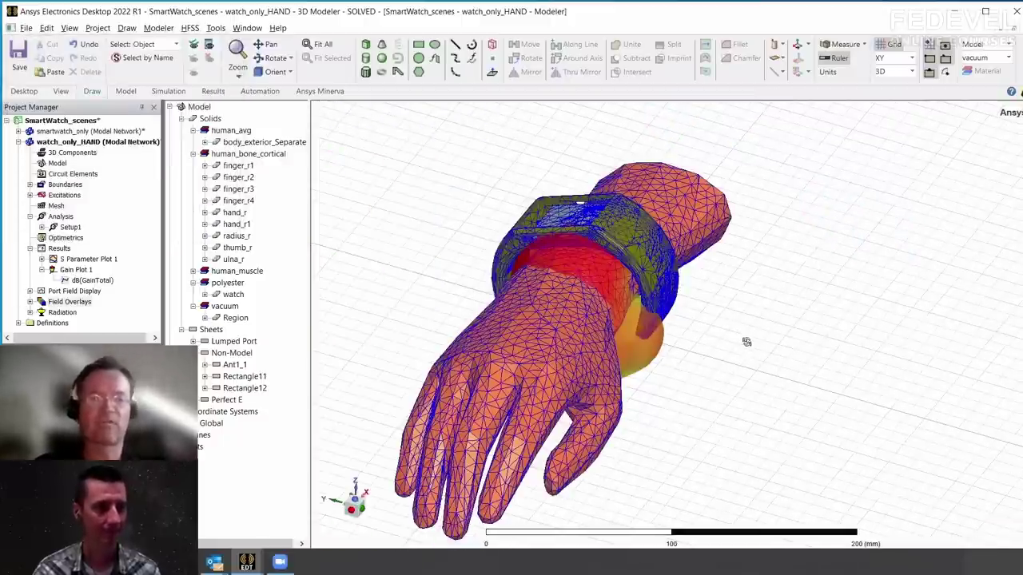
{"action": "middle_click_drag", "start_coordinate": [744, 342], "coordinate": [737, 327]}
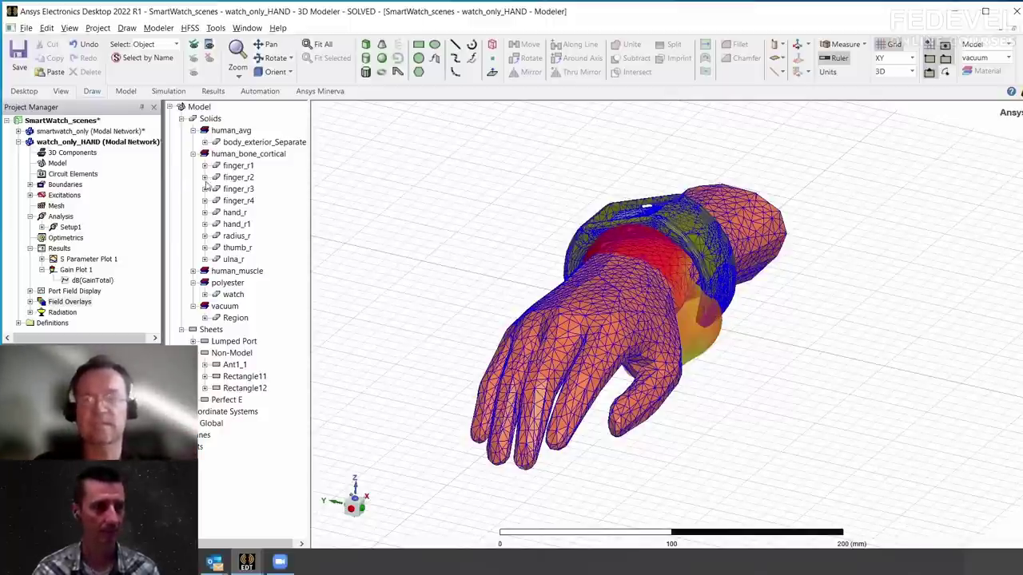
Review the convergence plot in the solution data of Setup1 again and close it
{"action": "right_click", "coordinate": [70, 227]}
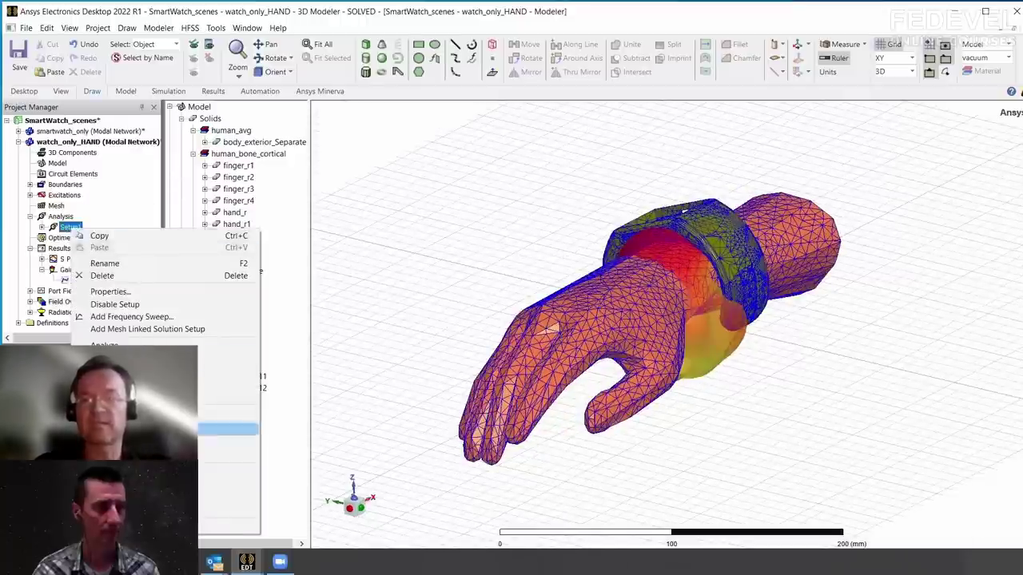
{"action": "left_click", "coordinate": [228, 485]}
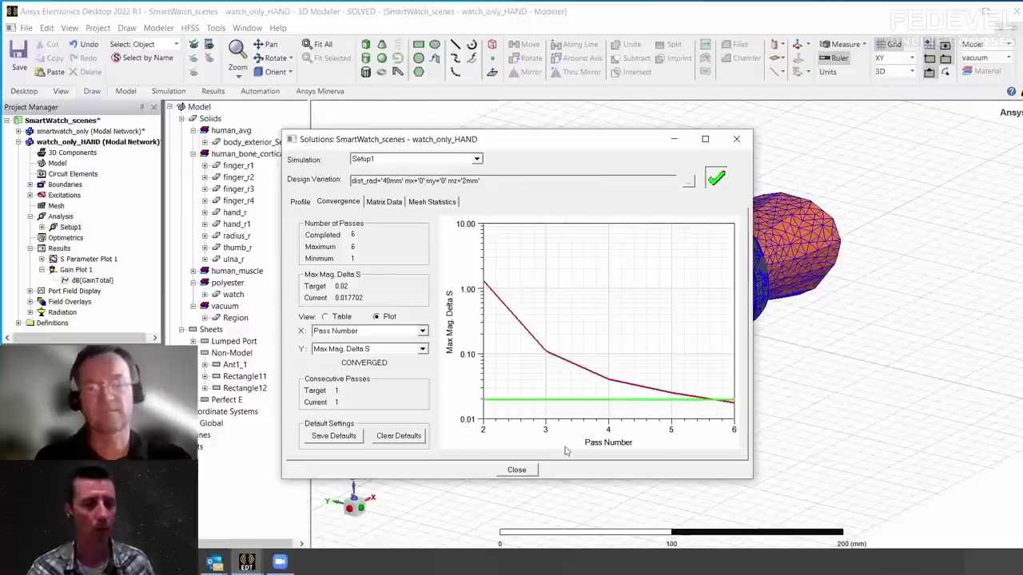
{"action": "left_click", "coordinate": [518, 471]}
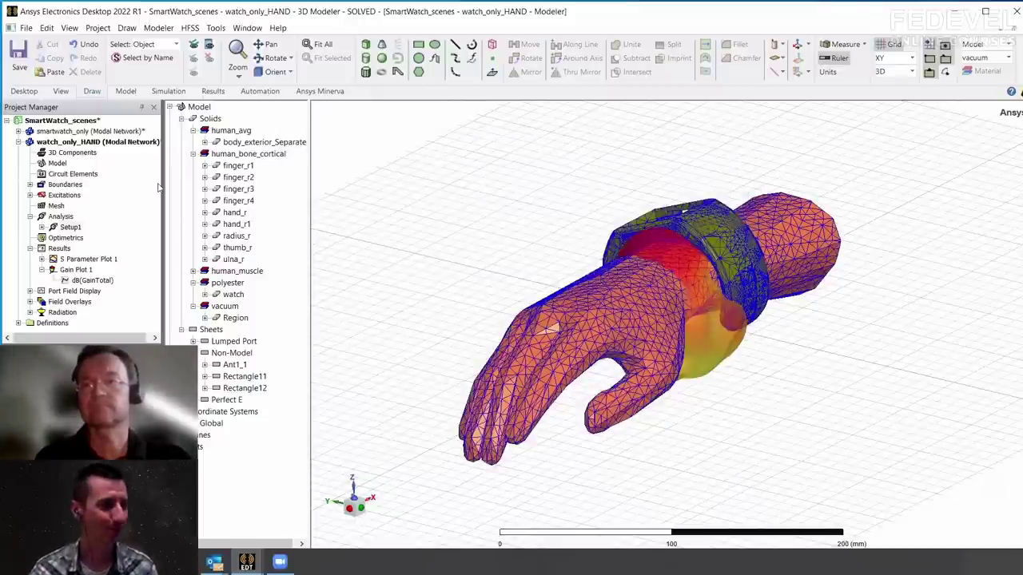
Widen the project tree, list the boundaries of watch_only_HAND and display the Rad1 radiation boundary around the hand
{"action": "left_click_drag", "start_coordinate": [162, 184], "coordinate": [210, 183]}
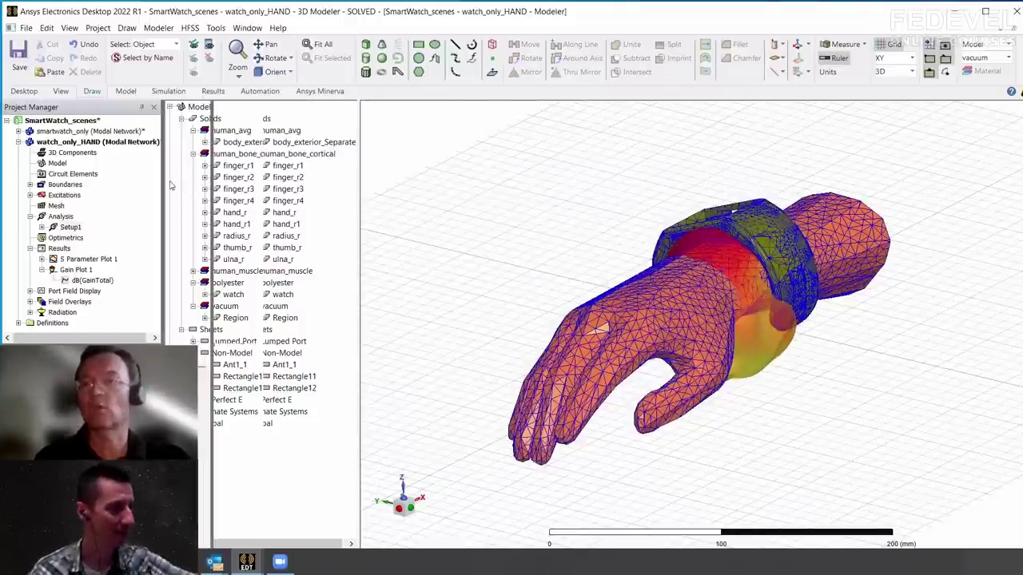
{"action": "left_click", "coordinate": [29, 185]}
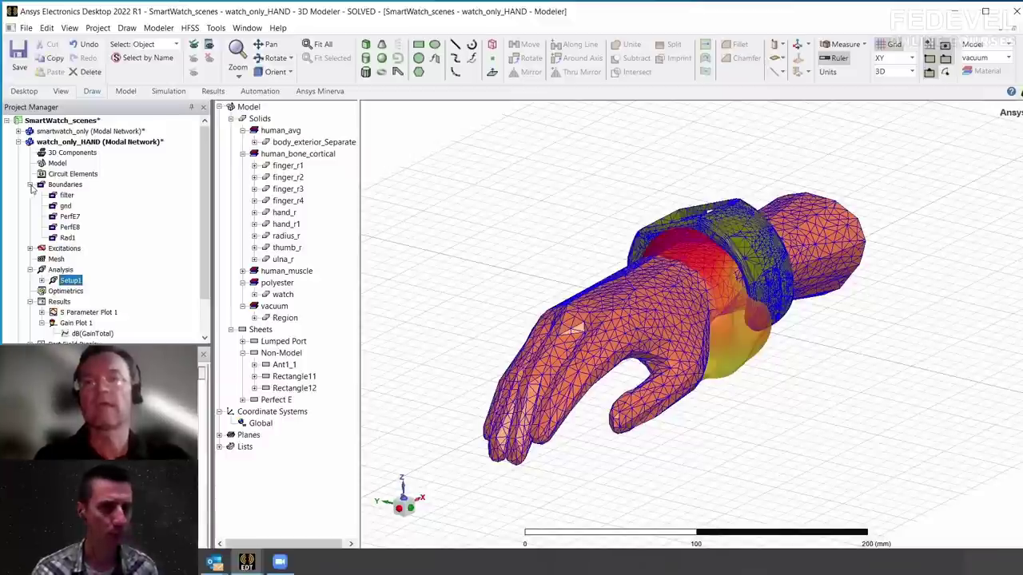
{"action": "left_click", "coordinate": [72, 142]}
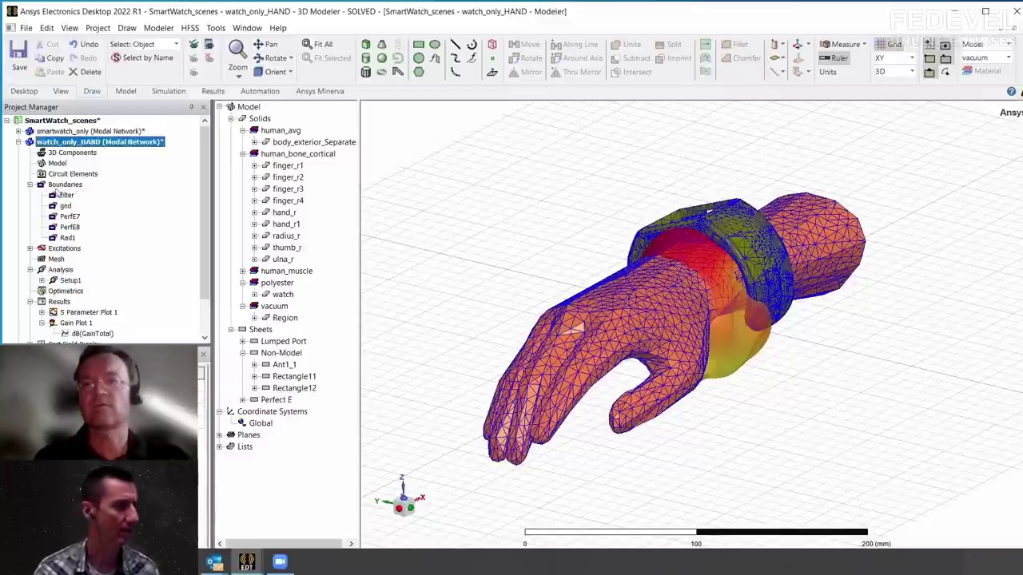
{"action": "left_click", "coordinate": [67, 238]}
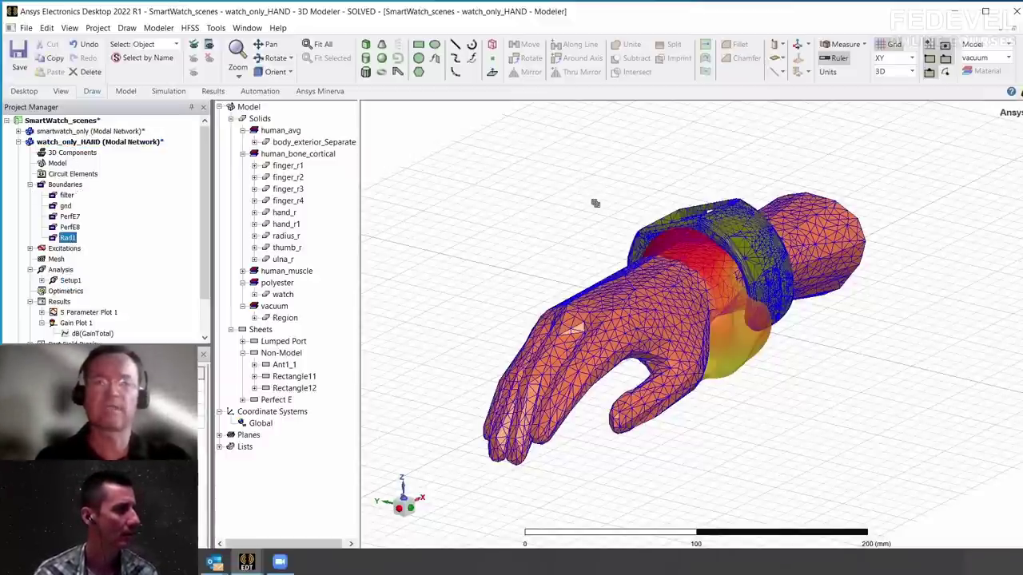
{"action": "scroll", "coordinate": [652, 276], "scroll_direction": "down", "scroll_amount": 3}
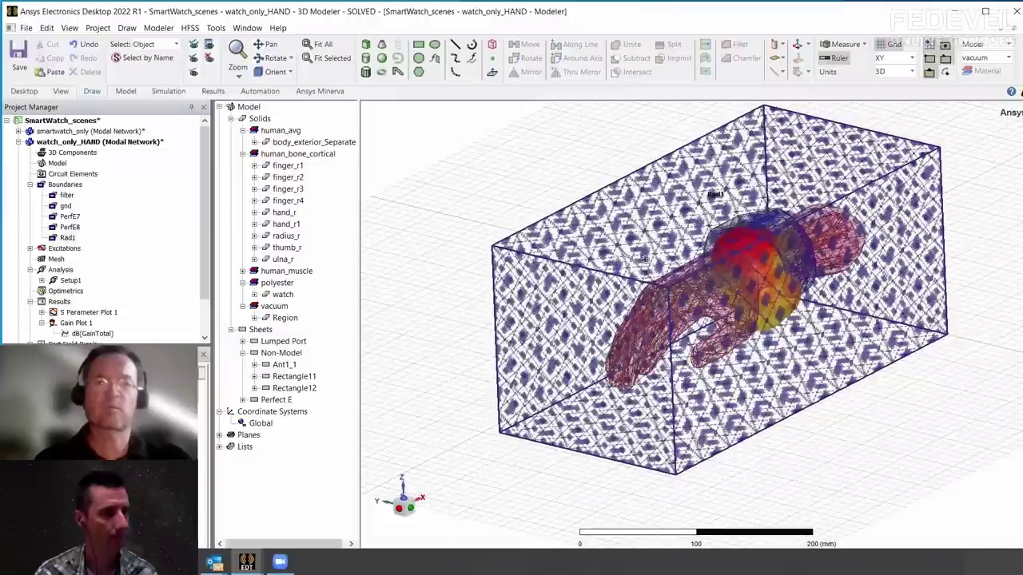
{"action": "middle_click_drag", "start_coordinate": [643, 282], "coordinate": [649, 205]}
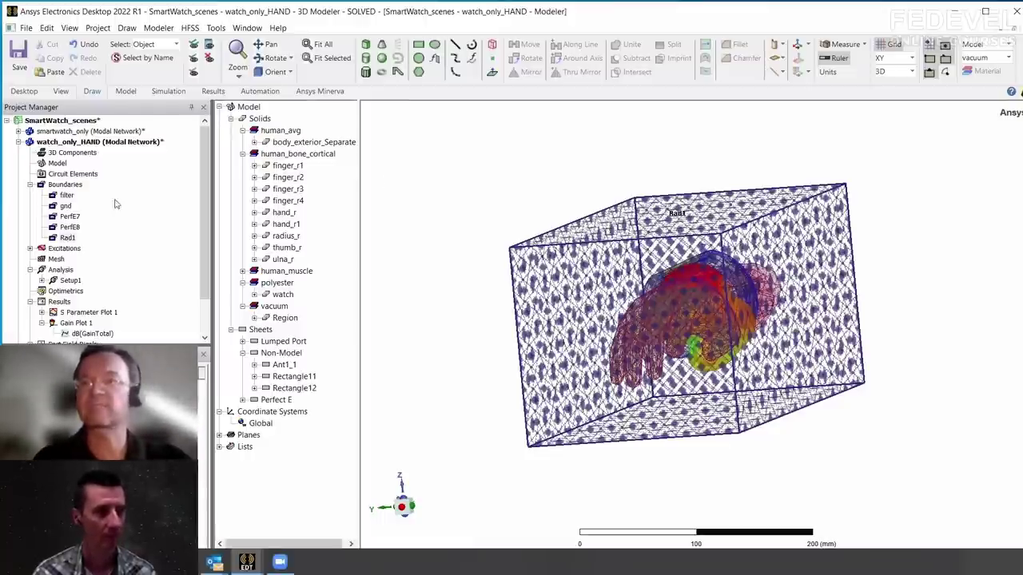
Highlight the filter, gnd and PerfE7 boundaries in the model one after another, then display the Rad1 boundary again
{"action": "left_click", "coordinate": [64, 195]}
{"action": "left_click", "coordinate": [65, 207]}
{"action": "left_click", "coordinate": [68, 217]}
{"action": "left_click", "coordinate": [66, 195]}
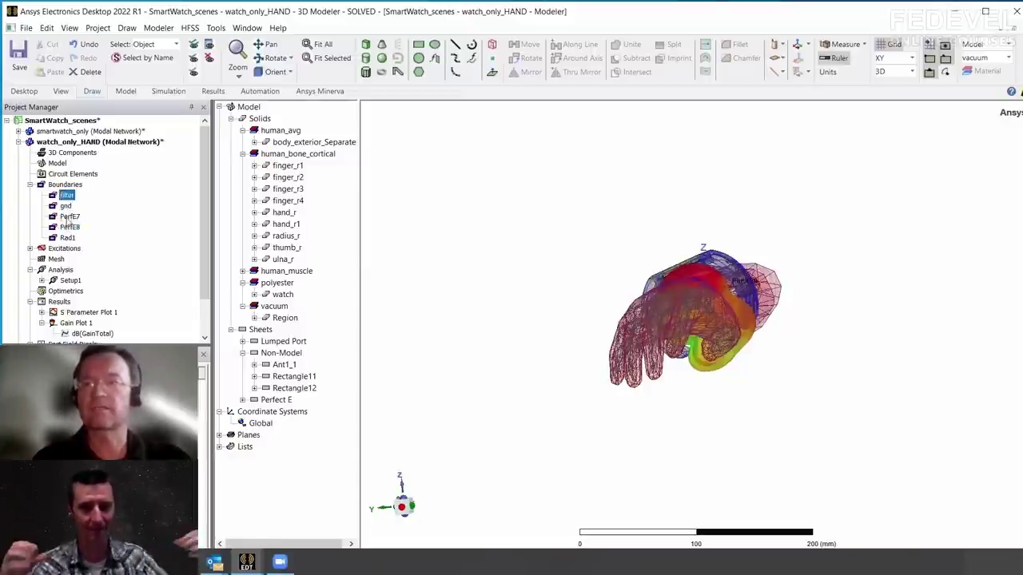
{"action": "left_click", "coordinate": [68, 238]}
{"action": "middle_click_drag", "start_coordinate": [491, 267], "coordinate": [481, 258]}
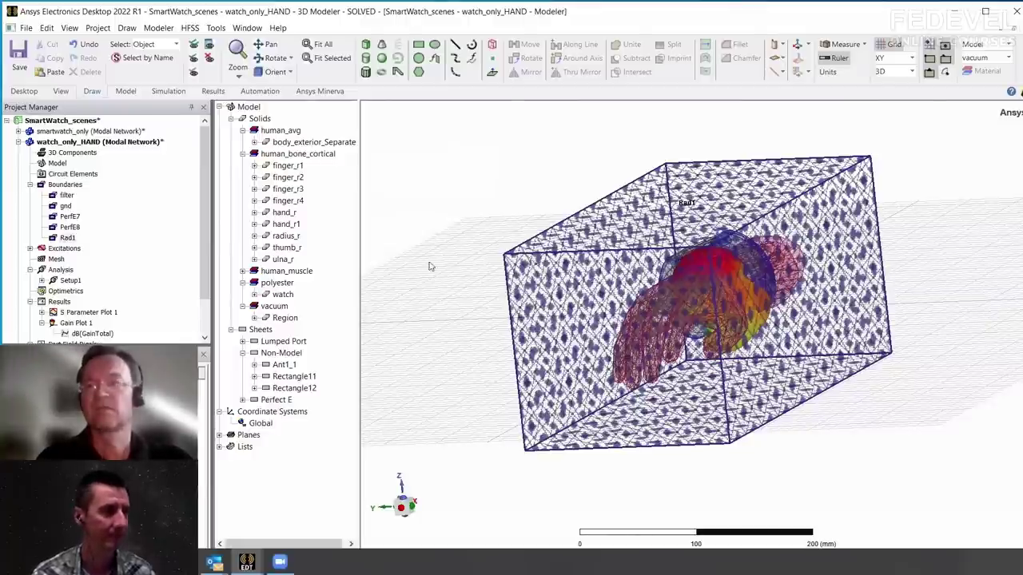
Locate the watch excitation by zooming to its port, and examine the port together with the antenna trace it feeds
{"action": "left_click", "coordinate": [29, 248]}
{"action": "left_click", "coordinate": [71, 260]}
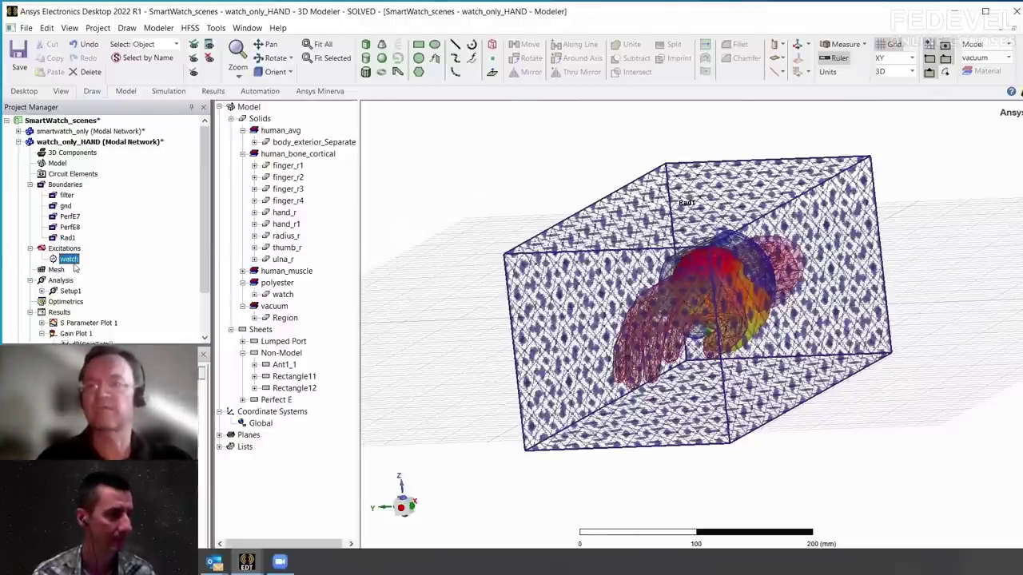
{"action": "right_click", "coordinate": [78, 263]}
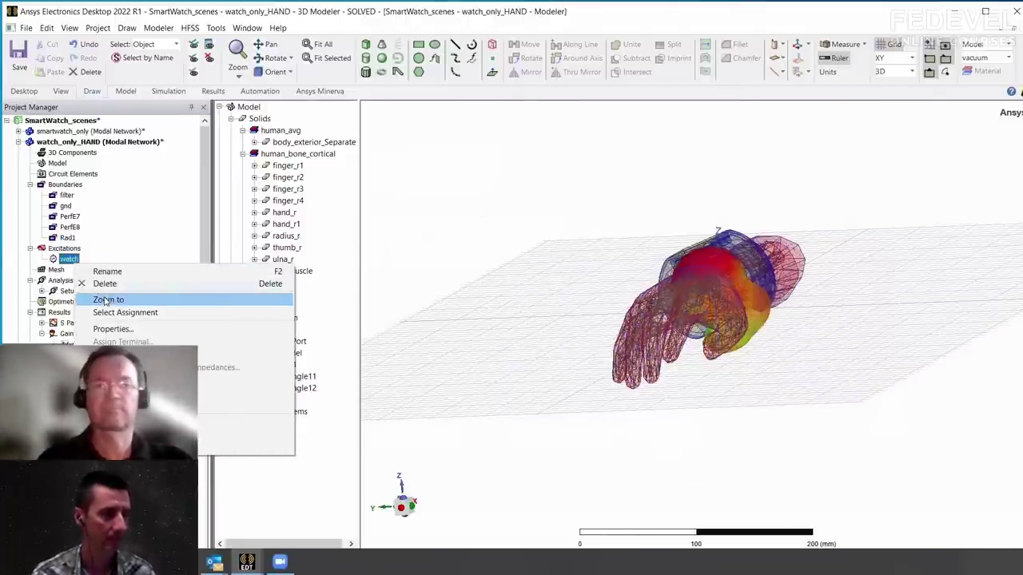
{"action": "left_click", "coordinate": [106, 300]}
{"action": "left_click_drag", "start_coordinate": [702, 417], "coordinate": [701, 354], "text": "alt+shift"}
{"action": "scroll", "coordinate": [706, 375], "scroll_direction": "down", "scroll_amount": 2}
{"action": "right_click", "coordinate": [69, 261]}
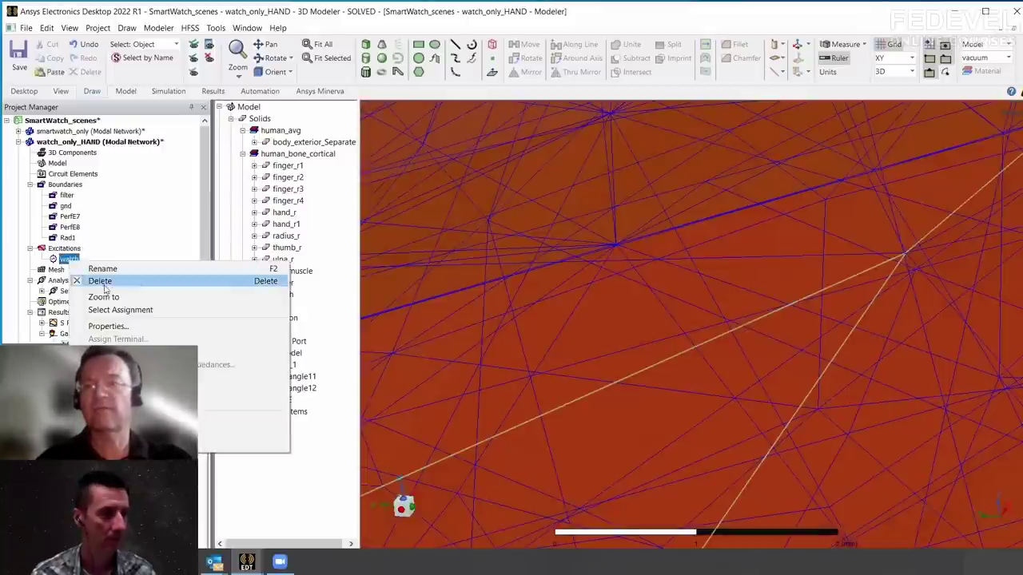
{"action": "key", "text": "Return"}
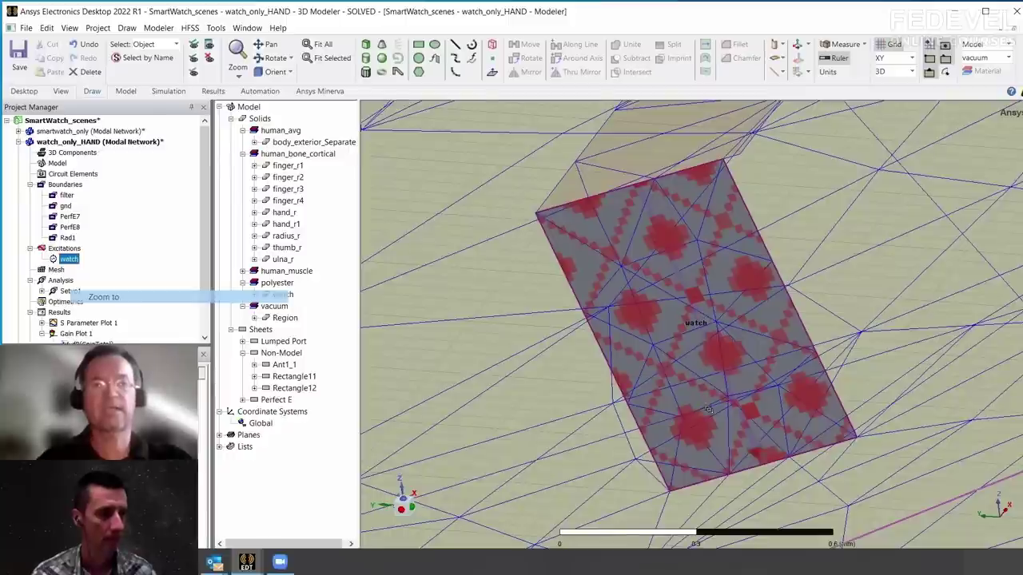
{"action": "scroll", "coordinate": [708, 409], "scroll_direction": "down", "scroll_amount": 4}
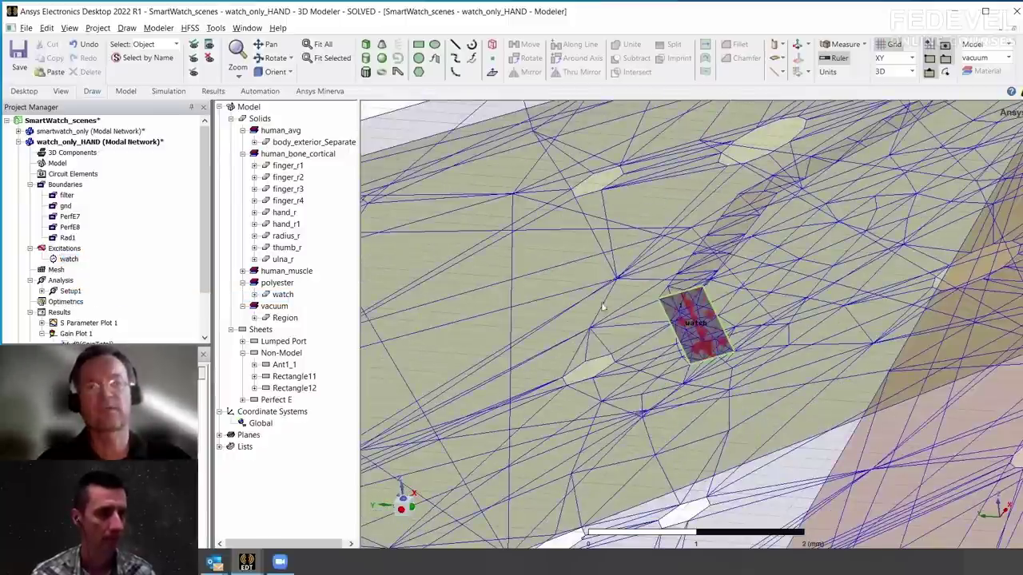
{"action": "scroll", "coordinate": [648, 314], "scroll_direction": "down", "scroll_amount": 2}
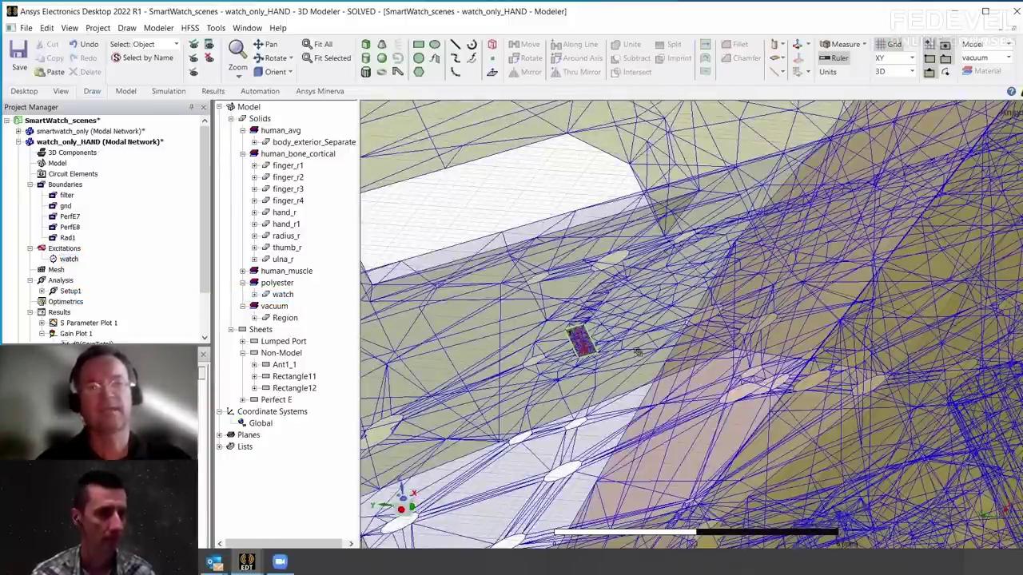
{"action": "middle_click_drag", "start_coordinate": [639, 361], "coordinate": [647, 362]}
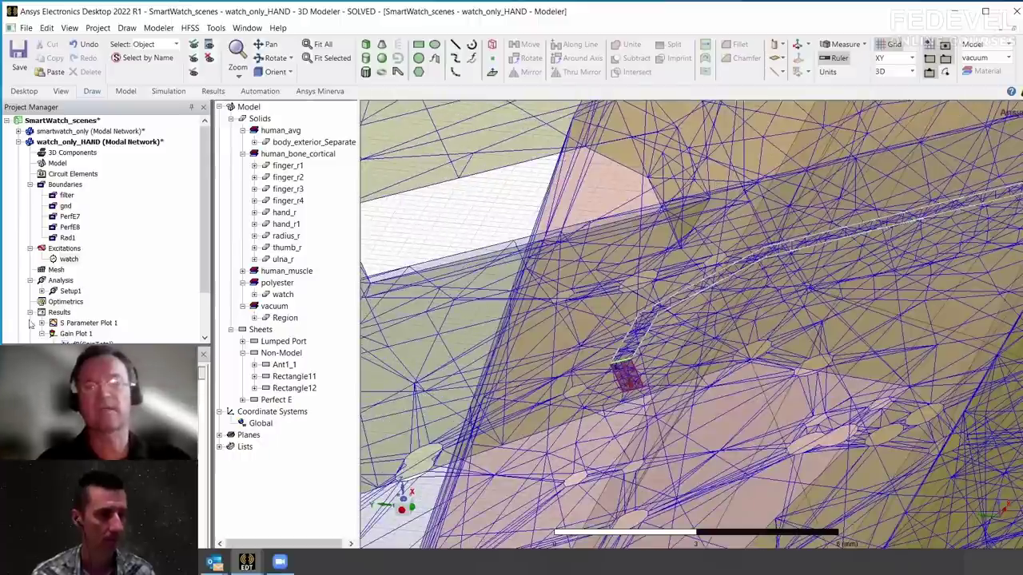
{"action": "scroll", "coordinate": [57, 289], "scroll_direction": "down", "scroll_amount": 1}
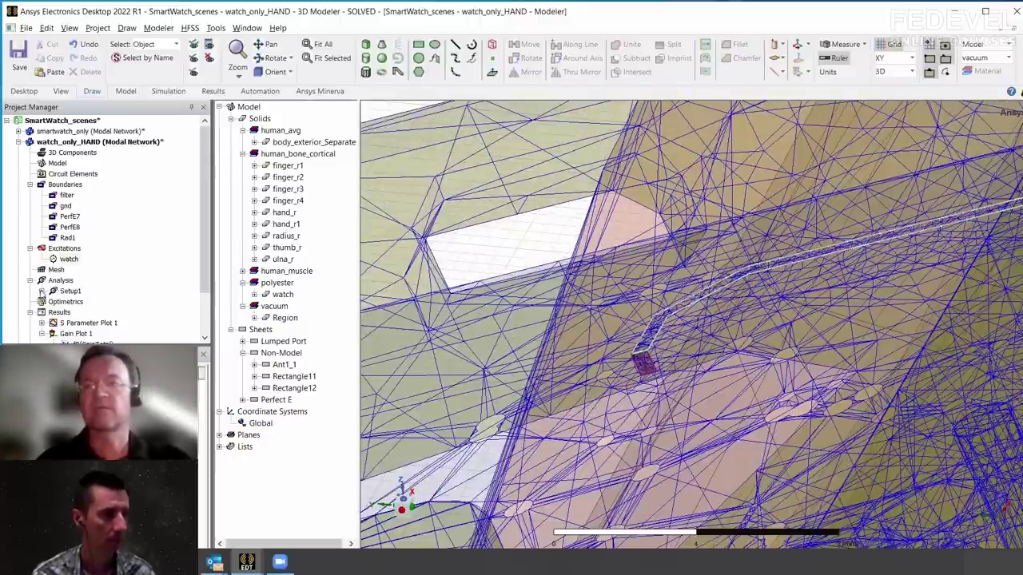
Review the frequency sweep definition and the adaptive solution settings of Setup1, leaving both dialogs without changes
{"action": "double_click", "coordinate": [70, 291]}
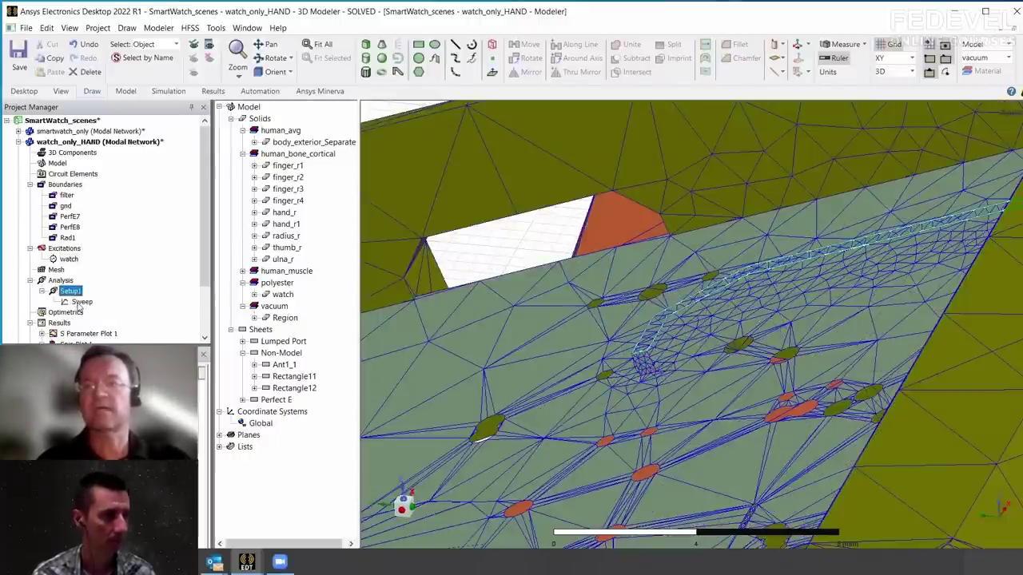
{"action": "double_click", "coordinate": [80, 303]}
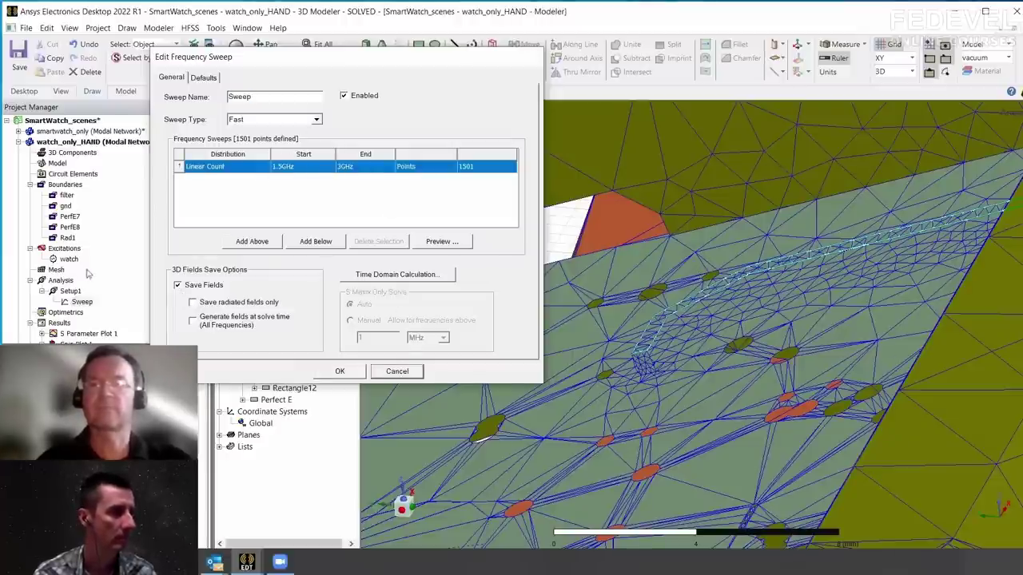
{"action": "left_click", "coordinate": [404, 367]}
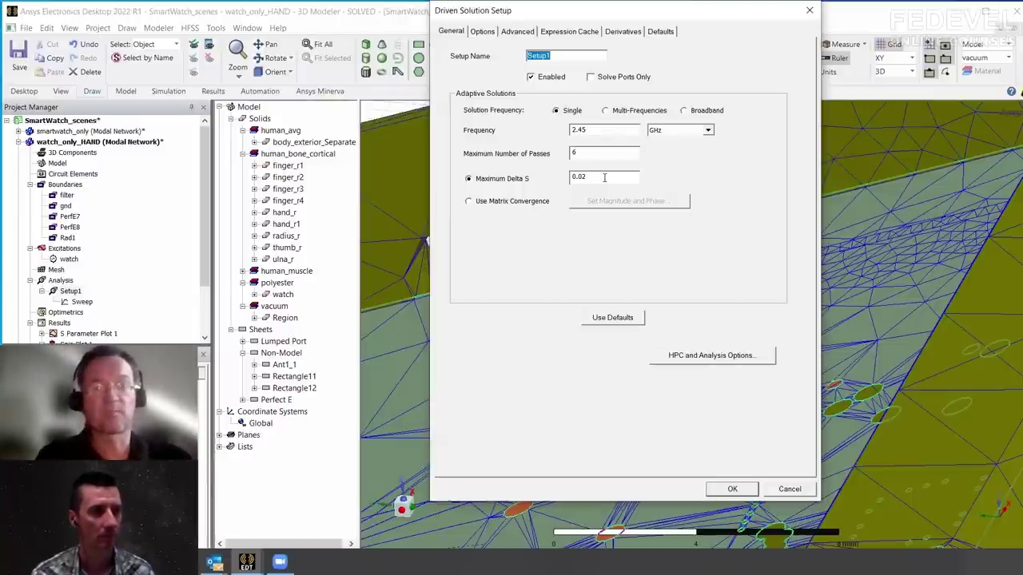
{"action": "left_click", "coordinate": [795, 489]}
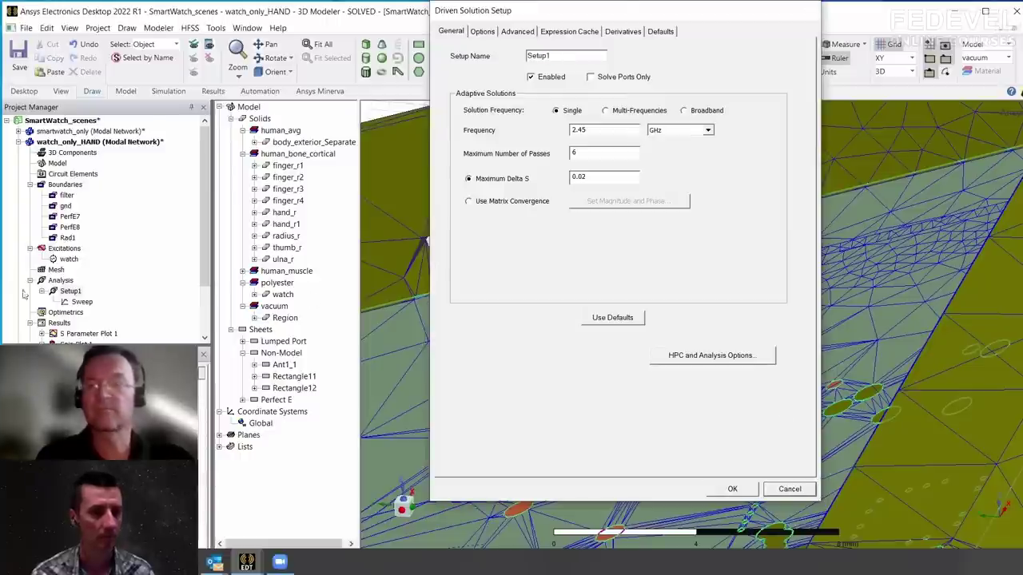
Open a new parametric sweep under Optimetrics, look through the variables it can sweep, and cancel without adding a sweep
{"action": "left_click_drag", "start_coordinate": [204, 245], "coordinate": [205, 274]}
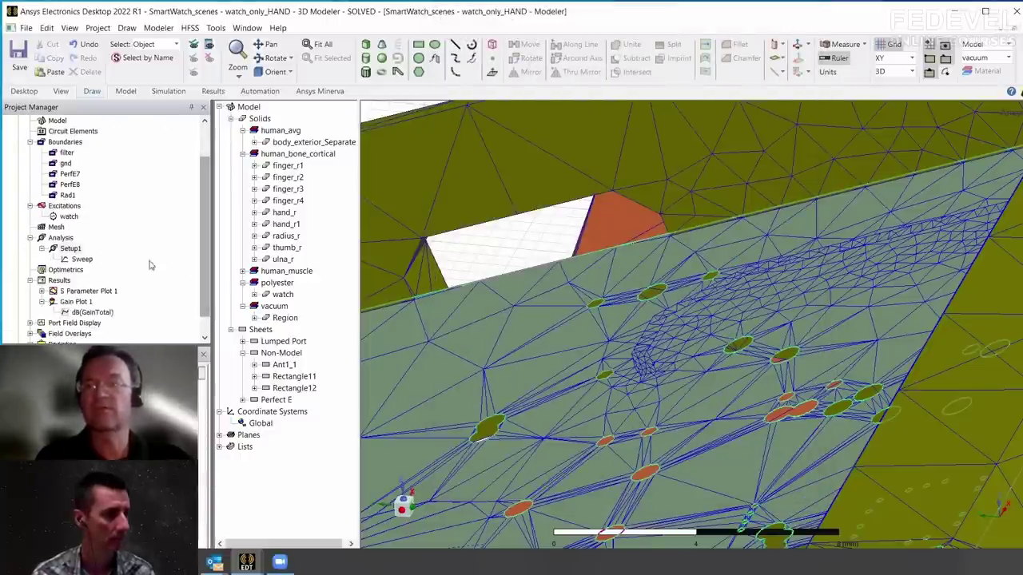
{"action": "left_click_drag", "start_coordinate": [205, 220], "coordinate": [206, 190]}
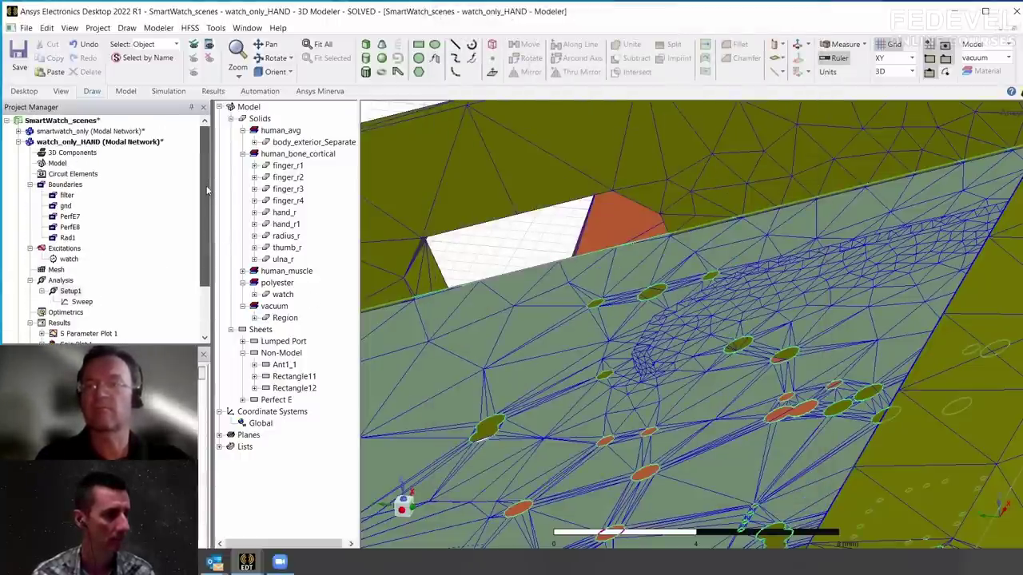
{"action": "scroll", "coordinate": [120, 224], "scroll_direction": "down", "scroll_amount": 2}
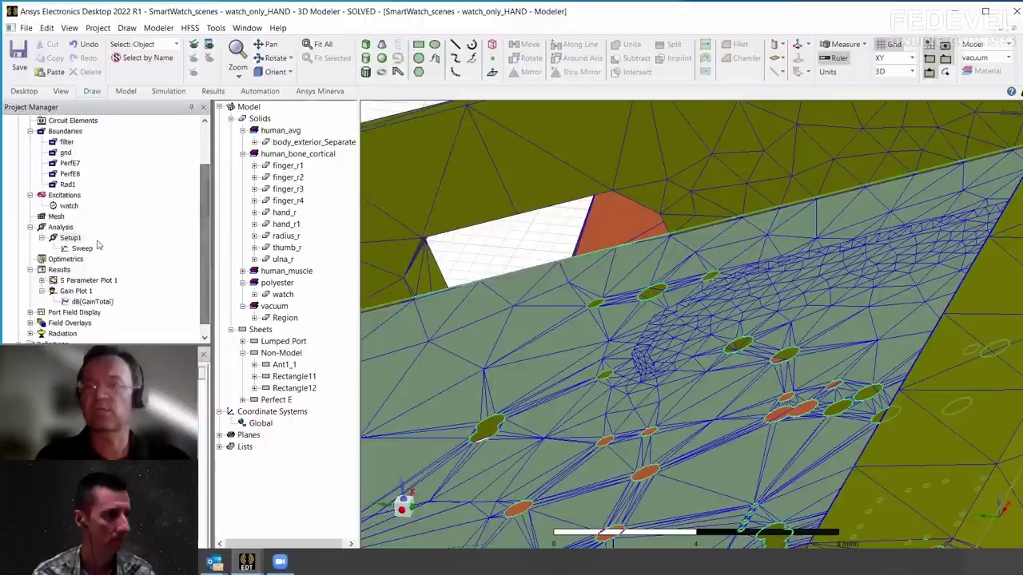
{"action": "right_click", "coordinate": [70, 263]}
{"action": "mouse_move", "coordinate": [96, 286]}
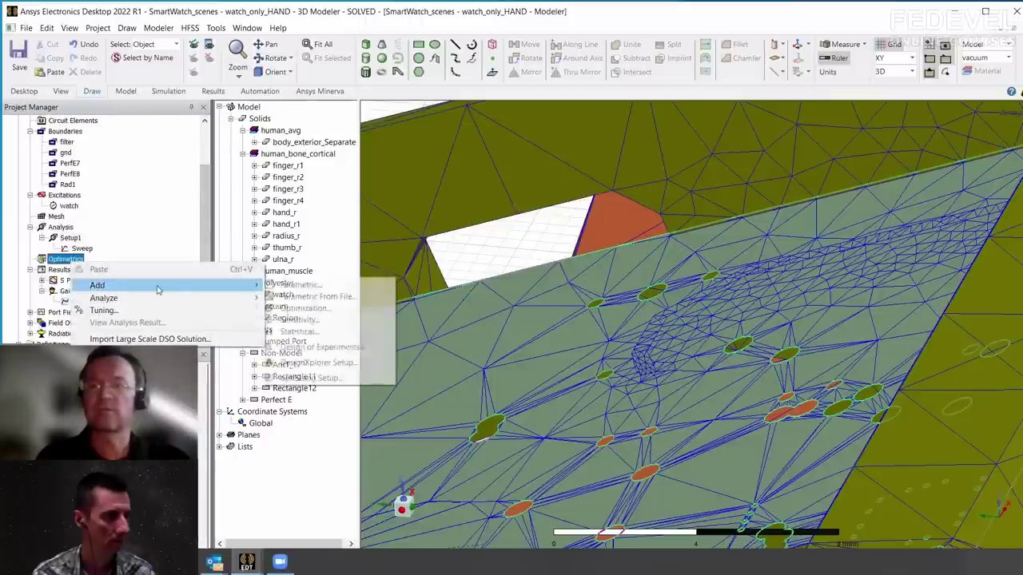
{"action": "left_click", "coordinate": [277, 283]}
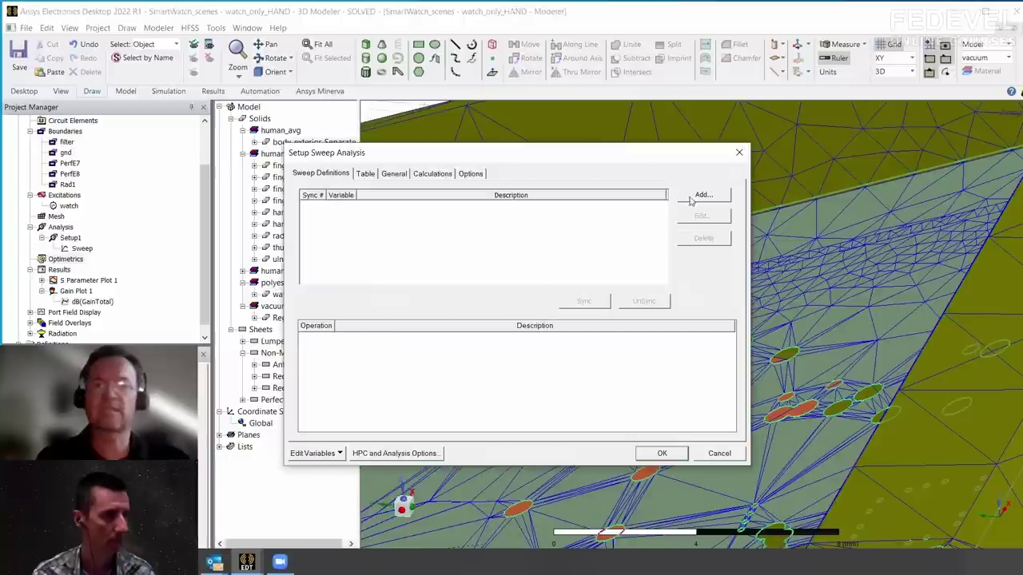
{"action": "left_click", "coordinate": [697, 199]}
{"action": "left_click", "coordinate": [467, 238]}
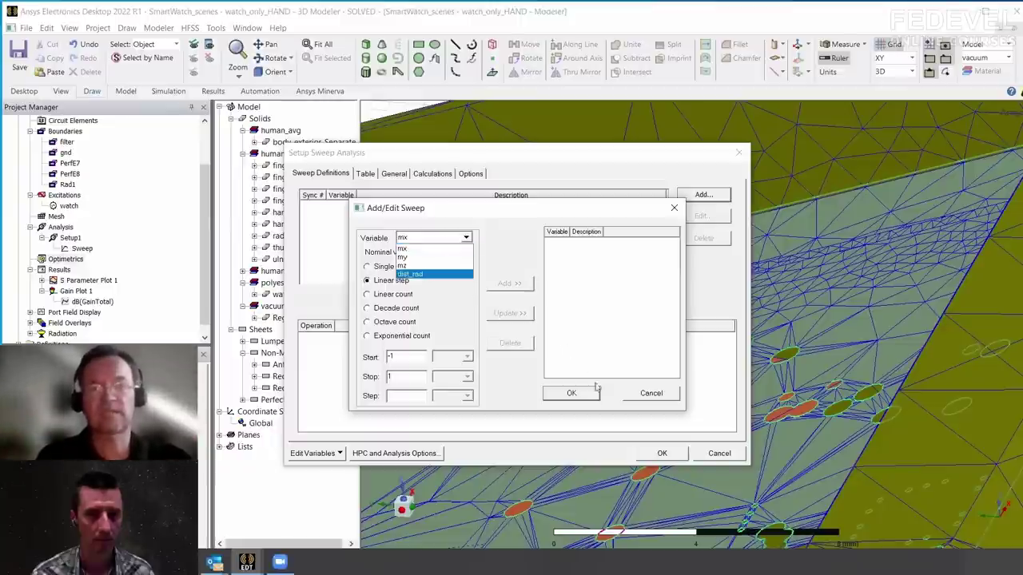
{"action": "left_click", "coordinate": [641, 395]}
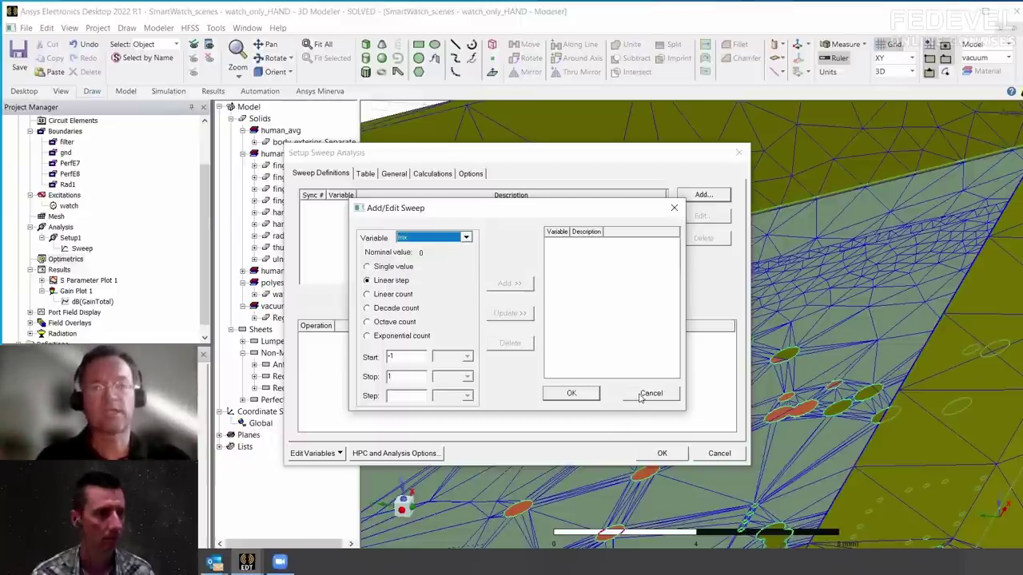
{"action": "left_click", "coordinate": [645, 394]}
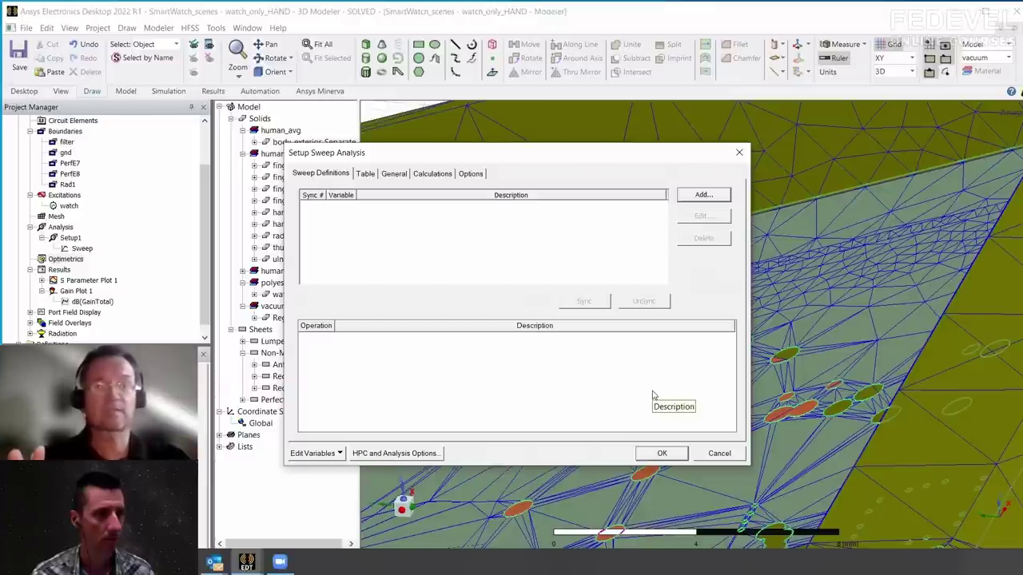
{"action": "left_click", "coordinate": [719, 453]}
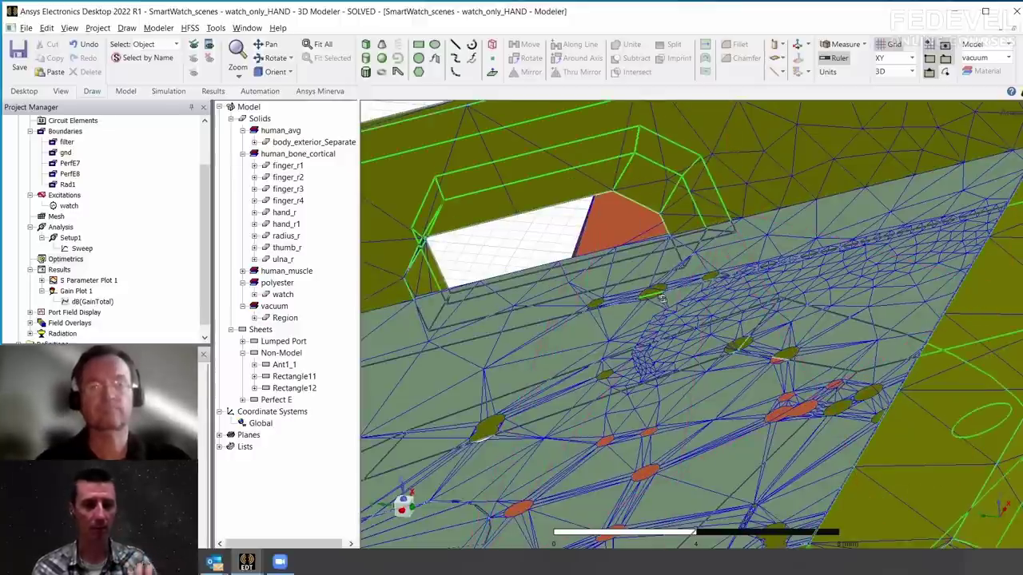
View the whole watch on the wrist and show the design variables of watch_only_HAND in its properties
{"action": "scroll", "coordinate": [662, 297], "scroll_direction": "down", "scroll_amount": 3}
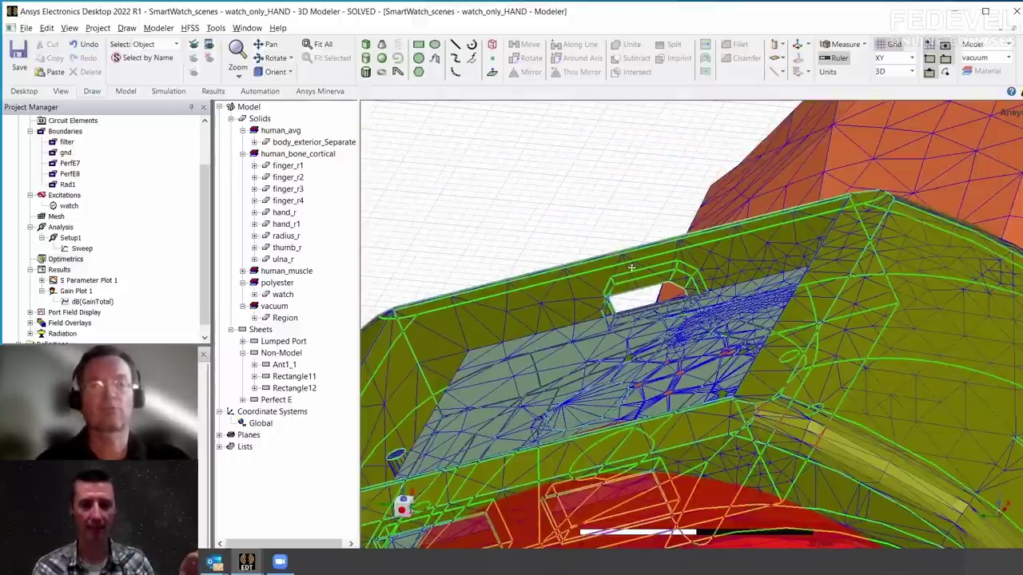
{"action": "middle_click_drag", "start_coordinate": [646, 308], "coordinate": [667, 281]}
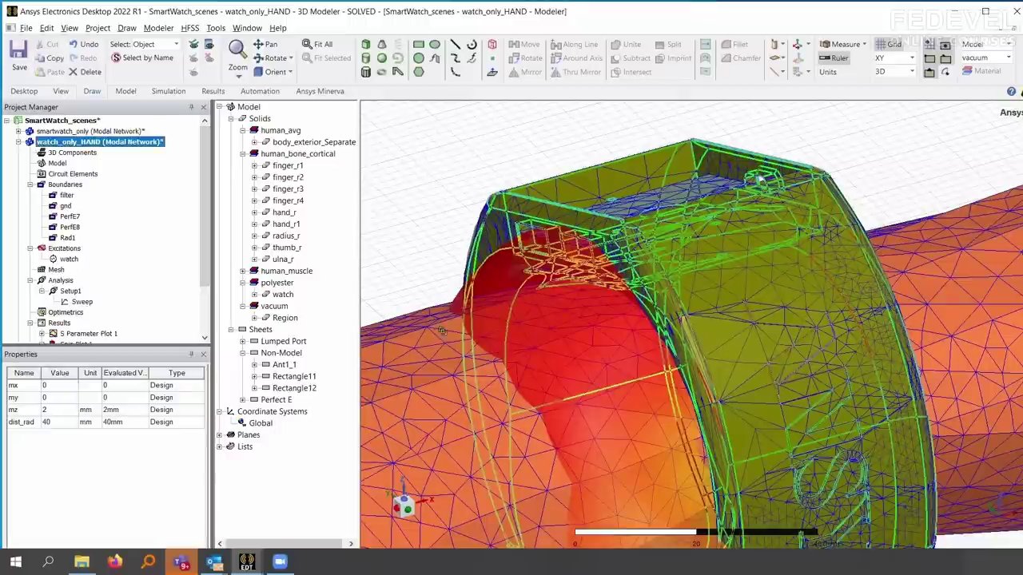
{"action": "left_click", "coordinate": [438, 330]}
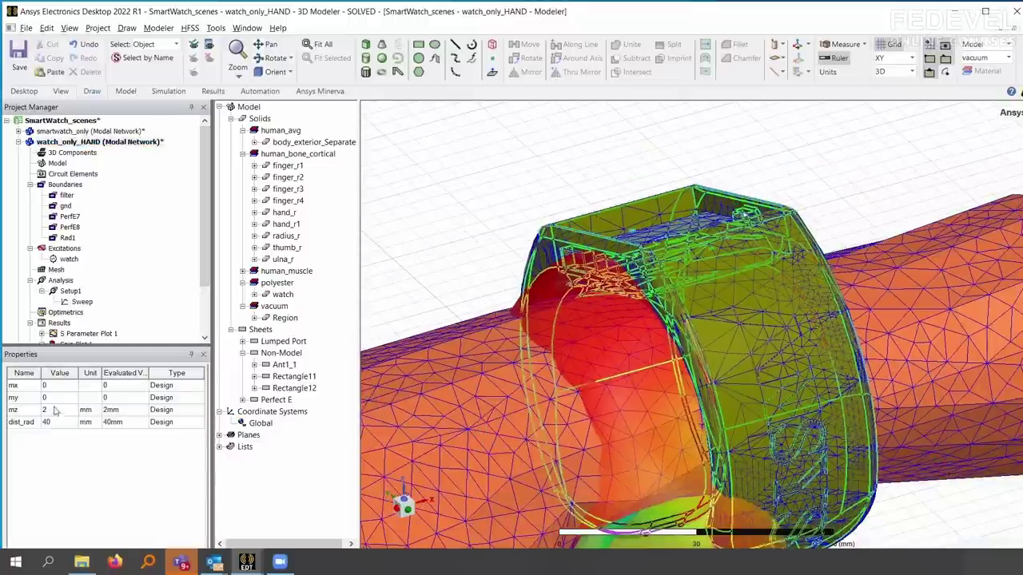
Set the design variable my to 20 without a unit
{"action": "left_click", "coordinate": [57, 398]}
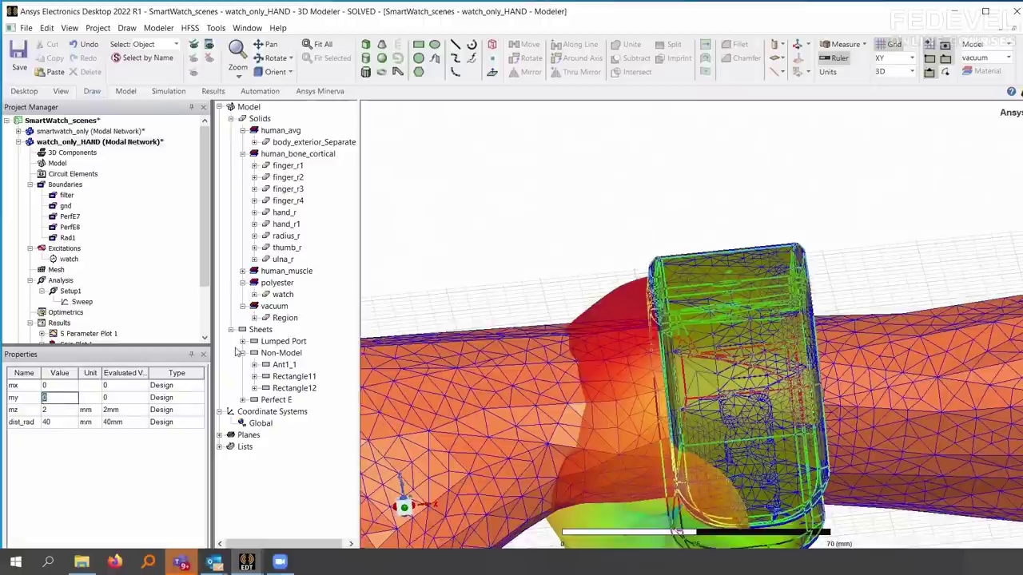
{"action": "type", "text": "20"}
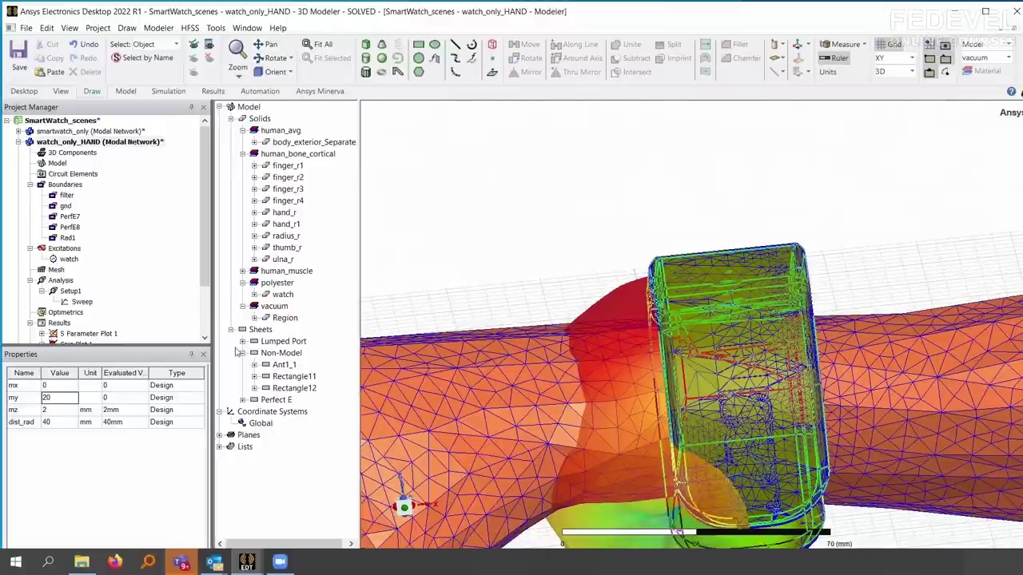
{"action": "key", "text": "Return"}
Hide the Gain Plot 1 radiation field overlay in the watch_only_HAND model view
{"action": "scroll", "coordinate": [676, 489], "scroll_direction": "down", "scroll_amount": 10}
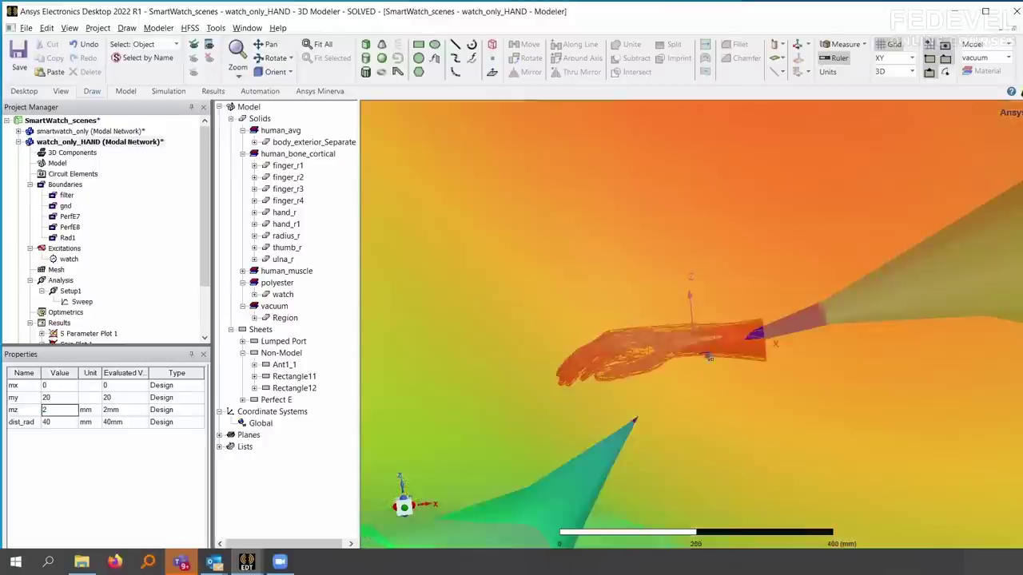
{"action": "scroll", "coordinate": [653, 271], "scroll_direction": "down", "scroll_amount": 6}
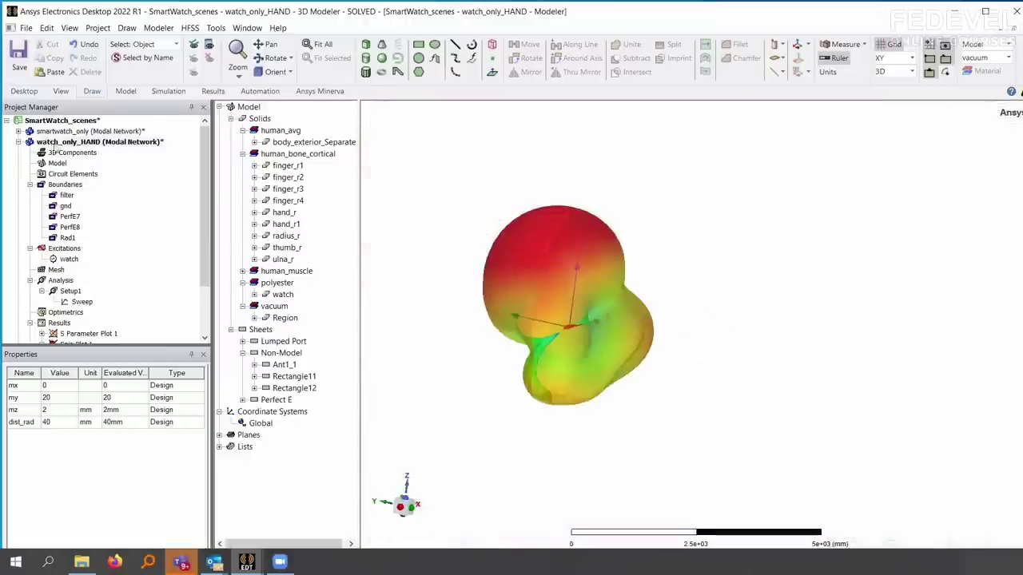
{"action": "left_click", "coordinate": [32, 143]}
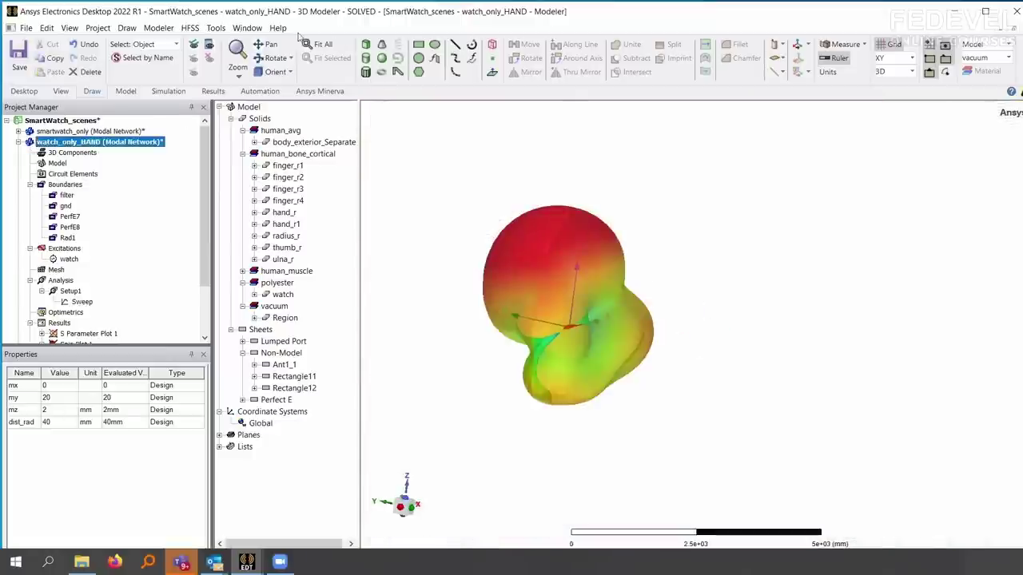
{"action": "left_click", "coordinate": [189, 27]}
{"action": "mouse_move", "coordinate": [248, 261]}
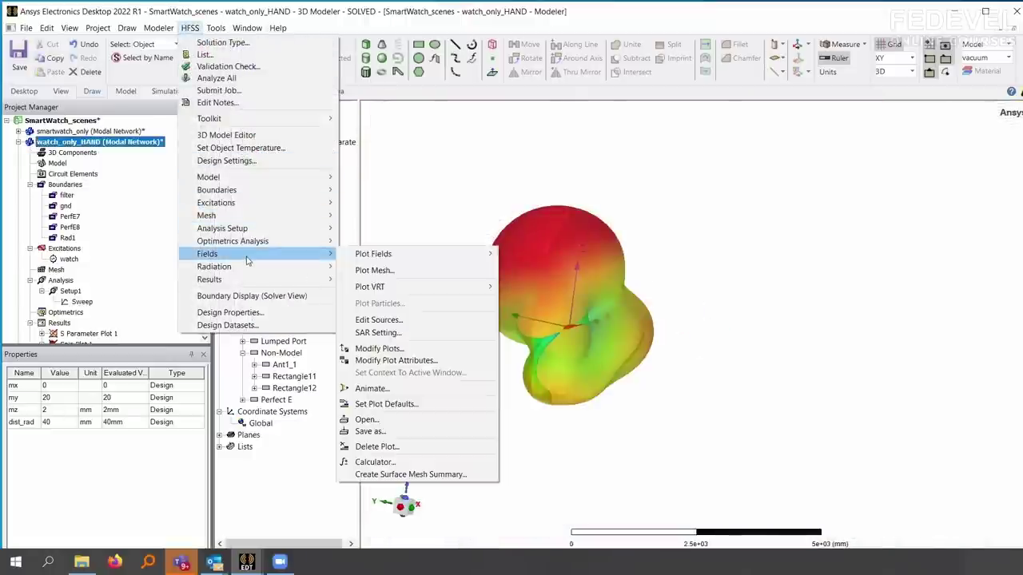
{"action": "mouse_move", "coordinate": [403, 260]}
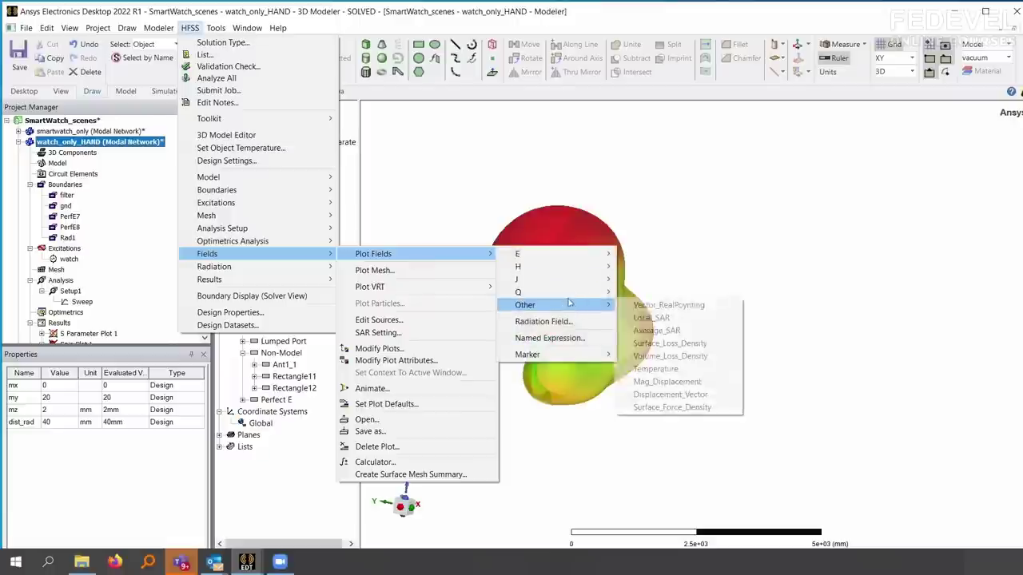
{"action": "left_click", "coordinate": [569, 321]}
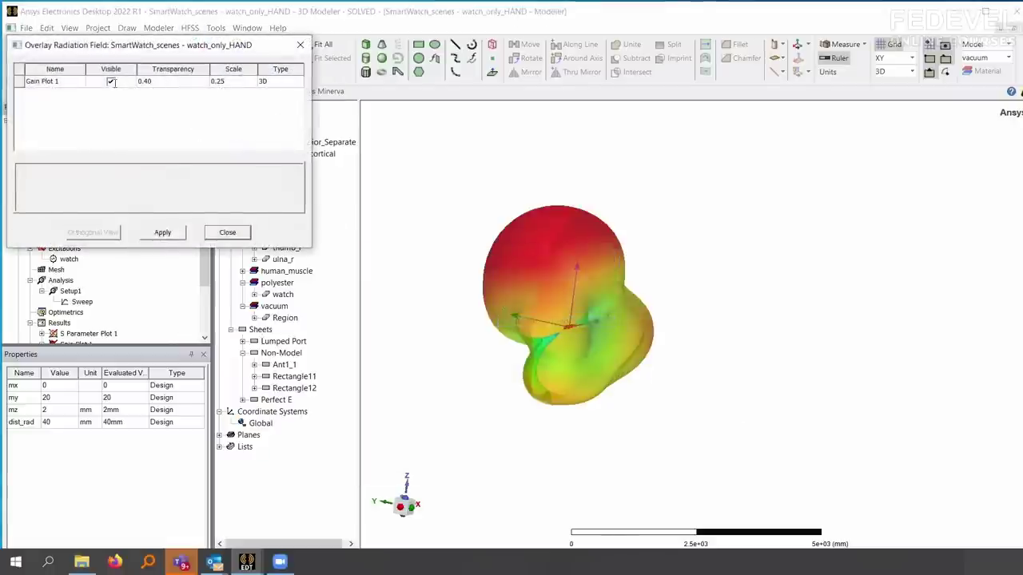
{"action": "left_click", "coordinate": [112, 82]}
{"action": "left_click", "coordinate": [162, 231]}
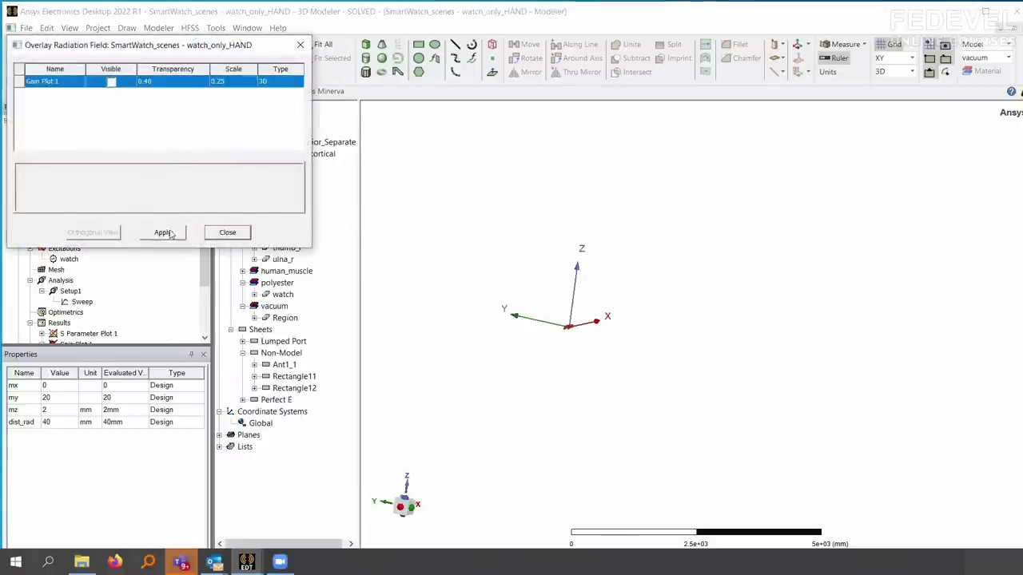
{"action": "left_click", "coordinate": [227, 231]}
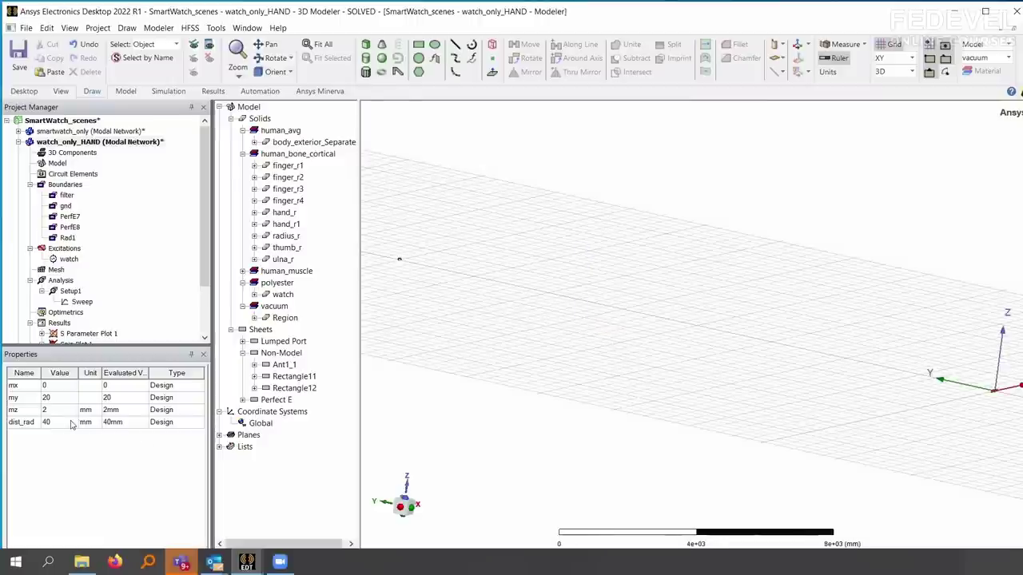
Set the design variable my to 20 mm and view the watch's sideways shift from the front of the hand
{"action": "left_click", "coordinate": [61, 398]}
{"action": "key", "text": "Tab"}
{"action": "key", "text": "Return"}
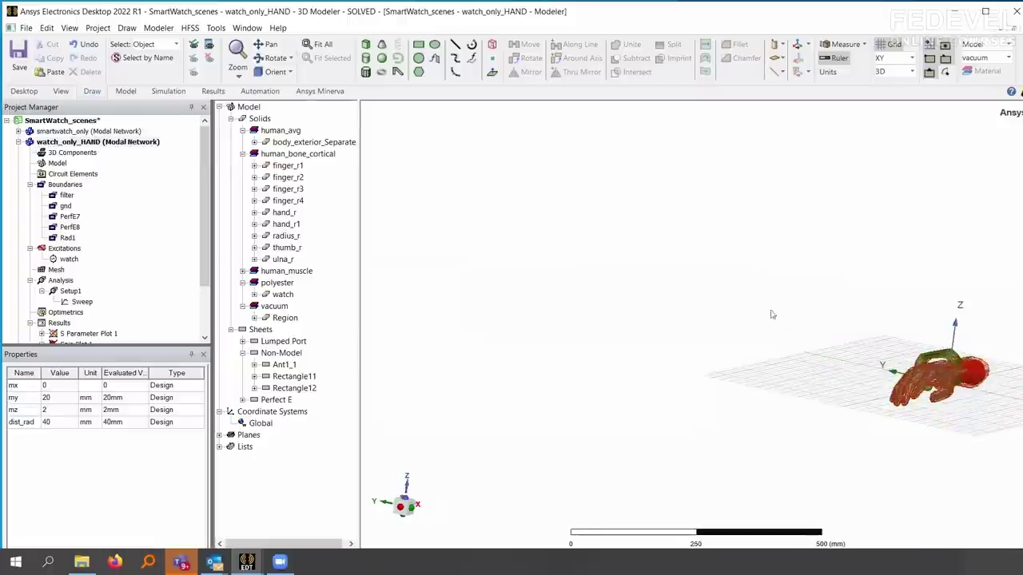
{"action": "left_click", "coordinate": [764, 357]}
{"action": "middle_click_drag", "start_coordinate": [711, 364], "coordinate": [765, 350]}
{"action": "left_click_drag", "start_coordinate": [764, 350], "coordinate": [751, 347], "text": "alt"}
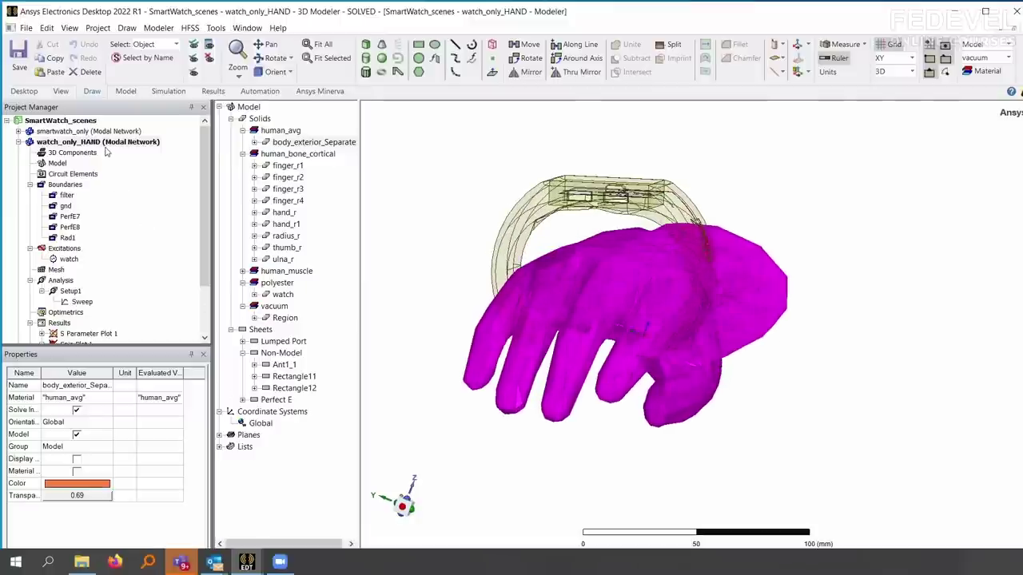
Reopen the watch_only_HAND design variables and set my to 0 mm
{"action": "left_click", "coordinate": [75, 153]}
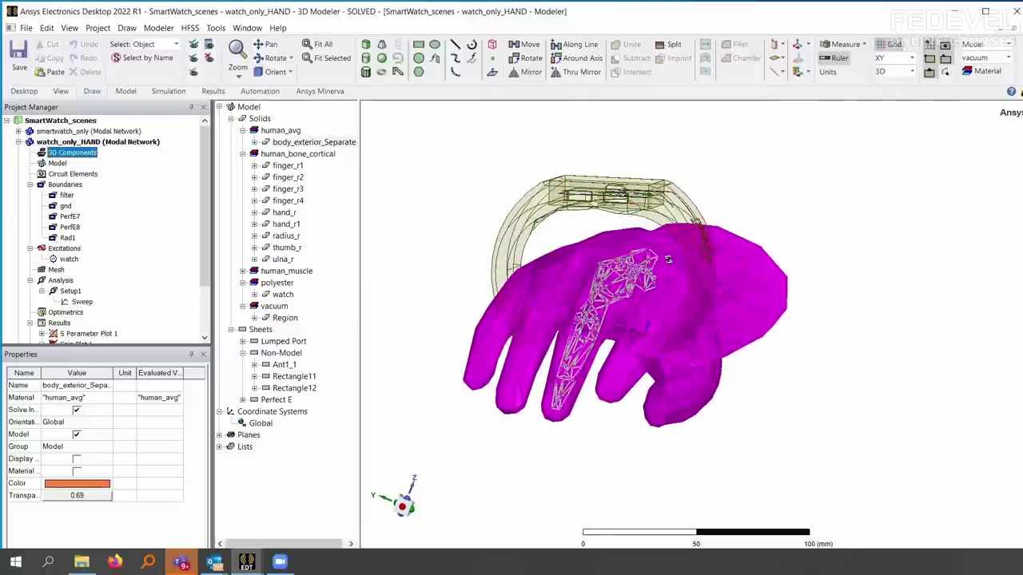
{"action": "left_click", "coordinate": [684, 274]}
{"action": "left_click", "coordinate": [65, 143]}
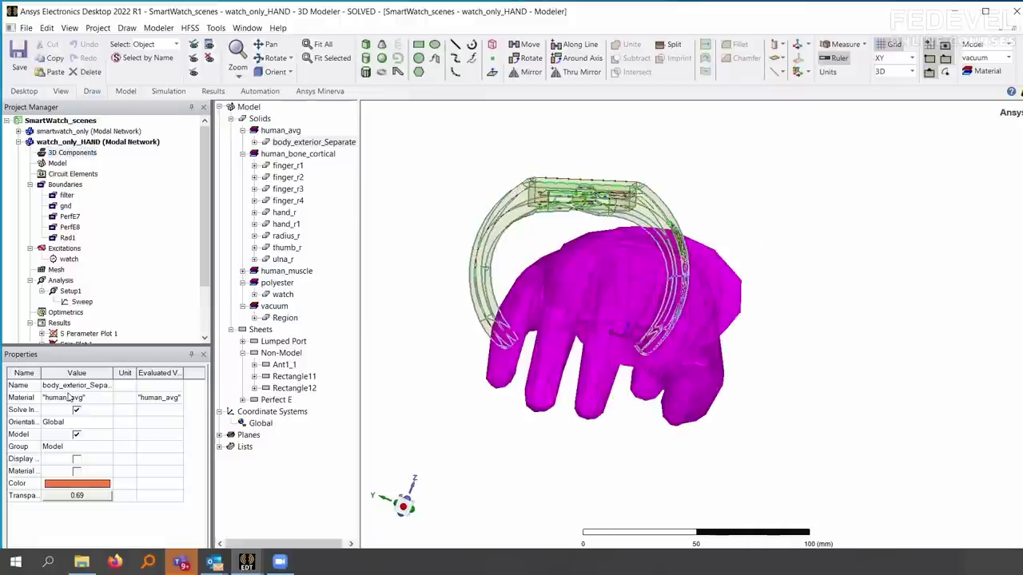
{"action": "left_click", "coordinate": [58, 398]}
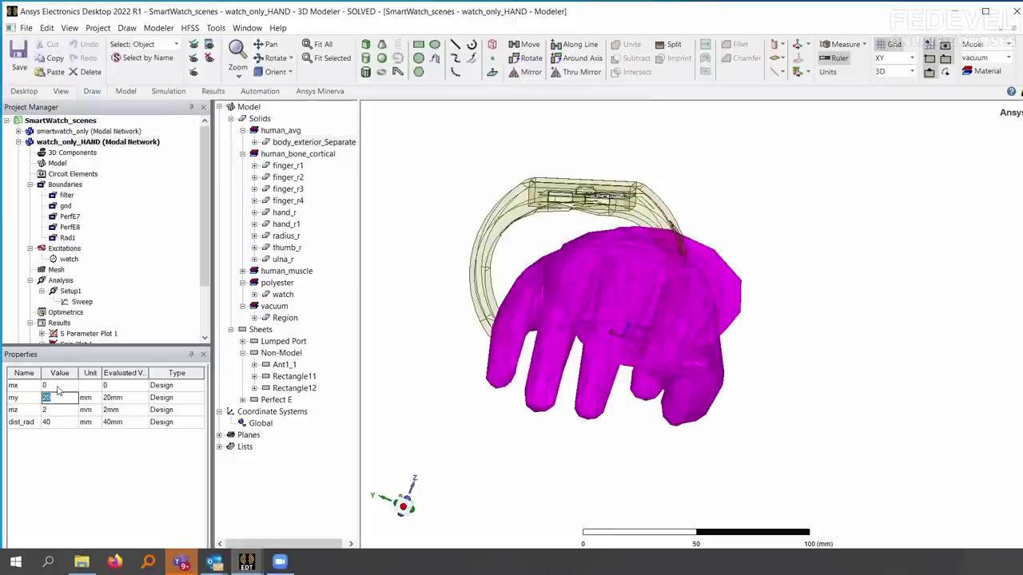
{"action": "key", "text": "Return"}
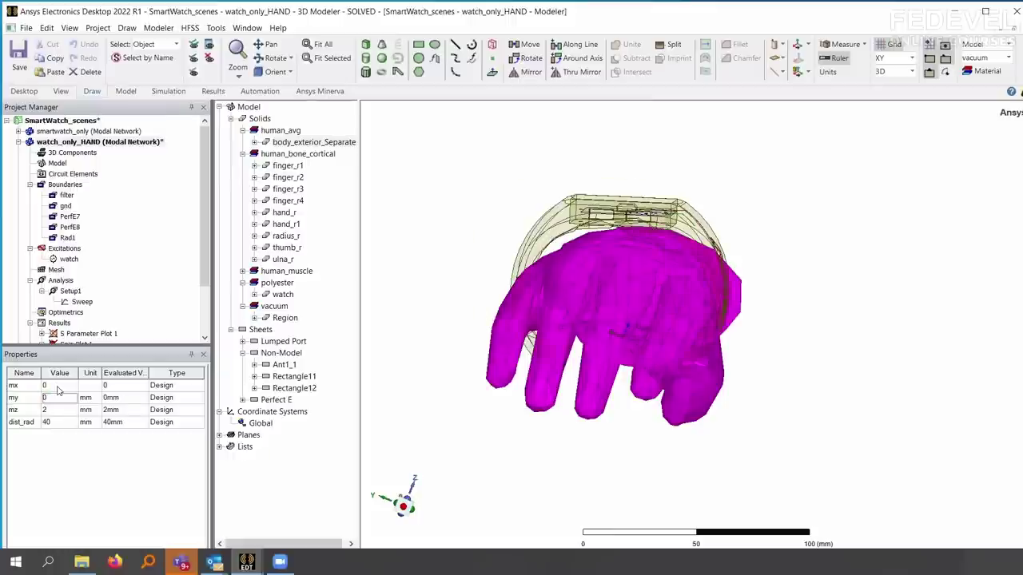
{"action": "key", "text": "Tab"}
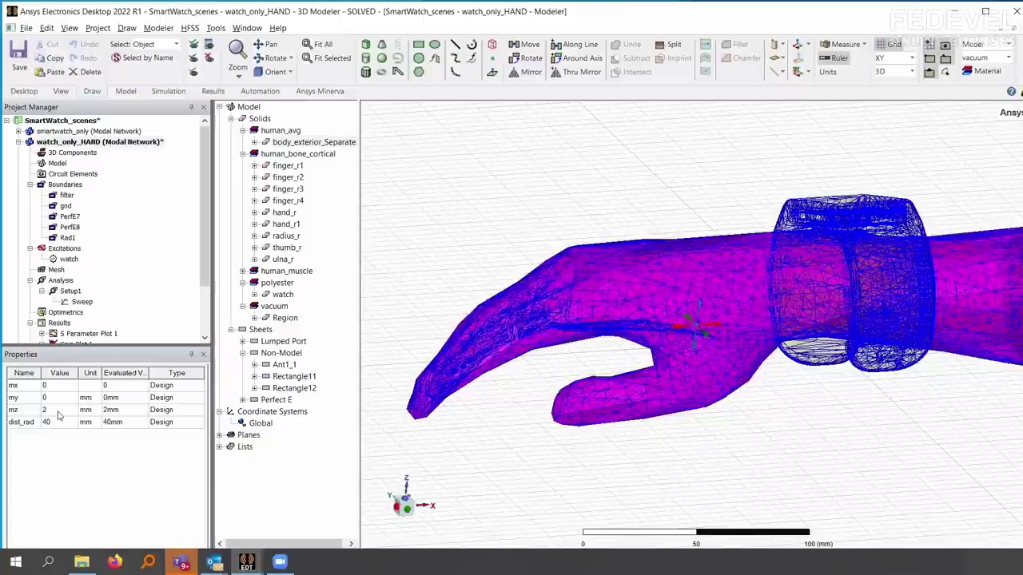
Set the design variable mx to 20 mm and view the watch's position along the forearm
{"action": "left_click", "coordinate": [53, 390]}
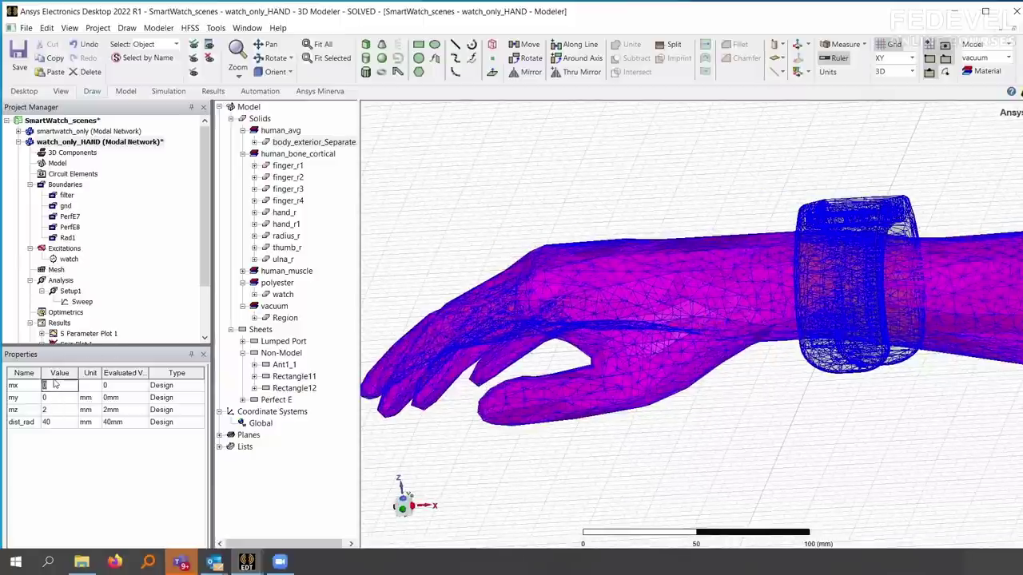
{"action": "type", "text": "20"}
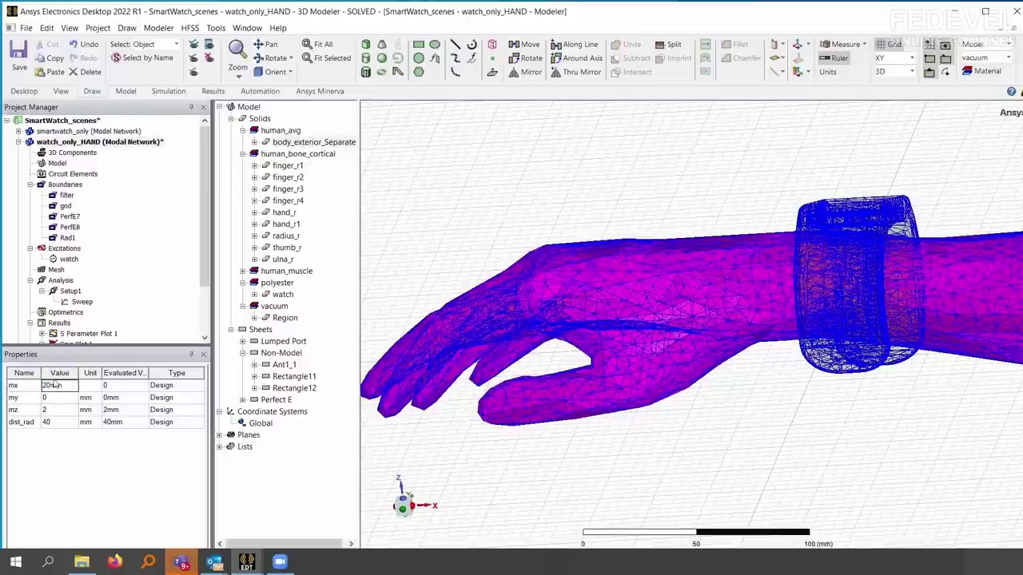
{"action": "key", "text": "Tab"}
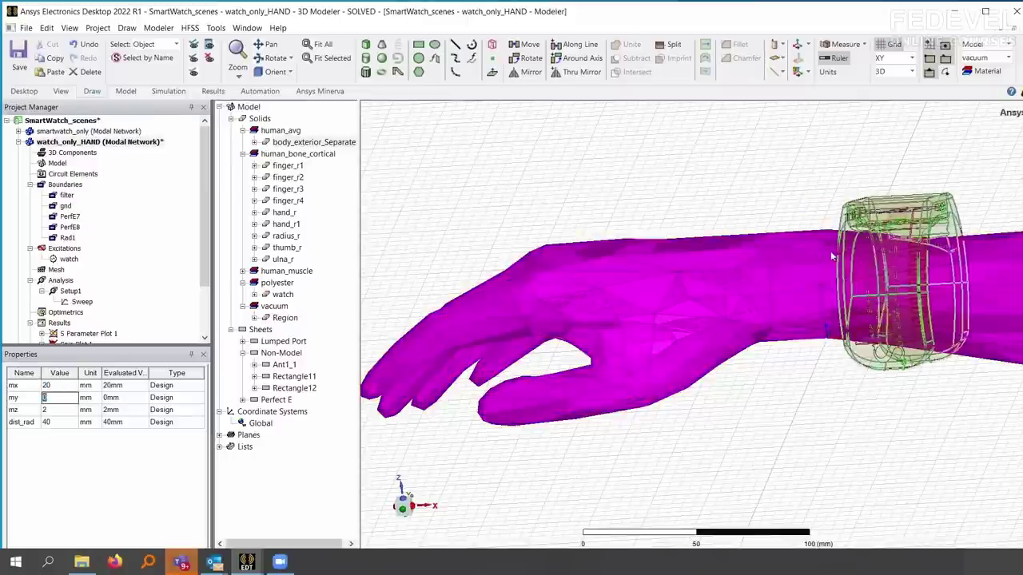
{"action": "key", "text": "Return"}
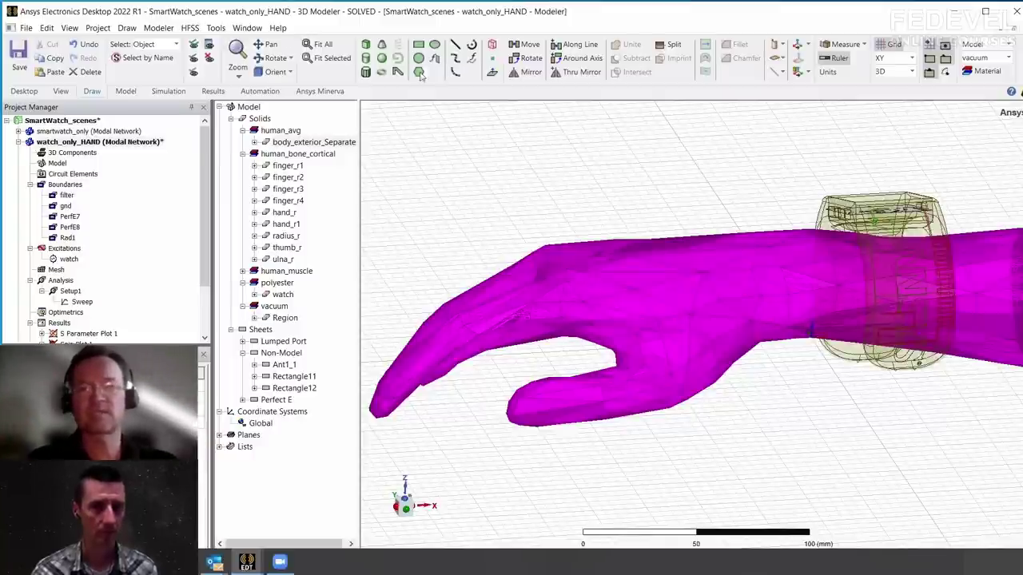
{"action": "middle_click_drag", "start_coordinate": [564, 178], "coordinate": [565, 177]}
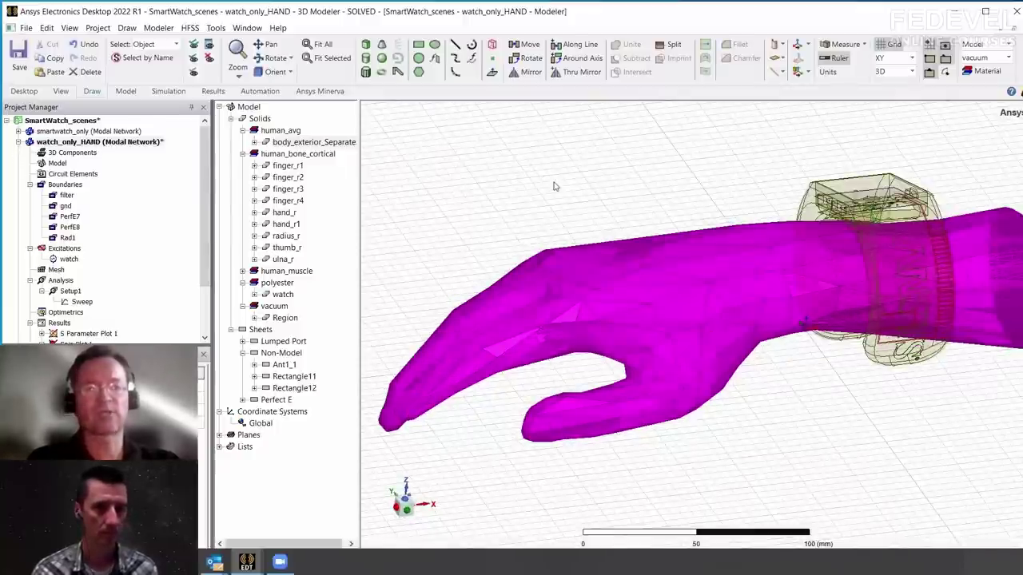
Select the watch body, clear the selection, and examine how the watch sits on the forearm
{"action": "left_click", "coordinate": [802, 214]}
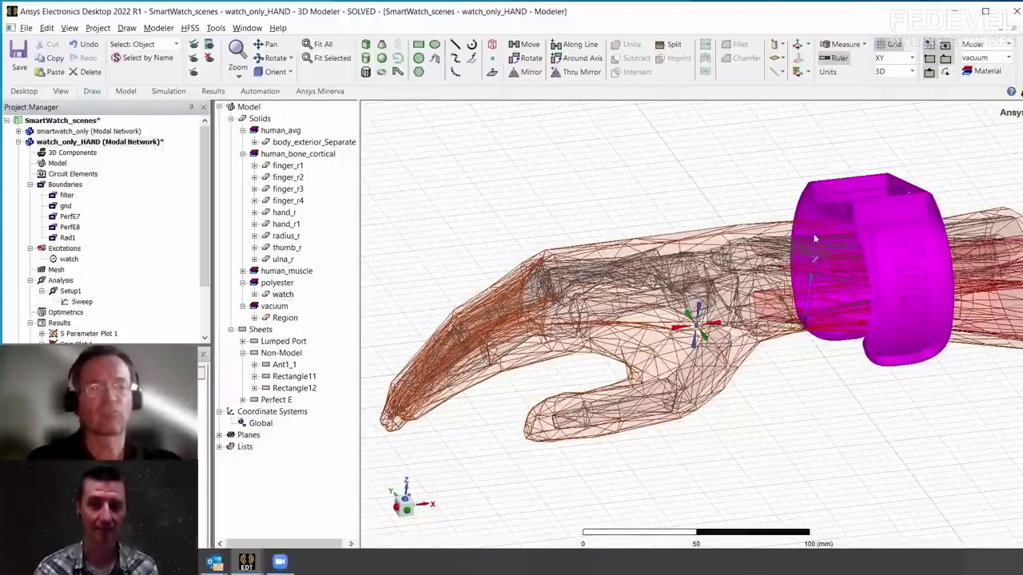
{"action": "left_click", "coordinate": [857, 366]}
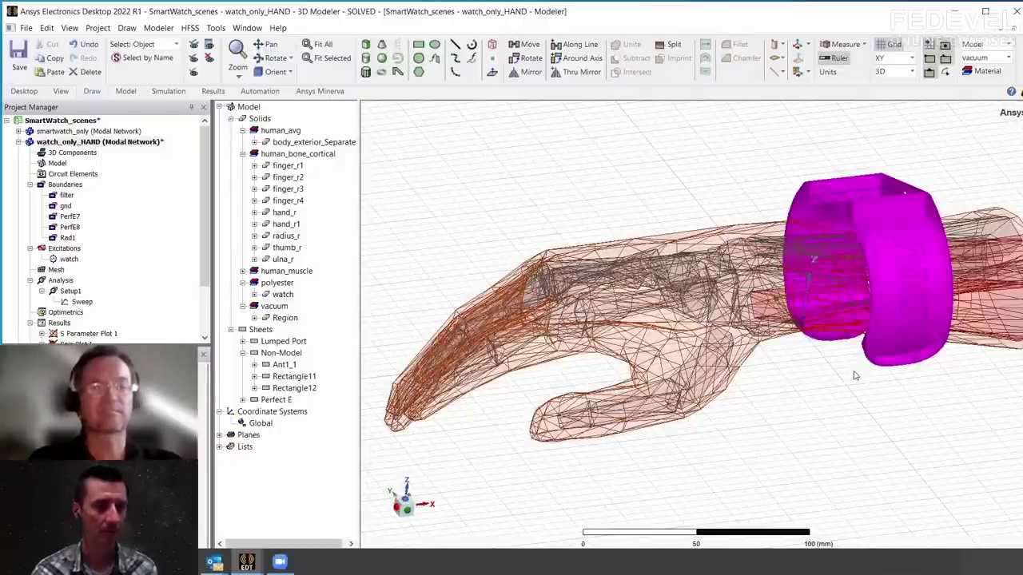
{"action": "left_click", "coordinate": [856, 375]}
{"action": "left_click_drag", "start_coordinate": [719, 341], "coordinate": [704, 340], "text": "shift"}
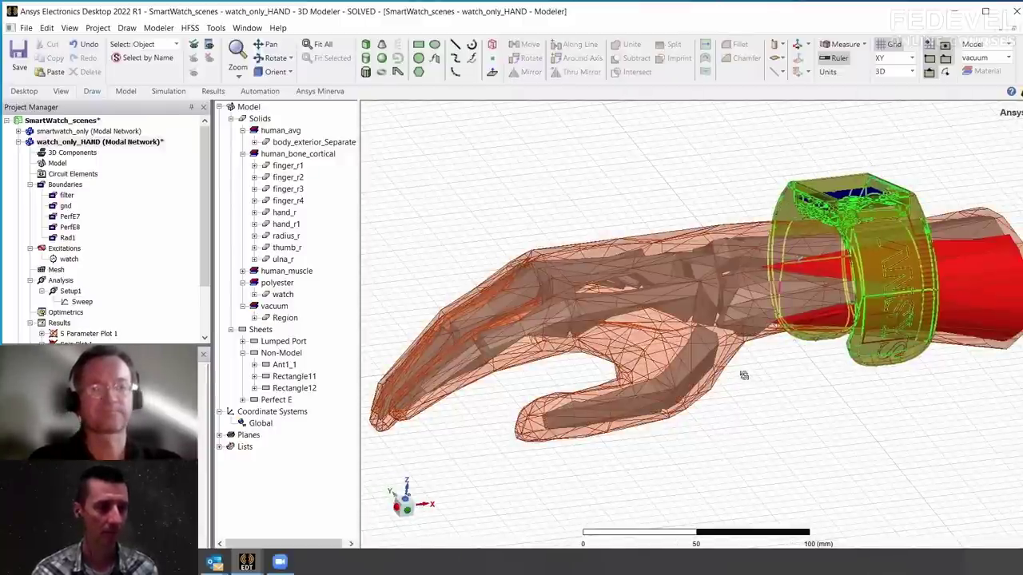
{"action": "left_click_drag", "start_coordinate": [733, 373], "coordinate": [656, 374], "text": "shift"}
{"action": "left_click_drag", "start_coordinate": [732, 248], "coordinate": [695, 191], "text": "alt"}
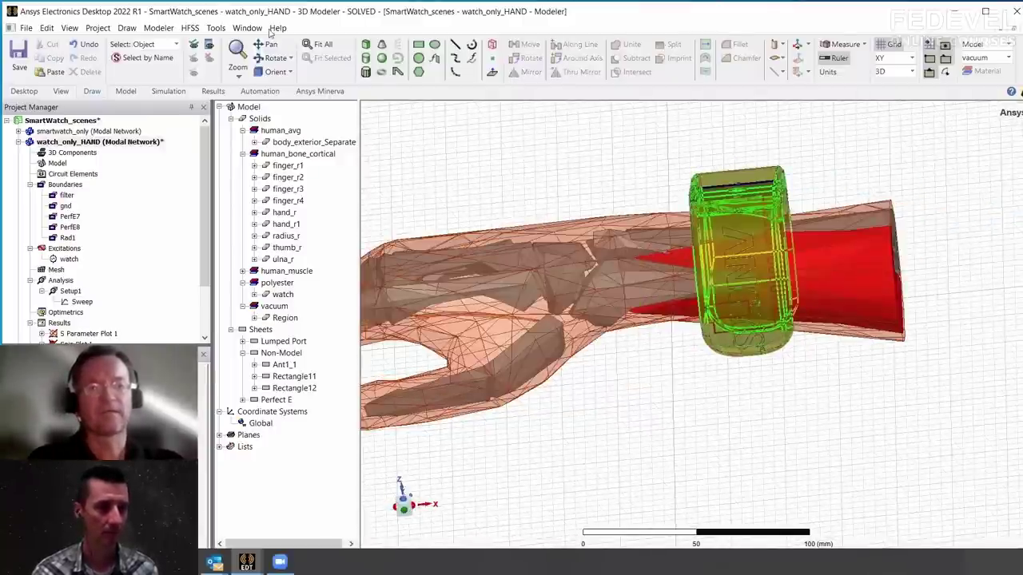
Hide the watch body and isolate the meandered antenna trace by hiding everything else
{"action": "left_click", "coordinate": [737, 241]}
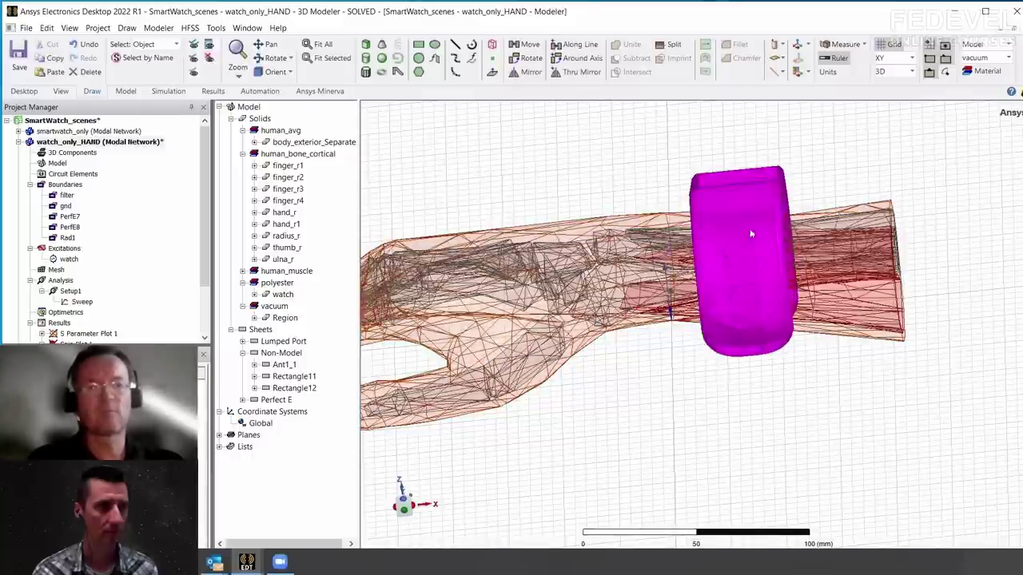
{"action": "key", "text": "ctrl+h"}
{"action": "left_click", "coordinate": [768, 234]}
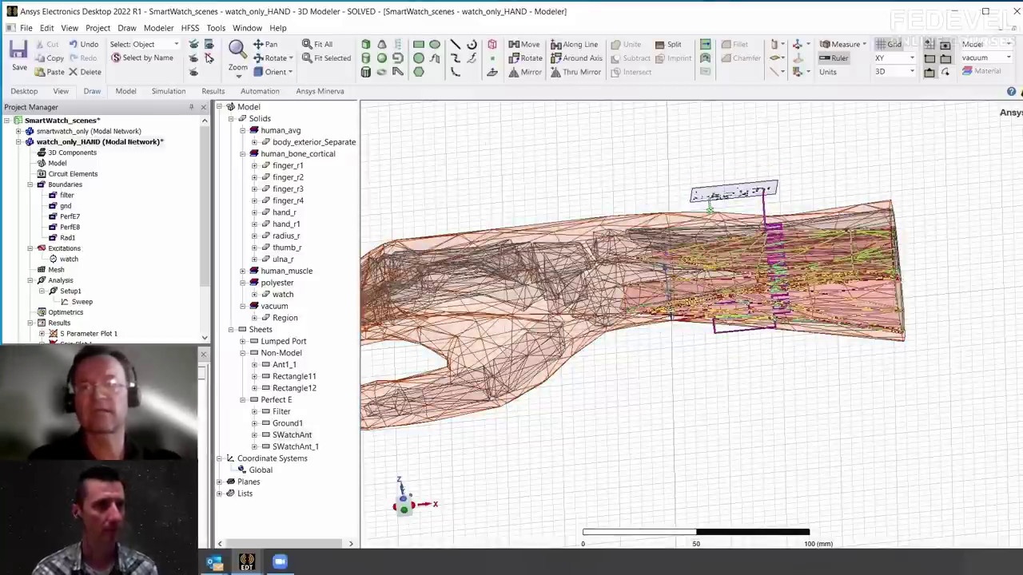
{"action": "left_click", "coordinate": [193, 72]}
Examine the antenna's meandered section and trace corners up close, with face selection switched on
{"action": "left_click_drag", "start_coordinate": [719, 275], "coordinate": [779, 376], "text": "alt"}
{"action": "scroll", "coordinate": [603, 429], "scroll_direction": "up", "scroll_amount": 2}
{"action": "scroll", "coordinate": [624, 381], "scroll_direction": "up", "scroll_amount": 3}
{"action": "left_click_drag", "start_coordinate": [904, 254], "coordinate": [618, 311], "text": "shift"}
{"action": "scroll", "coordinate": [621, 386], "scroll_direction": "up", "scroll_amount": 2}
{"action": "key", "text": "f"}
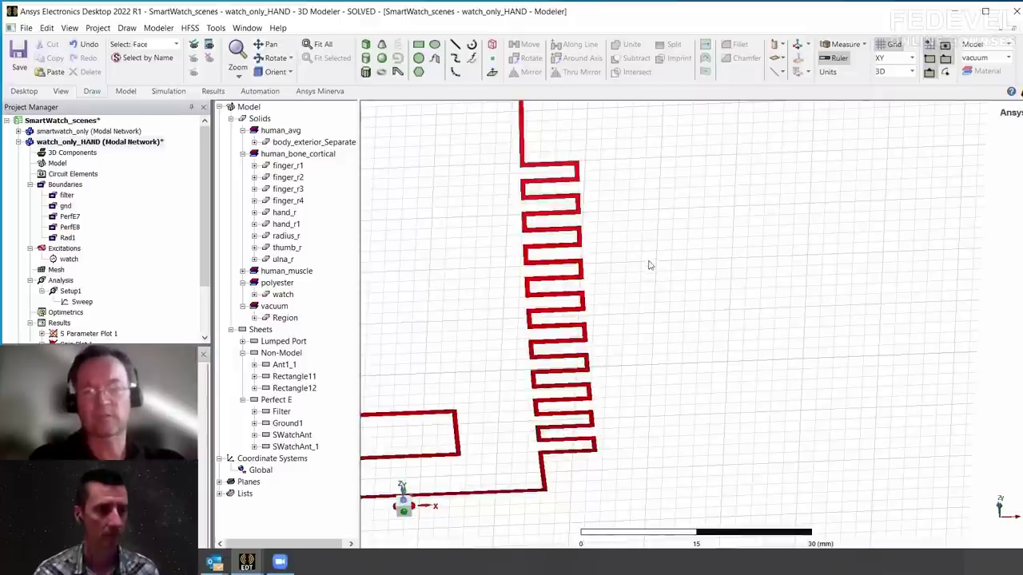
{"action": "left_click_drag", "start_coordinate": [638, 267], "coordinate": [644, 267], "text": "alt"}
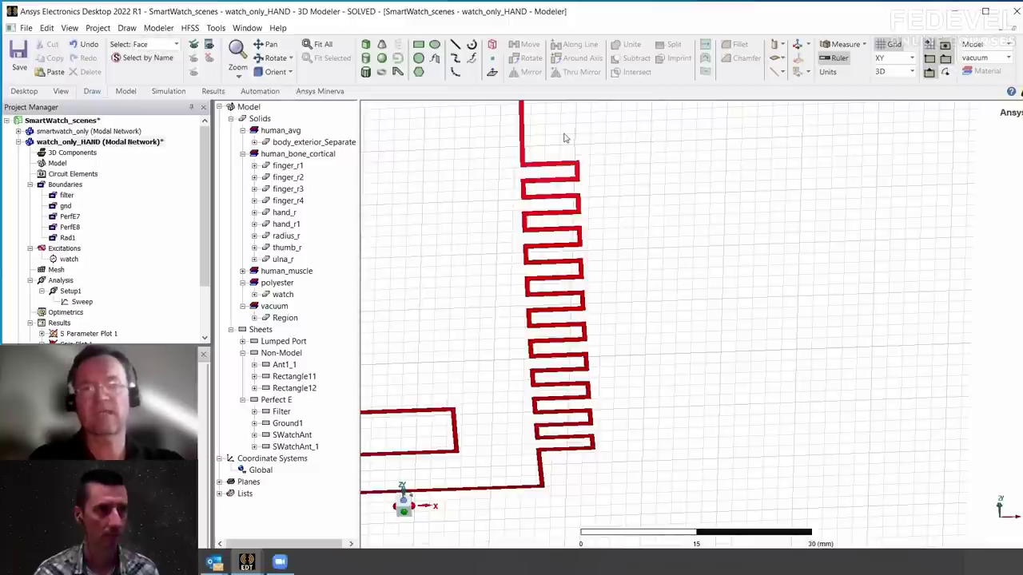
{"action": "left_click_drag", "start_coordinate": [562, 151], "coordinate": [691, 476]}
{"action": "mouse_move", "coordinate": [636, 417]}
{"action": "left_mouse_down", "text": "alt"}
{"action": "mouse_move", "coordinate": [644, 297]}
{"action": "mouse_move", "coordinate": [994, 333]}
{"action": "mouse_move", "coordinate": [833, 331]}
{"action": "left_mouse_up", "text": "alt"}
{"action": "scroll", "coordinate": [693, 231], "scroll_direction": "up", "scroll_amount": 5}
{"action": "scroll", "coordinate": [753, 420], "scroll_direction": "up", "scroll_amount": 3}
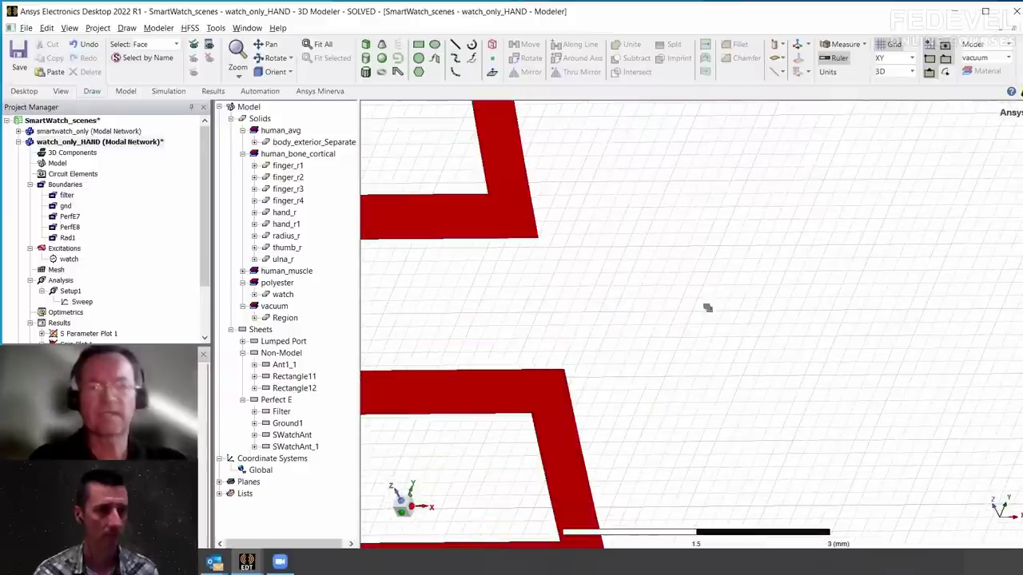
{"action": "scroll", "coordinate": [694, 303], "scroll_direction": "down", "scroll_amount": 6}
{"action": "mouse_move", "coordinate": [640, 320]}
{"action": "left_mouse_down", "text": "alt+shift"}
{"action": "mouse_move", "coordinate": [642, 279]}
{"action": "mouse_move", "coordinate": [688, 347]}
{"action": "mouse_move", "coordinate": [551, 367]}
{"action": "mouse_move", "coordinate": [549, 378]}
{"action": "mouse_move", "coordinate": [644, 286]}
{"action": "mouse_move", "coordinate": [639, 292]}
{"action": "mouse_move", "coordinate": [672, 284]}
{"action": "mouse_move", "coordinate": [709, 327]}
{"action": "mouse_move", "coordinate": [541, 307]}
{"action": "mouse_move", "coordinate": [536, 290]}
{"action": "left_mouse_up", "text": "alt+shift"}
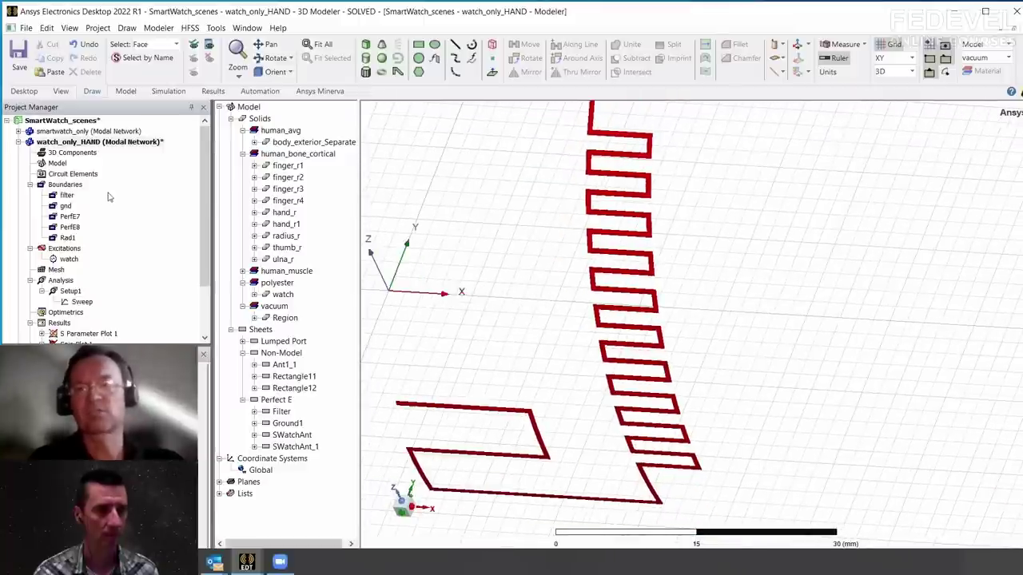
Show all hidden objects again, view the whole watch on the wrist, and select a face of the surrounding region
{"action": "left_click", "coordinate": [194, 47]}
{"action": "scroll", "coordinate": [654, 357], "scroll_direction": "down", "scroll_amount": 5}
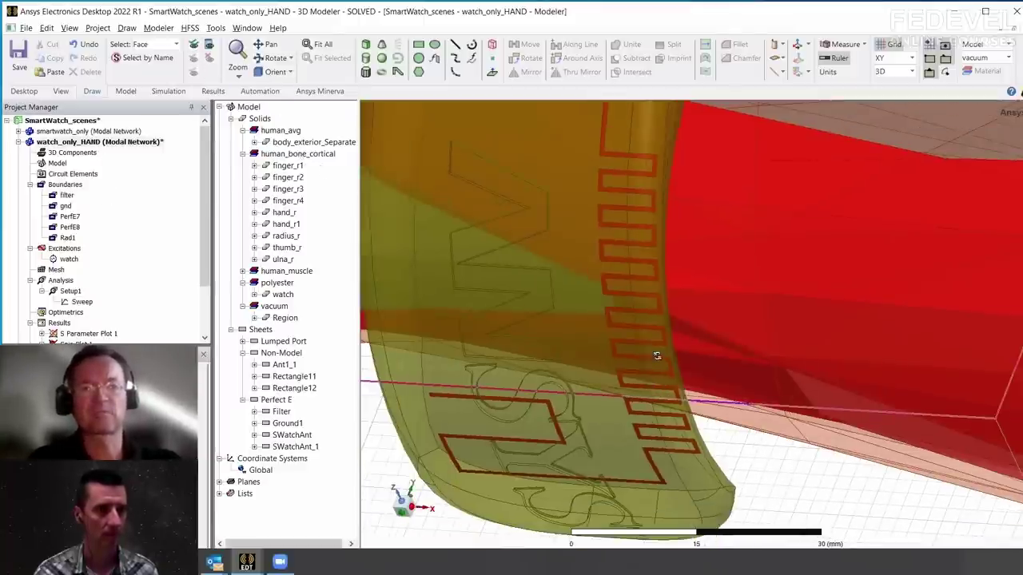
{"action": "left_click_drag", "start_coordinate": [650, 357], "coordinate": [707, 324], "text": "alt"}
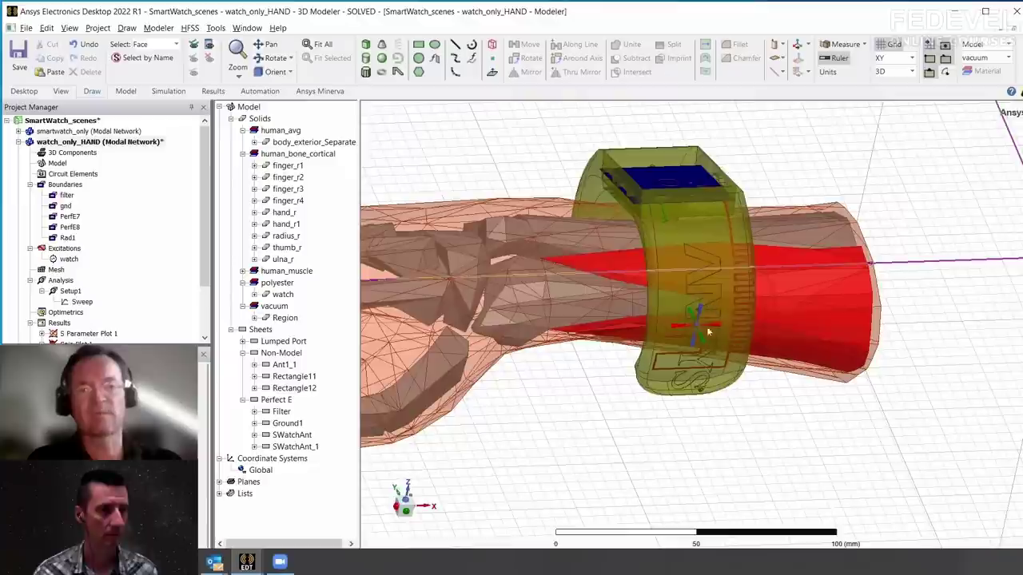
{"action": "left_click", "coordinate": [612, 427]}
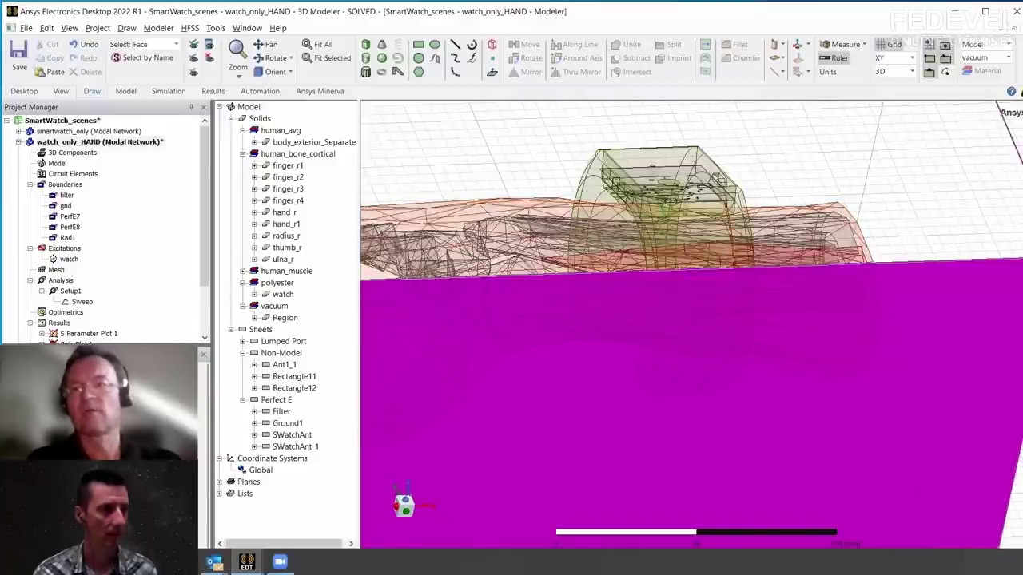
Undo the last changes to the watch's position on the arm
{"action": "scroll", "coordinate": [164, 255], "scroll_direction": "down", "scroll_amount": 3}
{"action": "left_click_drag", "start_coordinate": [205, 262], "coordinate": [204, 272]}
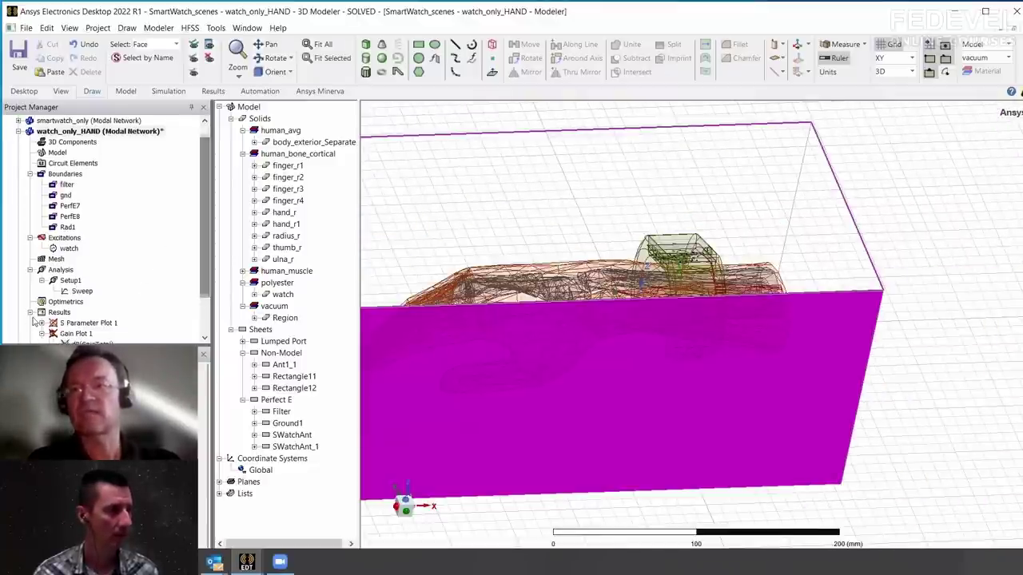
{"action": "left_click", "coordinate": [81, 46]}
{"action": "left_click", "coordinate": [81, 47]}
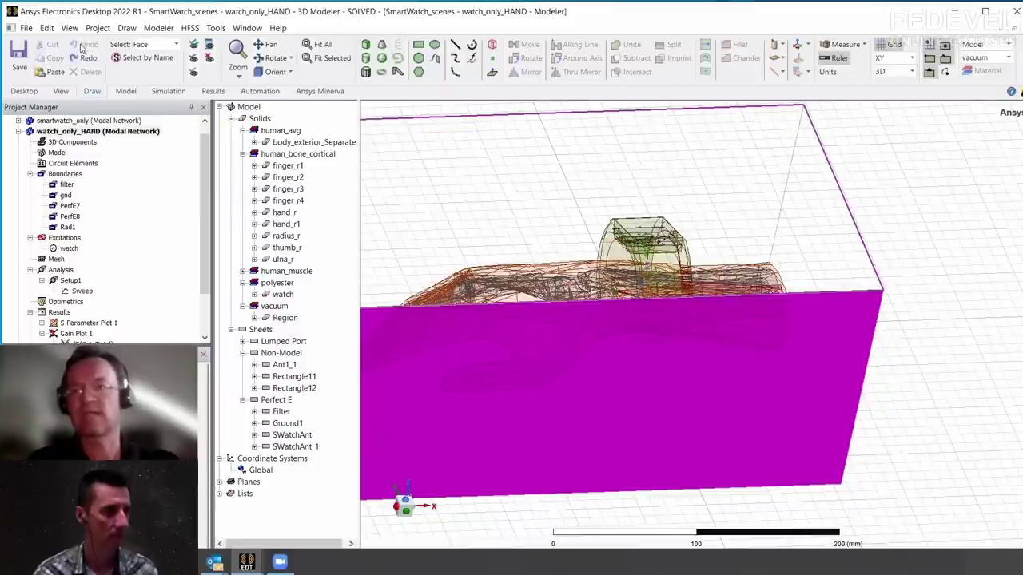
Review S Parameter Plot 1 and the 3D Gain Plot 1 of the hand design
{"action": "scroll", "coordinate": [205, 240], "scroll_direction": "down", "scroll_amount": 2}
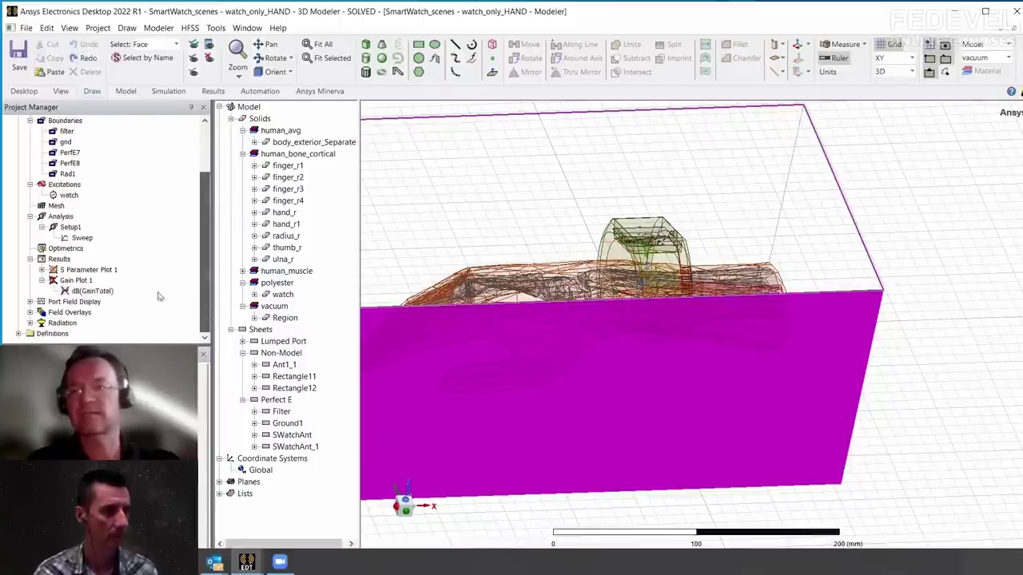
{"action": "double_click", "coordinate": [67, 281]}
{"action": "double_click", "coordinate": [64, 270]}
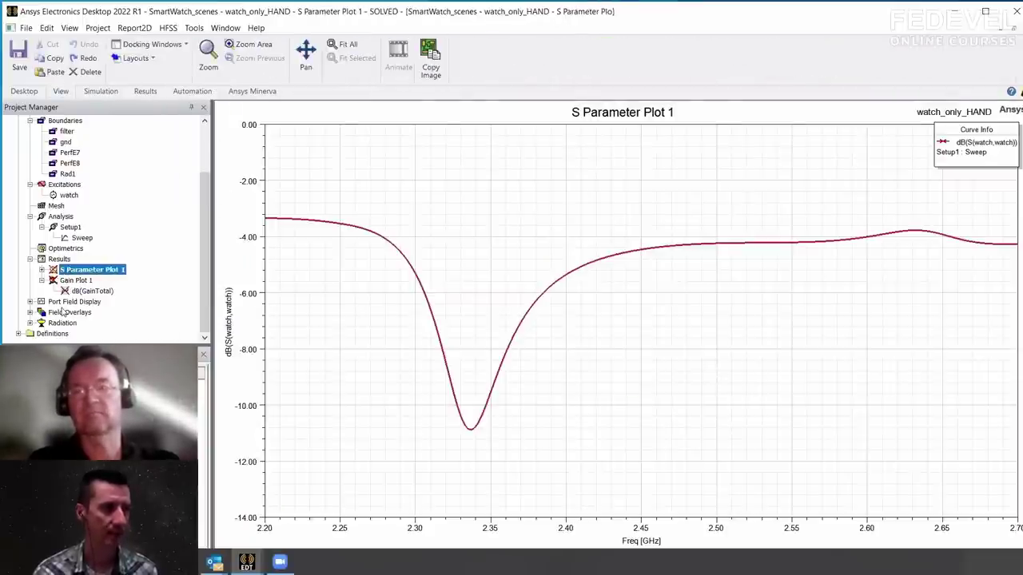
{"action": "scroll", "coordinate": [207, 263], "scroll_direction": "up", "scroll_amount": 2}
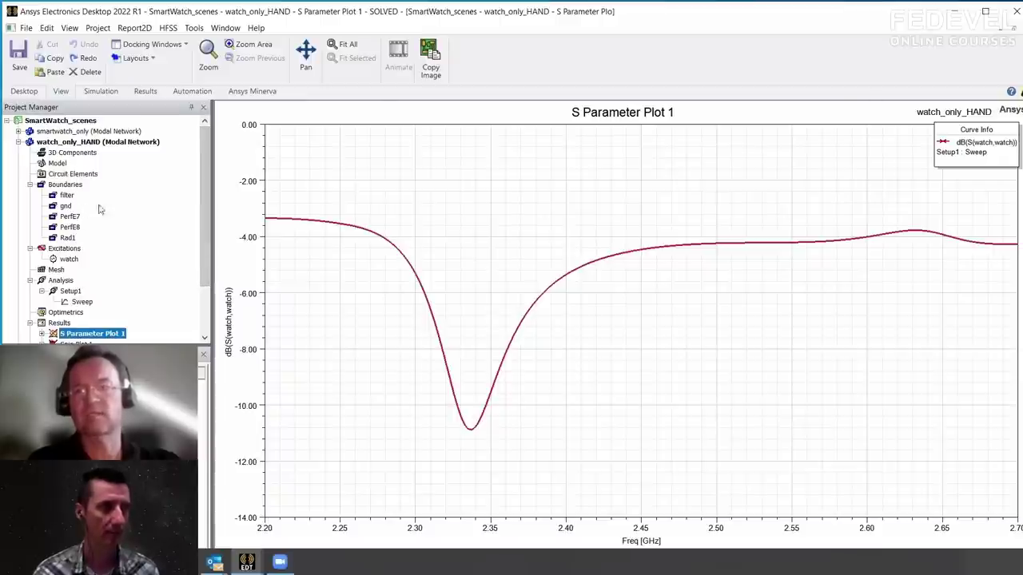
{"action": "left_click_drag", "start_coordinate": [204, 210], "coordinate": [211, 262]}
{"action": "double_click", "coordinate": [81, 282]}
{"action": "double_click", "coordinate": [79, 282]}
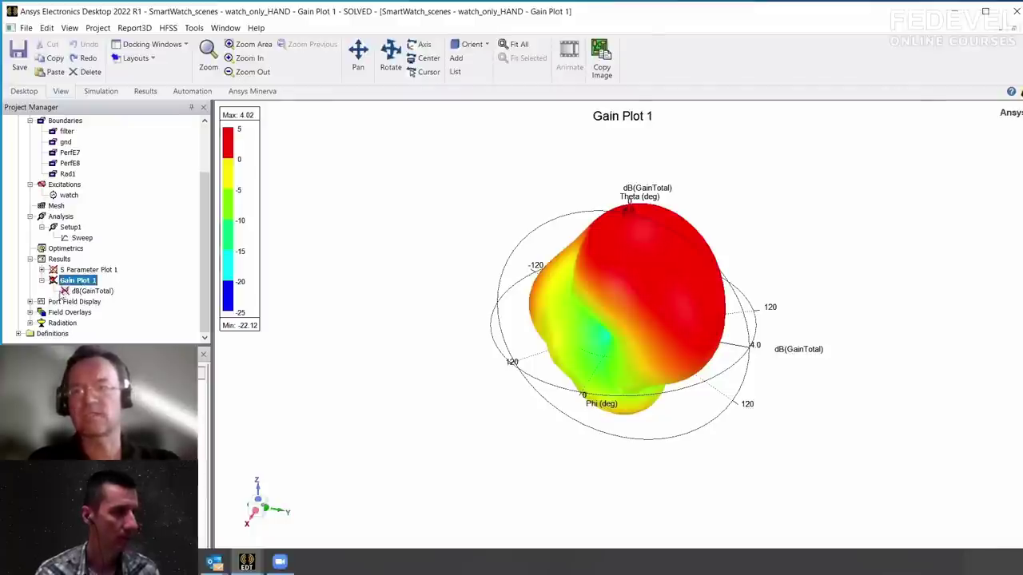
Expand the field overlays of the hand design and return to its 3D model
{"action": "left_click", "coordinate": [30, 313]}
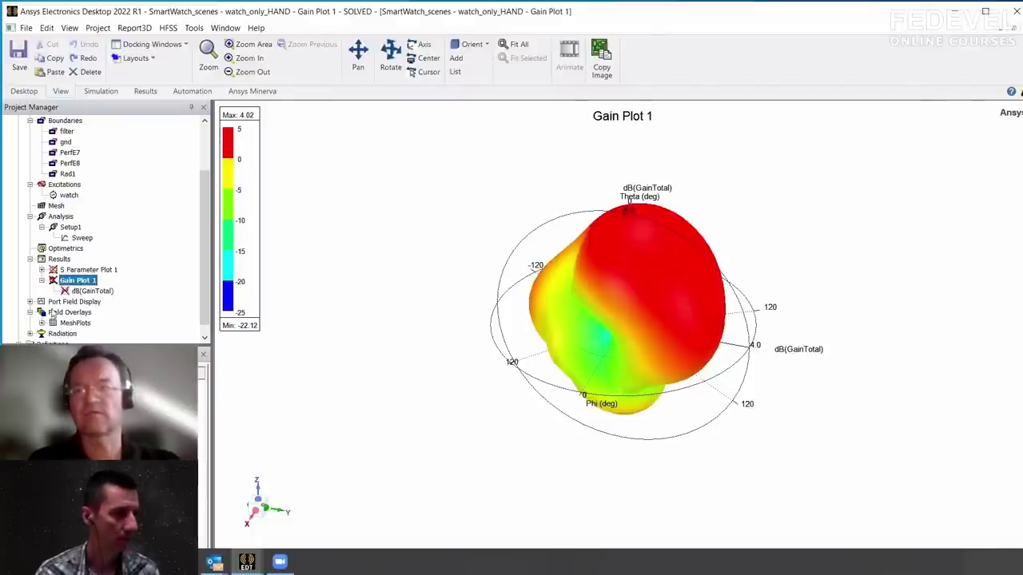
{"action": "scroll", "coordinate": [204, 240], "scroll_direction": "up", "scroll_amount": 3}
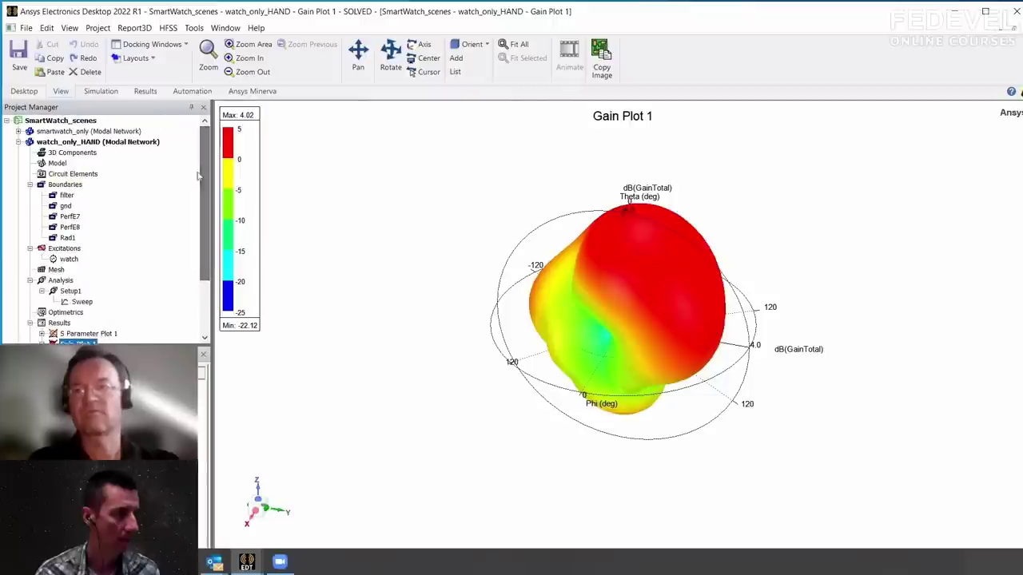
{"action": "left_click", "coordinate": [94, 142]}
{"action": "double_click", "coordinate": [95, 142]}
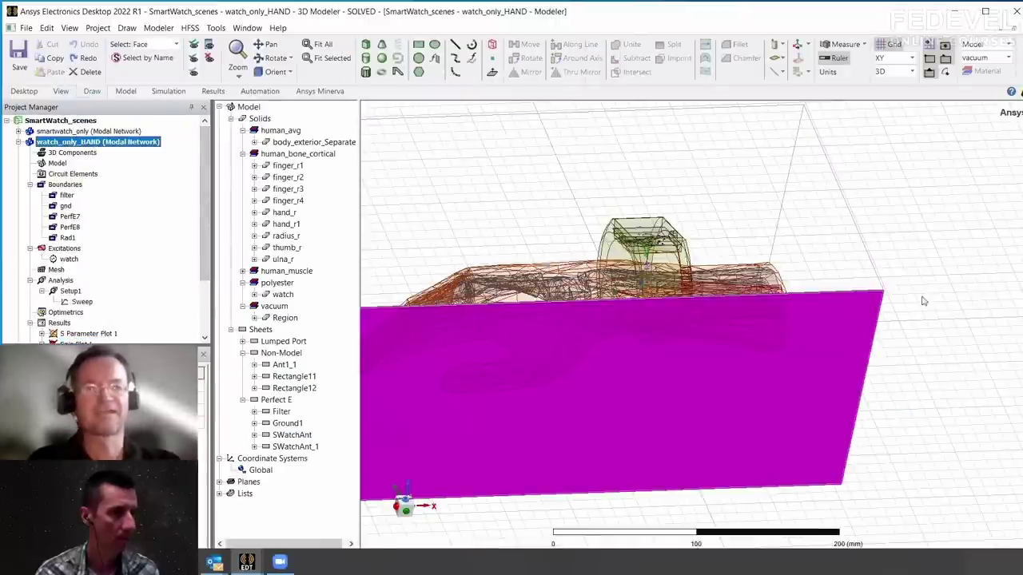
View the whole hand and watch, and redo the undone watch position changes
{"action": "scroll", "coordinate": [692, 332], "scroll_direction": "down", "scroll_amount": 3}
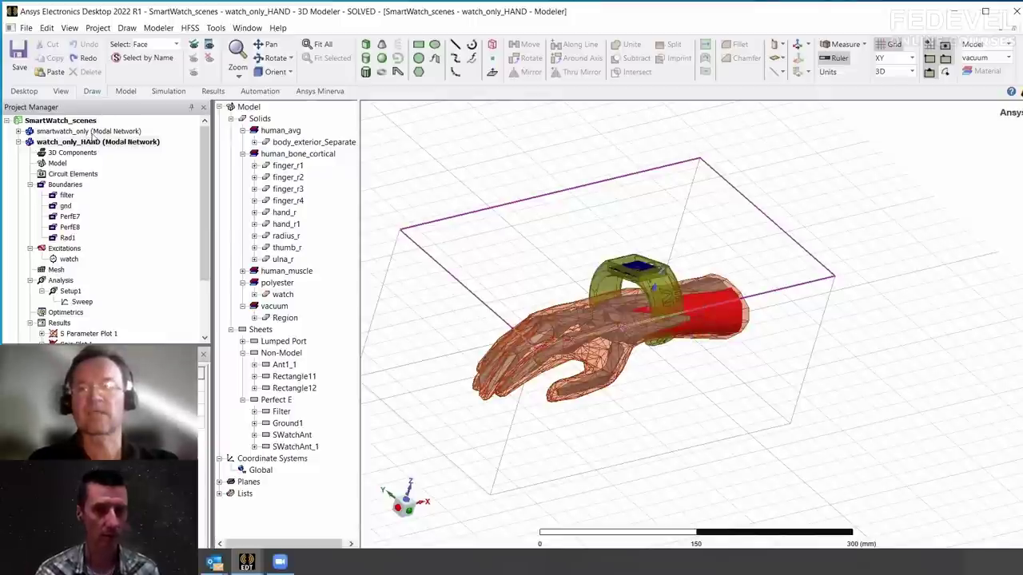
{"action": "left_click", "coordinate": [66, 152]}
{"action": "left_click", "coordinate": [64, 142]}
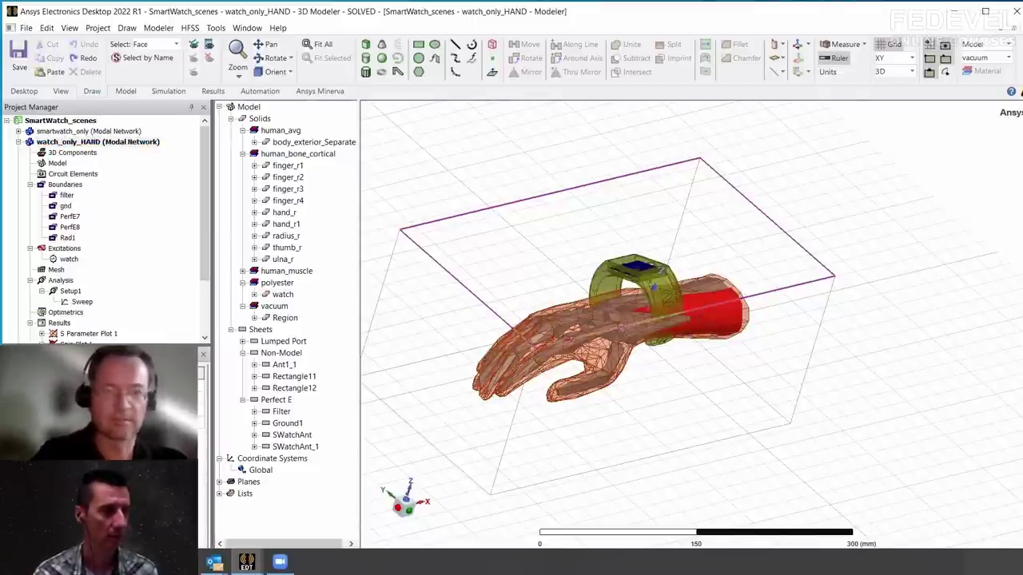
{"action": "key", "text": "ctrl+y"}
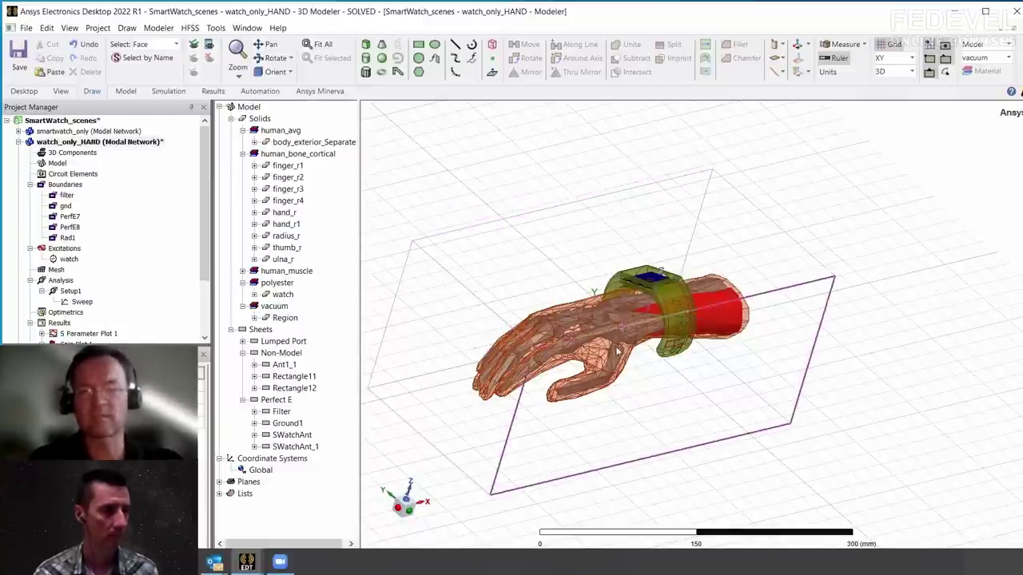
Check S Parameter Plot 1 again and go back to the hand design's 3D model
{"action": "double_click", "coordinate": [72, 336]}
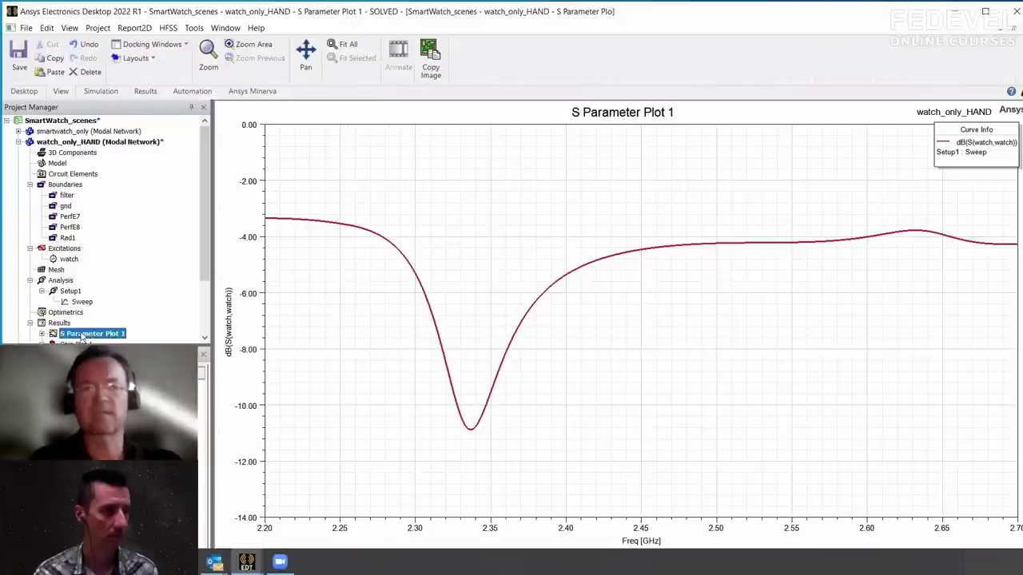
{"action": "scroll", "coordinate": [200, 239], "scroll_direction": "down", "scroll_amount": 1}
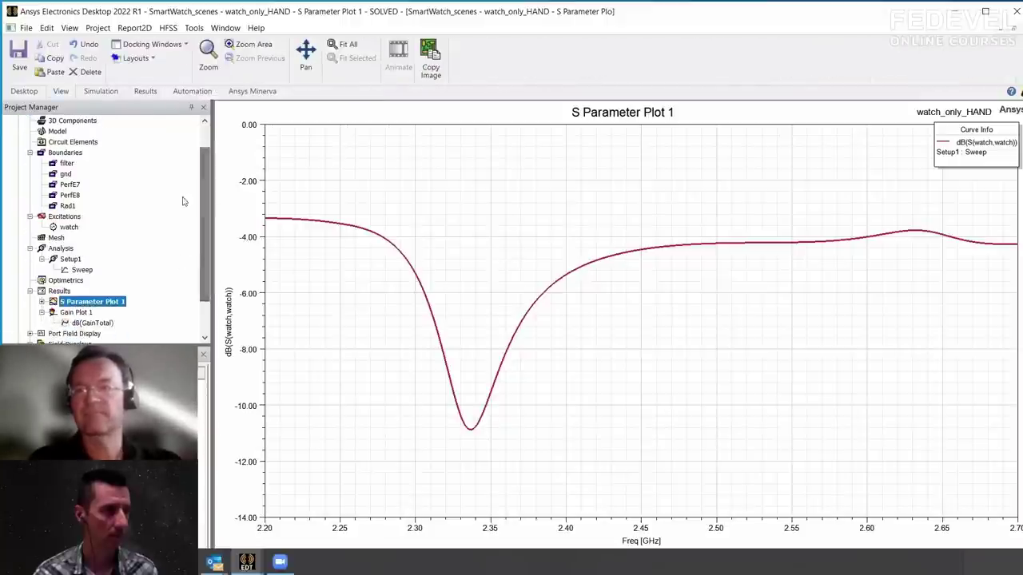
{"action": "scroll", "coordinate": [200, 196], "scroll_direction": "up", "scroll_amount": 1}
{"action": "double_click", "coordinate": [70, 142]}
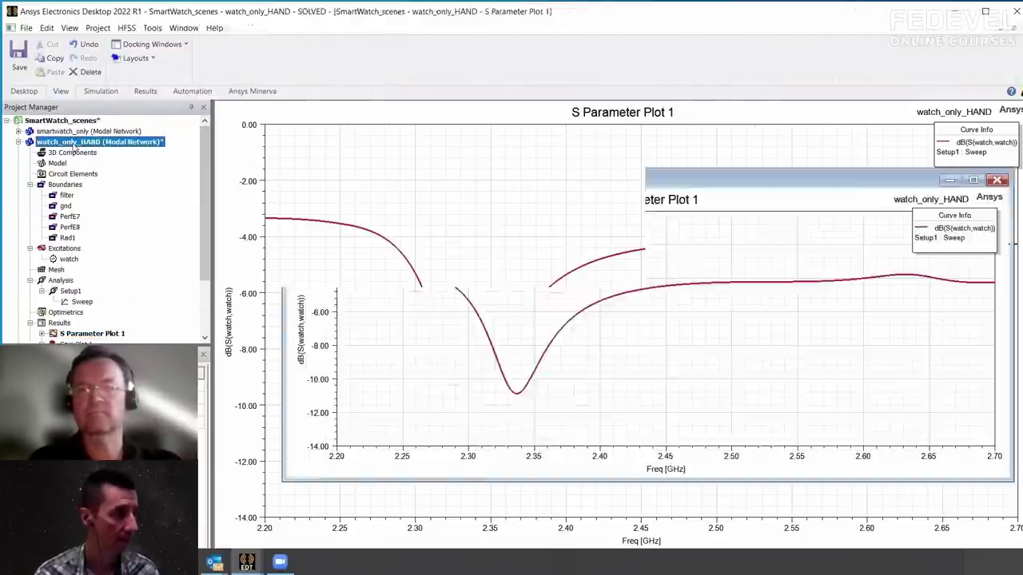
Starting from the Global coordinate system, create a relative coordinate system at the cut end of the forearm
{"action": "scroll", "coordinate": [201, 253], "scroll_direction": "down", "scroll_amount": 2}
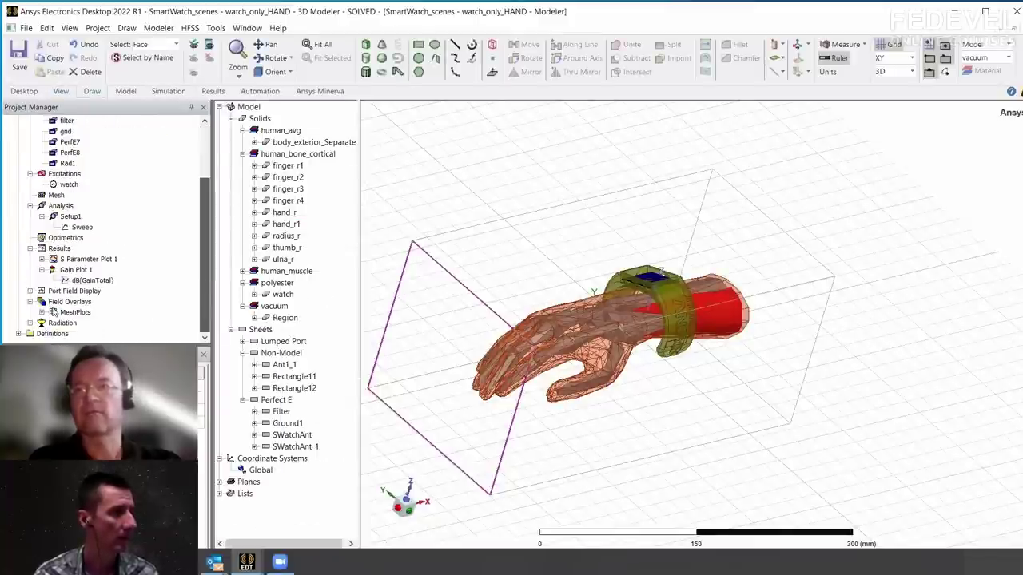
{"action": "left_click", "coordinate": [40, 302]}
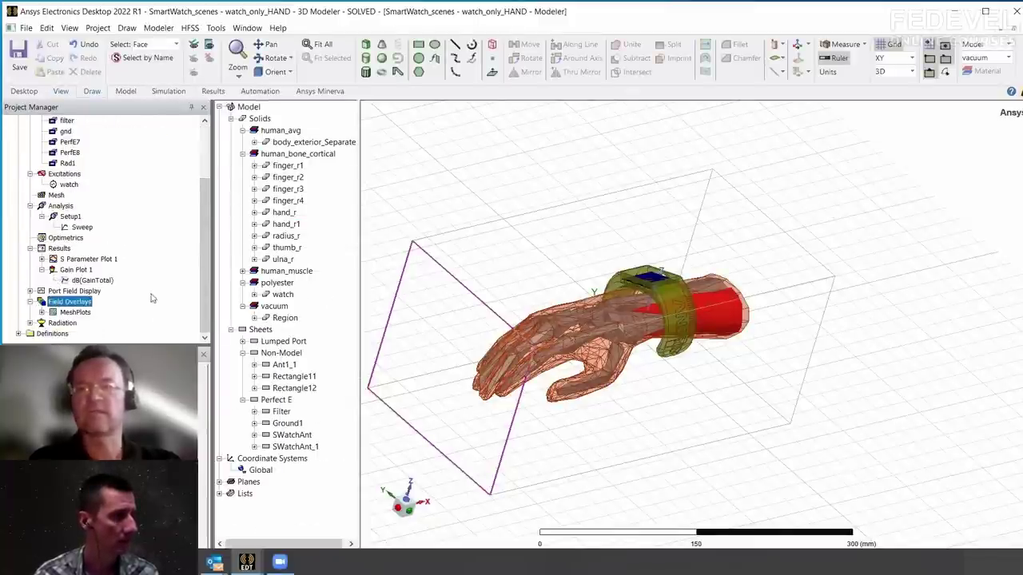
{"action": "left_click_drag", "start_coordinate": [439, 255], "coordinate": [252, 461], "text": "alt"}
{"action": "left_click", "coordinate": [254, 470]}
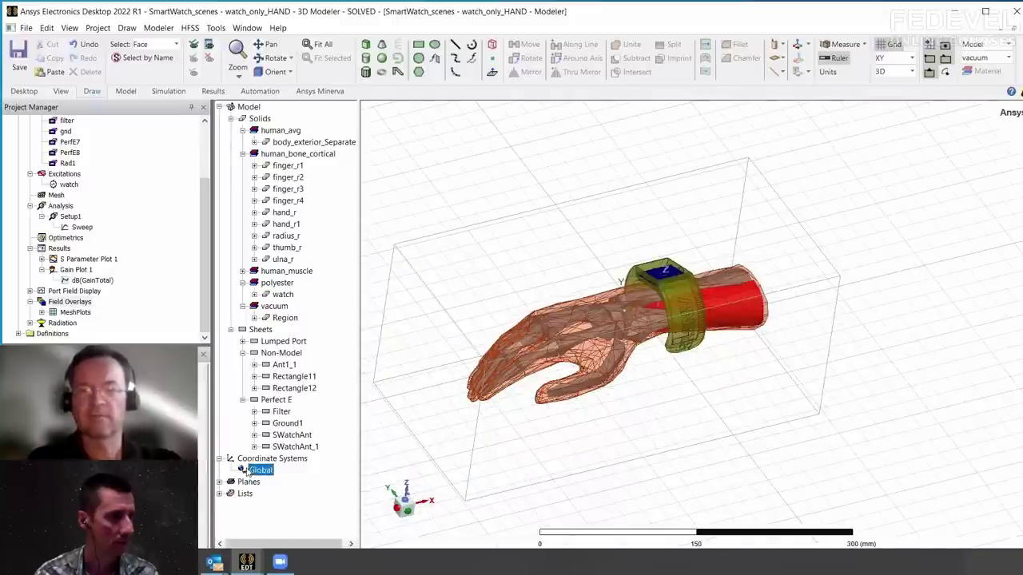
{"action": "left_click_drag", "start_coordinate": [577, 400], "coordinate": [578, 375], "text": "alt"}
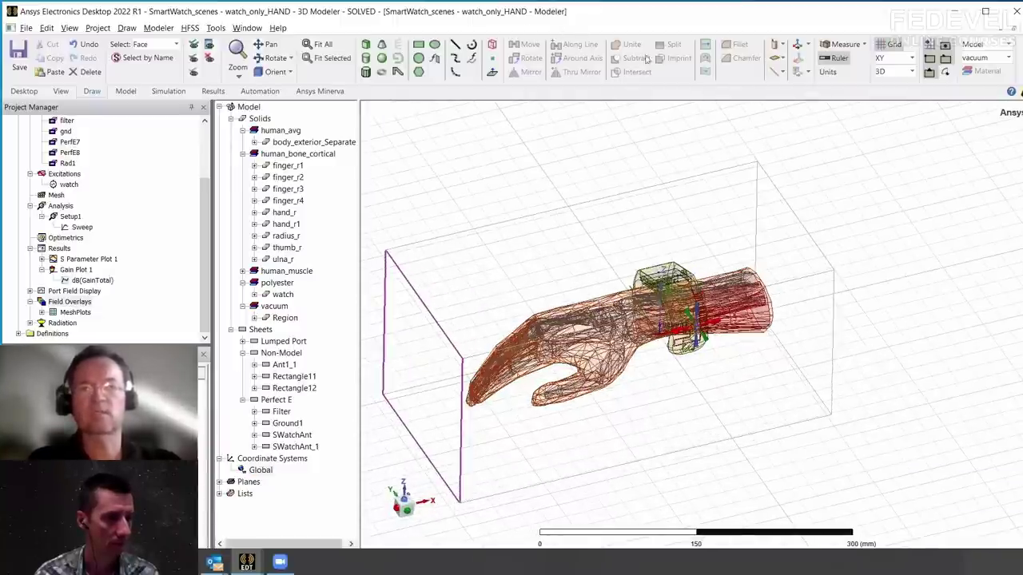
{"action": "left_click", "coordinate": [839, 43]}
{"action": "left_click", "coordinate": [823, 61]}
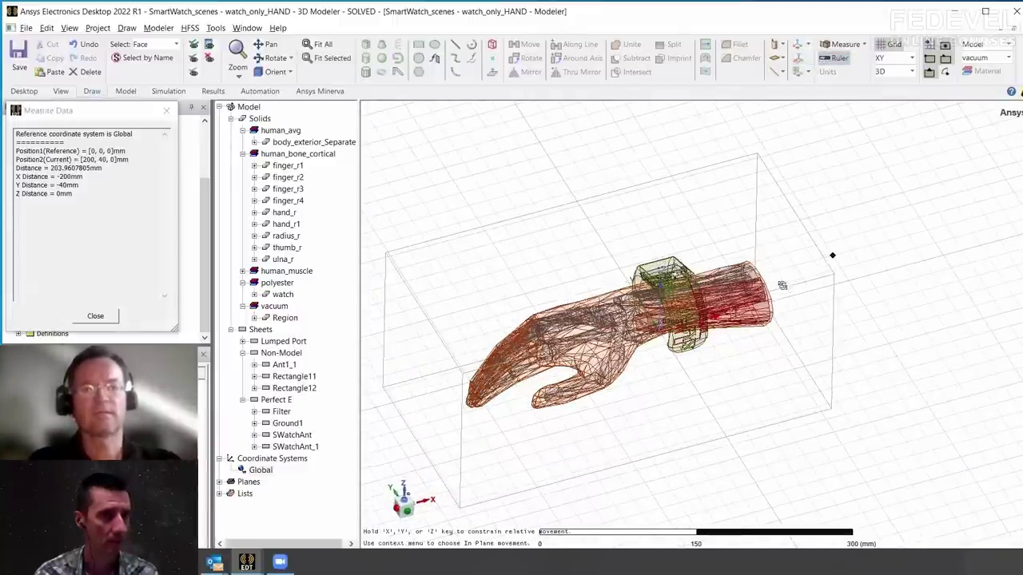
{"action": "left_click_drag", "start_coordinate": [793, 308], "coordinate": [788, 302], "text": "alt"}
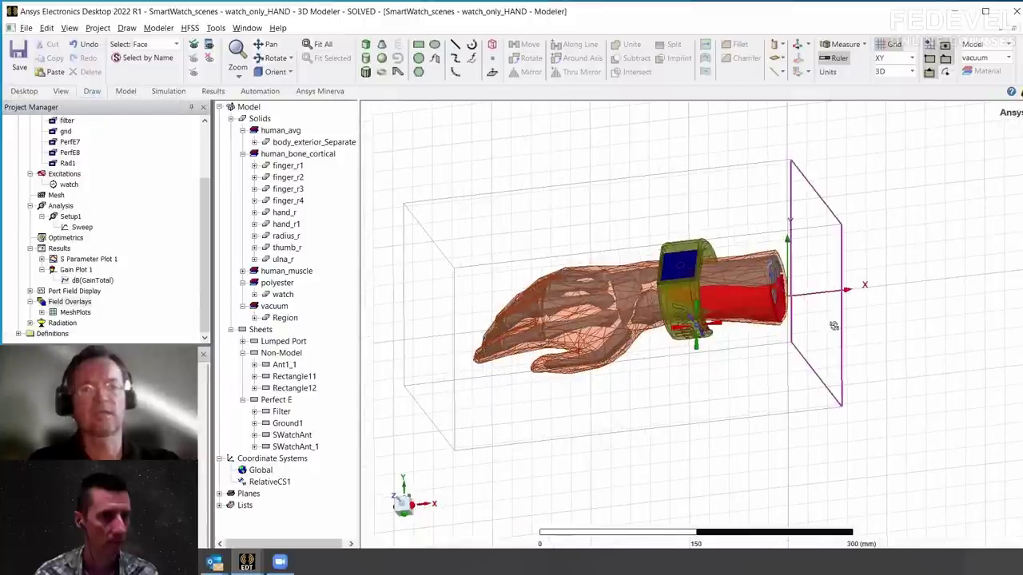
{"action": "left_click_drag", "start_coordinate": [817, 326], "coordinate": [831, 291], "text": "alt"}
Compare the relative coordinate system's YZ, XZ and XY planes, and select its XZ plane through the forearm
{"action": "left_click", "coordinate": [219, 494]}
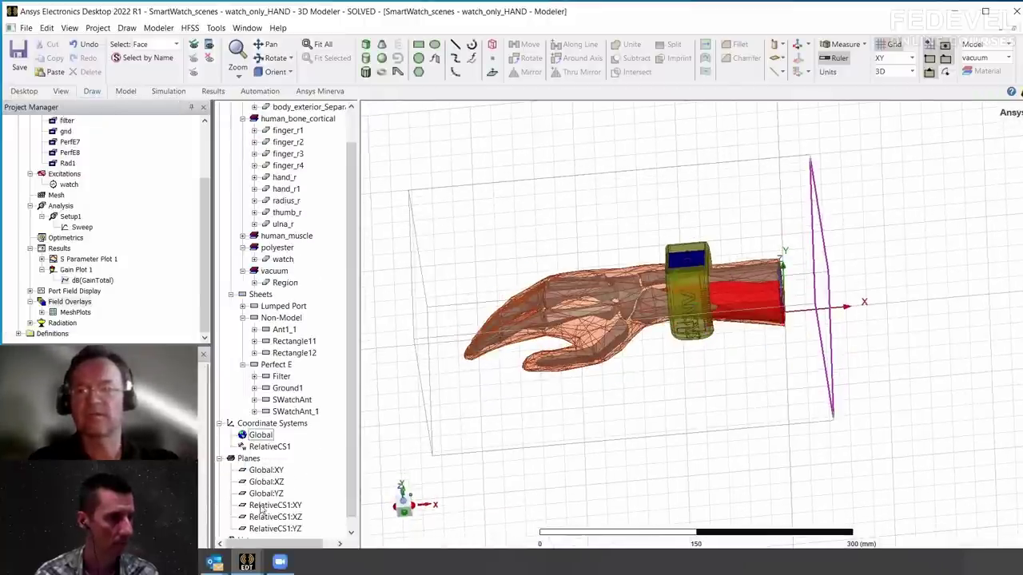
{"action": "left_click", "coordinate": [283, 530]}
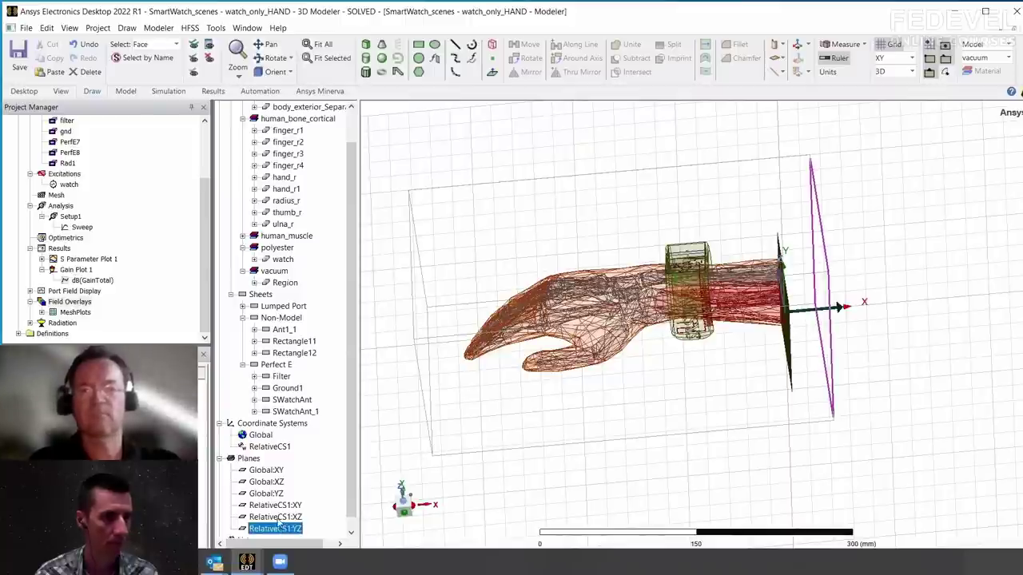
{"action": "left_click", "coordinate": [279, 517]}
{"action": "left_click", "coordinate": [284, 506]}
{"action": "left_click", "coordinate": [525, 402]}
{"action": "left_click_drag", "start_coordinate": [534, 402], "coordinate": [540, 295], "text": "alt"}
{"action": "left_click", "coordinate": [277, 519]}
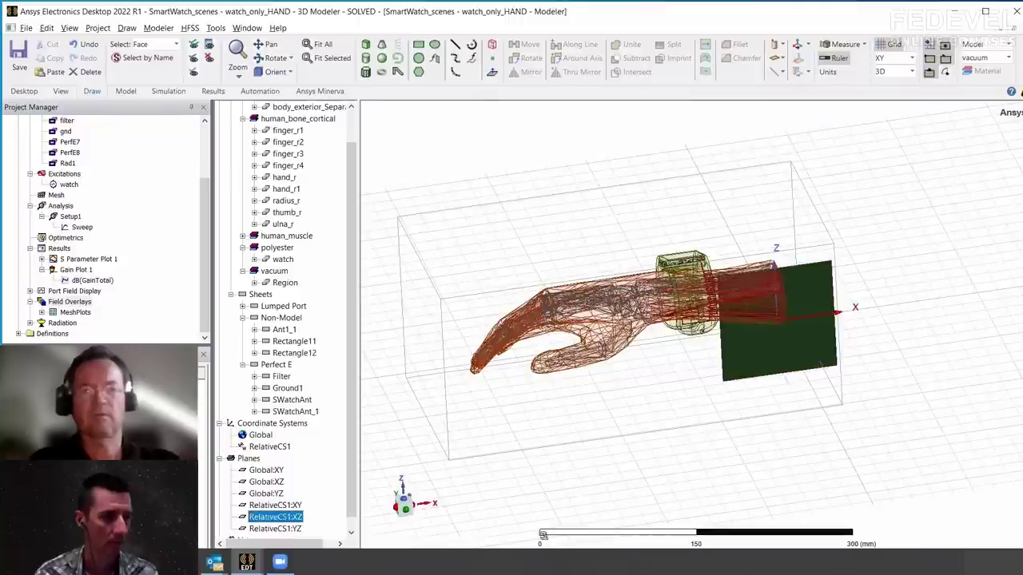
{"action": "left_click", "coordinate": [618, 424]}
{"action": "left_click_drag", "start_coordinate": [636, 454], "coordinate": [649, 505], "text": "alt"}
Create a Local_SAR field plot on the selected plane using Setup1 : LastAdaptive at 2.45GHz and 0deg phase
{"action": "right_click", "coordinate": [81, 305]}
{"action": "mouse_move", "coordinate": [144, 310]}
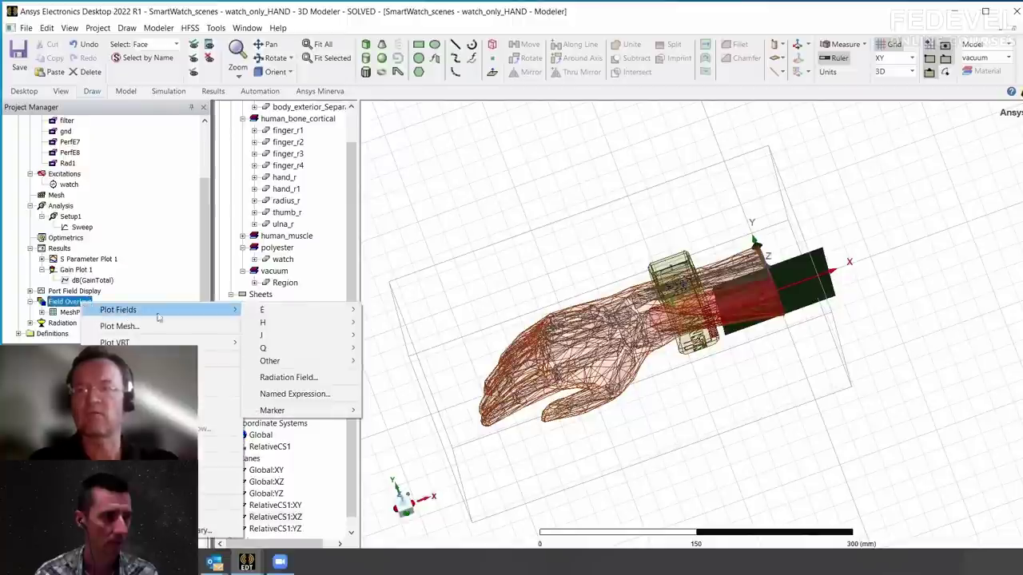
{"action": "mouse_move", "coordinate": [290, 317]}
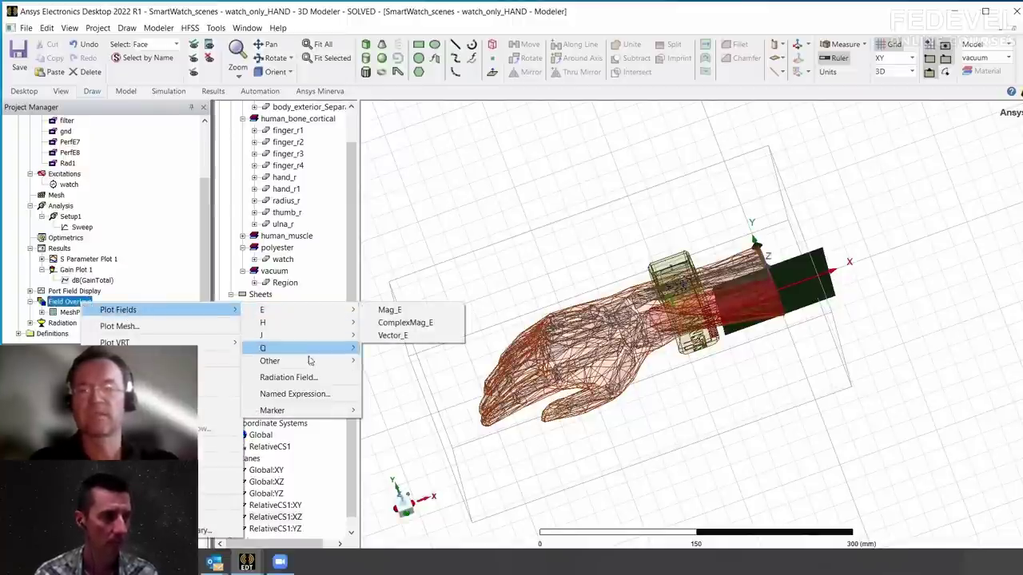
{"action": "mouse_move", "coordinate": [310, 363]}
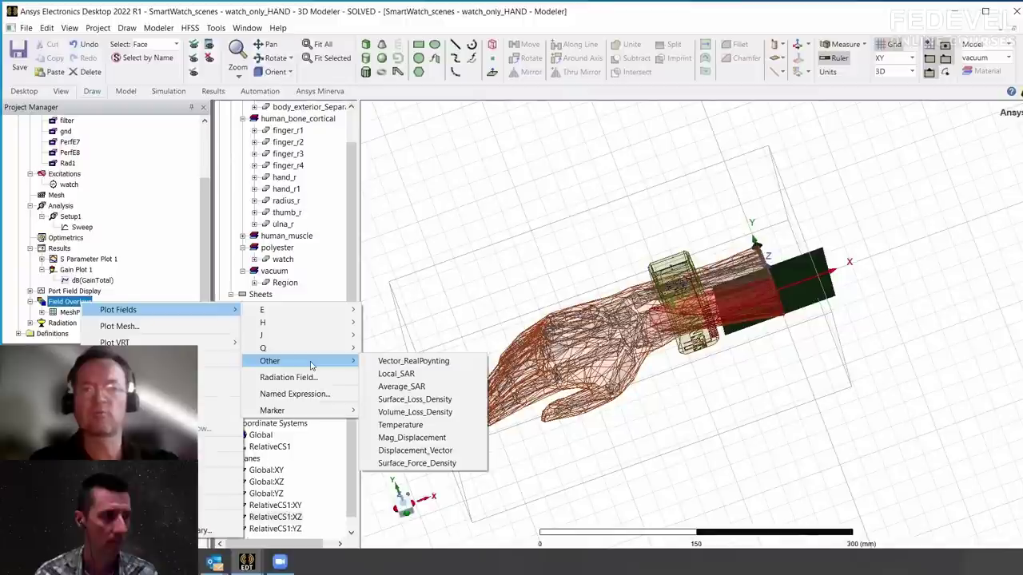
{"action": "left_click", "coordinate": [409, 375]}
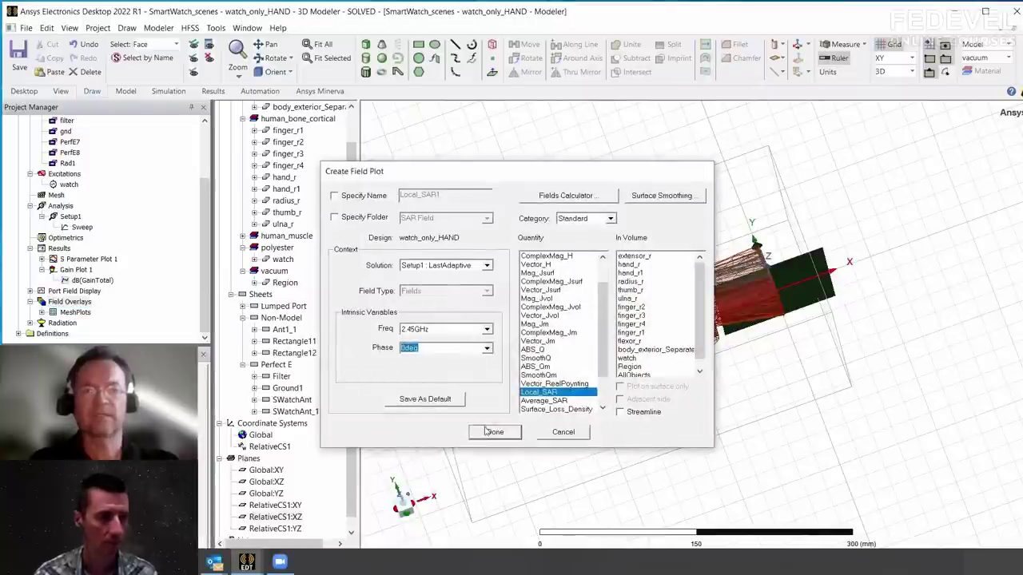
{"action": "left_click", "coordinate": [477, 429]}
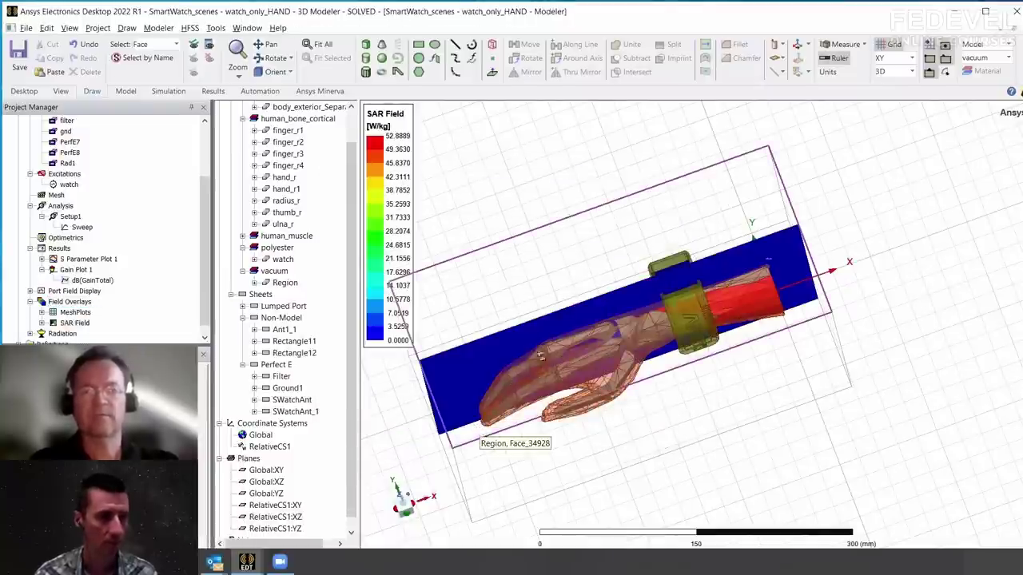
View the SAR plot around the wrist and set its colour scale to Log
{"action": "left_click_drag", "start_coordinate": [536, 314], "coordinate": [512, 228], "text": "alt"}
{"action": "scroll", "coordinate": [420, 222], "scroll_direction": "up", "scroll_amount": 3}
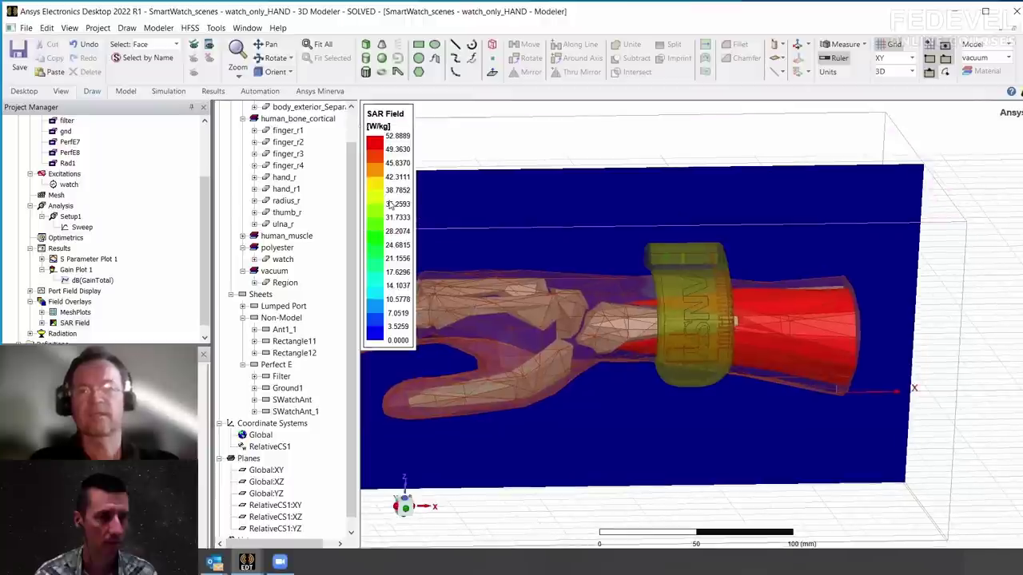
{"action": "double_click", "coordinate": [390, 204]}
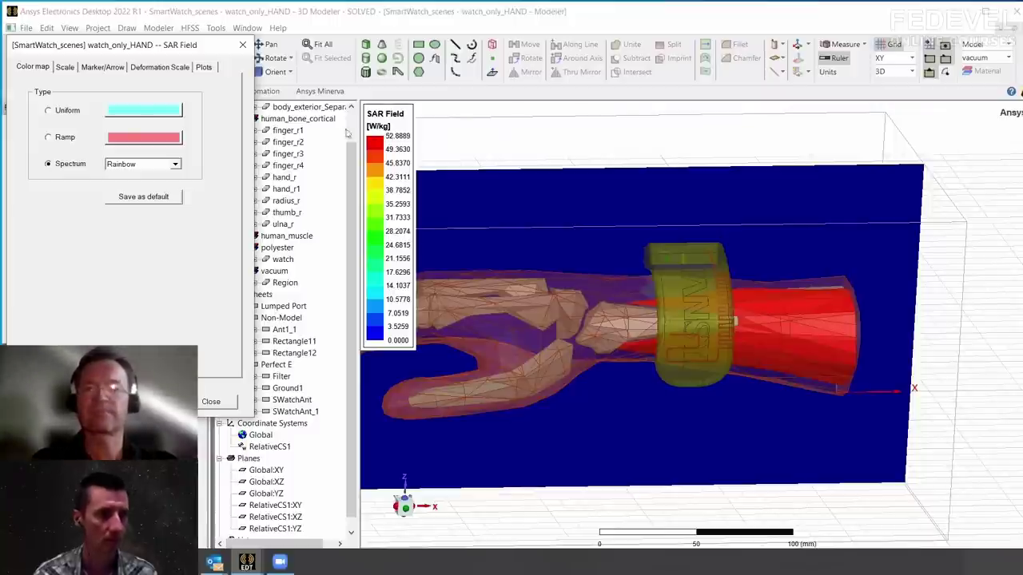
{"action": "left_click", "coordinate": [65, 67]}
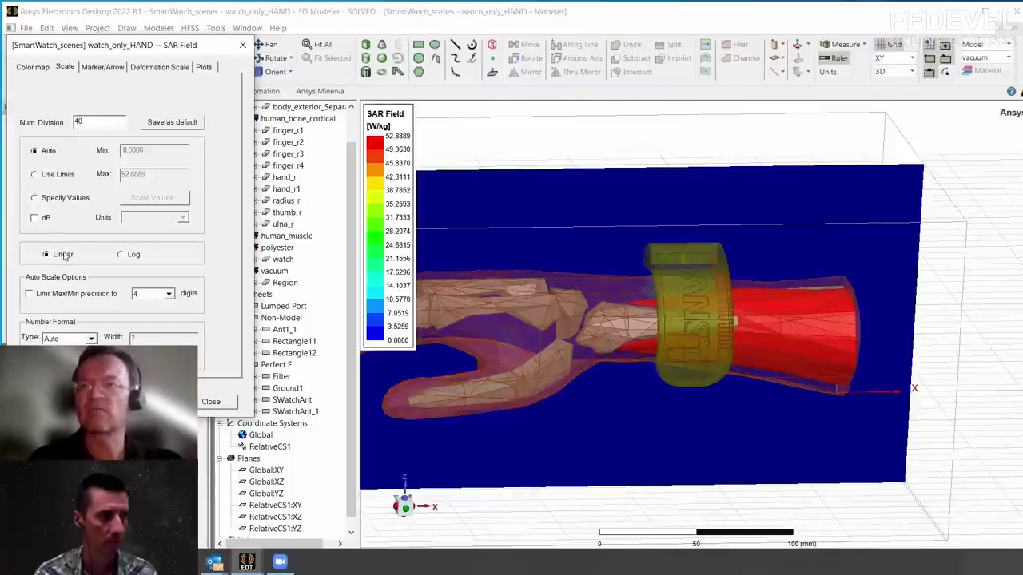
{"action": "left_click", "coordinate": [121, 255]}
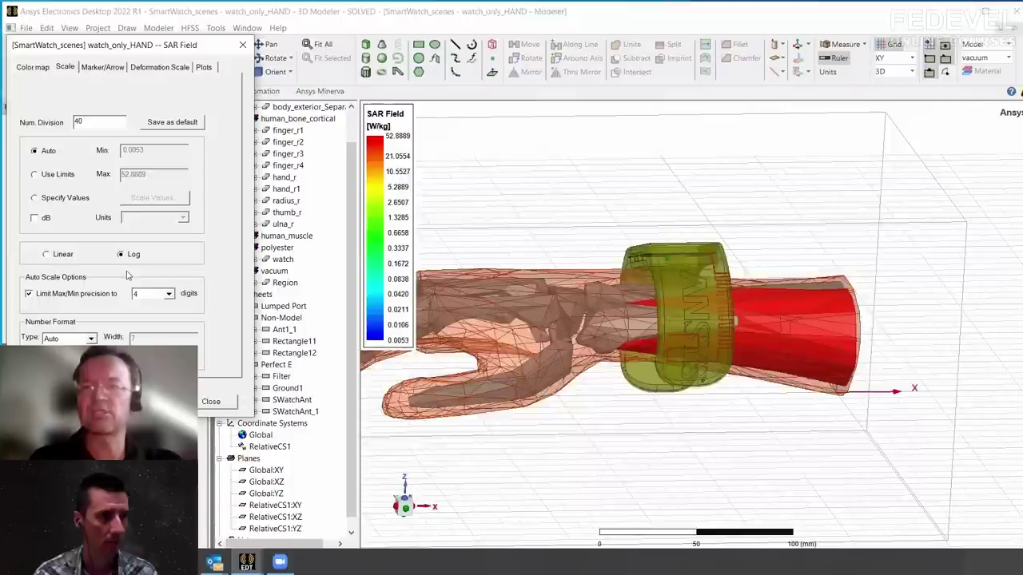
{"action": "left_click", "coordinate": [226, 404]}
Examine the SAR distribution in the wrist directly beneath the watch case up close
{"action": "middle_click_drag", "start_coordinate": [625, 391], "coordinate": [608, 376]}
{"action": "scroll", "coordinate": [599, 372], "scroll_direction": "up", "scroll_amount": 5}
{"action": "scroll", "coordinate": [607, 372], "scroll_direction": "down", "scroll_amount": 2}
{"action": "left_click_drag", "start_coordinate": [623, 320], "coordinate": [606, 253], "text": "alt"}
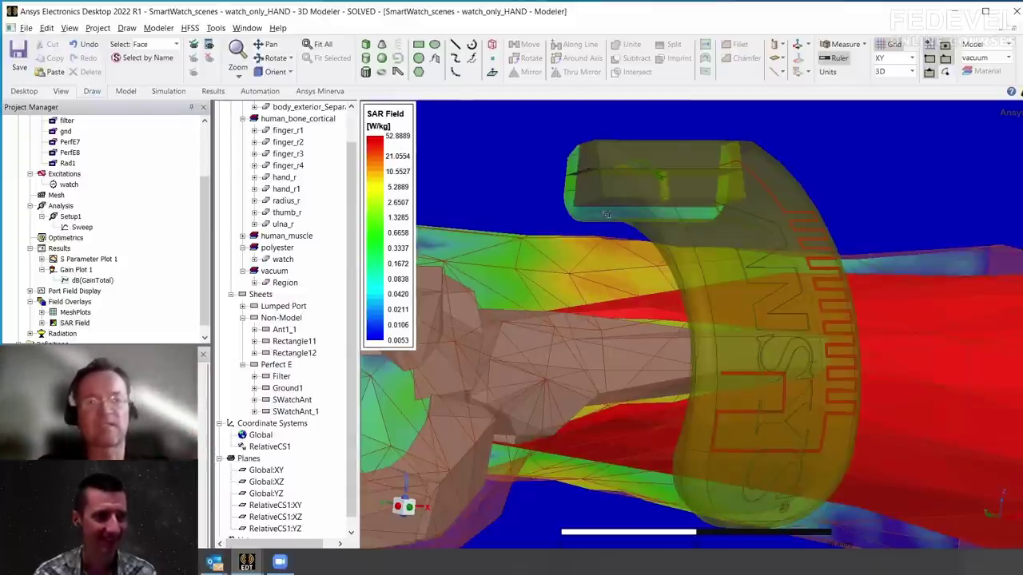
{"action": "scroll", "coordinate": [605, 251], "scroll_direction": "up", "scroll_amount": 4}
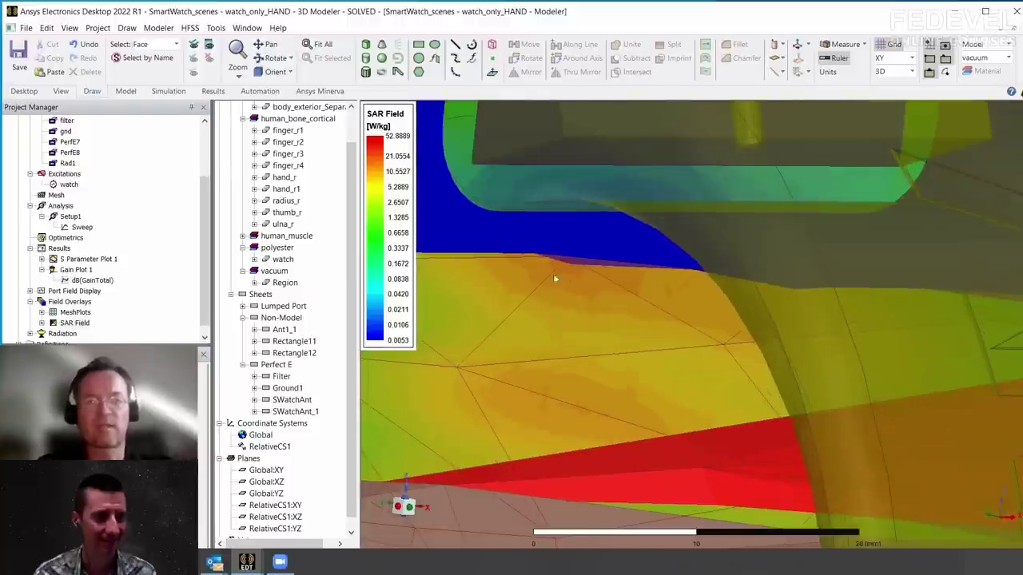
Inspect the SAR distribution across the whole hand, the wrist and the watch strap from several angles
{"action": "left_click_drag", "start_coordinate": [581, 279], "coordinate": [639, 459], "text": "alt+shift"}
{"action": "scroll", "coordinate": [648, 373], "scroll_direction": "down", "scroll_amount": 3}
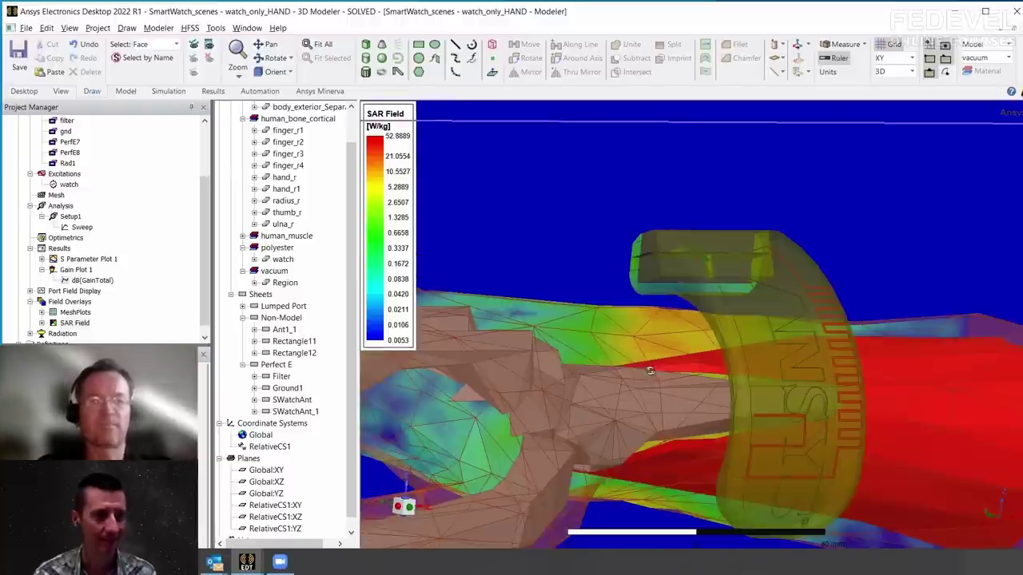
{"action": "scroll", "coordinate": [664, 378], "scroll_direction": "down", "scroll_amount": 2}
{"action": "scroll", "coordinate": [665, 371], "scroll_direction": "up", "scroll_amount": 1}
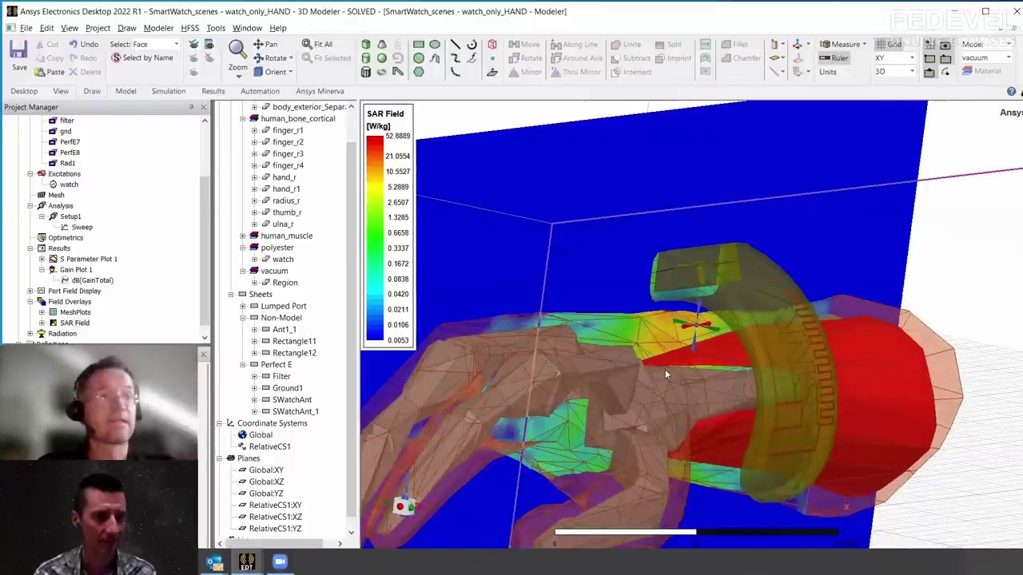
{"action": "scroll", "coordinate": [665, 371], "scroll_direction": "up", "scroll_amount": 1}
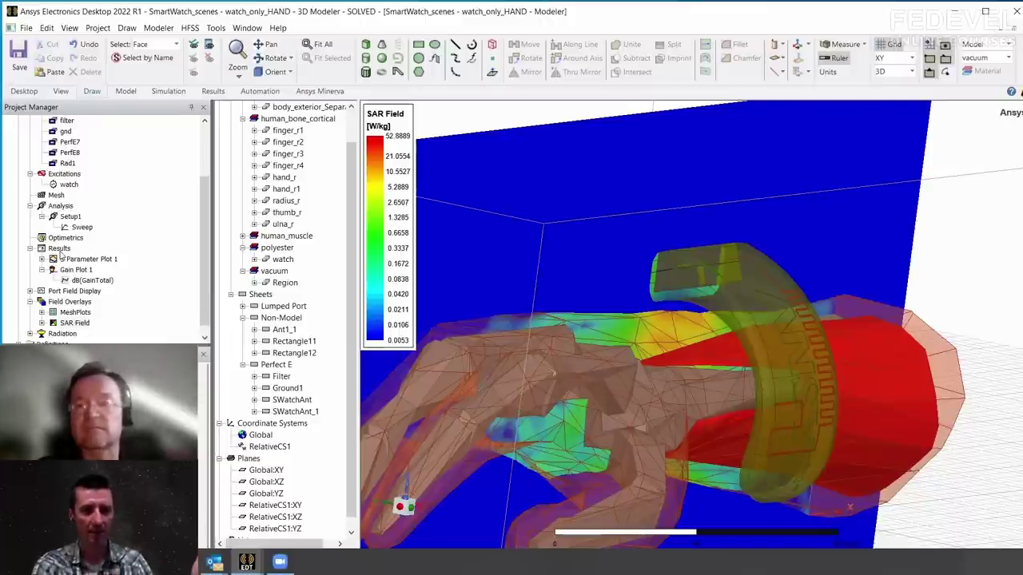
{"action": "middle_click_drag", "start_coordinate": [737, 341], "coordinate": [736, 346]}
{"action": "left_click_drag", "start_coordinate": [736, 346], "coordinate": [705, 388], "text": "alt"}
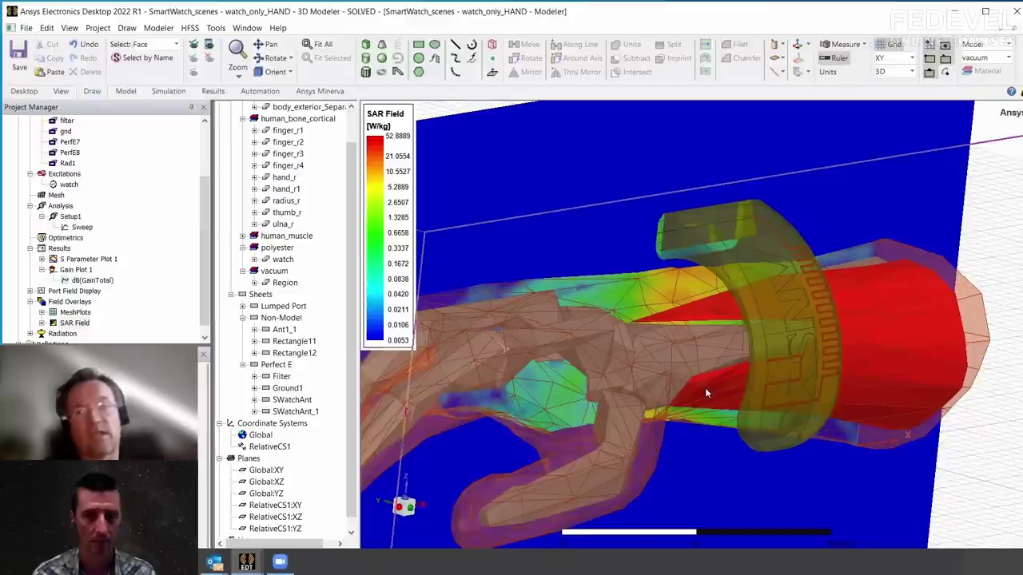
Select the relative coordinate system's XZ plane and look up the Average_SAR quantity offered for field plots
{"action": "right_click", "coordinate": [83, 302]}
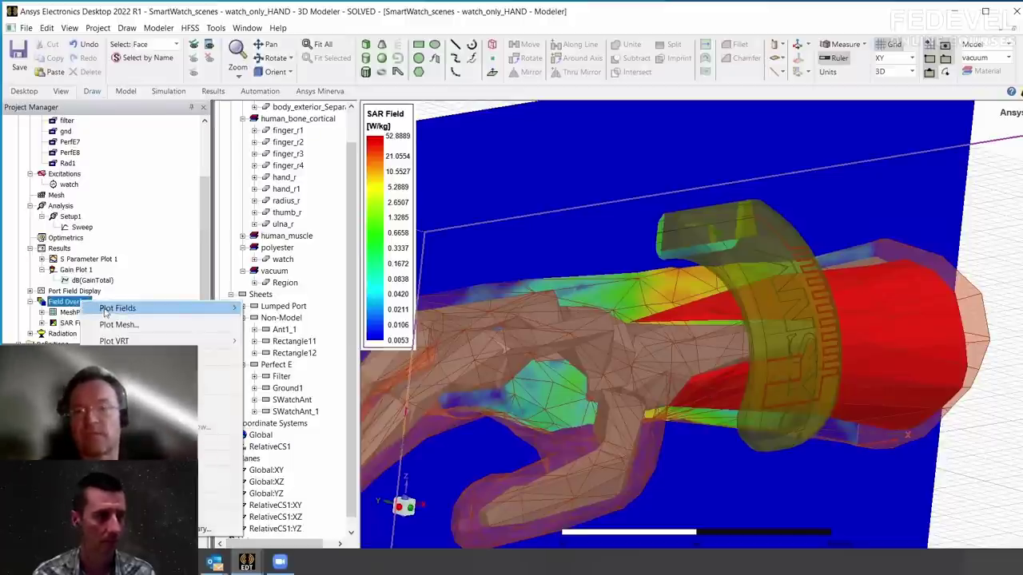
{"action": "left_click", "coordinate": [345, 308]}
{"action": "left_click_drag", "start_coordinate": [350, 320], "coordinate": [349, 352]}
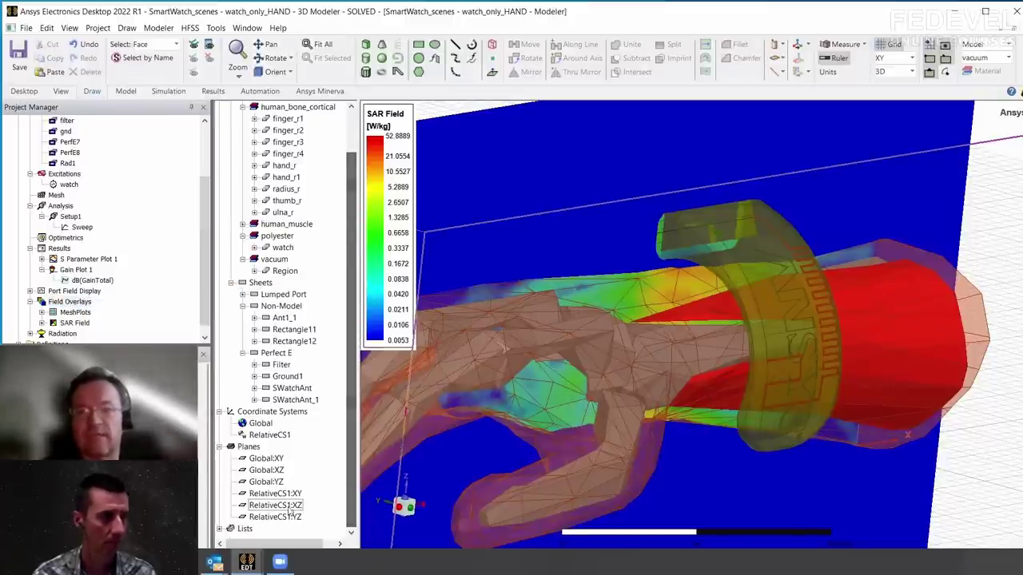
{"action": "left_click", "coordinate": [294, 505]}
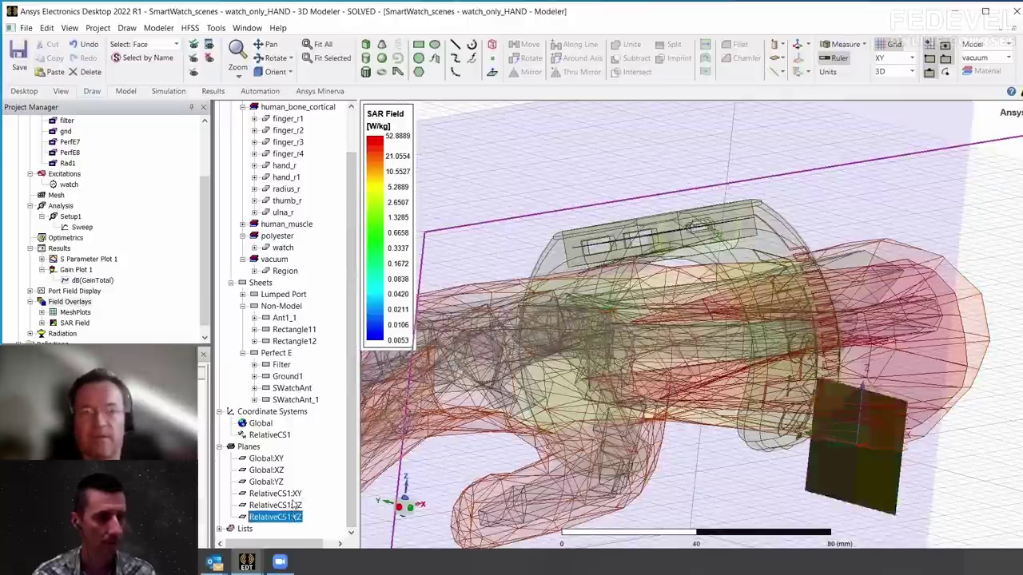
{"action": "right_click", "coordinate": [72, 302]}
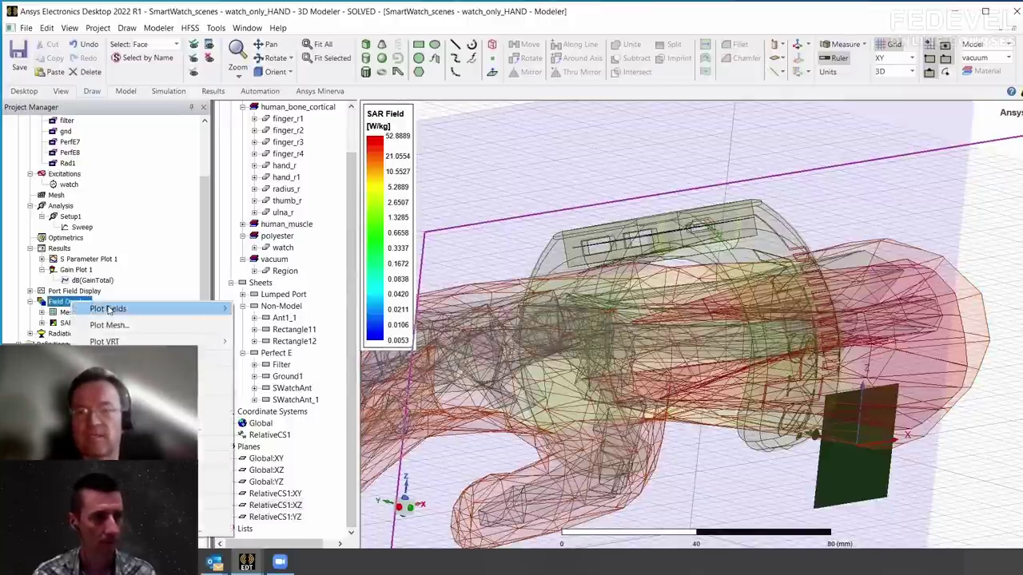
{"action": "mouse_move", "coordinate": [110, 310]}
{"action": "mouse_move", "coordinate": [287, 361]}
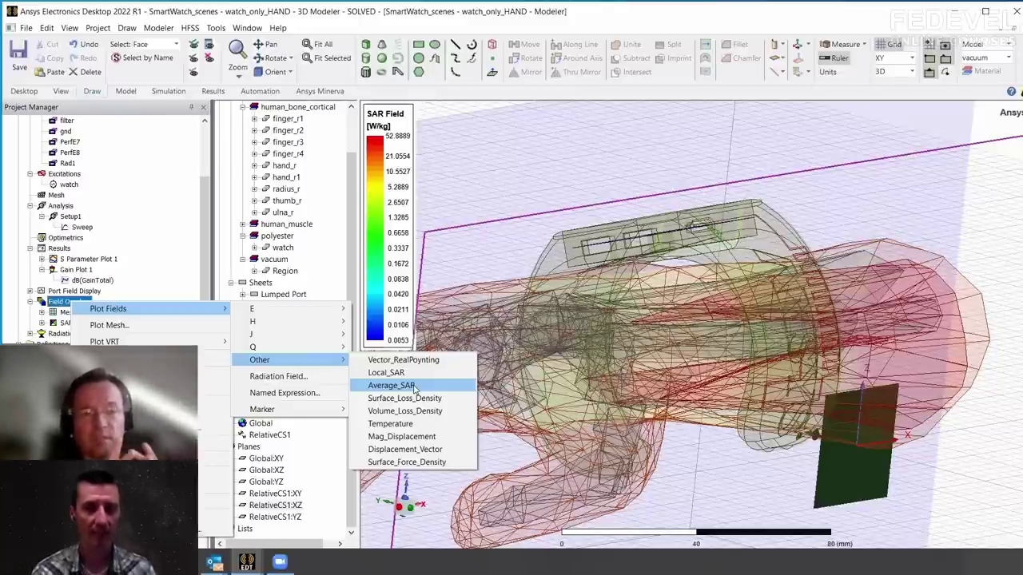
{"action": "left_click", "coordinate": [887, 446]}
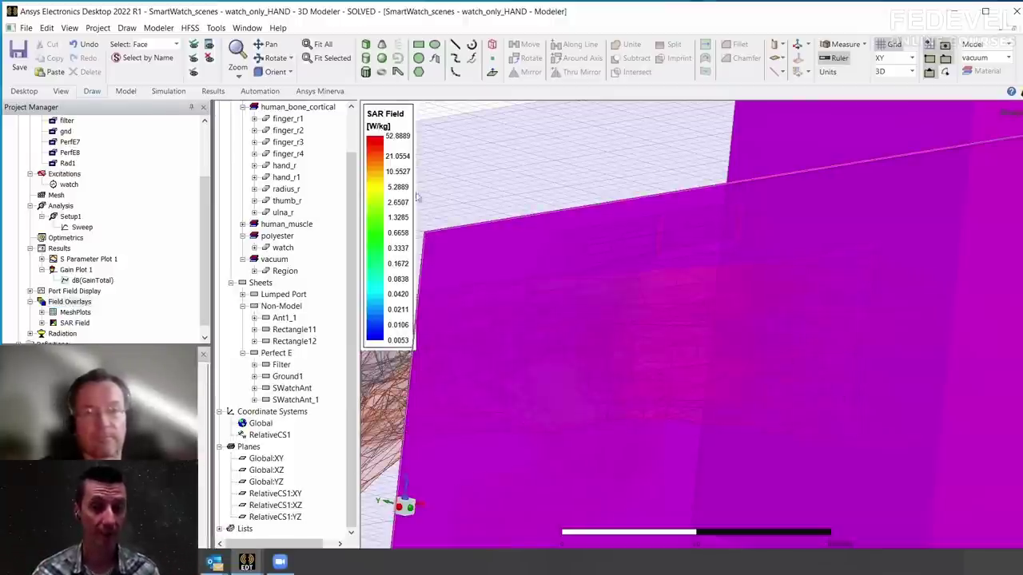
Clear the region face selection and view the SAR plane with the complete hand model from the side
{"action": "scroll", "coordinate": [557, 279], "scroll_direction": "down", "scroll_amount": 3}
{"action": "scroll", "coordinate": [746, 343], "scroll_direction": "down", "scroll_amount": 3}
{"action": "key", "text": "Escape"}
{"action": "middle_click_drag", "start_coordinate": [728, 334], "coordinate": [766, 318]}
{"action": "scroll", "coordinate": [767, 318], "scroll_direction": "up", "scroll_amount": 3}
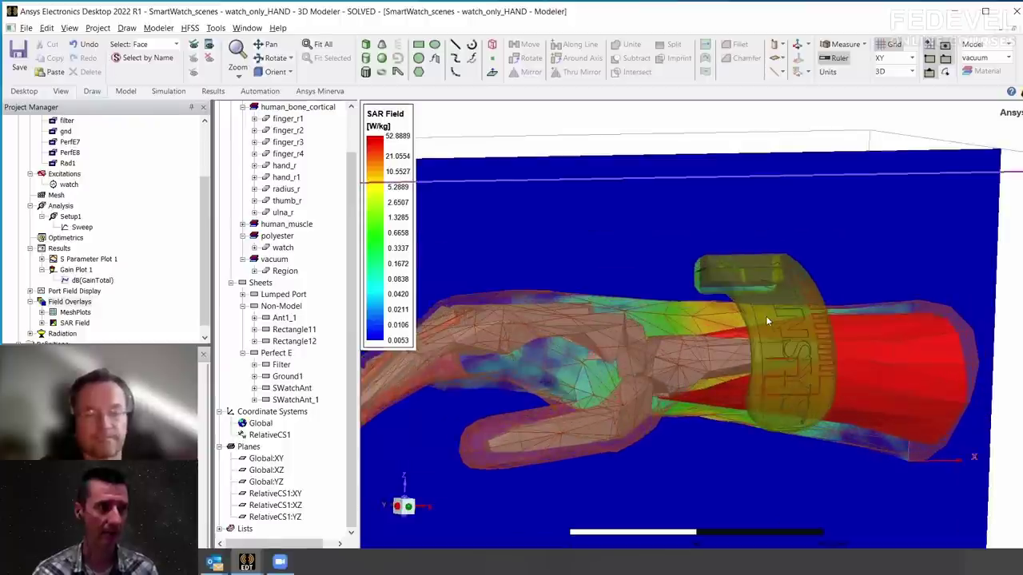
{"action": "scroll", "coordinate": [766, 320], "scroll_direction": "up", "scroll_amount": 1}
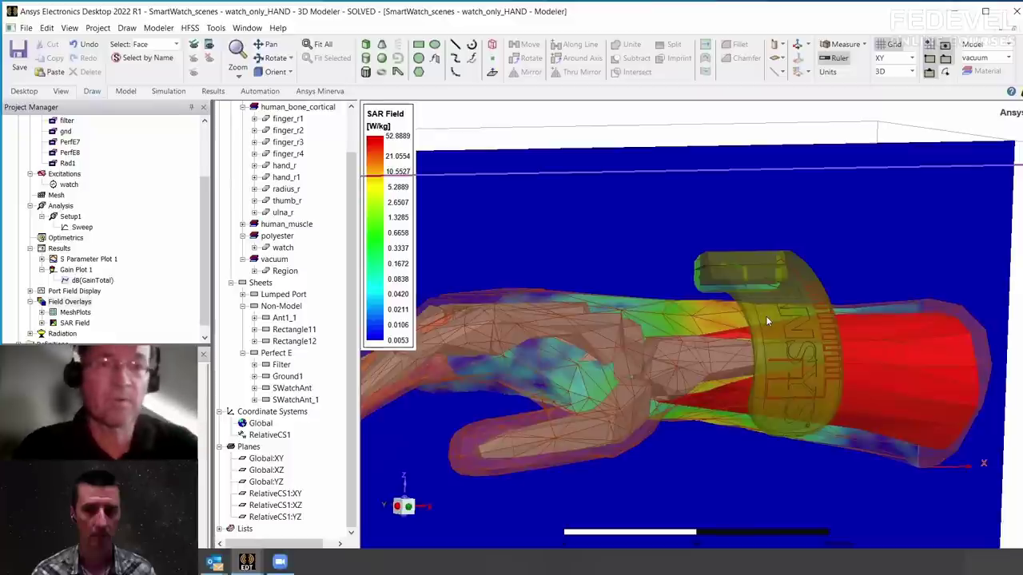
{"action": "scroll", "coordinate": [725, 318], "scroll_direction": "down", "scroll_amount": 5}
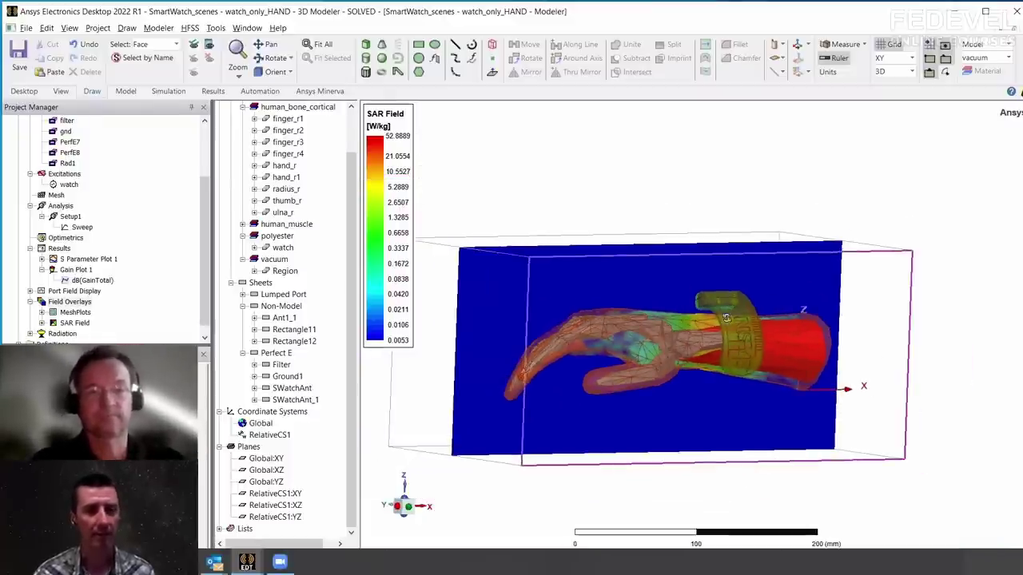
{"action": "left_click_drag", "start_coordinate": [726, 318], "coordinate": [957, 455], "text": "alt"}
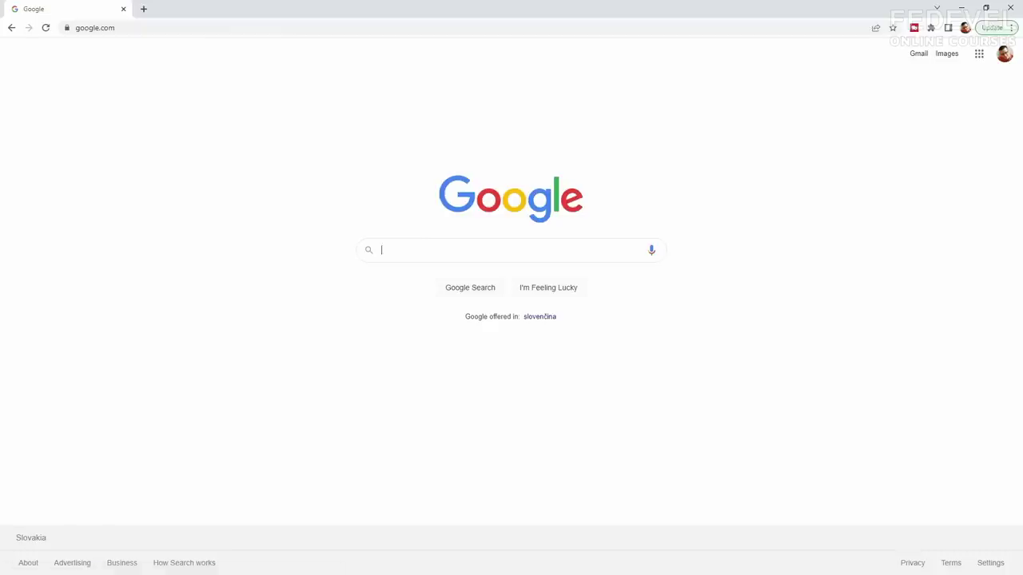
Switch to the web browser, search Google for "ansys" and open the Contact Us page of the Ansys website
{"action": "type", "text": "ansys"}
{"action": "key", "text": "Return"}
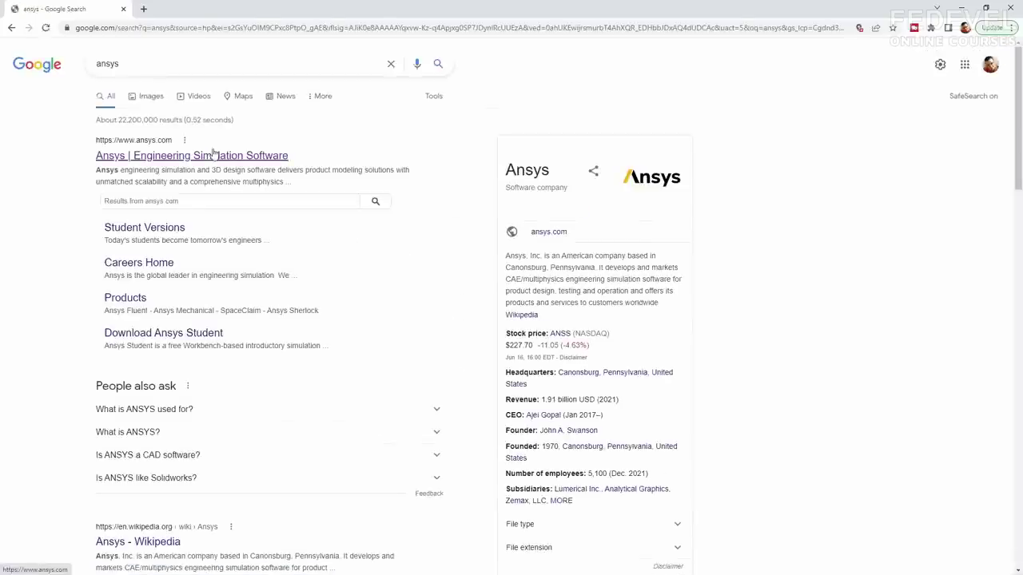
{"action": "left_click", "coordinate": [219, 157]}
{"action": "left_click", "coordinate": [468, 50]}
Review the available inquiry types and the Product Sales contact form on the Contact Us page
{"action": "left_click", "coordinate": [398, 447]}
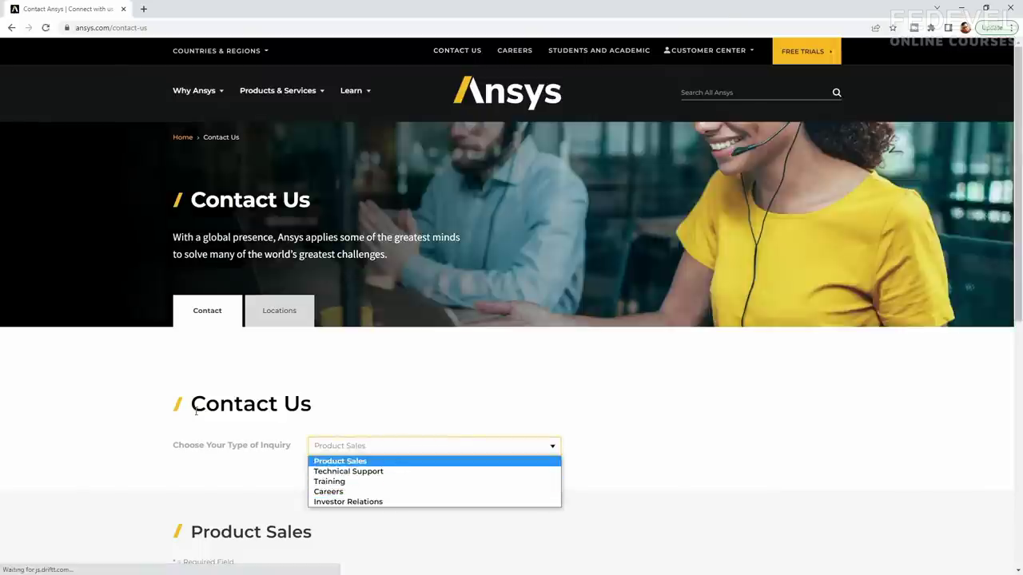
{"action": "scroll", "coordinate": [100, 321], "scroll_direction": "down", "scroll_amount": 2}
{"action": "scroll", "coordinate": [100, 321], "scroll_direction": "down", "scroll_amount": 4}
{"action": "left_click", "coordinate": [520, 247]}
{"action": "scroll", "coordinate": [536, 298], "scroll_direction": "down", "scroll_amount": 5}
{"action": "left_click", "coordinate": [72, 251]}
{"action": "scroll", "coordinate": [139, 252], "scroll_direction": "up", "scroll_amount": 6}
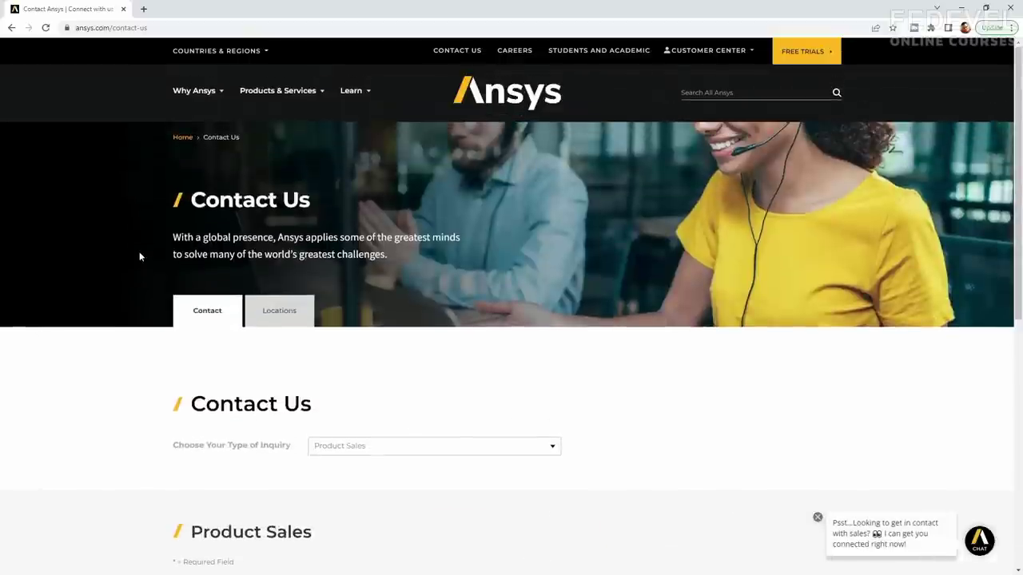
Show the Ansys office locations and browse the countries available for filtering them
{"action": "left_click", "coordinate": [281, 311]}
{"action": "scroll", "coordinate": [155, 333], "scroll_direction": "down", "scroll_amount": 7}
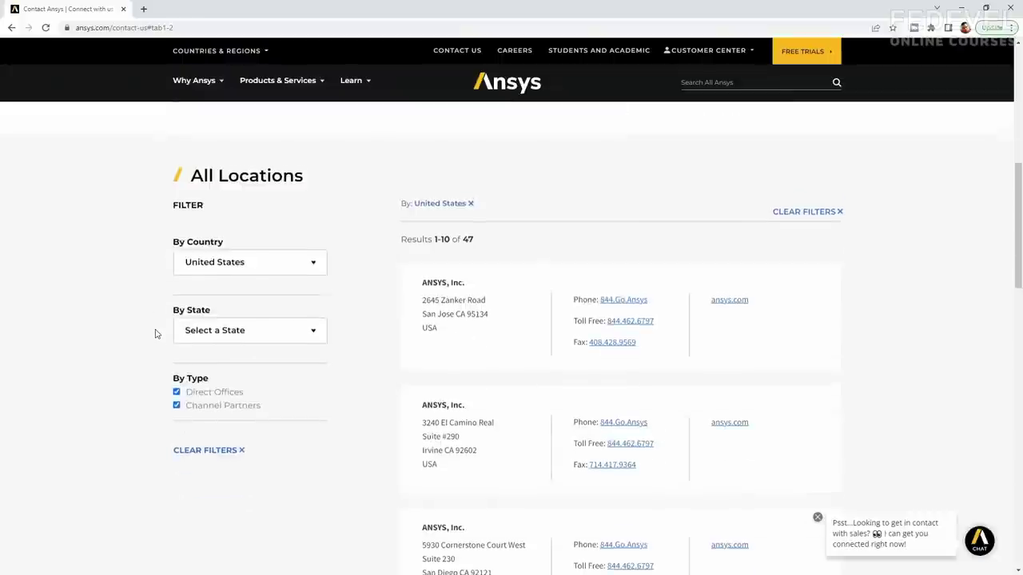
{"action": "left_click", "coordinate": [255, 247]}
{"action": "scroll", "coordinate": [255, 354], "scroll_direction": "up", "scroll_amount": 15}
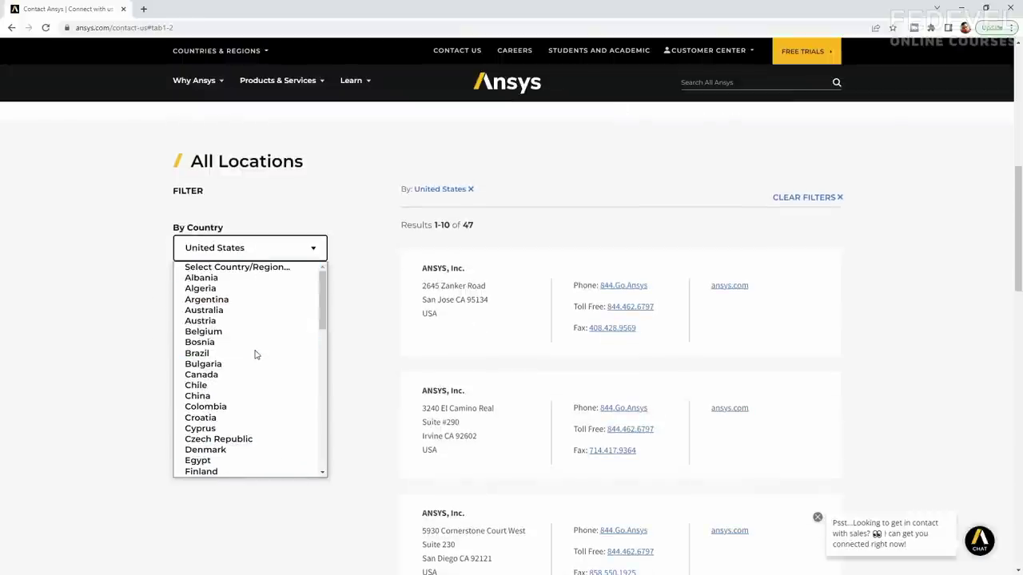
{"action": "left_click", "coordinate": [94, 195]}
{"action": "scroll", "coordinate": [95, 195], "scroll_direction": "down", "scroll_amount": 13}
{"action": "scroll", "coordinate": [66, 194], "scroll_direction": "up", "scroll_amount": 20}
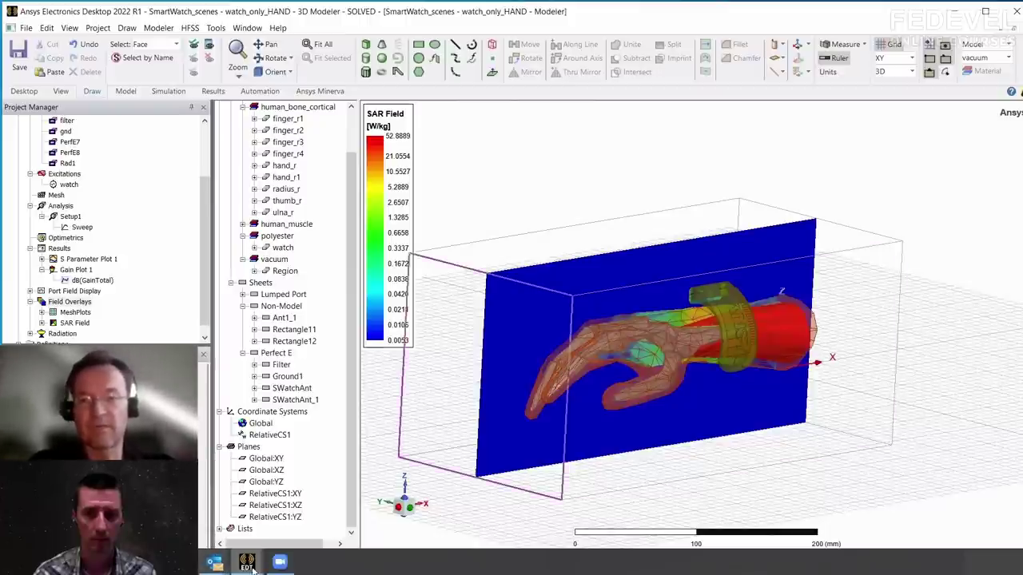
{"action": "key", "text": "alt+Tab"}
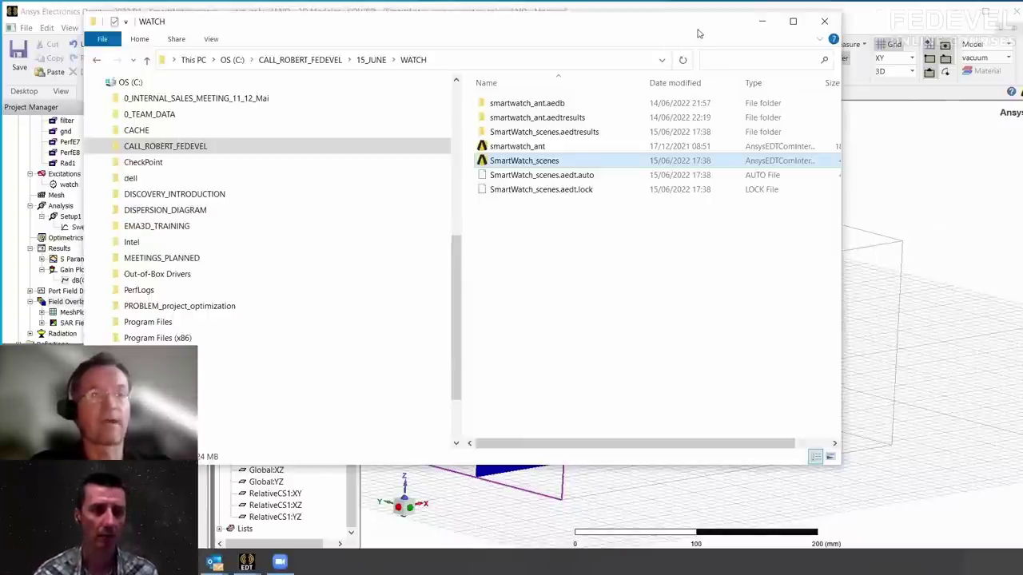
{"action": "key", "text": "alt+Tab"}
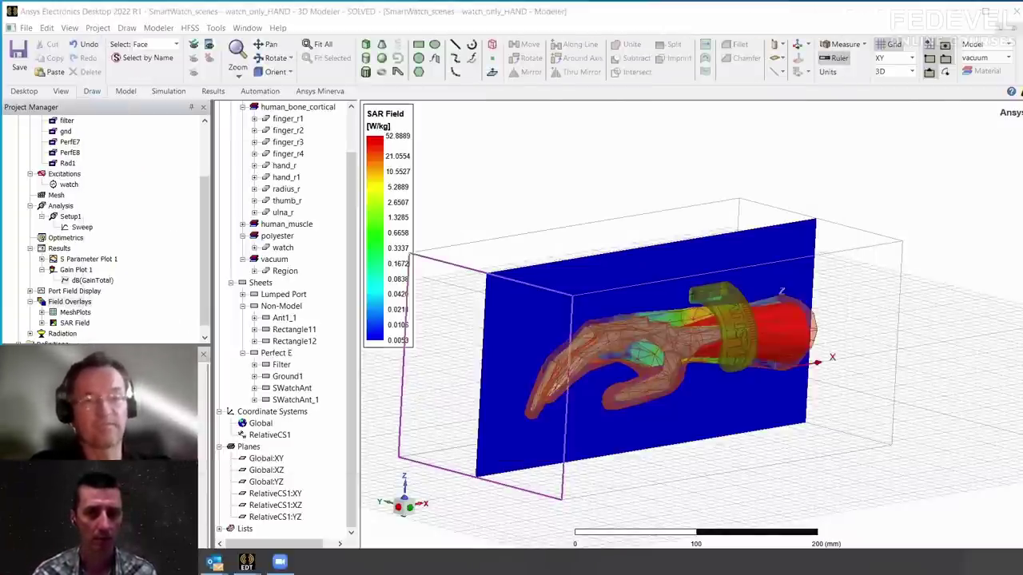
{"action": "scroll", "coordinate": [832, 349], "scroll_direction": "up", "scroll_amount": 2}
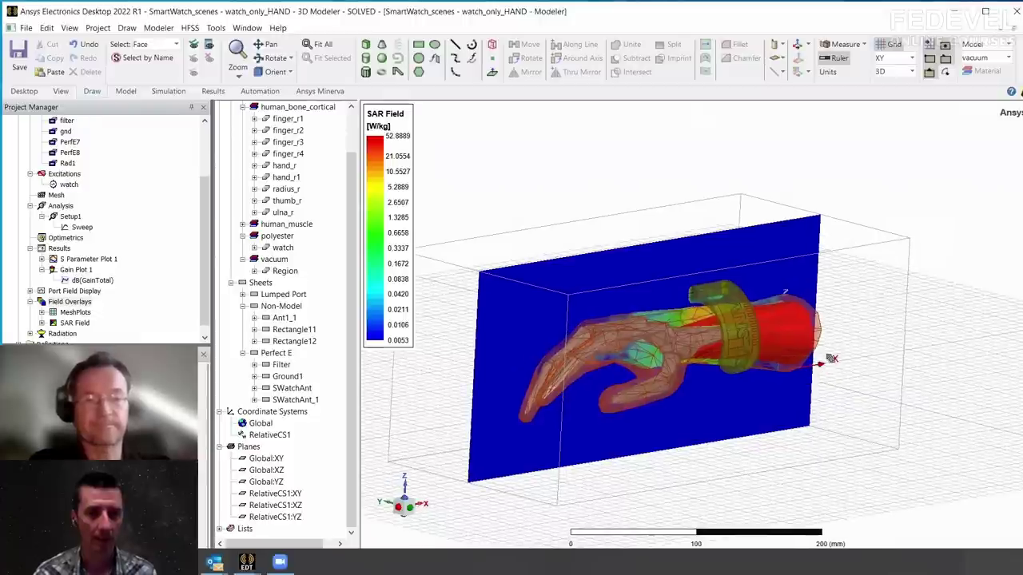
{"action": "scroll", "coordinate": [833, 349], "scroll_direction": "up", "scroll_amount": 2}
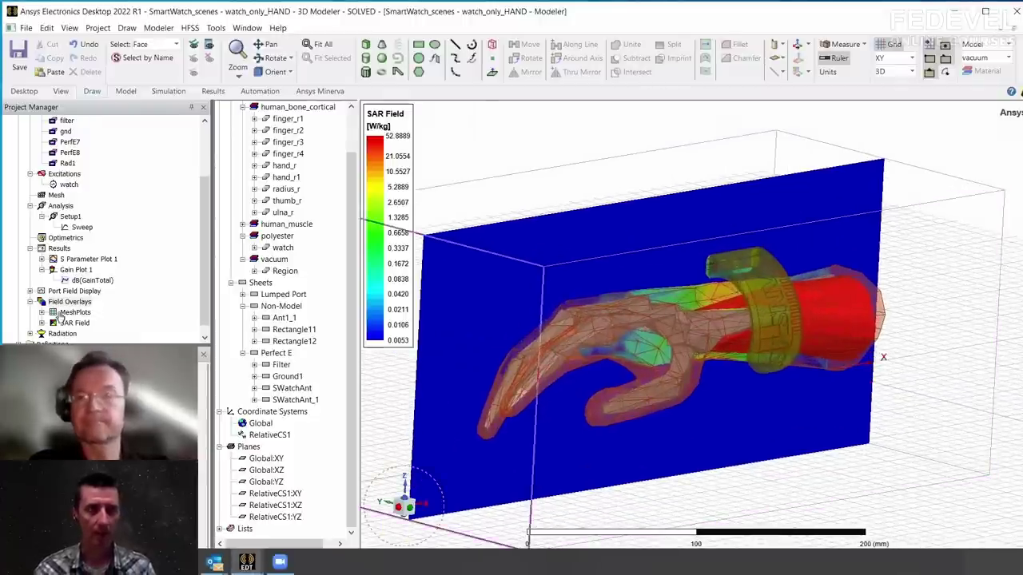
Open S Parameter Plot 1 and Gain Plot 1 of the watch_only_HAND design and tile all open windows
{"action": "double_click", "coordinate": [76, 259]}
{"action": "double_click", "coordinate": [76, 269]}
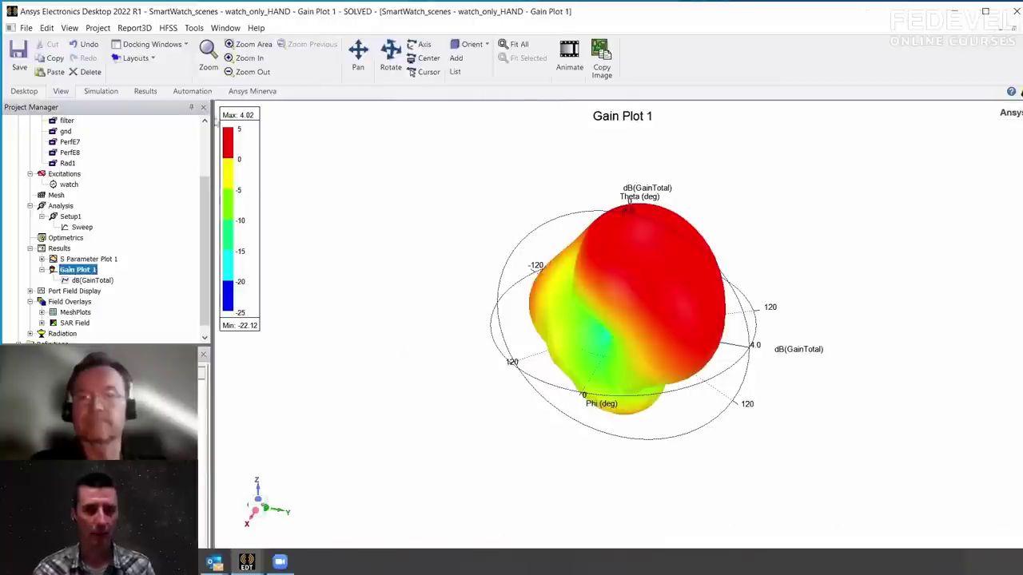
{"action": "left_click", "coordinate": [228, 28]}
{"action": "left_click", "coordinate": [244, 80]}
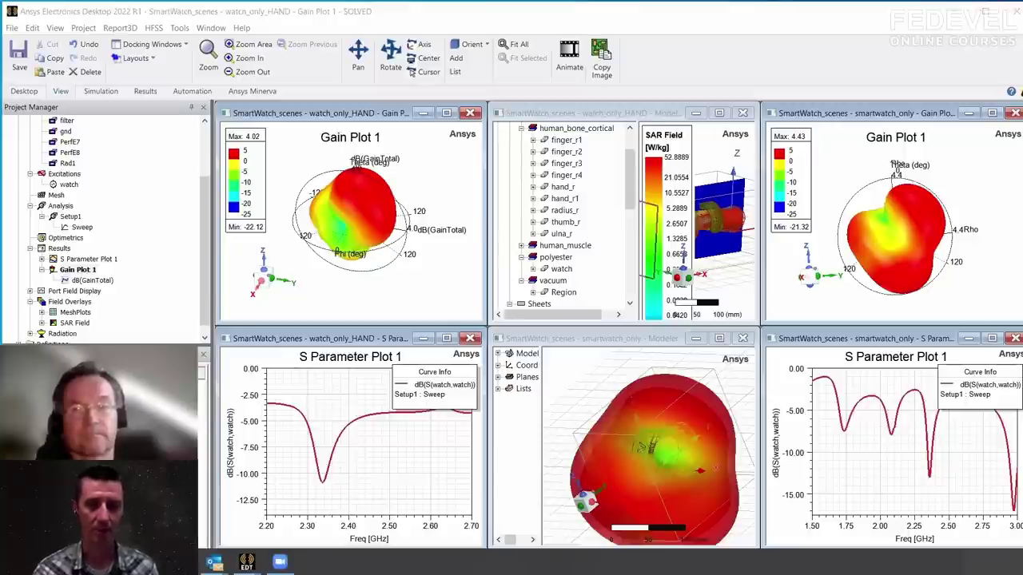
{"action": "left_click", "coordinate": [54, 28]}
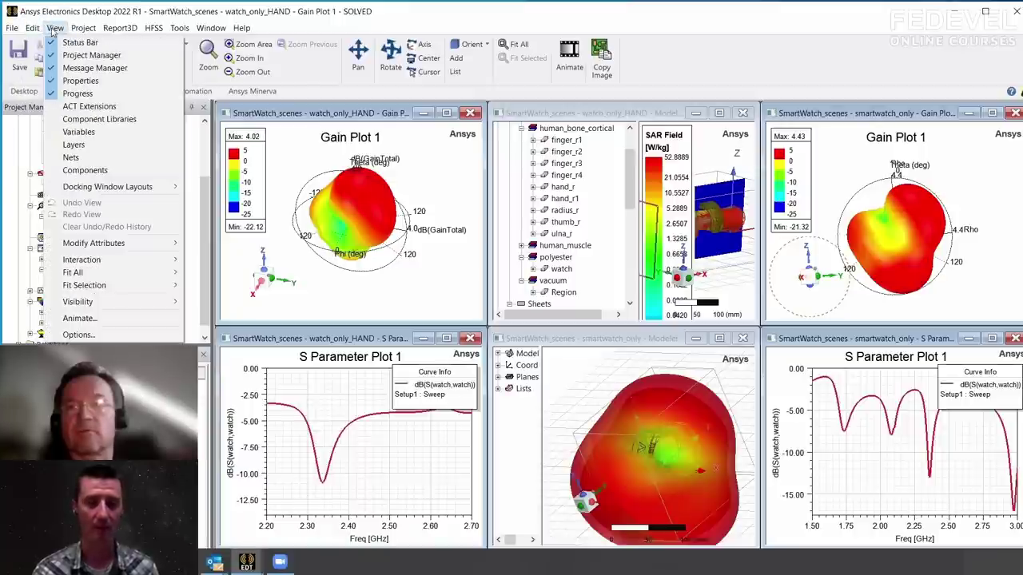
{"action": "mouse_move", "coordinate": [43, 31]}
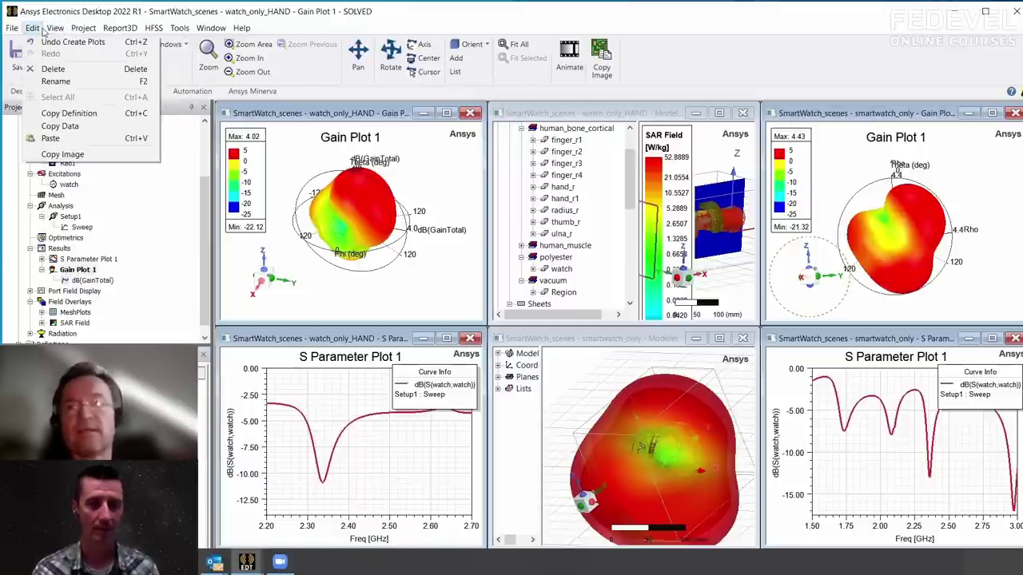
{"action": "left_click", "coordinate": [146, 208]}
{"action": "scroll", "coordinate": [203, 208], "scroll_direction": "up", "scroll_amount": 3}
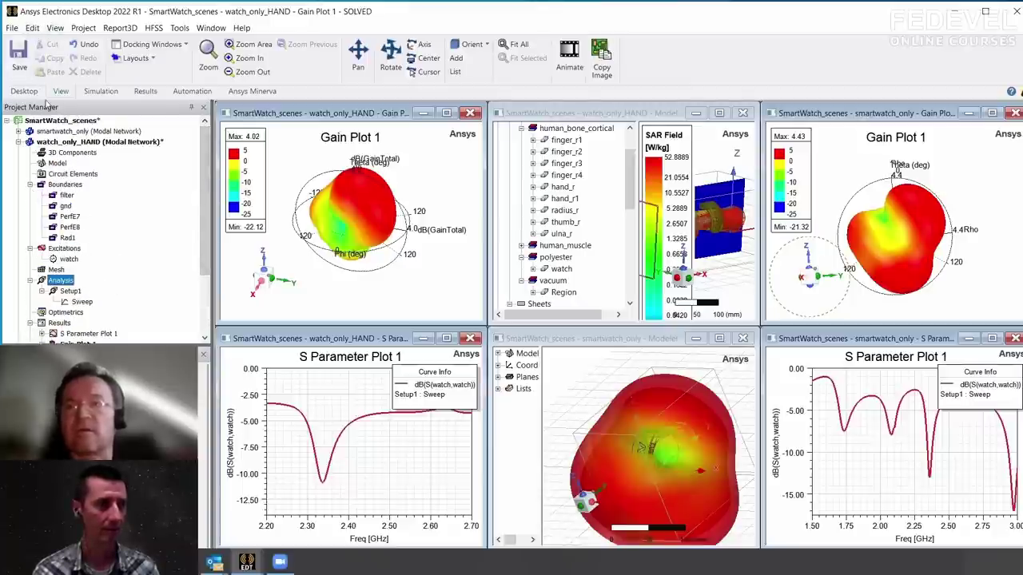
{"action": "left_click", "coordinate": [55, 27]}
{"action": "left_click", "coordinate": [339, 99]}
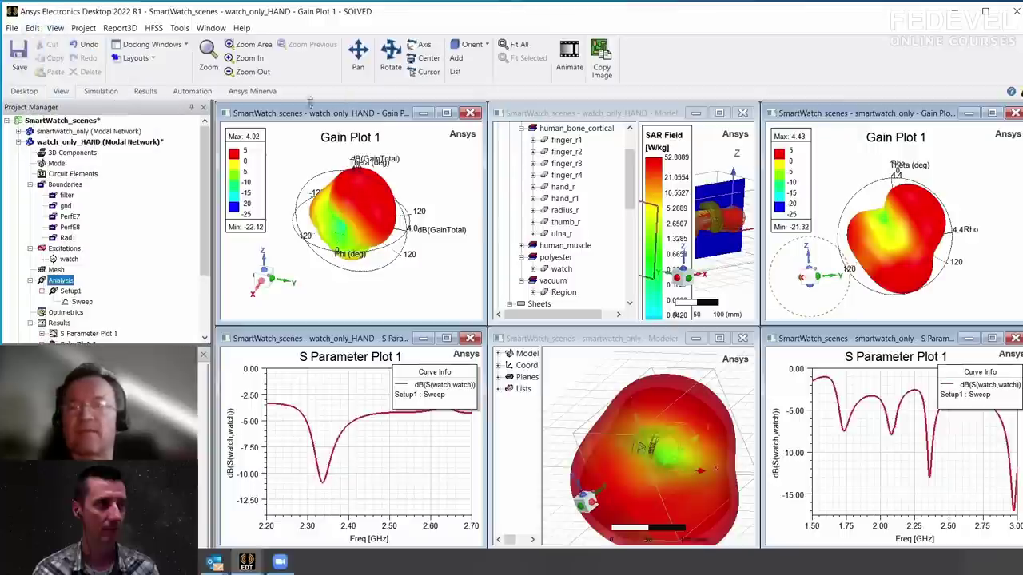
{"action": "left_click", "coordinate": [24, 91]}
{"action": "left_click", "coordinate": [46, 61]}
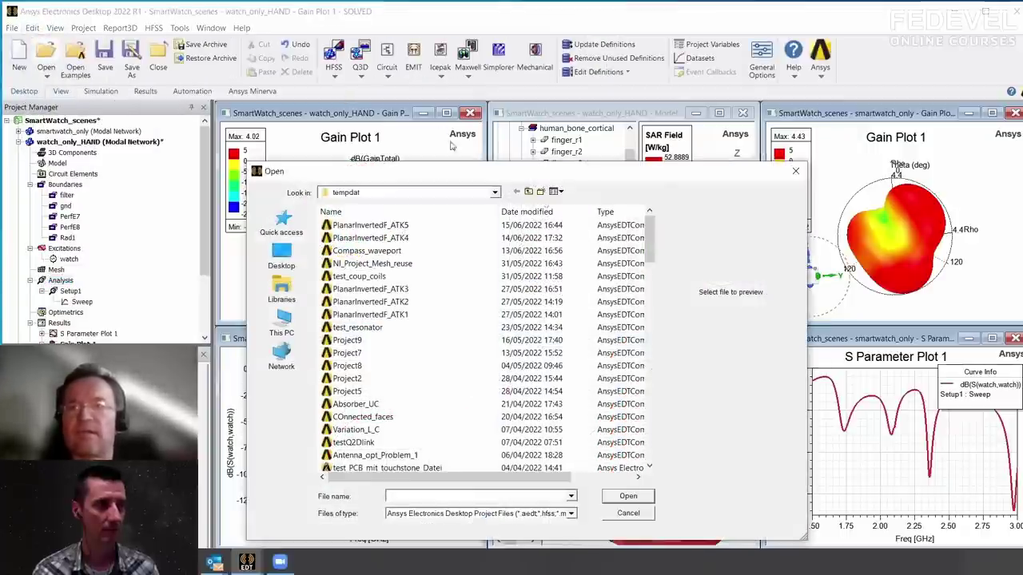
{"action": "left_click", "coordinate": [795, 170]}
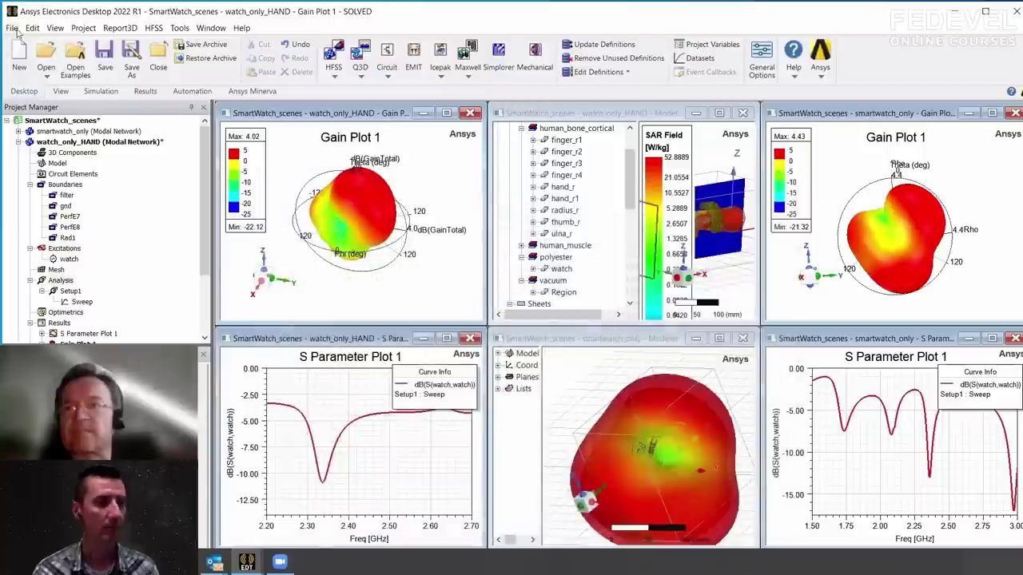
{"action": "left_click", "coordinate": [43, 60]}
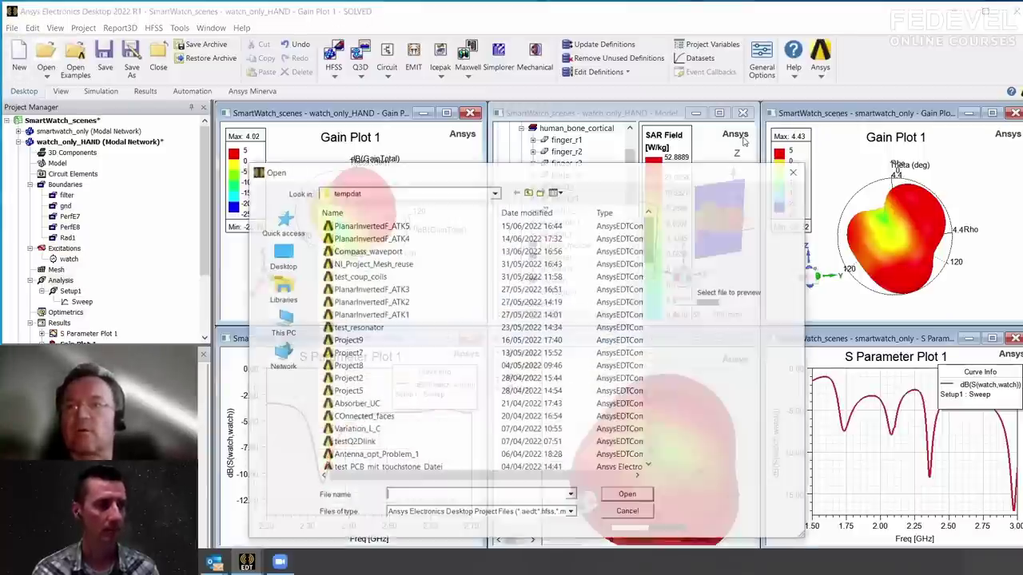
{"action": "left_click", "coordinate": [796, 169]}
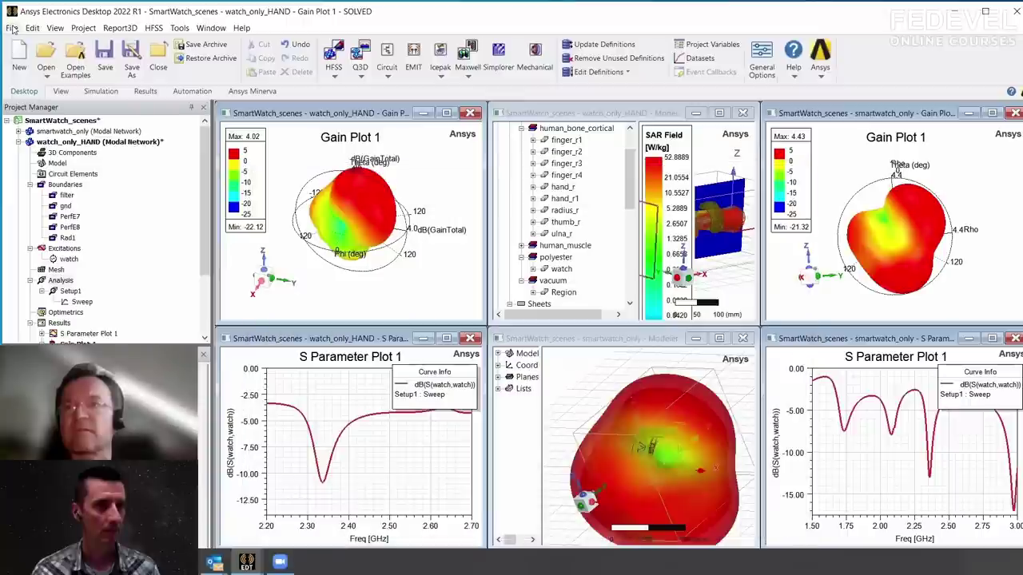
Bring up the supplied example projects and go to the Antennas folder of the HFSS examples
{"action": "left_click", "coordinate": [12, 28]}
{"action": "left_click", "coordinate": [50, 65]}
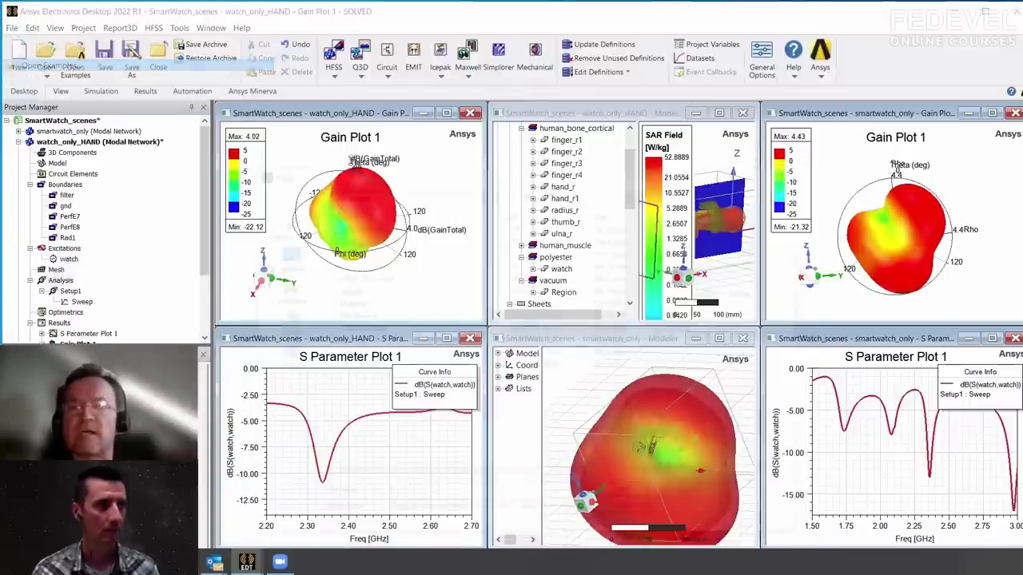
{"action": "double_click", "coordinate": [342, 264]}
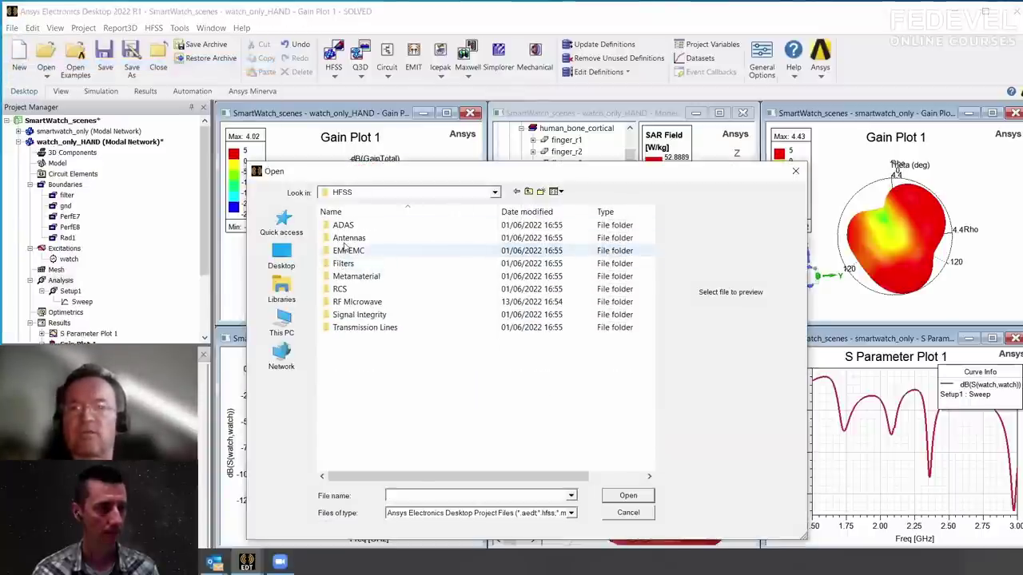
{"action": "double_click", "coordinate": [346, 238]}
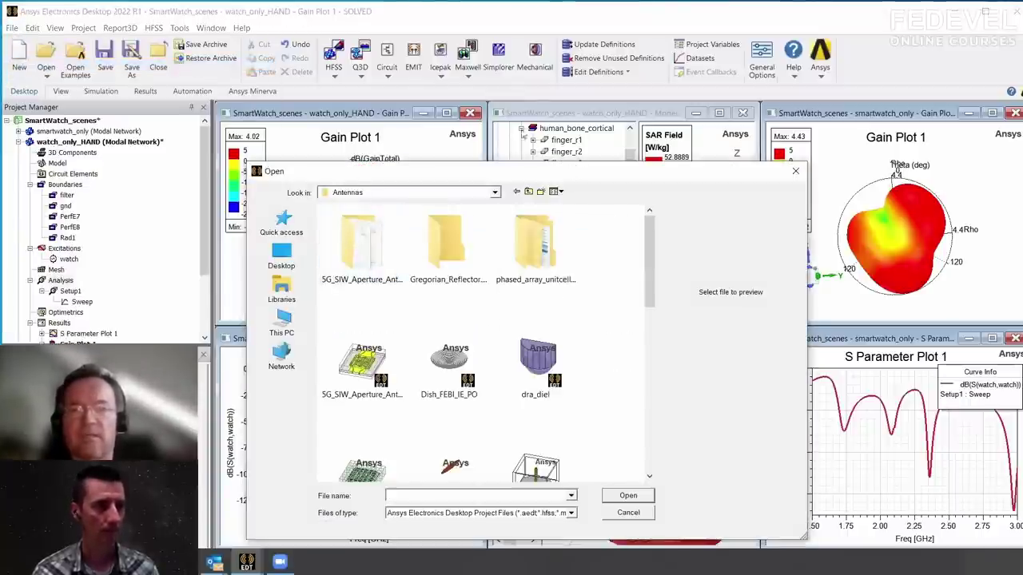
{"action": "left_click_drag", "start_coordinate": [577, 170], "coordinate": [483, 36]}
Preview the helical_antenna, FiniteArray_Radome_77GHz_3D_CADDM, Johanson_EVB_2450AT18D100 and PillboxAntenna_phase_center example projects
{"action": "left_click_drag", "start_coordinate": [556, 156], "coordinate": [550, 225]}
{"action": "left_click", "coordinate": [426, 147]}
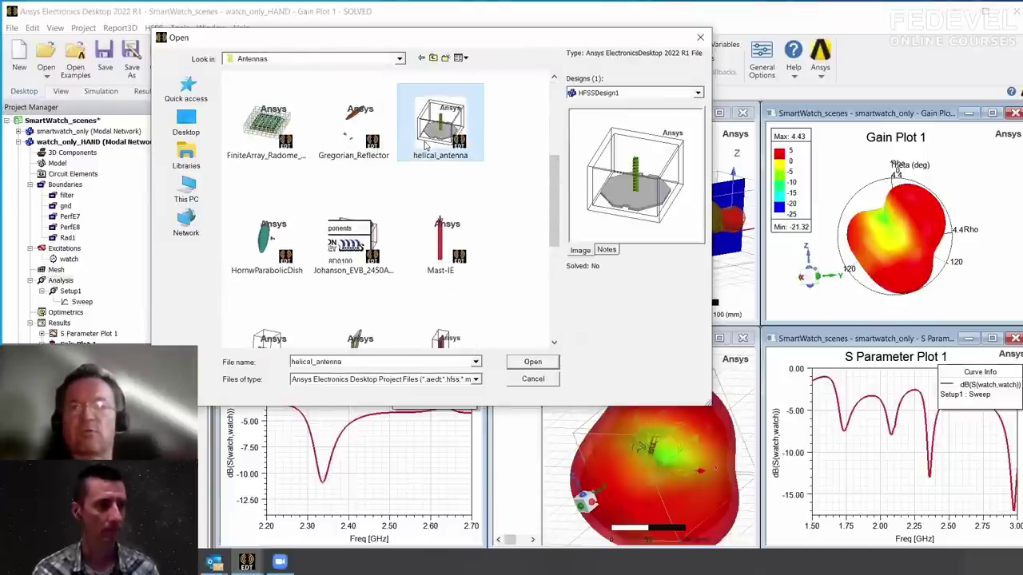
{"action": "left_click", "coordinate": [266, 132]}
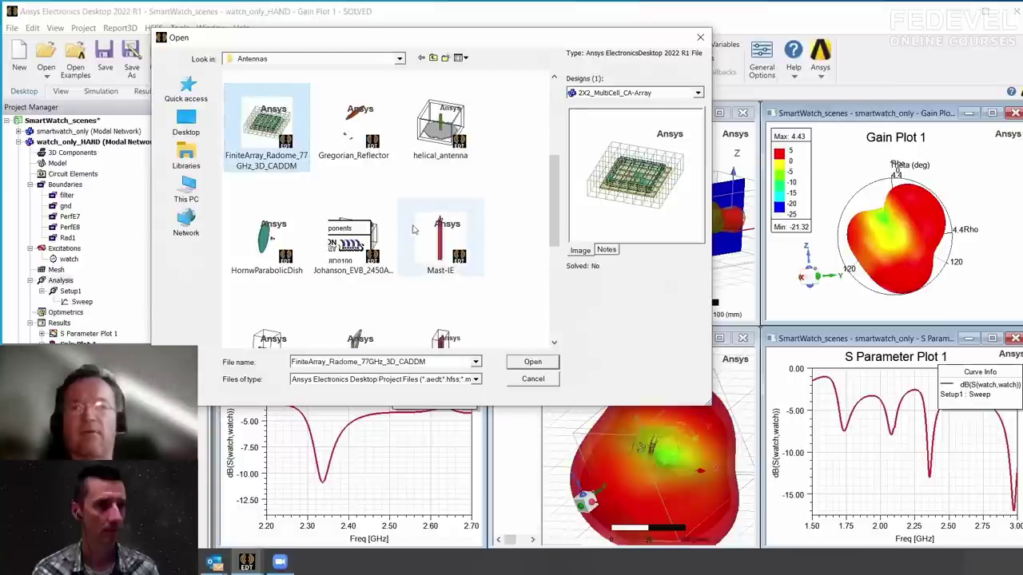
{"action": "left_click", "coordinate": [346, 248]}
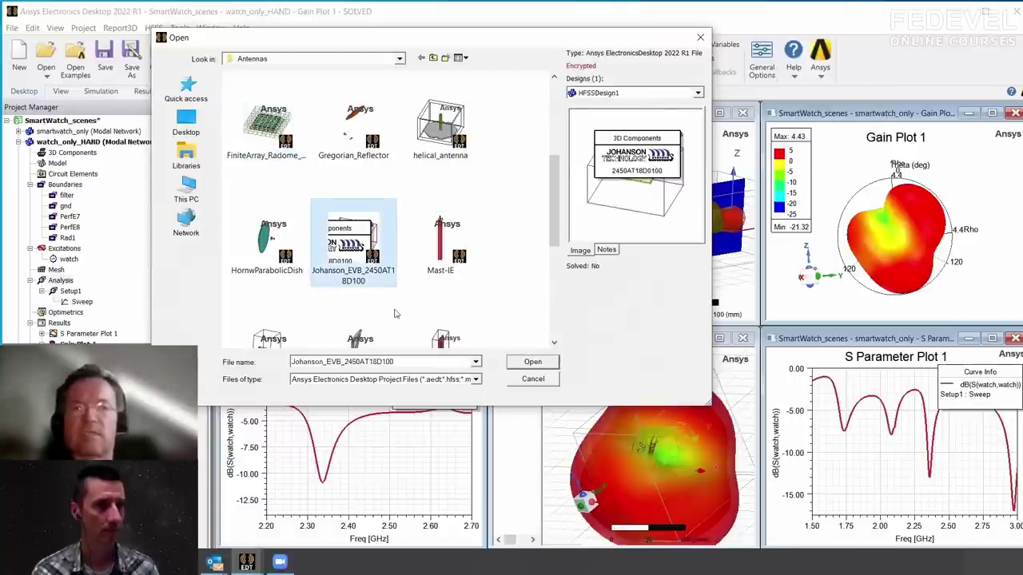
{"action": "left_click", "coordinate": [361, 339]}
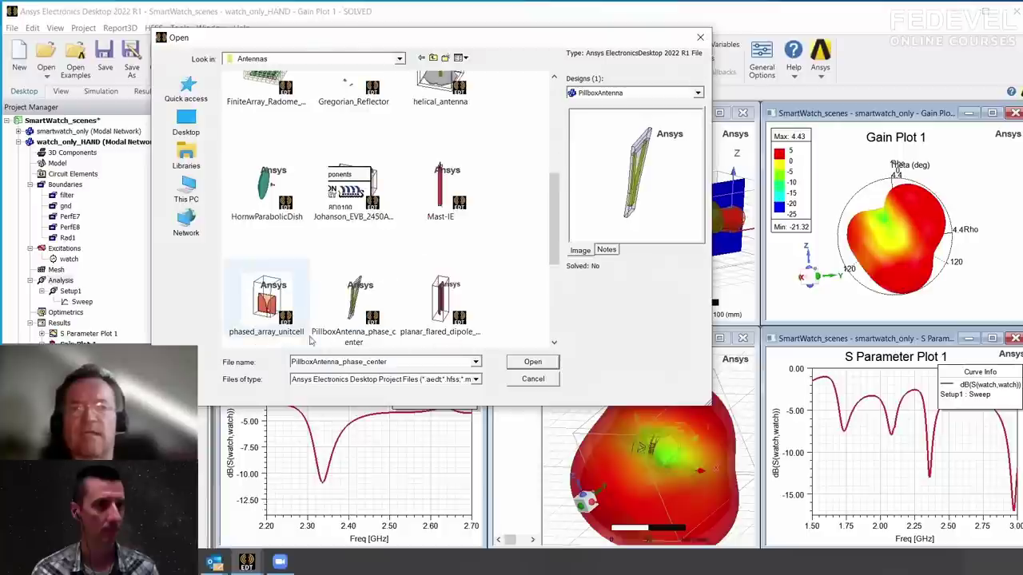
{"action": "left_click_drag", "start_coordinate": [555, 198], "coordinate": [555, 88]}
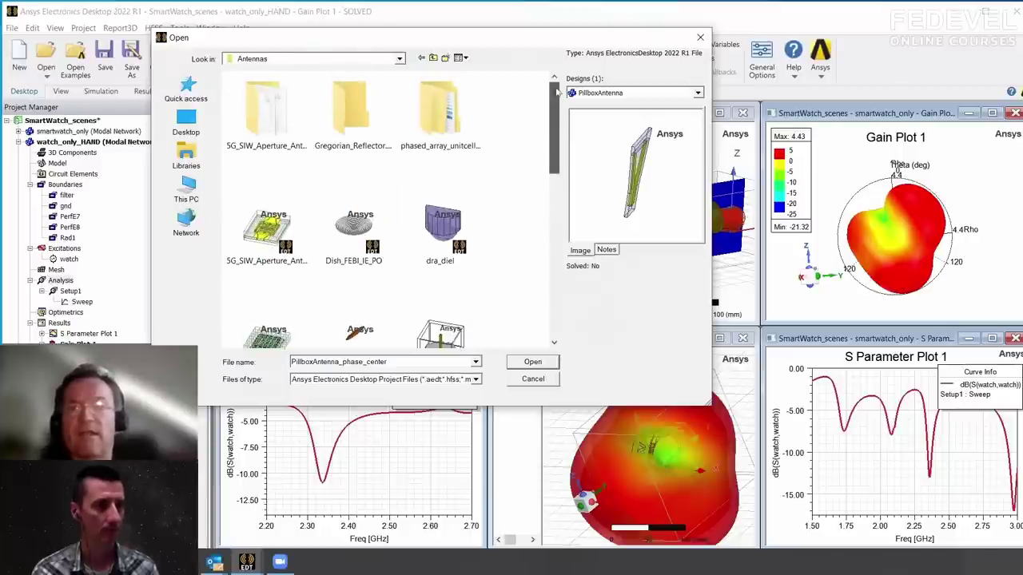
Preview the BCI calibration setup, ESD enclosure, ESD IEC 61000 and EMP examples in the EMI EMC folder, and close the example browser without opening any
{"action": "left_click", "coordinate": [432, 58]}
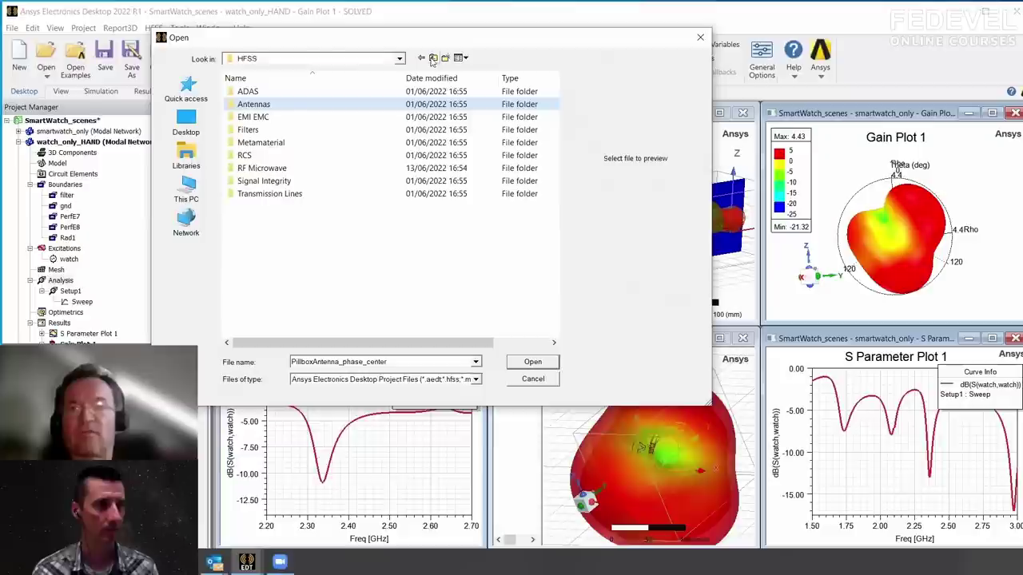
{"action": "double_click", "coordinate": [257, 117]}
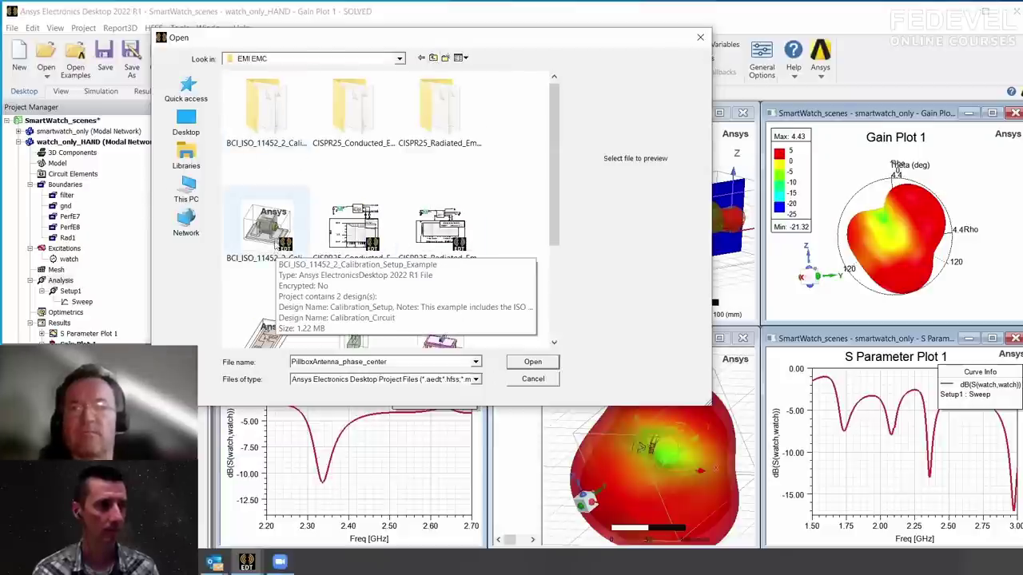
{"action": "left_click", "coordinate": [272, 230]}
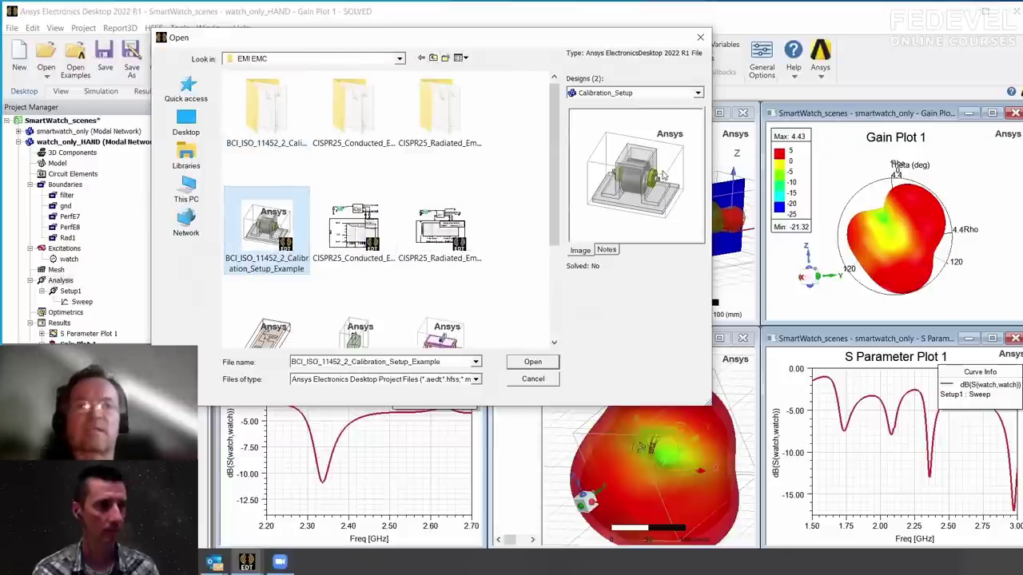
{"action": "left_click", "coordinate": [370, 331]}
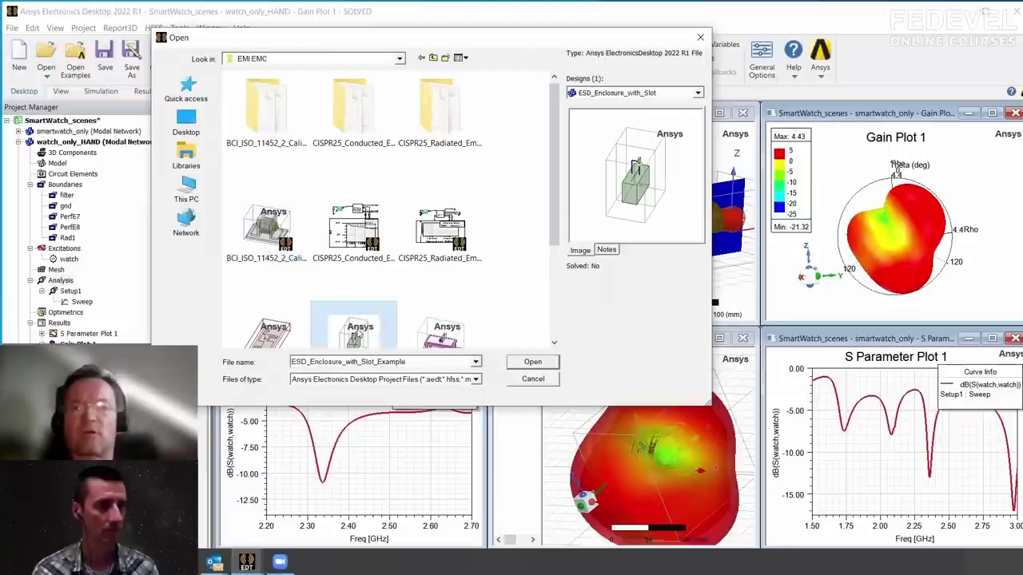
{"action": "scroll", "coordinate": [359, 320], "scroll_direction": "down", "scroll_amount": 1}
{"action": "left_click", "coordinate": [449, 281]}
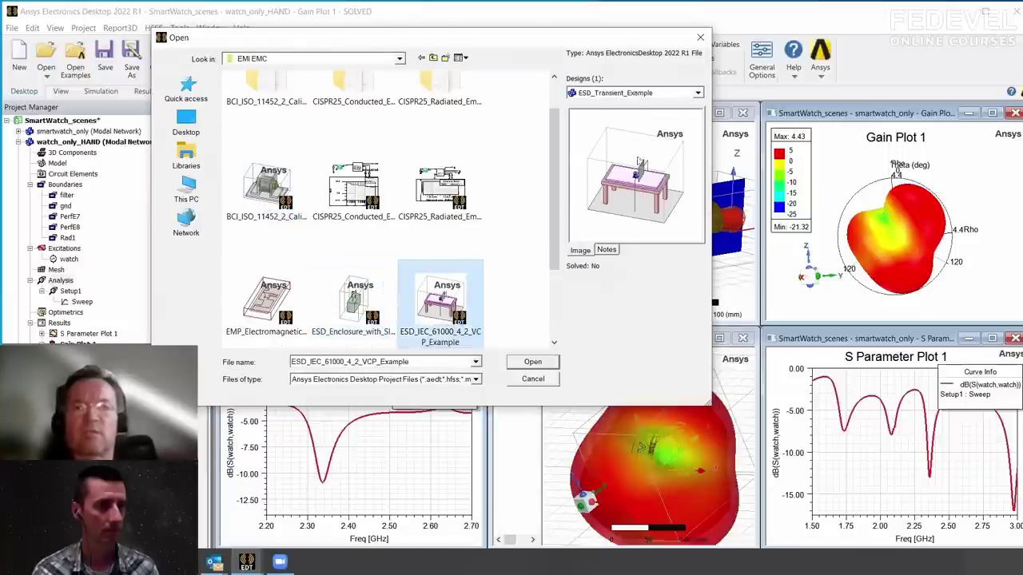
{"action": "left_click", "coordinate": [277, 316]}
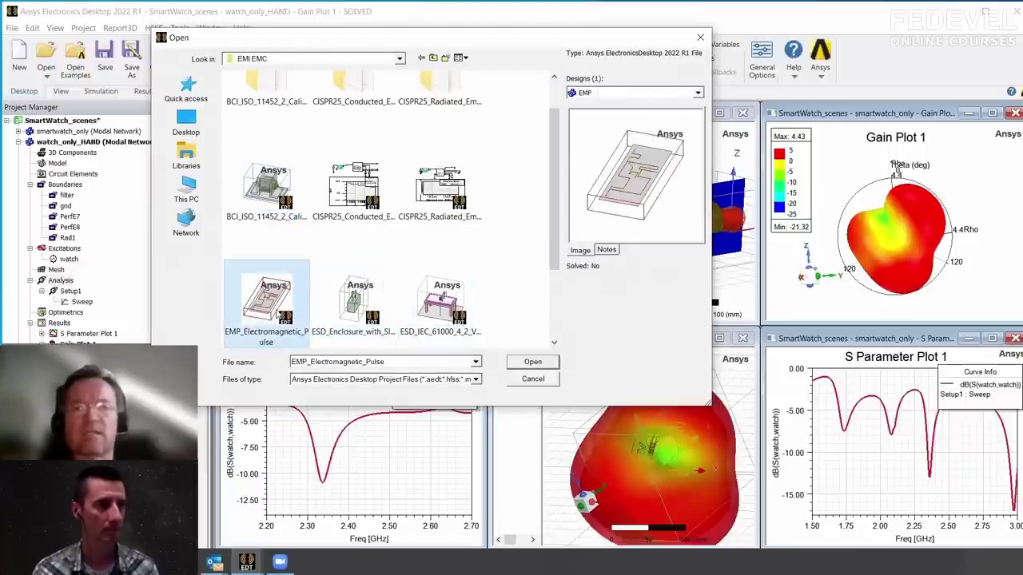
{"action": "left_click", "coordinate": [707, 40]}
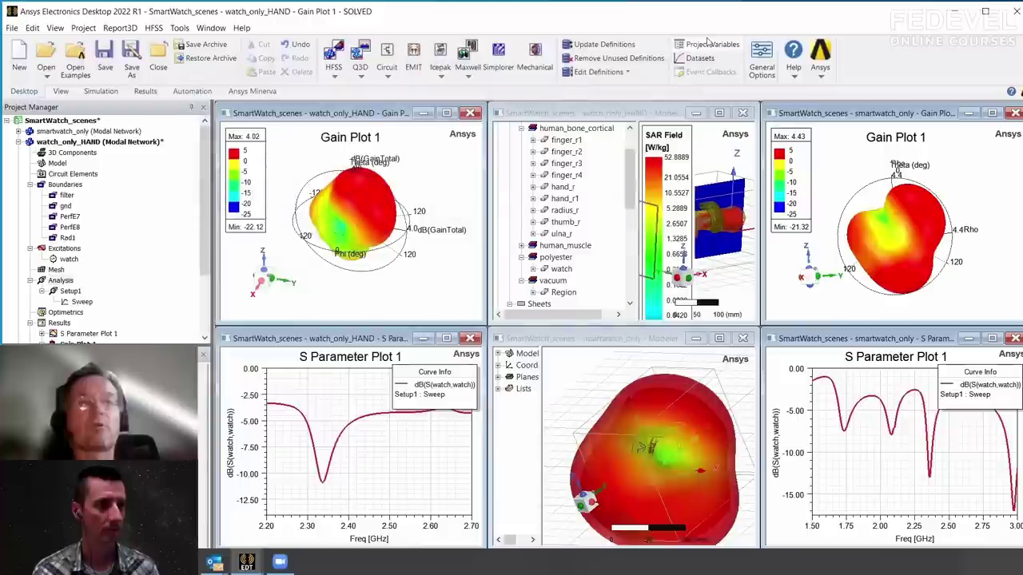